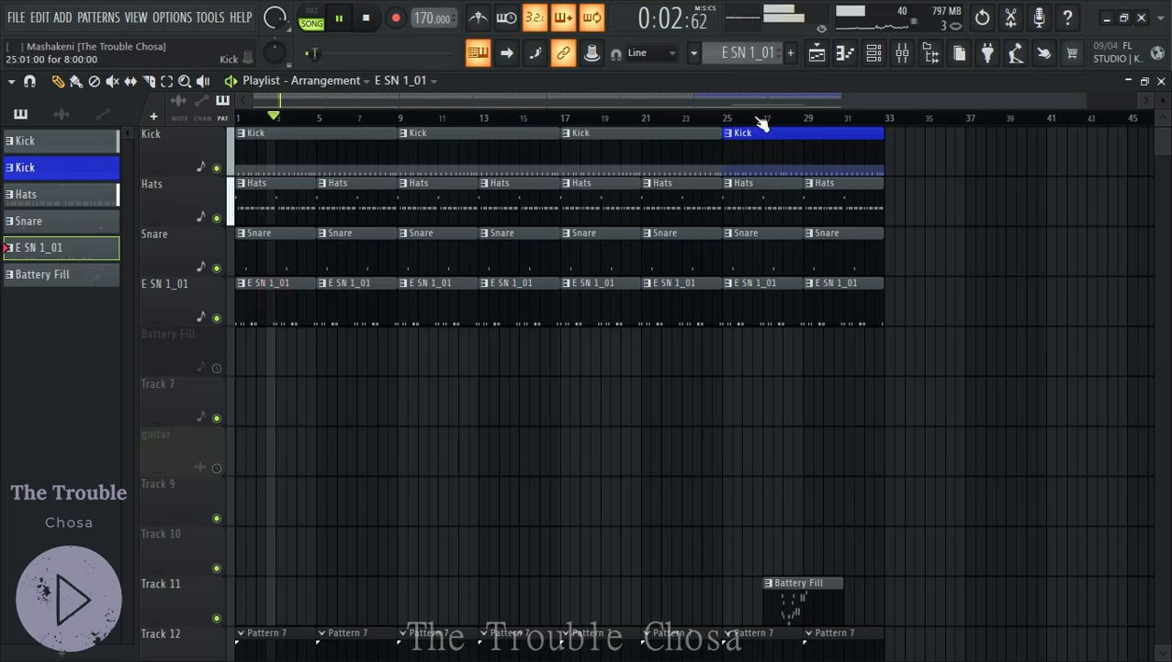
Clear the custom name of the E SN 1_01 pattern so it uses its default name
{"action": "left_click", "coordinate": [749, 52]}
{"action": "left_click", "coordinate": [863, 147]}
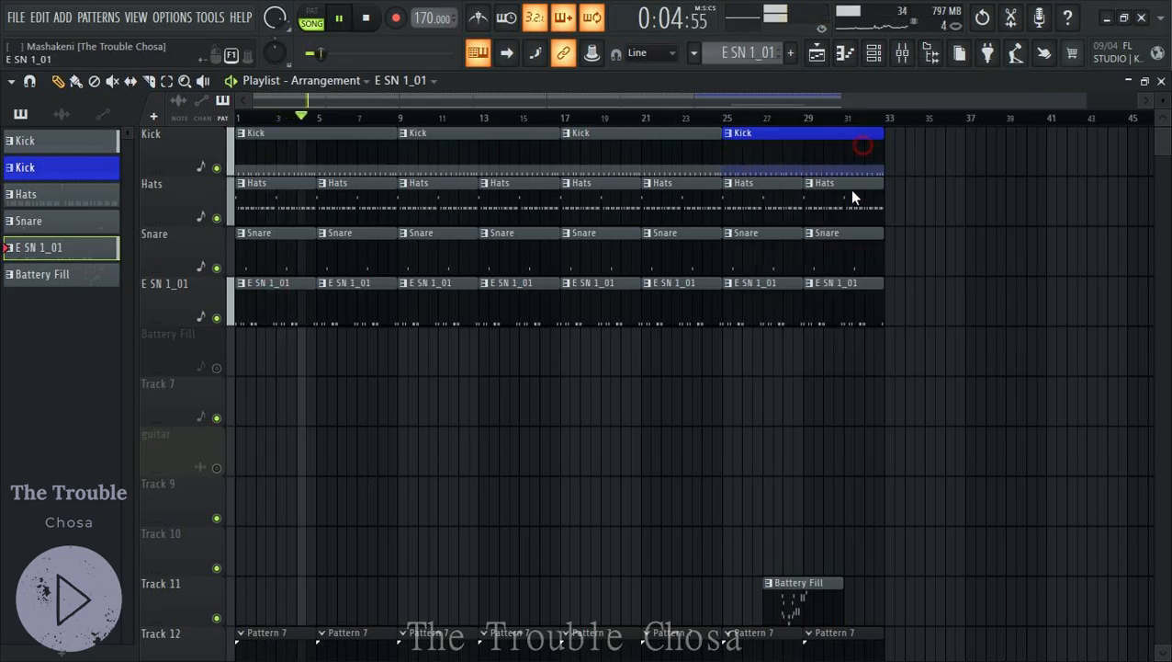
{"action": "key", "text": "BackSpace"}
{"action": "key", "text": "Return"}
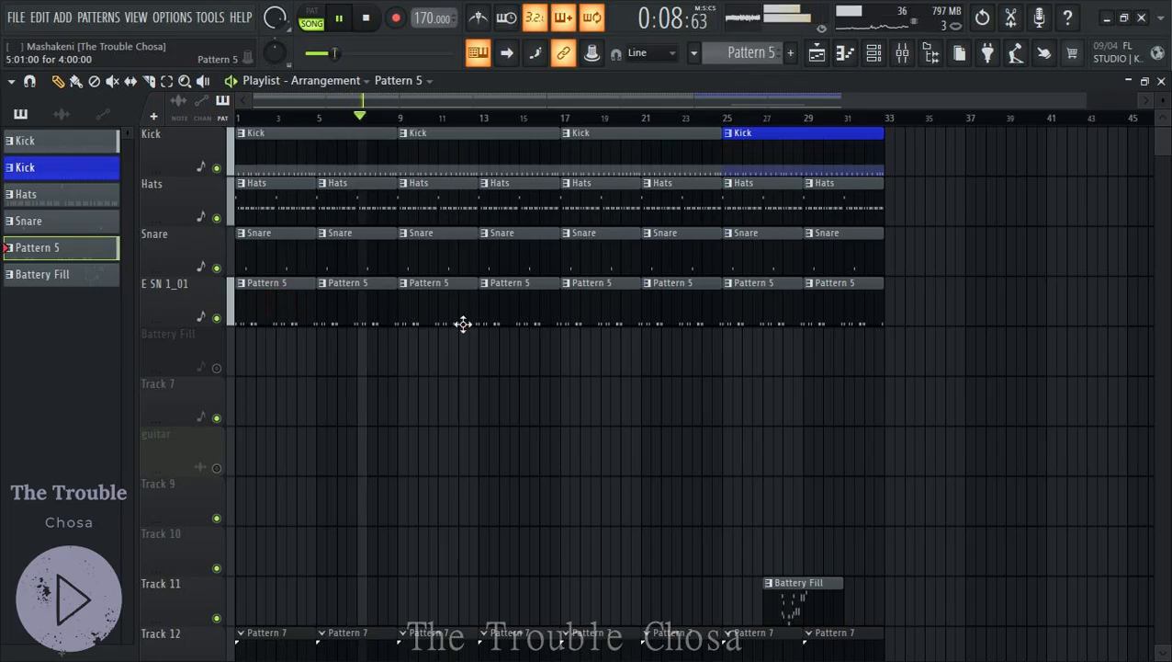
Slightly lower the Hats track's volume in the mixer and return to the playlist
{"action": "left_click", "coordinate": [875, 53]}
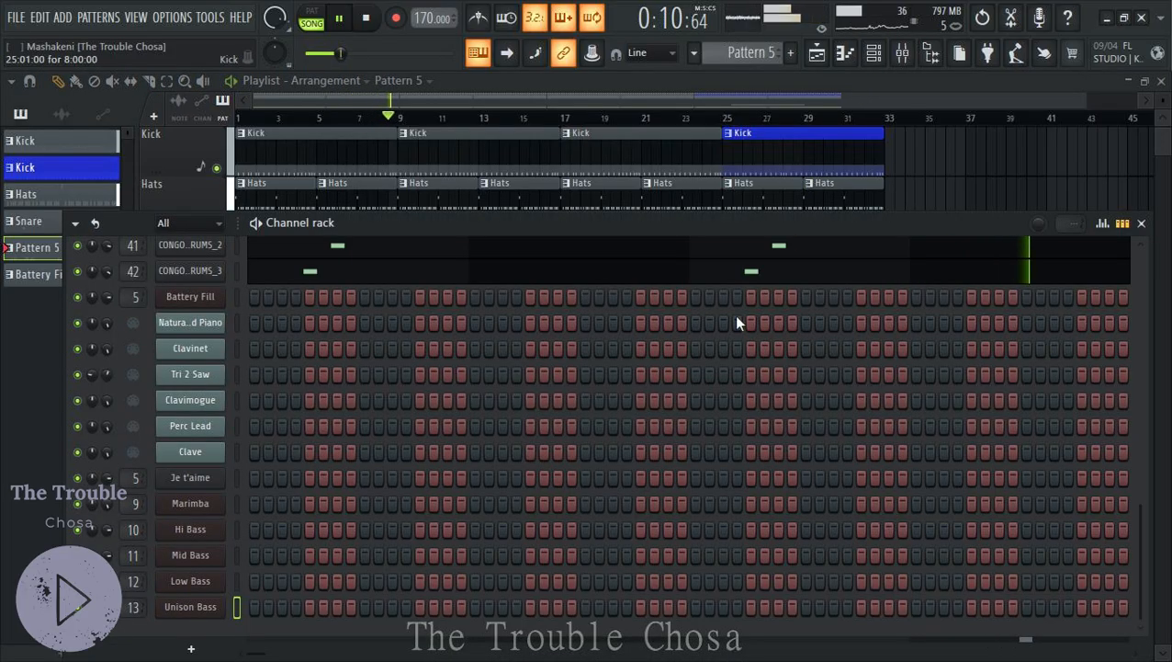
{"action": "scroll", "coordinate": [501, 426], "scroll_direction": "up", "scroll_amount": 3}
{"action": "left_click", "coordinate": [876, 56]}
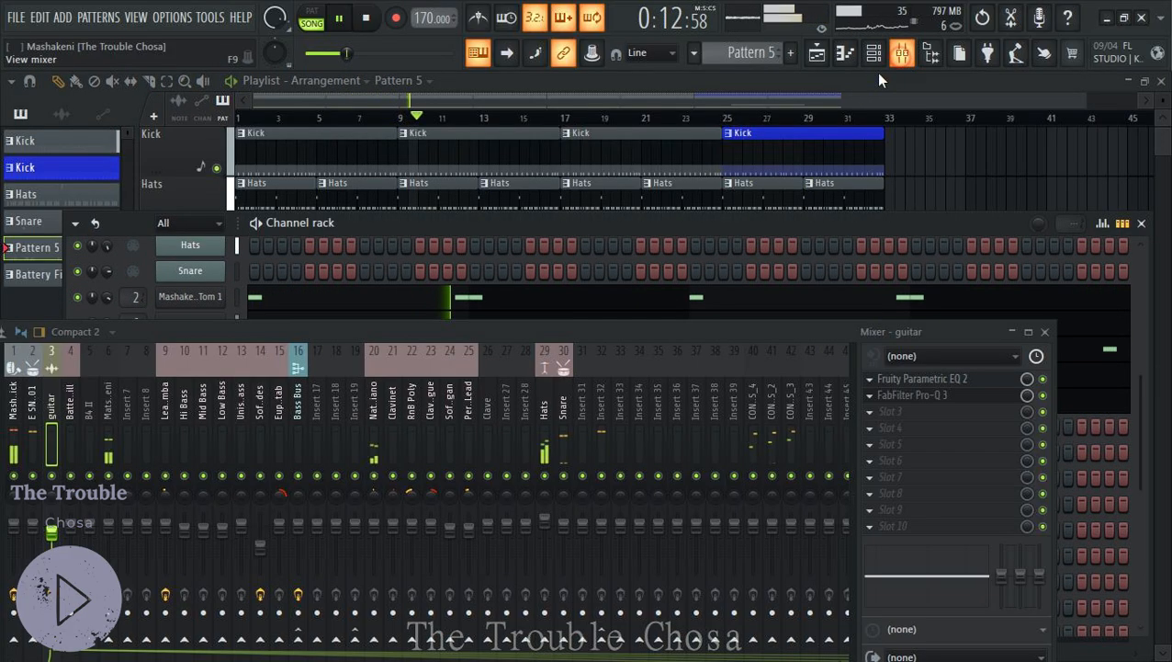
{"action": "left_click", "coordinate": [432, 411]}
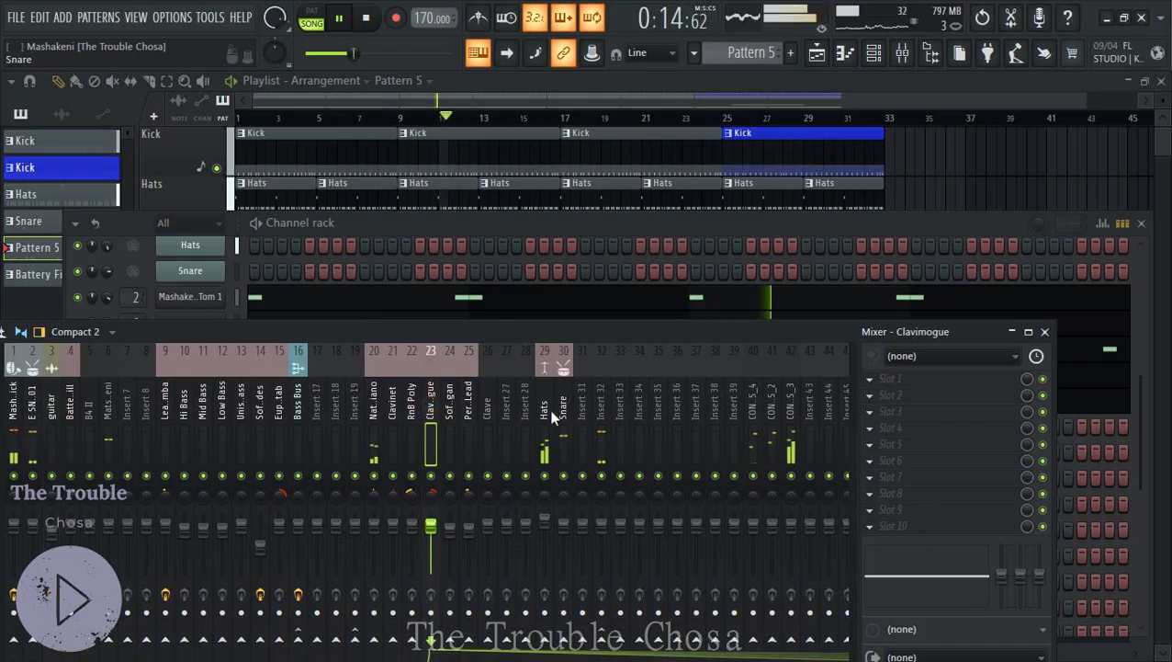
{"action": "left_click", "coordinate": [545, 421]}
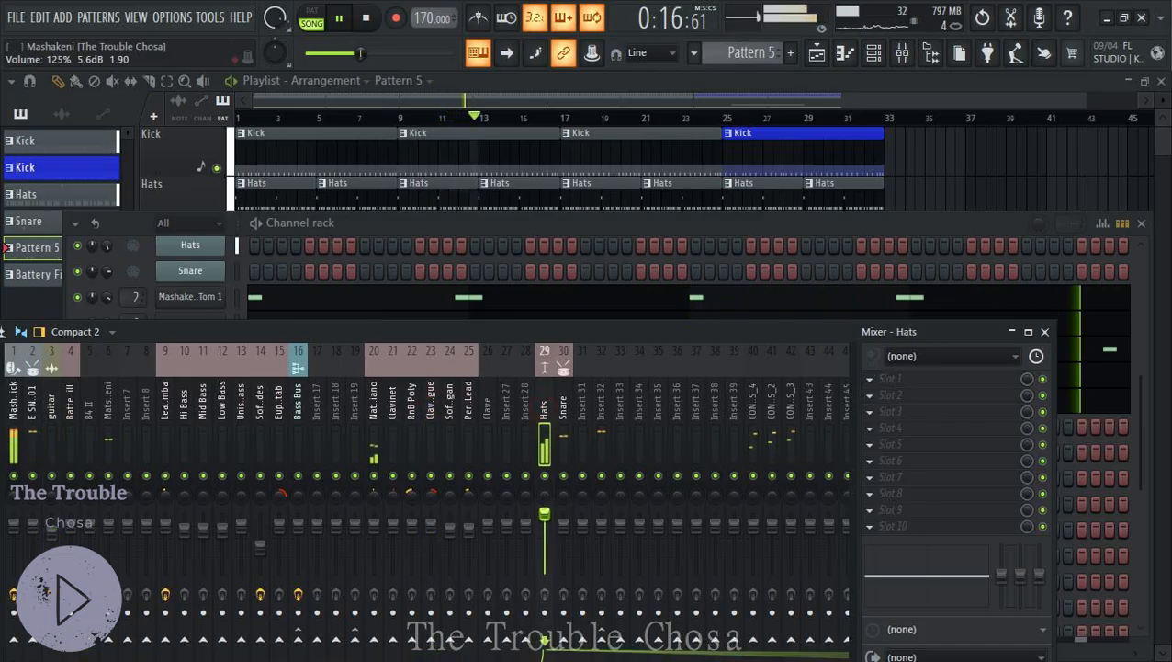
{"action": "left_click_drag", "start_coordinate": [544, 515], "coordinate": [544, 519]}
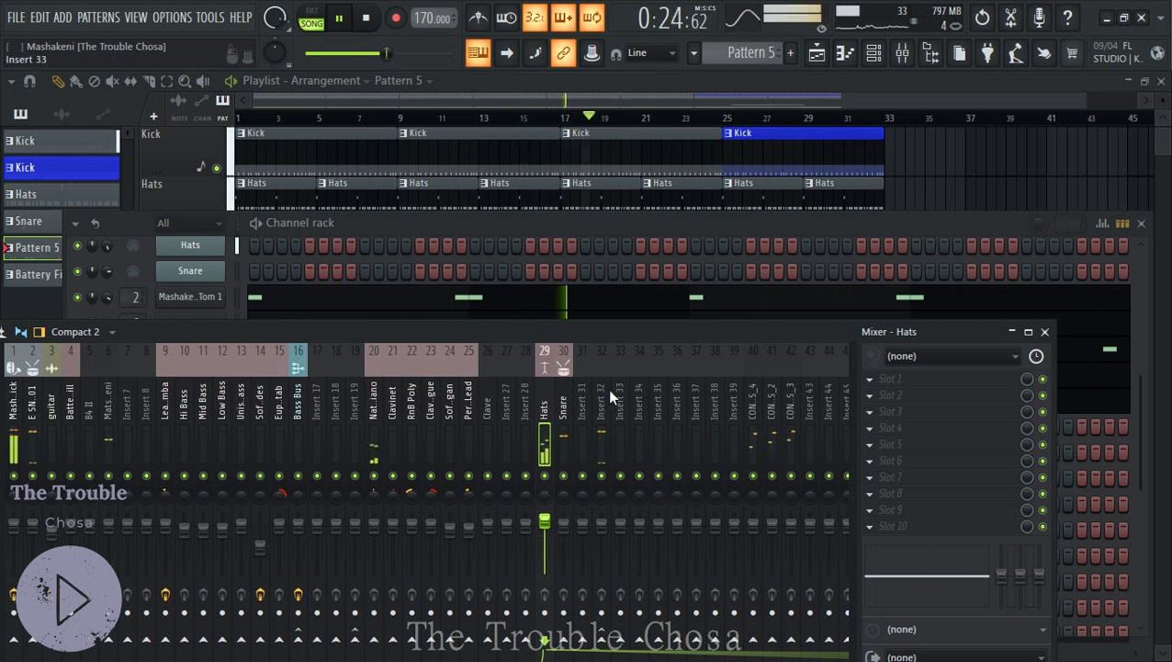
{"action": "scroll", "coordinate": [612, 390], "scroll_direction": "down", "scroll_amount": 3}
{"action": "scroll", "coordinate": [614, 390], "scroll_direction": "down", "scroll_amount": 3}
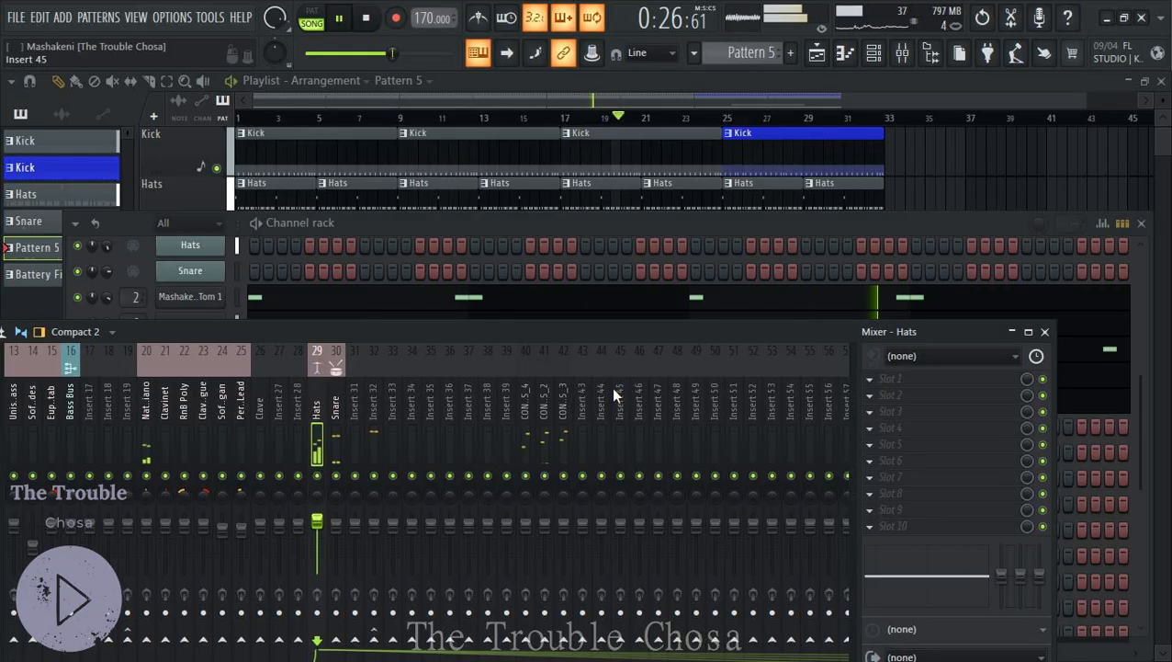
{"action": "left_click", "coordinate": [904, 90]}
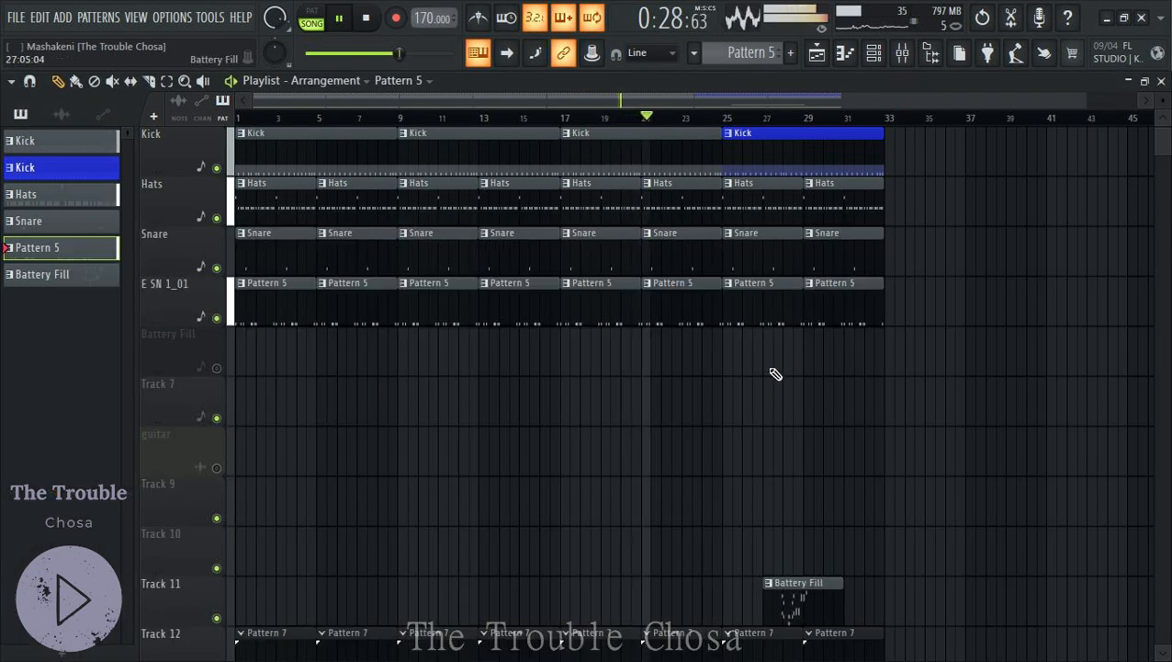
Split Pattern 5 by channel into separate patterns
{"action": "scroll", "coordinate": [774, 375], "scroll_direction": "down", "scroll_amount": 2}
{"action": "scroll", "coordinate": [775, 378], "scroll_direction": "up", "scroll_amount": 2}
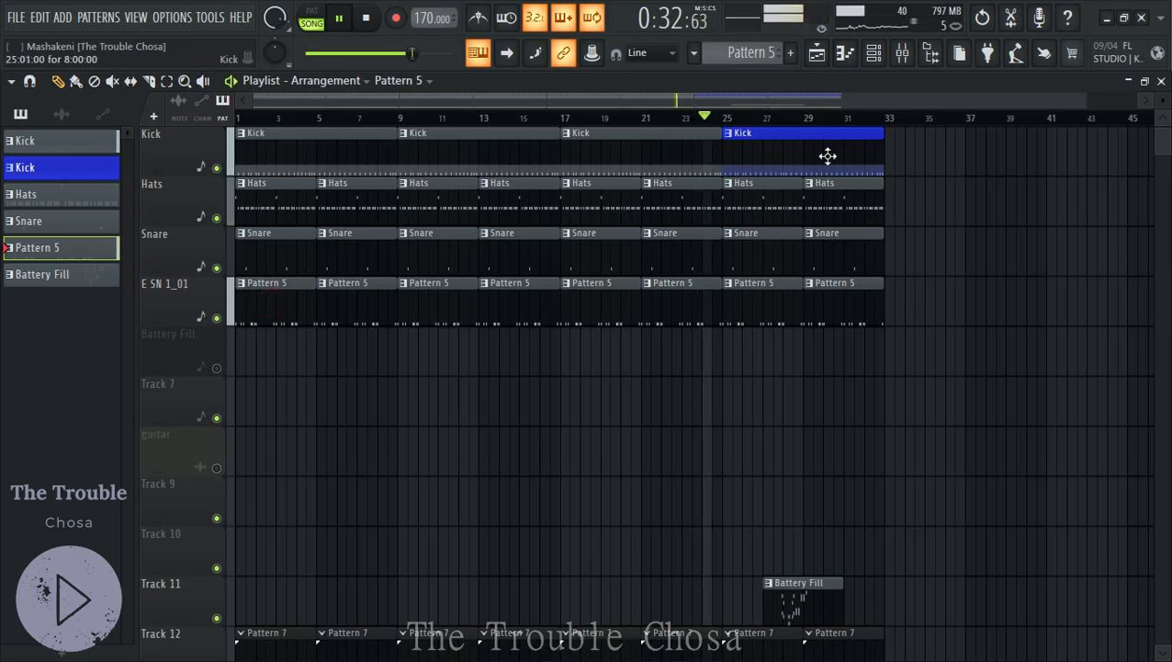
{"action": "left_click", "coordinate": [755, 55]}
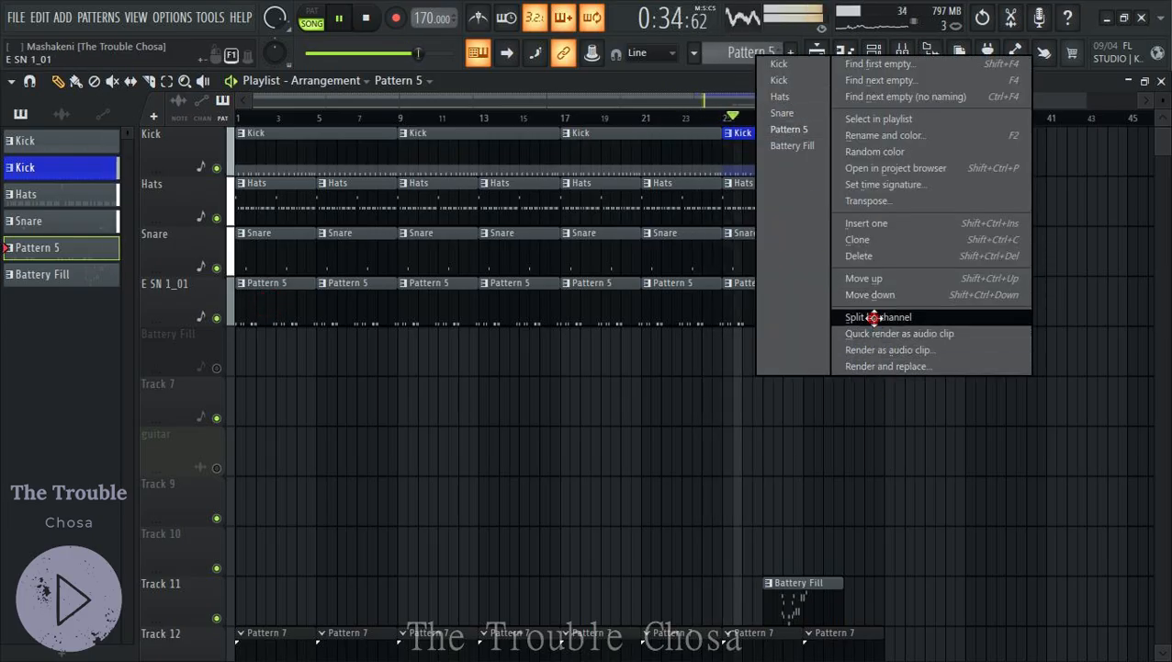
{"action": "left_click", "coordinate": [878, 309]}
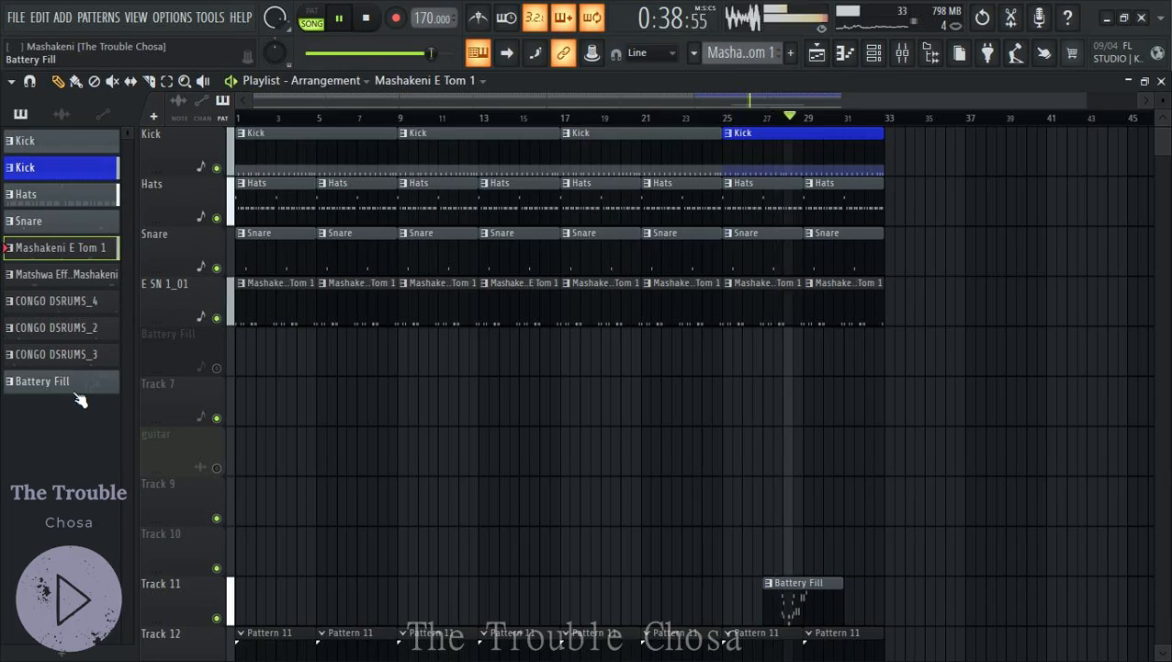
Mute Track 11 and place the five split patterns, Mashakeni E Tom 1 through CONGO DSRUMS_3, at bar 1 on the tracks below E SN 1_01
{"action": "left_click", "coordinate": [82, 359]}
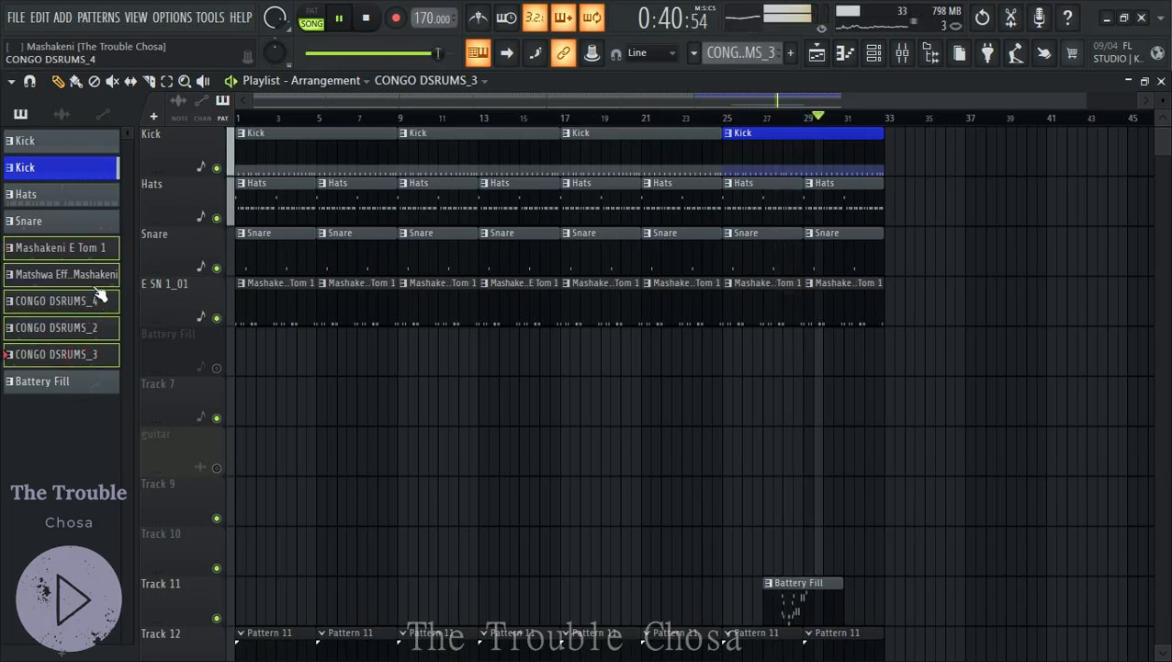
{"action": "left_click", "coordinate": [219, 619]}
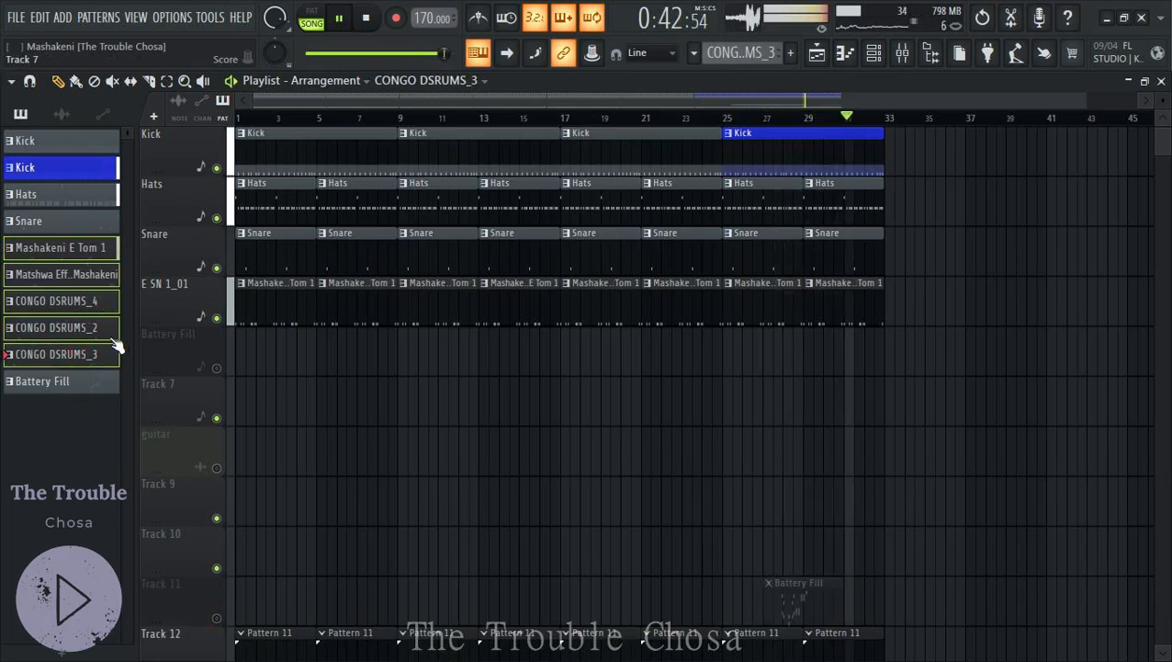
{"action": "left_click_drag", "start_coordinate": [90, 258], "coordinate": [237, 359]}
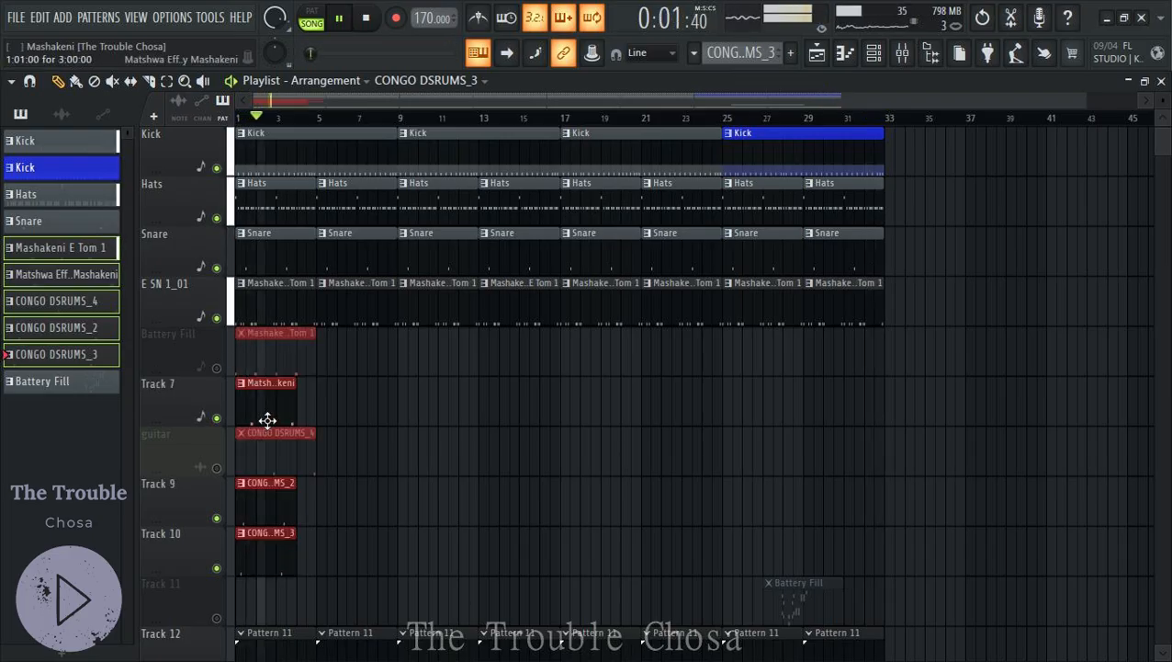
Duplicate the five placed clips seven times so they repeat every four bars up to bar 33
{"action": "key", "text": "ctrl+b"}
{"action": "key", "text": "ctrl+b"}
{"action": "key", "text": "ctrl+b"}
{"action": "key", "text": "ctrl+b"}
{"action": "key", "text": "ctrl+b"}
{"action": "key", "text": "ctrl+b"}
{"action": "key", "text": "ctrl+b"}
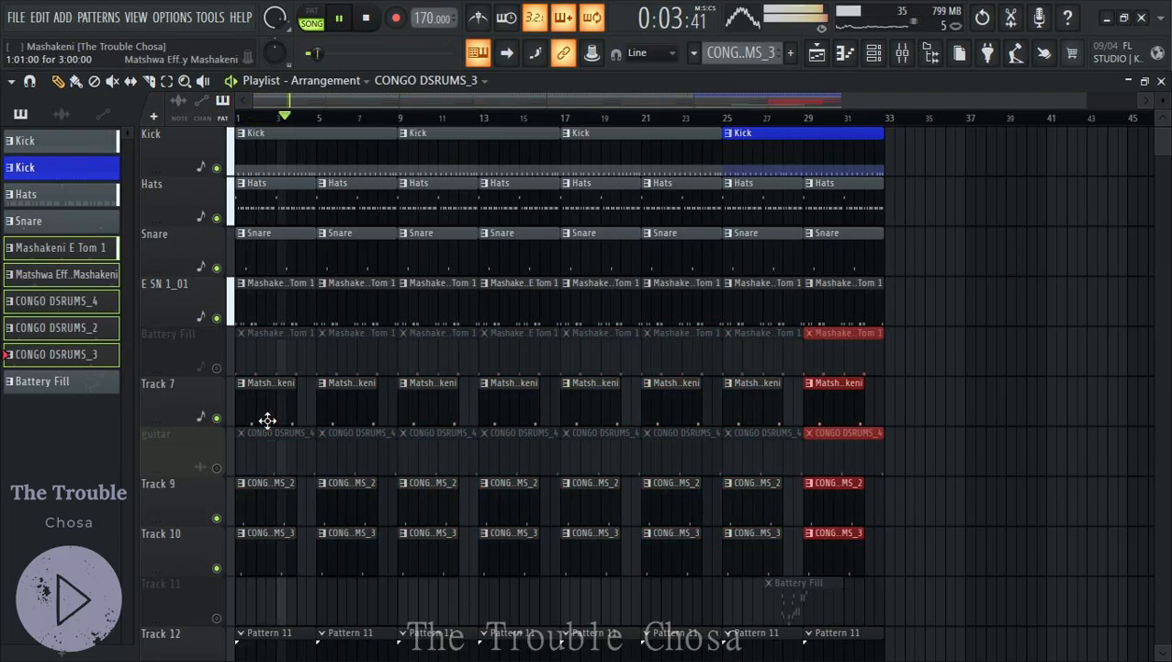
Unmute the guitar and Battery Fill tracks, and auto-name the selected playlist tracks after their clips
{"action": "left_click", "coordinate": [217, 466]}
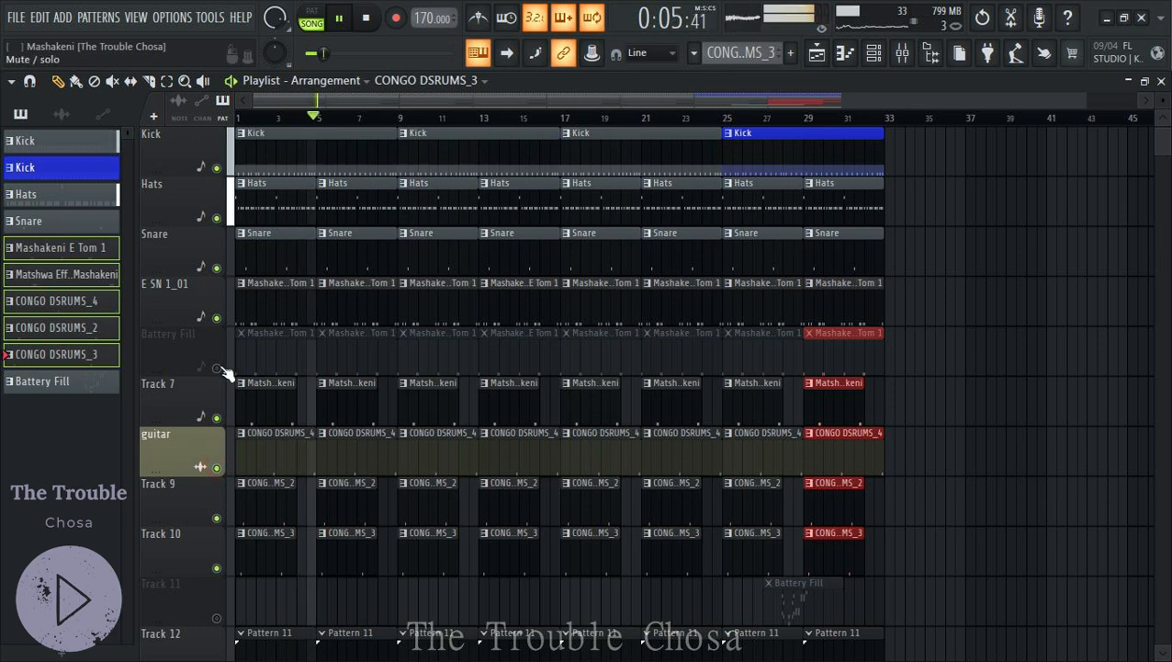
{"action": "left_click", "coordinate": [217, 368]}
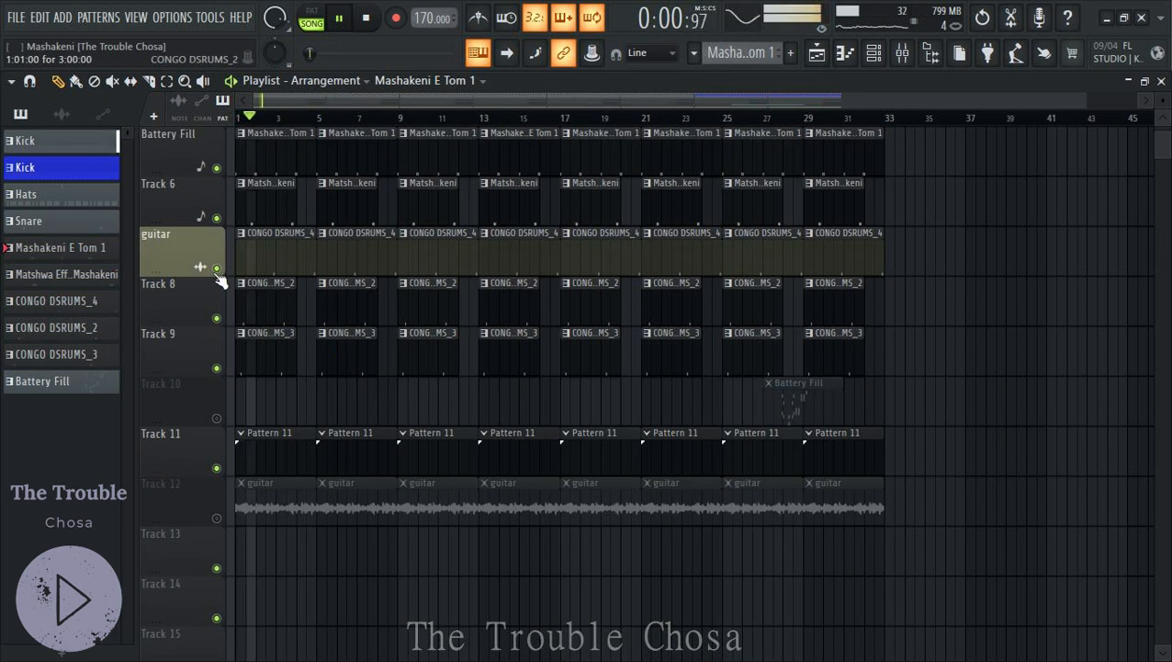
{"action": "right_click", "coordinate": [187, 249]}
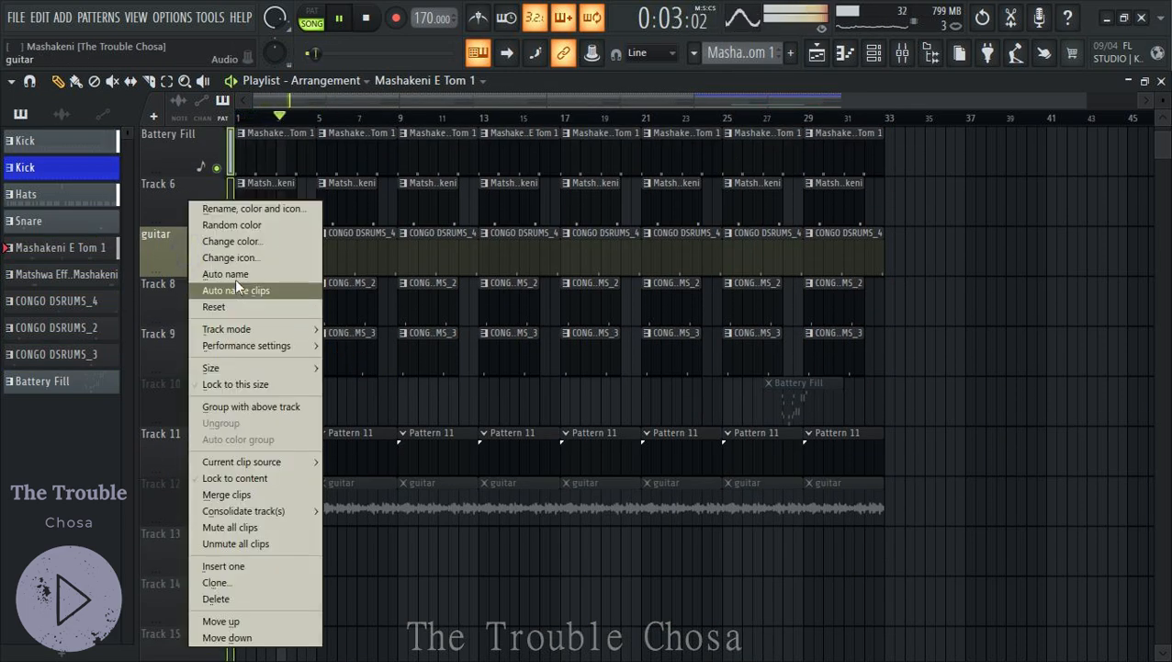
{"action": "left_click", "coordinate": [237, 289]}
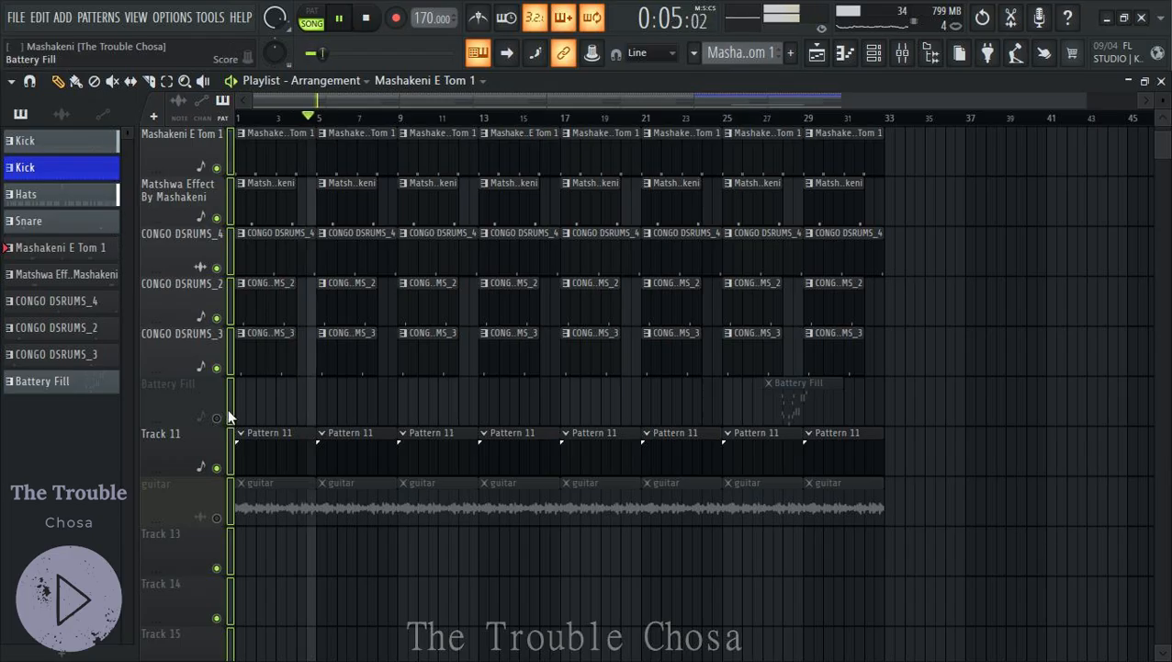
Look over the renamed tracks, open the first Kick clip in the piano roll and examine its notes while playing from the start
{"action": "scroll", "coordinate": [1037, 393], "scroll_direction": "up", "scroll_amount": 4}
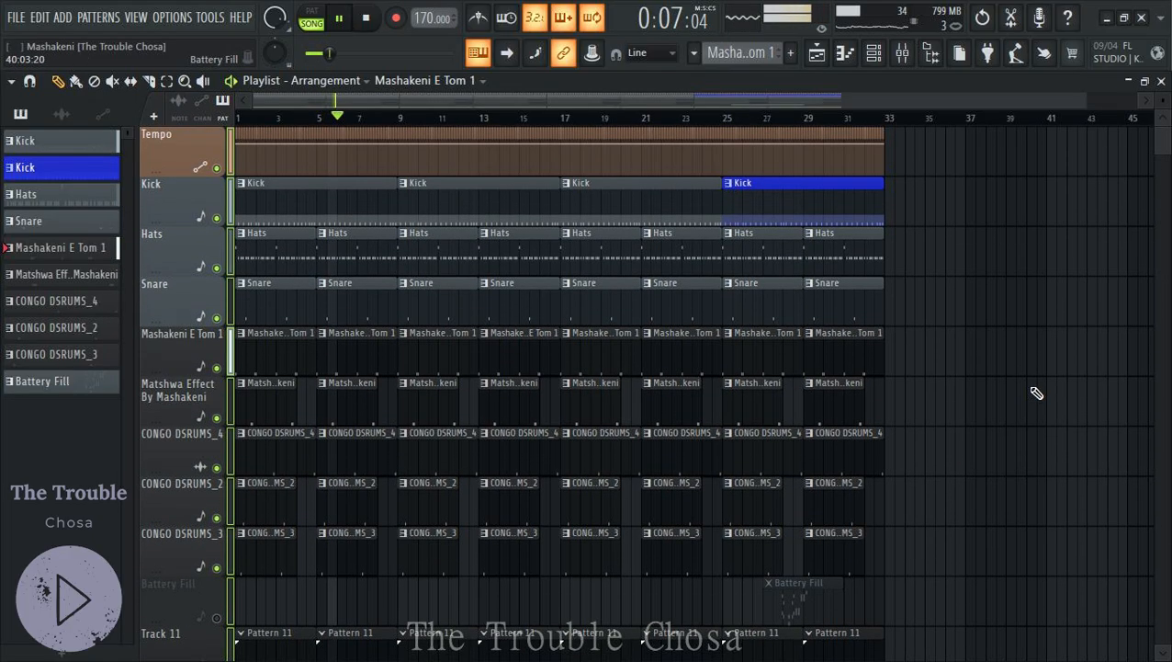
{"action": "scroll", "coordinate": [1036, 393], "scroll_direction": "down", "scroll_amount": 4}
{"action": "scroll", "coordinate": [1037, 393], "scroll_direction": "down", "scroll_amount": 2}
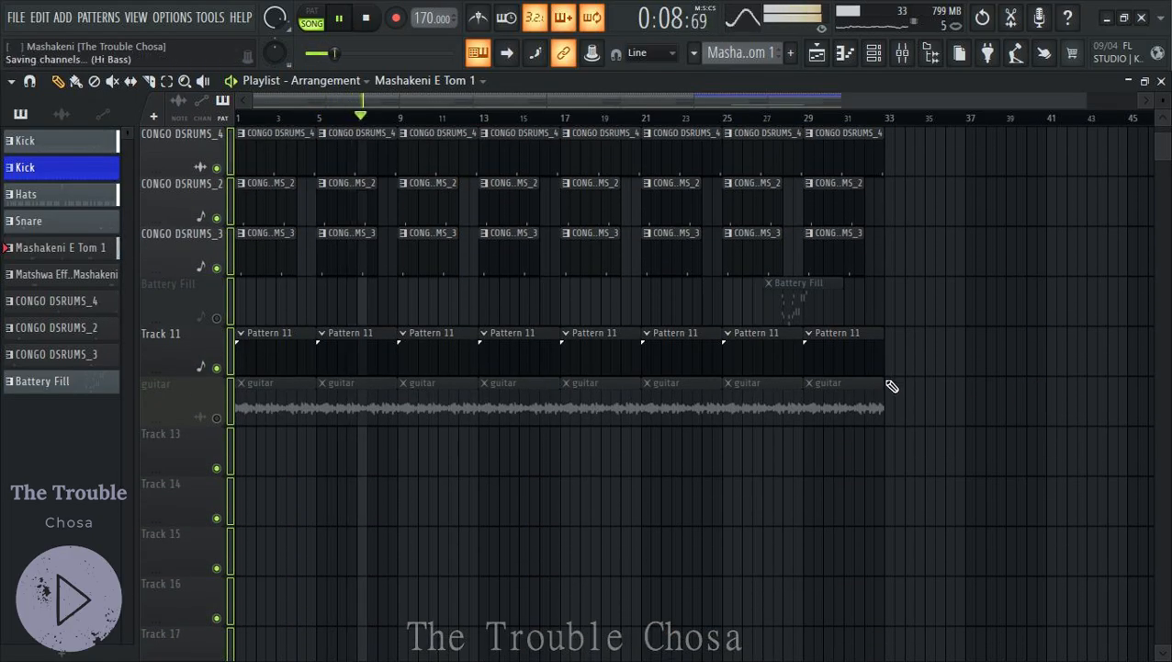
{"action": "scroll", "coordinate": [420, 250], "scroll_direction": "up", "scroll_amount": 6}
{"action": "double_click", "coordinate": [448, 203]}
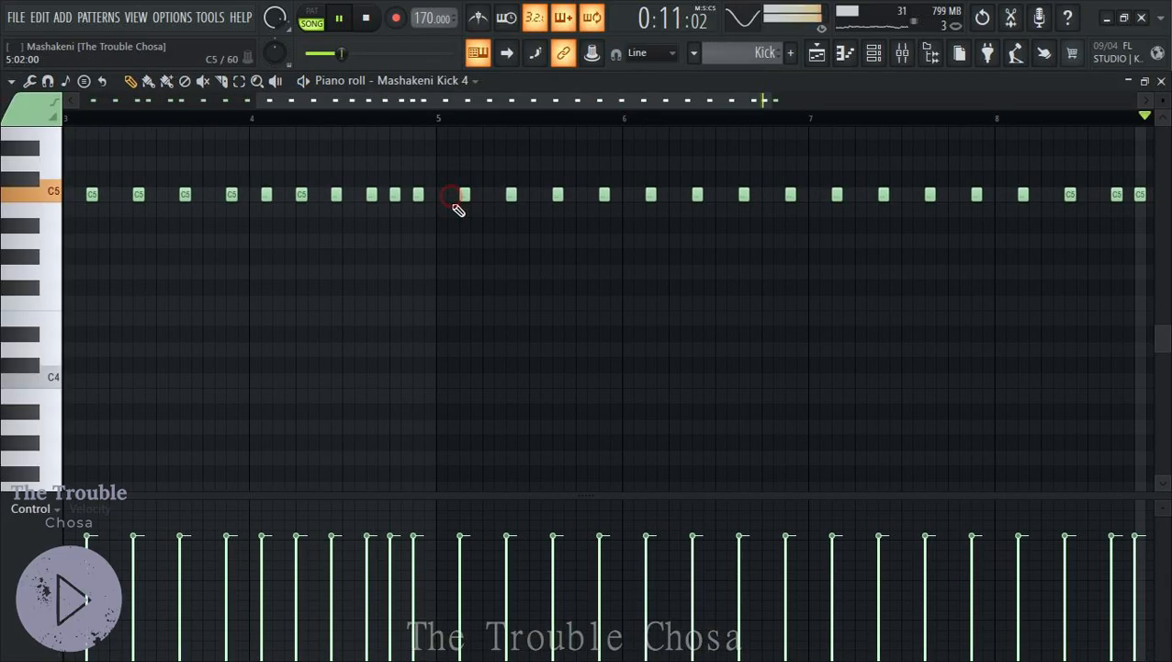
{"action": "scroll", "coordinate": [513, 126], "scroll_direction": "down", "scroll_amount": 3}
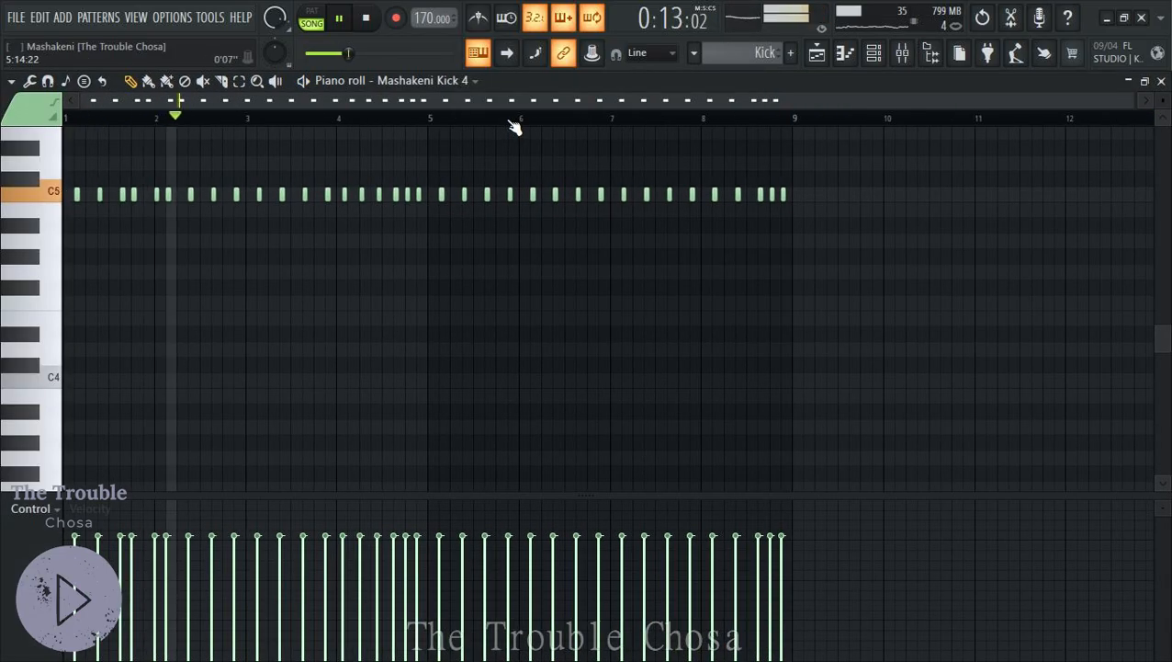
{"action": "scroll", "coordinate": [581, 275], "scroll_direction": "up", "scroll_amount": 3}
{"action": "scroll", "coordinate": [99, 124], "scroll_direction": "up", "scroll_amount": 4}
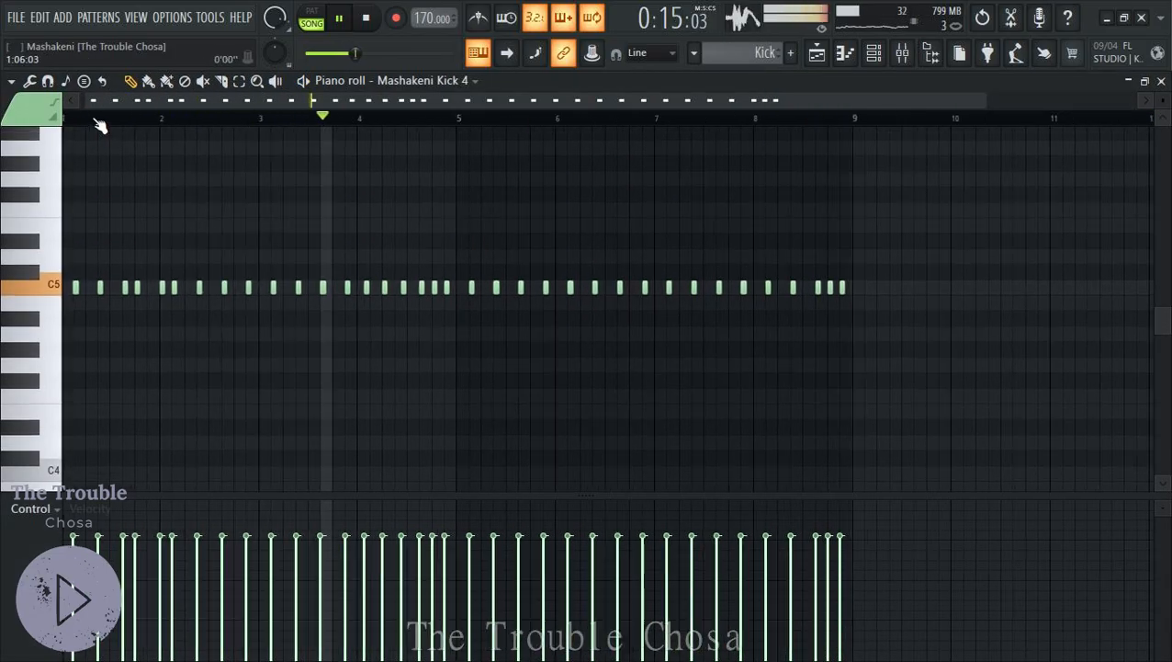
{"action": "key", "text": "space"}
{"action": "key", "text": "space"}
{"action": "scroll", "coordinate": [101, 124], "scroll_direction": "down", "scroll_amount": 2}
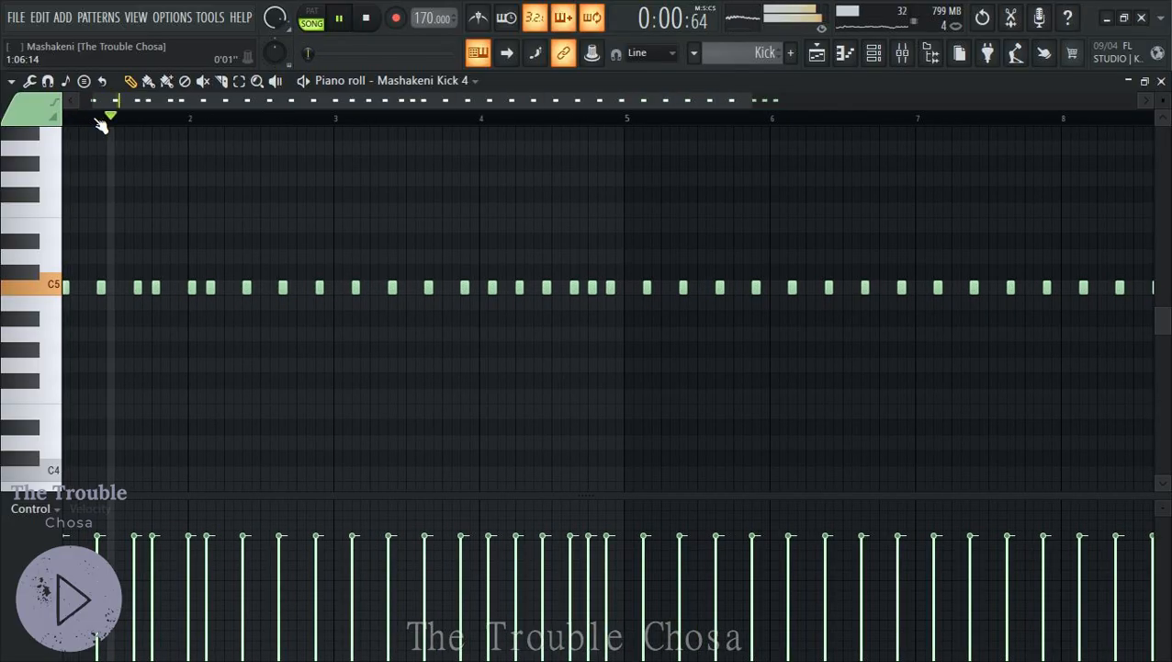
Play the Kick track soloed from the start and inspect its pattern in the piano roll again, returning to the playlist
{"action": "left_click", "coordinate": [1161, 80]}
{"action": "key", "text": "space"}
{"action": "key", "text": "space"}
{"action": "scroll", "coordinate": [264, 411], "scroll_direction": "down", "scroll_amount": 5}
{"action": "scroll", "coordinate": [276, 260], "scroll_direction": "up", "scroll_amount": 6}
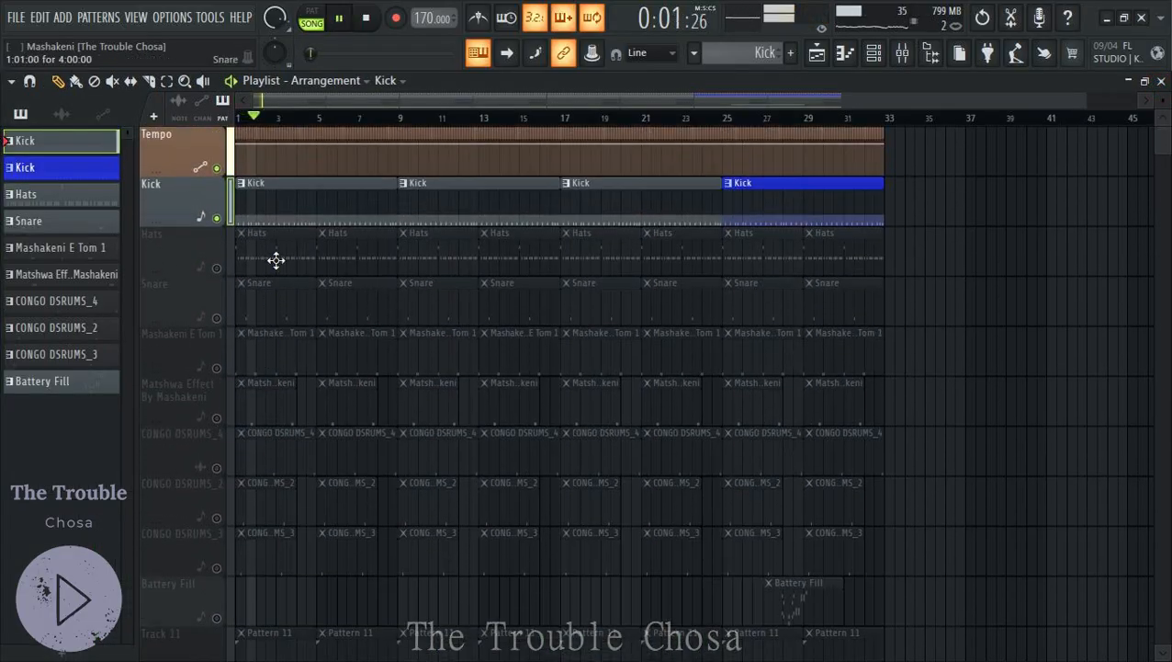
{"action": "double_click", "coordinate": [274, 200]}
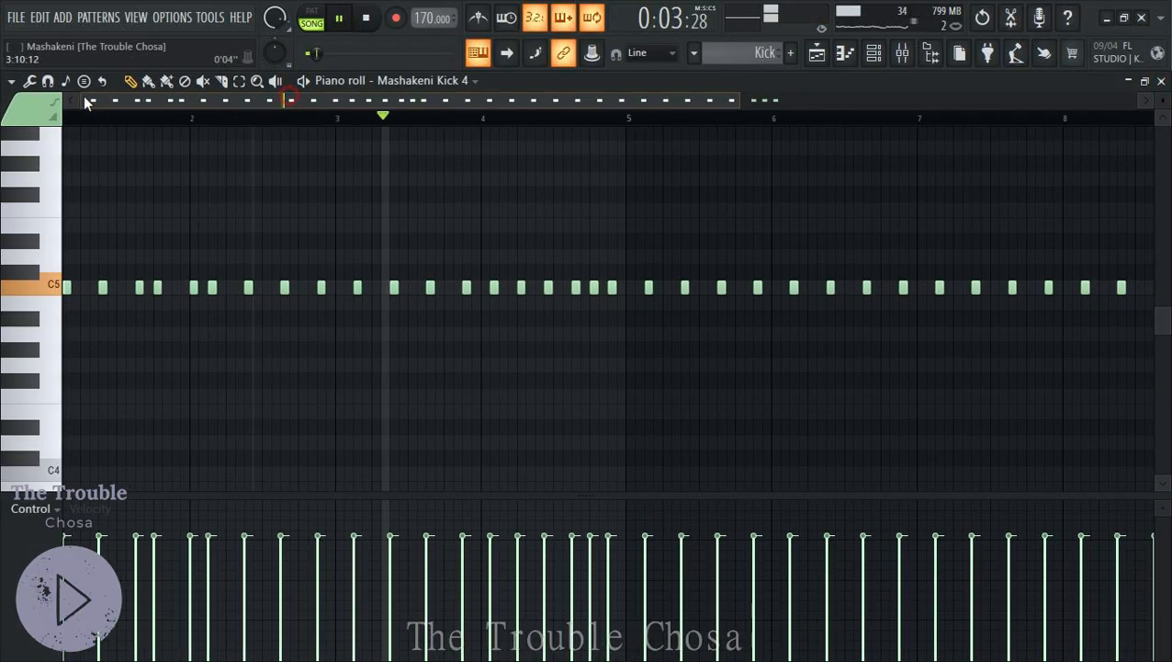
{"action": "scroll", "coordinate": [257, 125], "scroll_direction": "up", "scroll_amount": 3}
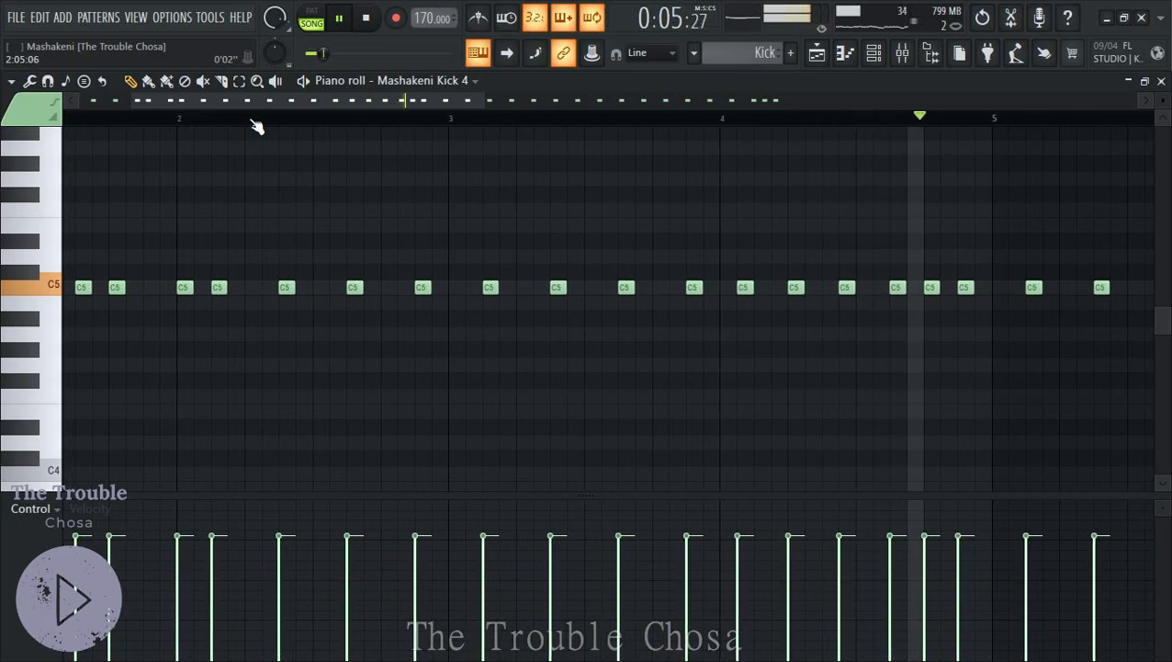
{"action": "scroll", "coordinate": [255, 124], "scroll_direction": "down", "scroll_amount": 3}
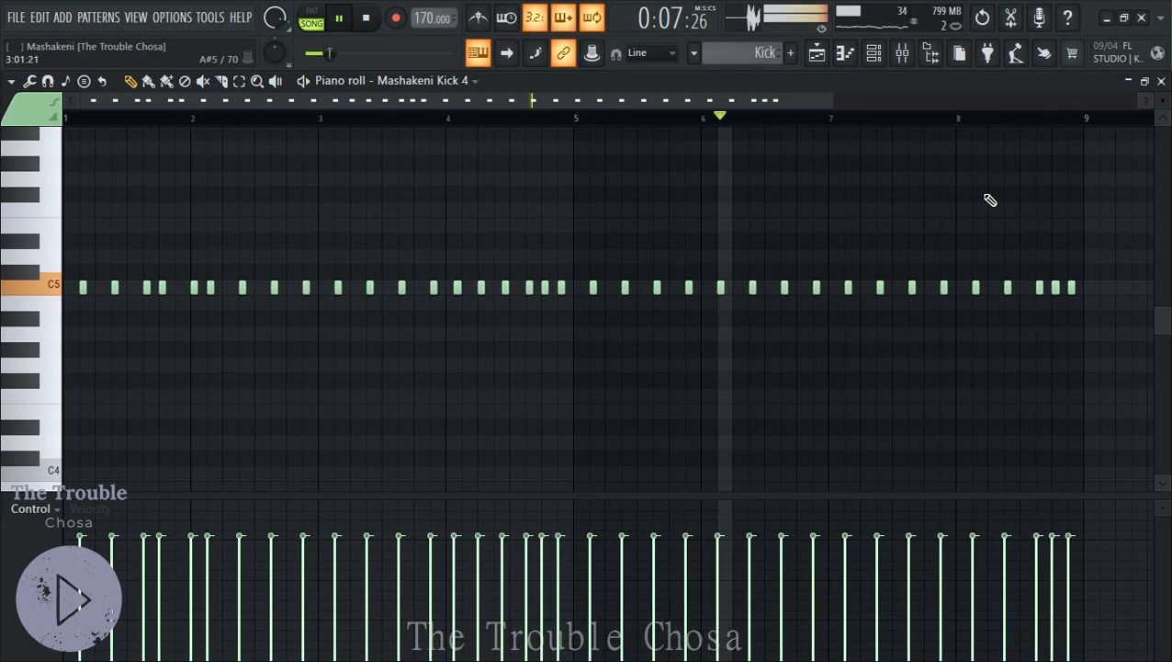
{"action": "left_click", "coordinate": [1162, 81]}
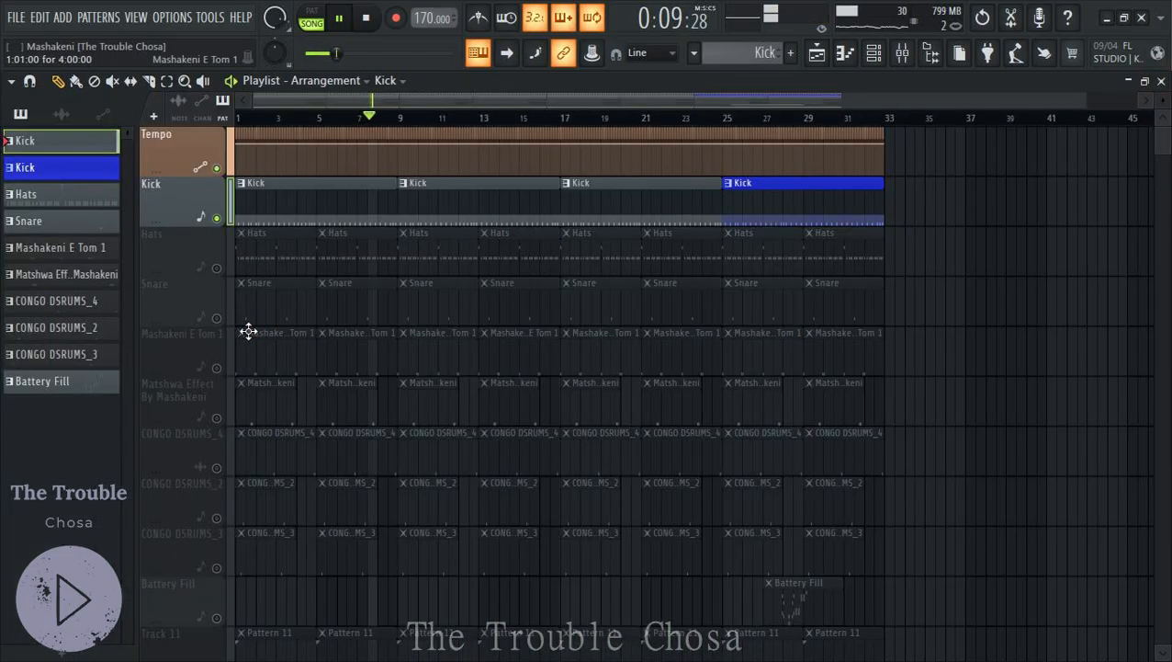
Open the Hats pattern in the piano roll and examine its open and closed hi-hat notes up to bar 5
{"action": "double_click", "coordinate": [353, 261]}
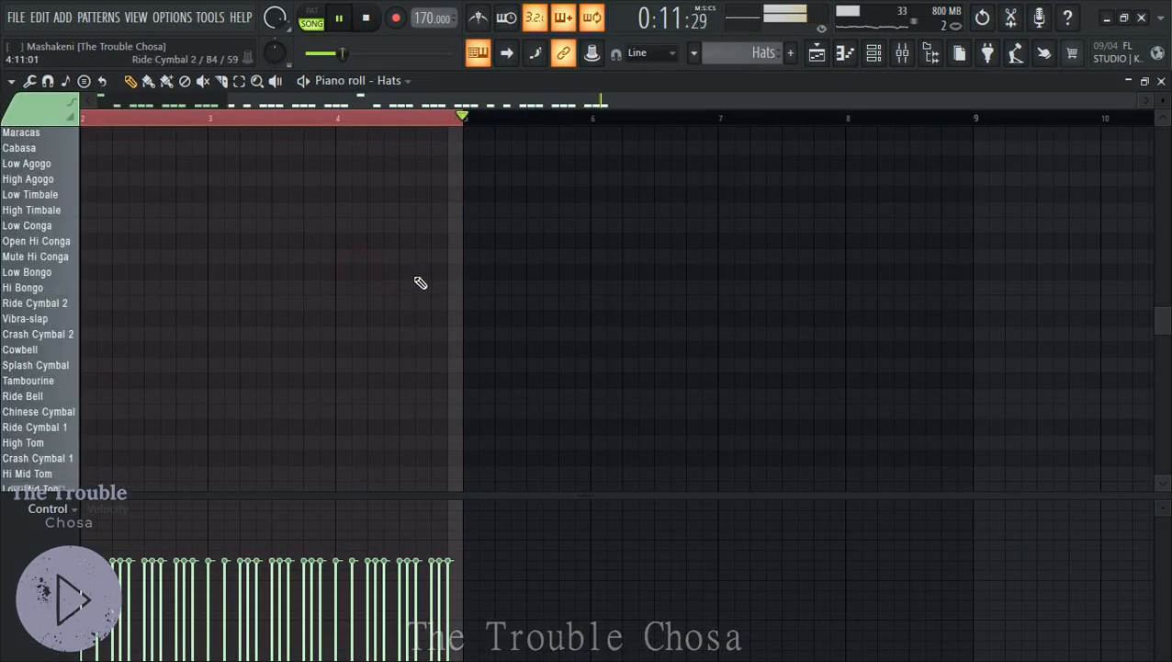
{"action": "left_click_drag", "start_coordinate": [346, 103], "coordinate": [211, 104]}
{"action": "scroll", "coordinate": [542, 331], "scroll_direction": "up", "scroll_amount": 3}
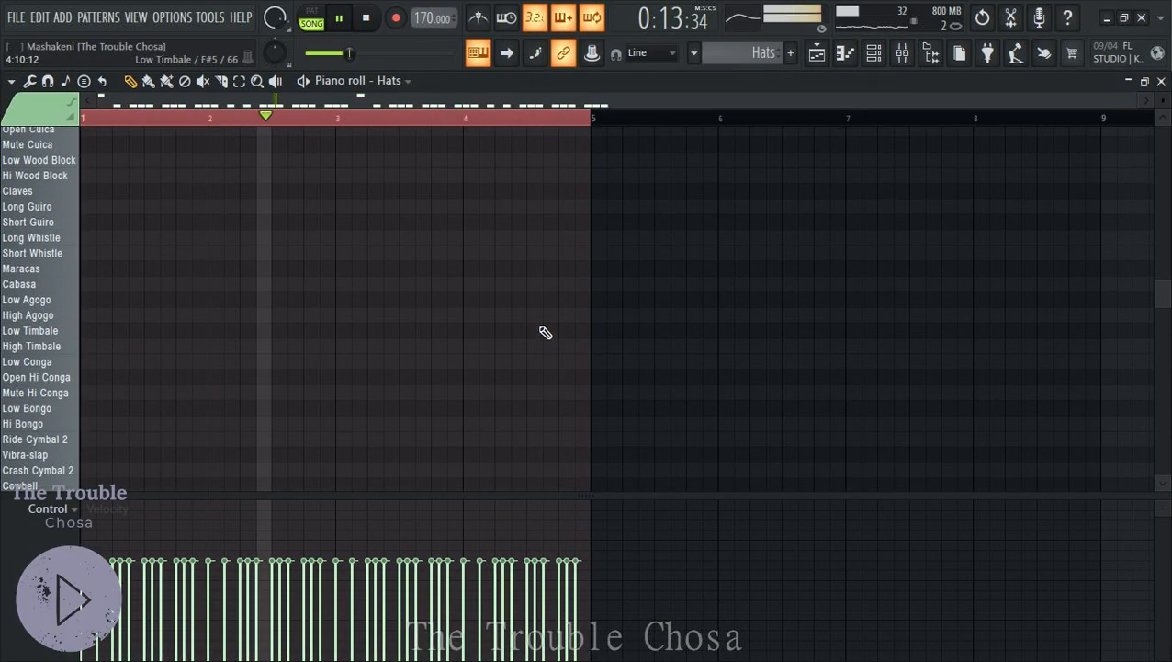
{"action": "scroll", "coordinate": [545, 333], "scroll_direction": "down", "scroll_amount": 7}
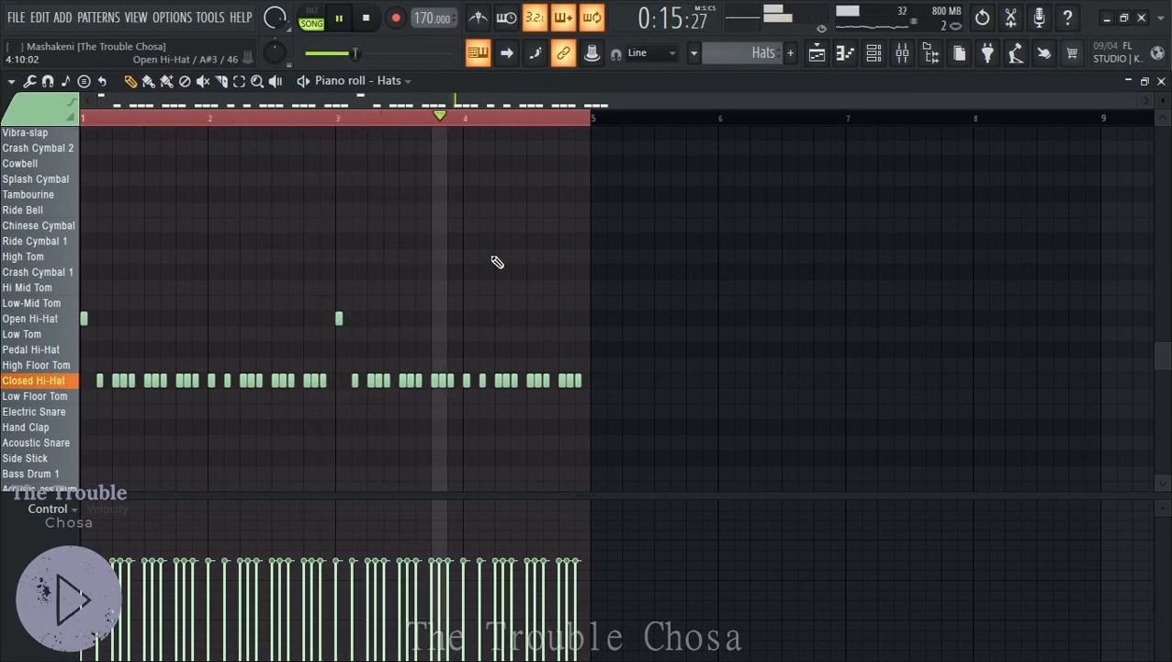
{"action": "scroll", "coordinate": [480, 124], "scroll_direction": "up", "scroll_amount": 5}
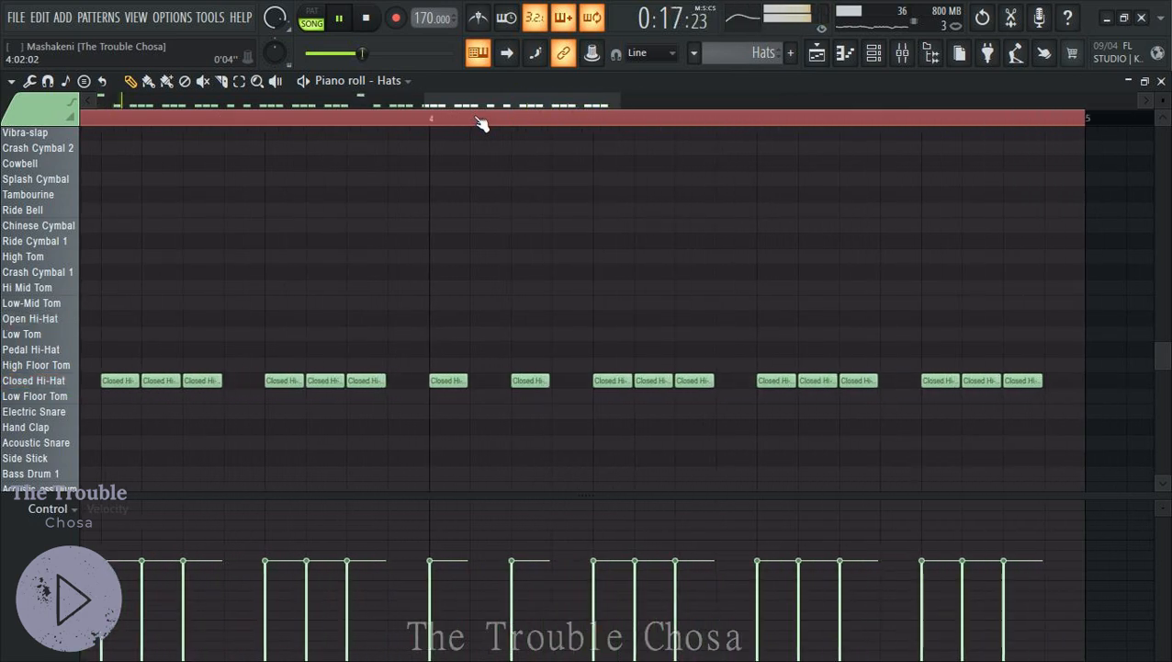
Finish viewing the whole Hats pattern, return to the playlist, and unmute the Snare and Mashakeni E Tom 1 tracks
{"action": "scroll", "coordinate": [480, 124], "scroll_direction": "down", "scroll_amount": 5}
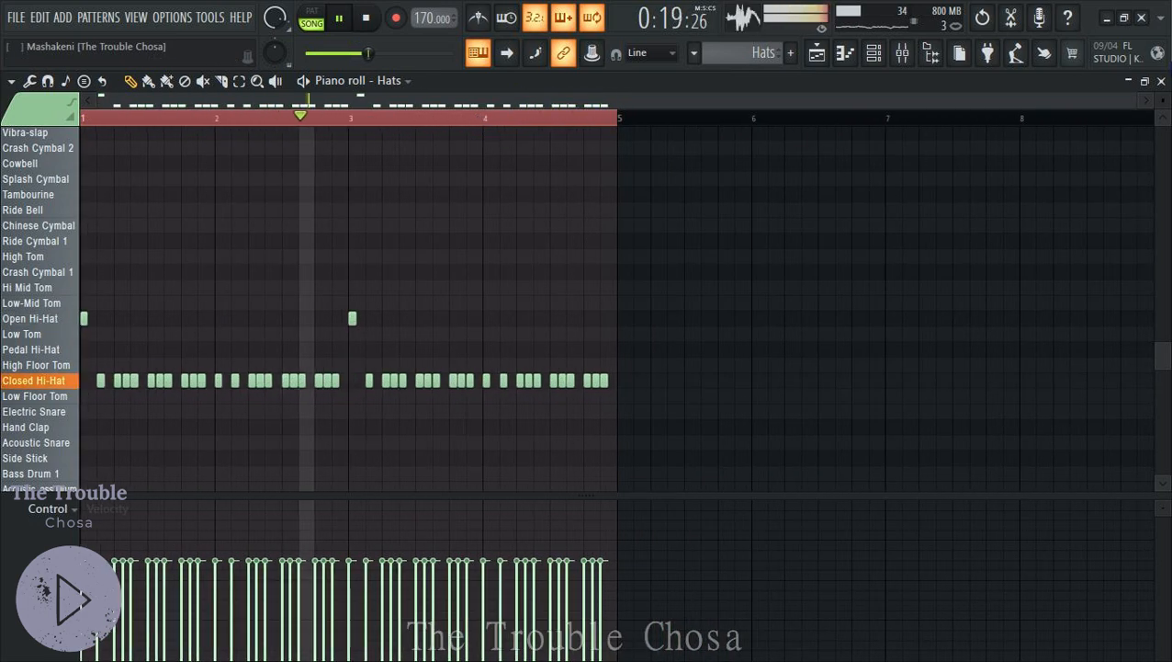
{"action": "left_click", "coordinate": [1161, 81]}
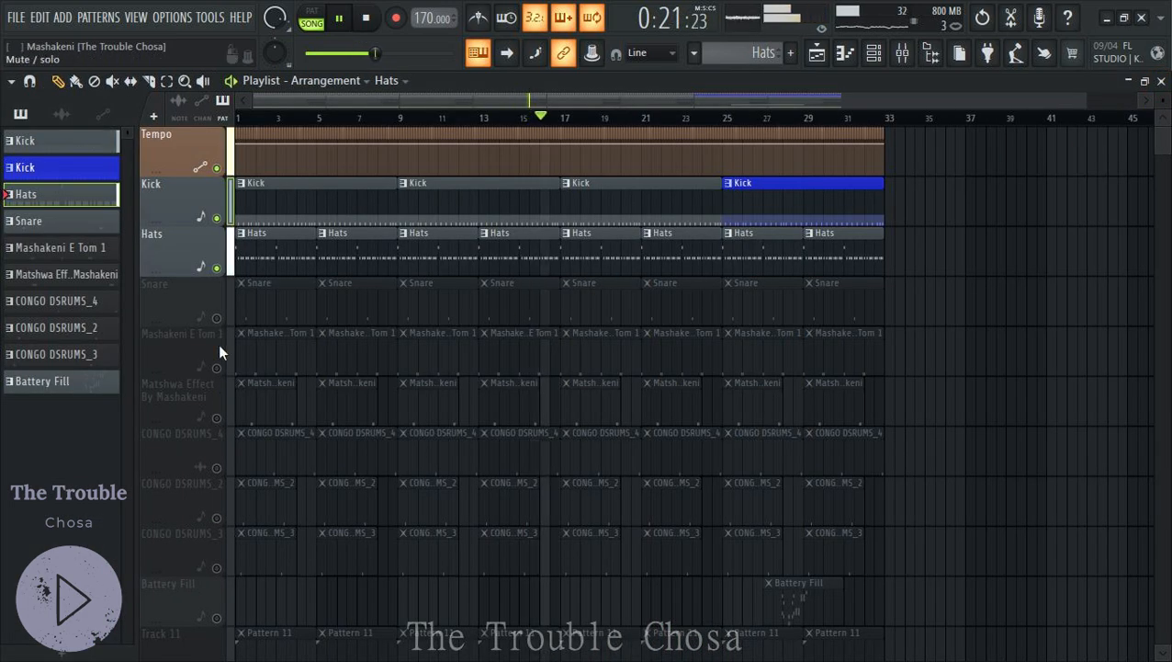
{"action": "left_click", "coordinate": [217, 318]}
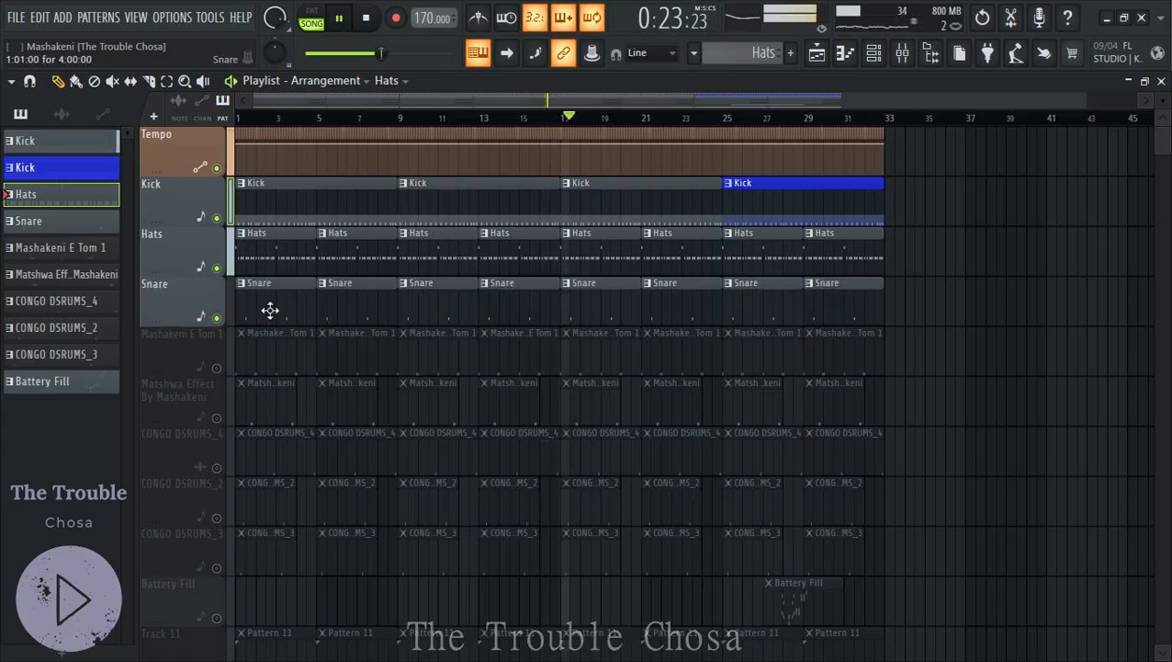
{"action": "left_click", "coordinate": [216, 367]}
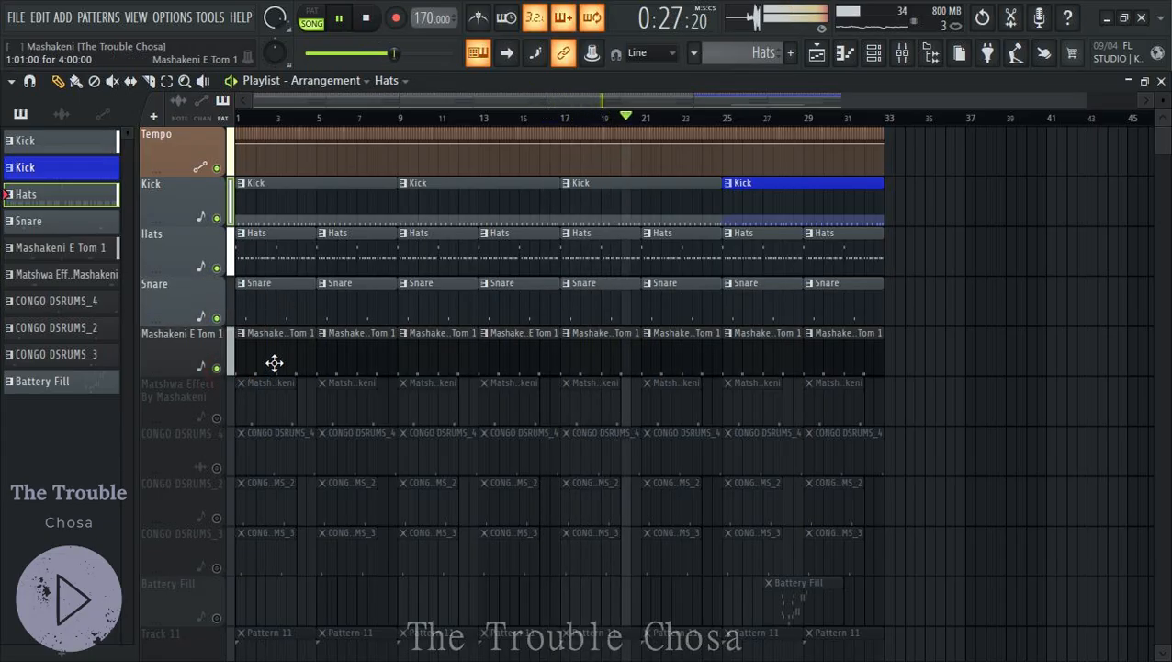
Open the Mashakeni E Tom 1 pattern in the piano roll, examine its C5 notes, and return to the playlist
{"action": "double_click", "coordinate": [308, 364]}
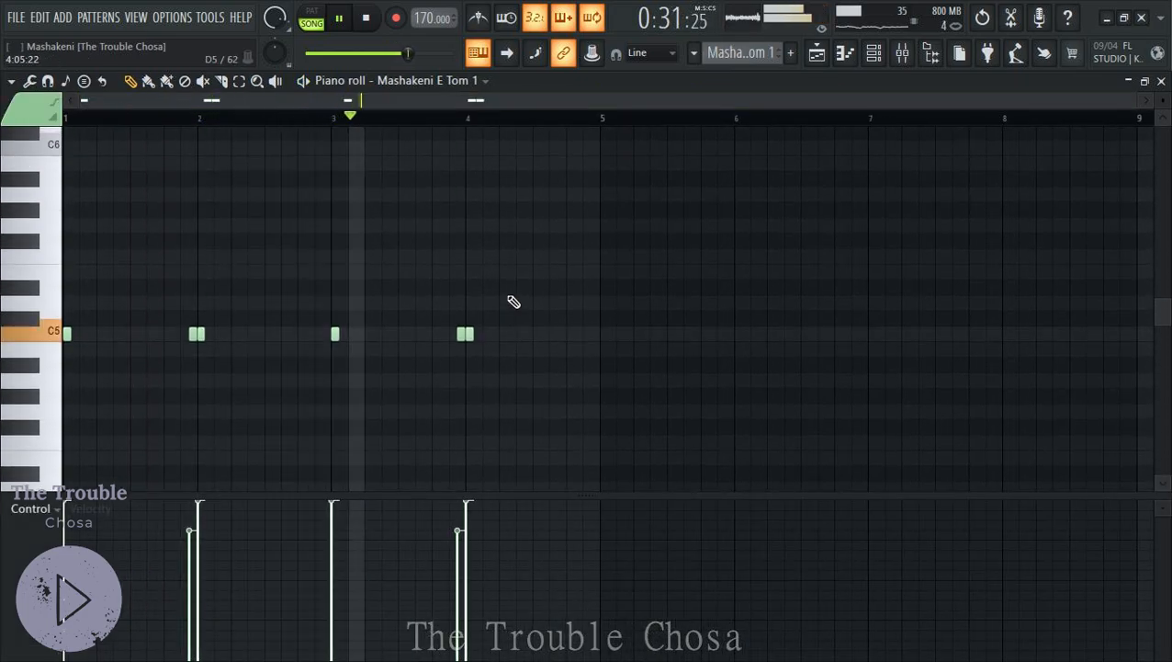
{"action": "scroll", "coordinate": [484, 118], "scroll_direction": "up", "scroll_amount": 4}
{"action": "scroll", "coordinate": [485, 117], "scroll_direction": "down", "scroll_amount": 4}
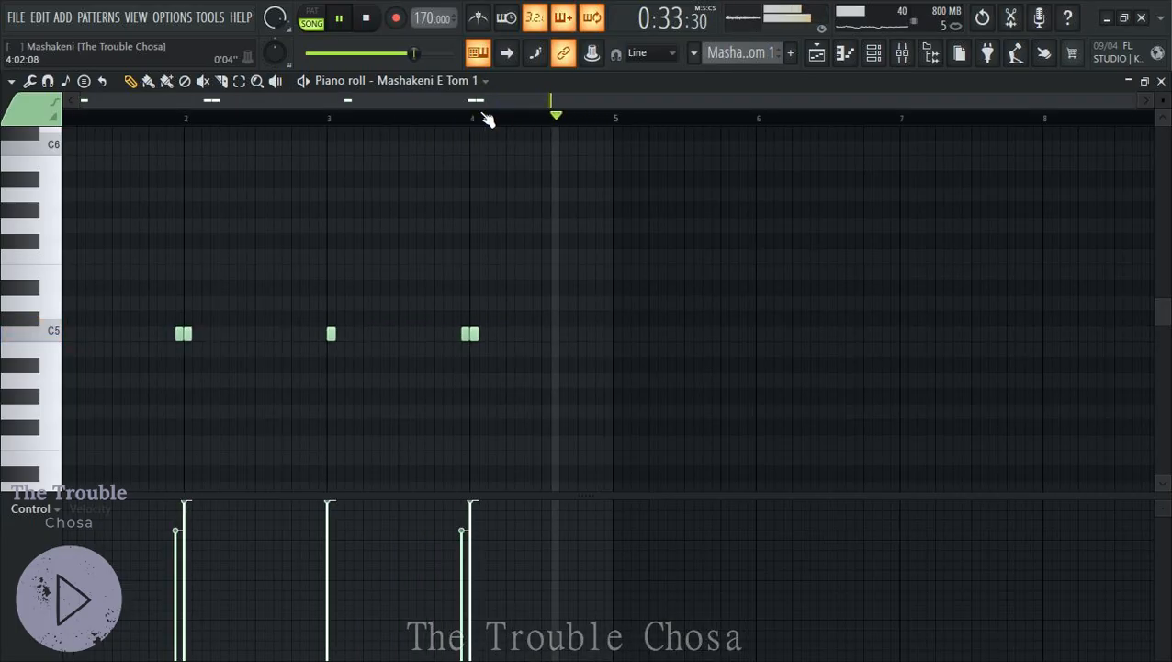
{"action": "left_click", "coordinate": [1161, 81]}
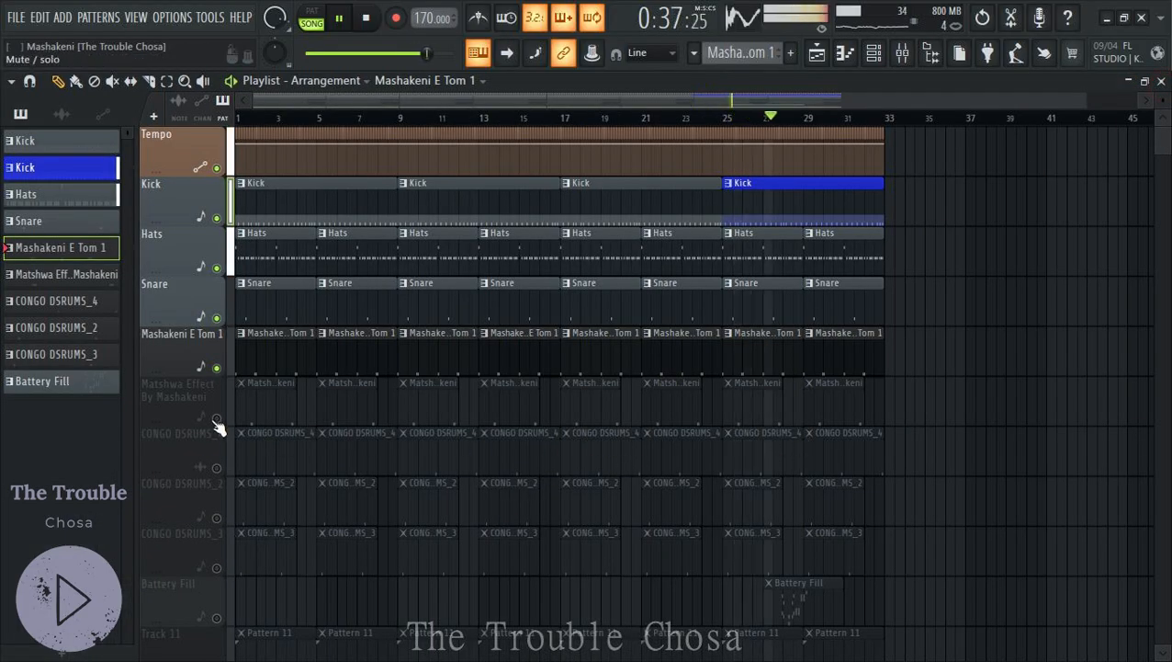
Unmute the Matshwa Effect By Mashakeni, CONGO DSRUMS_4, CONGO DSRUMS_2 and CONGO DSRUMS_3 tracks during playback
{"action": "left_click", "coordinate": [217, 418]}
{"action": "key", "text": "alt+Tab"}
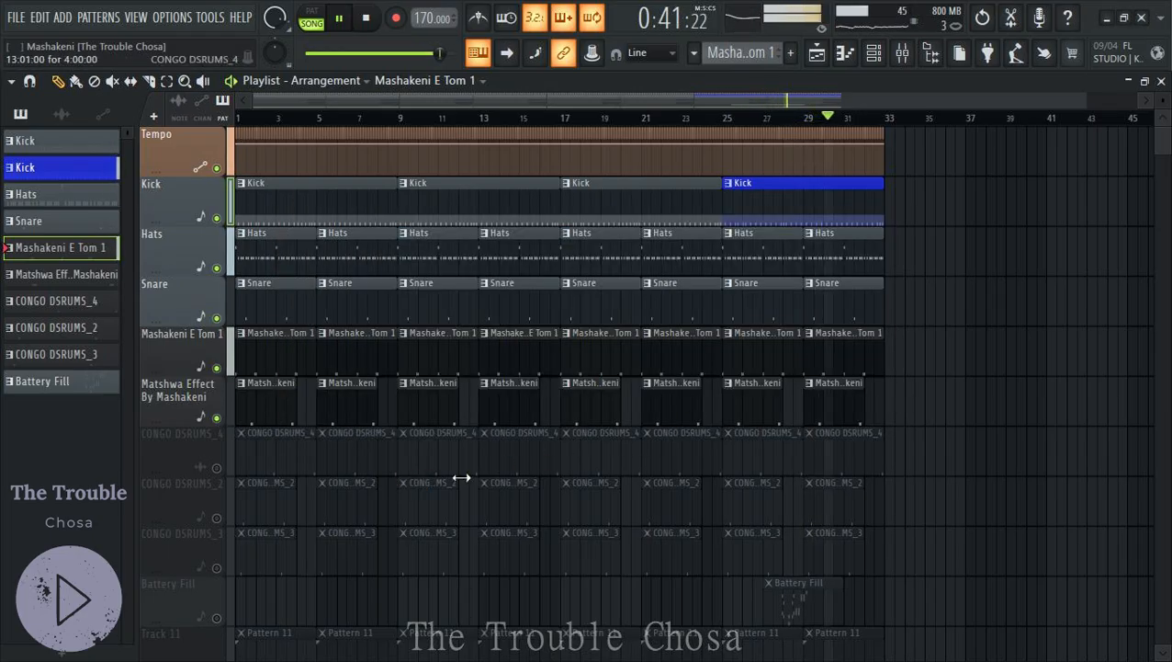
{"action": "scroll", "coordinate": [248, 374], "scroll_direction": "down", "scroll_amount": 3}
{"action": "left_click", "coordinate": [218, 318]}
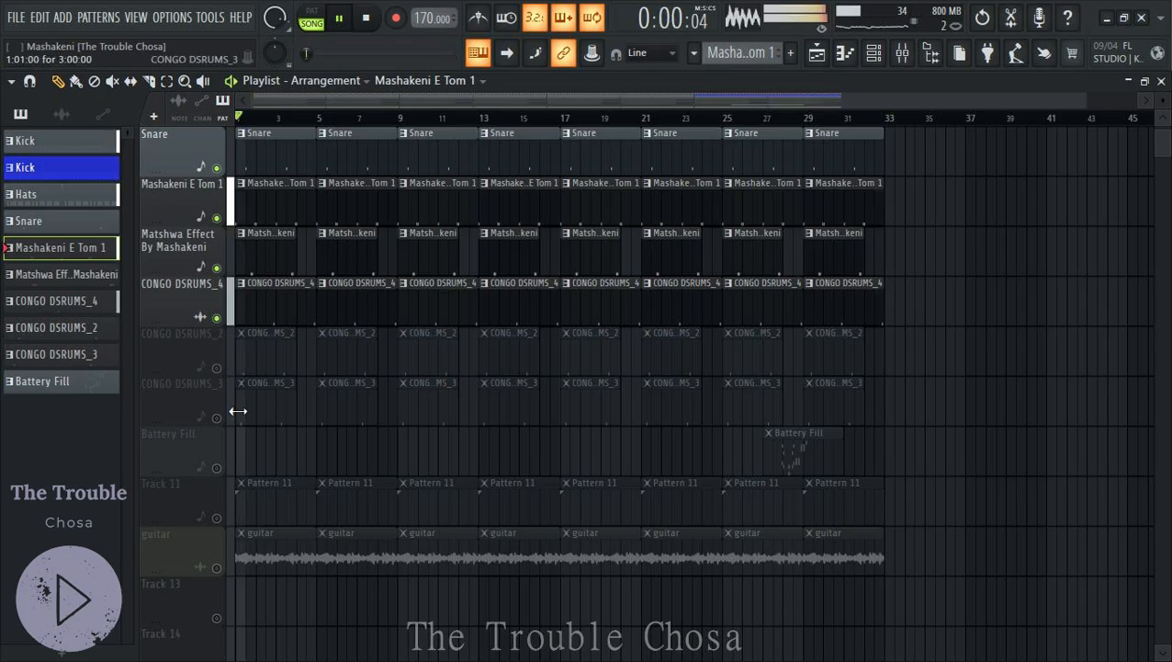
{"action": "left_click", "coordinate": [217, 367]}
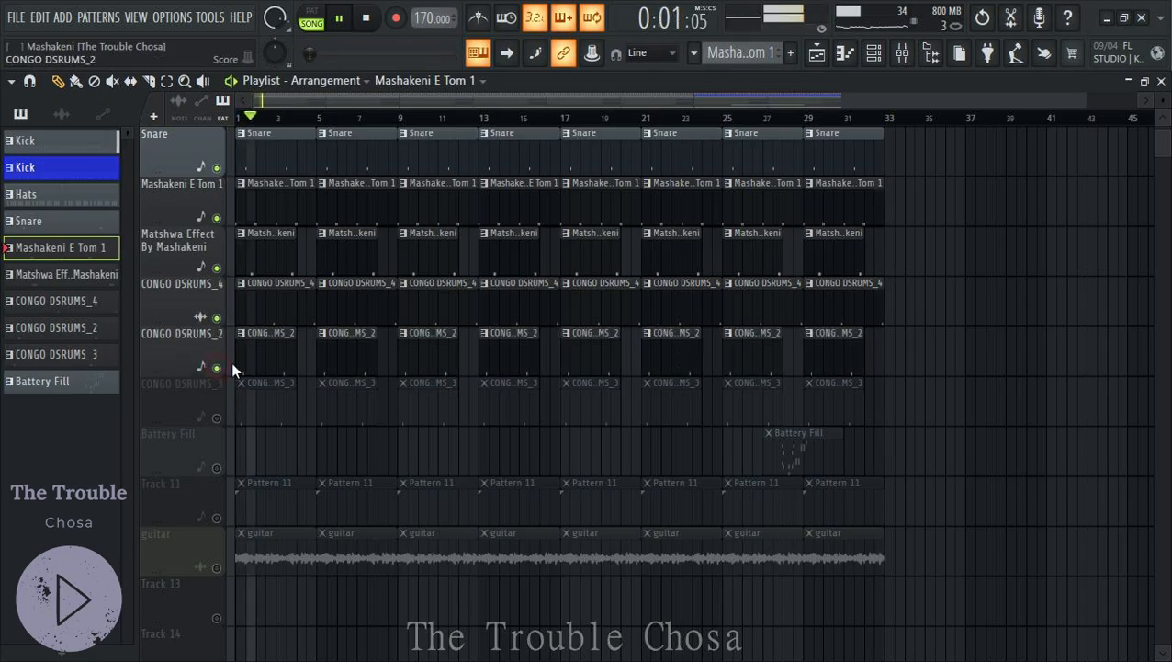
{"action": "left_click", "coordinate": [218, 419]}
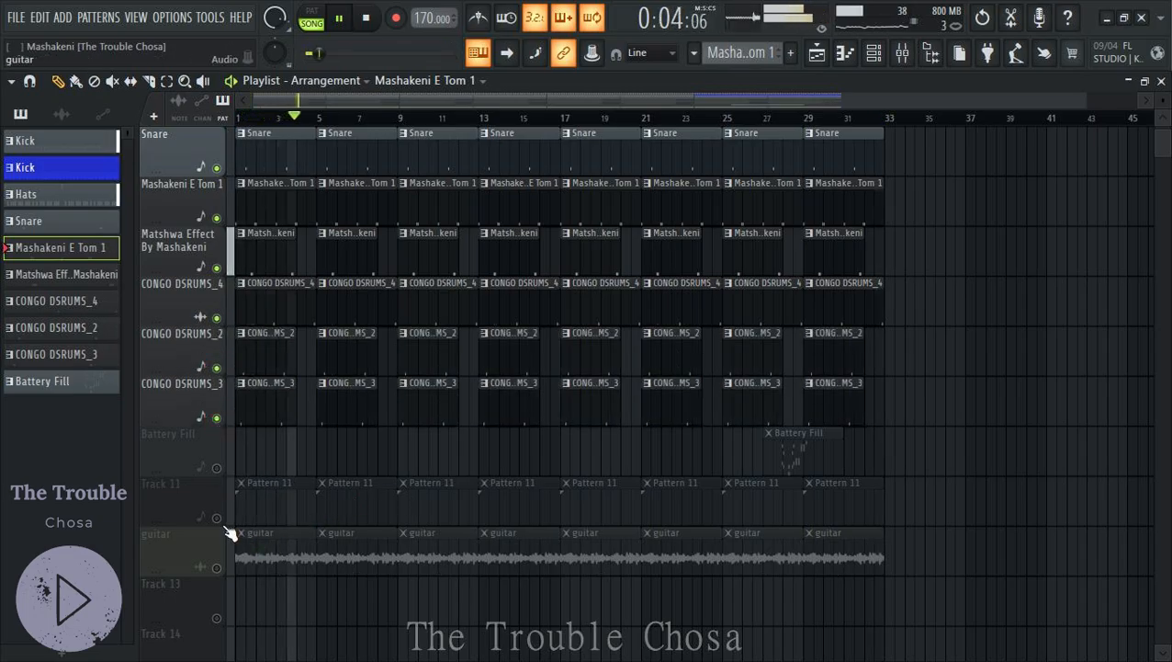
Select all the Pattern 11 clips and place them on Track 12, directly below the guitar track
{"action": "scroll", "coordinate": [242, 170], "scroll_direction": "down", "scroll_amount": 2}
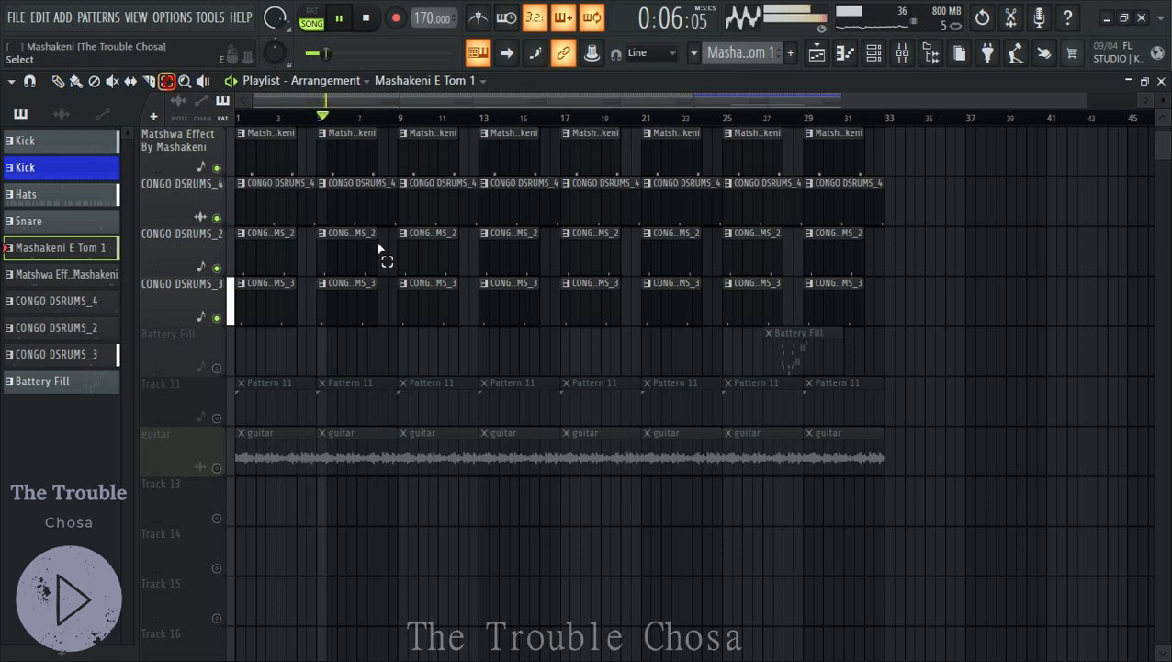
{"action": "left_click_drag", "start_coordinate": [877, 418], "coordinate": [188, 452]}
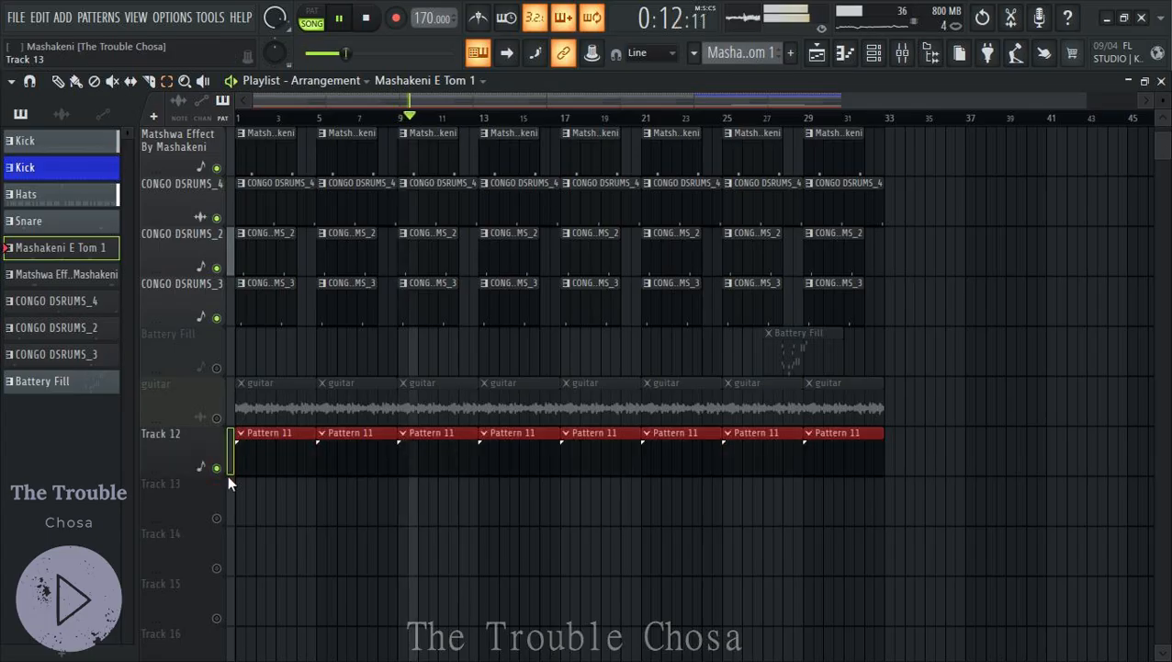
Mute the Battery Fill track and unmute the guitar track
{"action": "scroll", "coordinate": [359, 510], "scroll_direction": "up", "scroll_amount": 1}
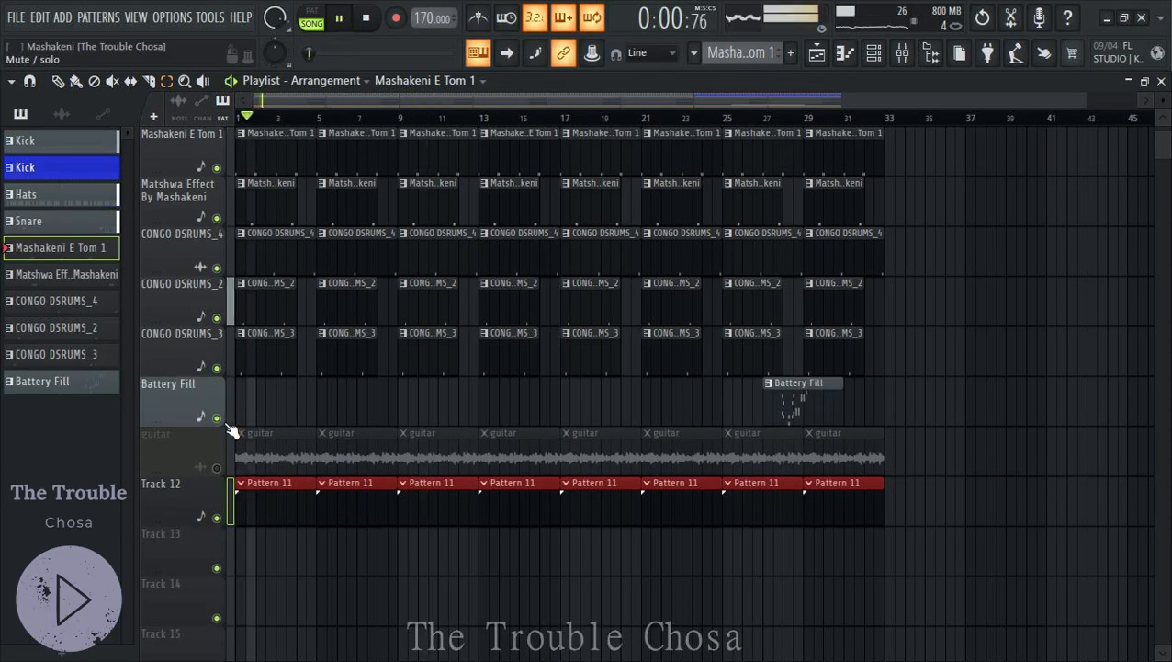
{"action": "left_click", "coordinate": [218, 419]}
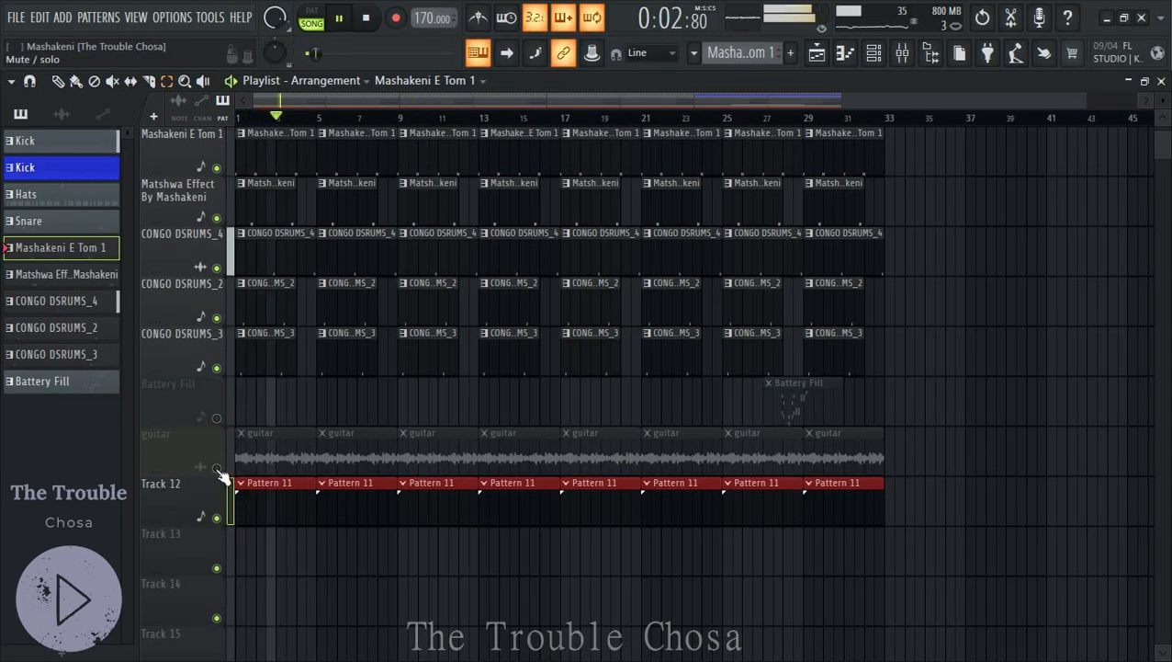
{"action": "scroll", "coordinate": [655, 482], "scroll_direction": "up", "scroll_amount": 3}
{"action": "scroll", "coordinate": [434, 505], "scroll_direction": "down", "scroll_amount": 5}
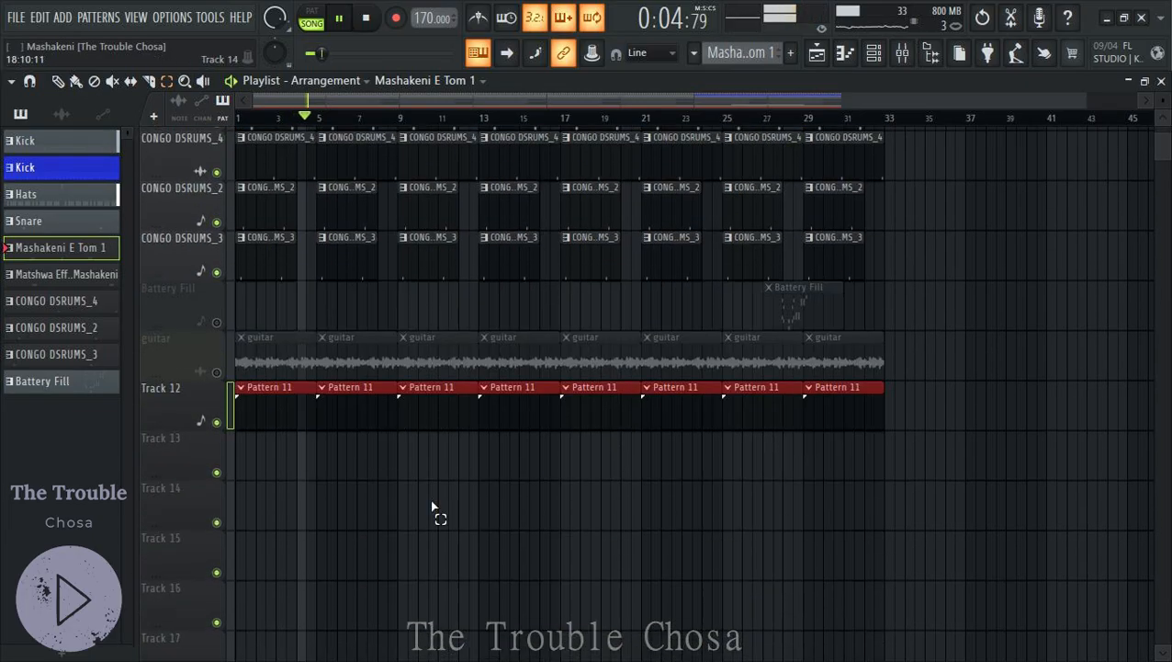
{"action": "left_click", "coordinate": [217, 369]}
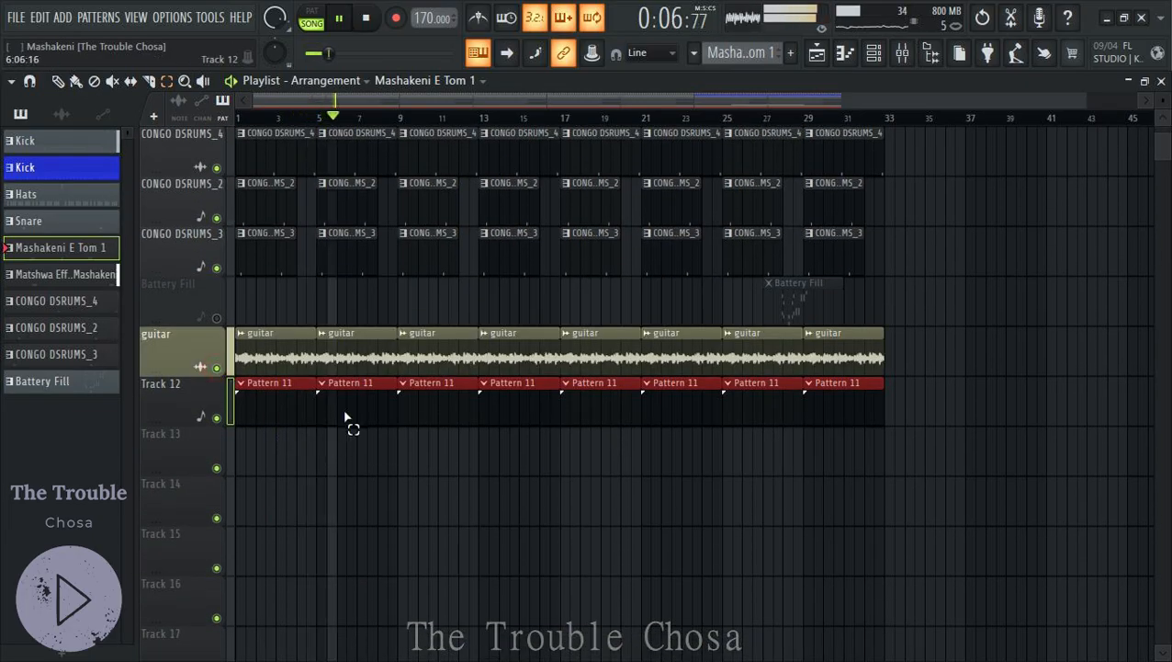
Solo the guitar track and examine the guitar audio clip's channel settings
{"action": "scroll", "coordinate": [317, 403], "scroll_direction": "up", "scroll_amount": 6}
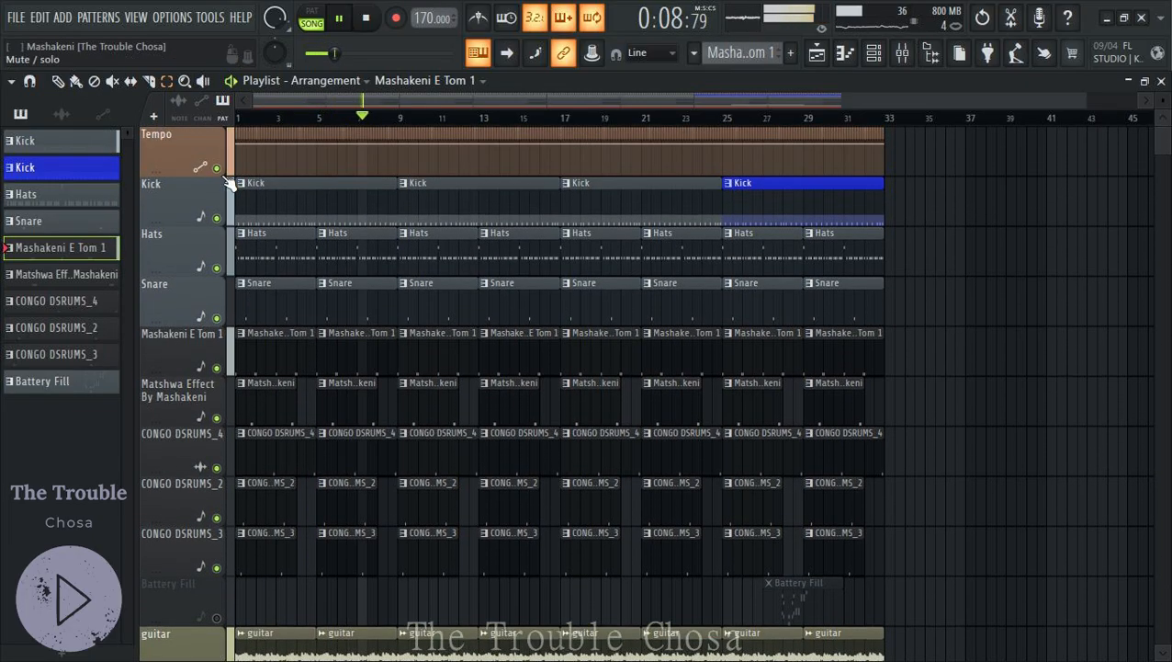
{"action": "right_click", "coordinate": [218, 169]}
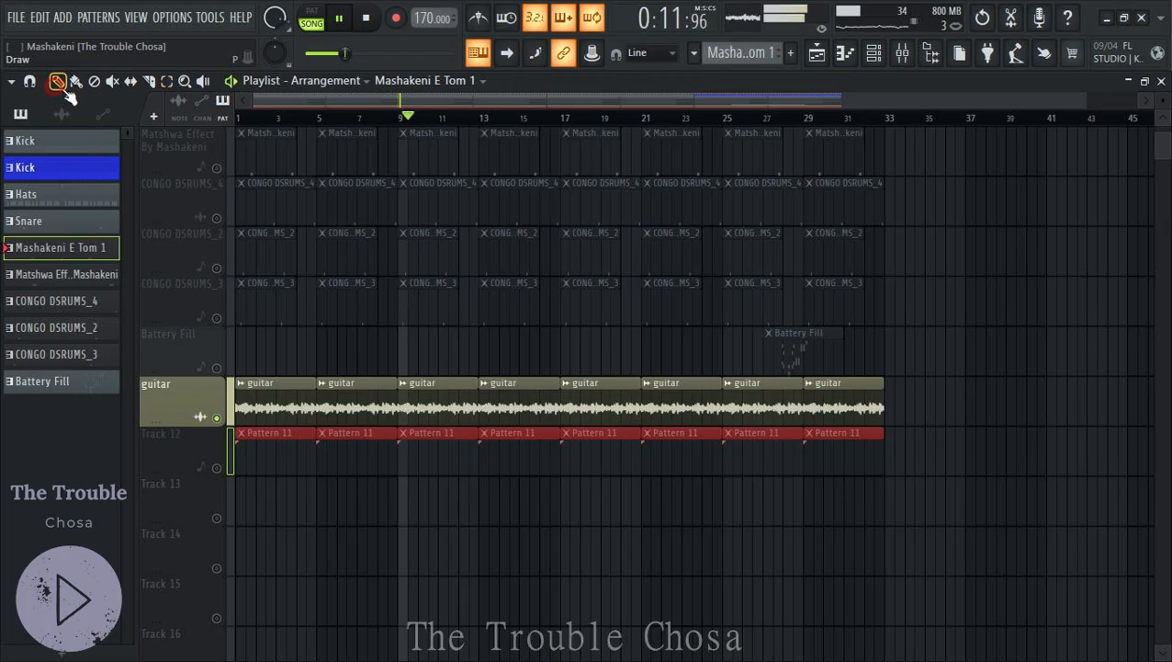
{"action": "left_click", "coordinate": [497, 402]}
{"action": "double_click", "coordinate": [520, 402]}
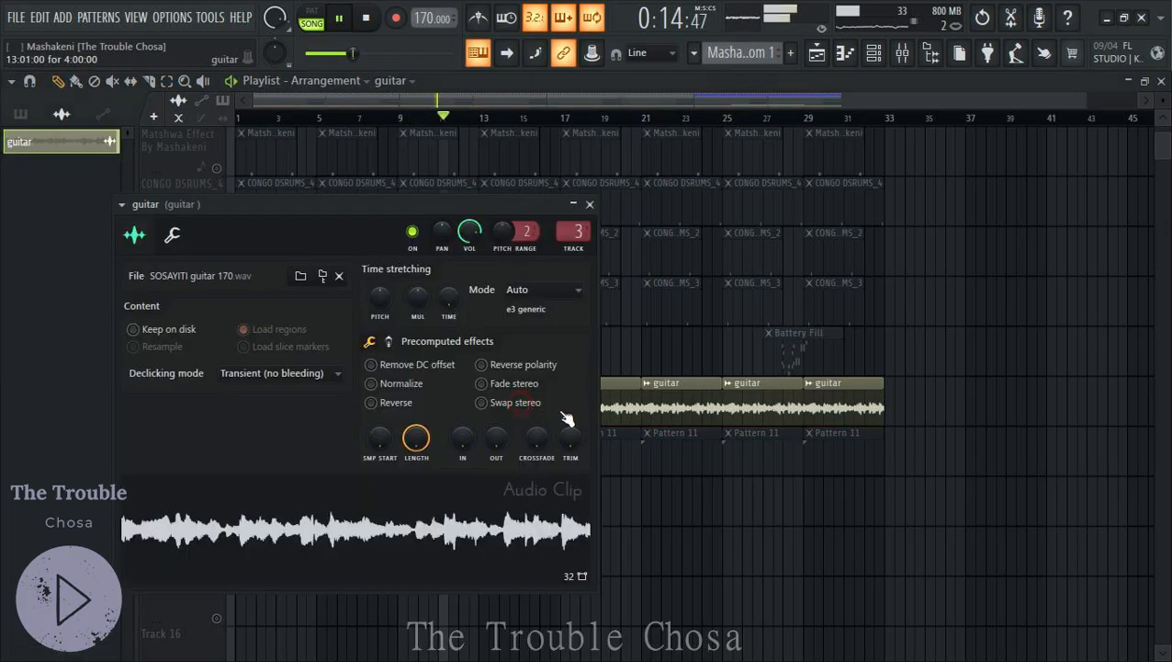
{"action": "left_click", "coordinate": [589, 204]}
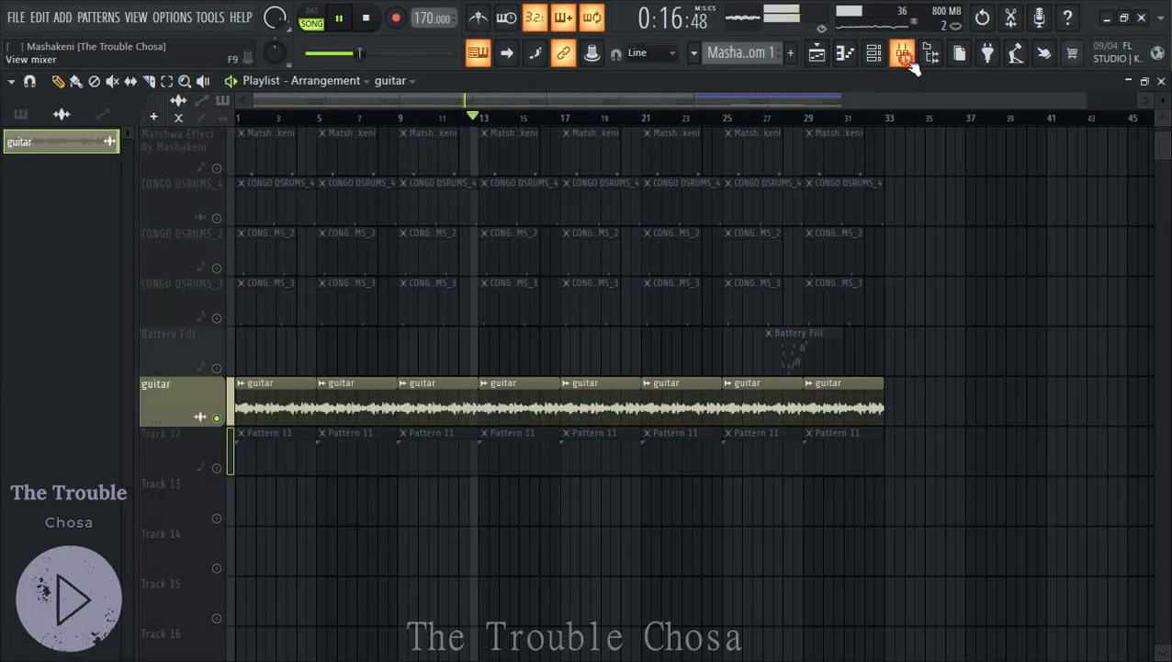
Show the mixer, open the guitar insert's Fruity Parametric EQ 2, and boost band 6 slightly
{"action": "left_click", "coordinate": [902, 53]}
{"action": "left_click_drag", "start_coordinate": [400, 342], "coordinate": [547, 184]}
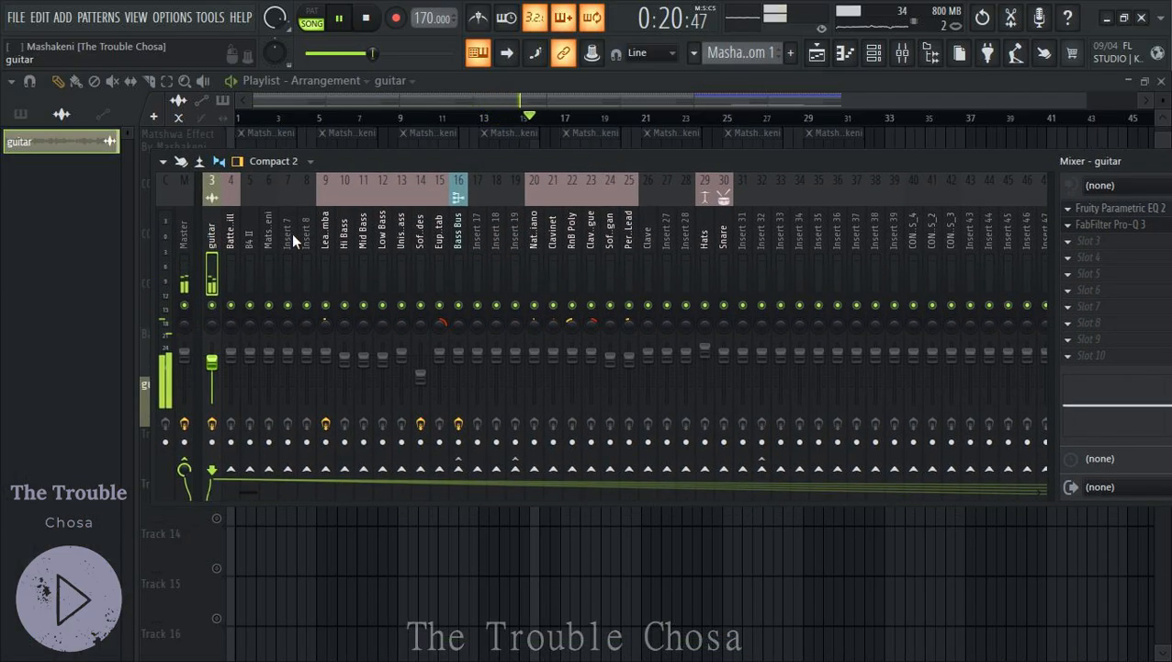
{"action": "left_click_drag", "start_coordinate": [767, 164], "coordinate": [601, 308]}
{"action": "left_click", "coordinate": [987, 340]}
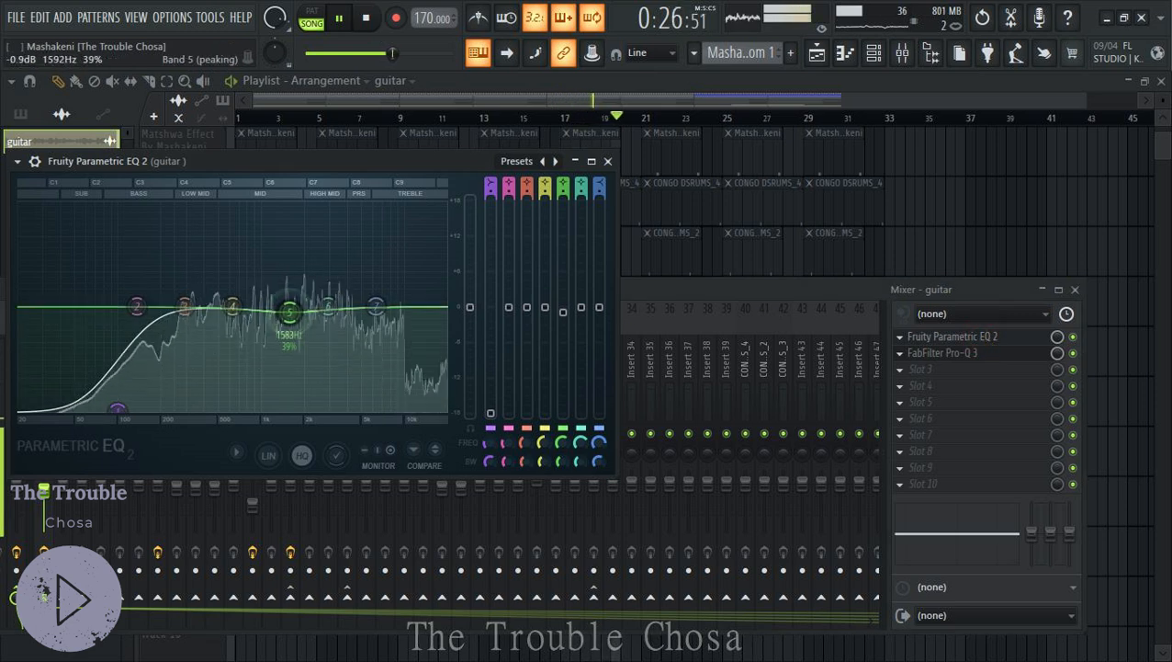
{"action": "mouse_move", "coordinate": [332, 318]}
{"action": "left_mouse_down"}
{"action": "mouse_move", "coordinate": [332, 271]}
{"action": "mouse_move", "coordinate": [336, 297]}
{"action": "left_mouse_up"}
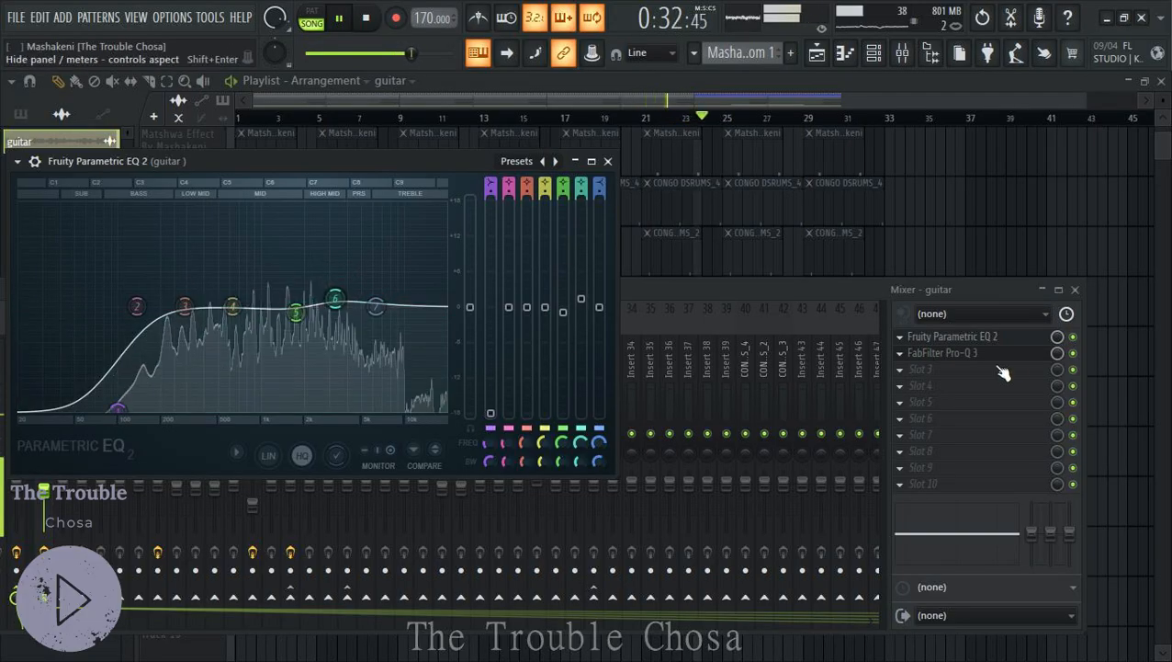
{"action": "left_click", "coordinate": [607, 162]}
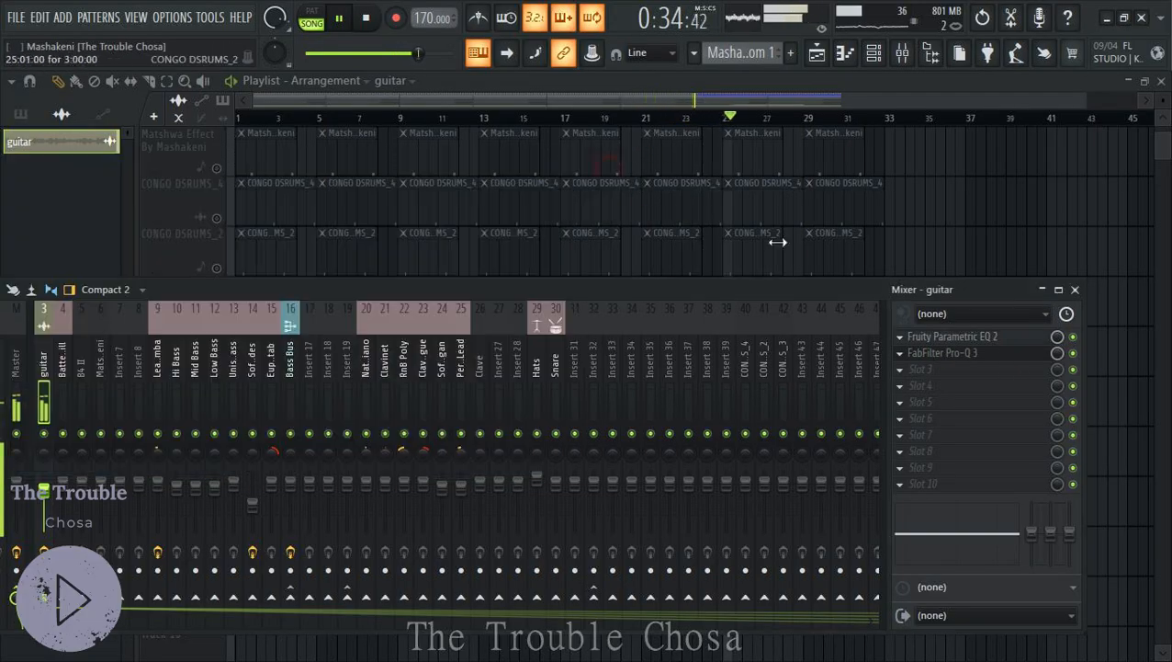
Examine the Guitar Repair curve in the guitar insert's FabFilter Pro-Q 3, and close the plugin and mixer
{"action": "left_click", "coordinate": [957, 358]}
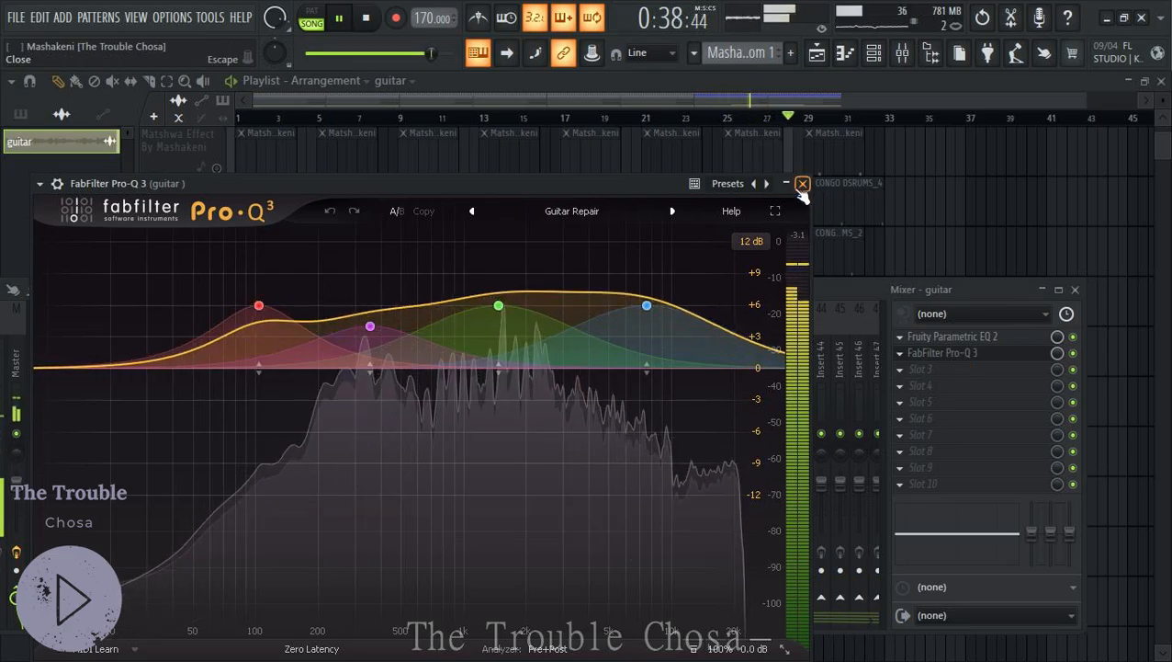
{"action": "left_click", "coordinate": [802, 182]}
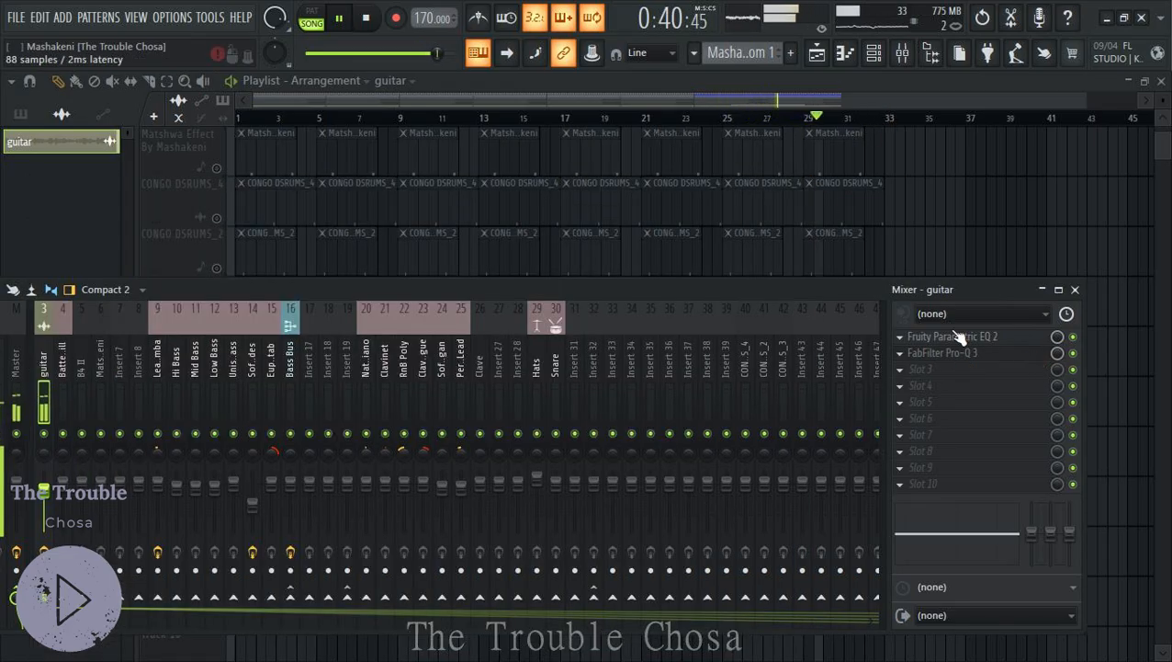
{"action": "left_click", "coordinate": [903, 53]}
Unsolo the guitar track so all tracks play, and mute the Battery Fill track
{"action": "scroll", "coordinate": [972, 442], "scroll_direction": "up", "scroll_amount": 5}
{"action": "scroll", "coordinate": [972, 442], "scroll_direction": "down", "scroll_amount": 4}
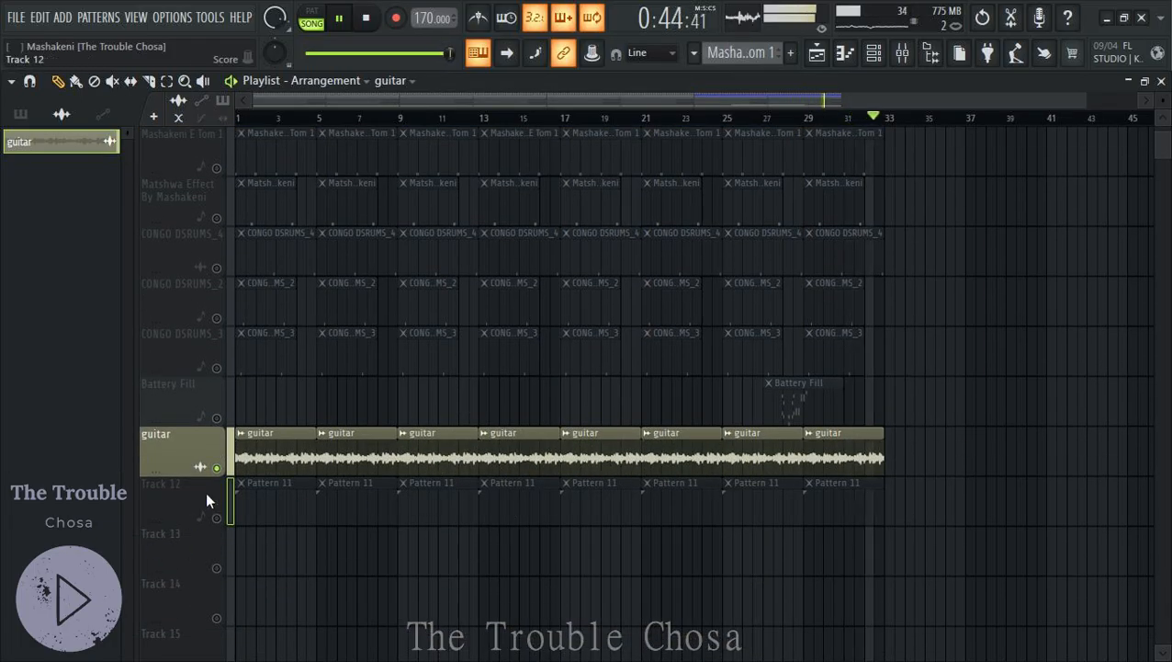
{"action": "left_click", "coordinate": [219, 468], "text": "ctrl"}
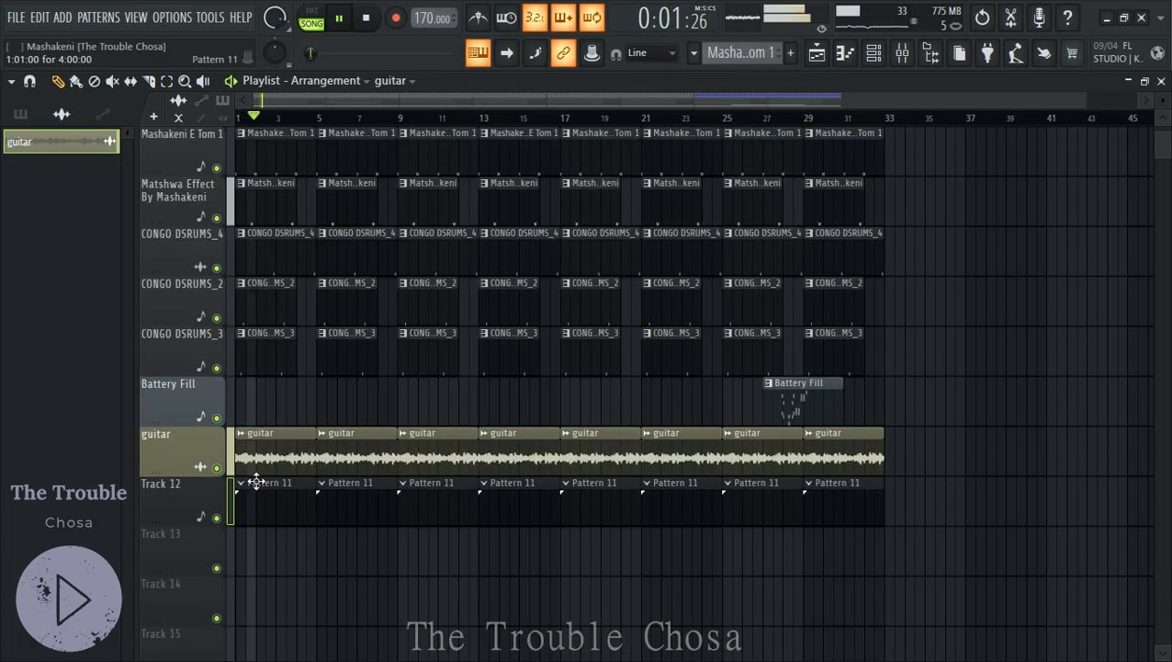
{"action": "left_click", "coordinate": [217, 418]}
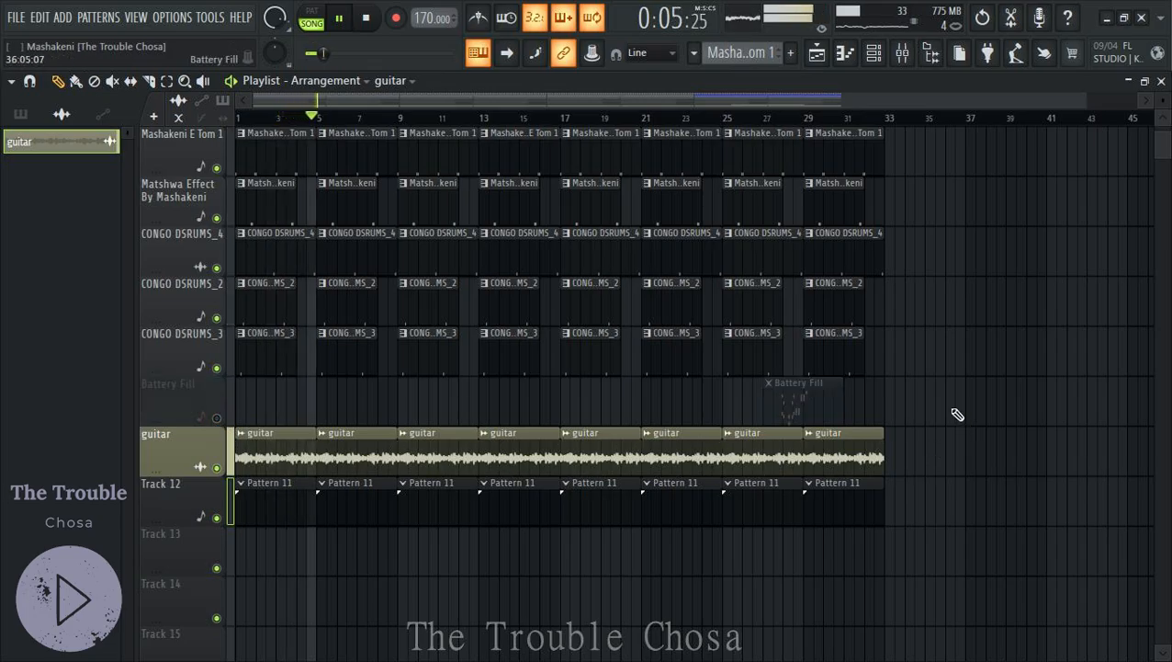
Set the guitar mixer insert's volume to 72% (-6.7 dB) and return to the playlist
{"action": "scroll", "coordinate": [926, 400], "scroll_direction": "down", "scroll_amount": 2}
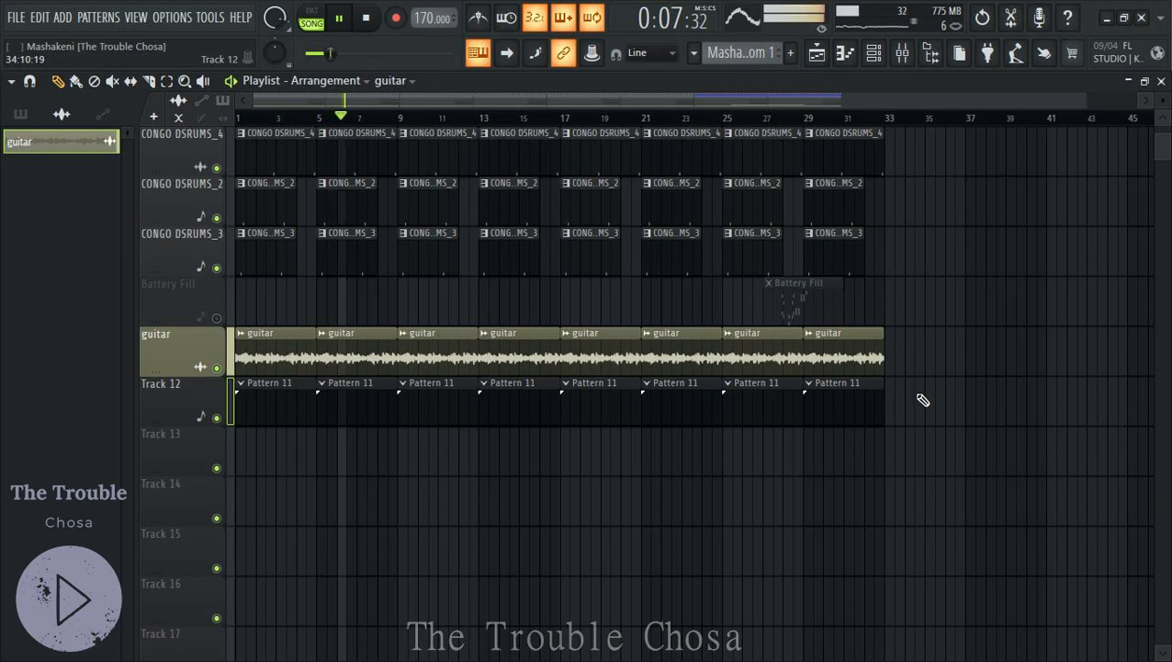
{"action": "scroll", "coordinate": [921, 398], "scroll_direction": "up", "scroll_amount": 2}
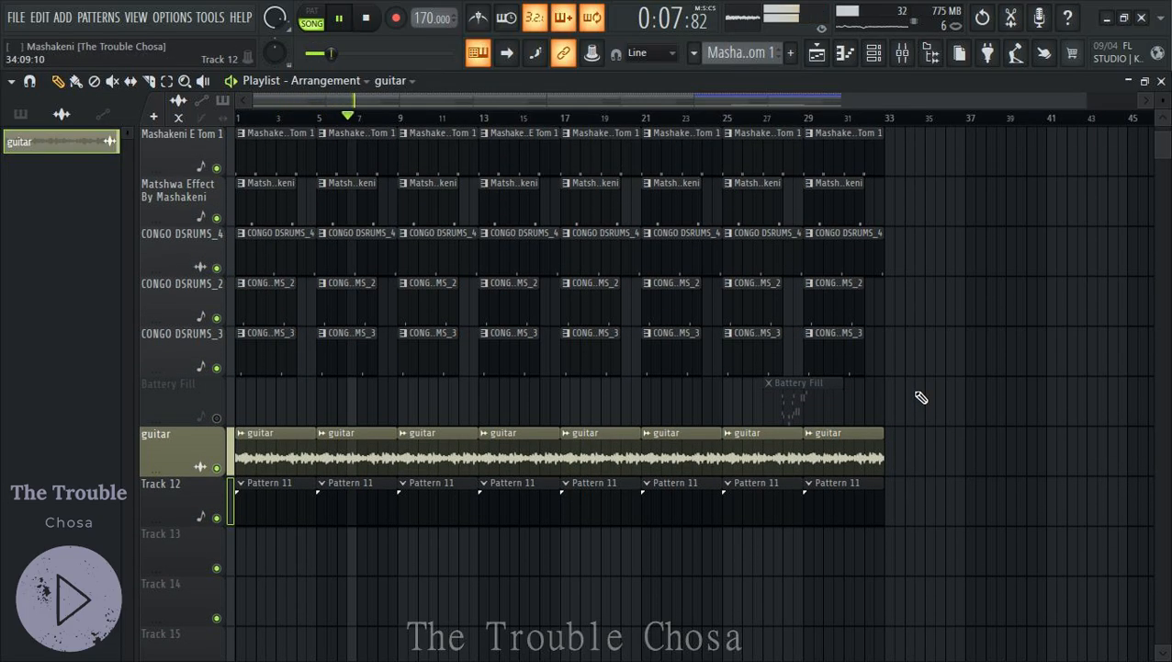
{"action": "left_click", "coordinate": [902, 55]}
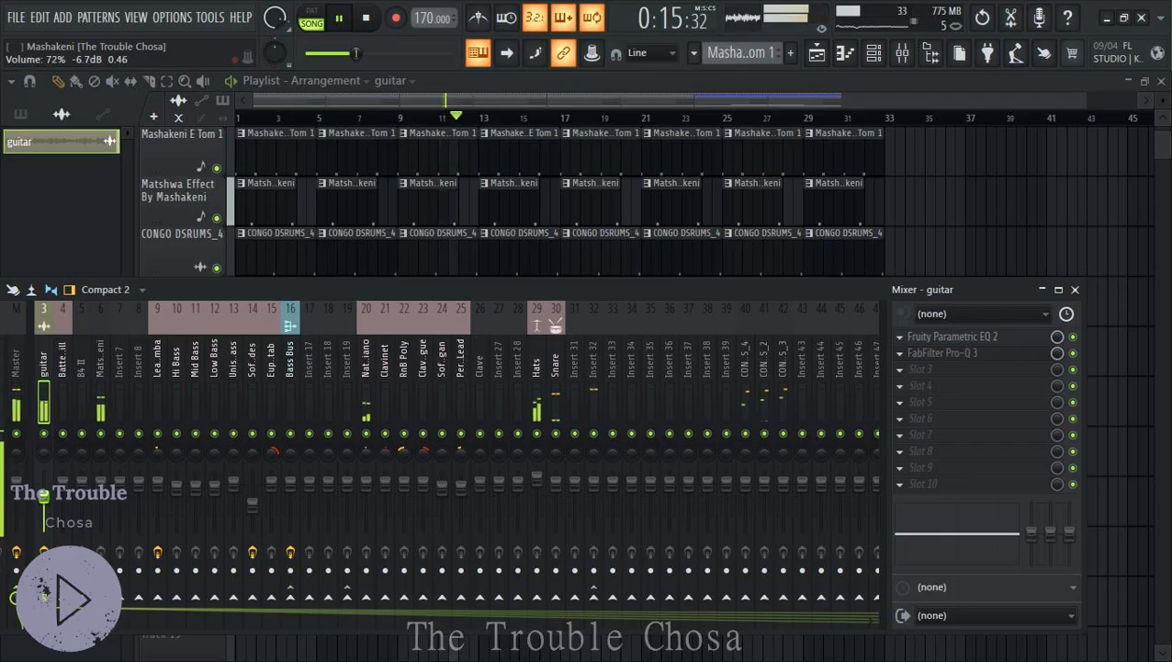
{"action": "key", "text": "F9"}
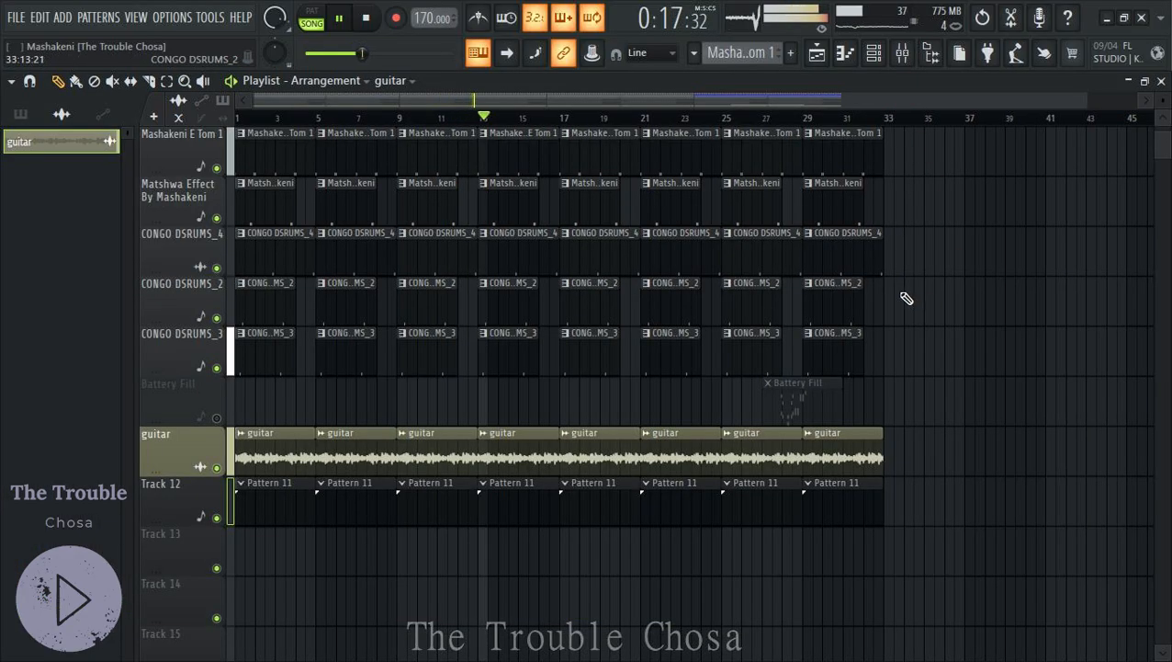
{"action": "scroll", "coordinate": [788, 414], "scroll_direction": "down", "scroll_amount": 3}
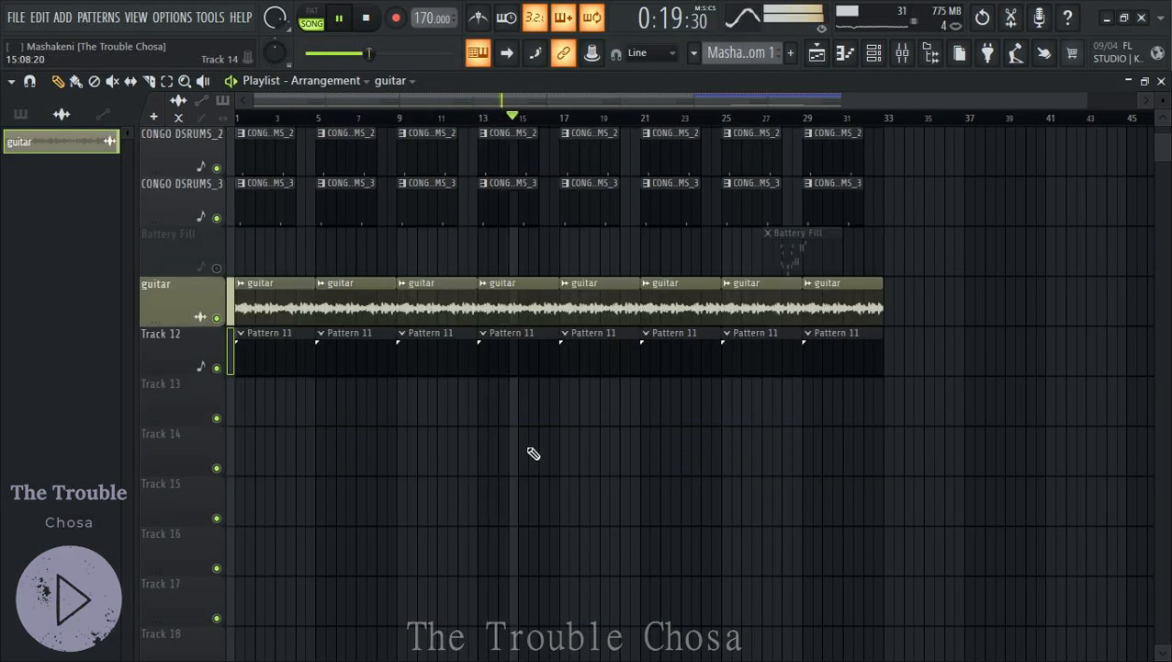
Open the guitar audio clip's settings, try lower pitch shifts, set the pitch shift to +400 cents, and close the settings
{"action": "double_click", "coordinate": [273, 310]}
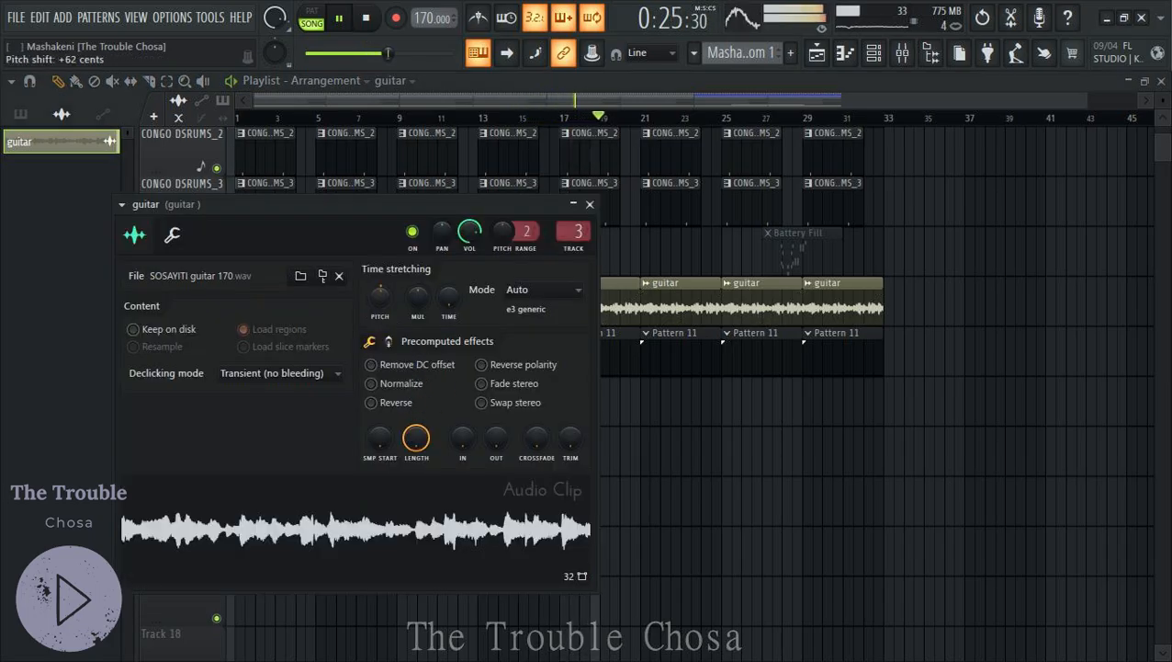
{"action": "scroll", "coordinate": [377, 307], "scroll_direction": "down", "scroll_amount": 13}
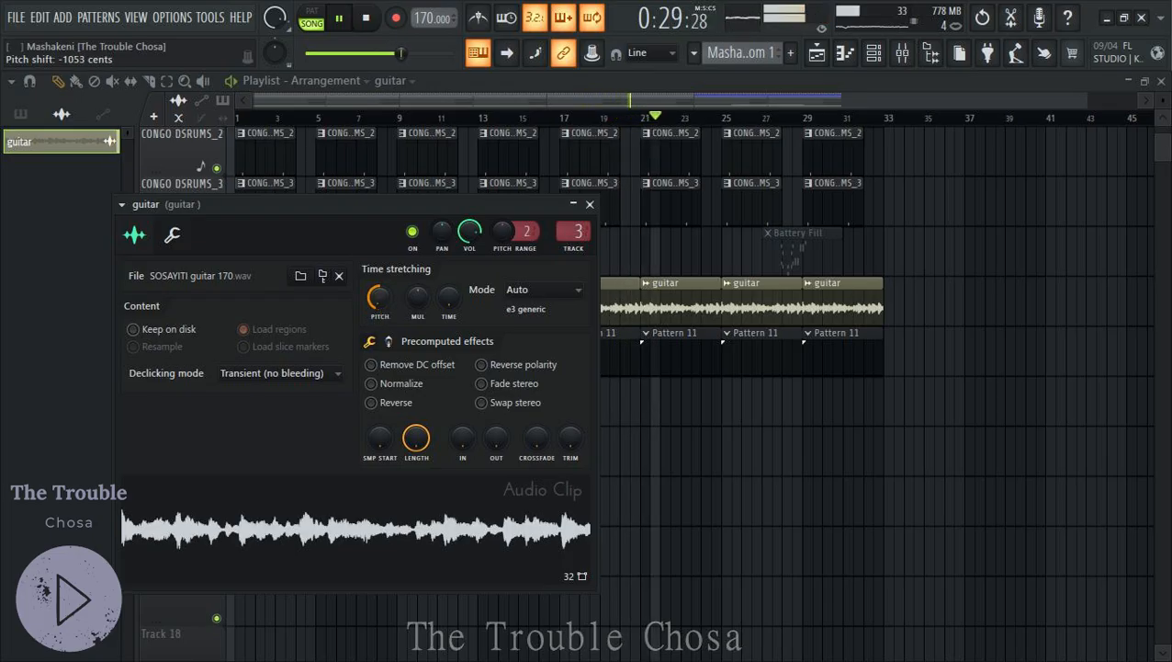
{"action": "scroll", "coordinate": [379, 312], "scroll_direction": "up", "scroll_amount": 5}
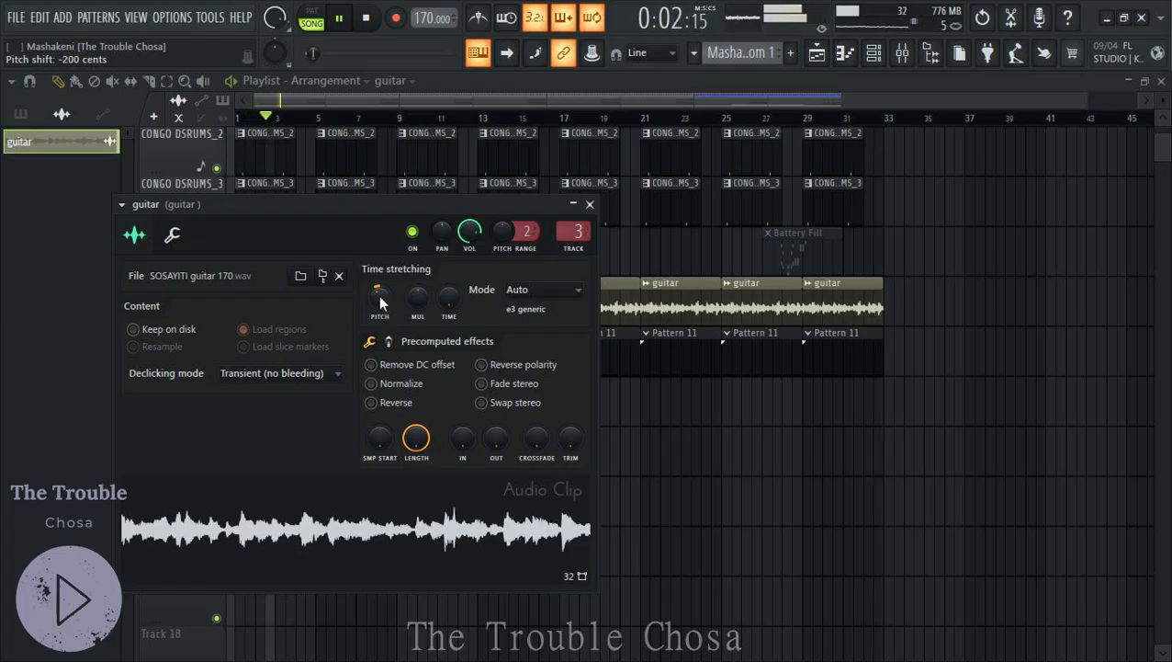
{"action": "left_click_drag", "start_coordinate": [379, 295], "coordinate": [378, 289]}
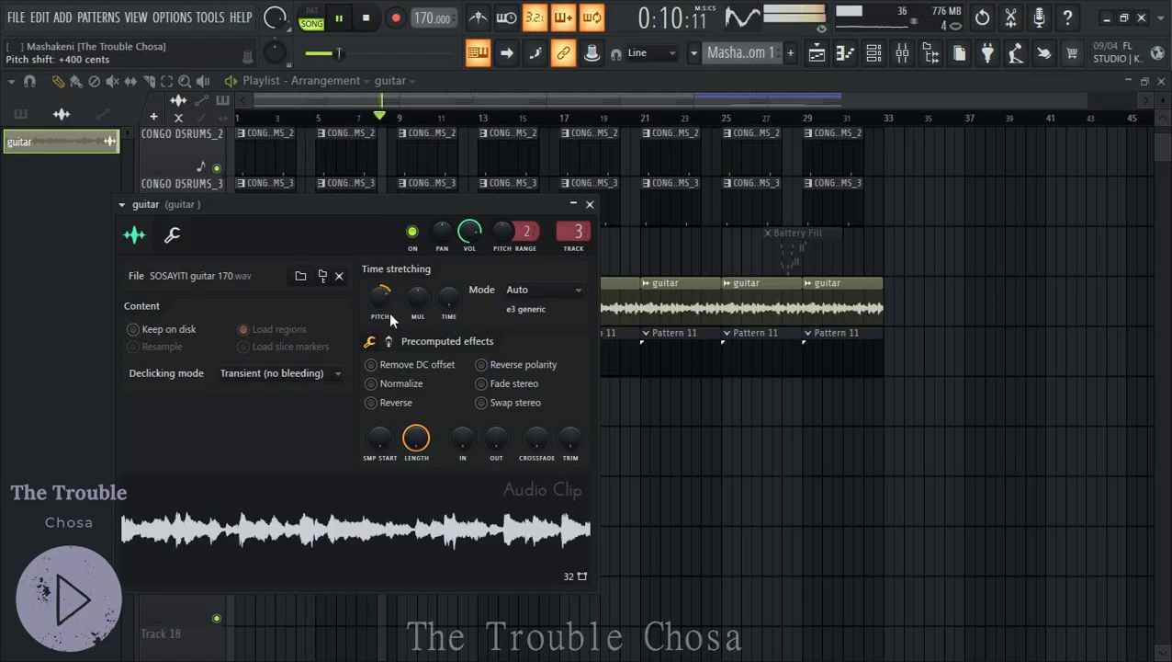
{"action": "left_click", "coordinate": [590, 205]}
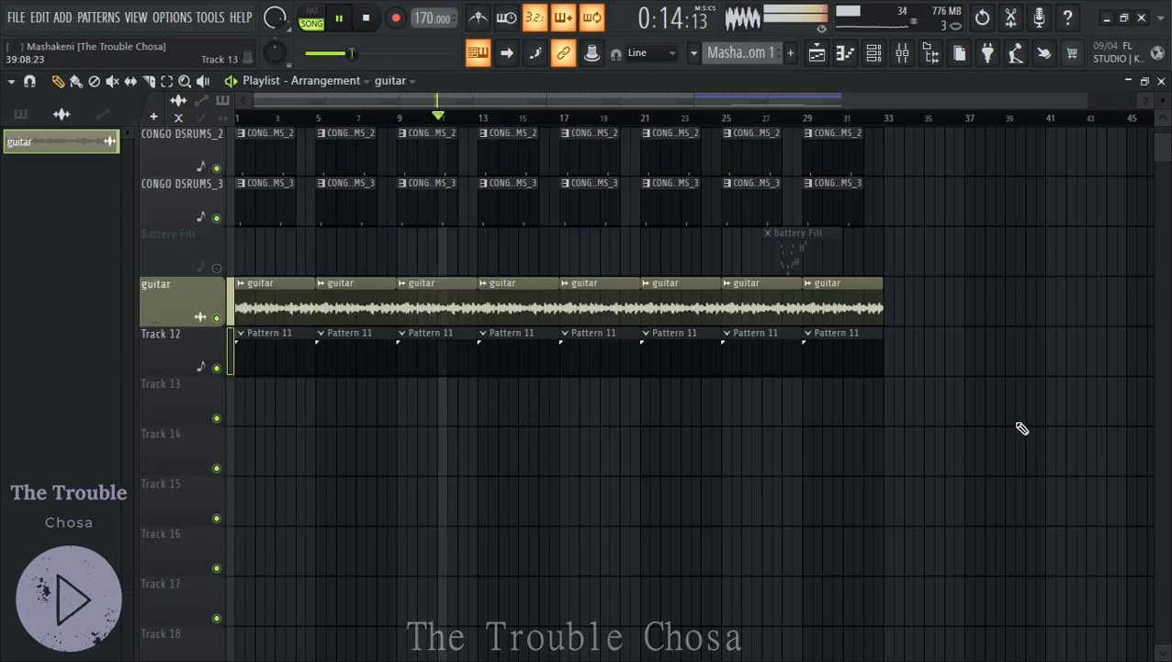
Review the playlist tracks, select Pattern 11 on Track 12, and show the instrument channels at the end of the channel rack
{"action": "scroll", "coordinate": [1058, 343], "scroll_direction": "up", "scroll_amount": 6}
{"action": "scroll", "coordinate": [1055, 337], "scroll_direction": "down", "scroll_amount": 5}
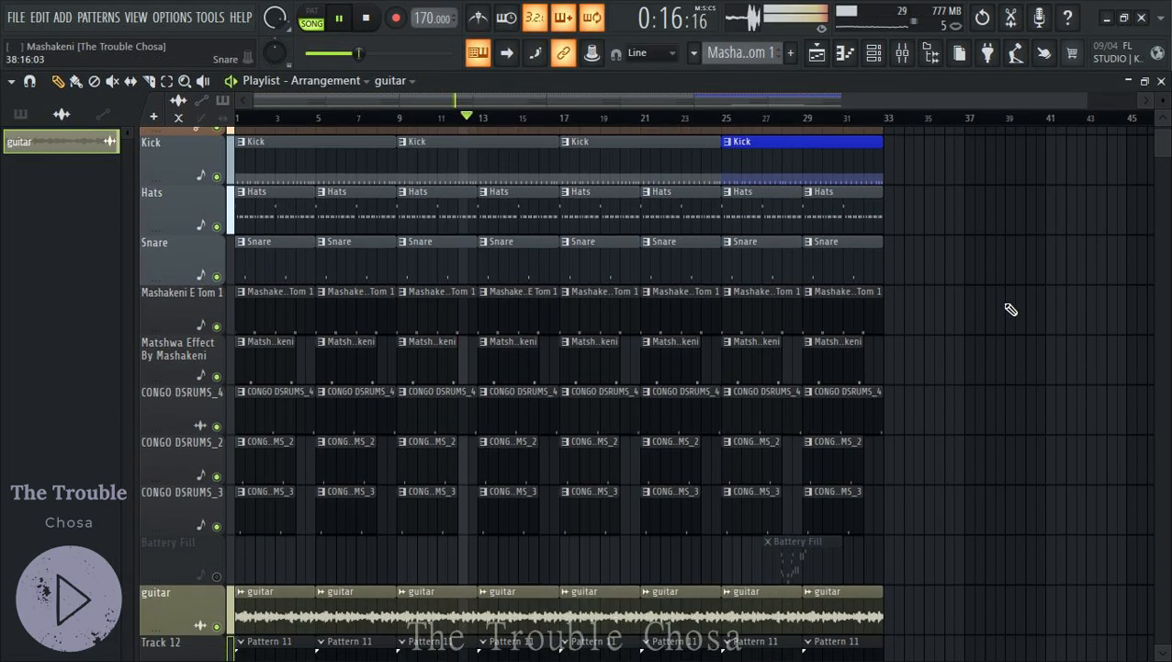
{"action": "scroll", "coordinate": [823, 357], "scroll_direction": "down", "scroll_amount": 4}
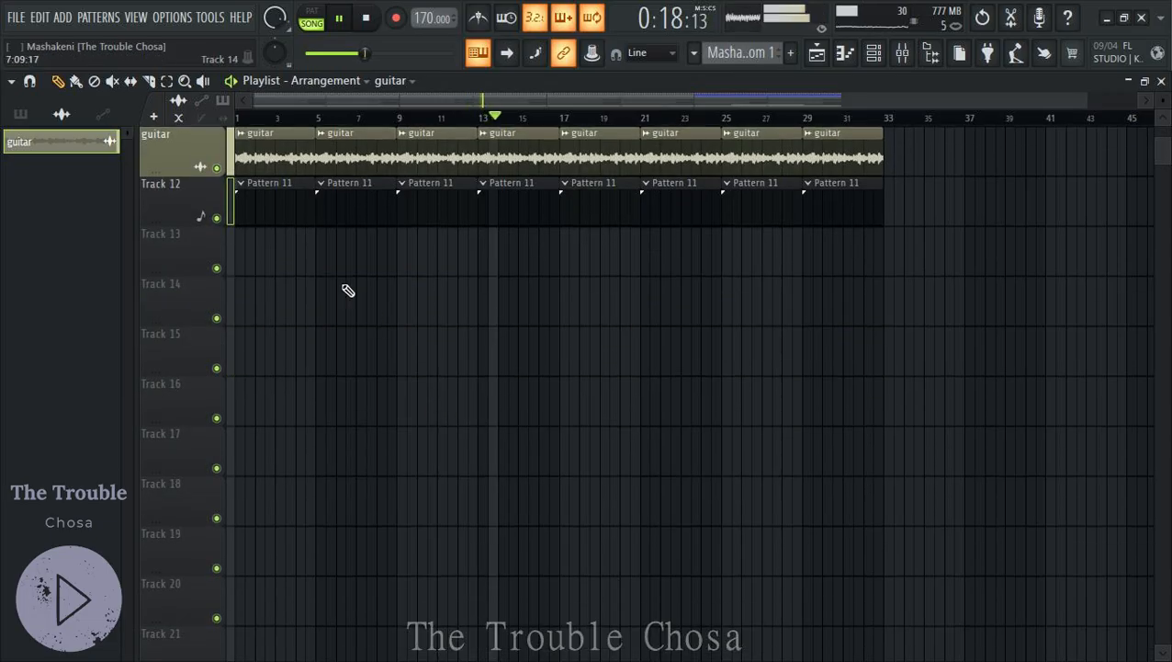
{"action": "left_click", "coordinate": [277, 190]}
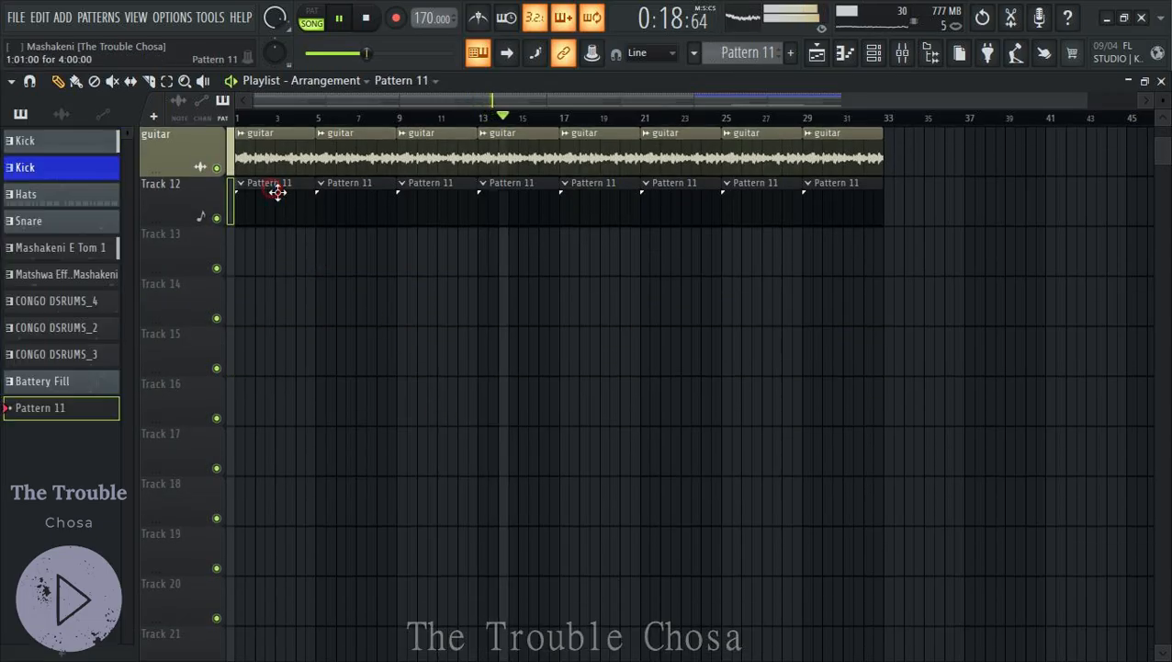
{"action": "left_click", "coordinate": [876, 55]}
{"action": "scroll", "coordinate": [439, 486], "scroll_direction": "down", "scroll_amount": 4}
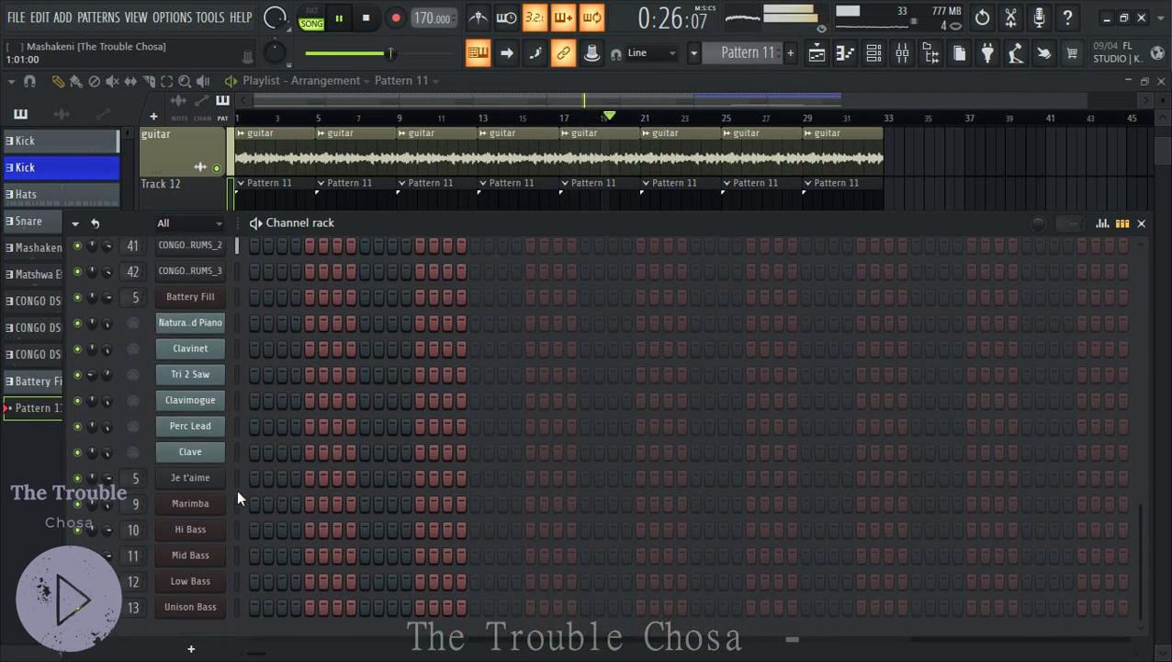
{"action": "right_click", "coordinate": [197, 510]}
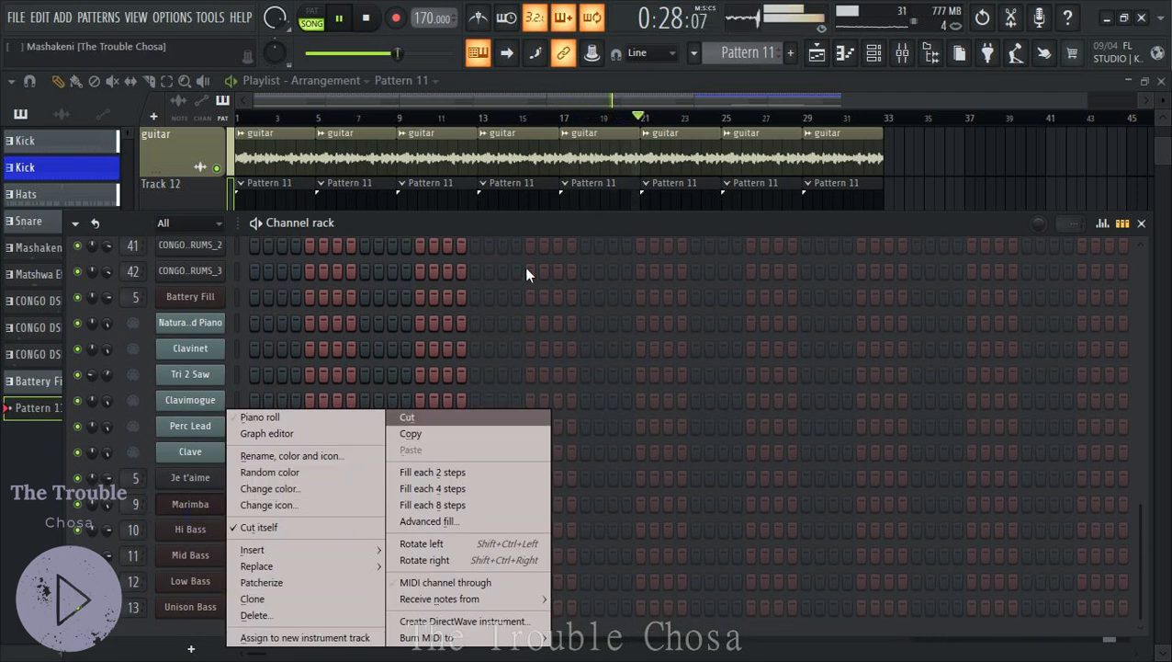
{"action": "left_click", "coordinate": [517, 224]}
{"action": "right_click", "coordinate": [200, 324]}
{"action": "left_click", "coordinate": [307, 318]}
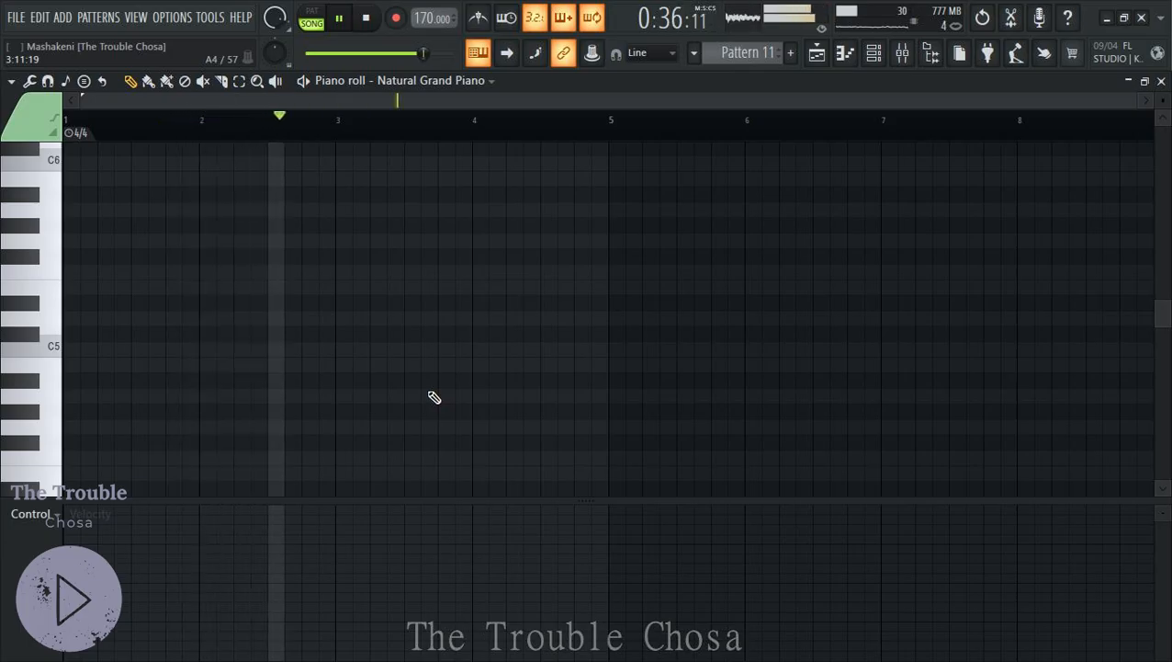
{"action": "scroll", "coordinate": [436, 395], "scroll_direction": "down", "scroll_amount": 3}
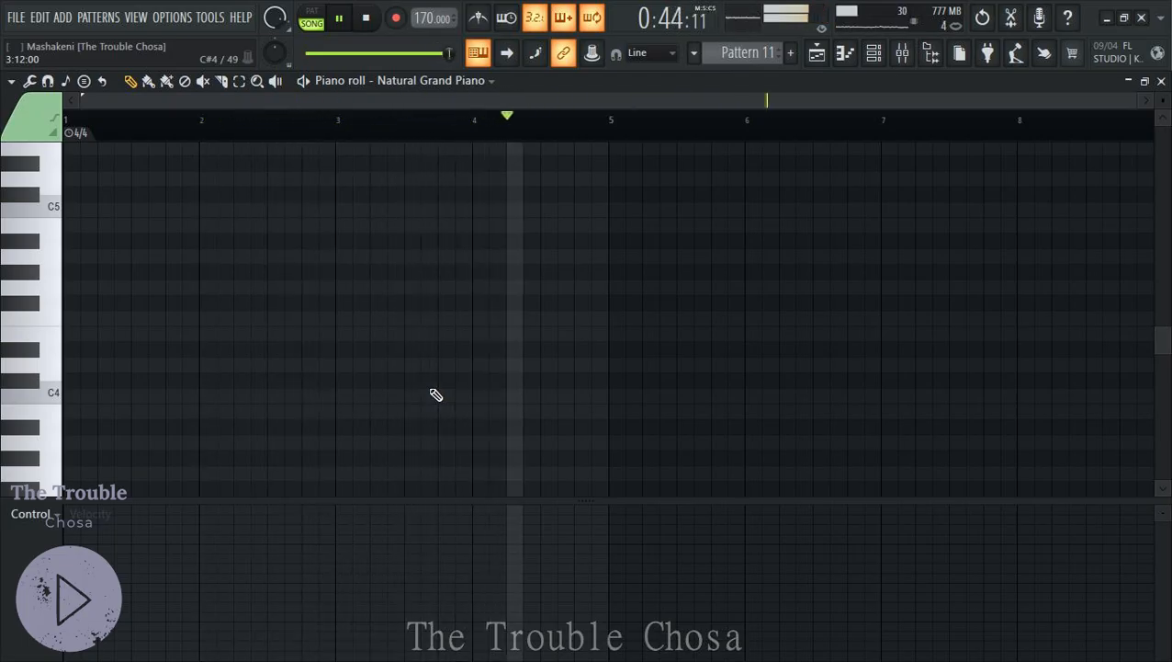
{"action": "scroll", "coordinate": [94, 350], "scroll_direction": "down", "scroll_amount": 3}
{"action": "scroll", "coordinate": [94, 347], "scroll_direction": "up", "scroll_amount": 6}
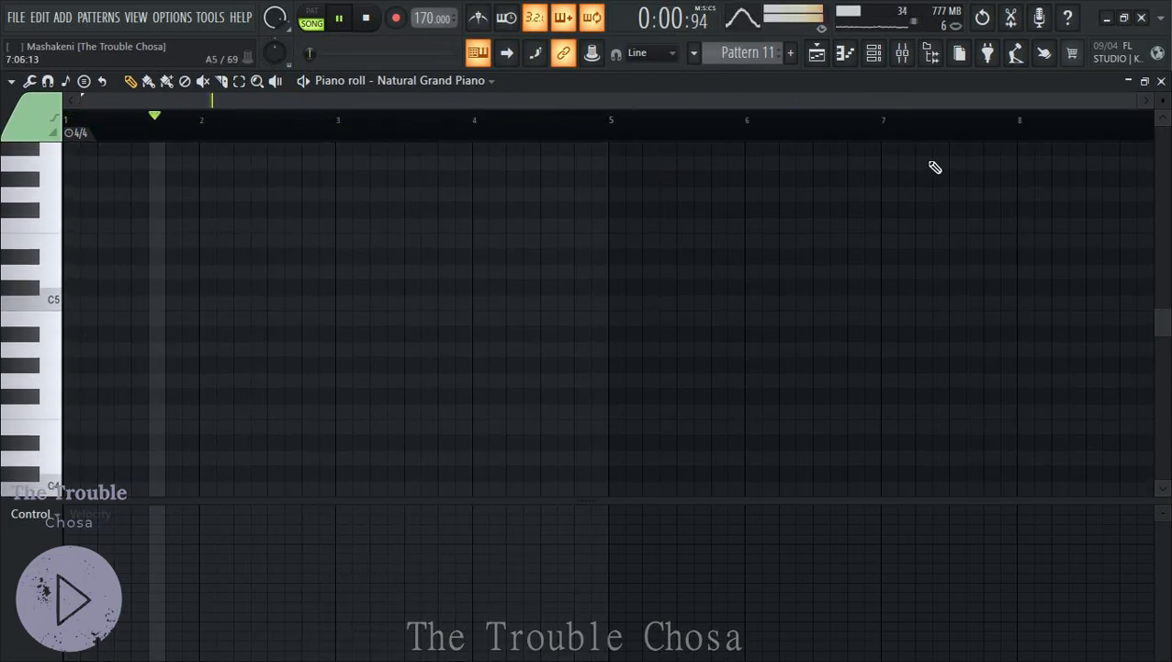
{"action": "key", "text": "Escape"}
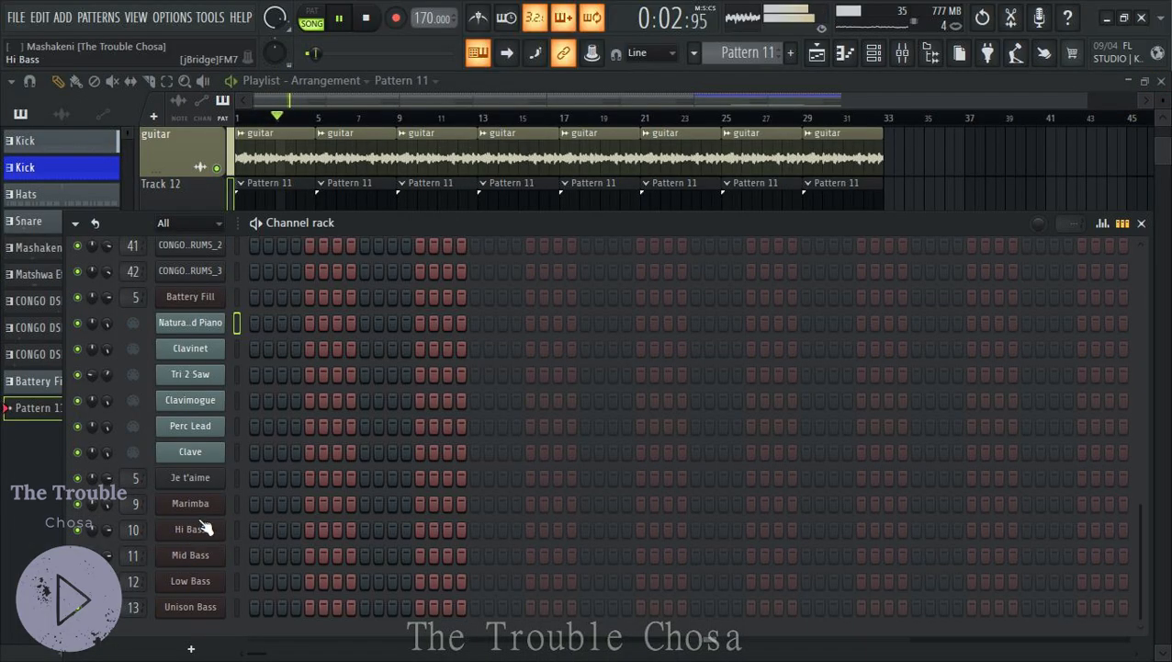
Open the Hi Bass channel's piano roll for Pattern 11 and audition keys around C5 to find the bass pitch
{"action": "right_click", "coordinate": [195, 531]}
{"action": "left_click", "coordinate": [290, 418]}
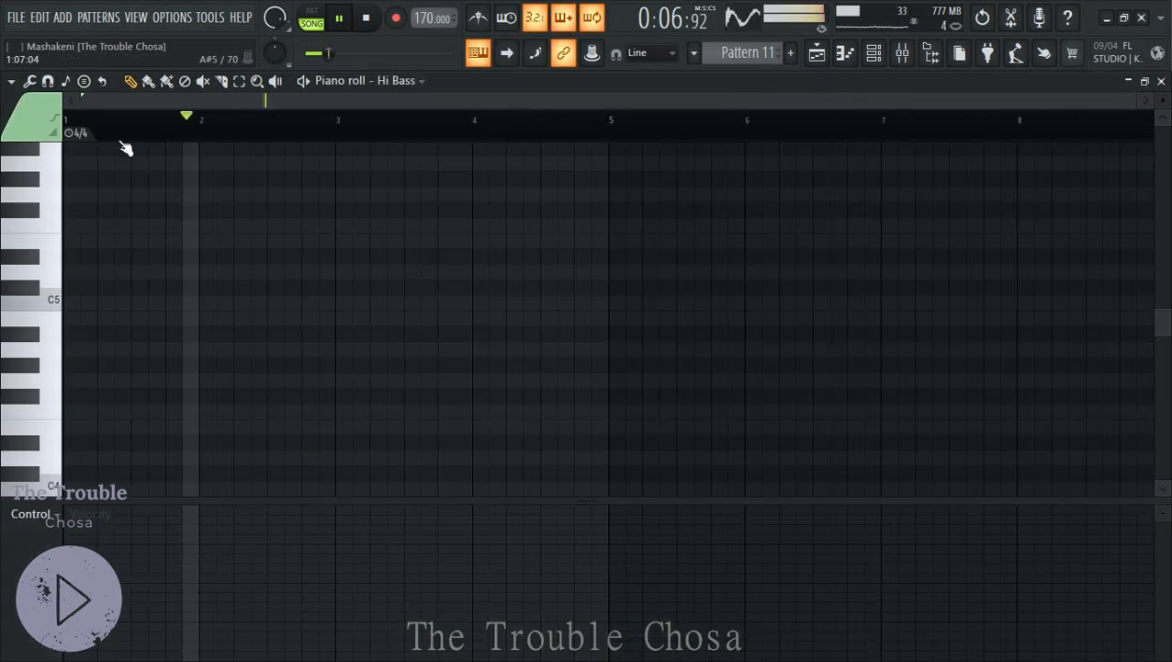
{"action": "scroll", "coordinate": [193, 105], "scroll_direction": "up", "scroll_amount": 4}
{"action": "left_click_drag", "start_coordinate": [193, 103], "coordinate": [136, 106]}
{"action": "left_click", "coordinate": [37, 259]}
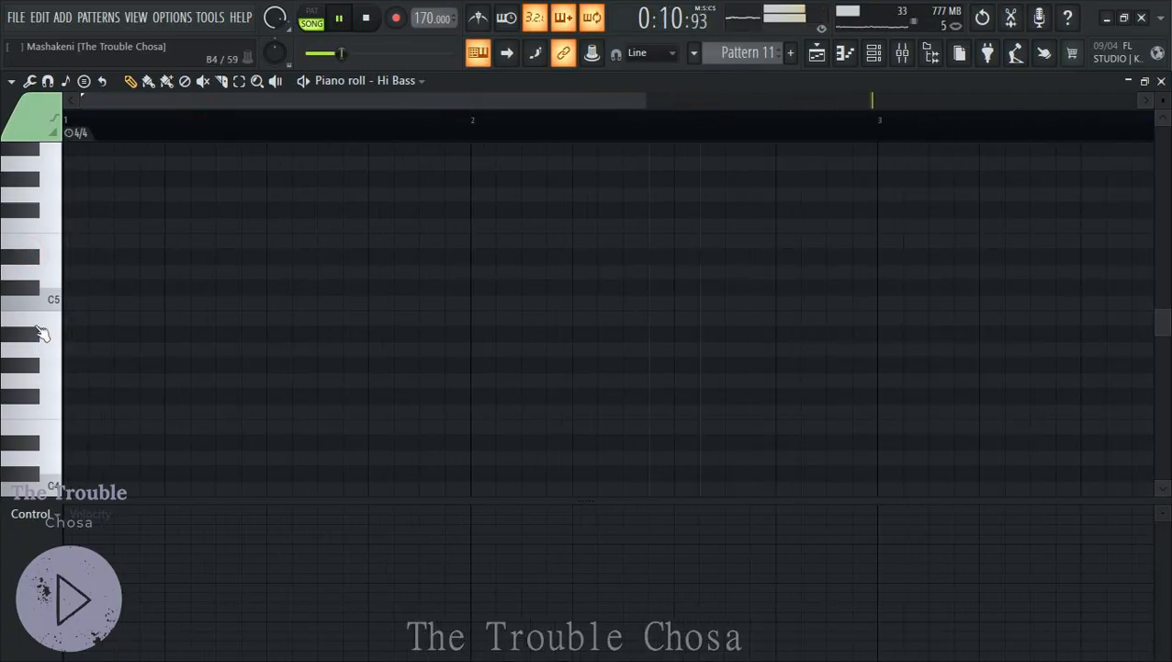
{"action": "left_click", "coordinate": [57, 305]}
{"action": "left_click", "coordinate": [52, 340]}
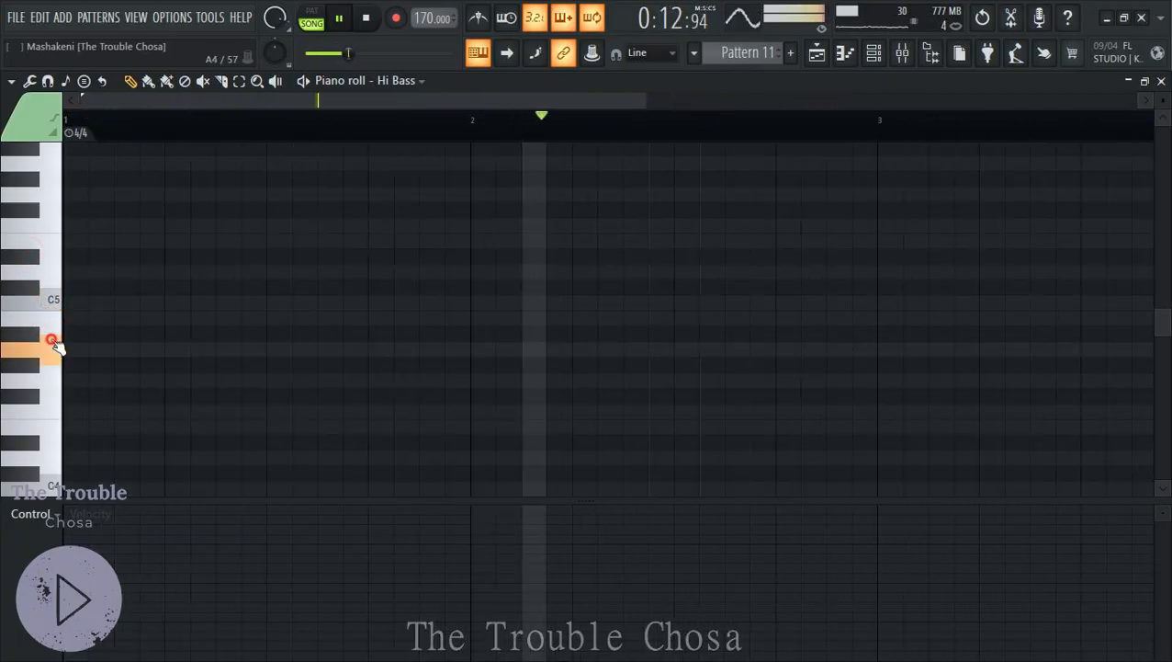
{"action": "left_click", "coordinate": [53, 395]}
Try an F5 and an A5 note at the start of bar 1, and quantize with the Default template
{"action": "left_click", "coordinate": [70, 224]}
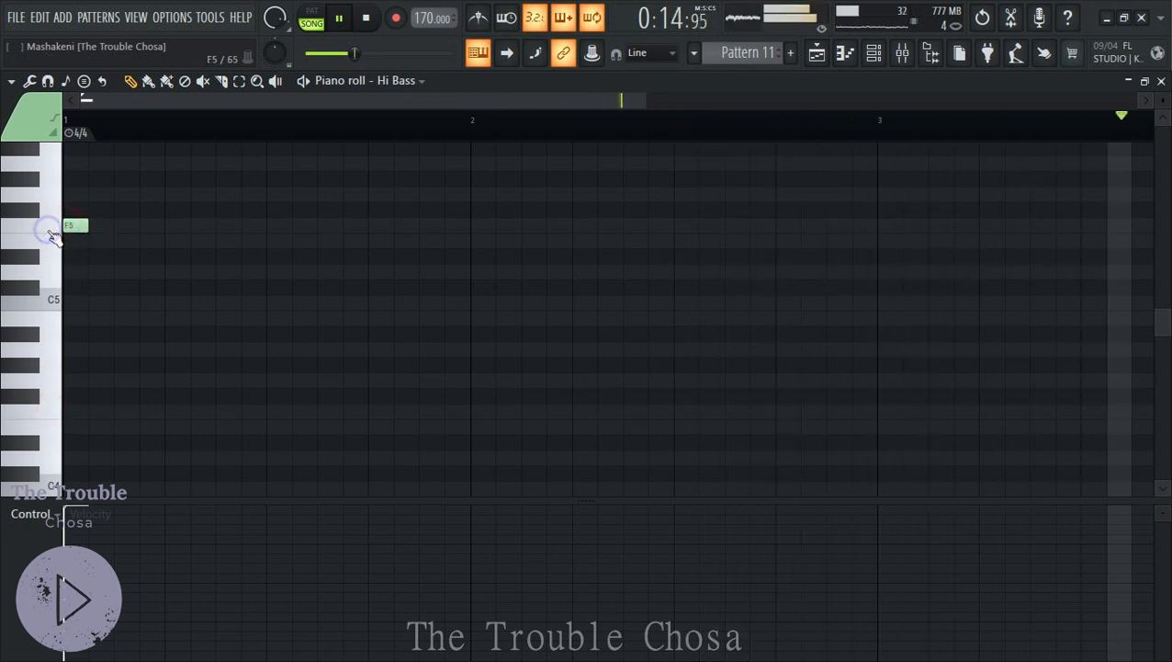
{"action": "scroll", "coordinate": [96, 340], "scroll_direction": "up", "scroll_amount": 2}
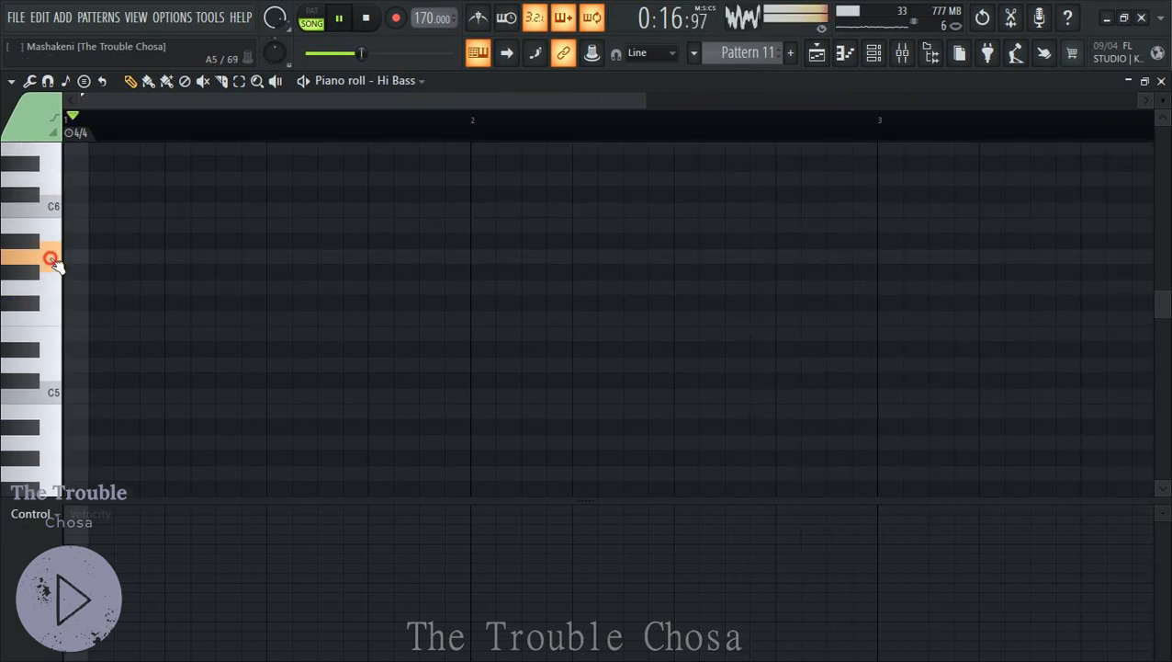
{"action": "left_click", "coordinate": [141, 252]}
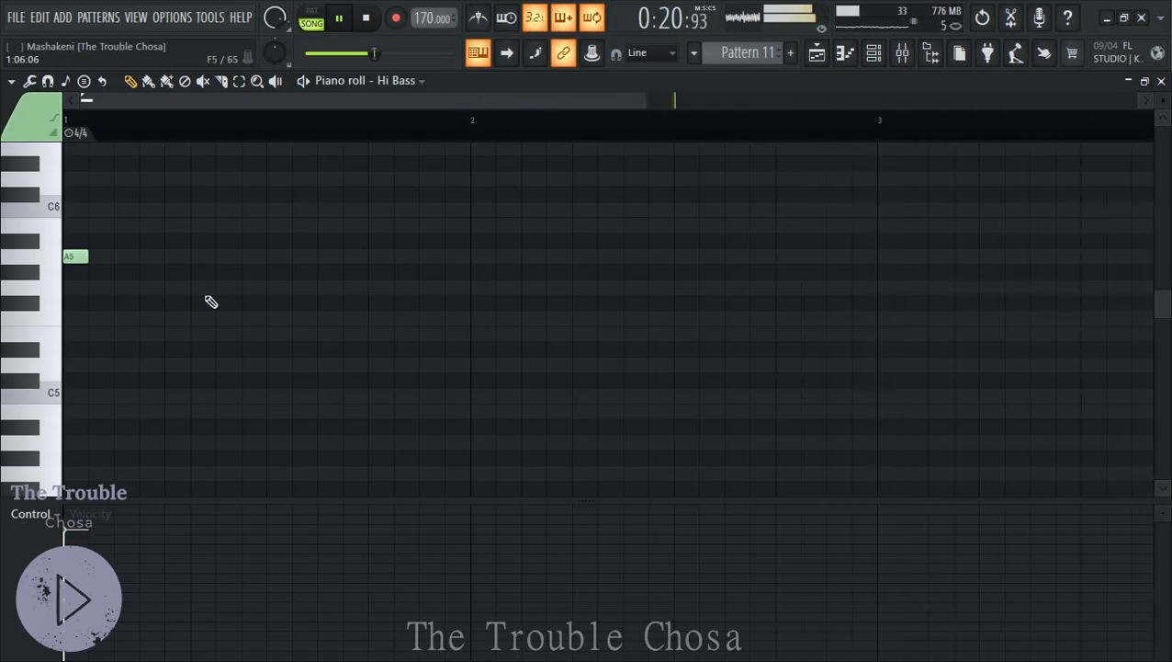
{"action": "key", "text": "ctrl+a"}
{"action": "key", "text": "alt+q"}
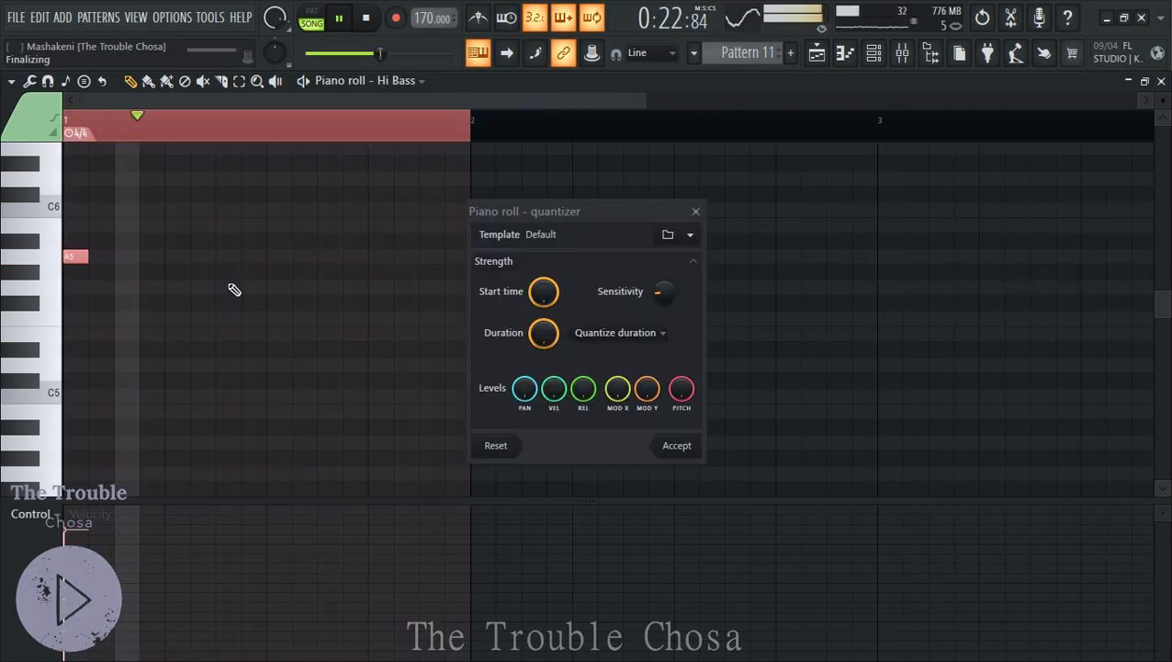
{"action": "key", "text": "Return"}
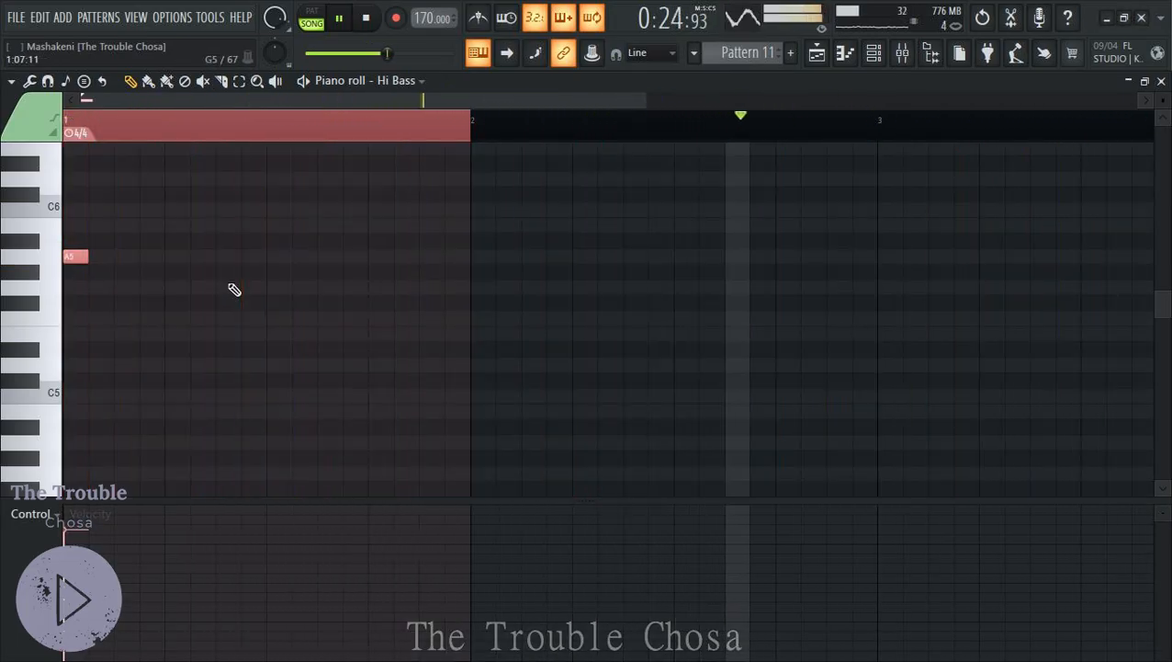
Place four D#5 notes on steps 1, 3, 5 and 8 of bar 1, and clear the bar's time selection
{"action": "right_click", "coordinate": [228, 283]}
{"action": "left_click", "coordinate": [70, 258]}
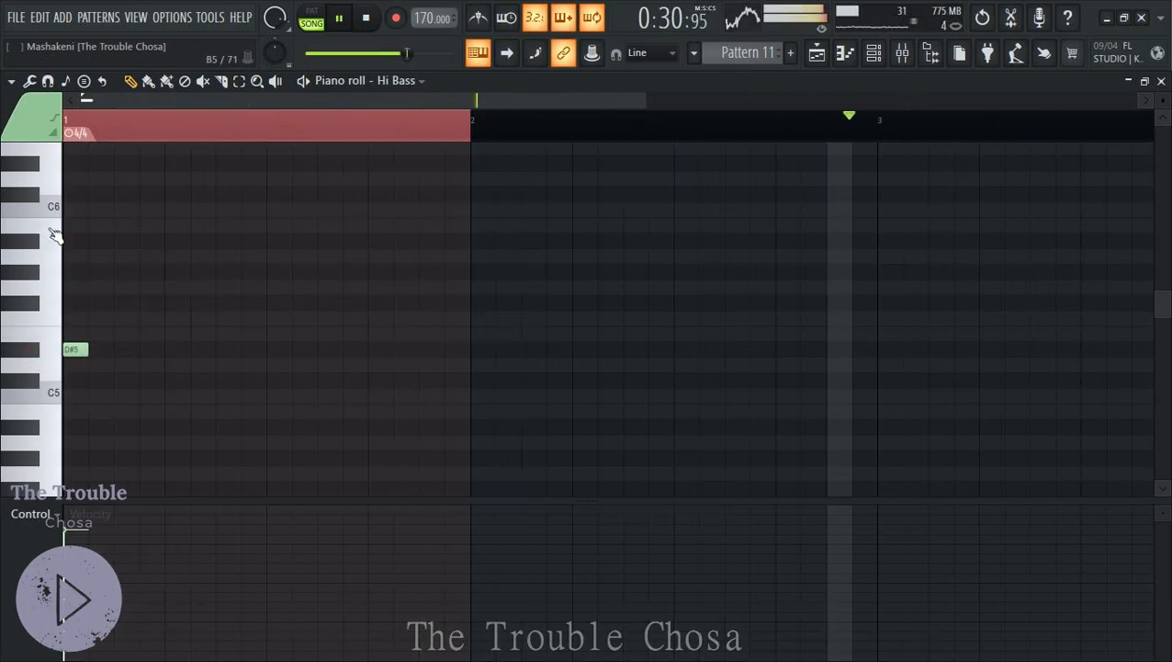
{"action": "left_click", "coordinate": [116, 349]}
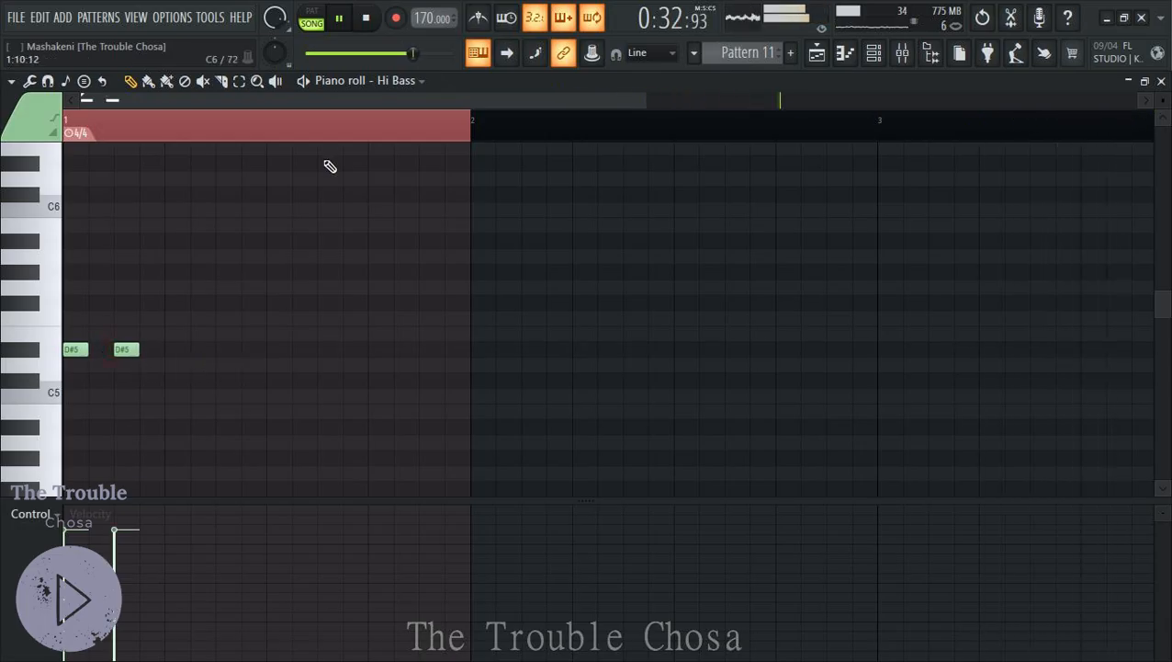
{"action": "double_click", "coordinate": [326, 134]}
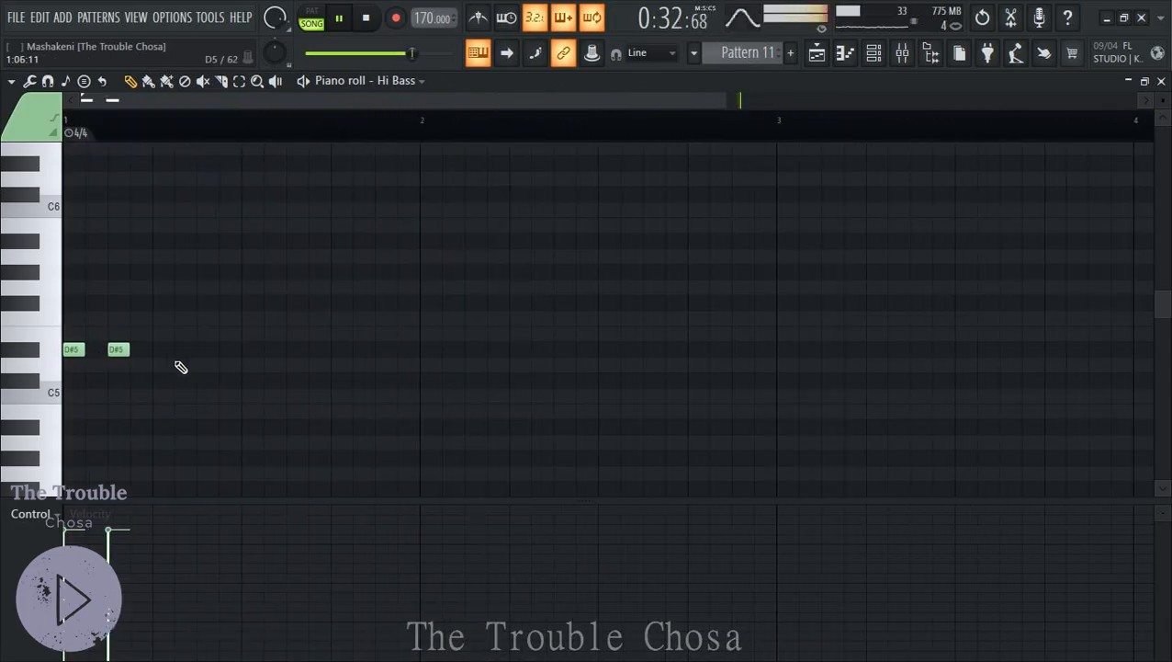
{"action": "left_click", "coordinate": [231, 355]}
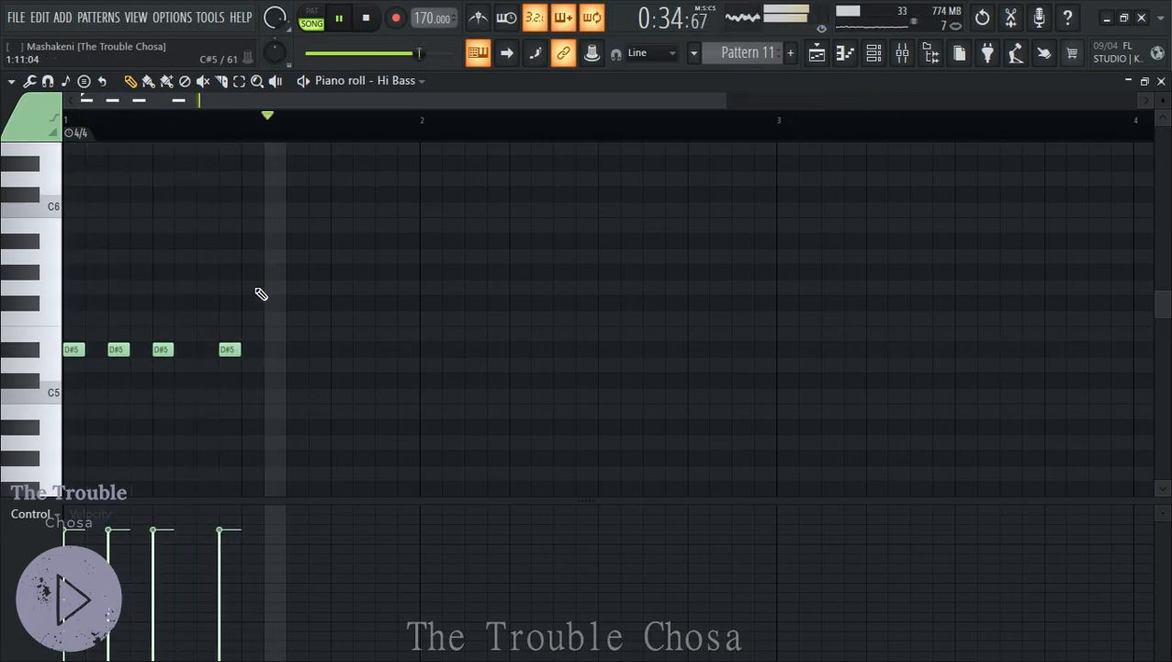
Extend the bass line into bar 2 with two D#5 notes, a C#5 and two adjacent A#4 notes, and transpose all notes up one octave
{"action": "scroll", "coordinate": [275, 136], "scroll_direction": "down", "scroll_amount": 2}
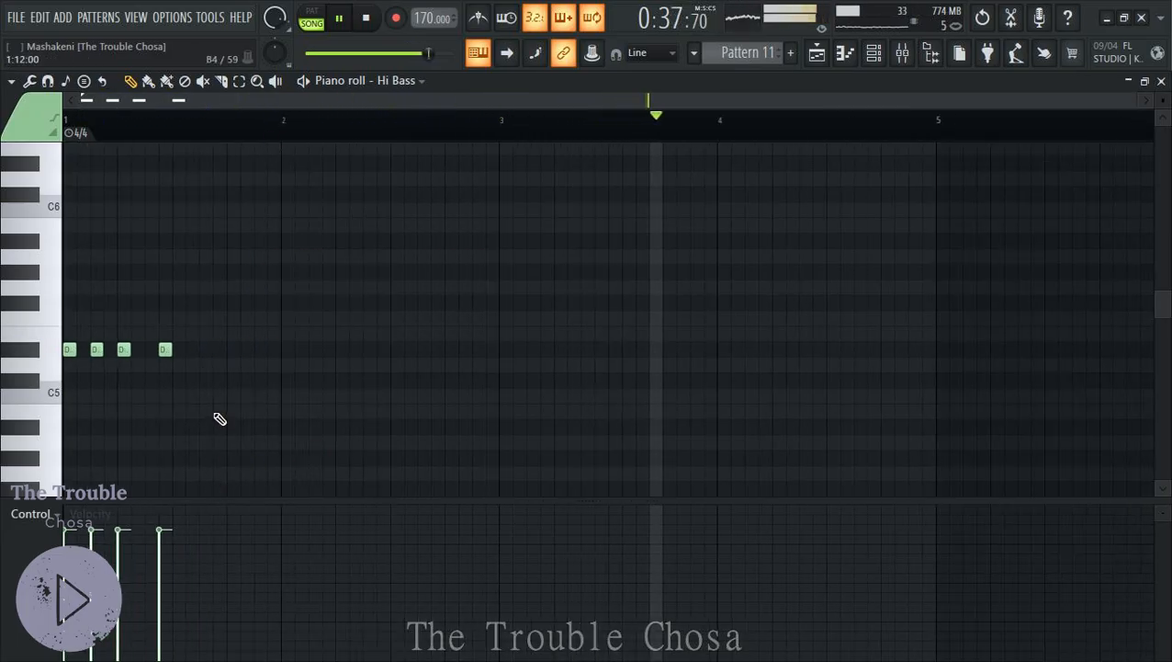
{"action": "left_click", "coordinate": [273, 349]}
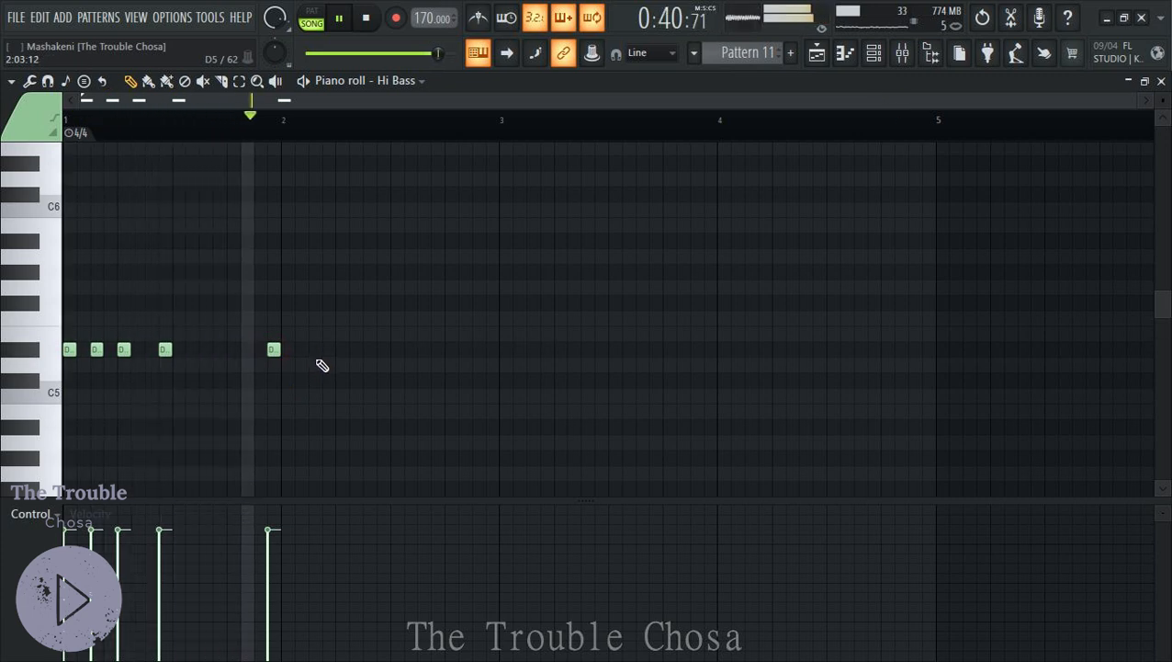
{"action": "left_click", "coordinate": [311, 350]}
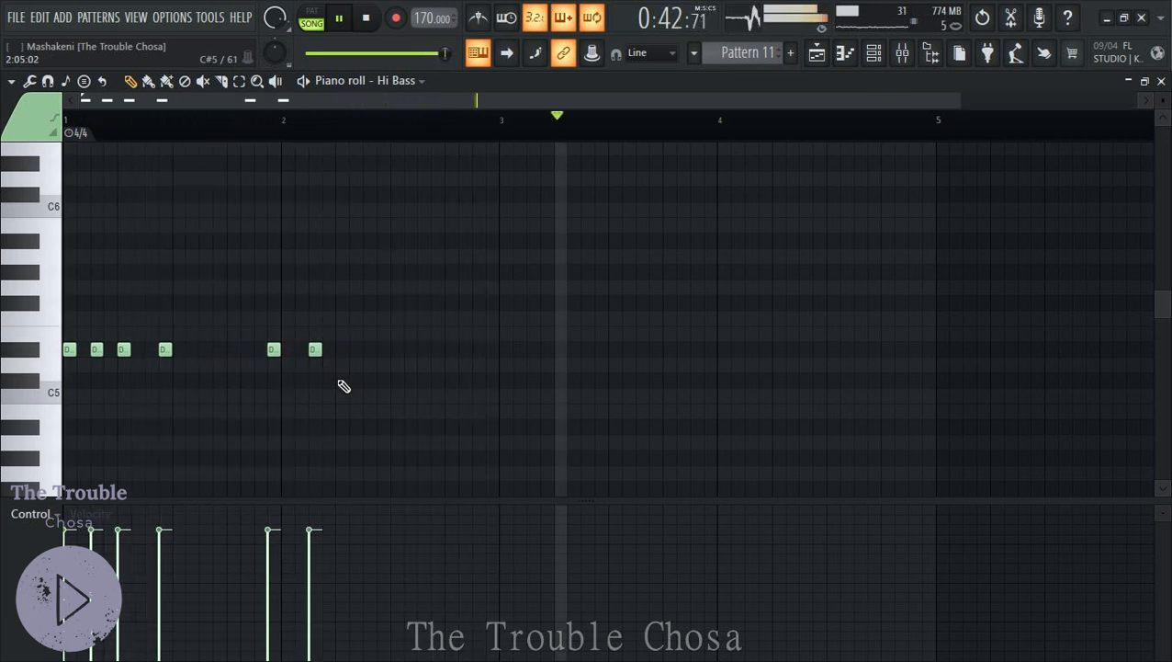
{"action": "left_click", "coordinate": [340, 379]}
{"action": "left_click", "coordinate": [383, 426]}
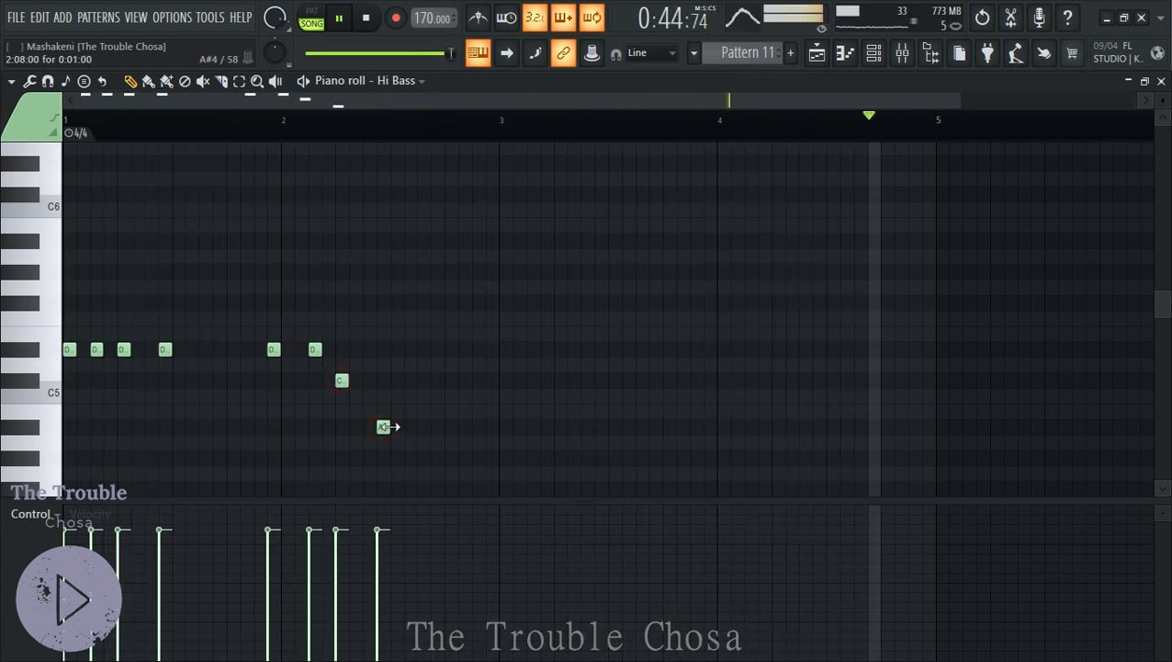
{"action": "left_click", "coordinate": [396, 425]}
{"action": "scroll", "coordinate": [459, 413], "scroll_direction": "down", "scroll_amount": 3}
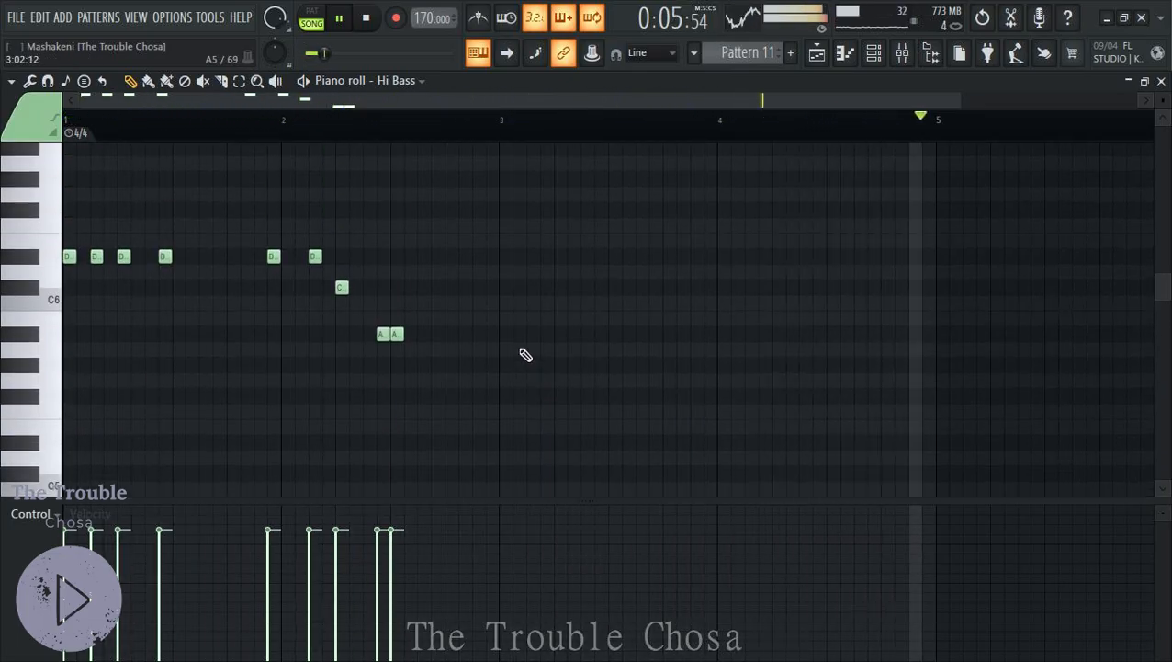
Continue the bass line with a G#5 and two F#5 notes in bar 2, and an F#5 and an F#6 early in bar 3
{"action": "left_click", "coordinate": [423, 366]}
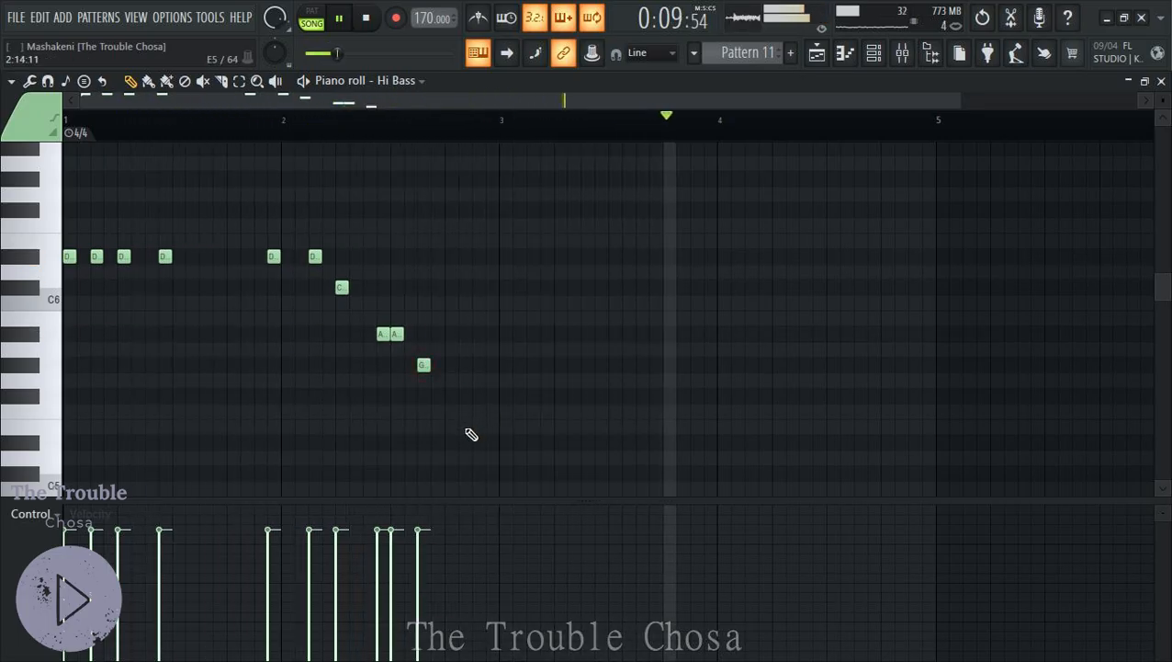
{"action": "left_click", "coordinate": [450, 396]}
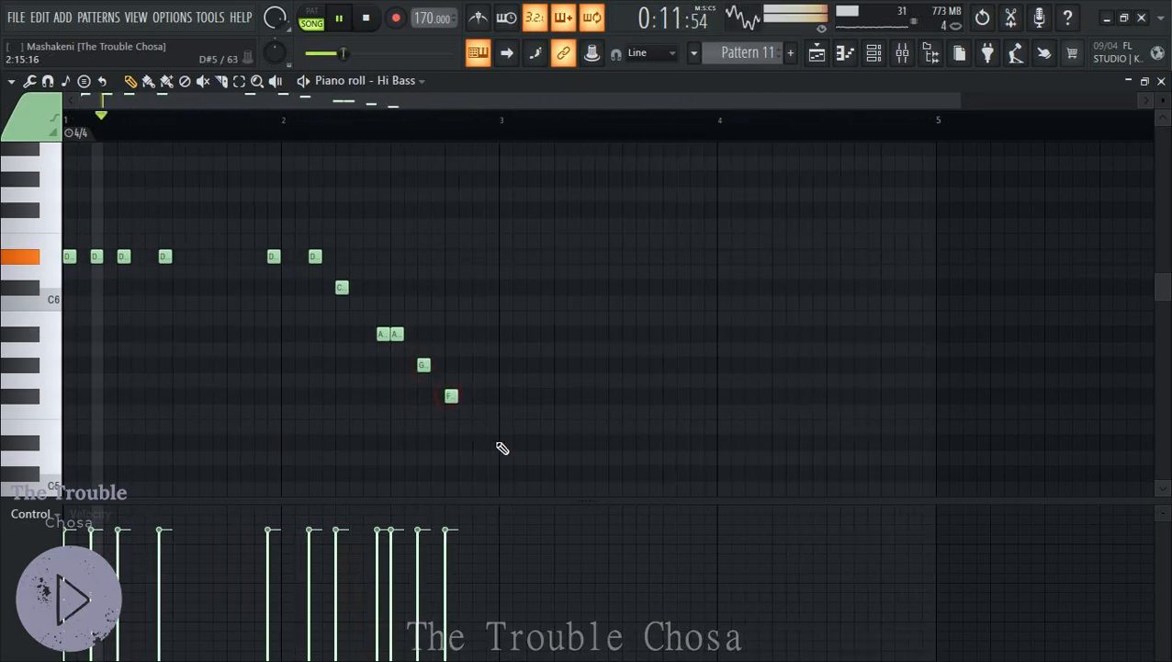
{"action": "left_click", "coordinate": [492, 396]}
{"action": "left_click", "coordinate": [505, 396]}
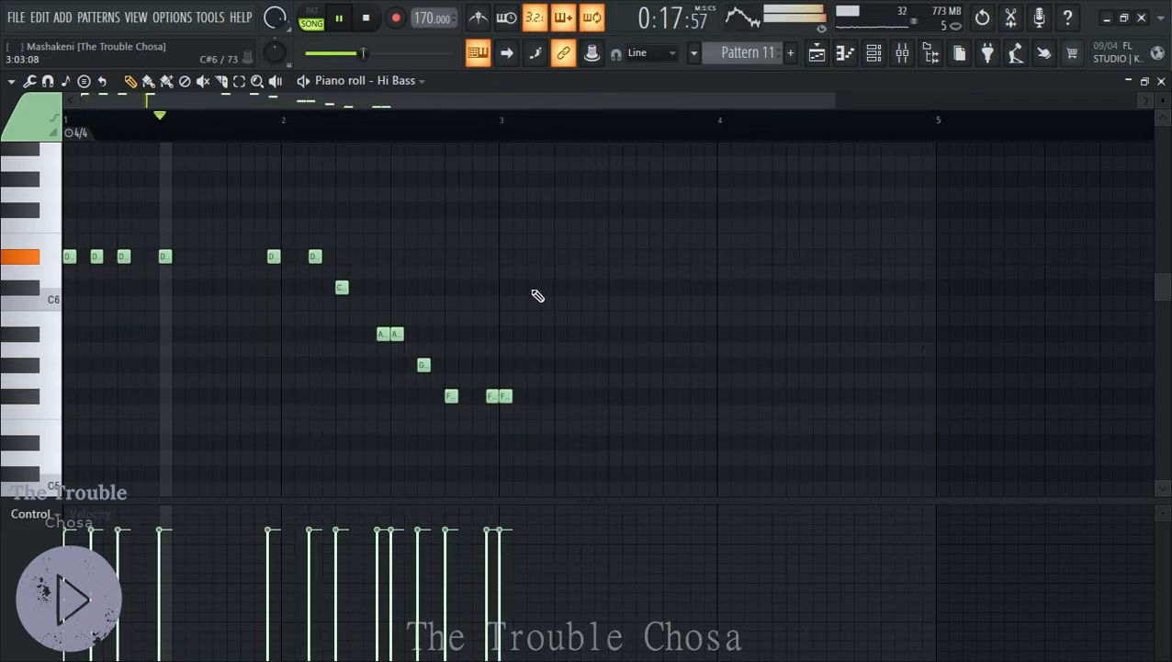
{"action": "scroll", "coordinate": [536, 276], "scroll_direction": "up", "scroll_amount": 1}
{"action": "left_click", "coordinate": [533, 256]}
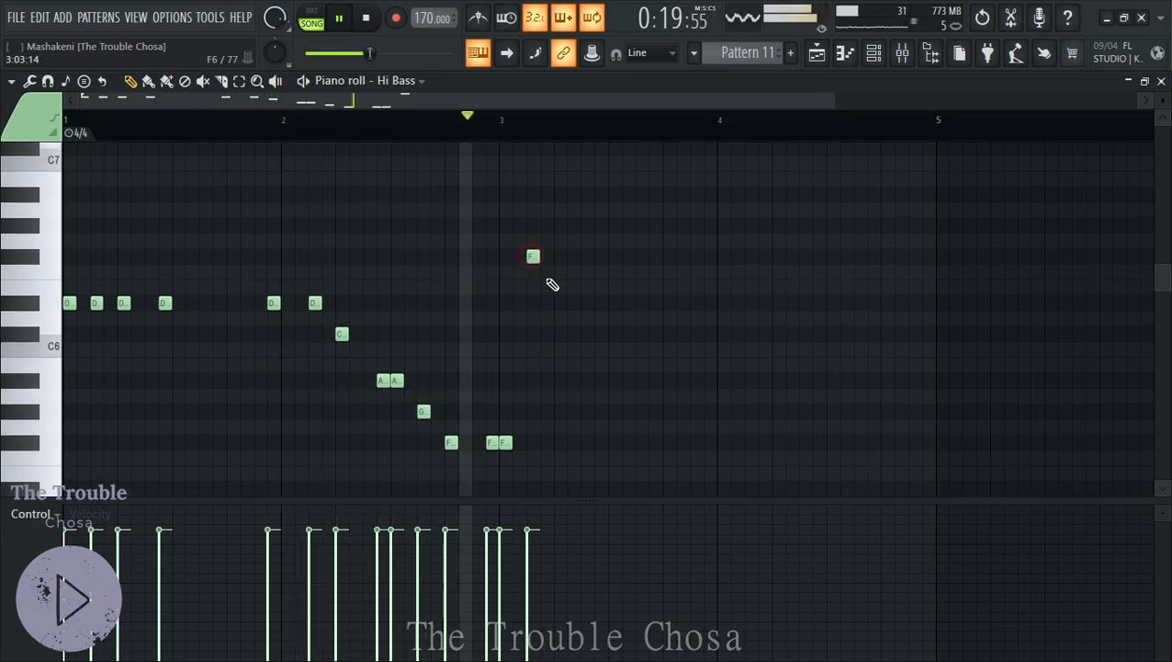
Continue bar 3 of the Hi Bass line with an F#5, two adjacent F#6 notes and a C#6 on the last step
{"action": "left_click", "coordinate": [559, 442]}
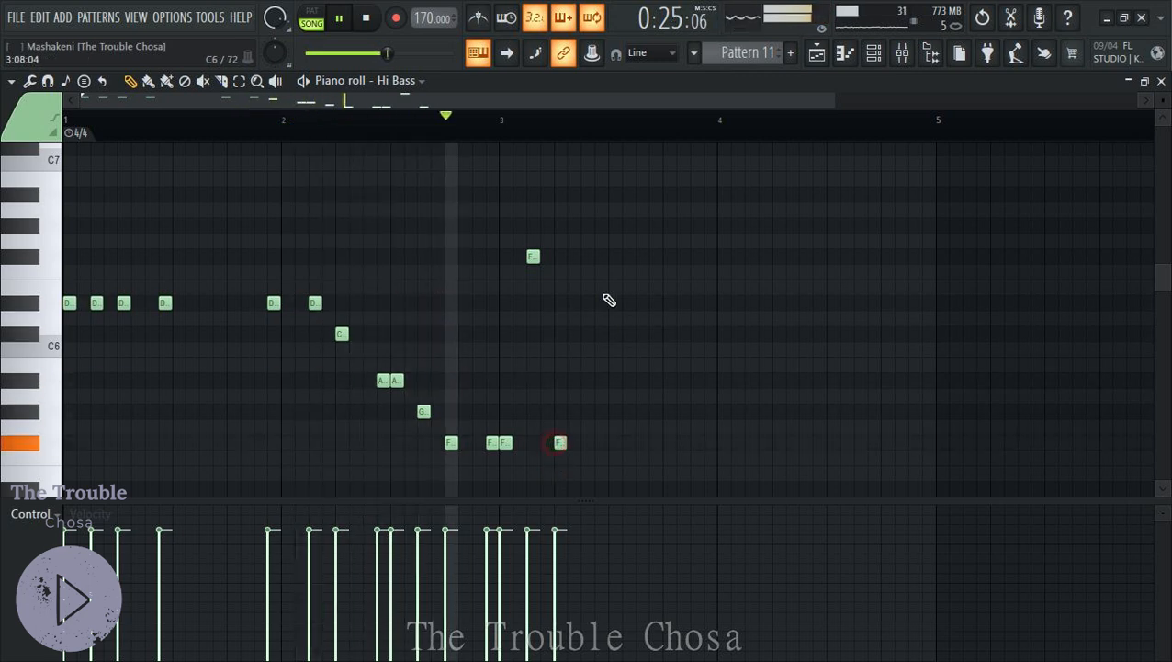
{"action": "left_click", "coordinate": [596, 257]}
{"action": "left_click", "coordinate": [613, 256]}
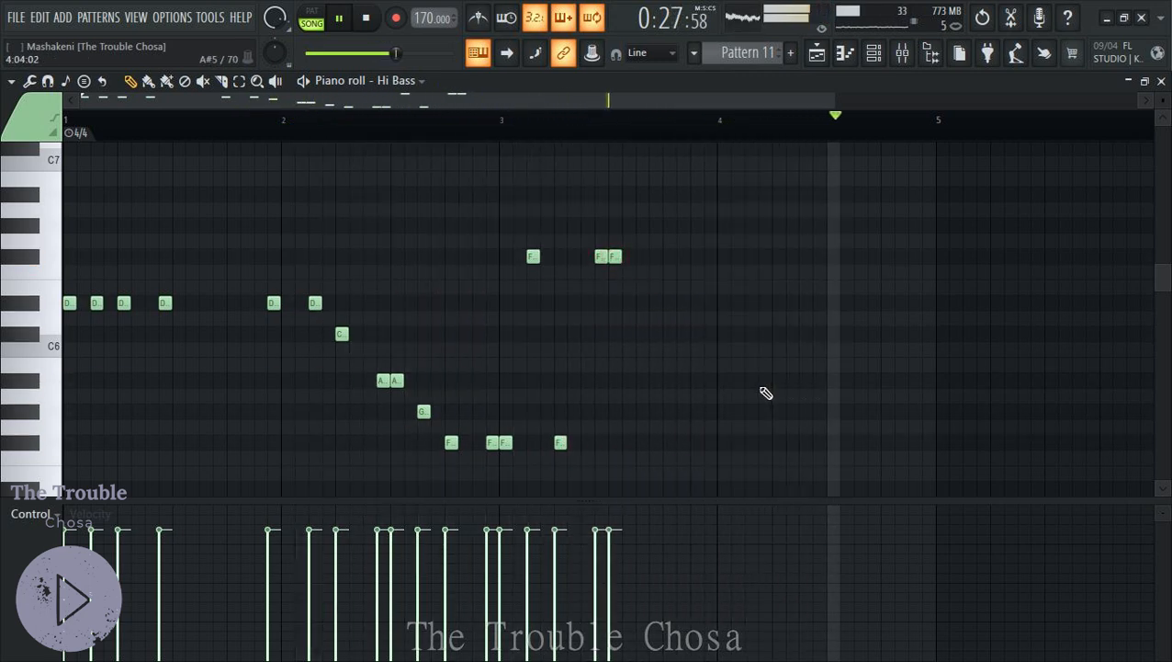
{"action": "left_click", "coordinate": [708, 333]}
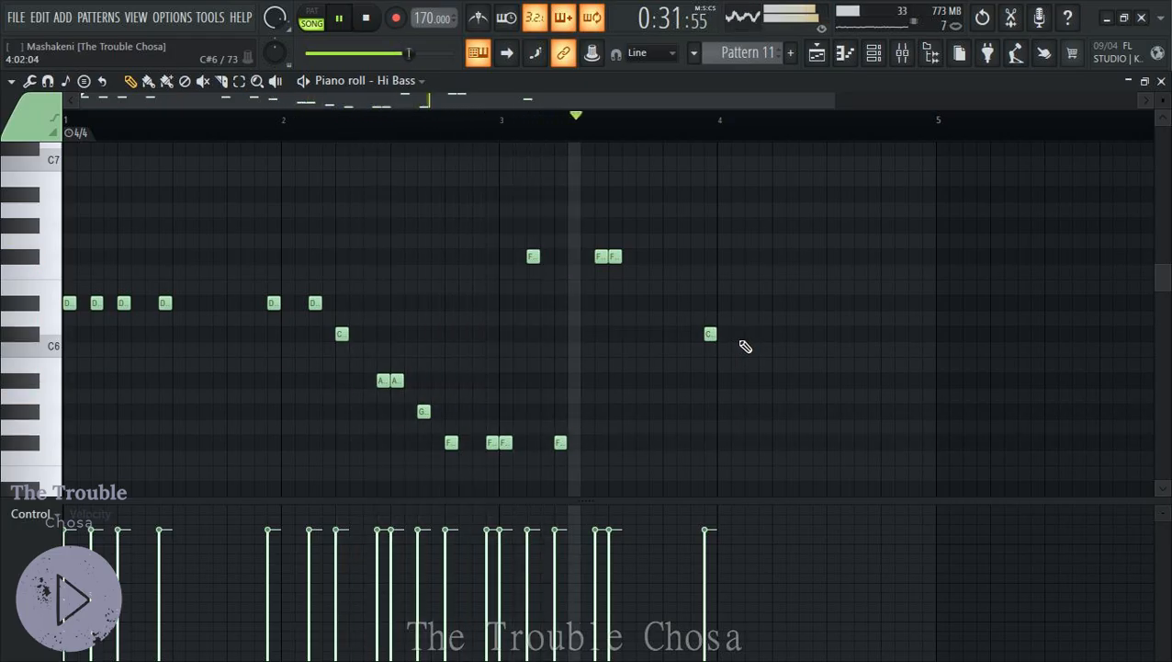
Fill bar 4 with three C#6 notes, the last two adjacent, followed by two D#6 notes near the bar's end
{"action": "left_click", "coordinate": [750, 334]}
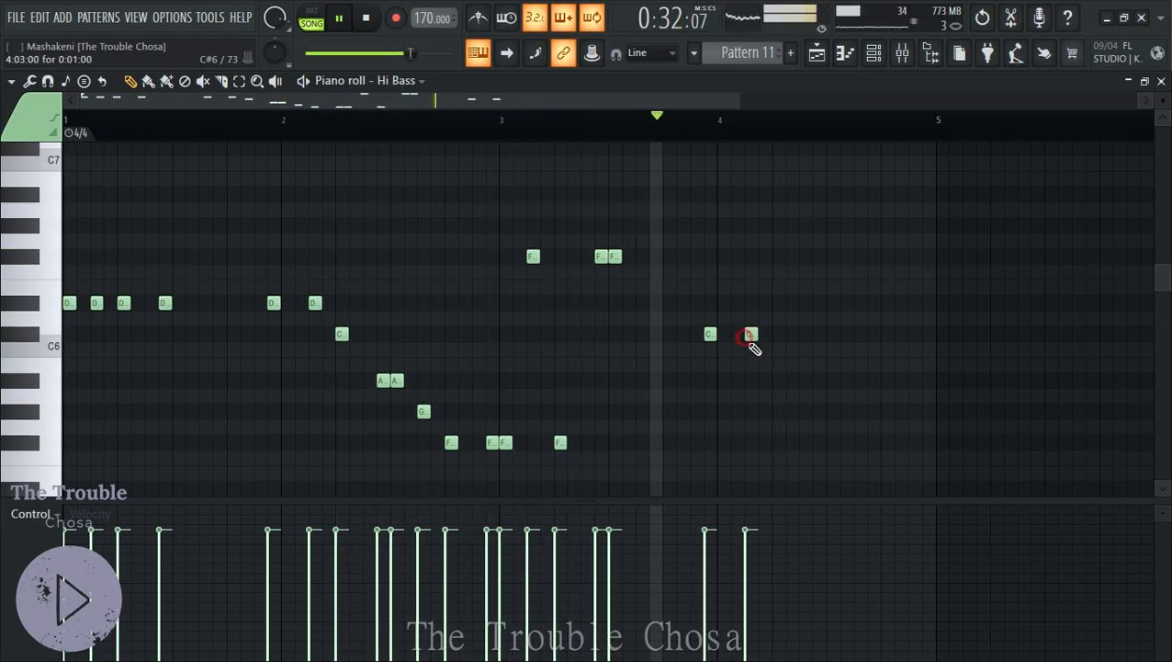
{"action": "left_click", "coordinate": [817, 333]}
{"action": "left_click", "coordinate": [838, 334]}
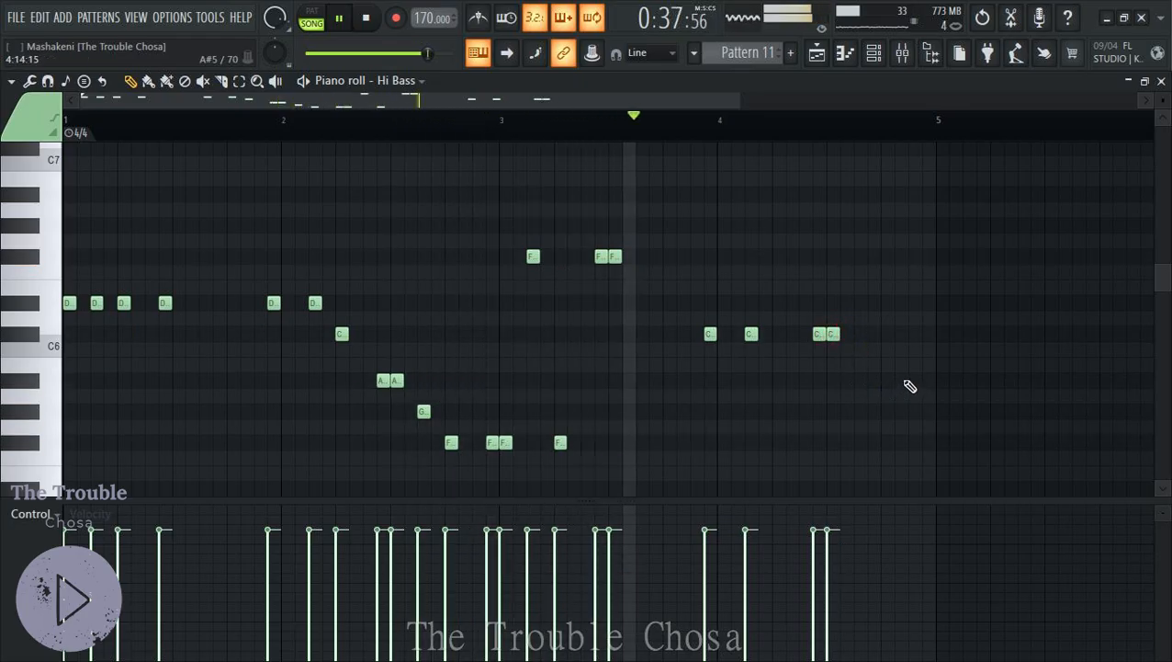
{"action": "left_click", "coordinate": [882, 302]}
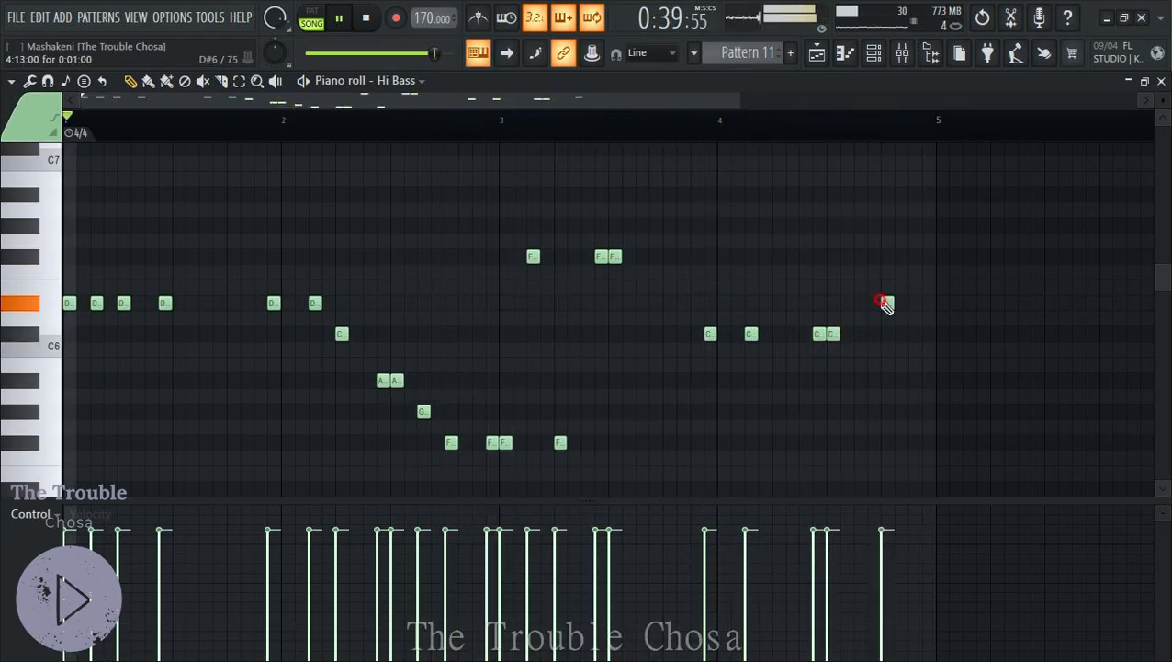
{"action": "left_click", "coordinate": [928, 303]}
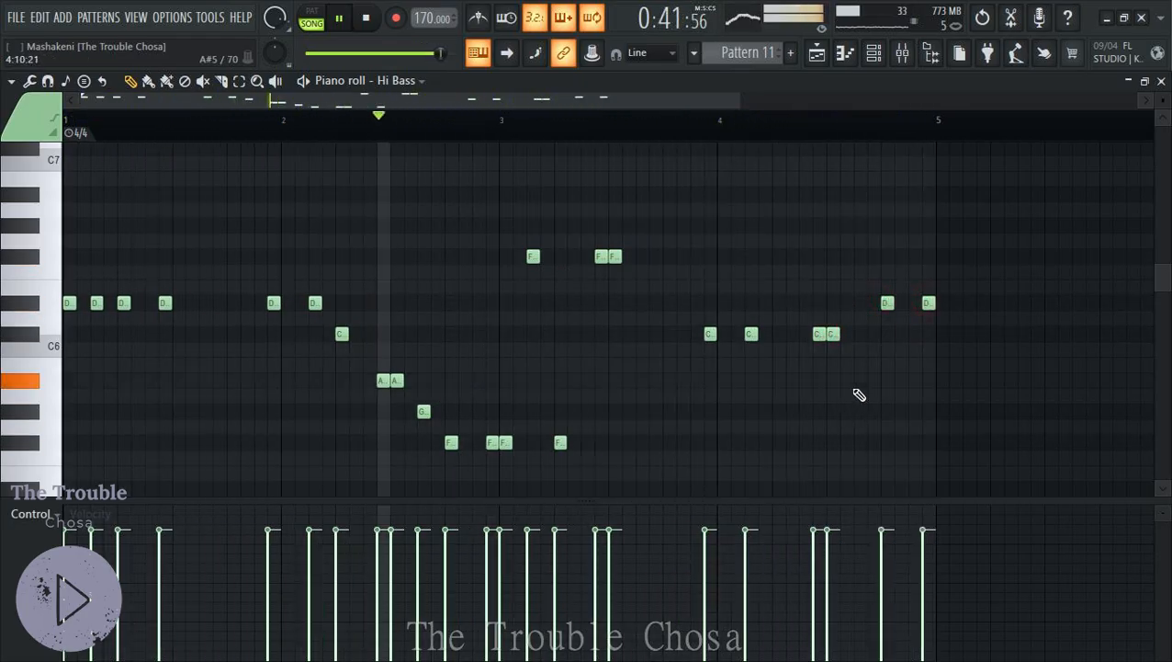
Transpose all Hi Bass notes down one octave and close the piano roll
{"action": "key", "text": "ctrl+Down"}
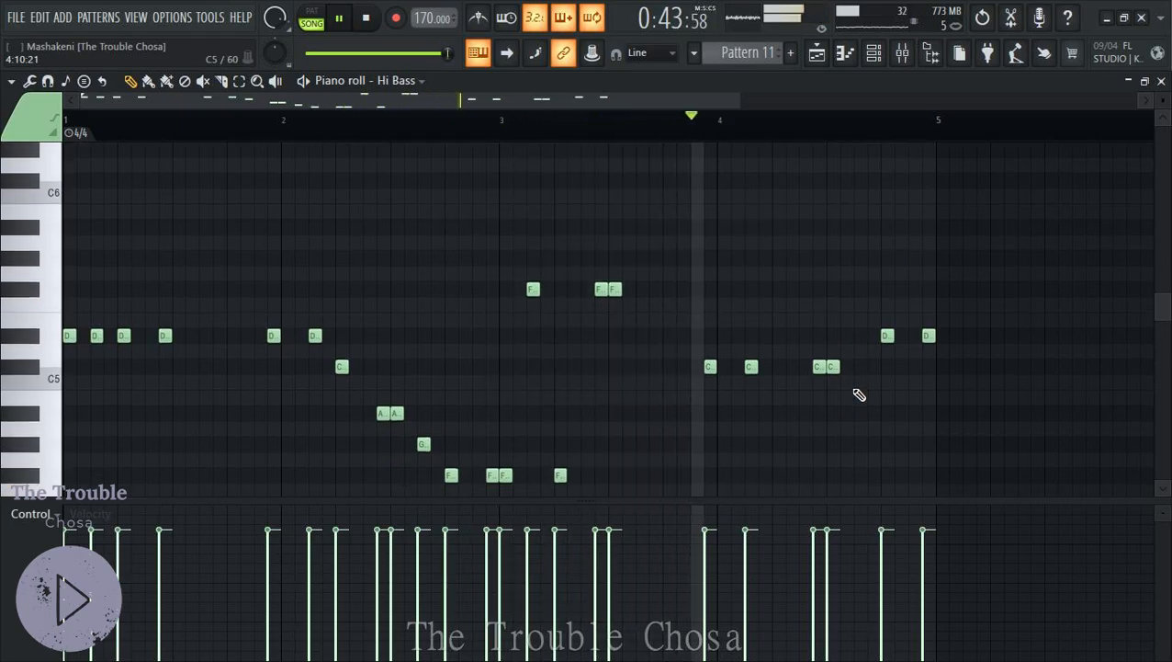
{"action": "scroll", "coordinate": [877, 393], "scroll_direction": "down", "scroll_amount": 3}
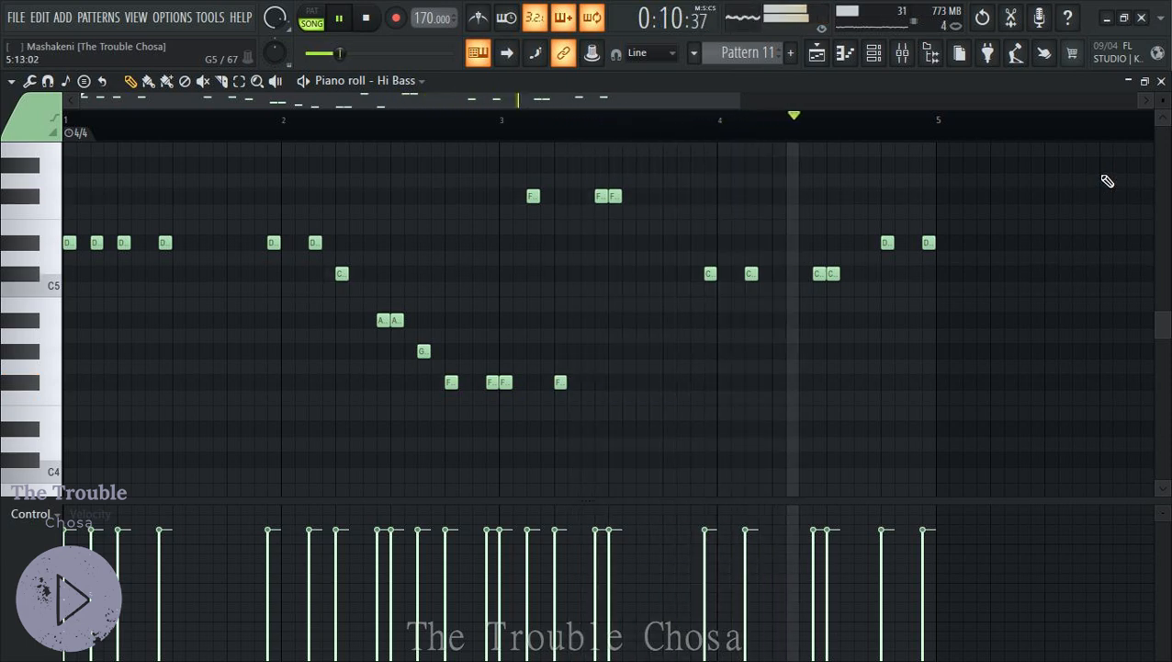
{"action": "left_click", "coordinate": [1161, 81]}
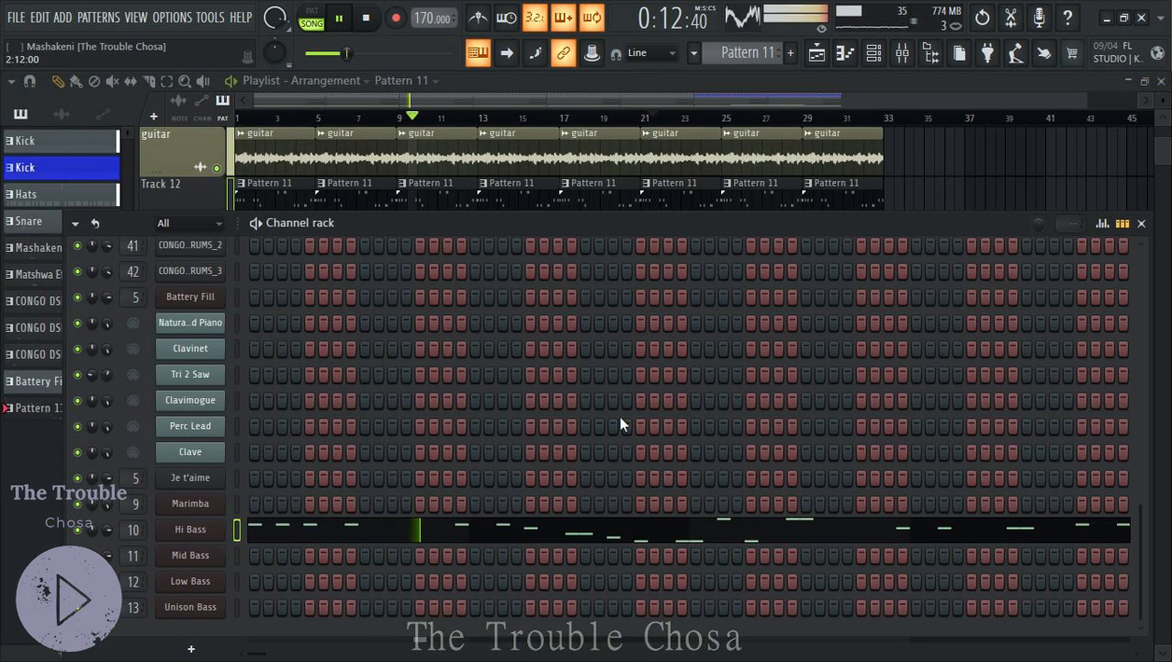
Copy the Hi Bass notes and paste them into the Mid Bass and Low Bass channels
{"action": "right_click", "coordinate": [216, 538]}
{"action": "left_click", "coordinate": [414, 435]}
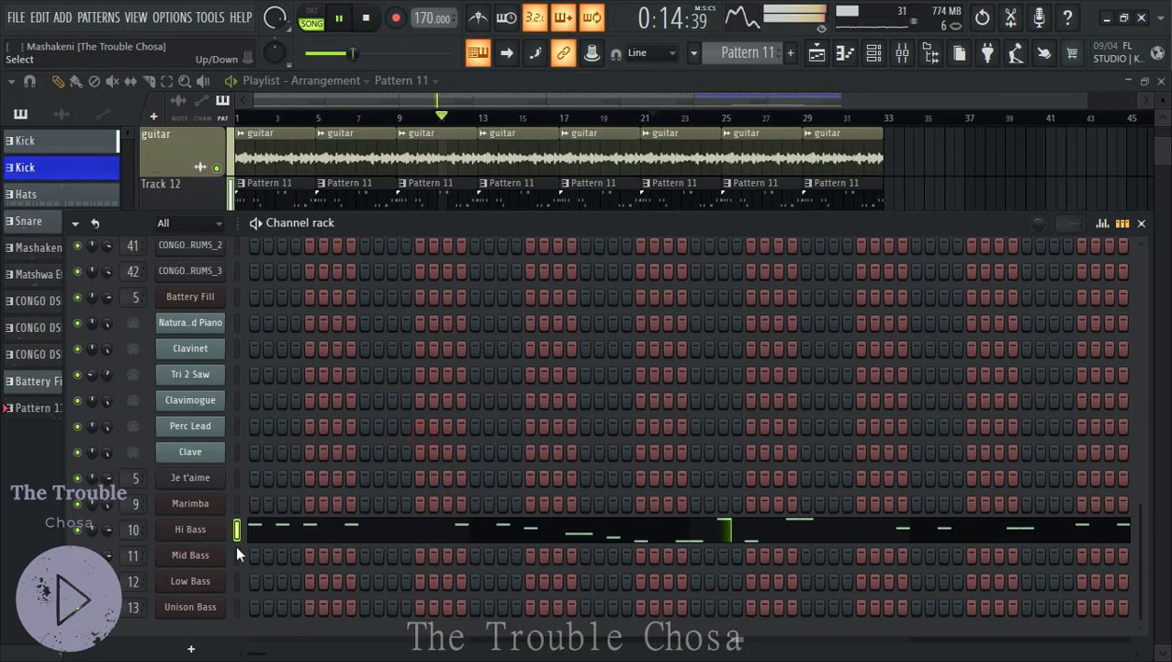
{"action": "right_click", "coordinate": [221, 553]}
{"action": "left_click", "coordinate": [410, 451]}
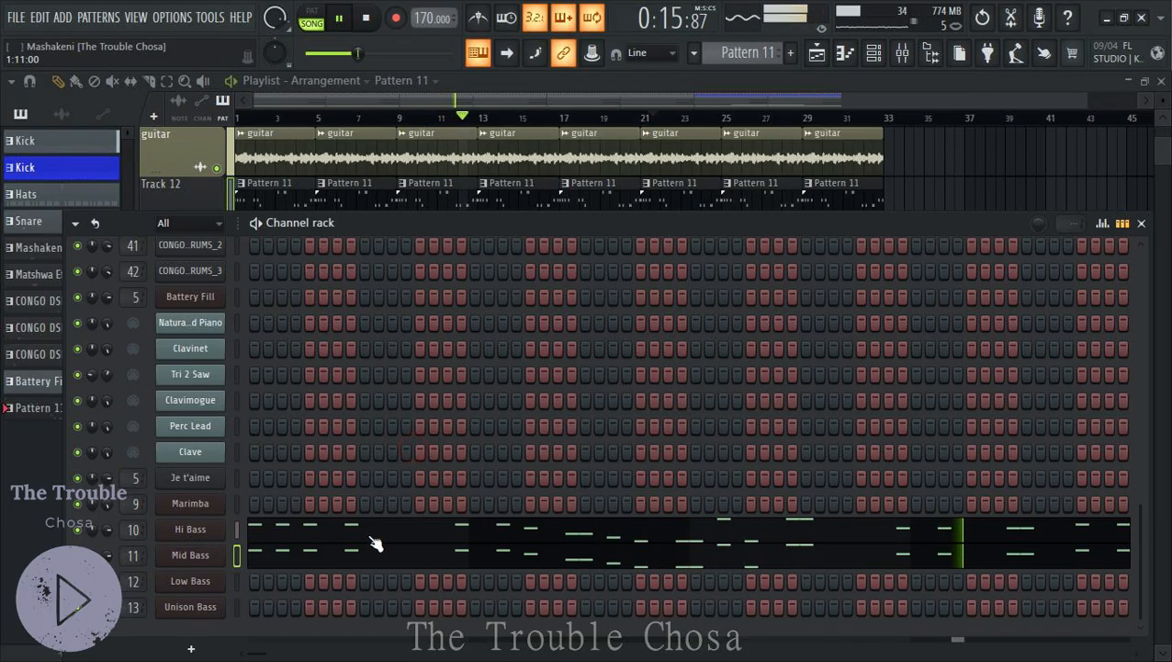
{"action": "right_click", "coordinate": [200, 586]}
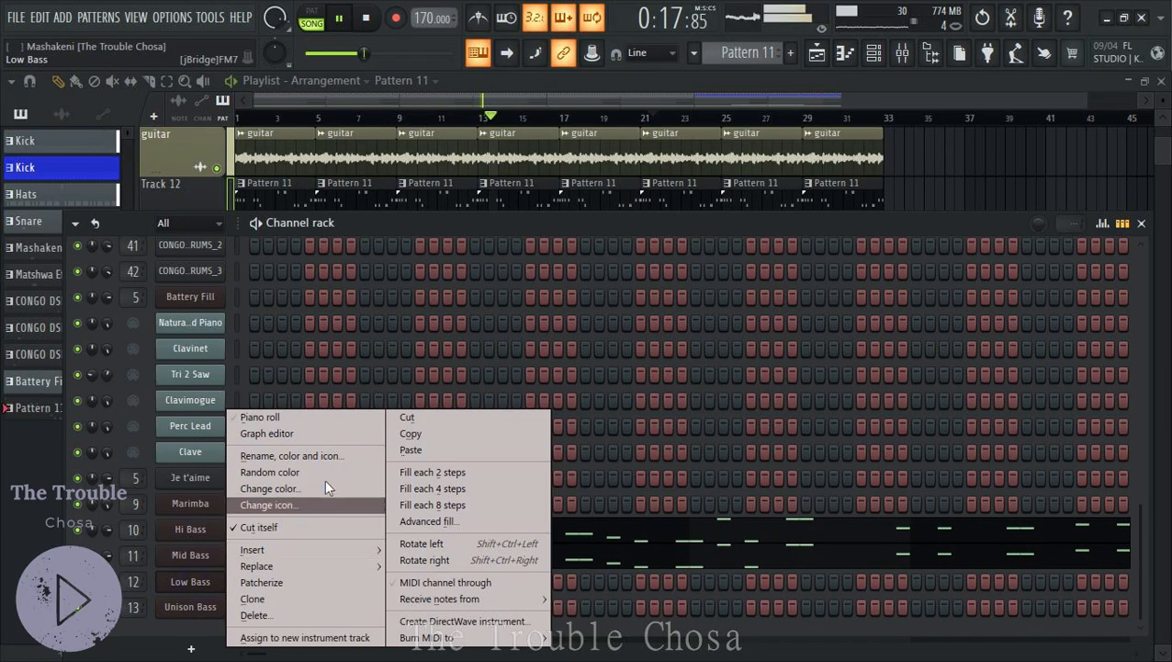
{"action": "left_click", "coordinate": [410, 451]}
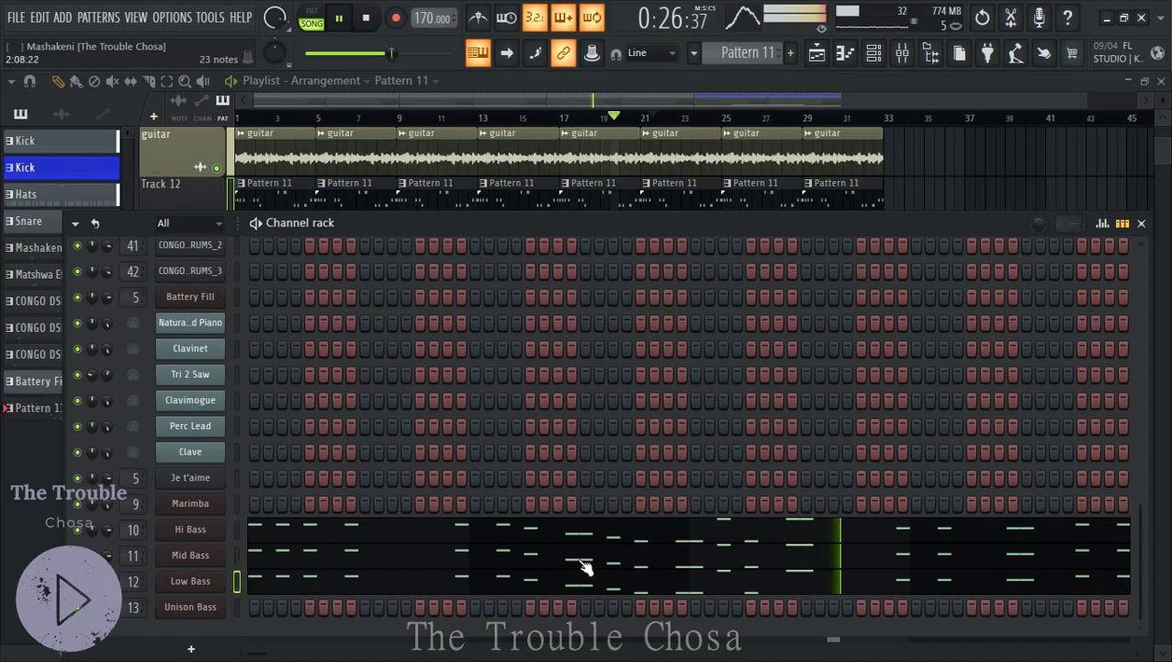
Try transposing the Hi Bass run from the first A#4 through the F#4 at the start of bar 3 up one octave
{"action": "right_click", "coordinate": [204, 507]}
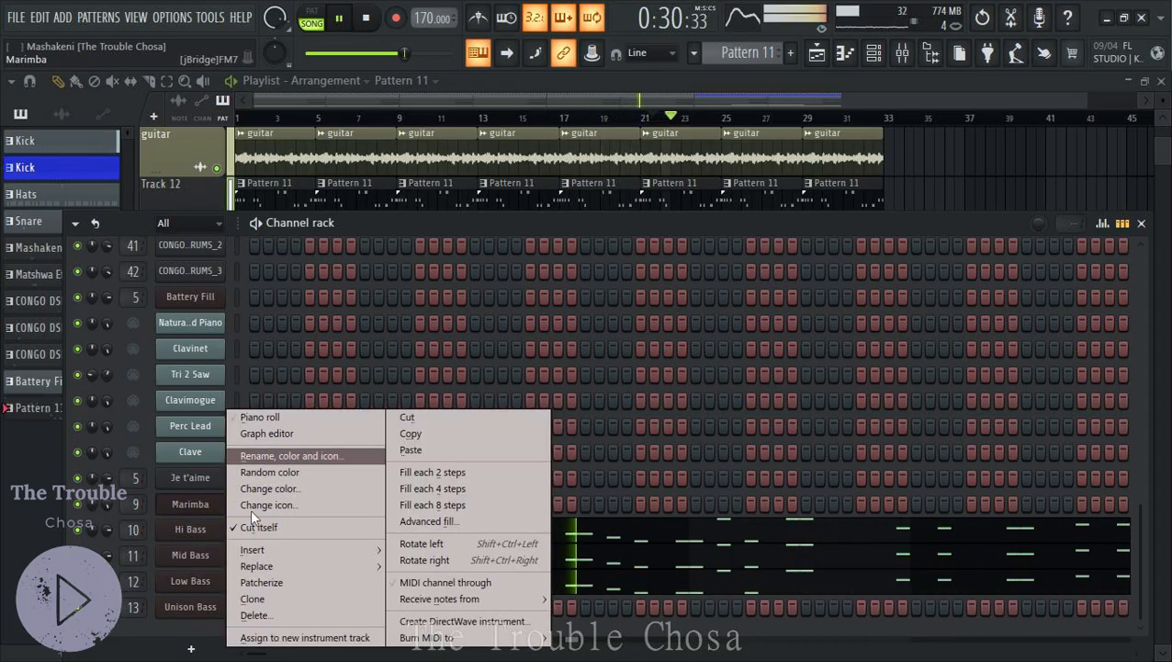
{"action": "left_click", "coordinate": [747, 227]}
{"action": "left_click", "coordinate": [599, 533]}
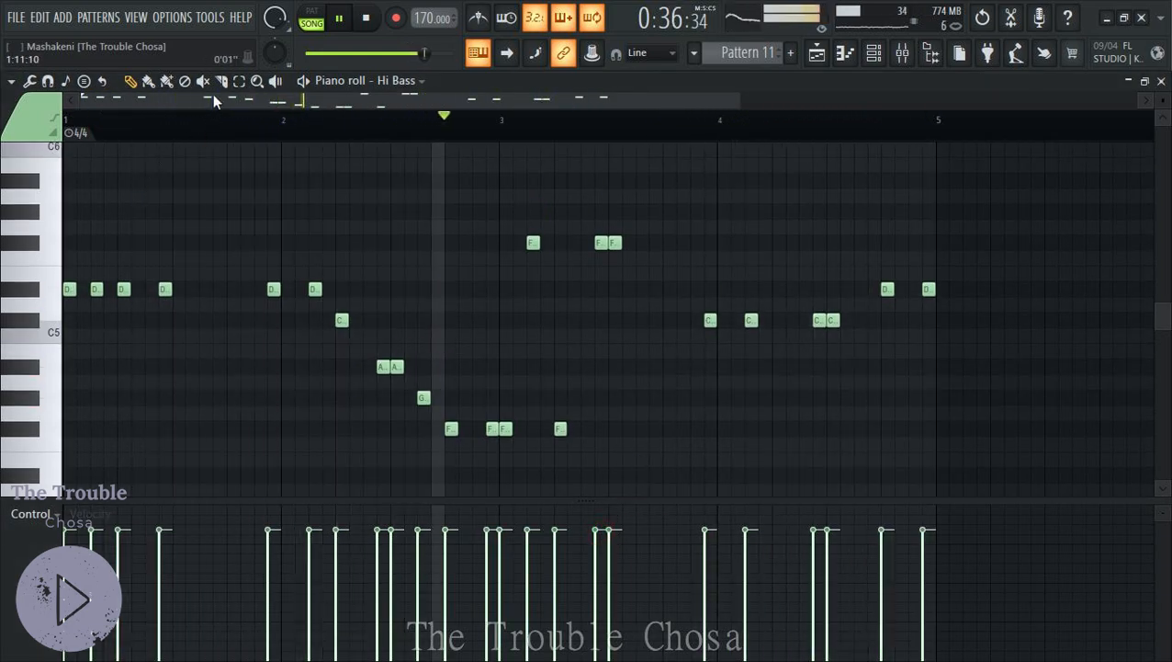
{"action": "left_click", "coordinate": [239, 81]}
{"action": "left_click_drag", "start_coordinate": [517, 356], "coordinate": [374, 480]}
{"action": "key", "text": "ctrl+Up"}
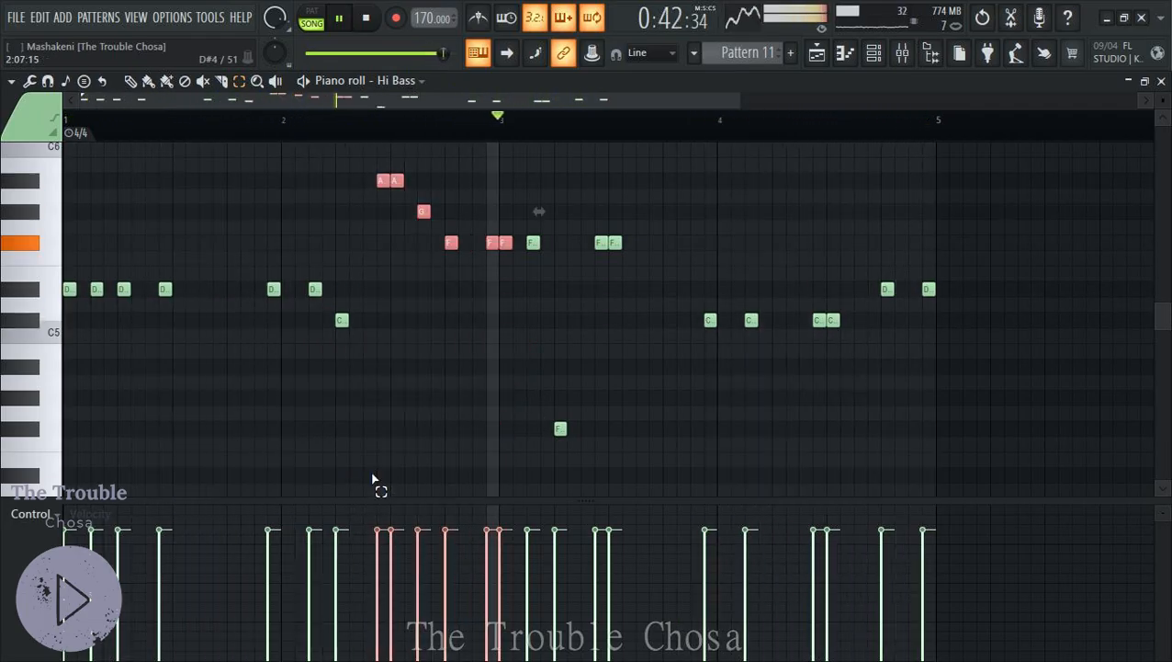
{"action": "key", "text": "ctrl+Down"}
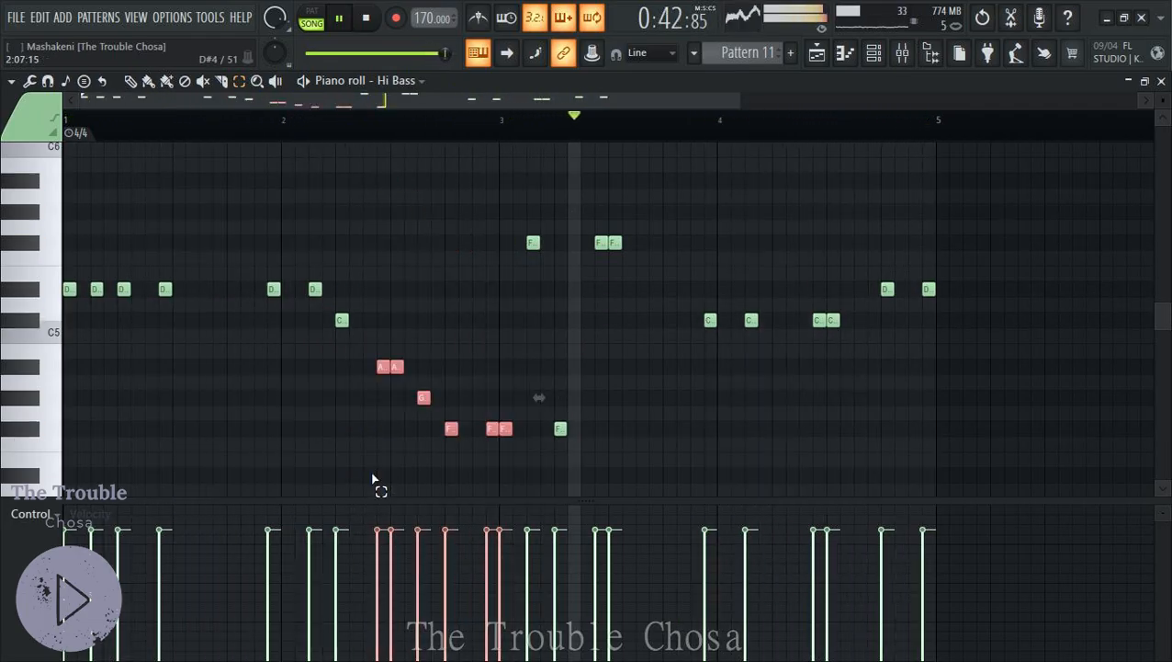
{"action": "left_click", "coordinate": [1161, 82]}
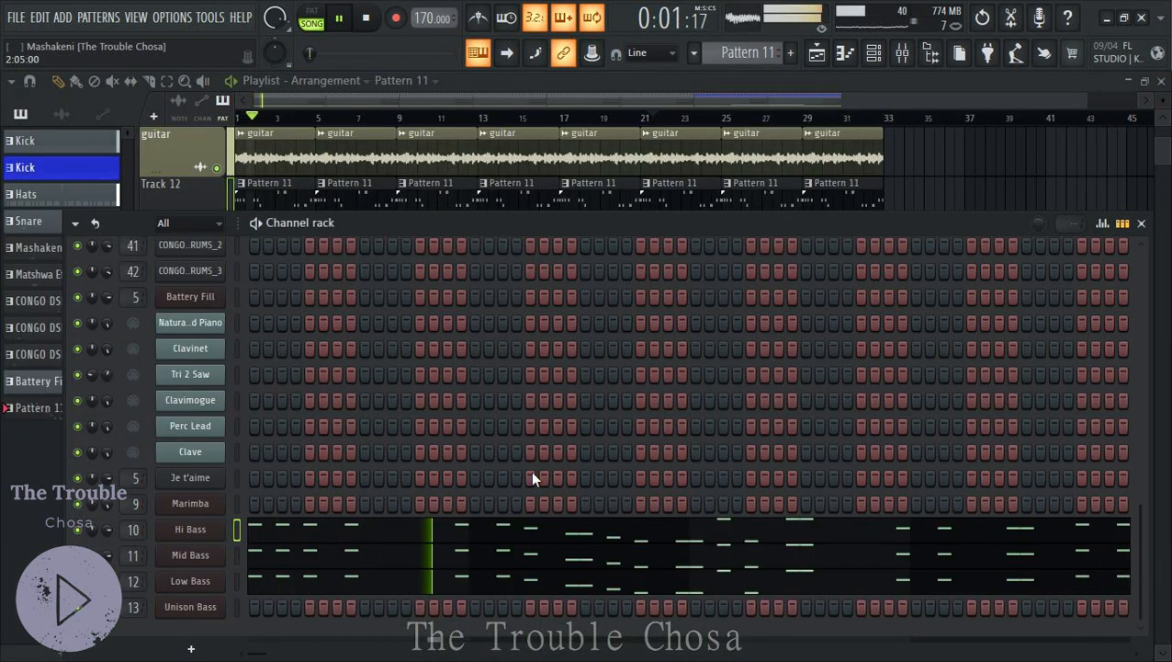
Save the project and open the Marimba channel's piano roll
{"action": "key", "text": "ctrl+s"}
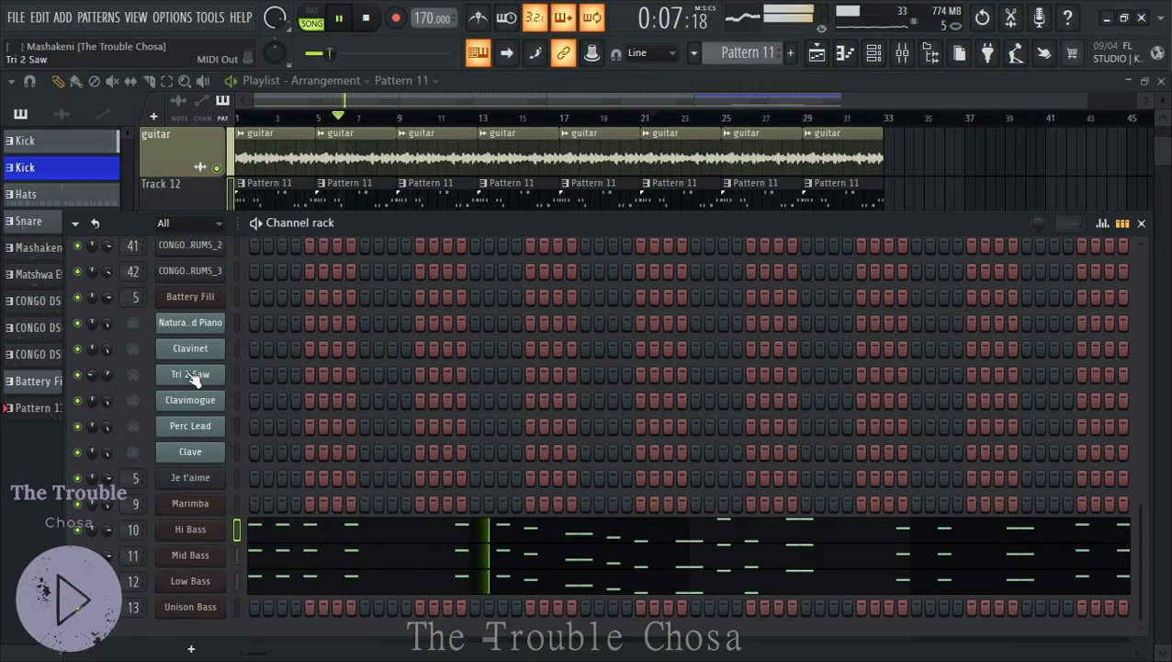
{"action": "right_click", "coordinate": [201, 512]}
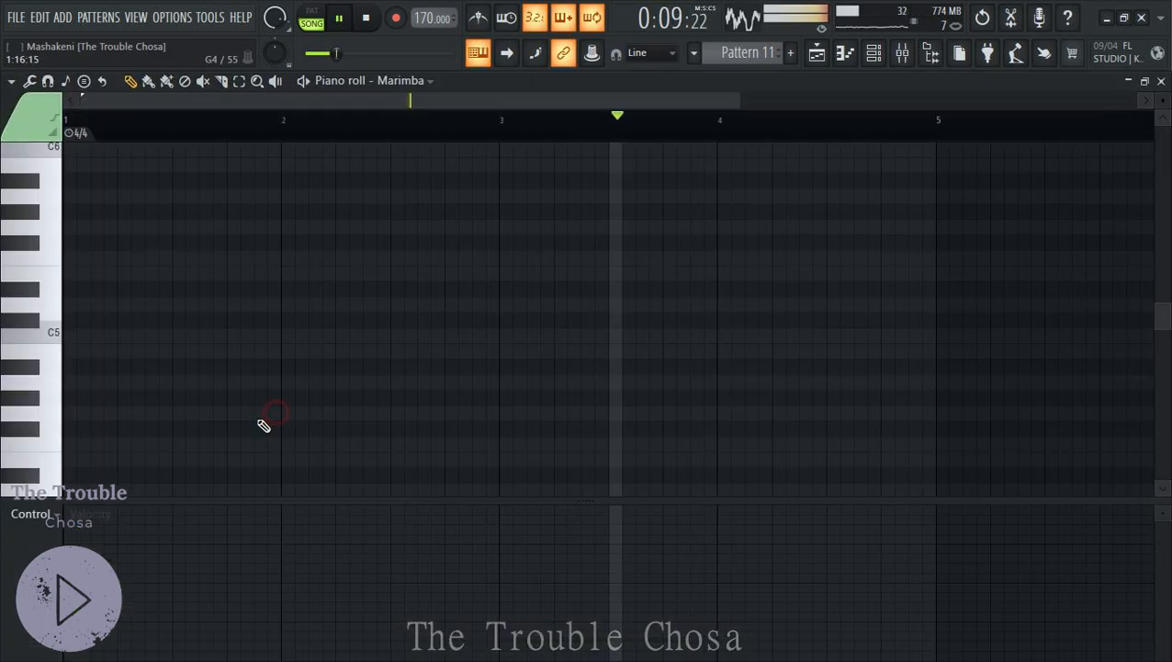
{"action": "left_click", "coordinate": [280, 413]}
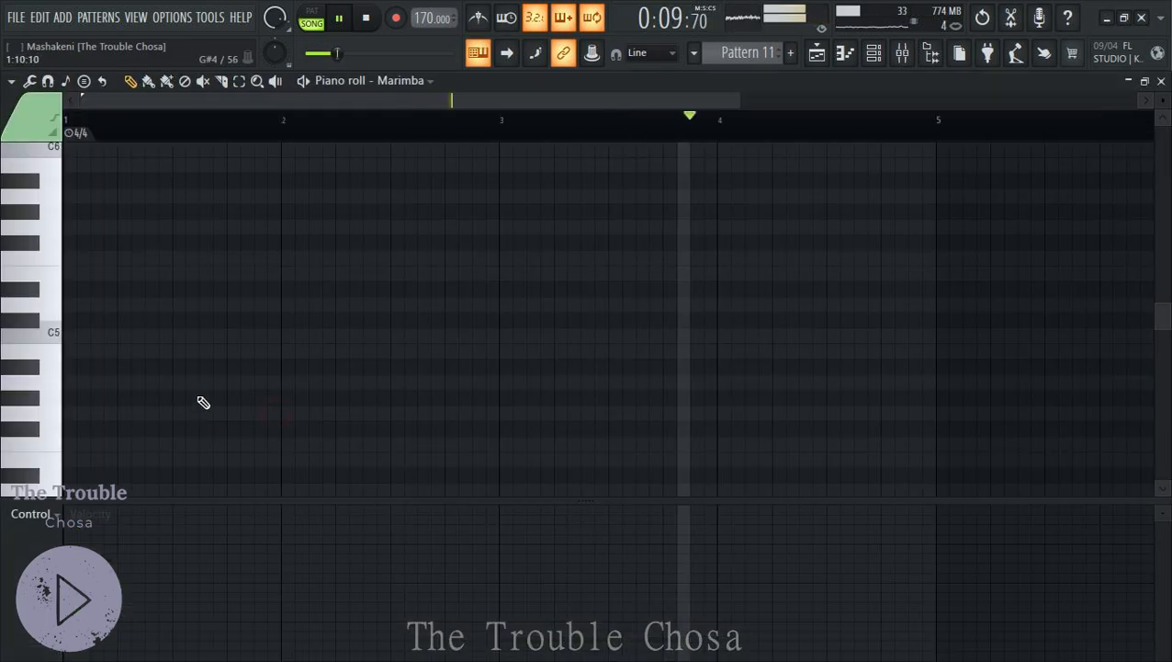
Place Marimba A#4 notes on steps 5 and 8 of bar 1, transpose them up one octave, and add D#6 above each
{"action": "left_click", "coordinate": [124, 322]}
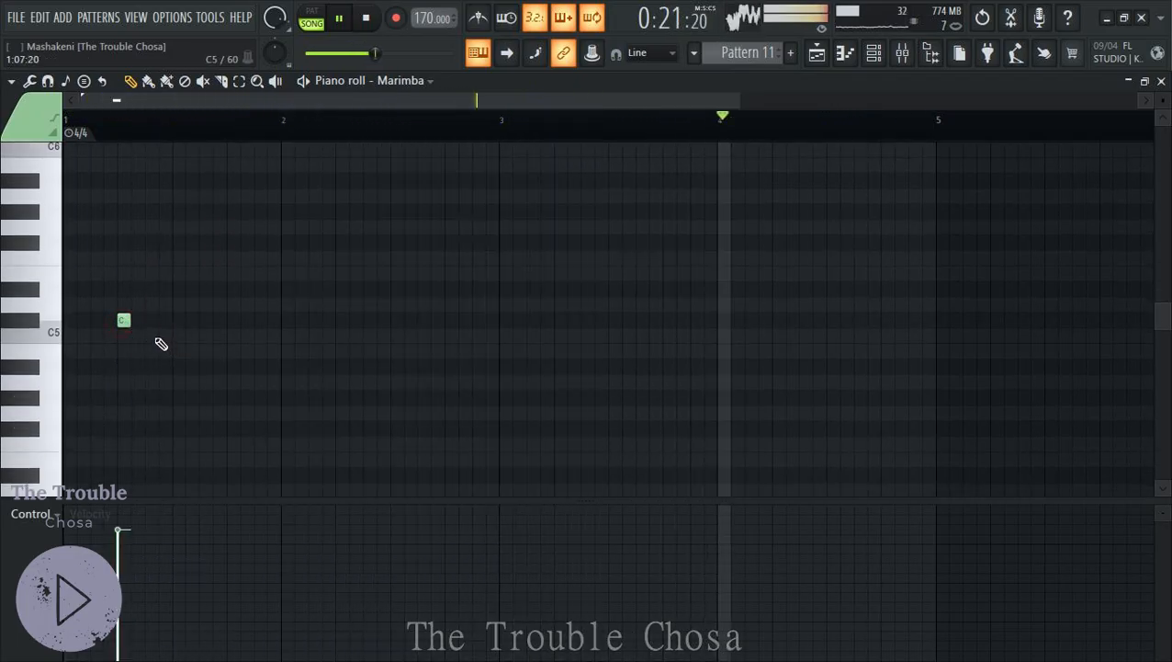
{"action": "left_click_drag", "start_coordinate": [126, 321], "coordinate": [116, 369]}
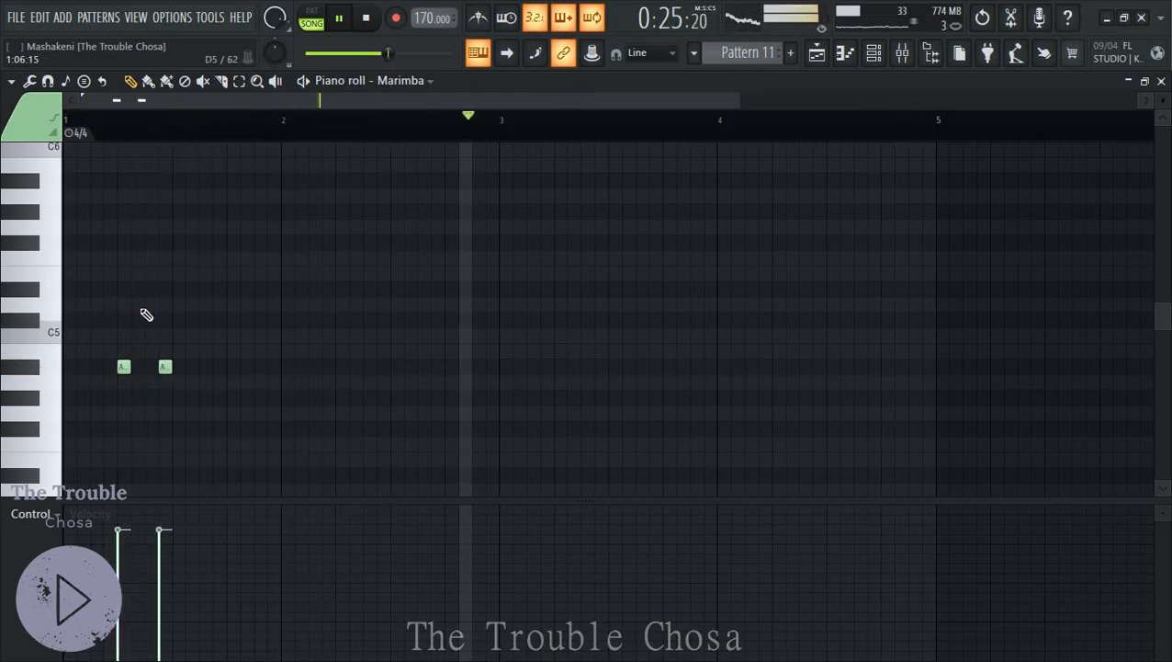
{"action": "key", "text": "ctrl+Up"}
{"action": "scroll", "coordinate": [150, 310], "scroll_direction": "up", "scroll_amount": 3}
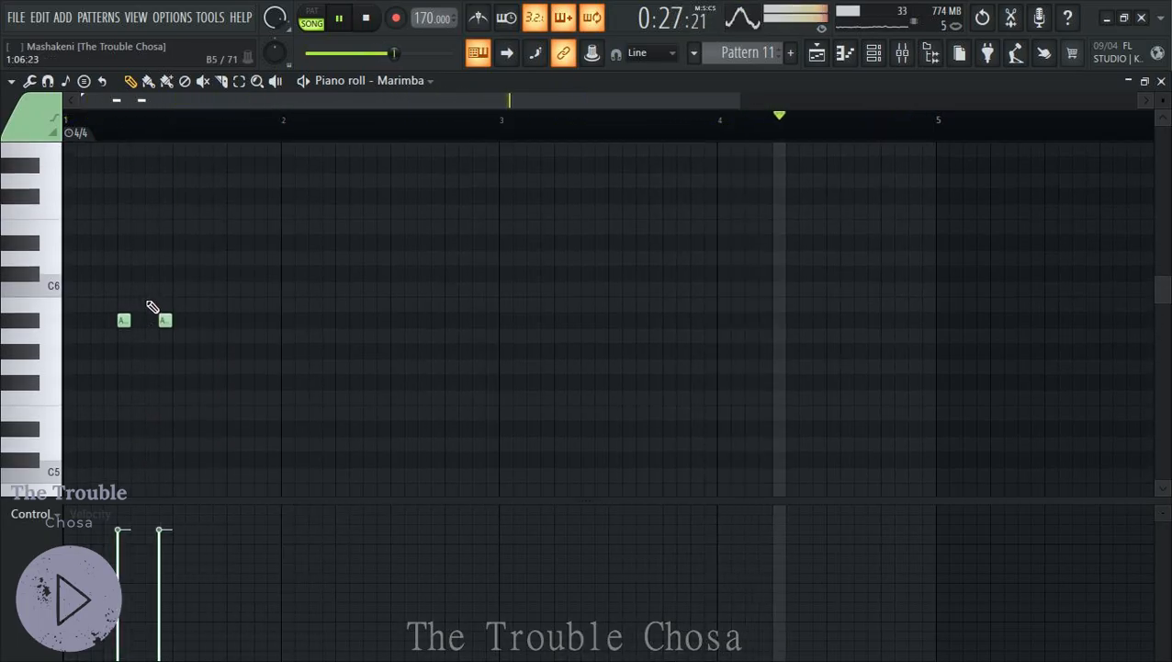
{"action": "left_click", "coordinate": [125, 244]}
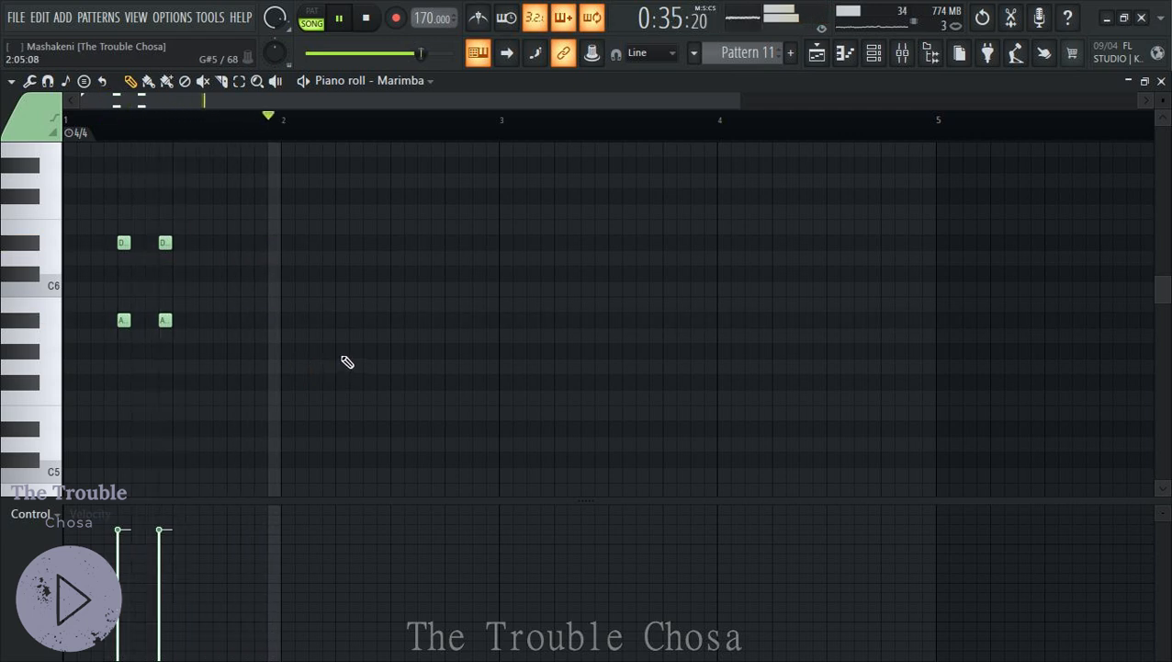
Add A#5 and D#6 note pairs on steps 11 and 13 of bar 1 and on step 5 of bar 2
{"action": "left_click", "coordinate": [205, 321]}
{"action": "left_click", "coordinate": [205, 243]}
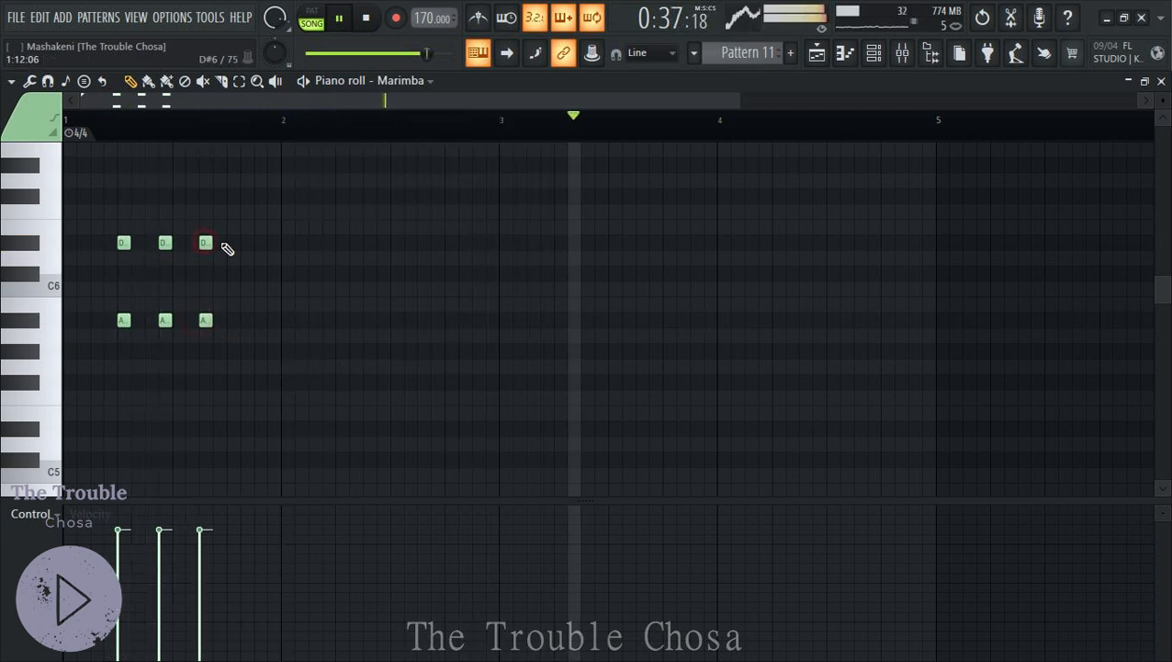
{"action": "left_click", "coordinate": [232, 242]}
{"action": "left_click", "coordinate": [233, 320]}
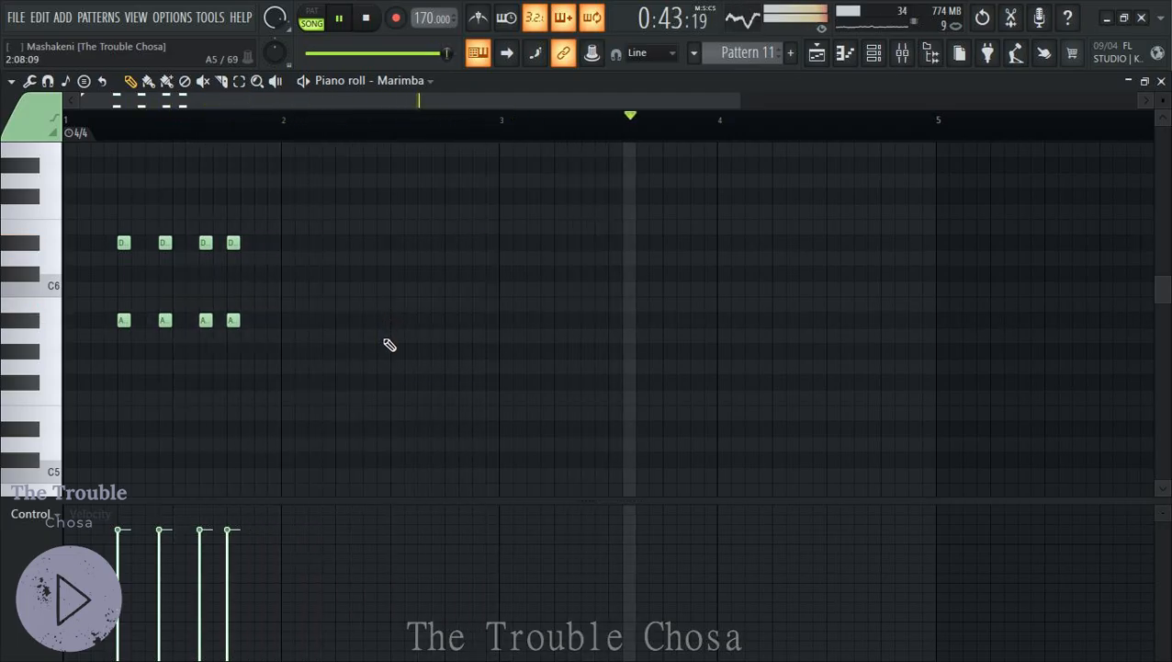
{"action": "left_click", "coordinate": [341, 320]}
{"action": "left_click", "coordinate": [342, 242]}
Place C#6 and F#6 pairs on steps 5, 8, 11 and 13 of bar 3, and a G#5 and C#6 pair on step 5 of bar 4
{"action": "key", "text": "space"}
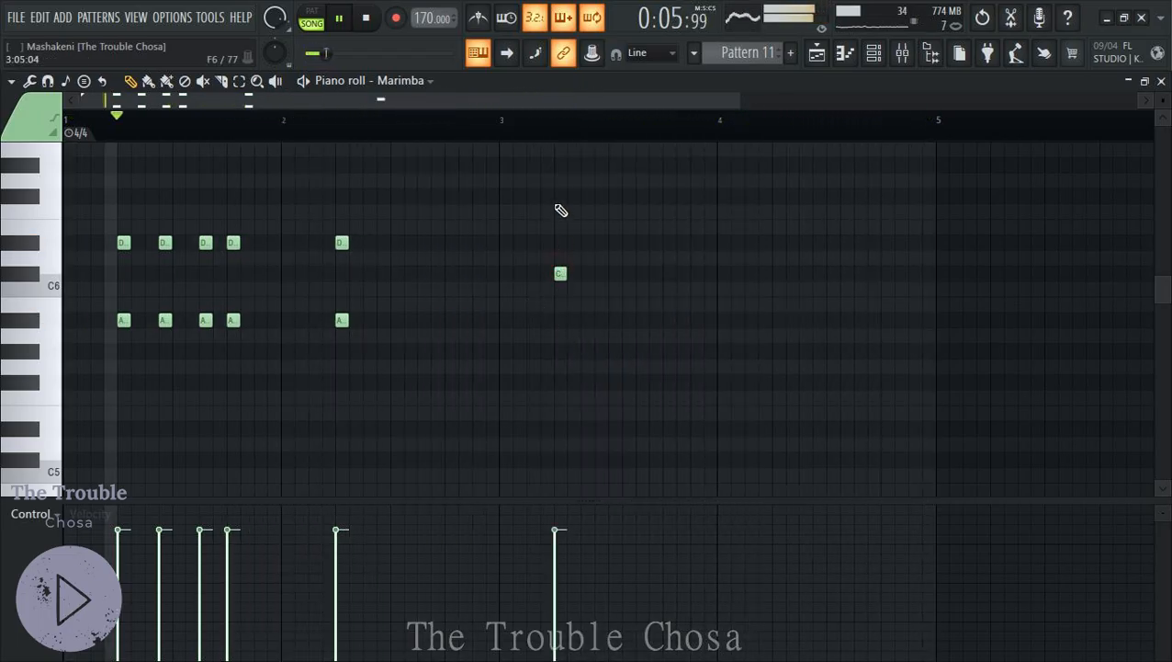
{"action": "left_click", "coordinate": [600, 195]}
{"action": "left_click", "coordinate": [601, 273]}
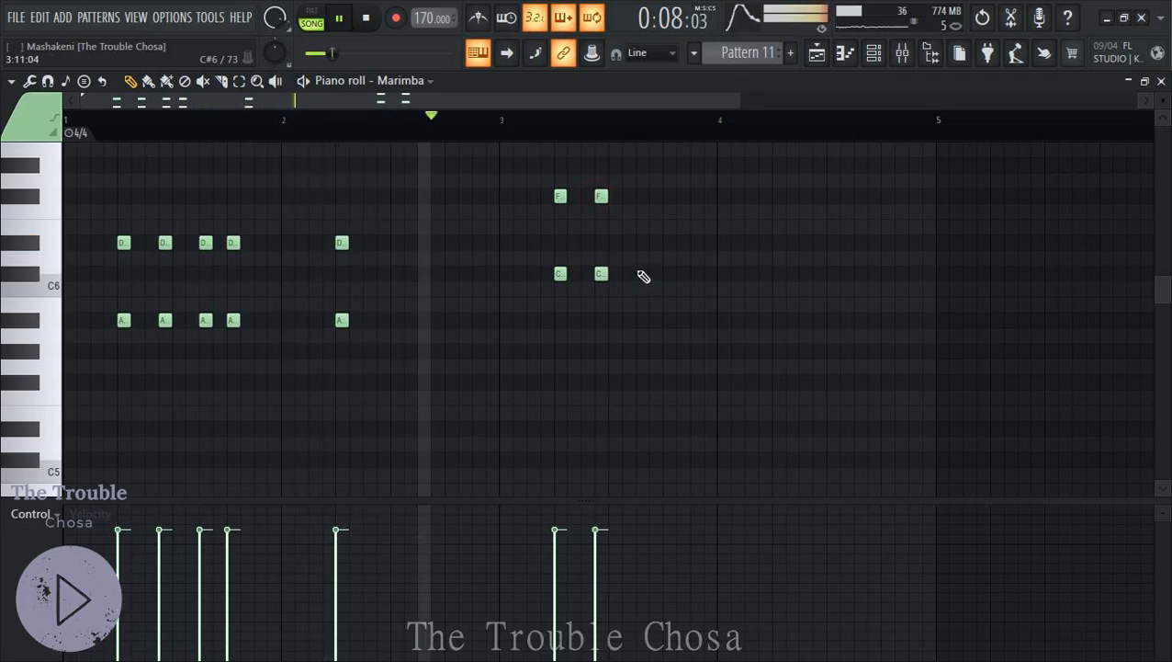
{"action": "left_click", "coordinate": [642, 272]}
{"action": "left_click", "coordinate": [641, 196]}
{"action": "left_click", "coordinate": [668, 195]}
{"action": "left_click", "coordinate": [668, 273]}
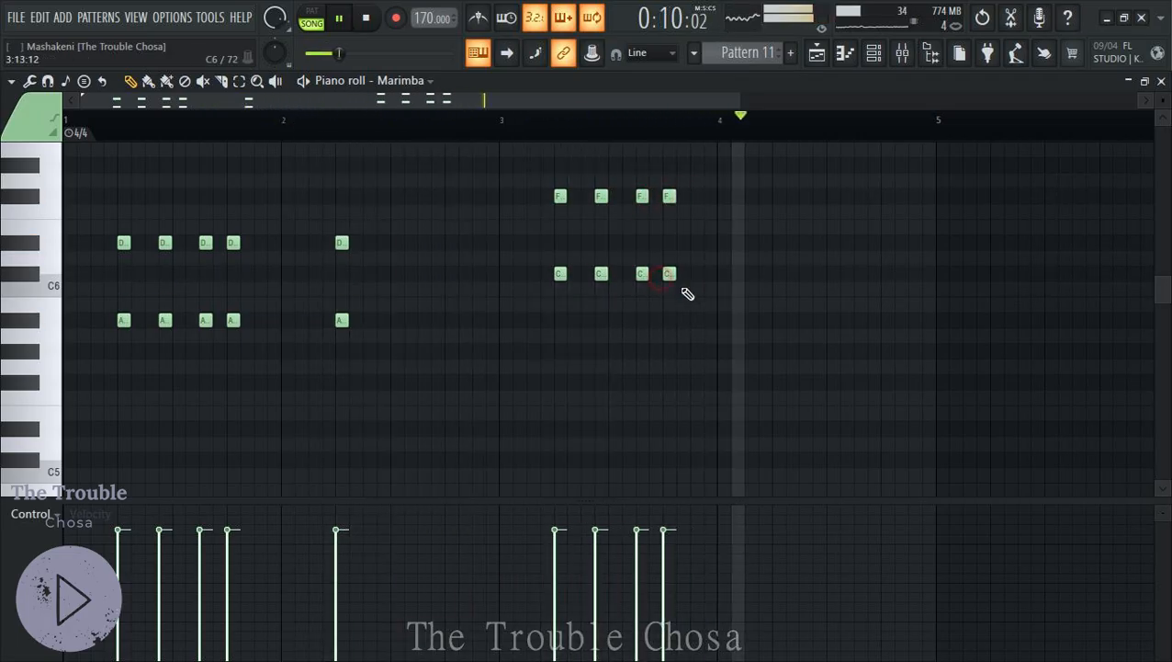
{"action": "left_click", "coordinate": [777, 350]}
{"action": "left_click", "coordinate": [778, 272]}
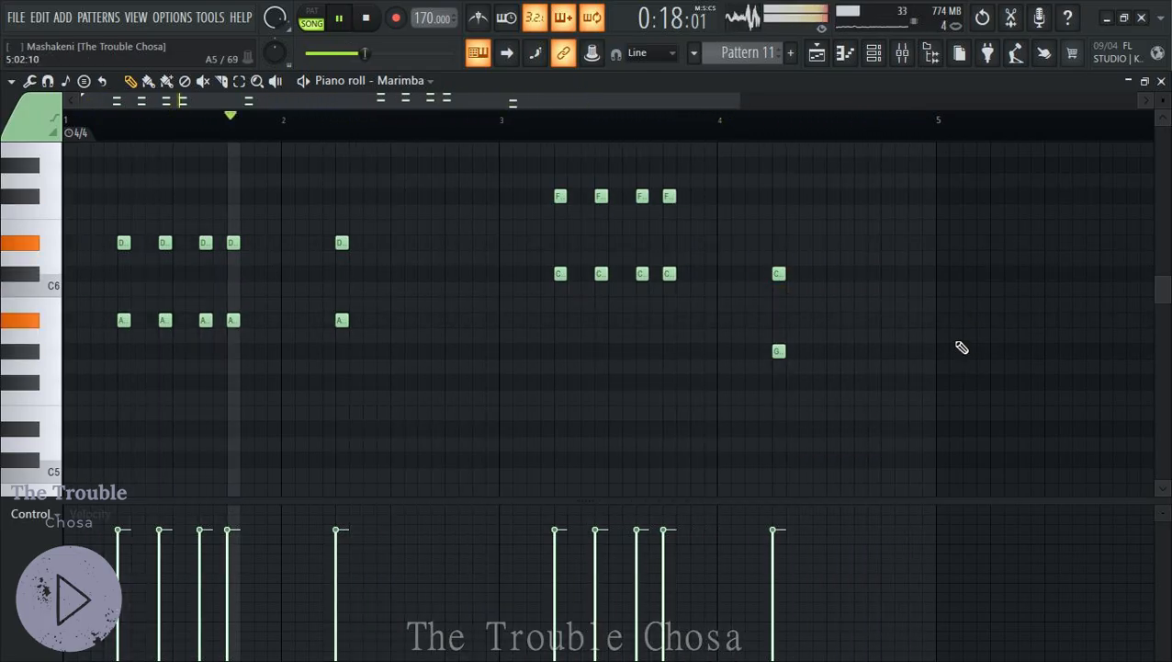
Try the Marimba notes one octave higher, restore their pitch, and close the piano roll
{"action": "scroll", "coordinate": [962, 347], "scroll_direction": "down", "scroll_amount": 1}
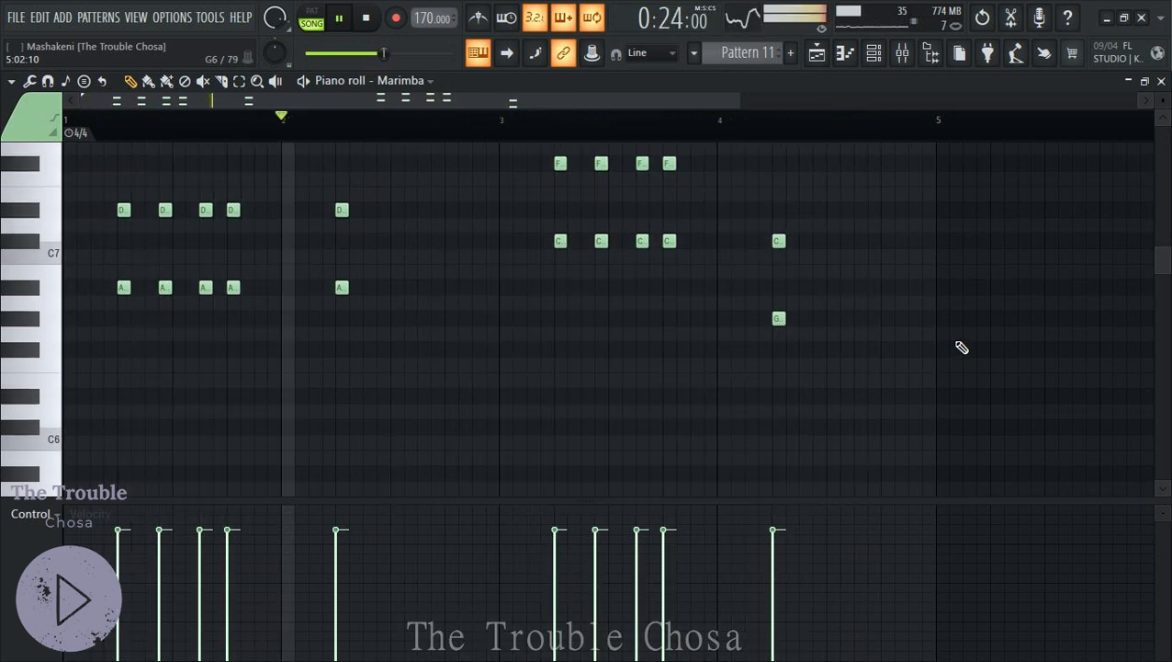
{"action": "scroll", "coordinate": [962, 347], "scroll_direction": "up", "scroll_amount": 5}
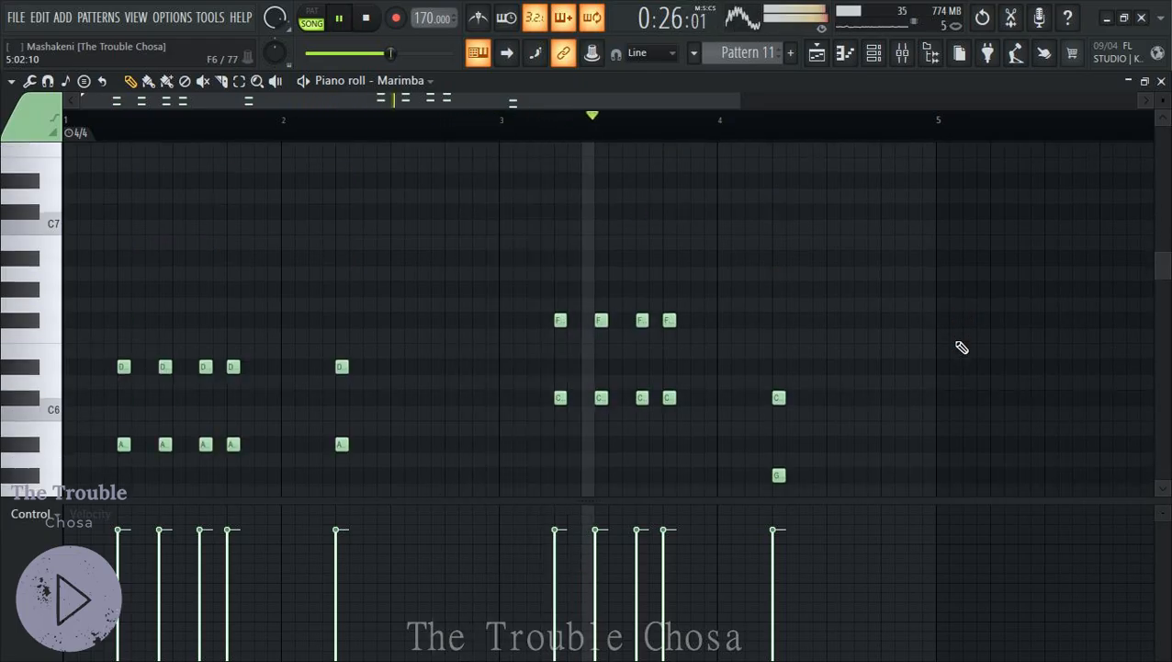
{"action": "left_click", "coordinate": [1161, 81]}
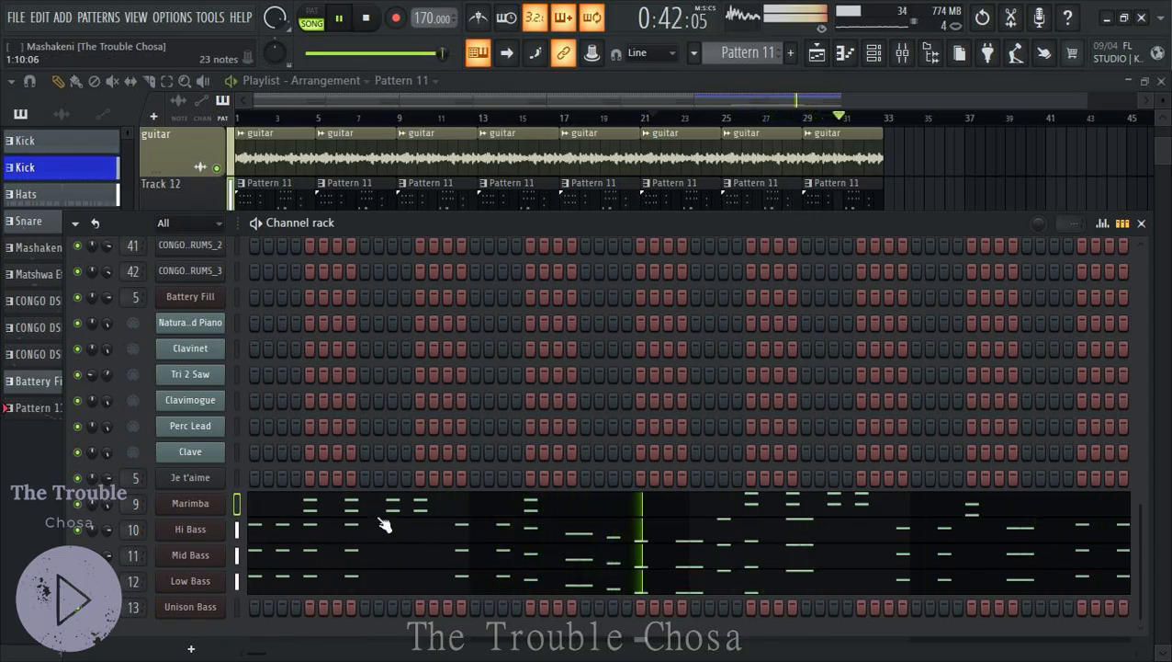
Open the Clavinet channel's piano roll in Pattern 11
{"action": "right_click", "coordinate": [218, 349]}
{"action": "left_click", "coordinate": [244, 347]}
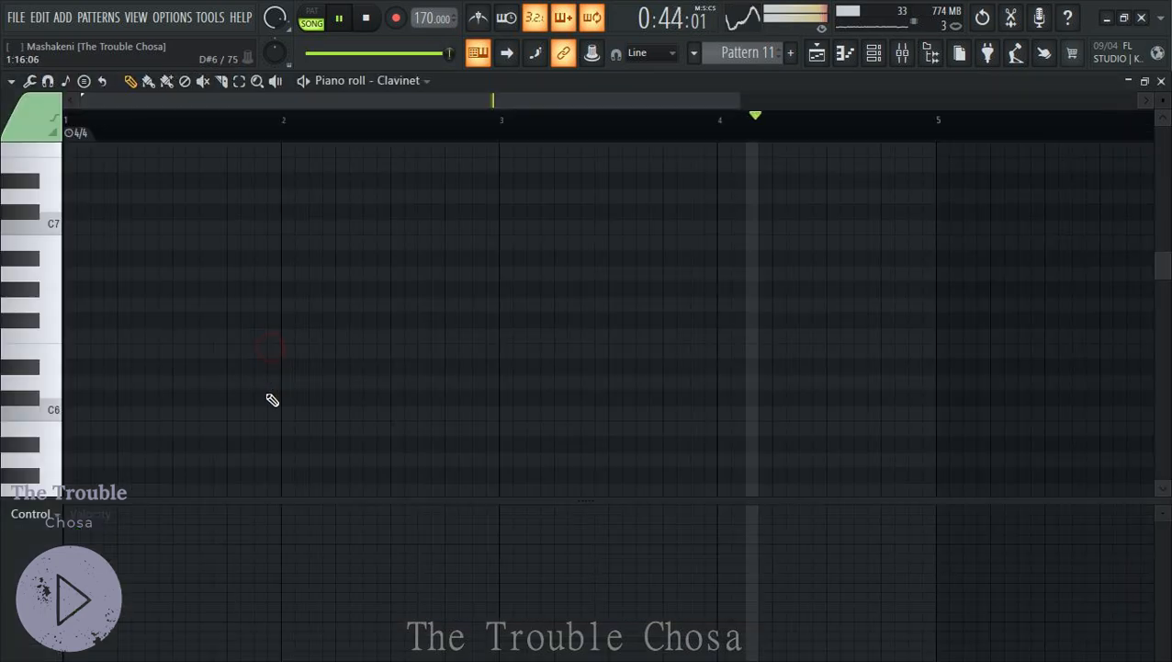
{"action": "left_click", "coordinate": [163, 367]}
{"action": "left_click_drag", "start_coordinate": [166, 367], "coordinate": [151, 367]}
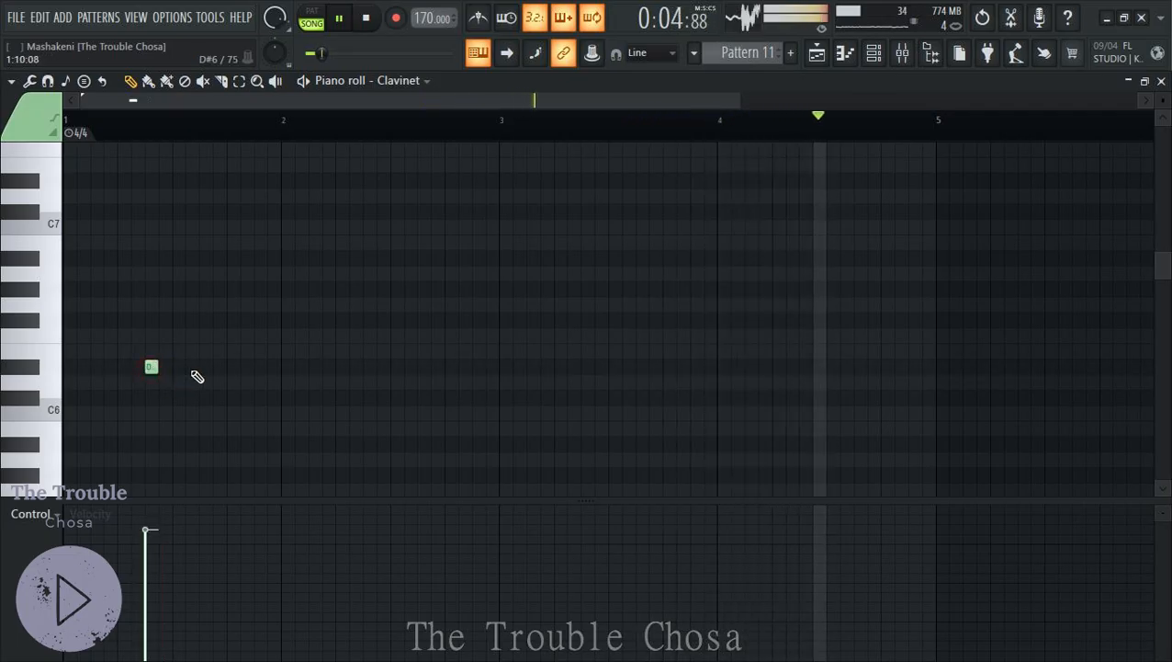
{"action": "right_click", "coordinate": [152, 367]}
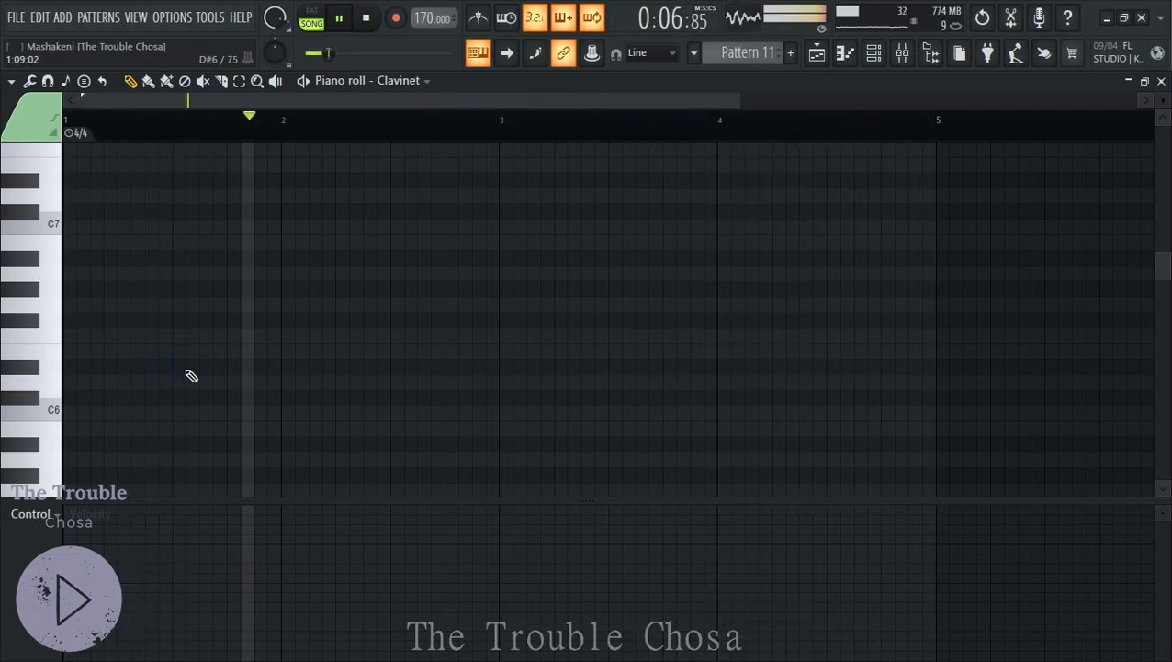
Place A#5 and D#6 note pairs on steps 11 and 13 of bar 1
{"action": "left_click", "coordinate": [204, 369]}
{"action": "left_click_drag", "start_coordinate": [201, 365], "coordinate": [207, 445]}
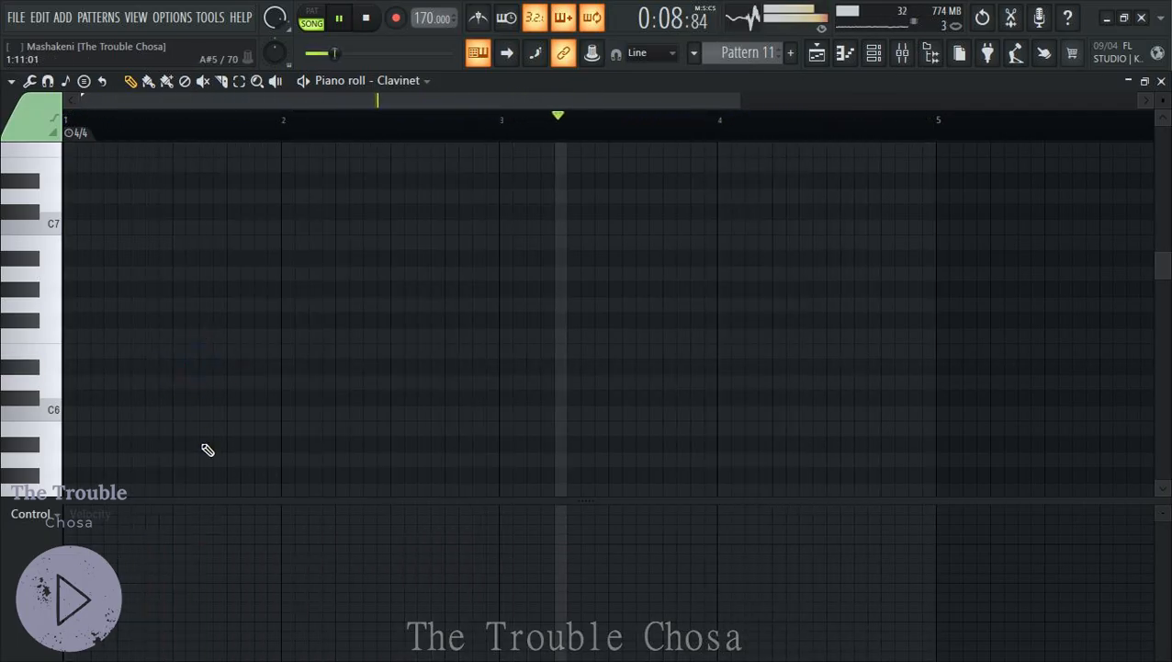
{"action": "scroll", "coordinate": [212, 359], "scroll_direction": "down", "scroll_amount": 1}
{"action": "left_click", "coordinate": [207, 321]}
{"action": "left_click", "coordinate": [234, 320]}
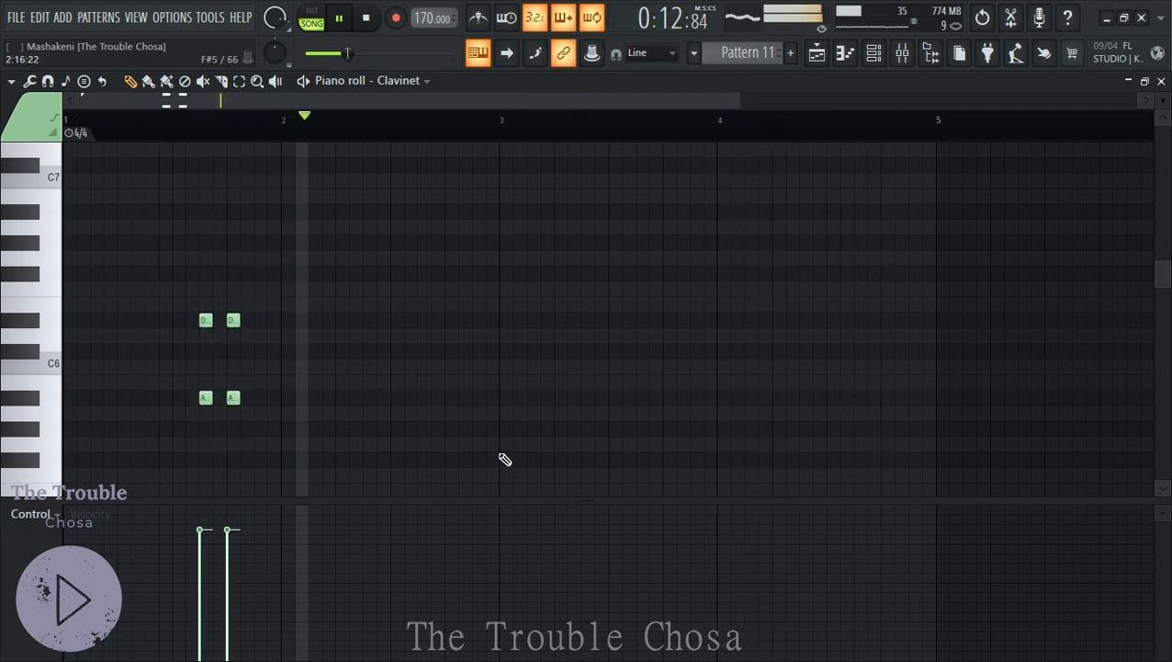
Place C#6 and F#6 note pairs on steps 11 and 13 of bar 3
{"action": "left_click", "coordinate": [641, 351]}
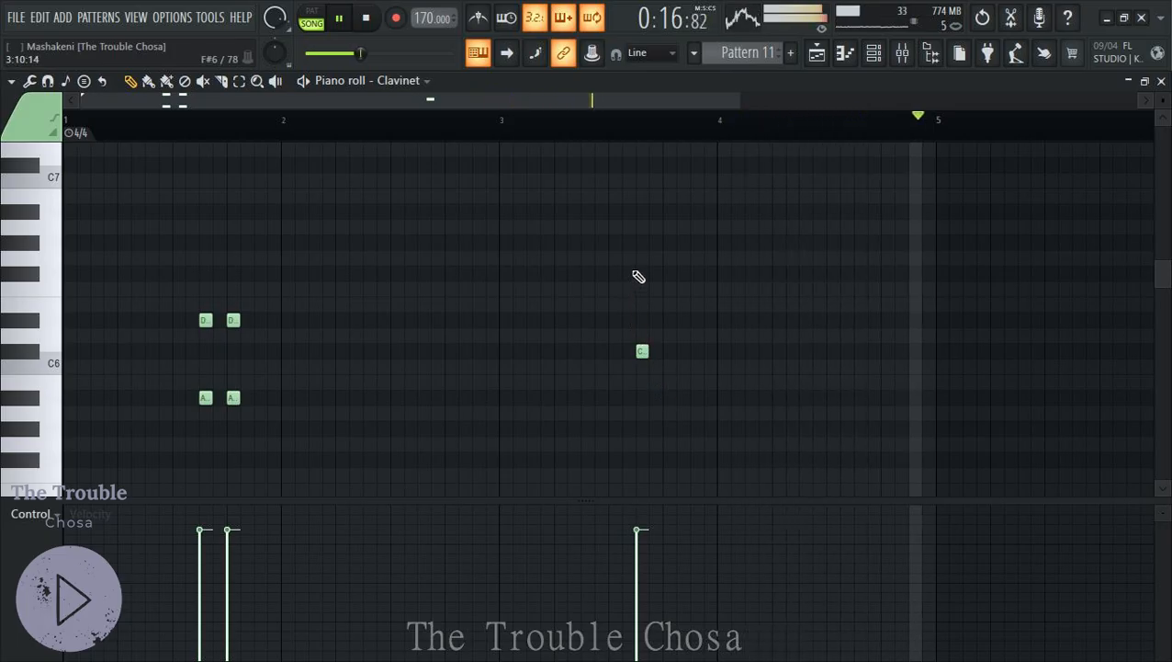
{"action": "left_click", "coordinate": [668, 273]}
{"action": "left_click", "coordinate": [668, 351]}
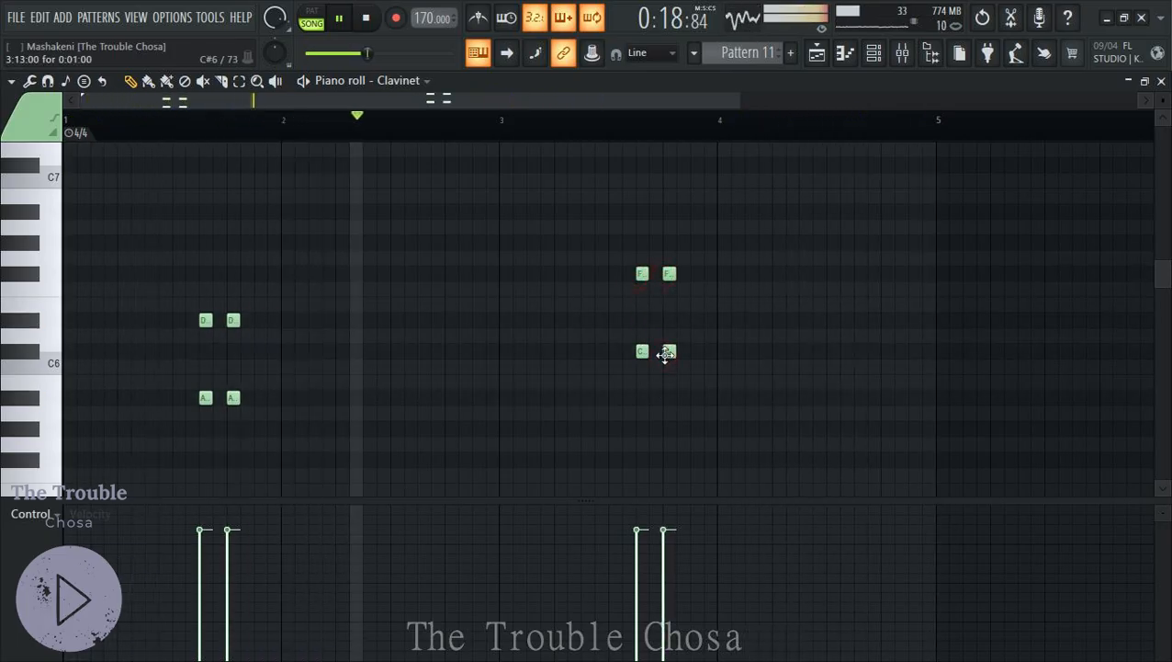
Shorten all Clavinet notes slightly with snapping set to none, restore Line snapping, and save the project
{"action": "key", "text": "ctrl+a"}
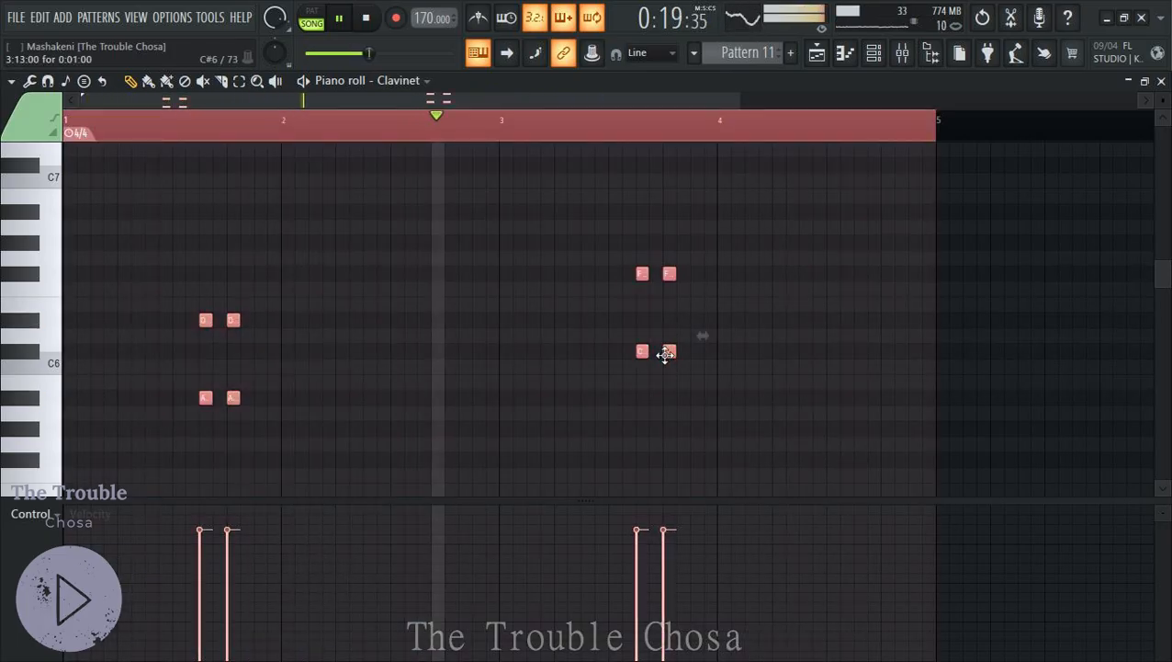
{"action": "left_click", "coordinate": [641, 53]}
{"action": "left_click", "coordinate": [643, 110]}
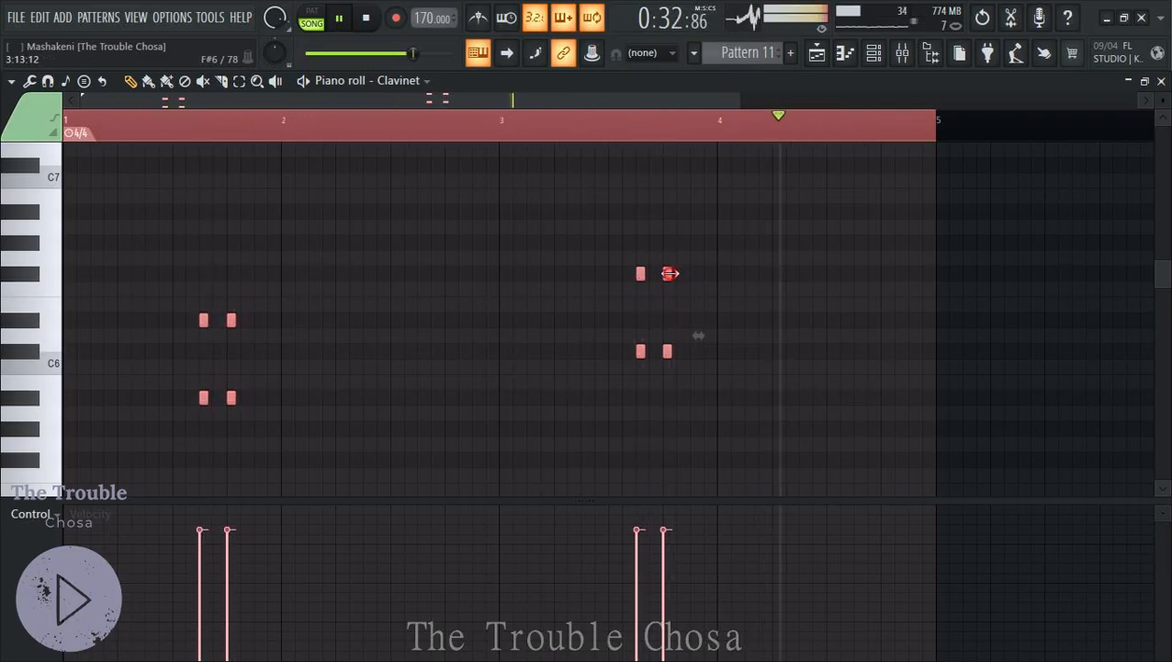
{"action": "left_click", "coordinate": [653, 55]}
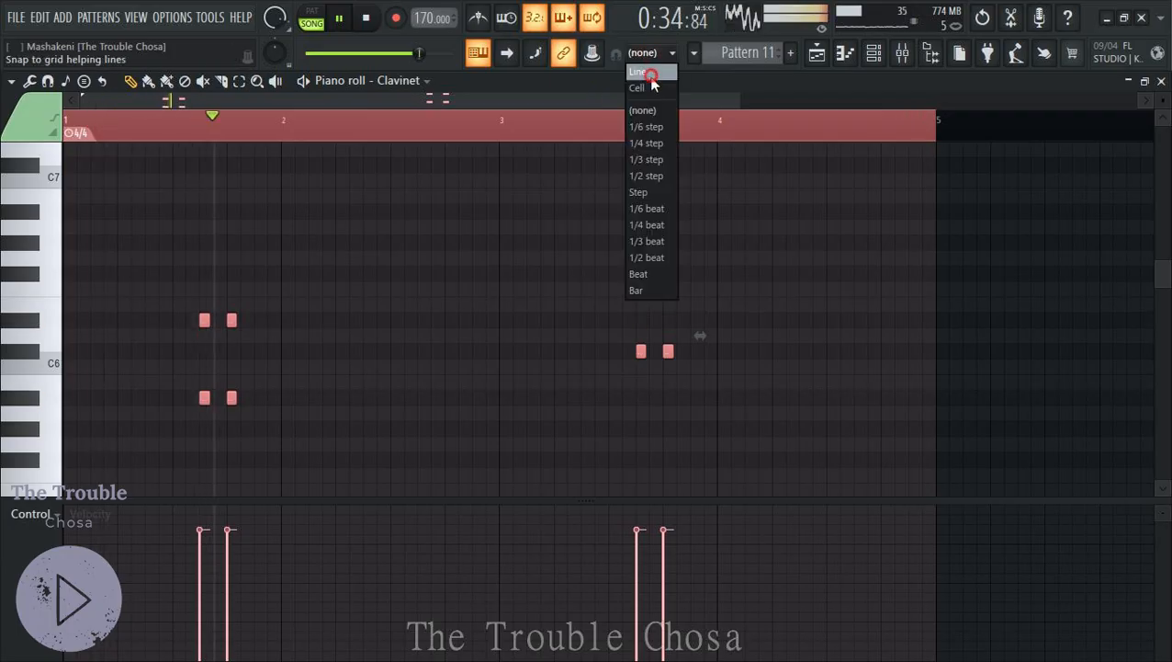
{"action": "left_click", "coordinate": [643, 79]}
{"action": "left_click", "coordinate": [1162, 80]}
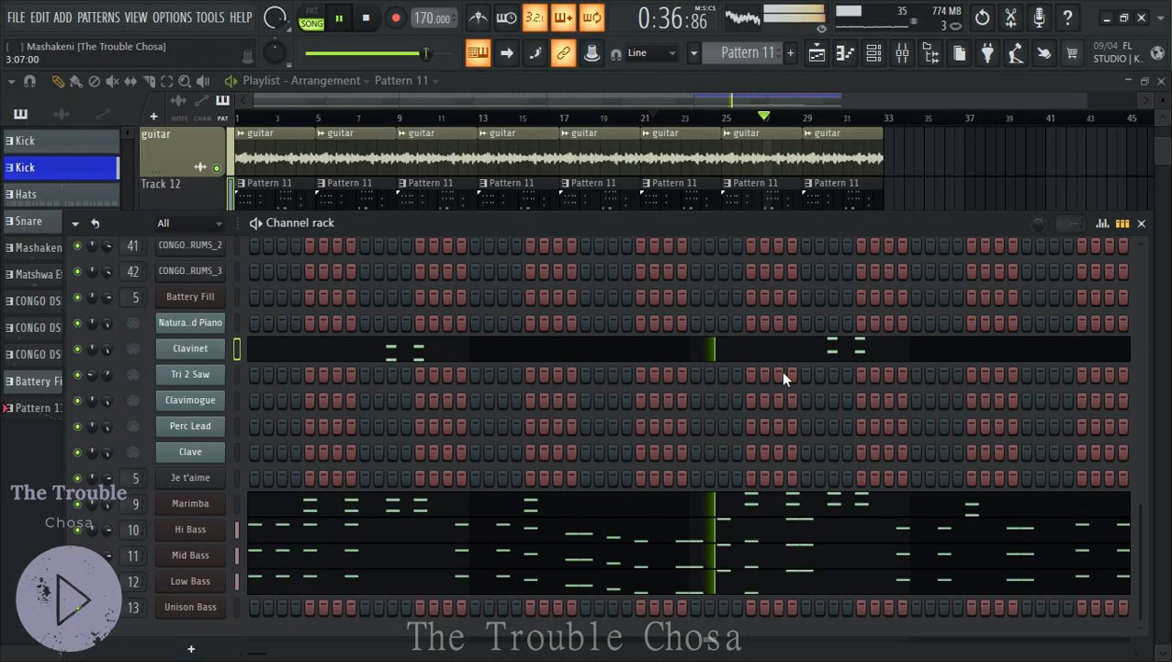
{"action": "key", "text": "ctrl+s"}
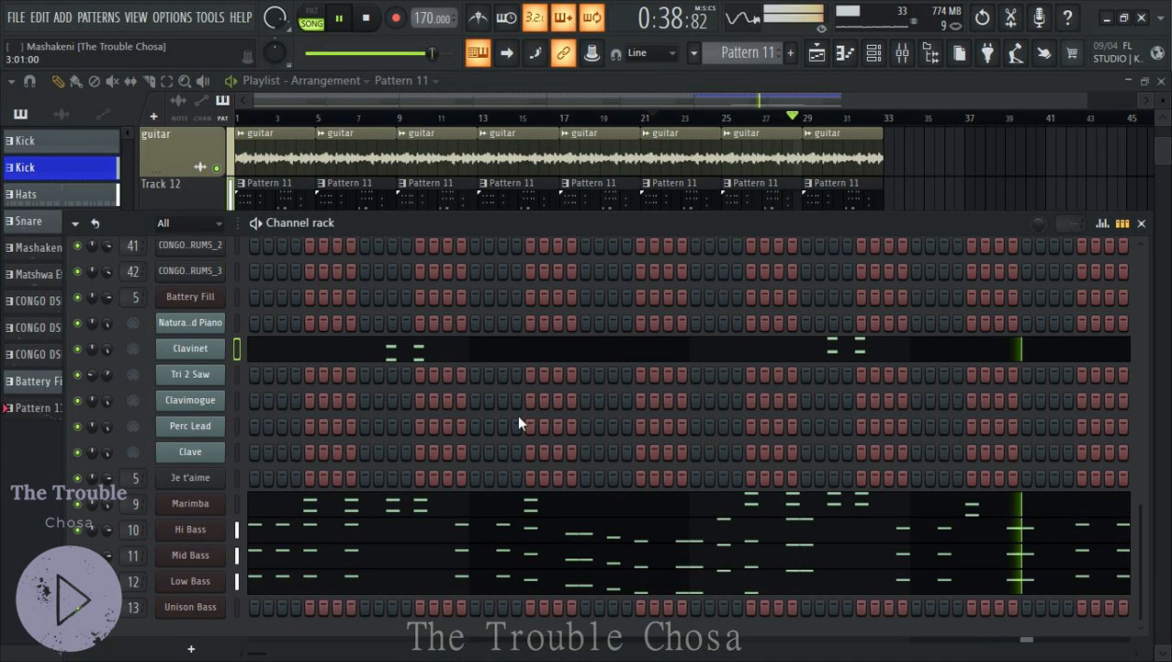
Set the Clavinet channel's volume to 100% and review its notes in the piano roll
{"action": "right_click", "coordinate": [109, 348]}
{"action": "left_click", "coordinate": [134, 361]}
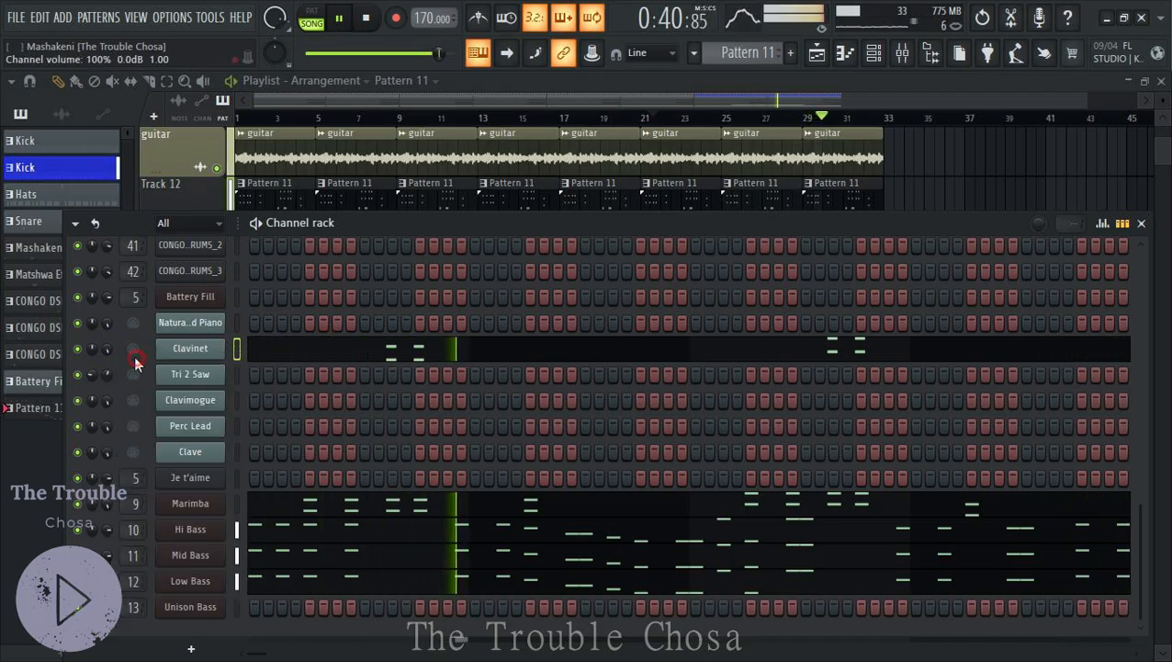
{"action": "left_click", "coordinate": [351, 361]}
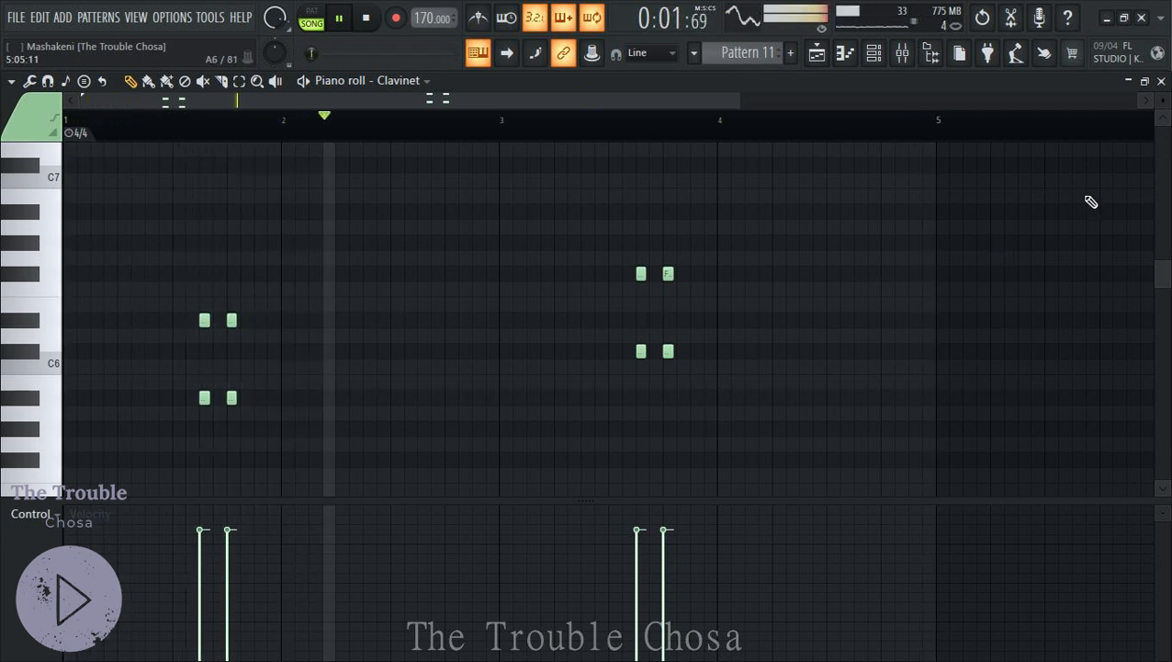
{"action": "left_click", "coordinate": [1161, 81]}
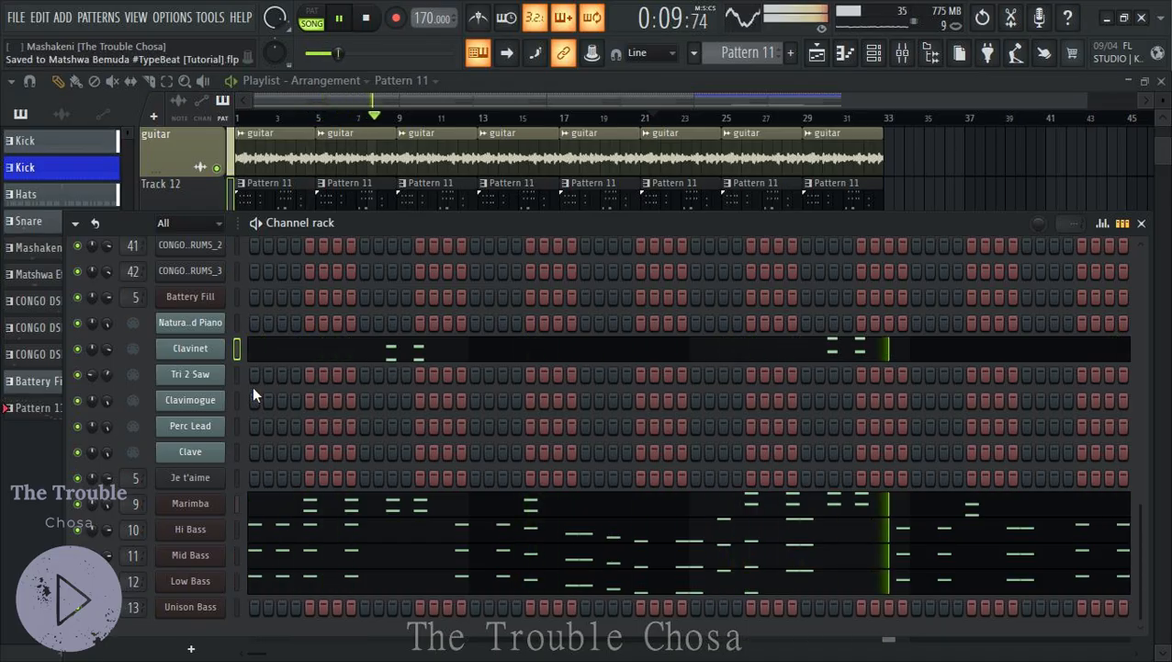
Open the Natural Grand Piano's piano roll and place A#4 and D#5 pairs on steps 5 and 8 of bar 1
{"action": "right_click", "coordinate": [197, 327]}
{"action": "left_click", "coordinate": [253, 321]}
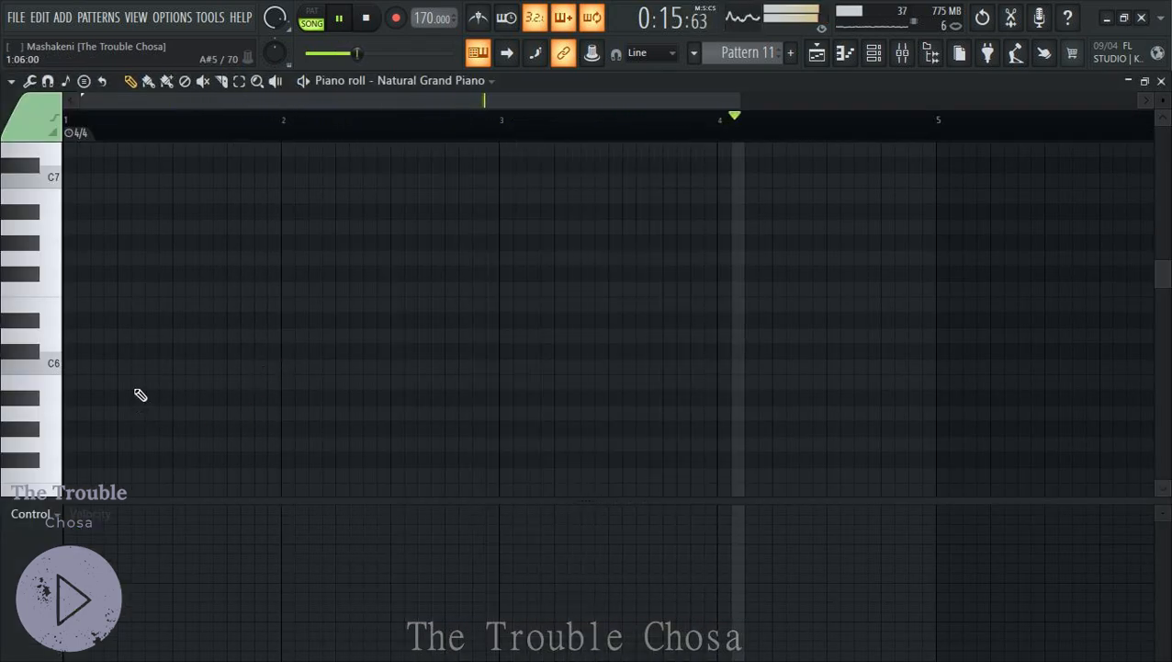
{"action": "scroll", "coordinate": [141, 394], "scroll_direction": "down", "scroll_amount": 5}
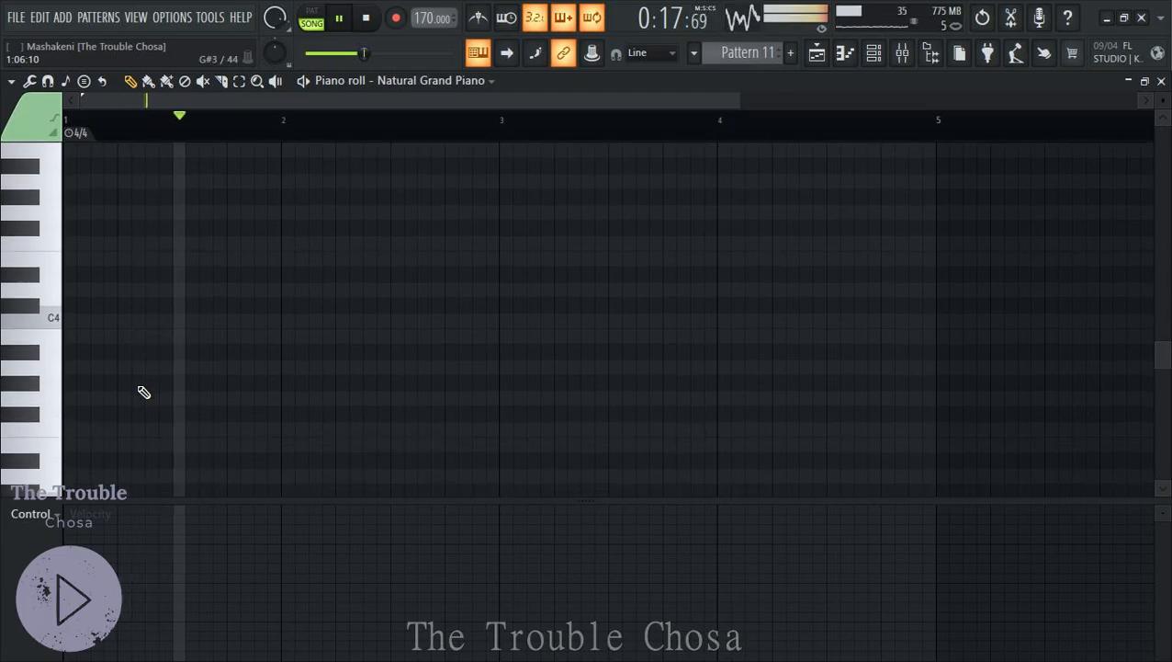
{"action": "scroll", "coordinate": [143, 393], "scroll_direction": "up", "scroll_amount": 2}
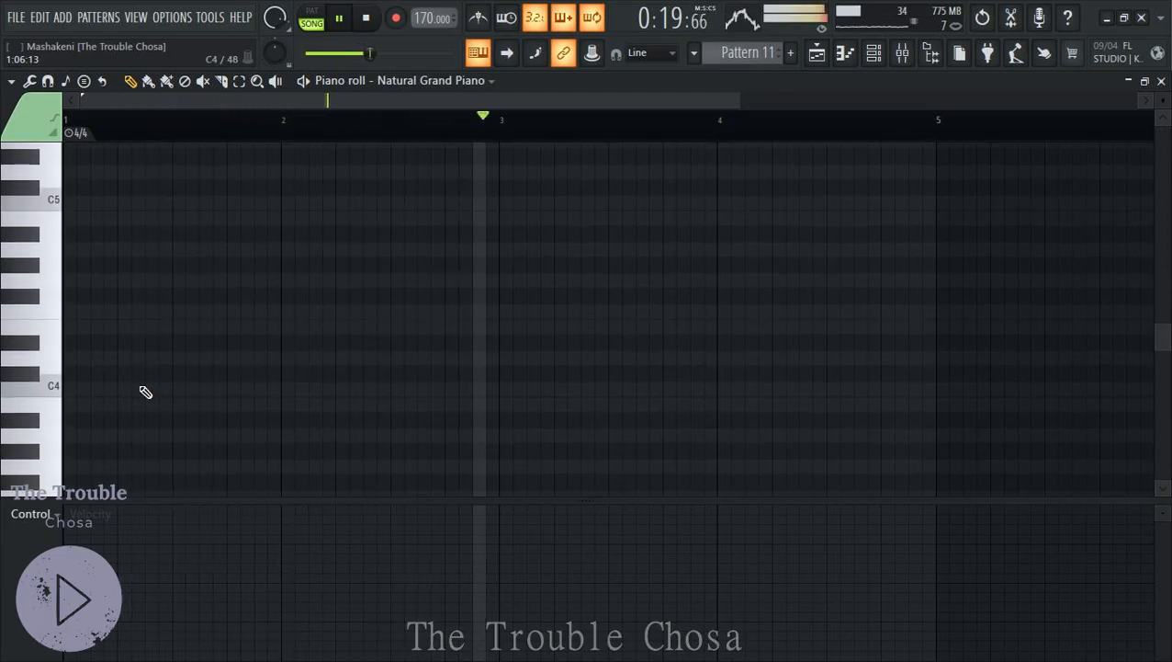
{"action": "scroll", "coordinate": [145, 392], "scroll_direction": "up", "scroll_amount": 2}
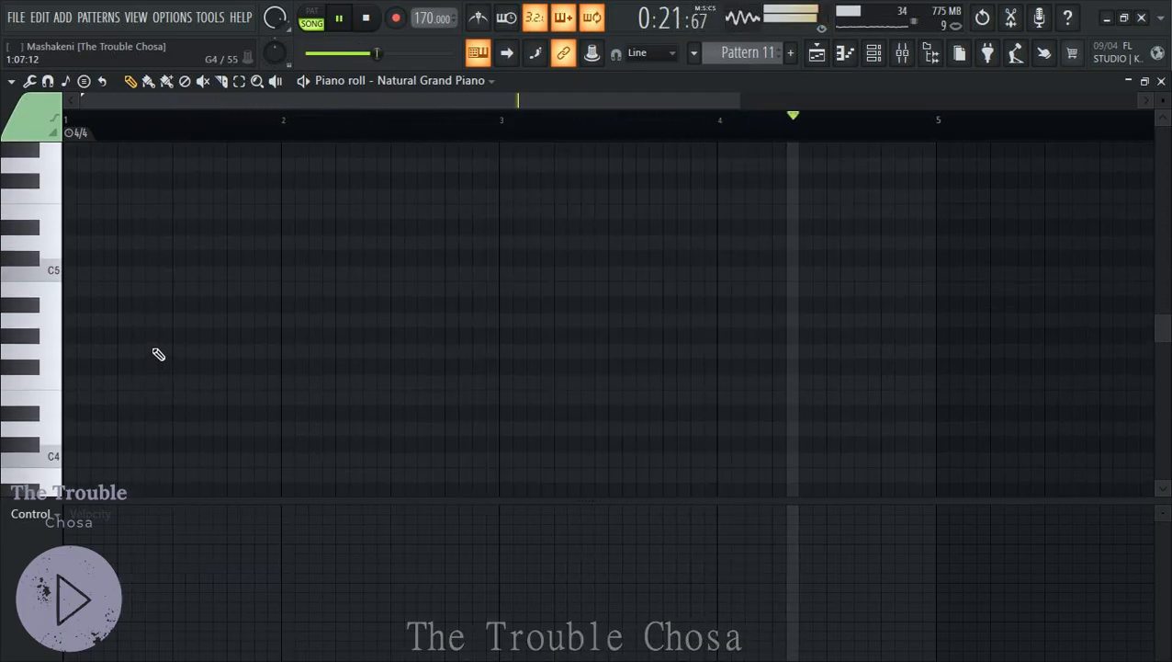
{"action": "left_click", "coordinate": [122, 228]}
{"action": "left_click", "coordinate": [164, 228]}
{"action": "left_click", "coordinate": [122, 302]}
{"action": "left_click", "coordinate": [163, 304]}
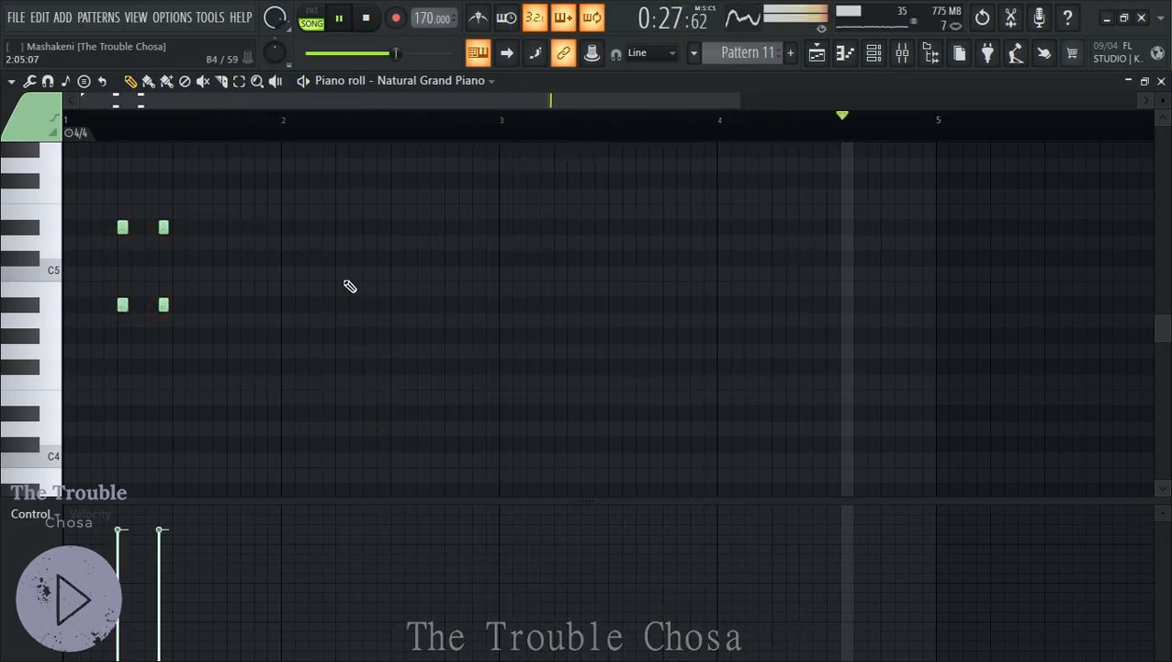
Repeat the A#4 and D#5 piano pairs on steps 5 and 8 of bar 2
{"action": "left_click", "coordinate": [340, 227]}
{"action": "left_click", "coordinate": [340, 304]}
{"action": "left_click", "coordinate": [381, 304]}
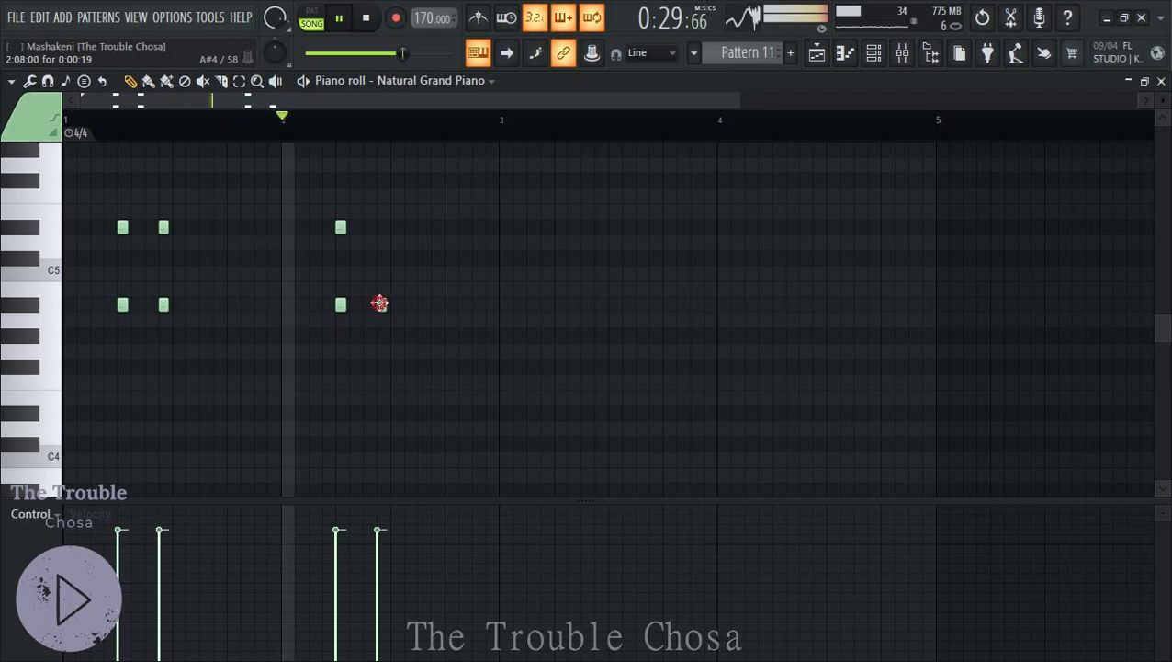
{"action": "left_click", "coordinate": [381, 226]}
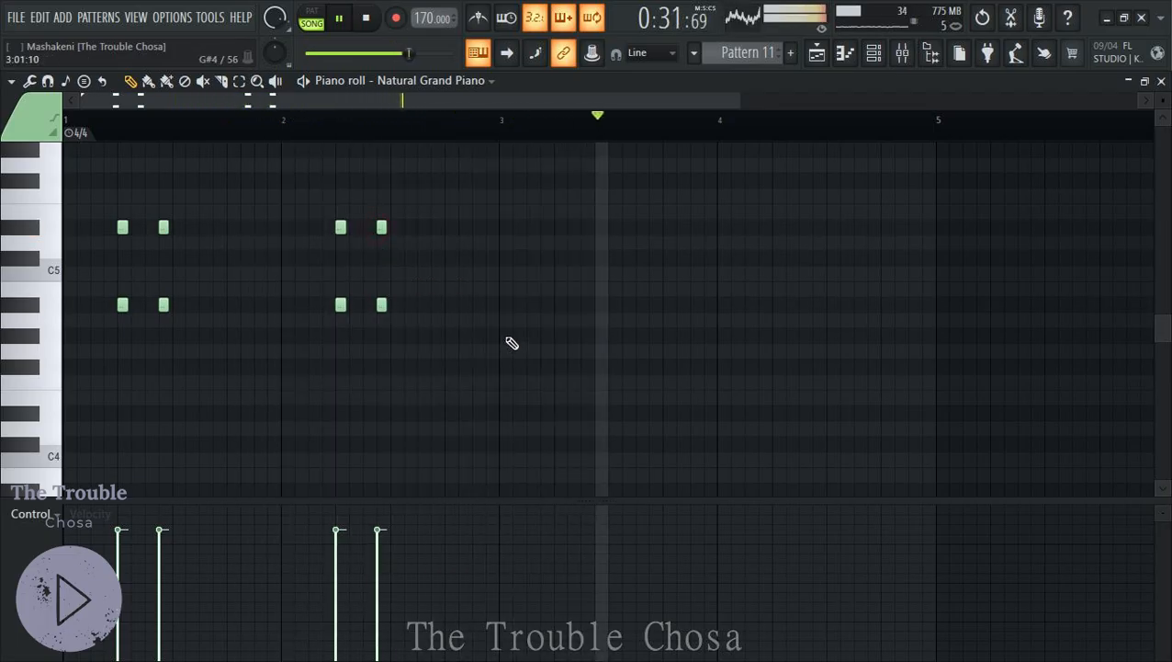
Add C#5 and F#5 pairs on steps 5 and 8 of bar 3, and G#4 and C#5 pairs on steps 5 and 8 of bar 4
{"action": "left_click", "coordinate": [559, 257]}
{"action": "left_click", "coordinate": [559, 180]}
{"action": "left_click", "coordinate": [599, 180]}
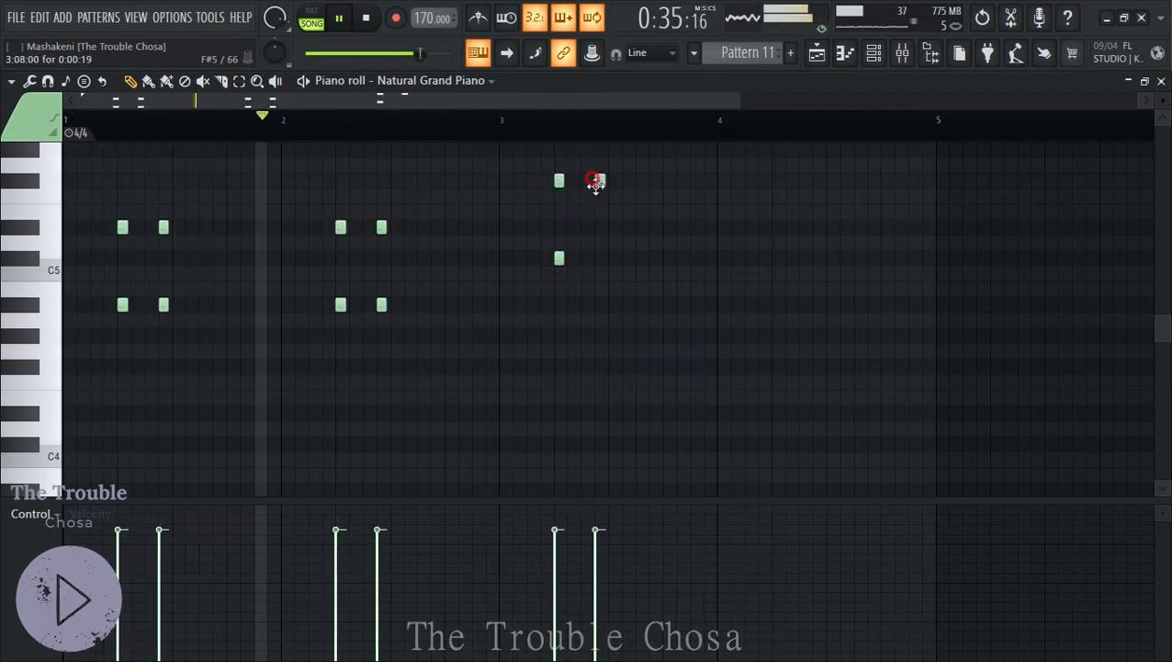
{"action": "left_click", "coordinate": [599, 257]}
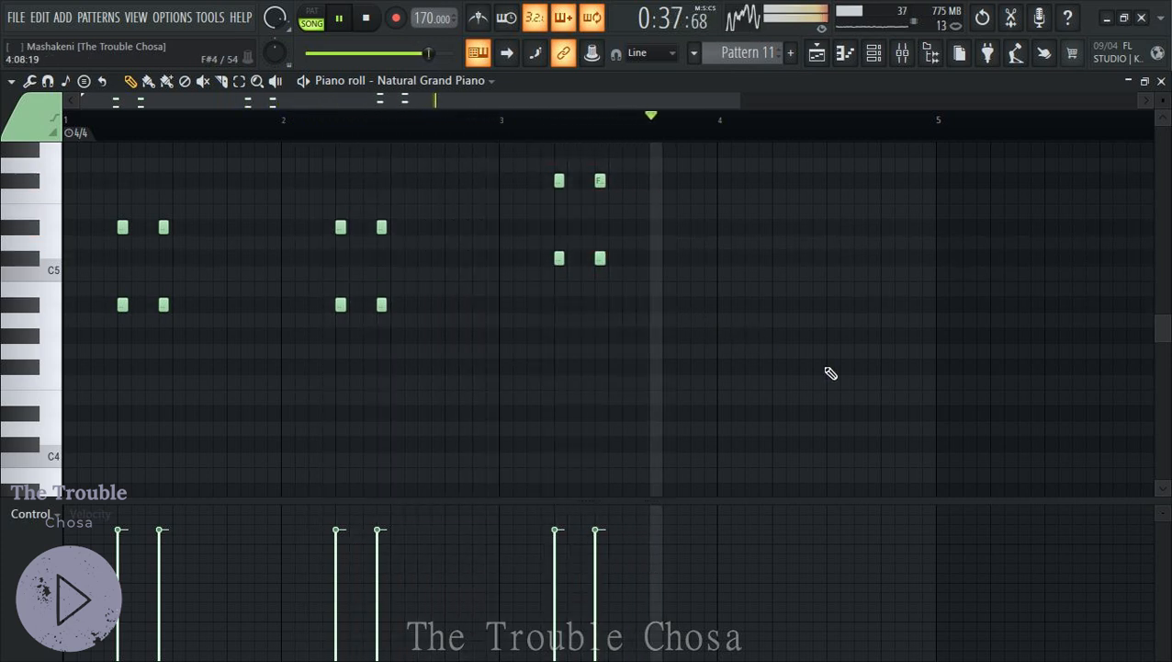
{"action": "left_click", "coordinate": [778, 334]}
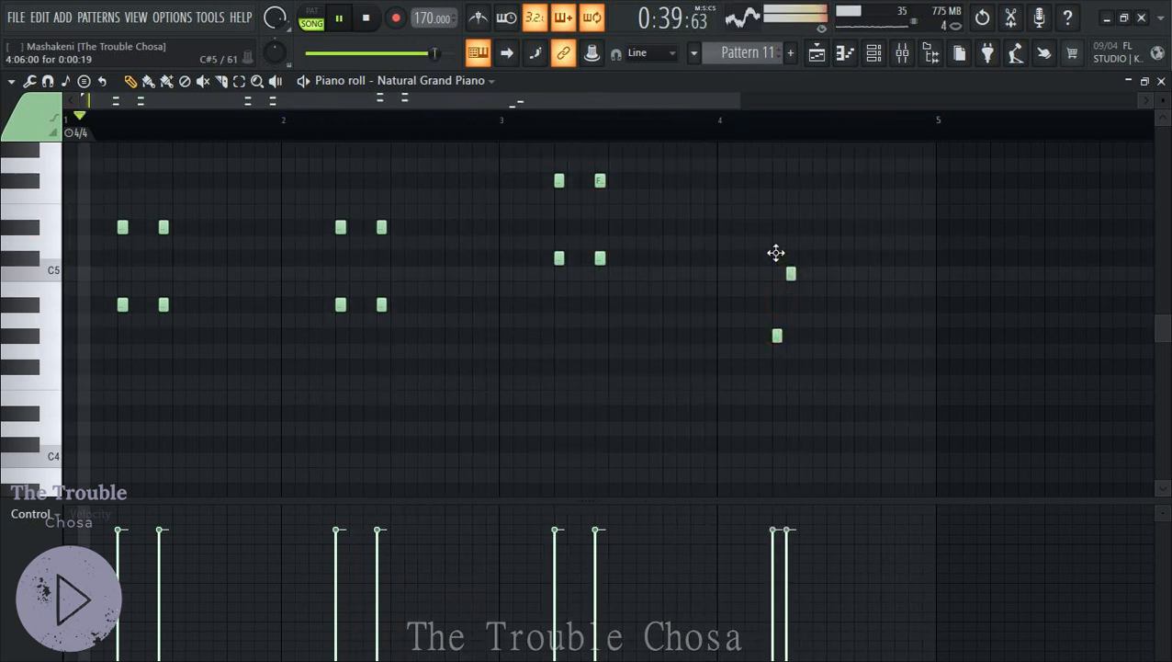
{"action": "left_click", "coordinate": [778, 256]}
{"action": "left_click", "coordinate": [815, 259]}
{"action": "left_click", "coordinate": [816, 335]}
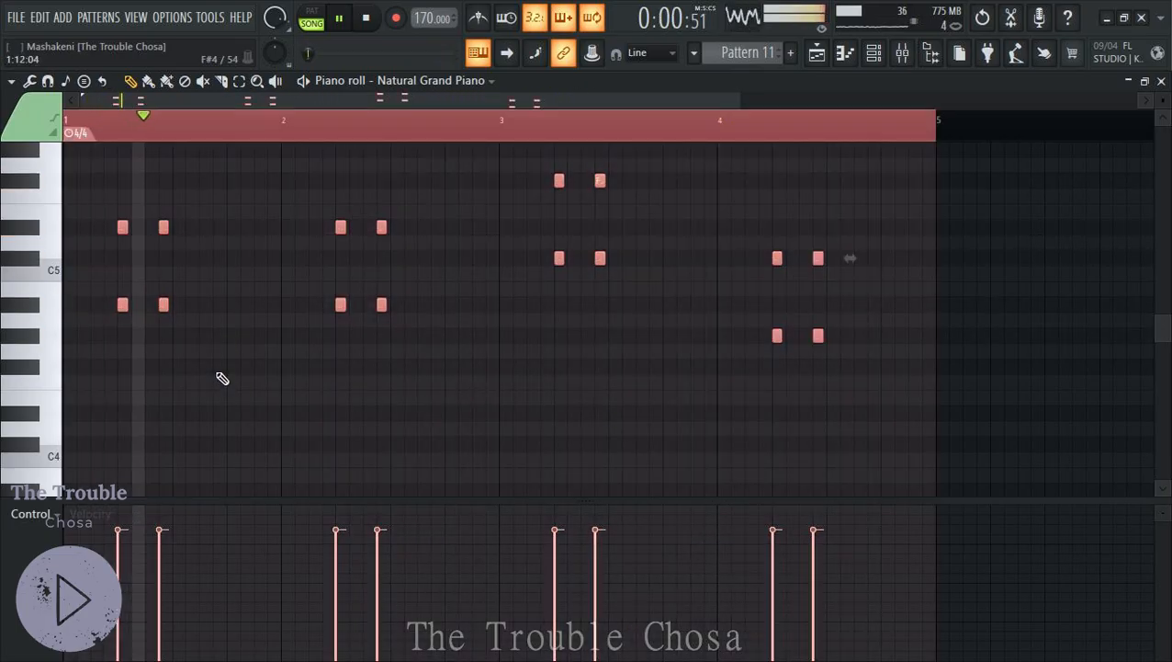
Lengthen all the piano notes to about 1.5 steps with snapping set to none, and restore Line snapping
{"action": "left_click", "coordinate": [660, 53]}
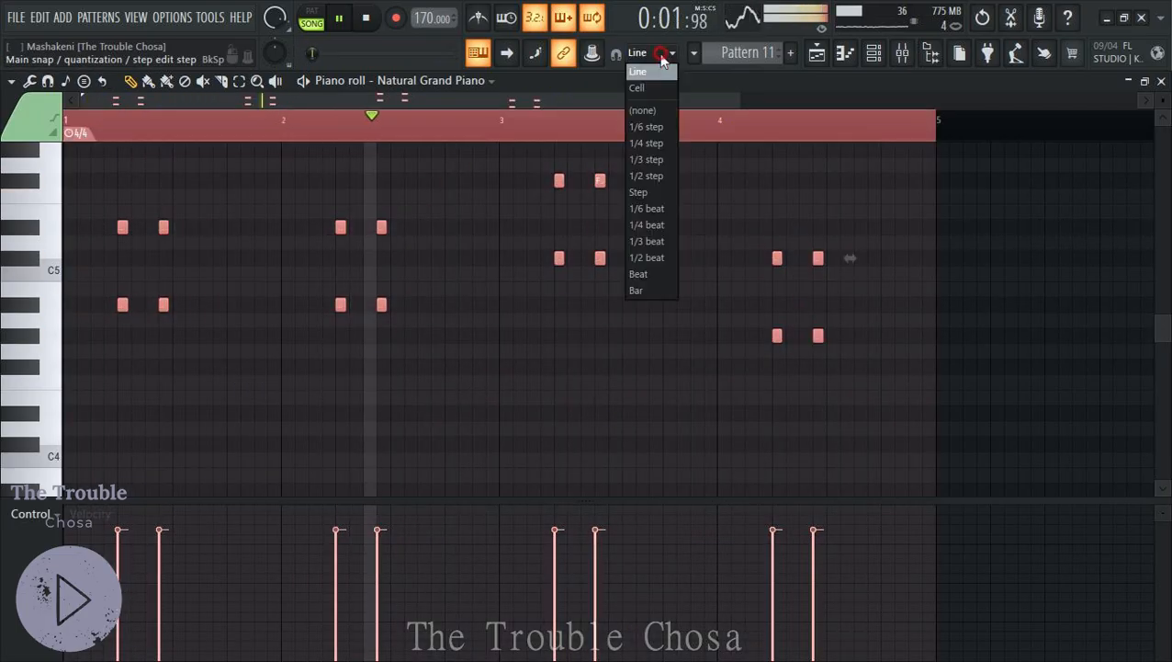
{"action": "left_click", "coordinate": [655, 125]}
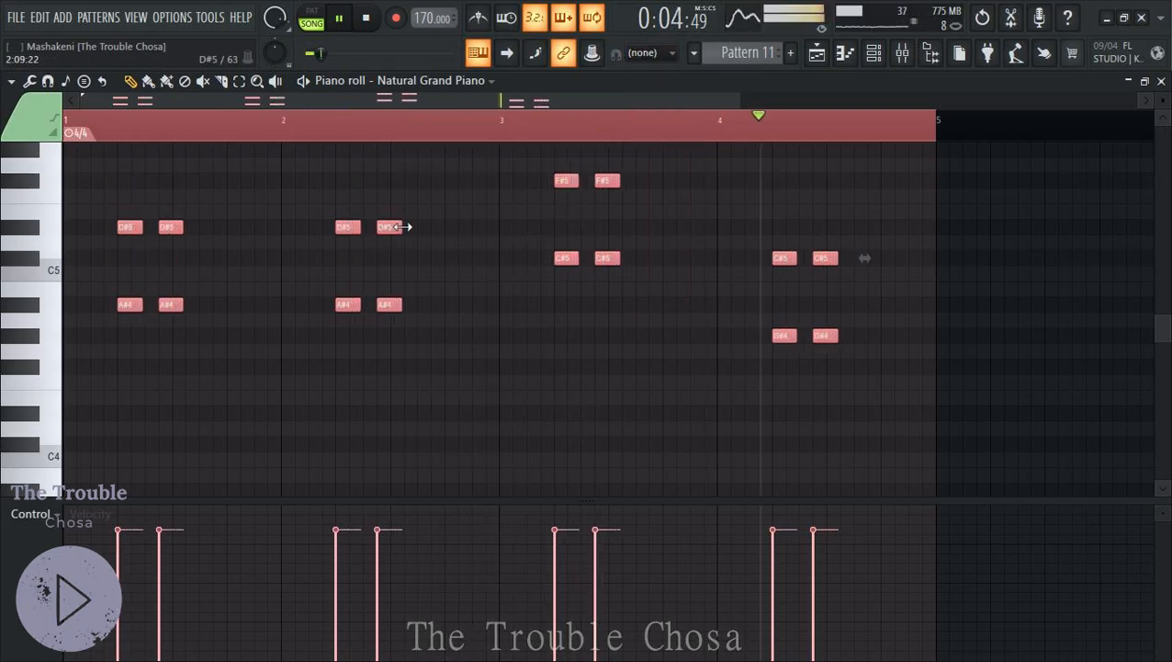
{"action": "left_click", "coordinate": [639, 74]}
{"action": "left_click", "coordinate": [599, 254]}
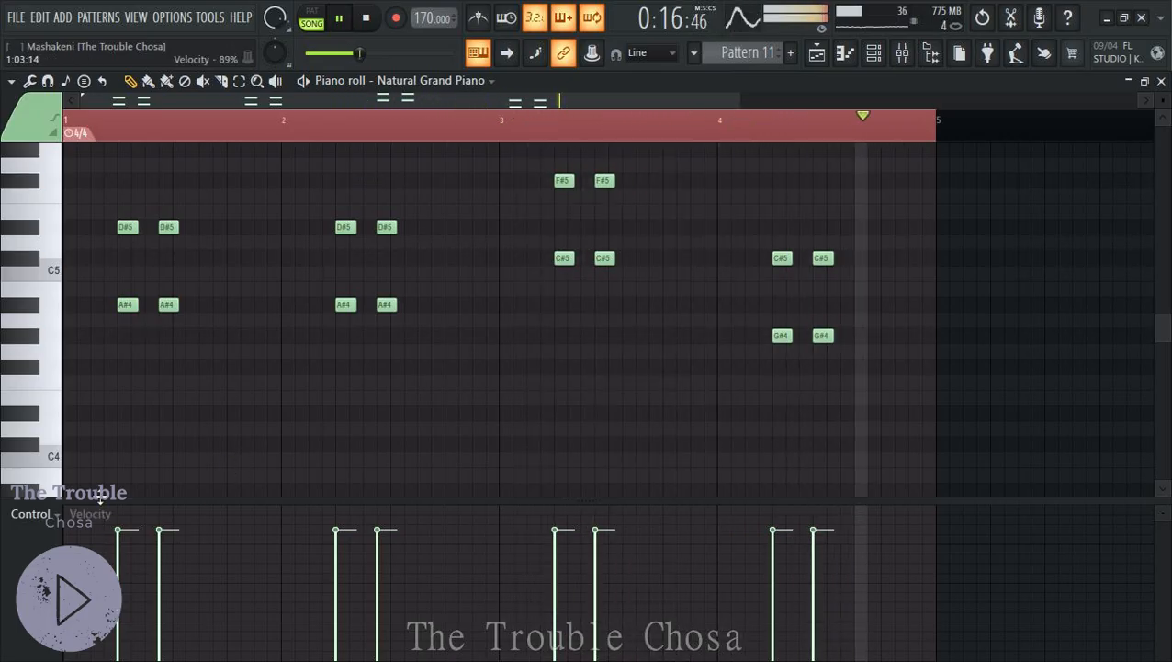
Add low piano notes on step 3 of each bar: D#4 in bars 1 and 2, F#4 in bar 3 and C#4 in bar 4
{"action": "left_click", "coordinate": [90, 413]}
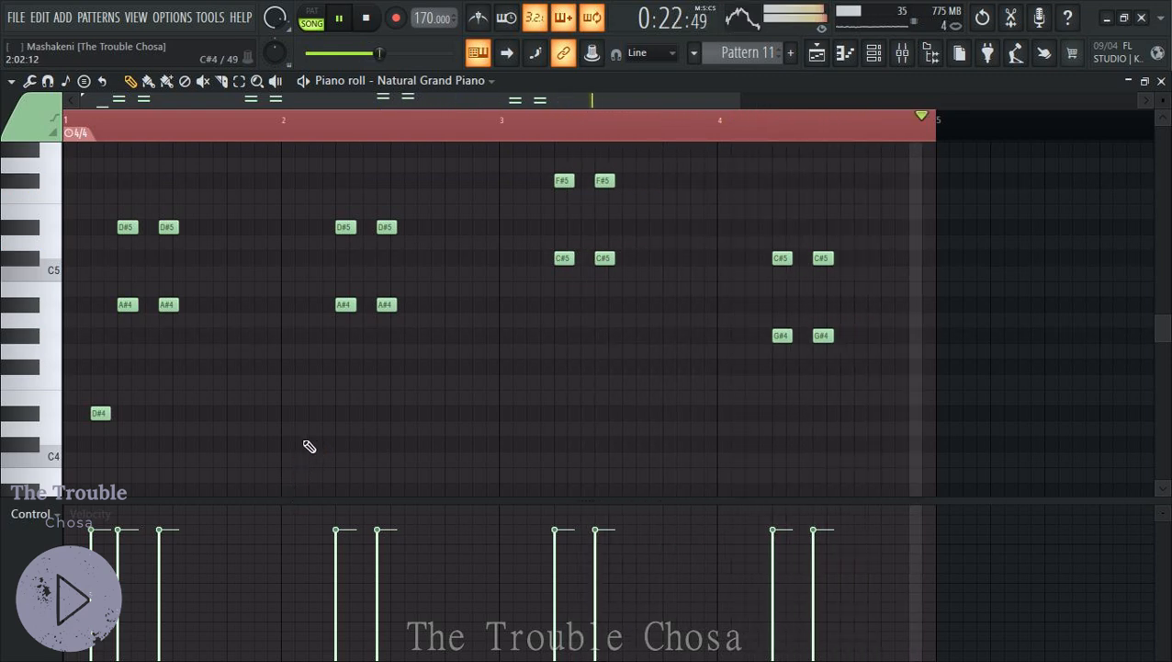
{"action": "left_click", "coordinate": [313, 413]}
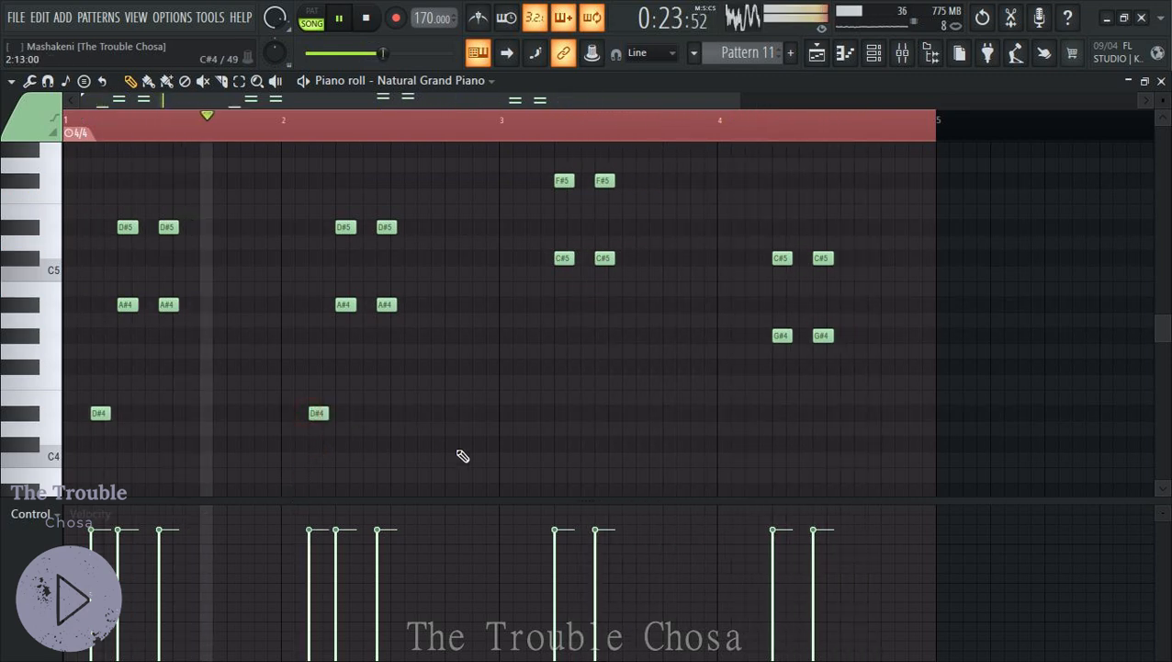
{"action": "left_click", "coordinate": [531, 367]}
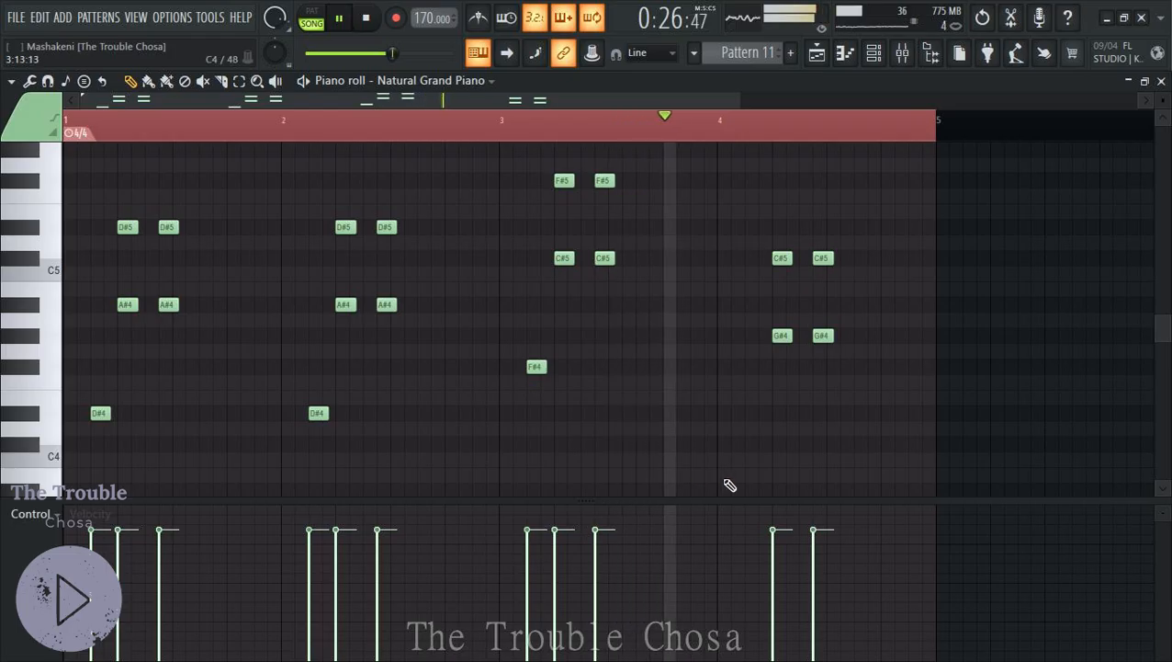
{"action": "left_click", "coordinate": [749, 444]}
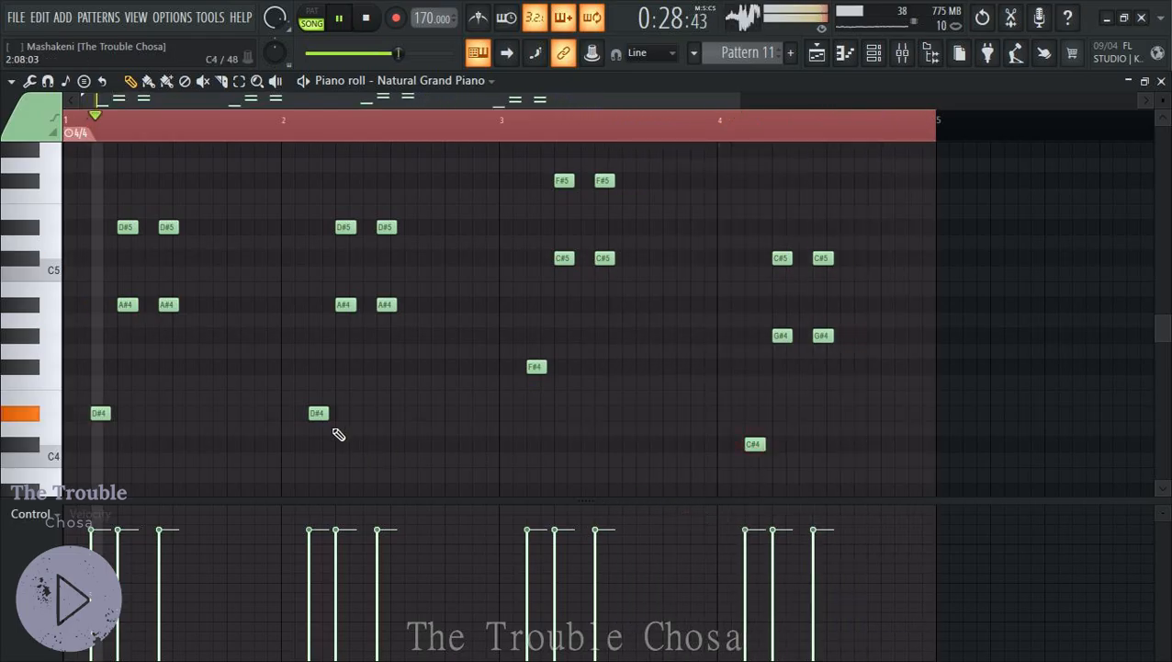
Try to lengthen the four low piano notes on step 3 of each bar to about two steps
{"action": "left_click", "coordinate": [239, 81]}
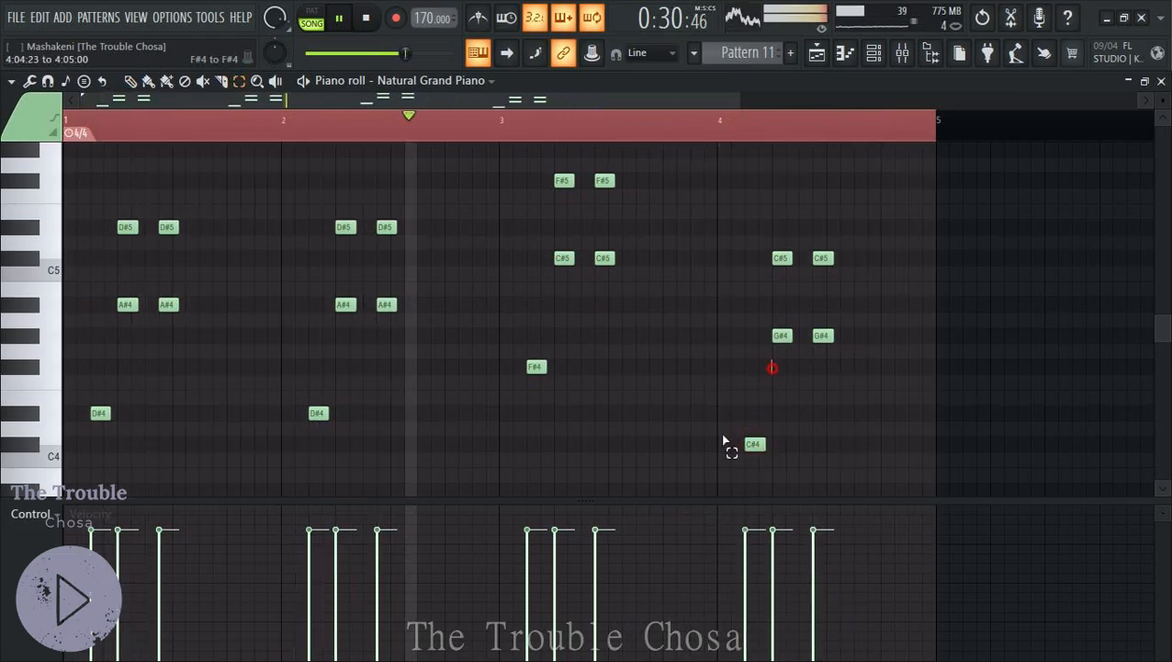
{"action": "left_click_drag", "start_coordinate": [772, 366], "coordinate": [13, 523]}
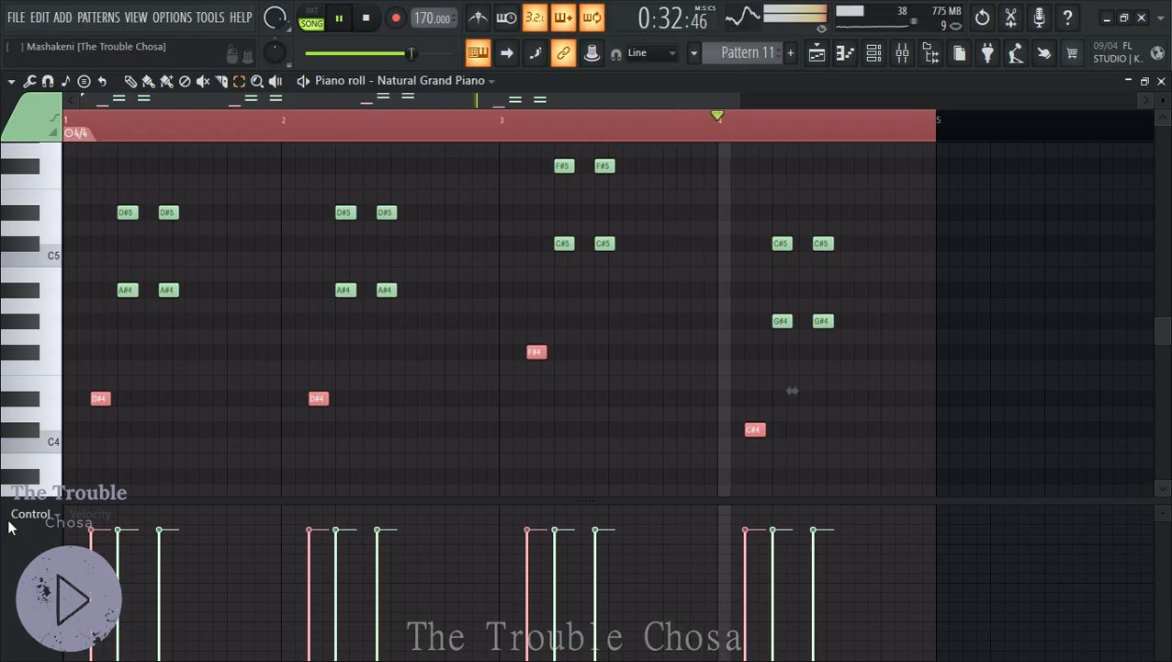
{"action": "key", "text": "ctrl+l"}
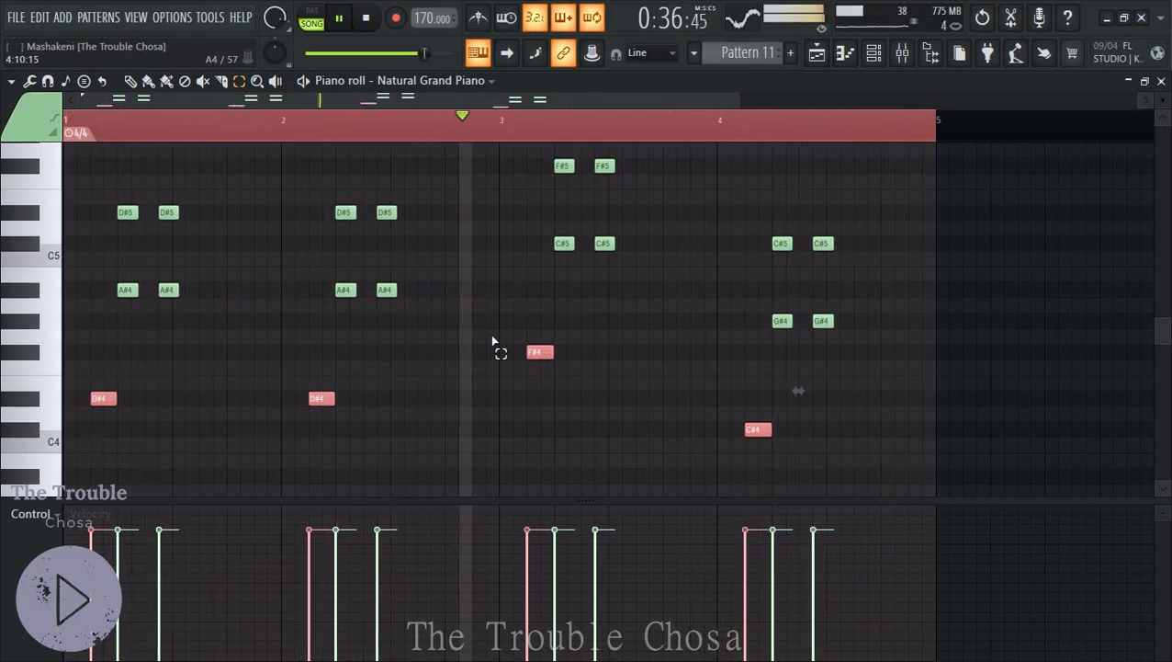
{"action": "left_click", "coordinate": [40, 17]}
{"action": "left_click", "coordinate": [49, 39]}
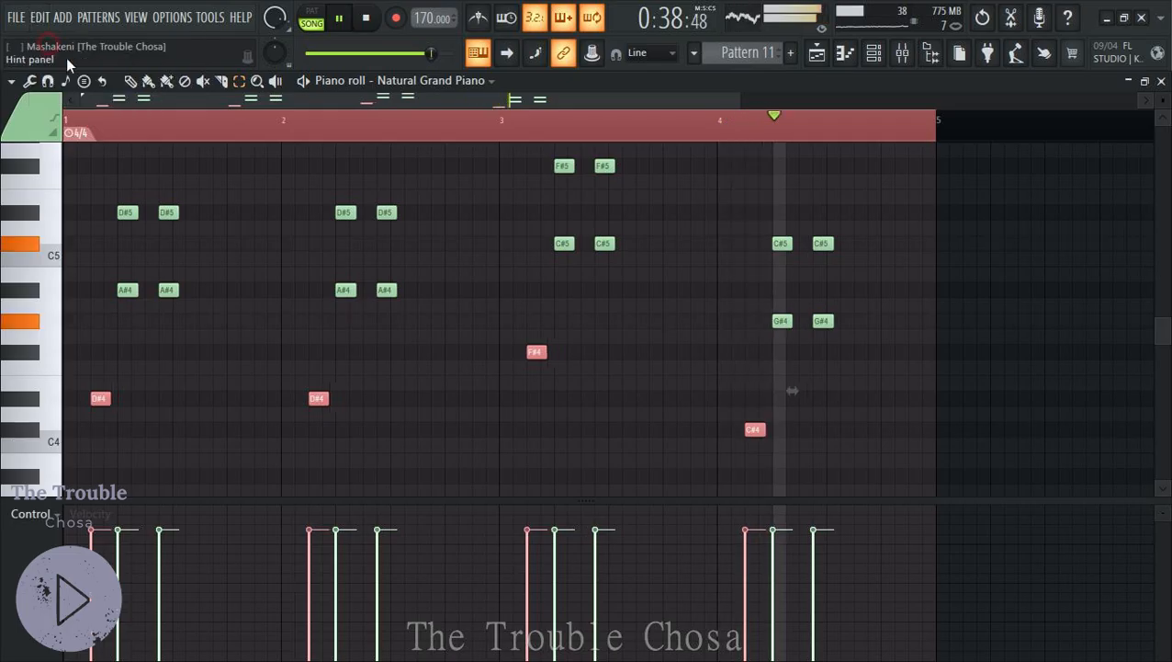
Add a C#5 note about 2.5 steps long on step 5 of bar 2 in the Tri 2 Saw piano roll
{"action": "left_click", "coordinate": [1162, 81]}
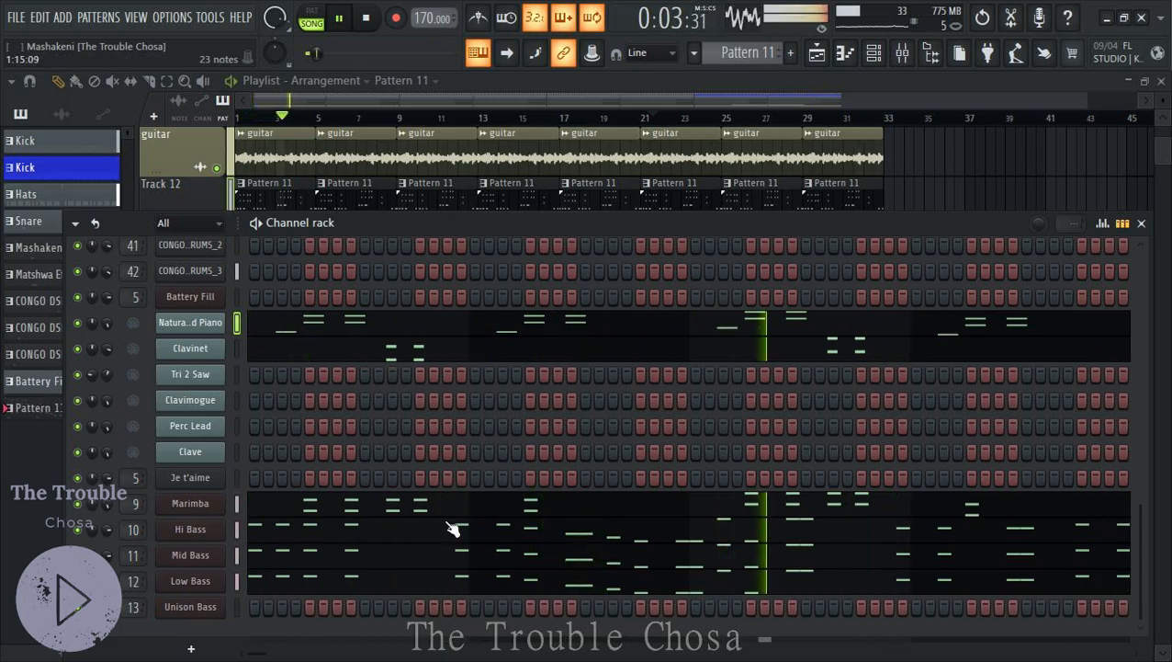
{"action": "right_click", "coordinate": [201, 375]}
{"action": "left_click", "coordinate": [257, 373]}
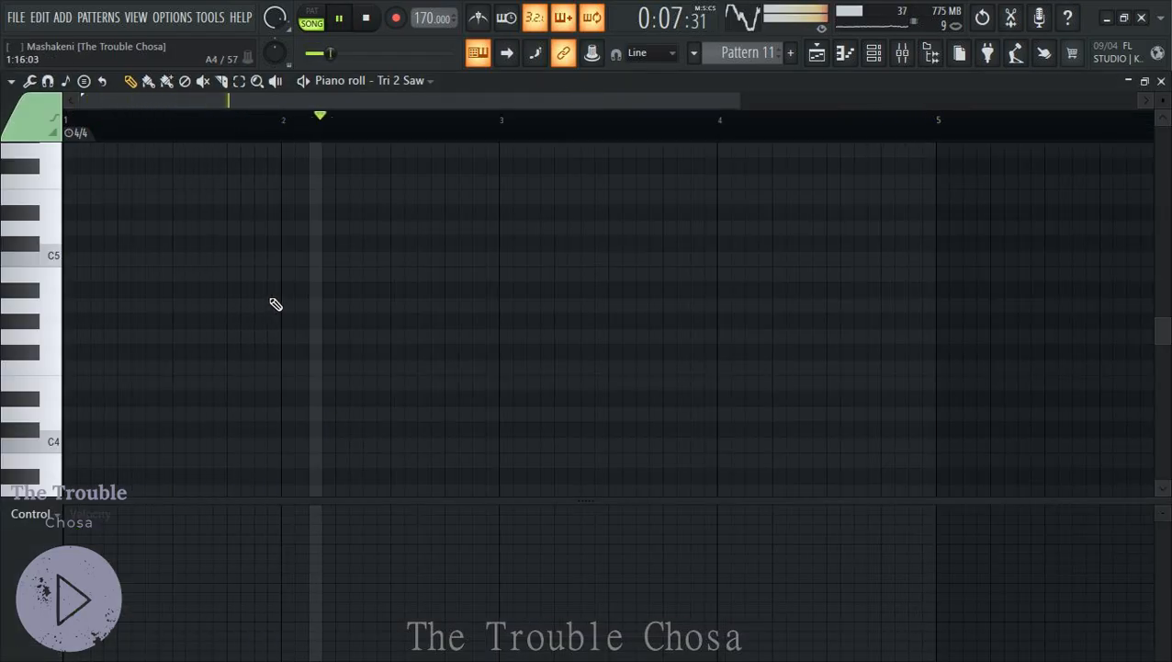
{"action": "left_click", "coordinate": [288, 247]}
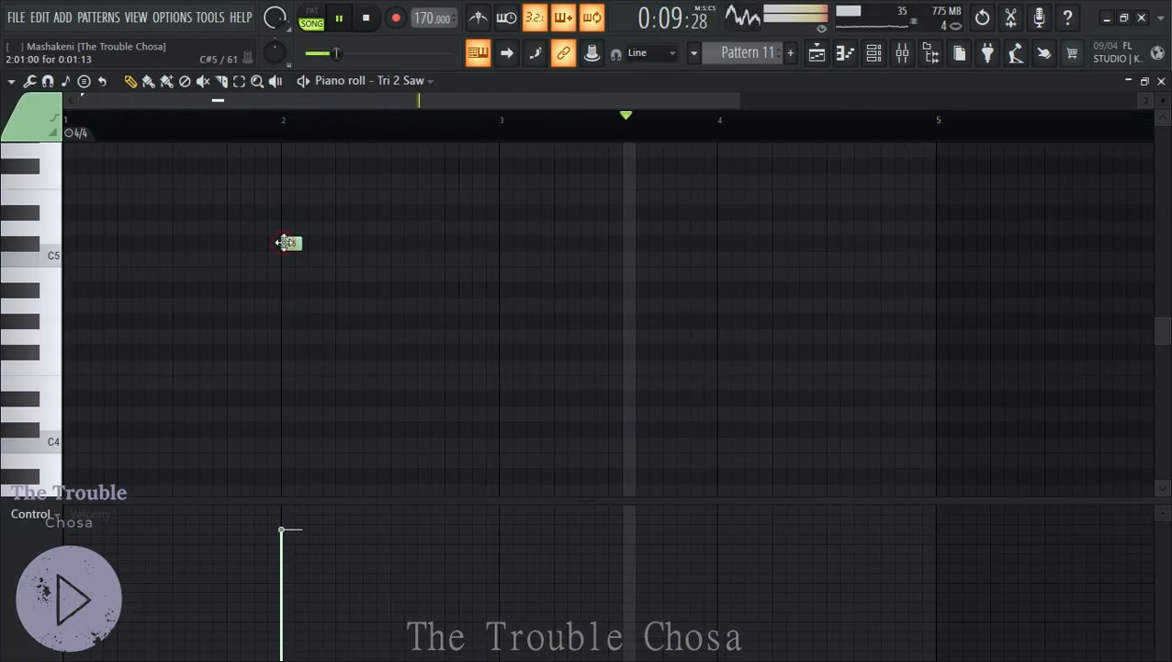
{"action": "left_click_drag", "start_coordinate": [306, 244], "coordinate": [355, 250]}
{"action": "right_click", "coordinate": [302, 249]}
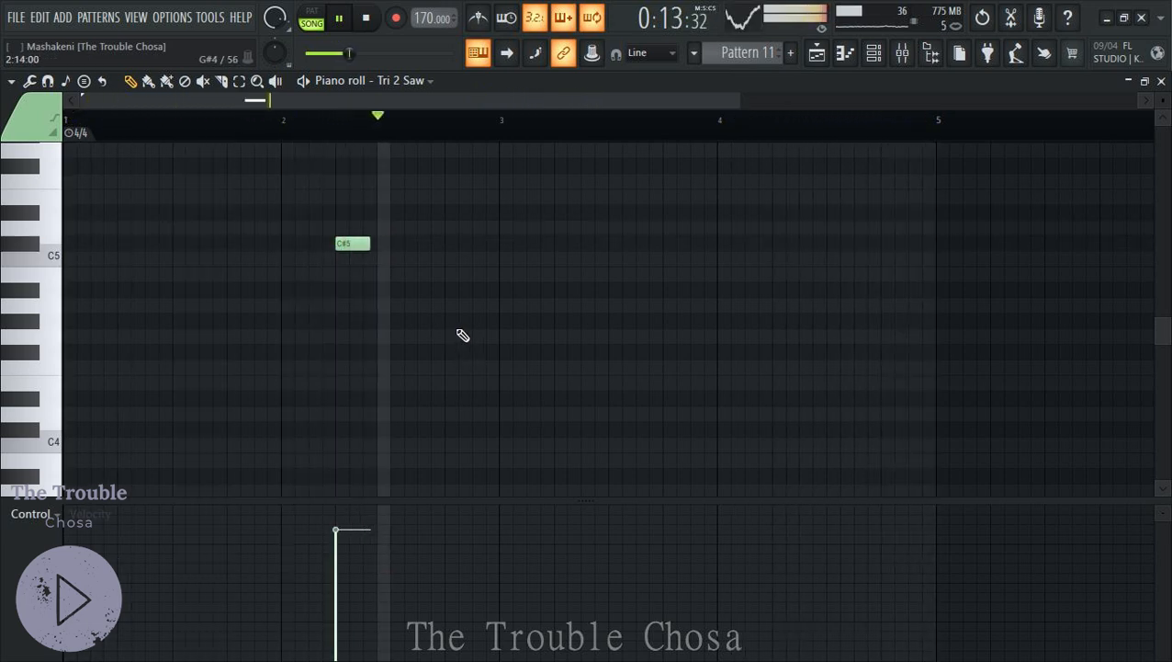
In bar 2, add a short G#4 on step 8, longer A#4 and G#4 on steps 9 and 11, and a short F#4 on step 13
{"action": "left_click", "coordinate": [386, 320]}
{"action": "left_click_drag", "start_coordinate": [411, 322], "coordinate": [374, 322]}
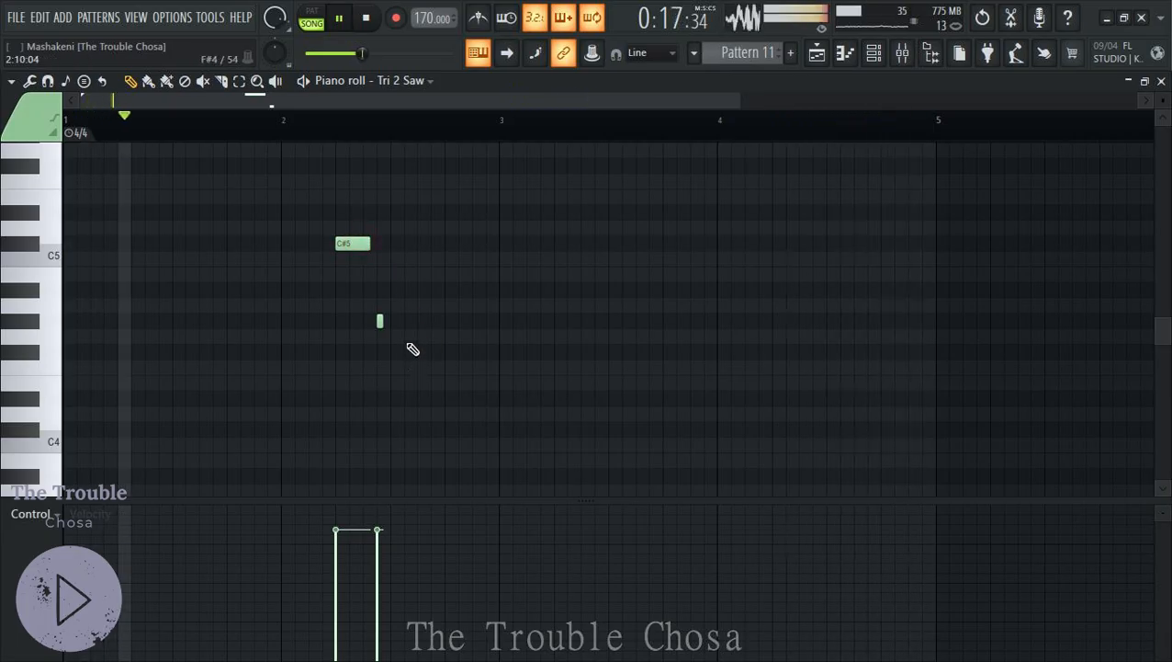
{"action": "left_click", "coordinate": [398, 291]}
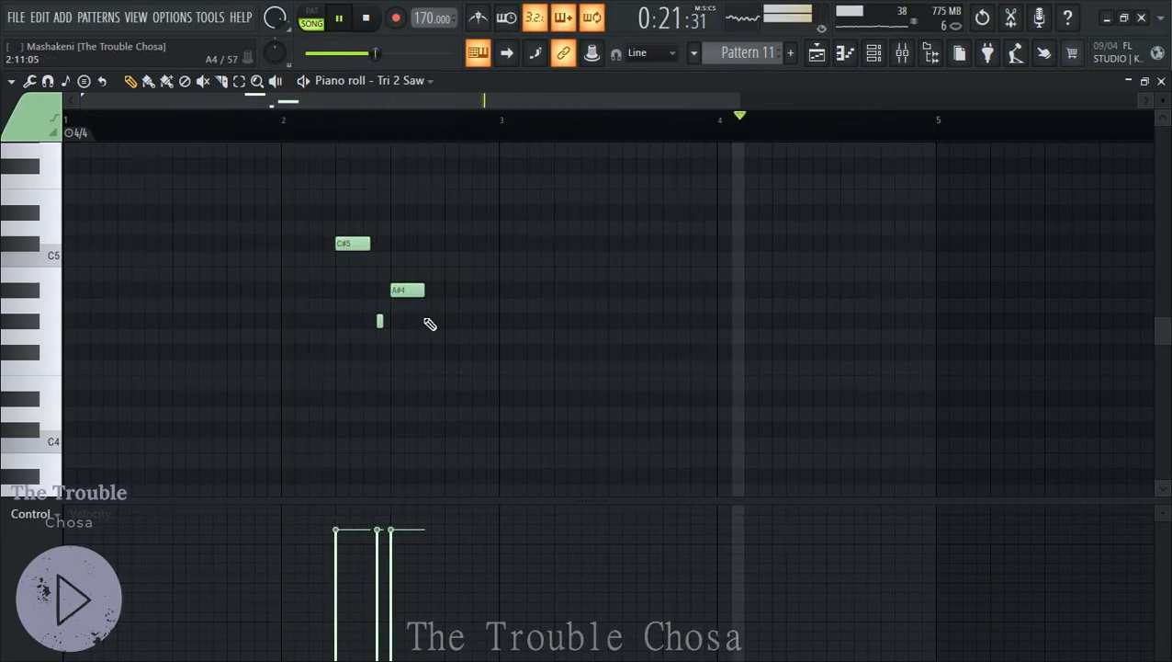
{"action": "left_click", "coordinate": [422, 321]}
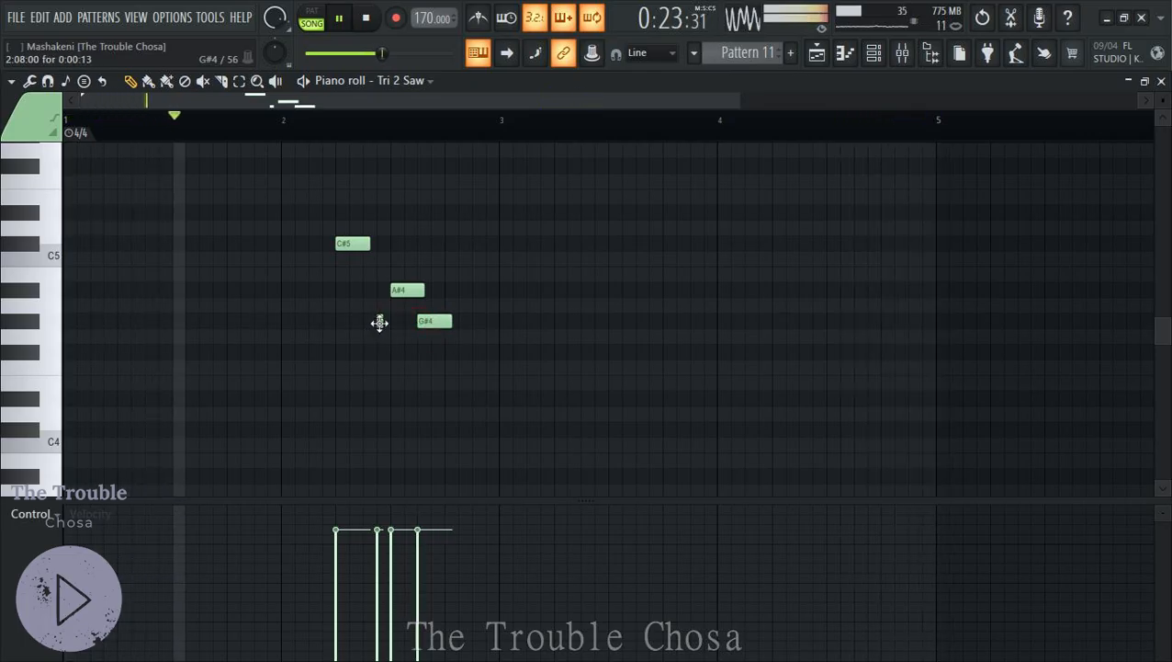
{"action": "left_click", "coordinate": [449, 351]}
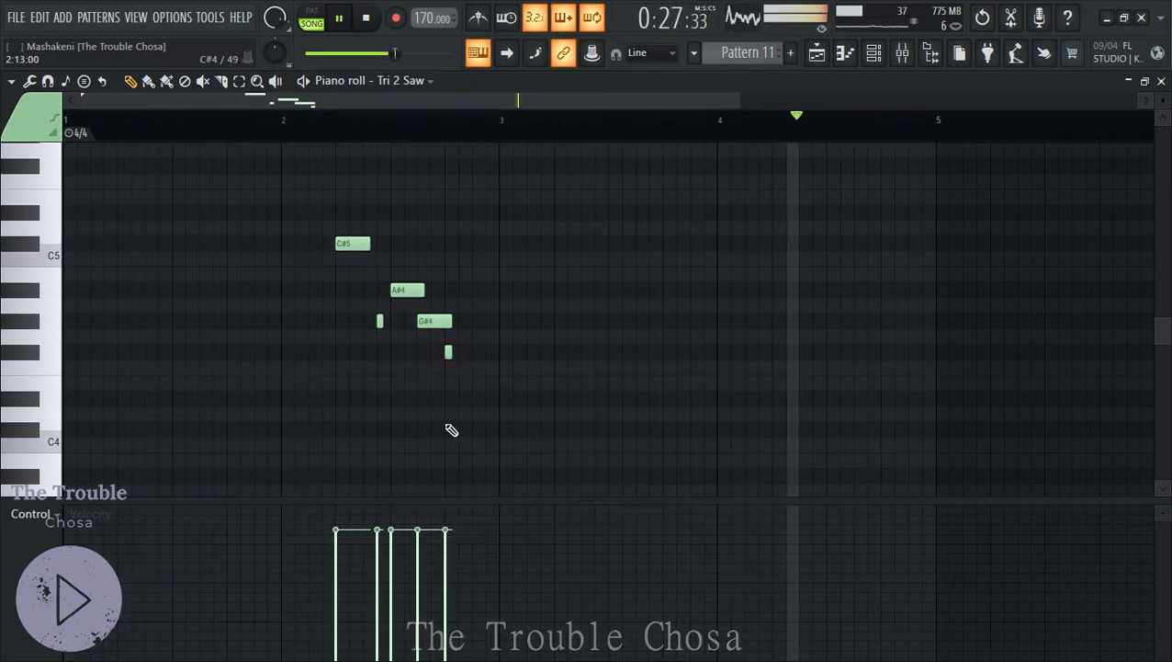
Transpose the whole Tri 2 Saw melody up one octave and close its piano roll
{"action": "key", "text": "ctrl+Up"}
{"action": "scroll", "coordinate": [453, 429], "scroll_direction": "up", "scroll_amount": 3}
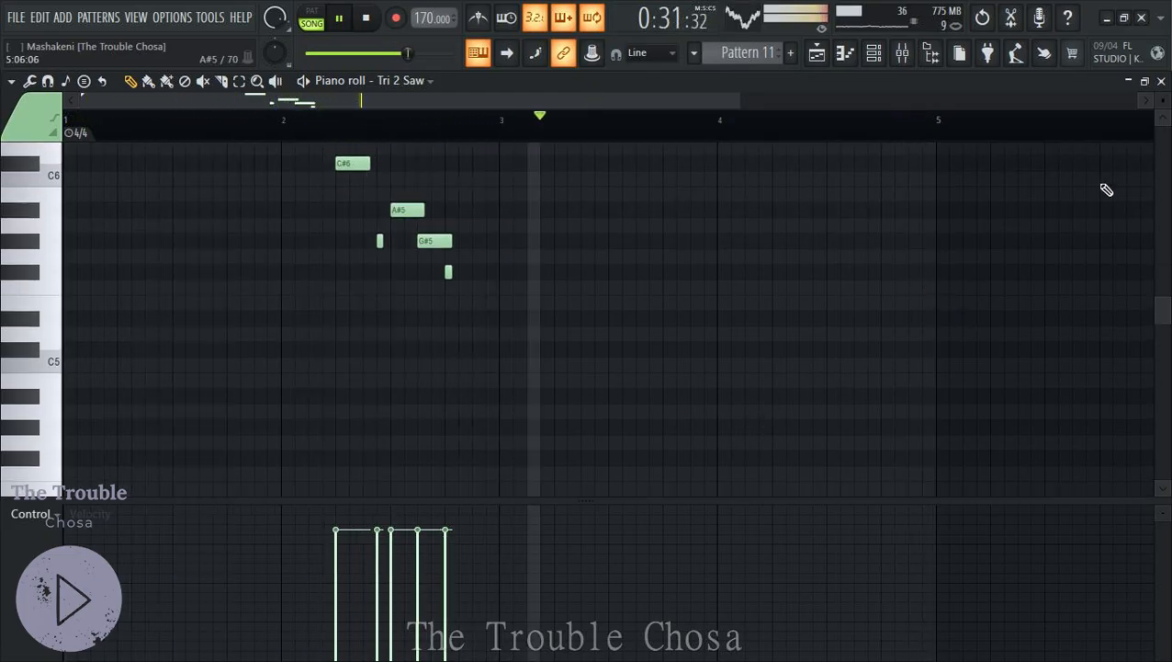
{"action": "left_click", "coordinate": [1161, 81]}
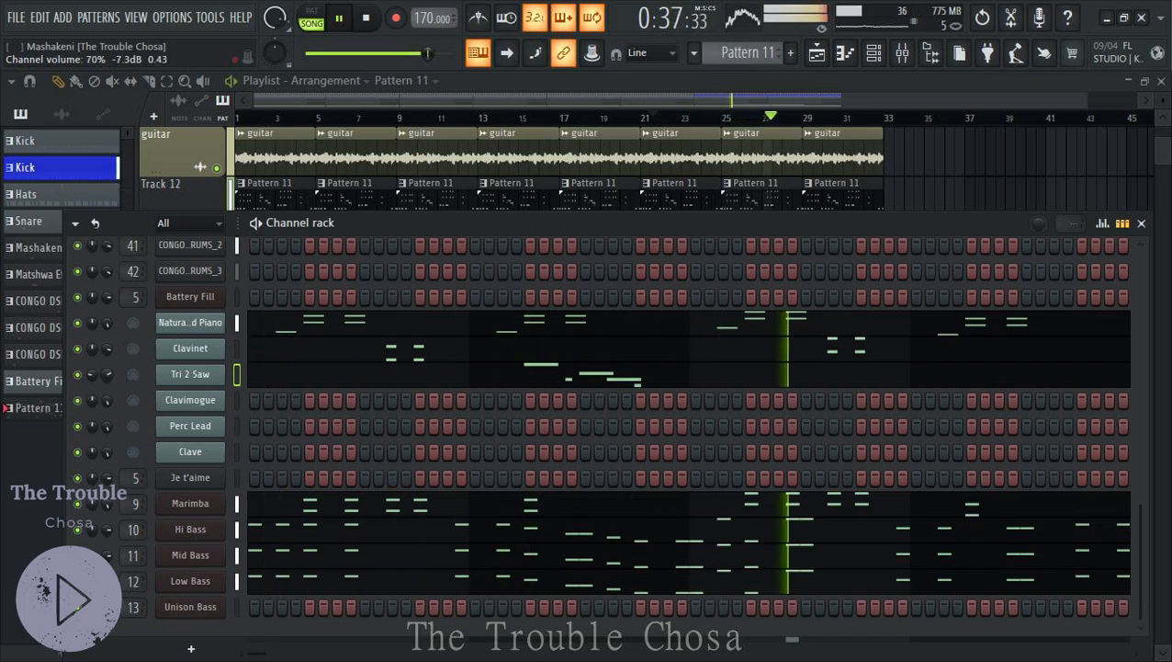
Copy the Tri 2 Saw notes into the Perc Lead channel and save the project
{"action": "right_click", "coordinate": [202, 377]}
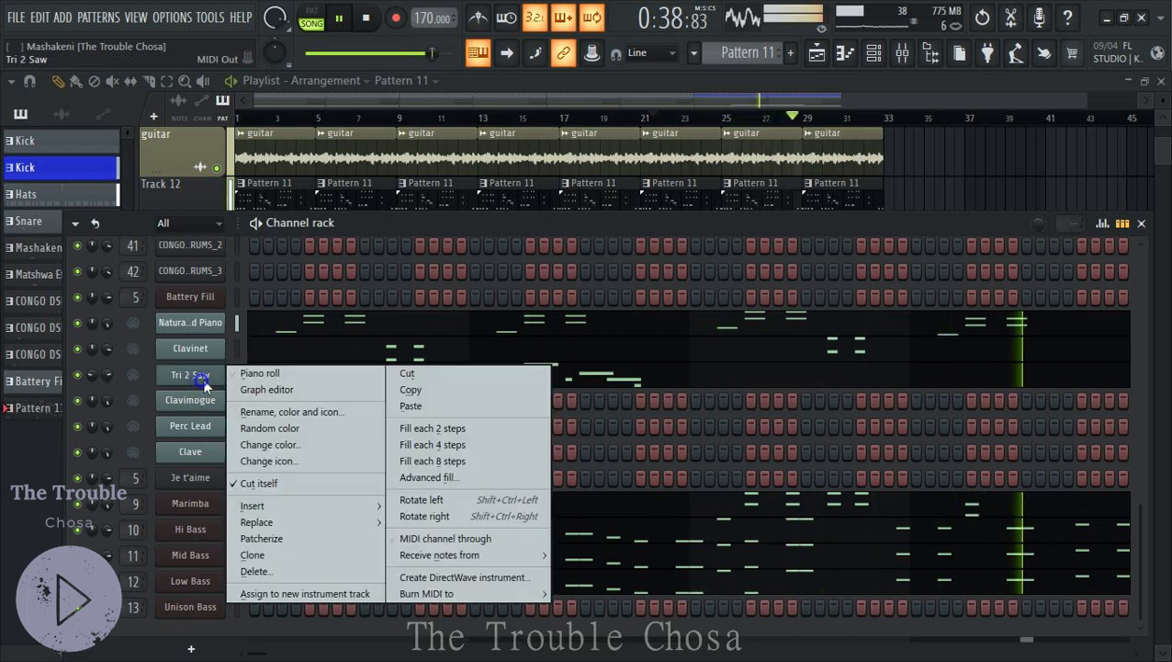
{"action": "left_click", "coordinate": [397, 389]}
{"action": "right_click", "coordinate": [188, 433]}
{"action": "left_click", "coordinate": [418, 381]}
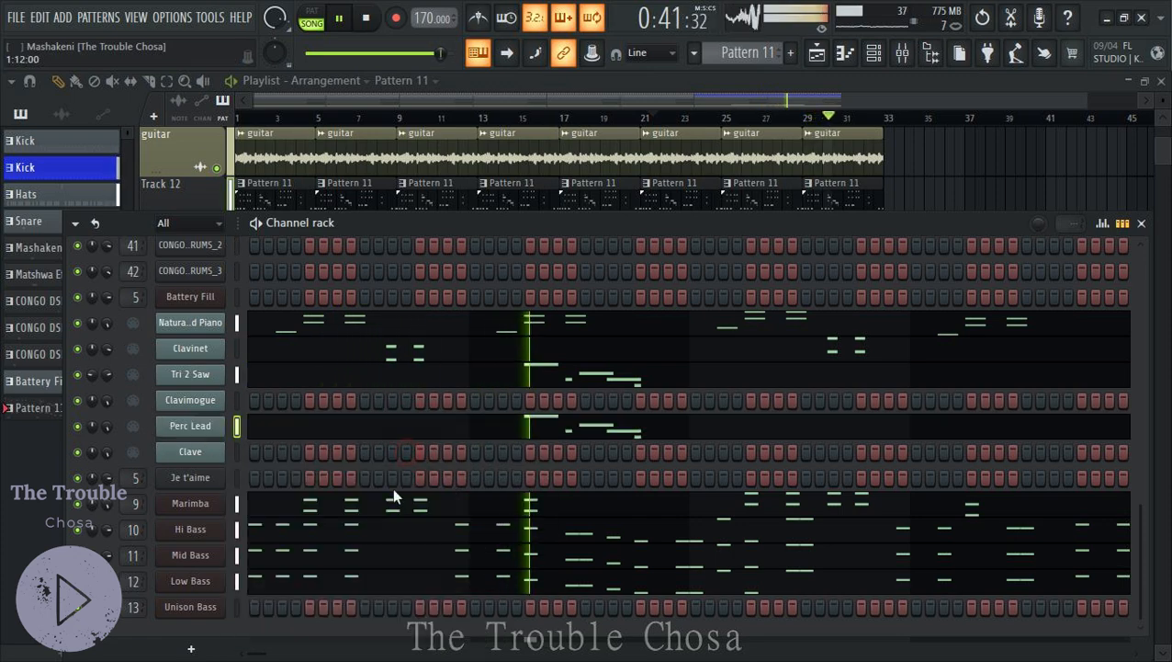
{"action": "left_click", "coordinate": [570, 432]}
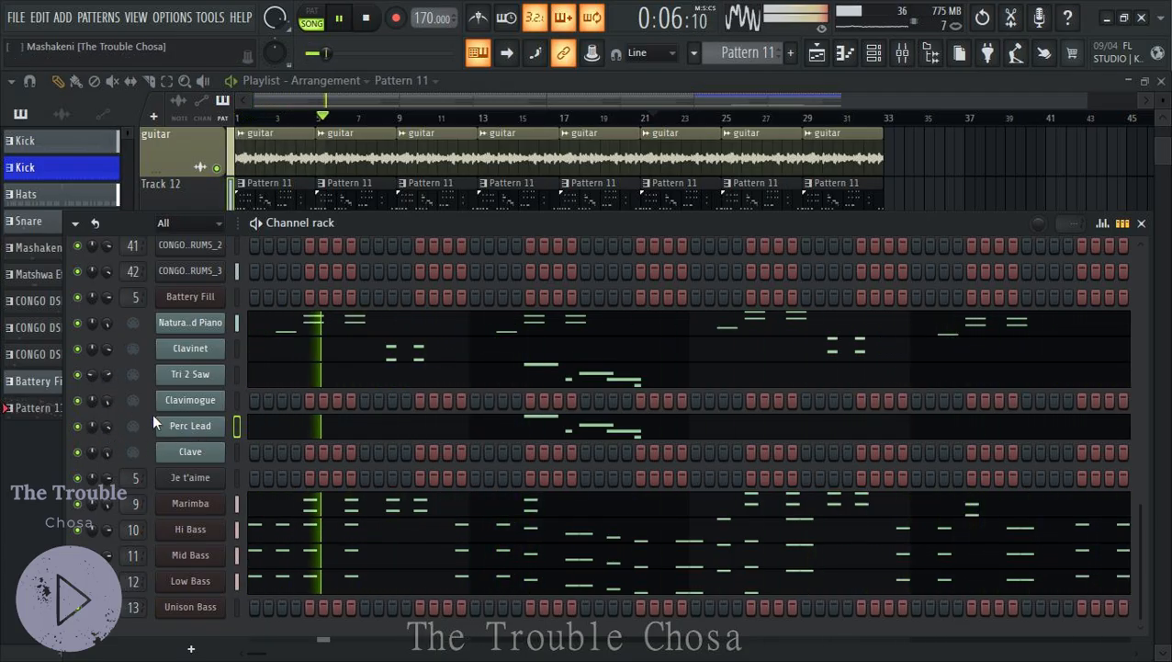
{"action": "key", "text": "ctrl+s"}
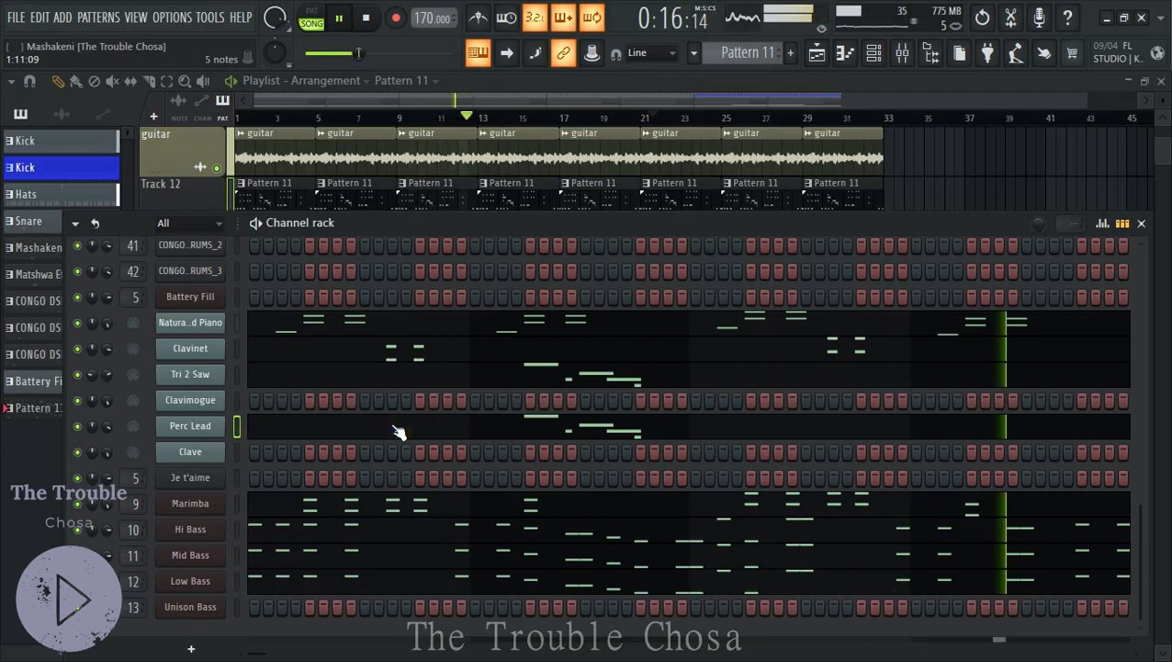
In the Clavimogue piano roll, add G#5 and F5 notes about 7.5 steps long on step 5 of bar 4
{"action": "right_click", "coordinate": [222, 404]}
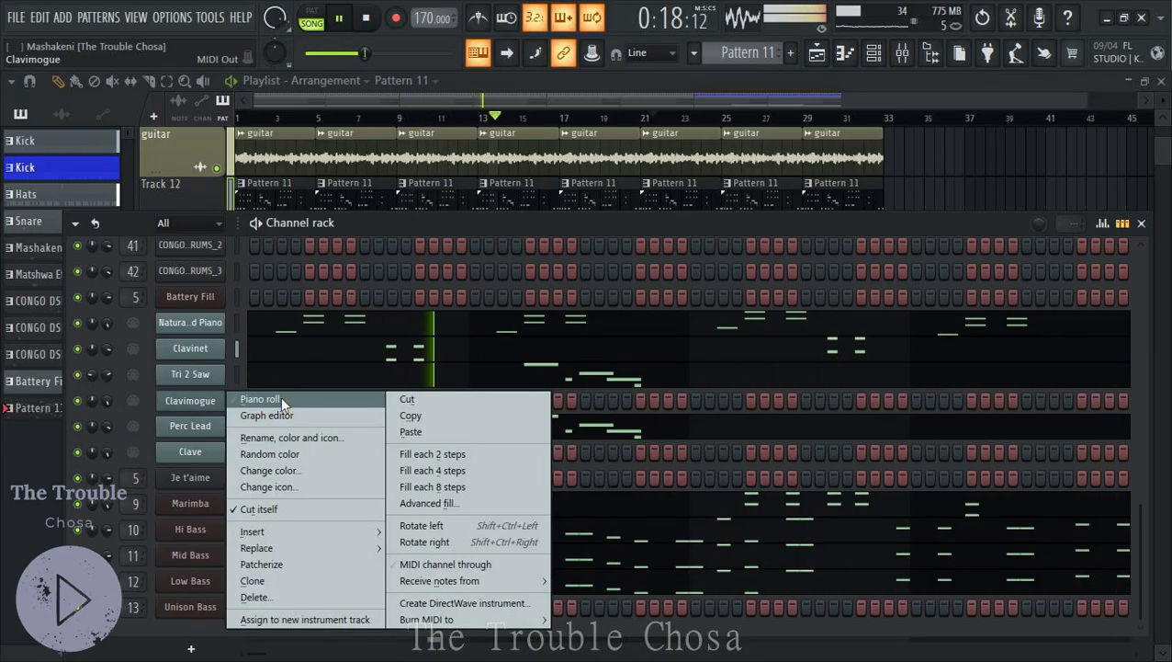
{"action": "left_click", "coordinate": [267, 399]}
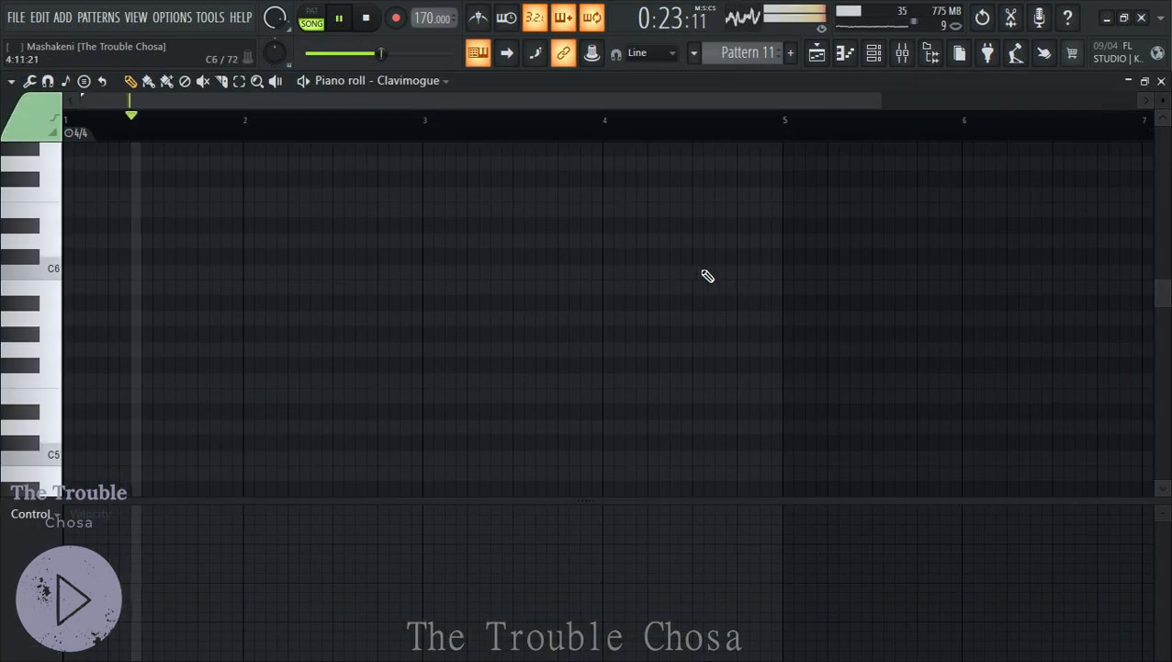
{"action": "left_click", "coordinate": [650, 336]}
{"action": "left_click_drag", "start_coordinate": [652, 335], "coordinate": [739, 343]}
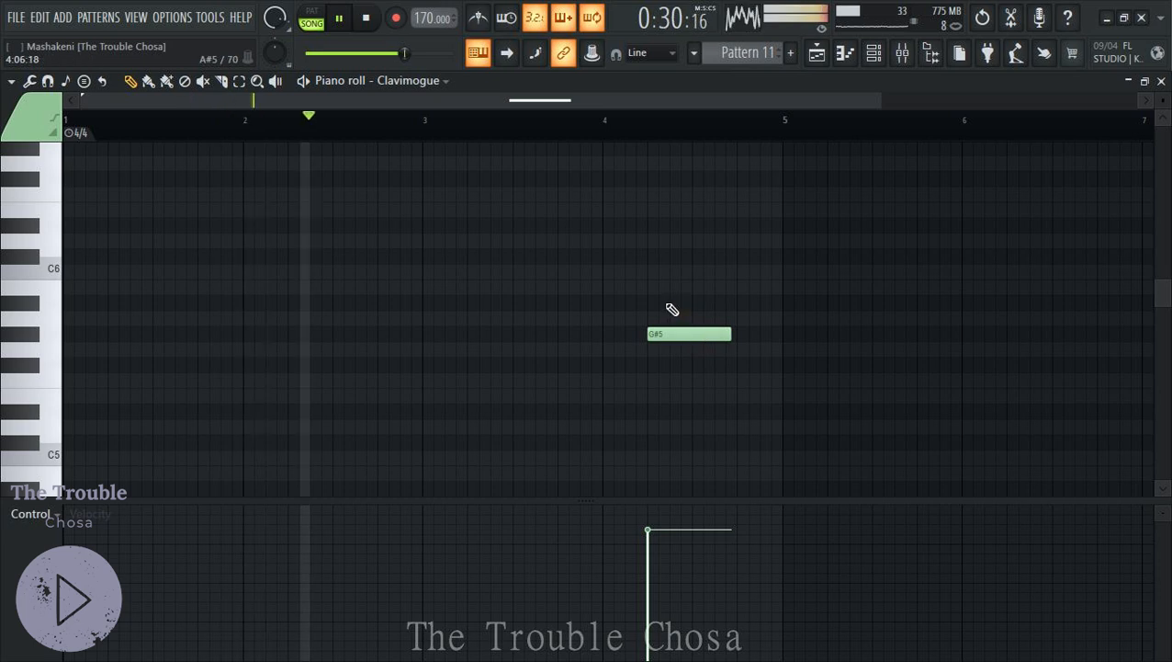
{"action": "mouse_move", "coordinate": [660, 329]}
{"action": "left_mouse_down"}
{"action": "mouse_move", "coordinate": [663, 267]}
{"action": "mouse_move", "coordinate": [666, 338]}
{"action": "left_mouse_up"}
{"action": "scroll", "coordinate": [744, 336], "scroll_direction": "down", "scroll_amount": 4}
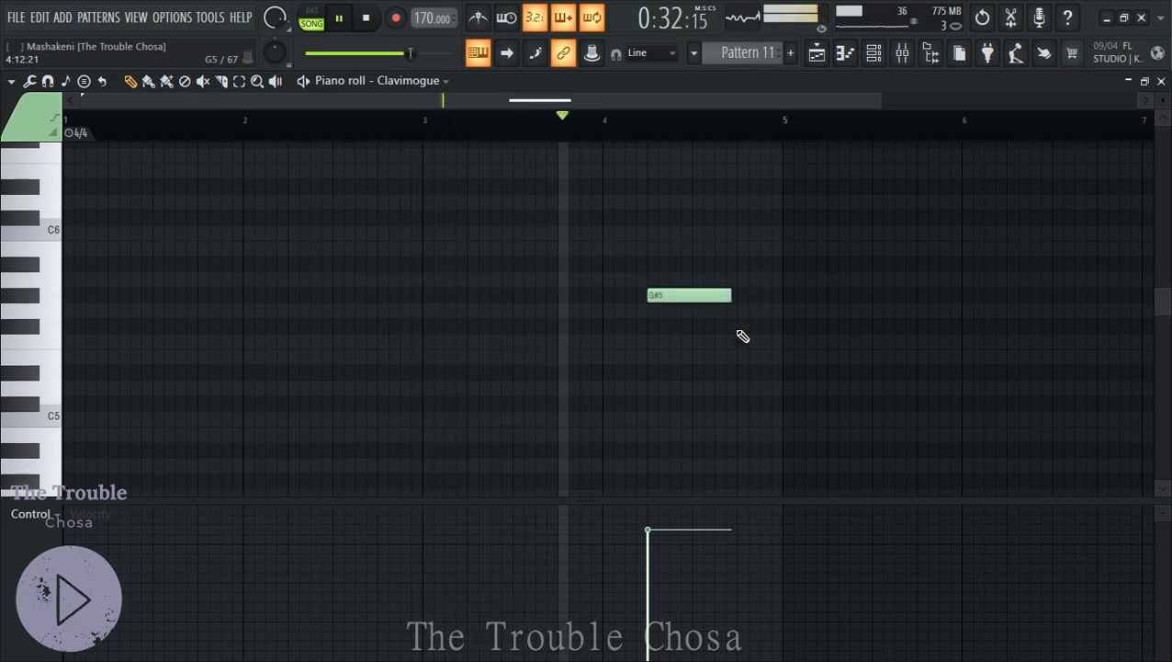
{"action": "scroll", "coordinate": [729, 343], "scroll_direction": "up", "scroll_amount": 3}
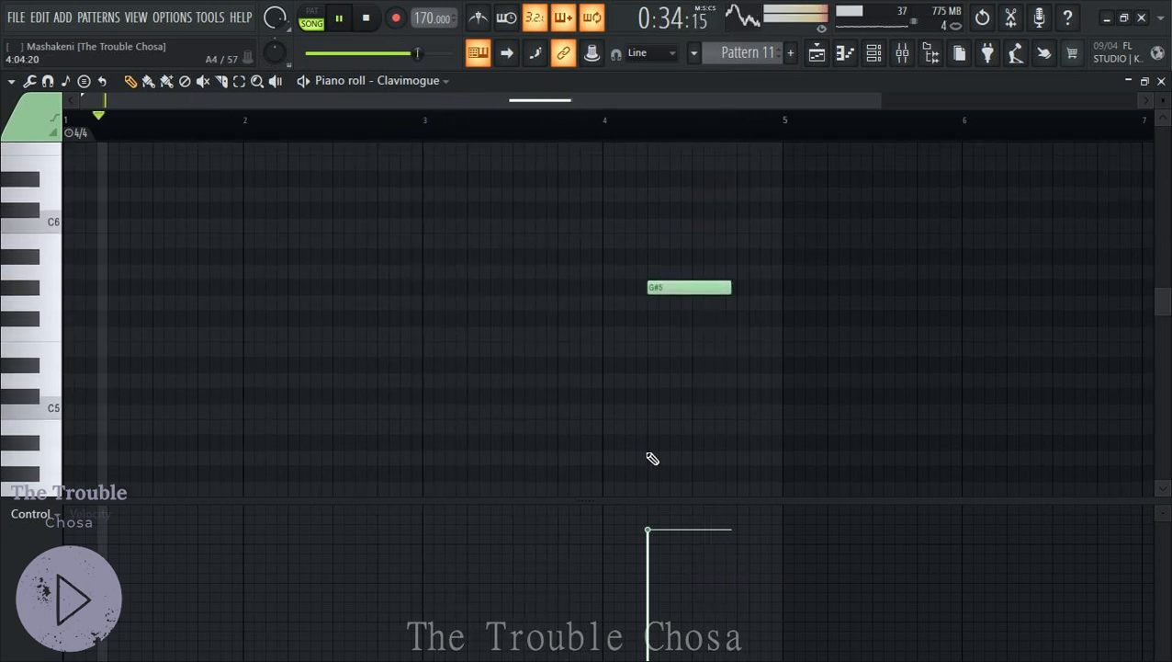
{"action": "left_click", "coordinate": [661, 337]}
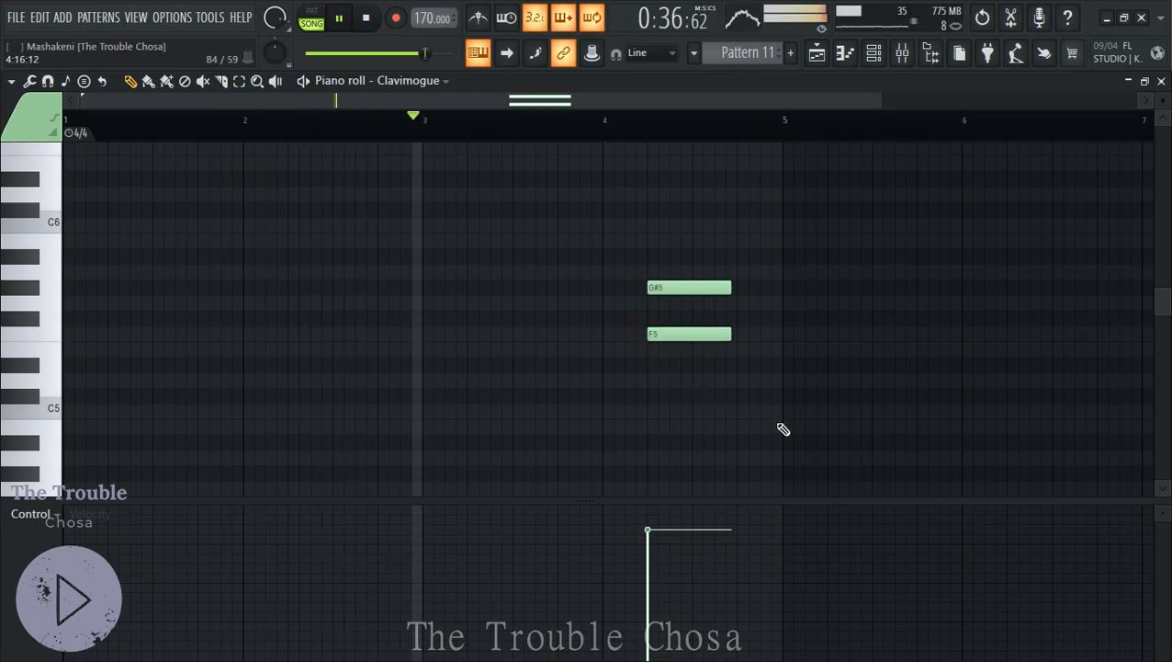
Add short F5, C#5 and G#4 Clavimogue notes together on step 13 of bar 4
{"action": "left_click", "coordinate": [744, 336]}
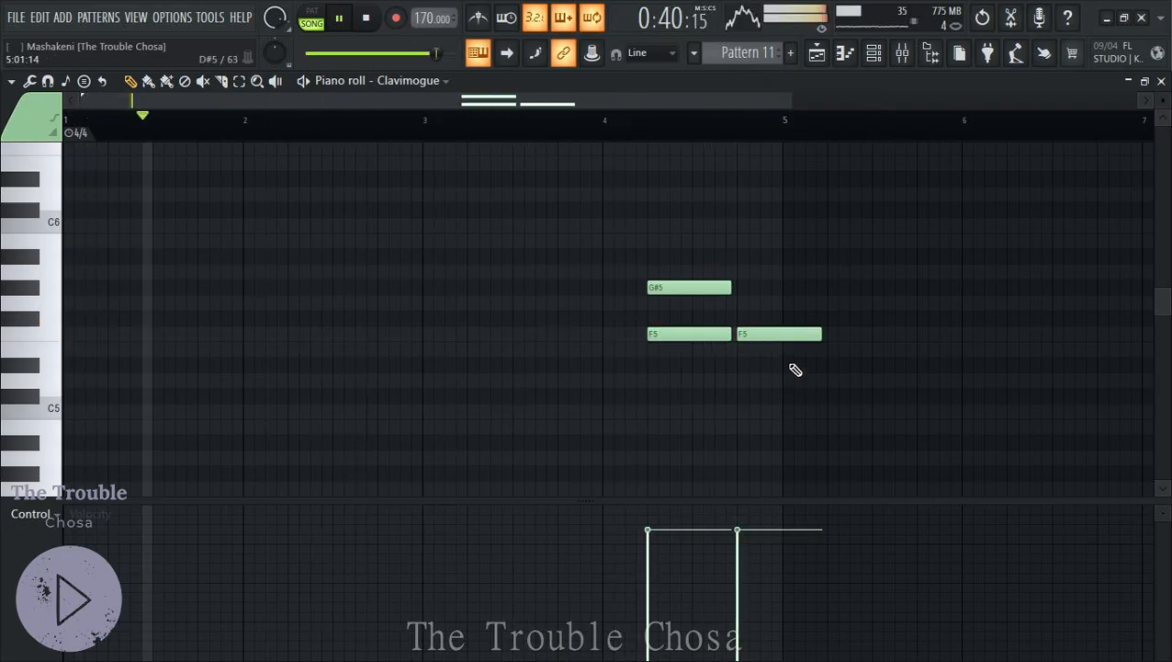
{"action": "left_click_drag", "start_coordinate": [824, 334], "coordinate": [741, 335]}
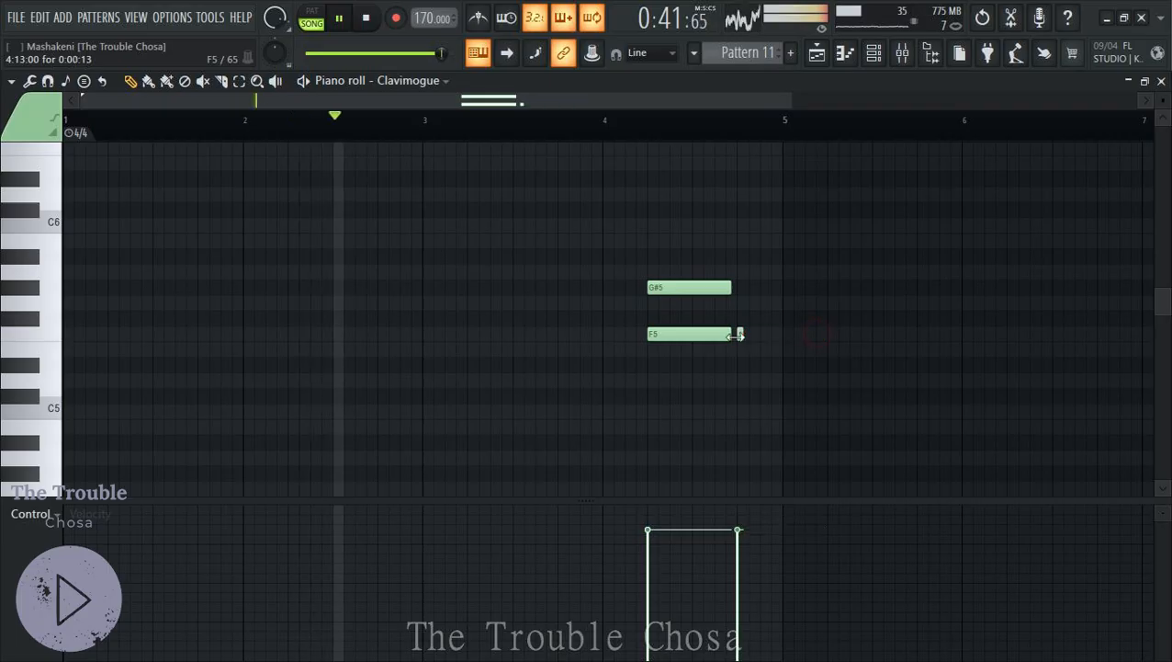
{"action": "left_click", "coordinate": [742, 397]}
{"action": "left_click_drag", "start_coordinate": [750, 457], "coordinate": [735, 393]}
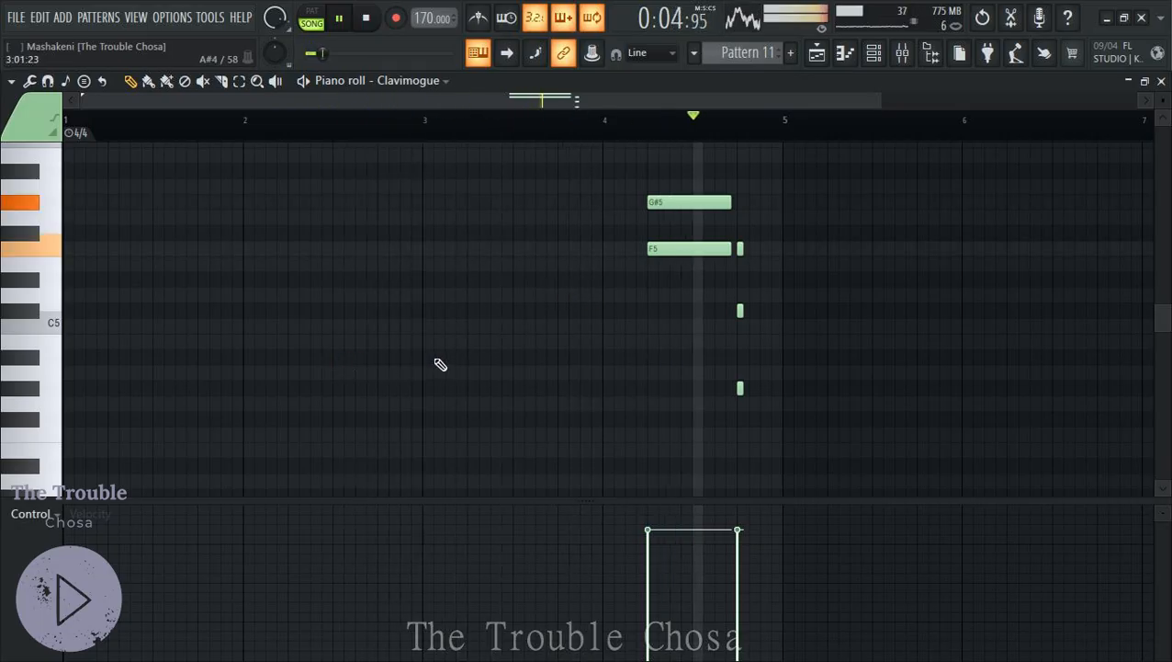
Transpose all the Clavimogue notes down one octave
{"action": "key", "text": "ctrl+Down"}
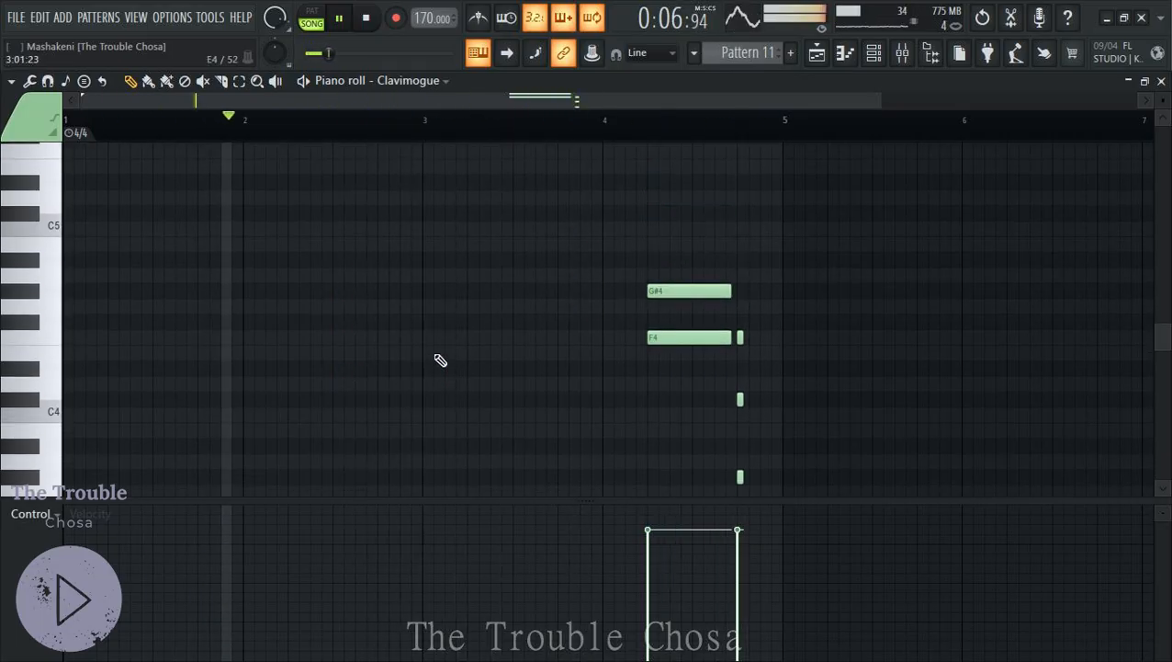
{"action": "scroll", "coordinate": [804, 222], "scroll_direction": "down", "scroll_amount": 3}
{"action": "scroll", "coordinate": [810, 262], "scroll_direction": "up", "scroll_amount": 1}
{"action": "scroll", "coordinate": [812, 271], "scroll_direction": "up", "scroll_amount": 2}
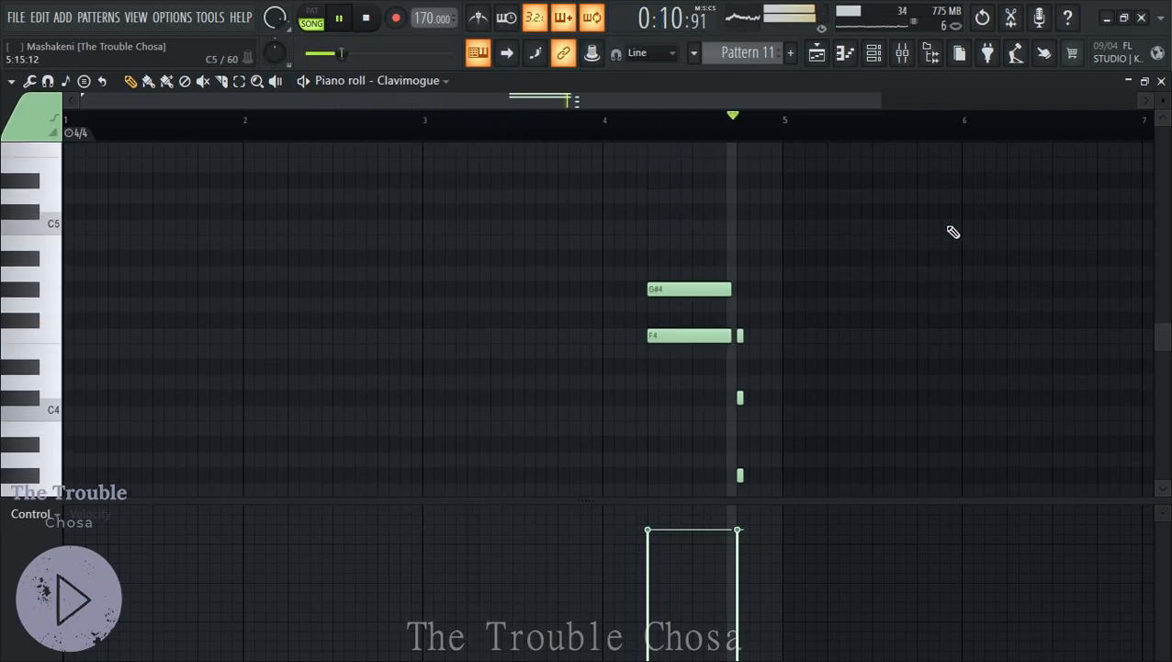
Lengthen the three short Clavimogue notes on step 13 slightly with snapping set to none, and restore Line snapping
{"action": "scroll", "coordinate": [806, 237], "scroll_direction": "down", "scroll_amount": 2}
{"action": "left_click_drag", "start_coordinate": [762, 221], "coordinate": [746, 407]}
{"action": "left_click", "coordinate": [651, 57]}
{"action": "left_click", "coordinate": [642, 108]}
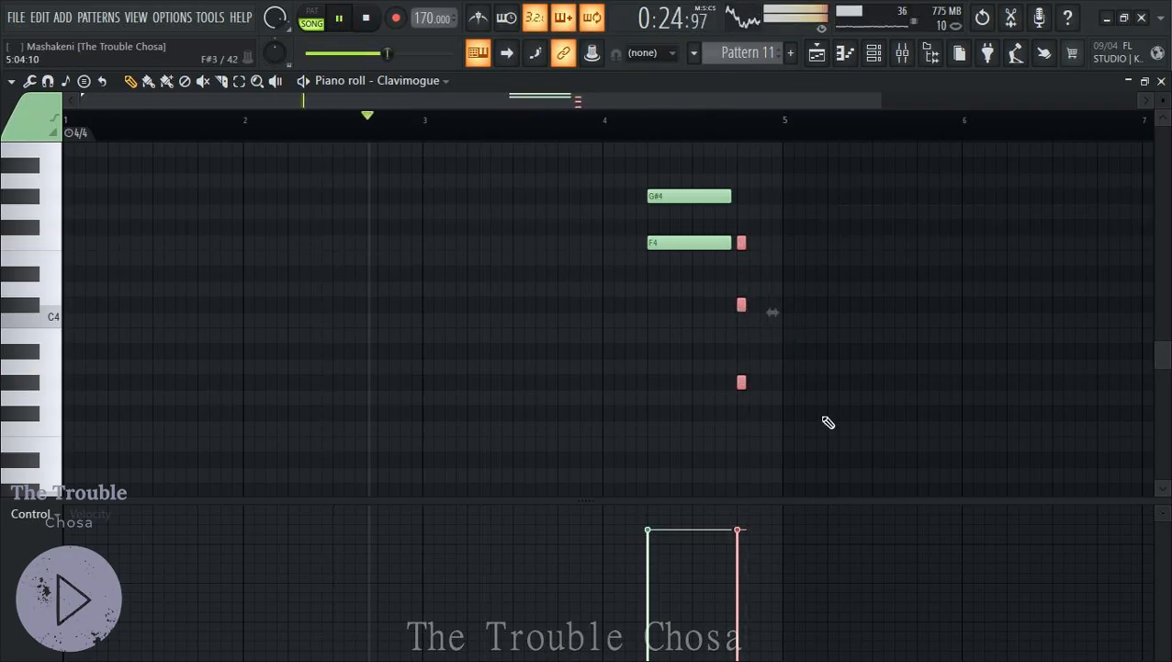
{"action": "scroll", "coordinate": [762, 290], "scroll_direction": "up", "scroll_amount": 2}
{"action": "scroll", "coordinate": [761, 291], "scroll_direction": "down", "scroll_amount": 1}
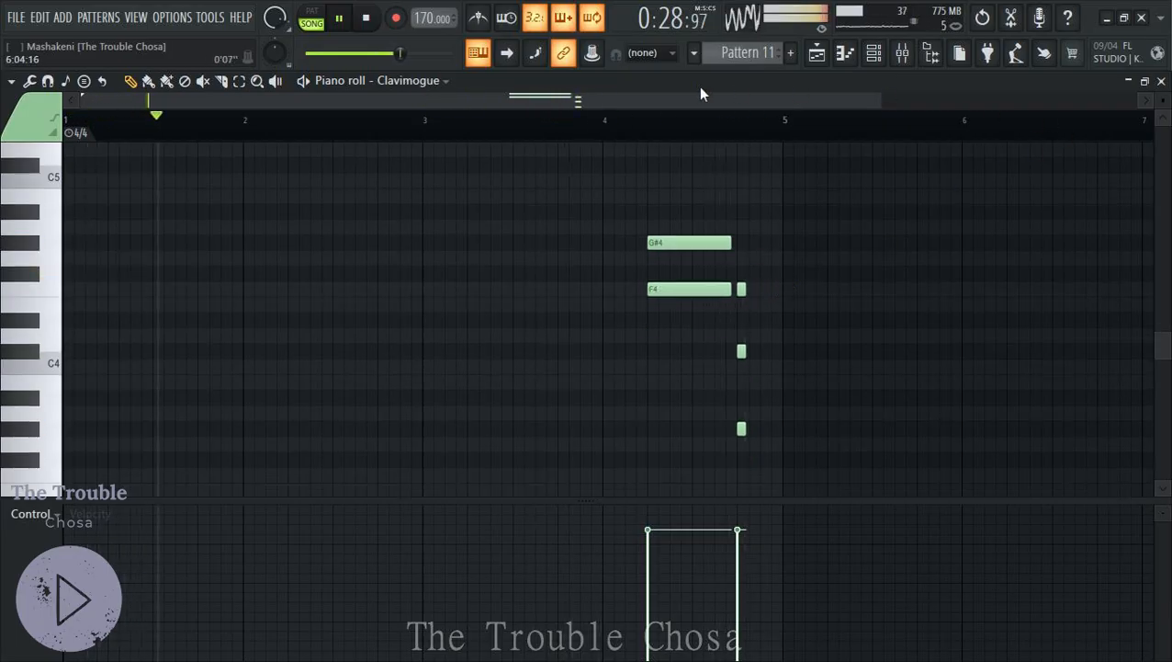
{"action": "left_click", "coordinate": [641, 75]}
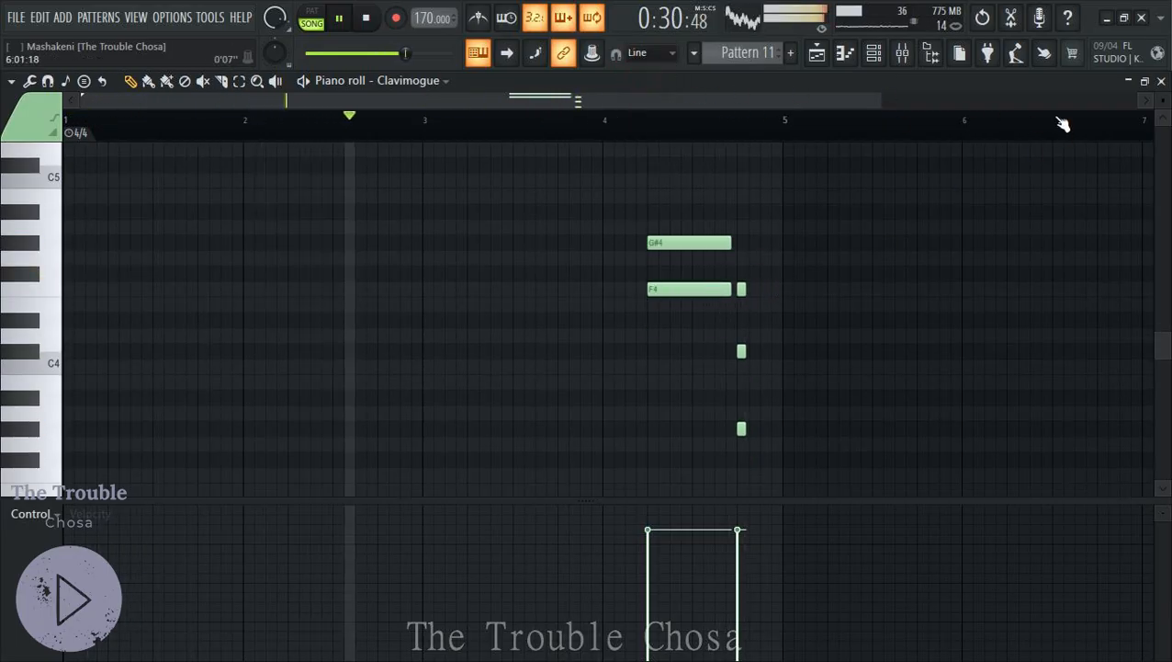
Save the project and open the Clave channel's piano roll
{"action": "left_click", "coordinate": [1161, 82]}
{"action": "key", "text": "ctrl+s"}
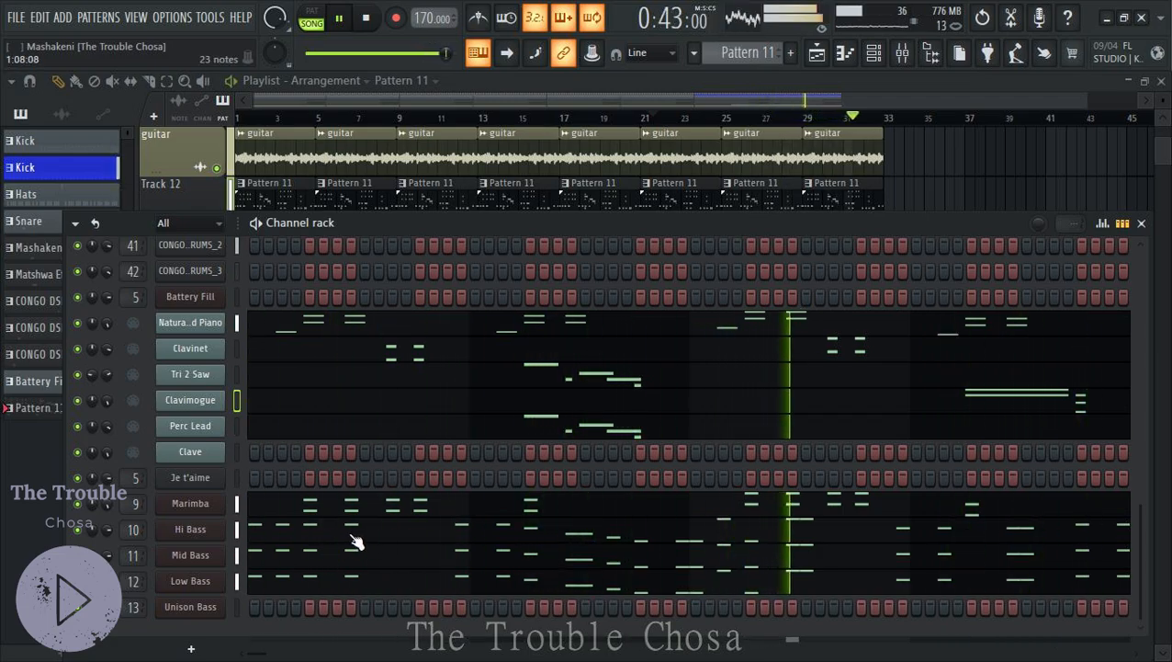
{"action": "right_click", "coordinate": [190, 452]}
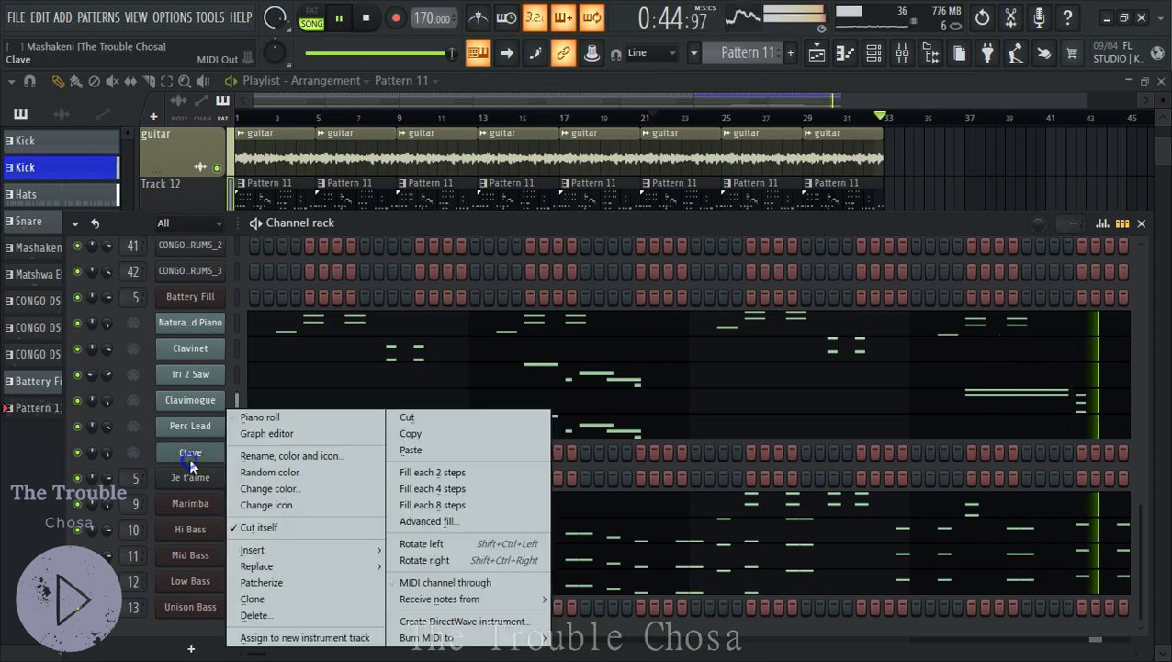
{"action": "left_click", "coordinate": [262, 418]}
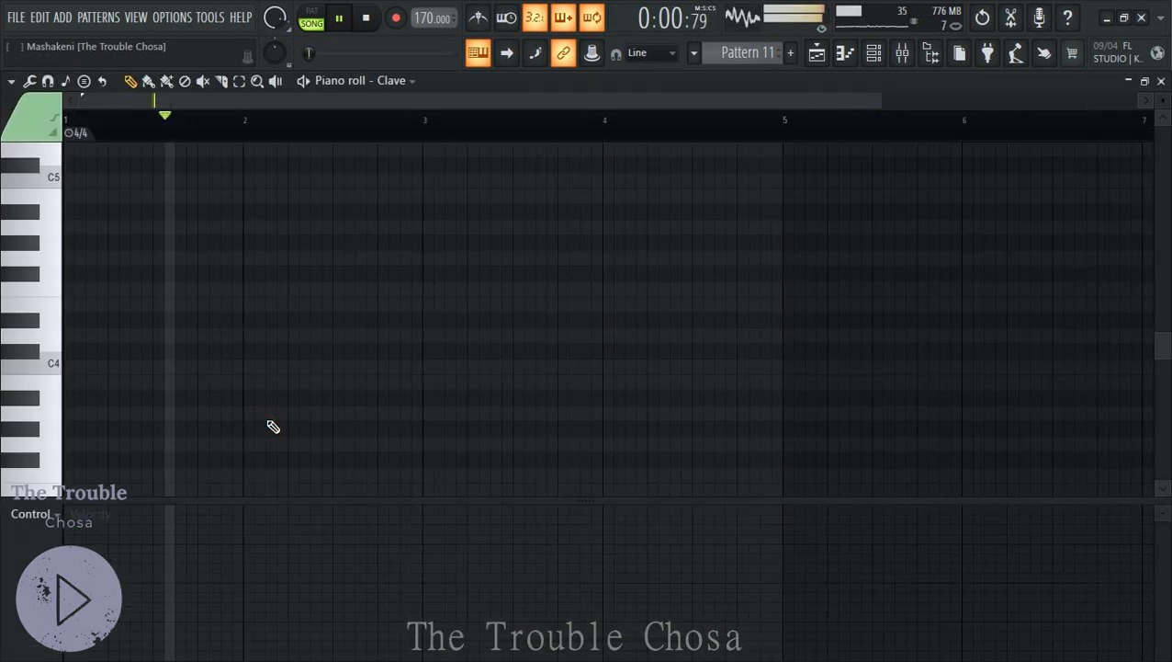
Add short D#4 Clave notes on steps 1, 3, 5 and 8 of bar 1
{"action": "left_click", "coordinate": [67, 319]}
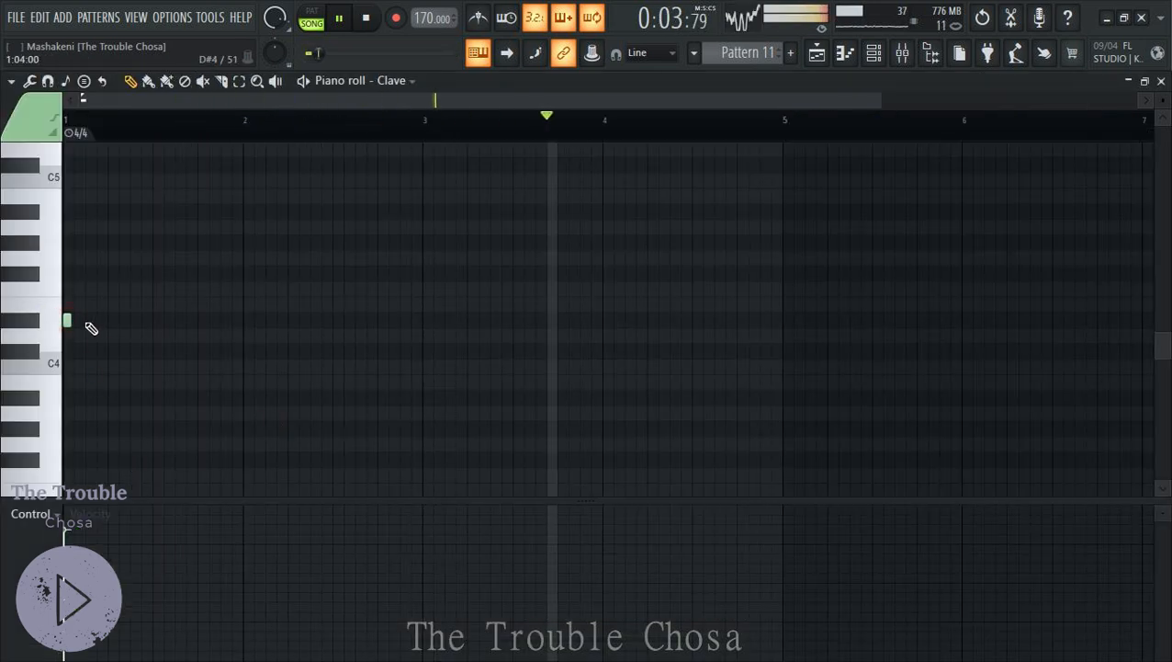
{"action": "left_click", "coordinate": [89, 319]}
{"action": "left_click", "coordinate": [112, 319]}
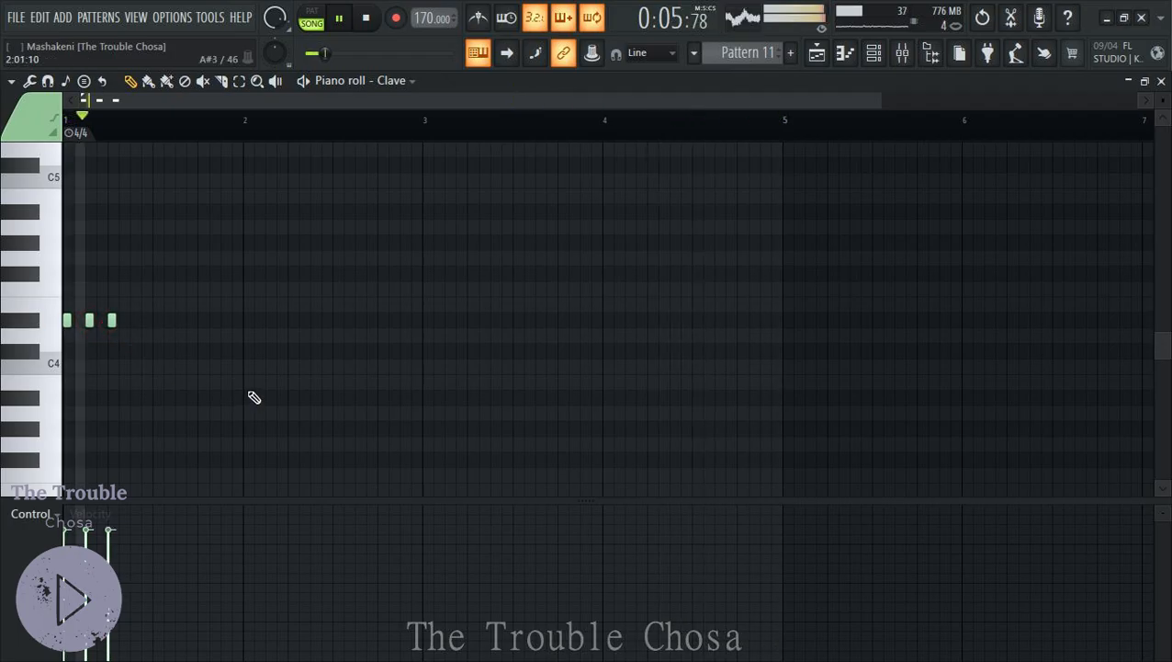
{"action": "left_click", "coordinate": [157, 319]}
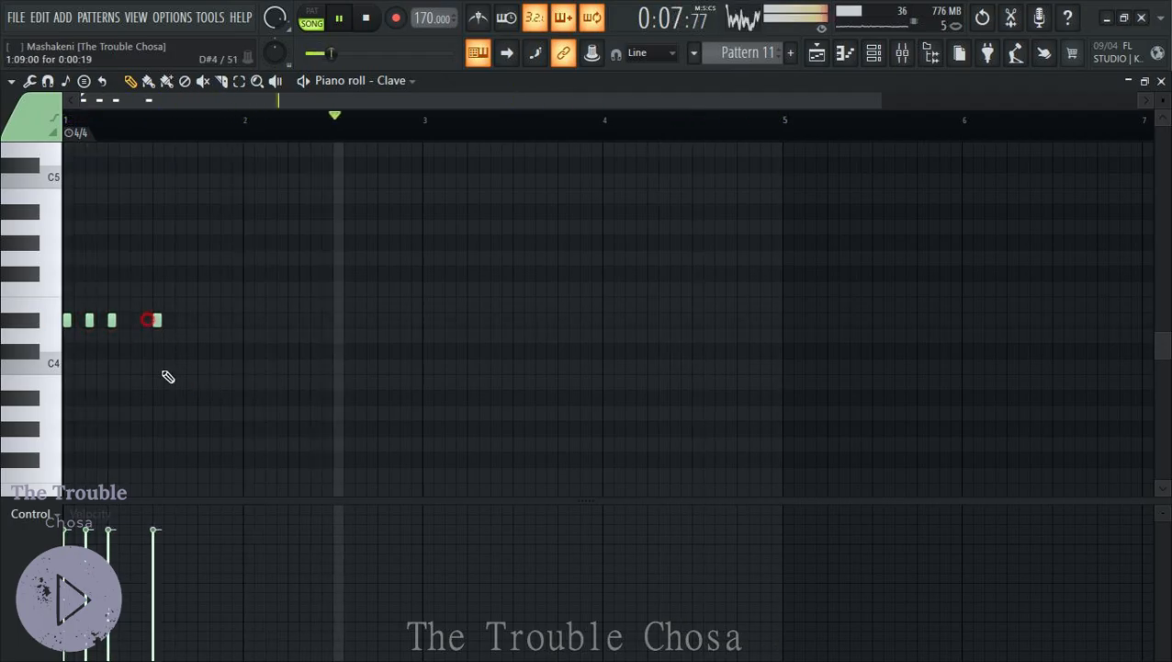
{"action": "left_click_drag", "start_coordinate": [153, 320], "coordinate": [144, 323]}
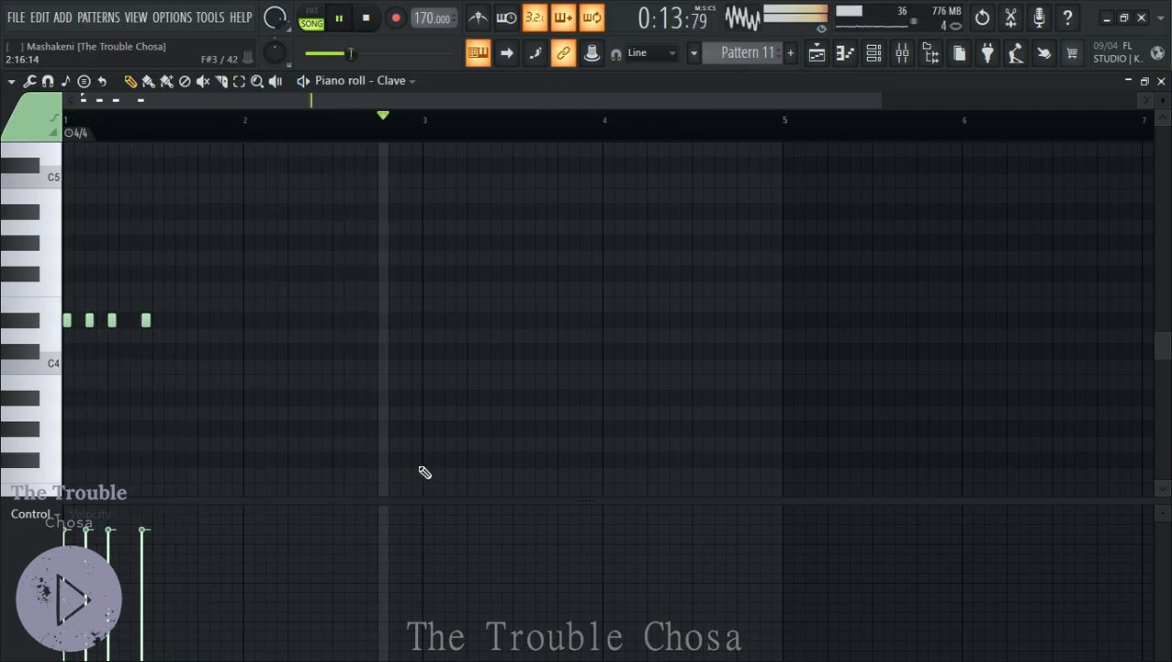
Add short F#3 Clave notes on steps 13 and 16 of bar 2 and step 1 of bar 3
{"action": "left_click", "coordinate": [382, 459]}
{"action": "left_click", "coordinate": [415, 459]}
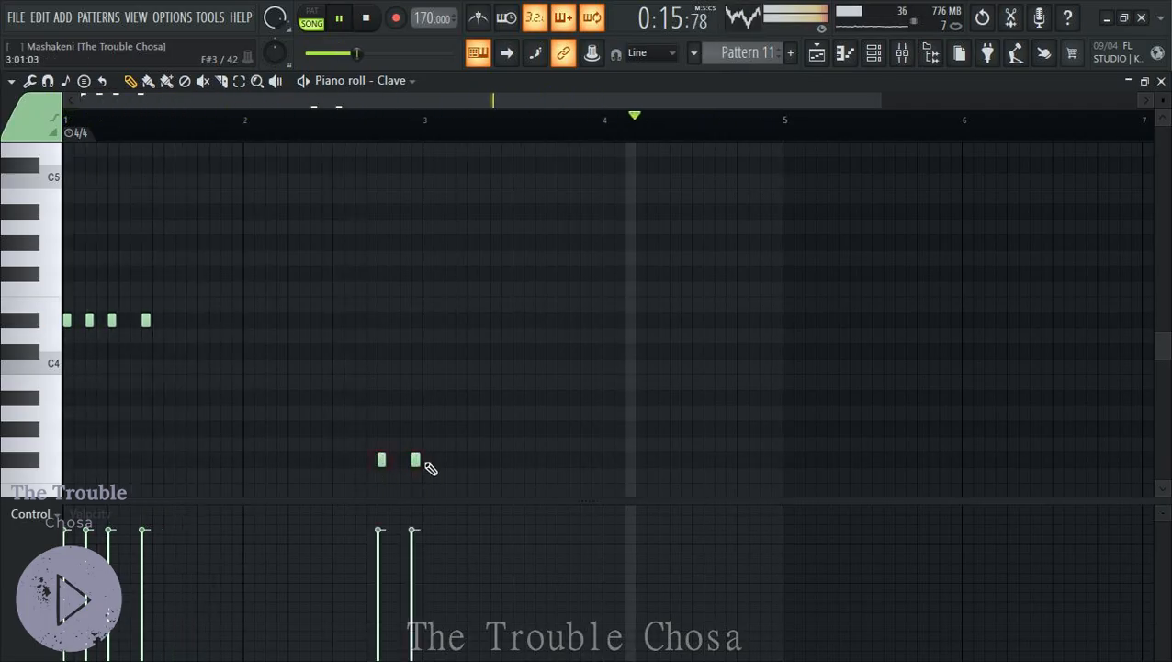
{"action": "left_click", "coordinate": [426, 460]}
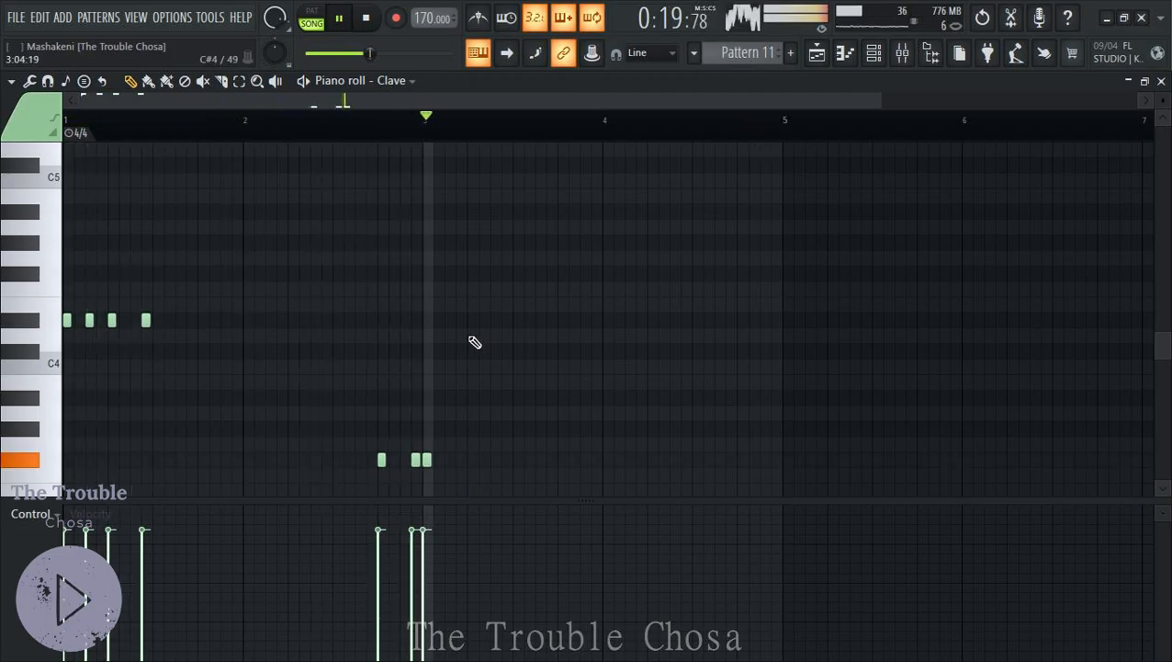
Add short Clave notes in bar 3: F#4 on steps 3, 8 and 9, and F#3 on step 5
{"action": "left_click", "coordinate": [449, 273]}
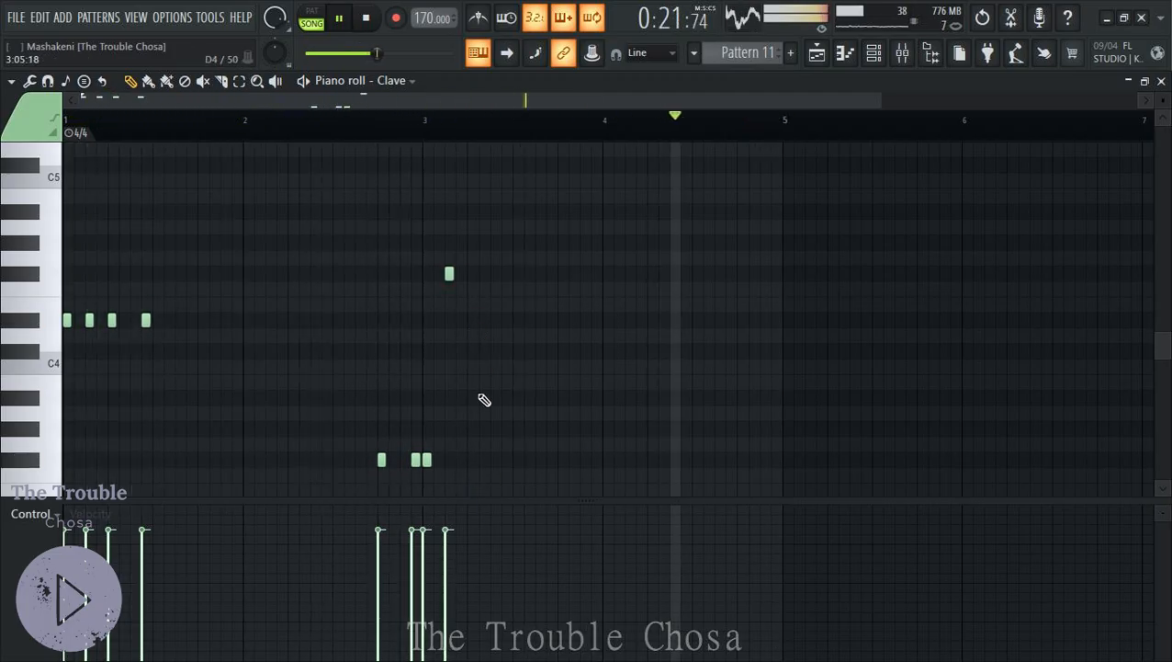
{"action": "right_click", "coordinate": [451, 275]}
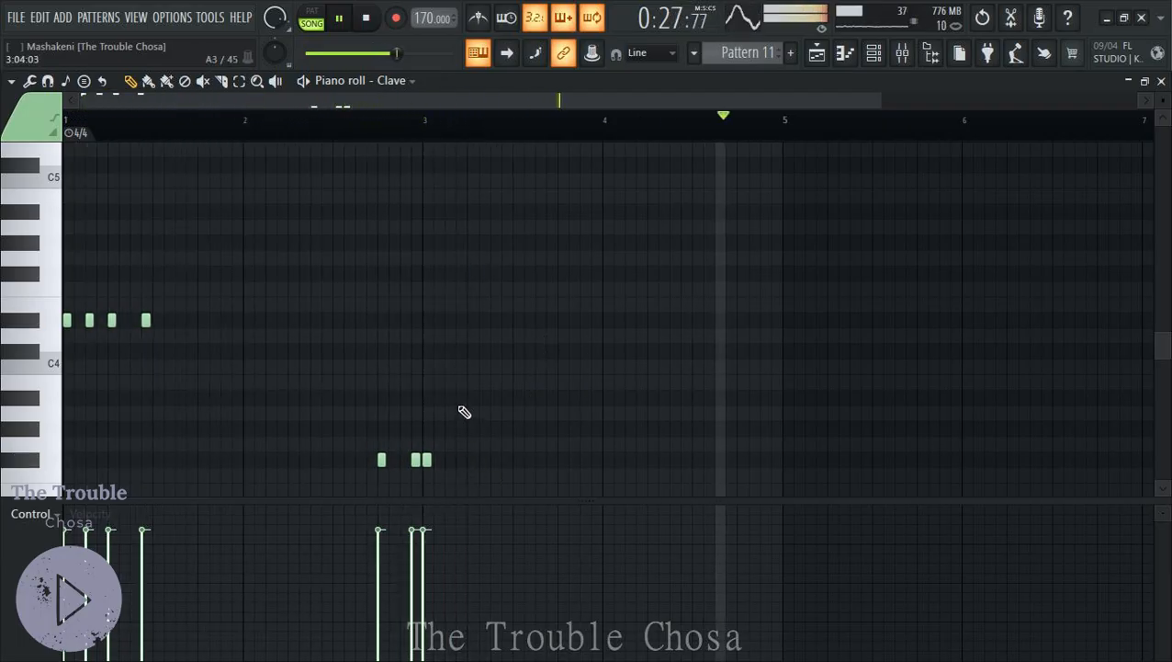
{"action": "left_click", "coordinate": [450, 273]}
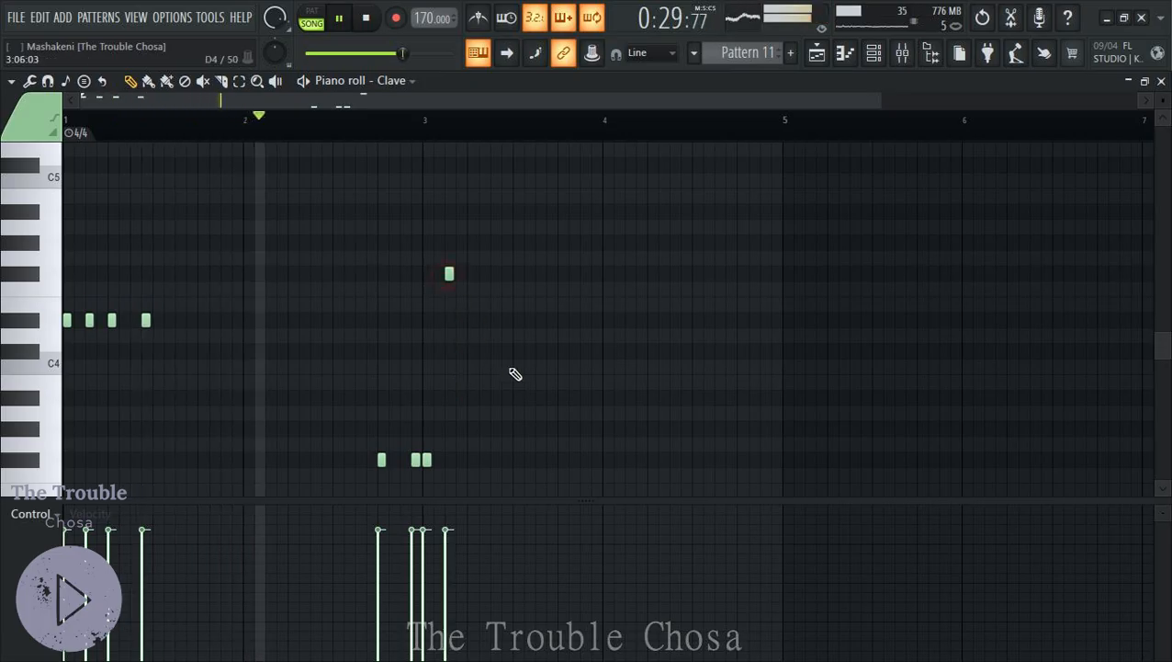
{"action": "left_click", "coordinate": [471, 460]}
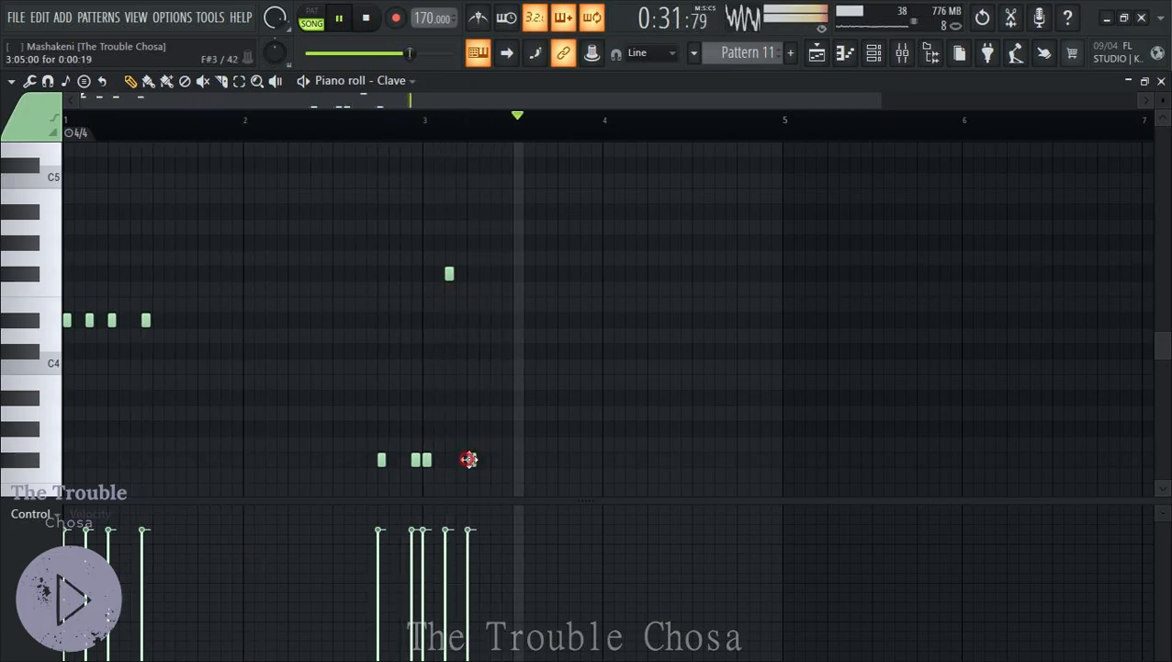
{"action": "left_click", "coordinate": [506, 272]}
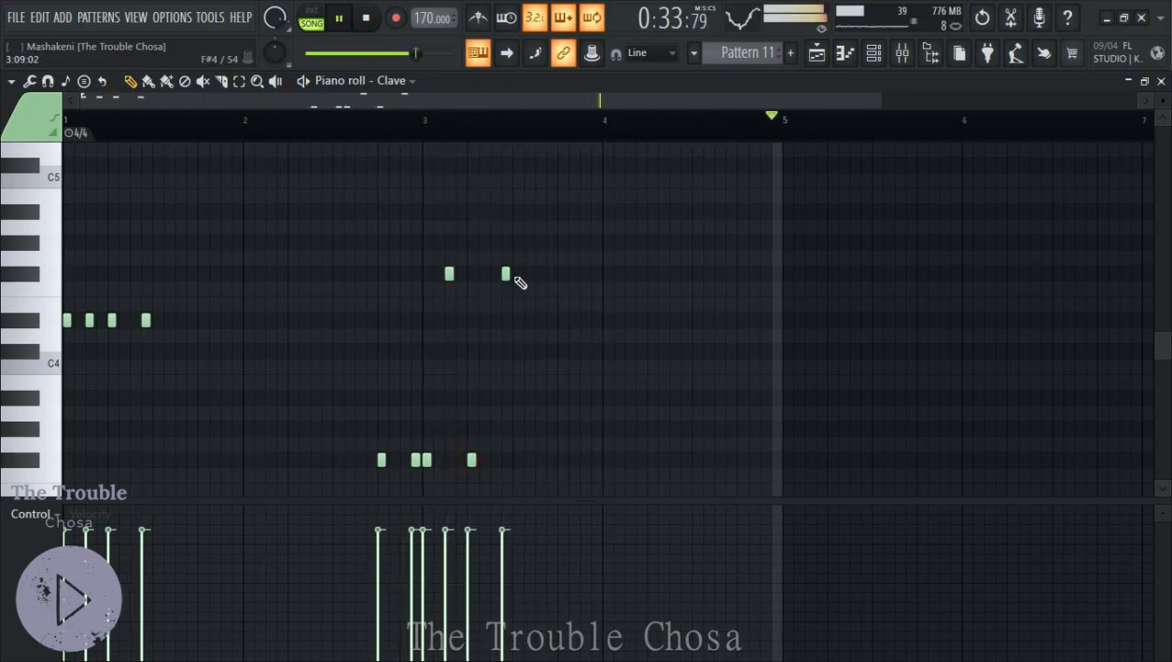
Add short D#4 Clave notes on steps 13 and 16 of bar 4 and close the piano roll
{"action": "left_click", "coordinate": [739, 320]}
{"action": "left_click", "coordinate": [774, 320]}
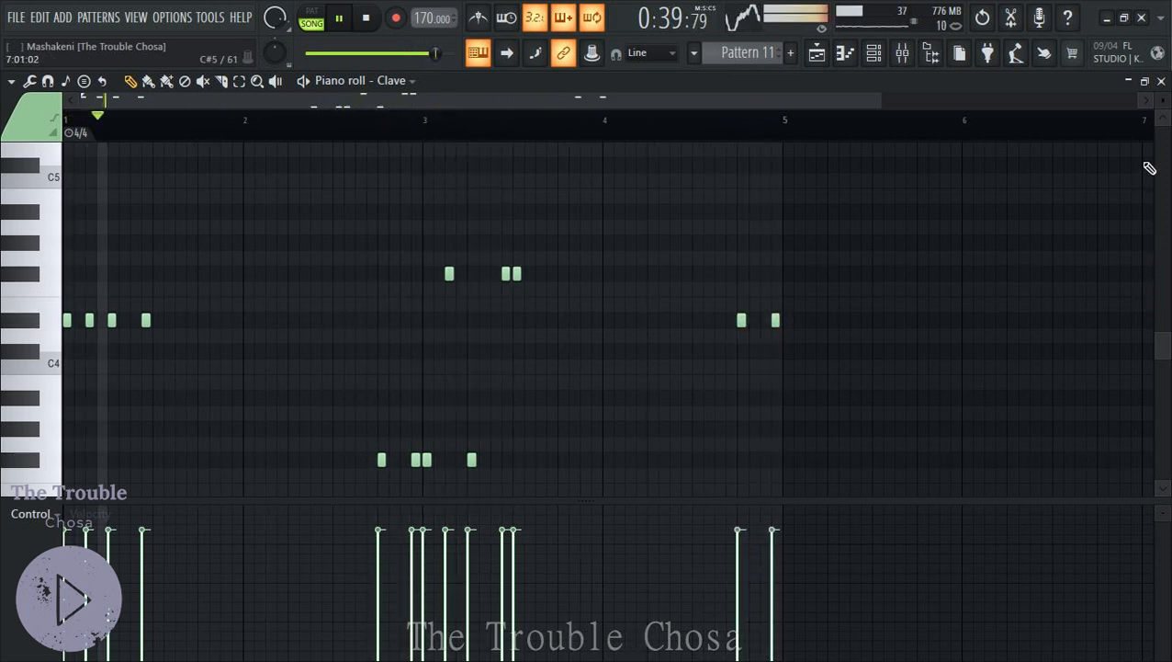
{"action": "left_click", "coordinate": [1162, 81]}
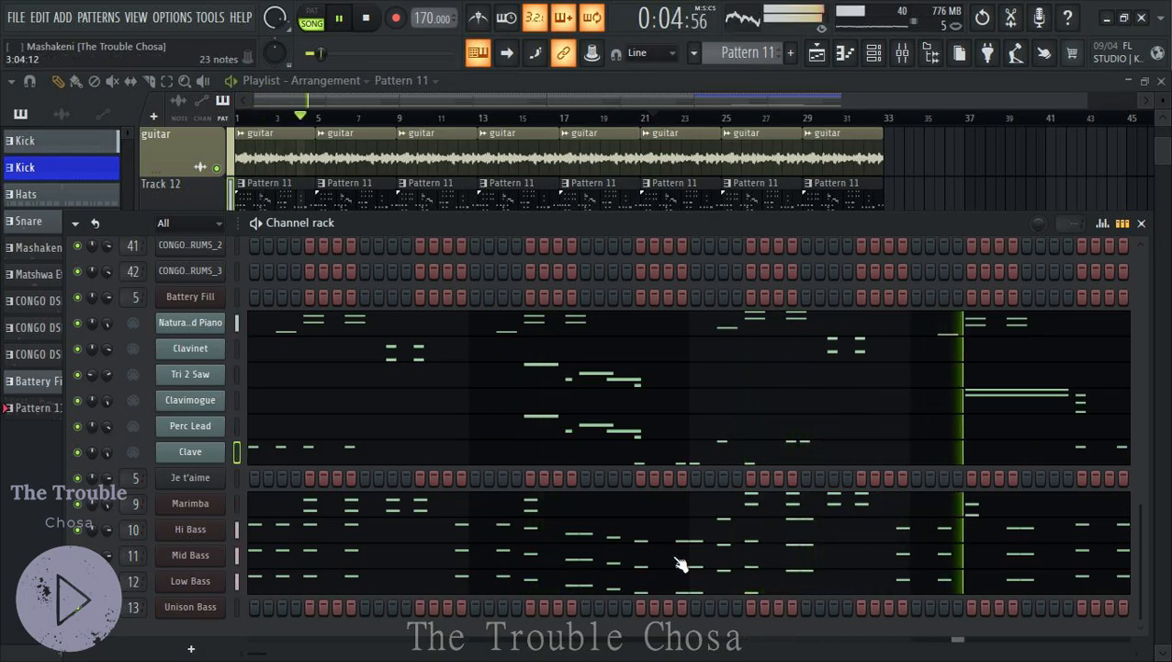
In the Je t'aime channel's piano roll, add seven-step D#4 and A#3 notes from step 13 of bar 1, and C#4 and G#3 from step 13 of bar 3
{"action": "right_click", "coordinate": [194, 479]}
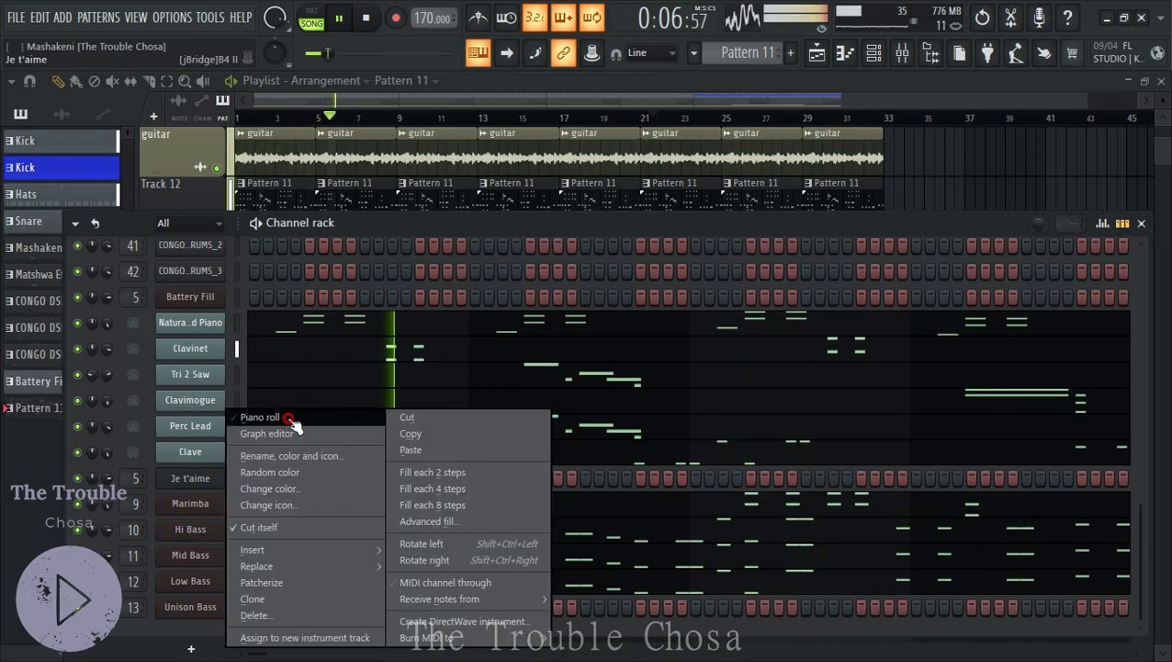
{"action": "left_click", "coordinate": [262, 417]}
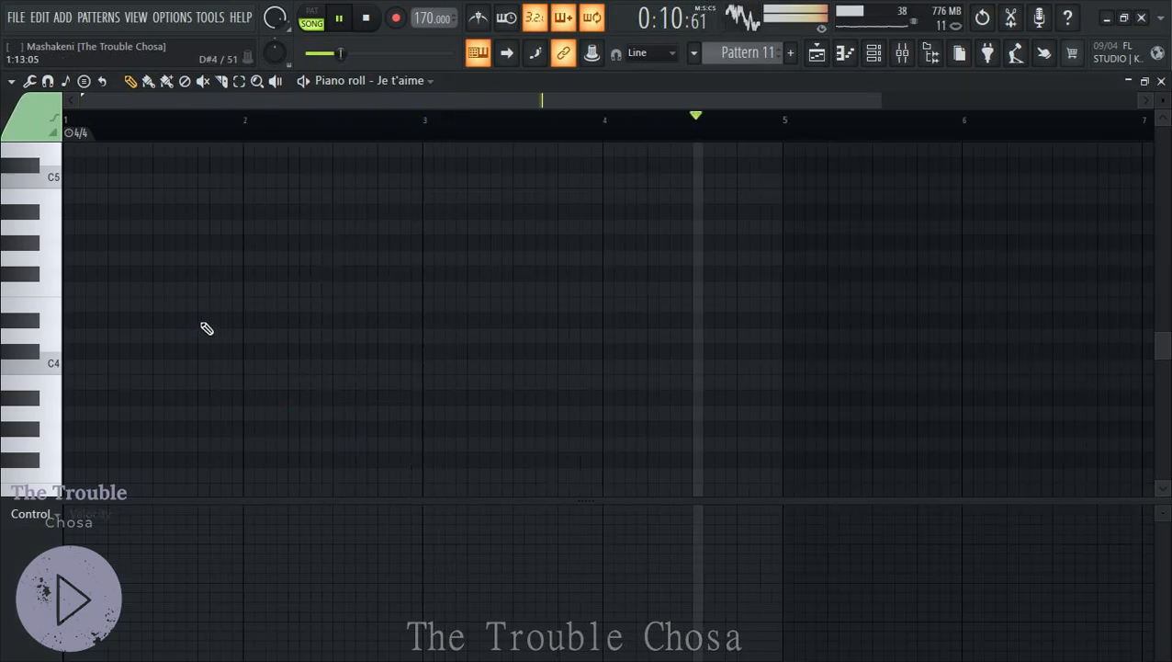
{"action": "left_click", "coordinate": [204, 322]}
{"action": "left_click_drag", "start_coordinate": [208, 320], "coordinate": [278, 325]}
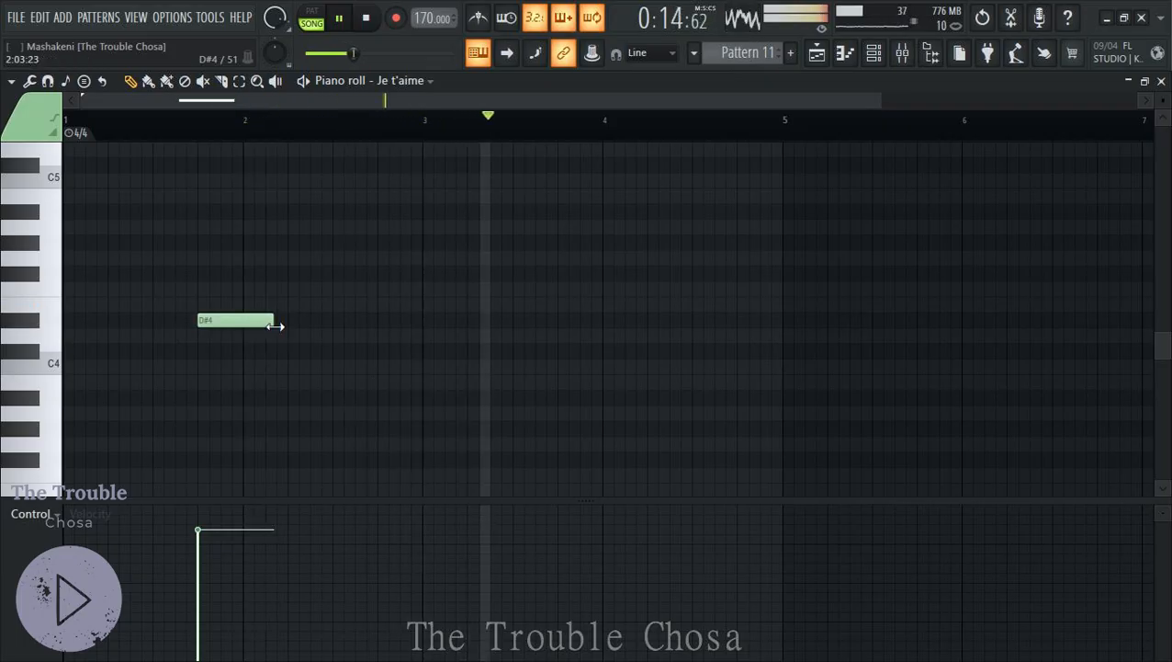
{"action": "left_click", "coordinate": [200, 396]}
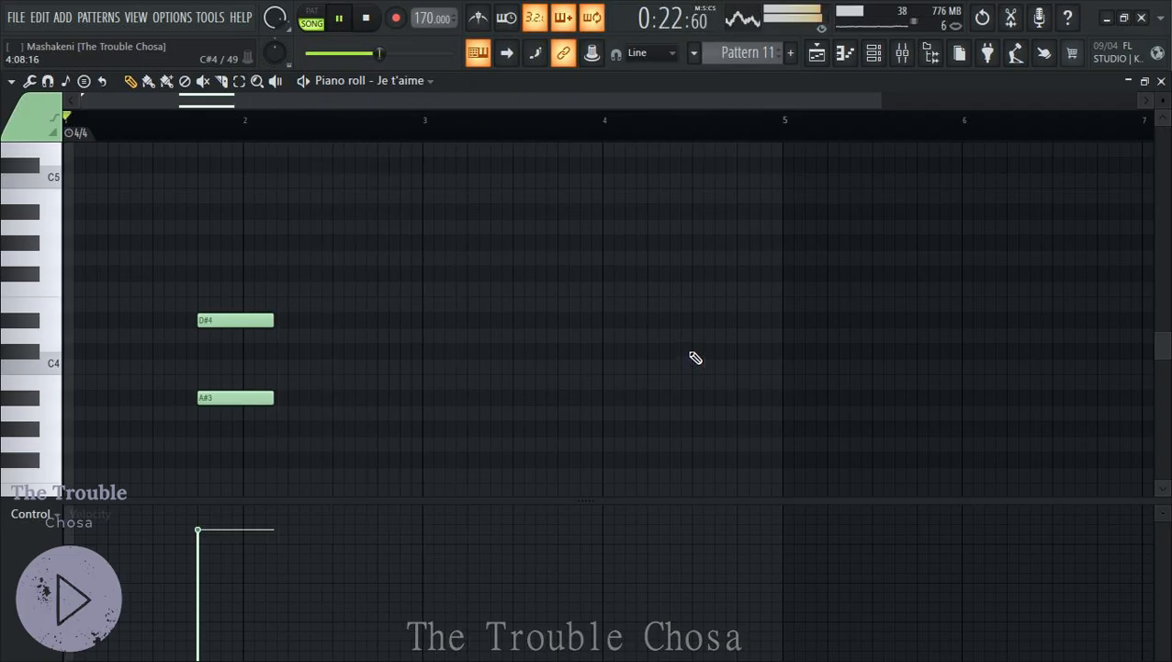
{"action": "left_click", "coordinate": [567, 352]}
{"action": "left_click_drag", "start_coordinate": [557, 382], "coordinate": [558, 426]}
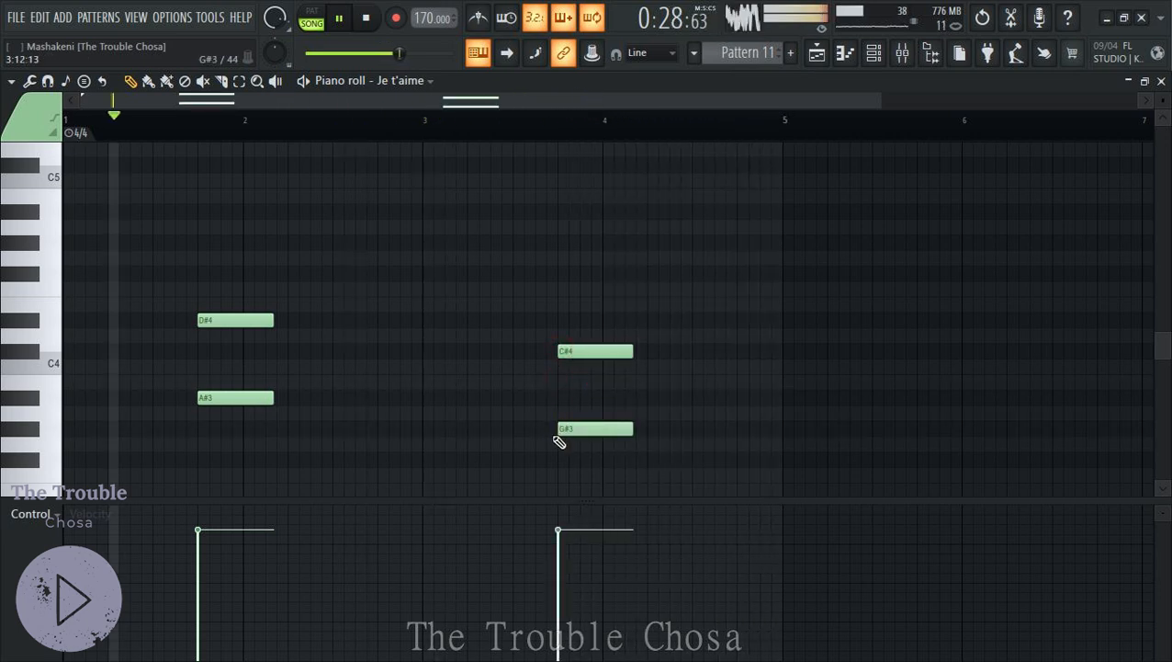
Transpose all the Je t'aime notes up two octaves and close the piano roll
{"action": "key", "text": "ctrl+Up"}
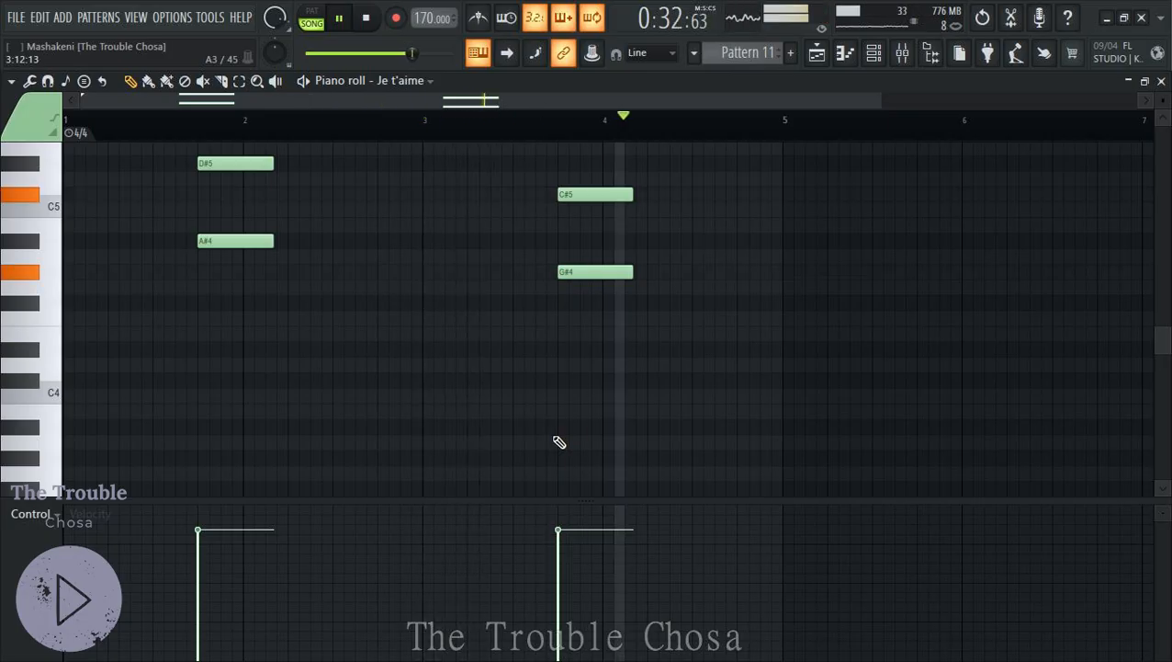
{"action": "key", "text": "ctrl+Up"}
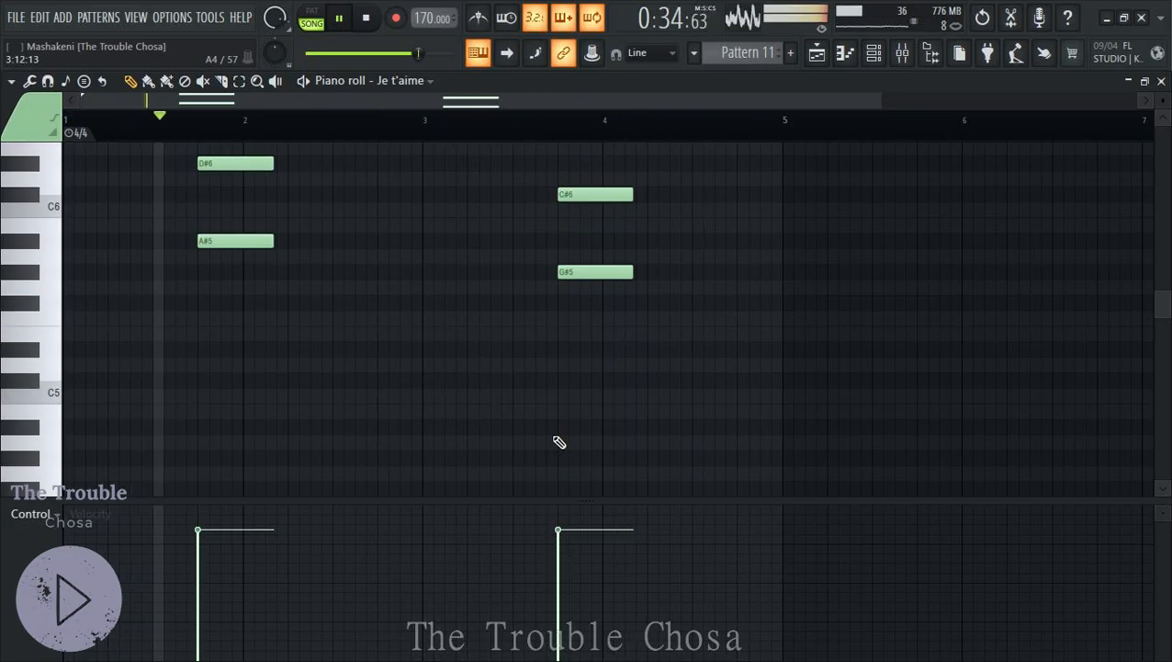
{"action": "left_click", "coordinate": [1162, 82]}
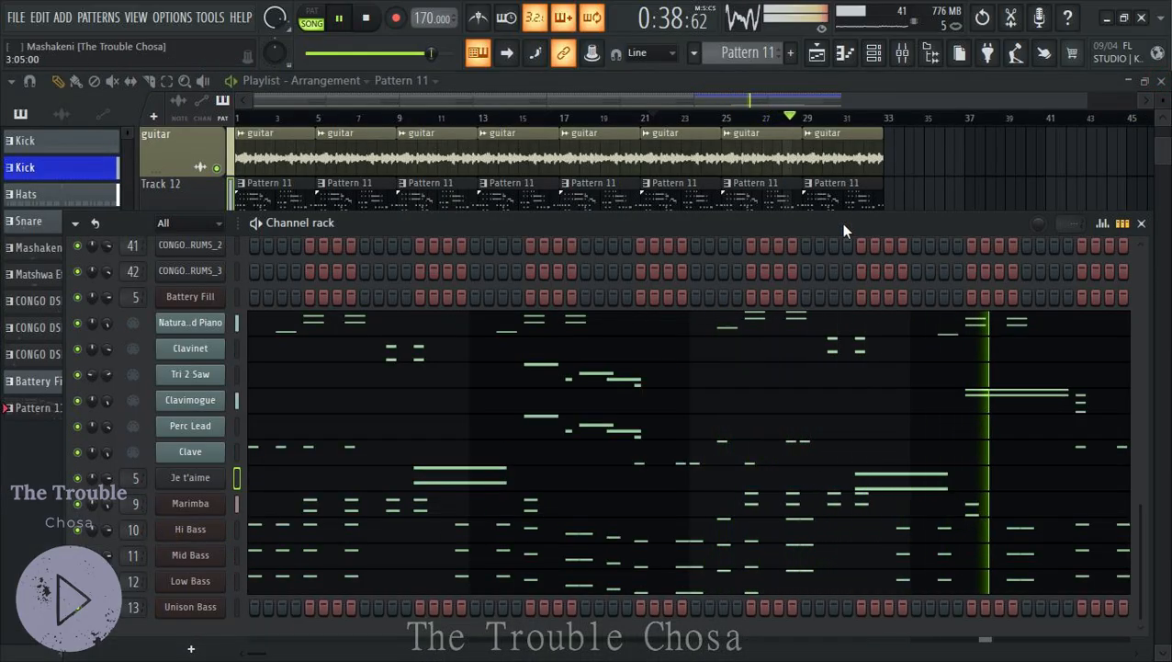
Load AIR TubeDrive into the first effect slot of the B4 II mixer track
{"action": "left_click", "coordinate": [903, 54]}
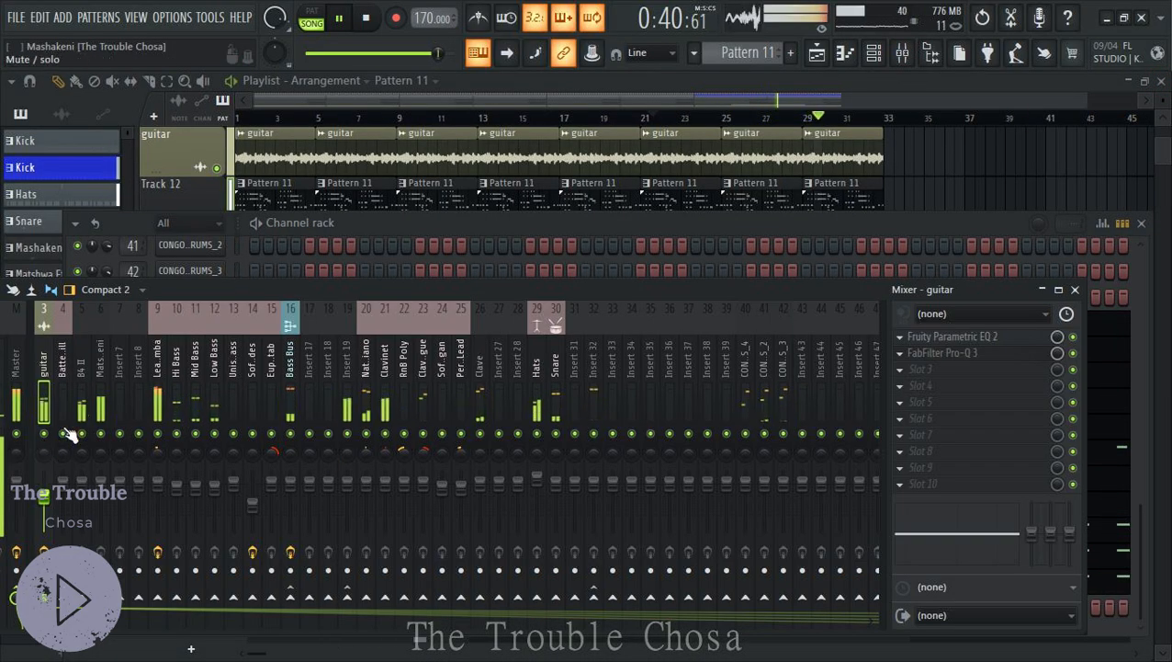
{"action": "left_click", "coordinate": [79, 363]}
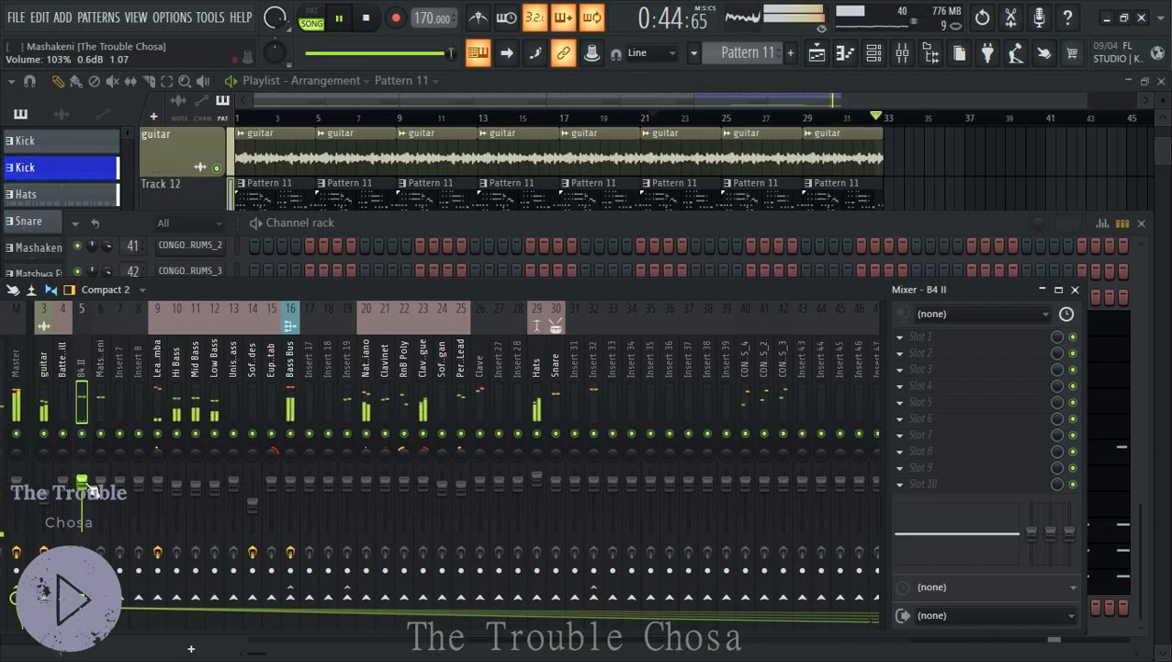
{"action": "left_click", "coordinate": [901, 340]}
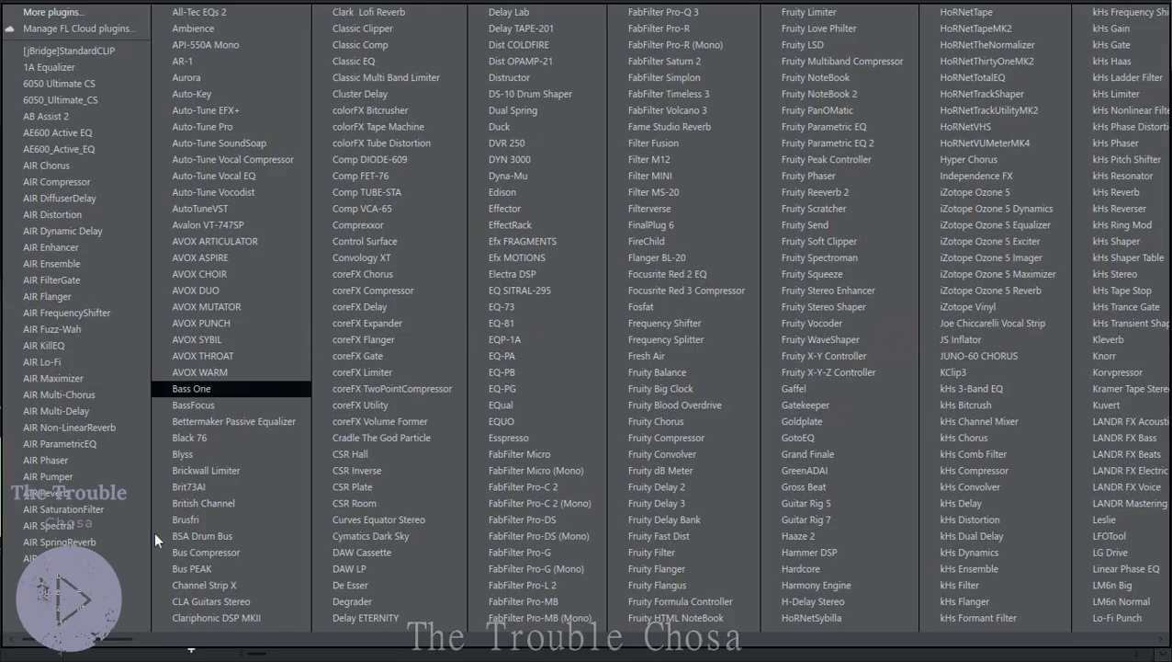
{"action": "left_click", "coordinate": [69, 591]}
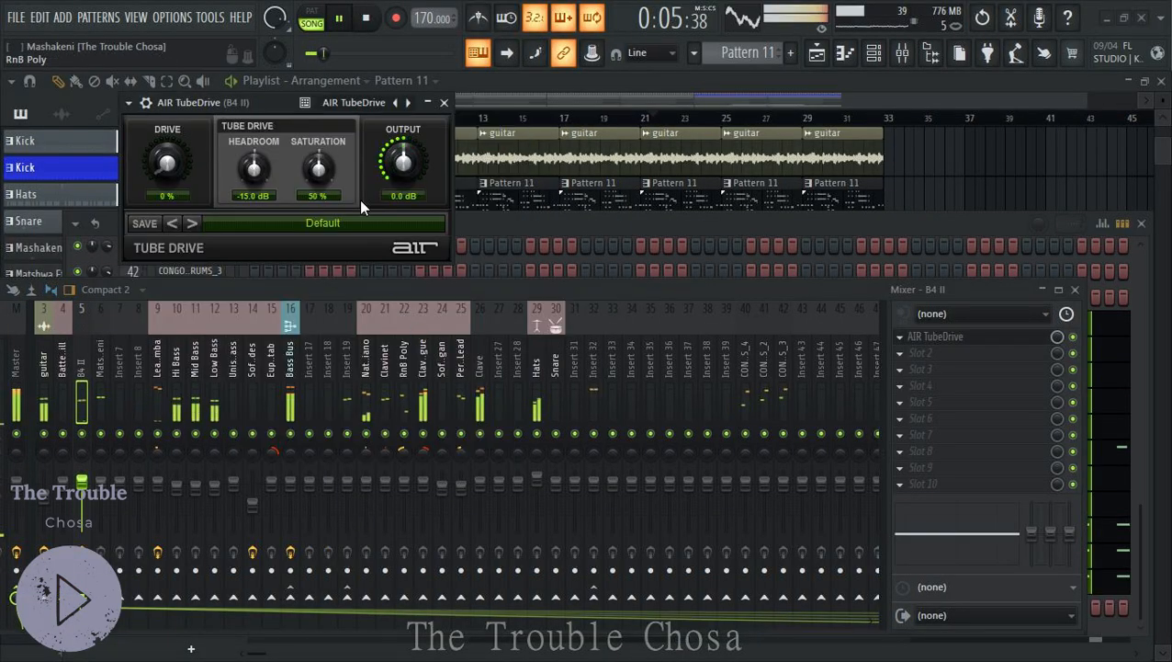
Set AIR TubeDrive's saturation to 55 % and output to +4.8 dB, and close the plugin window
{"action": "left_click_drag", "start_coordinate": [273, 102], "coordinate": [488, 254]}
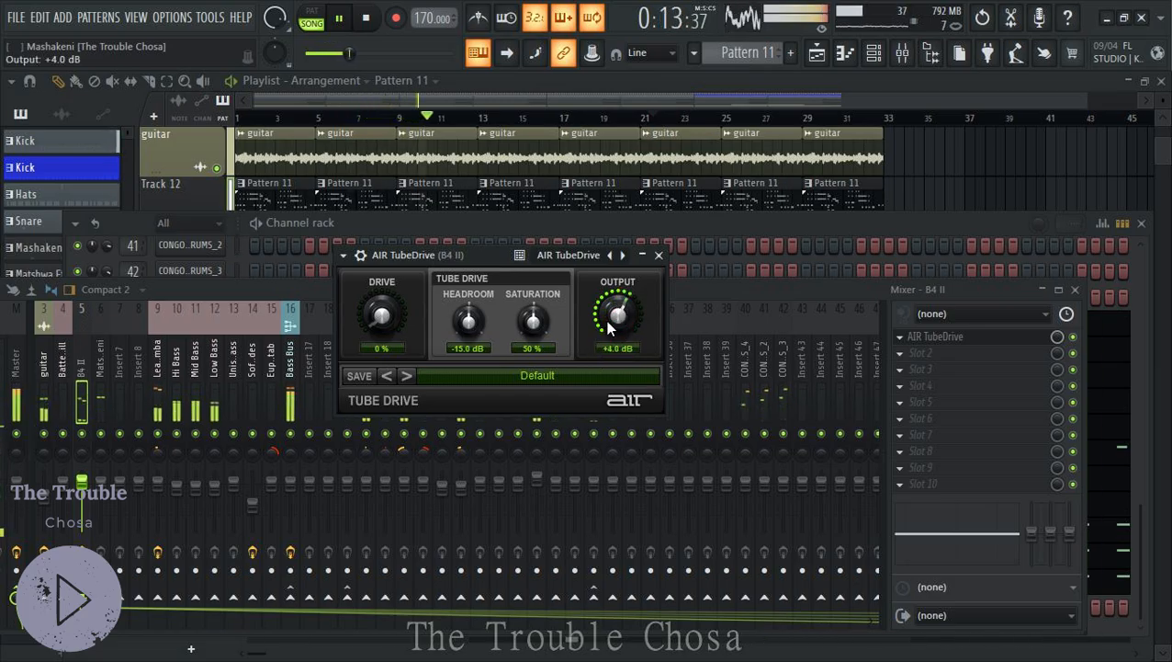
{"action": "scroll", "coordinate": [615, 317], "scroll_direction": "up", "scroll_amount": 1}
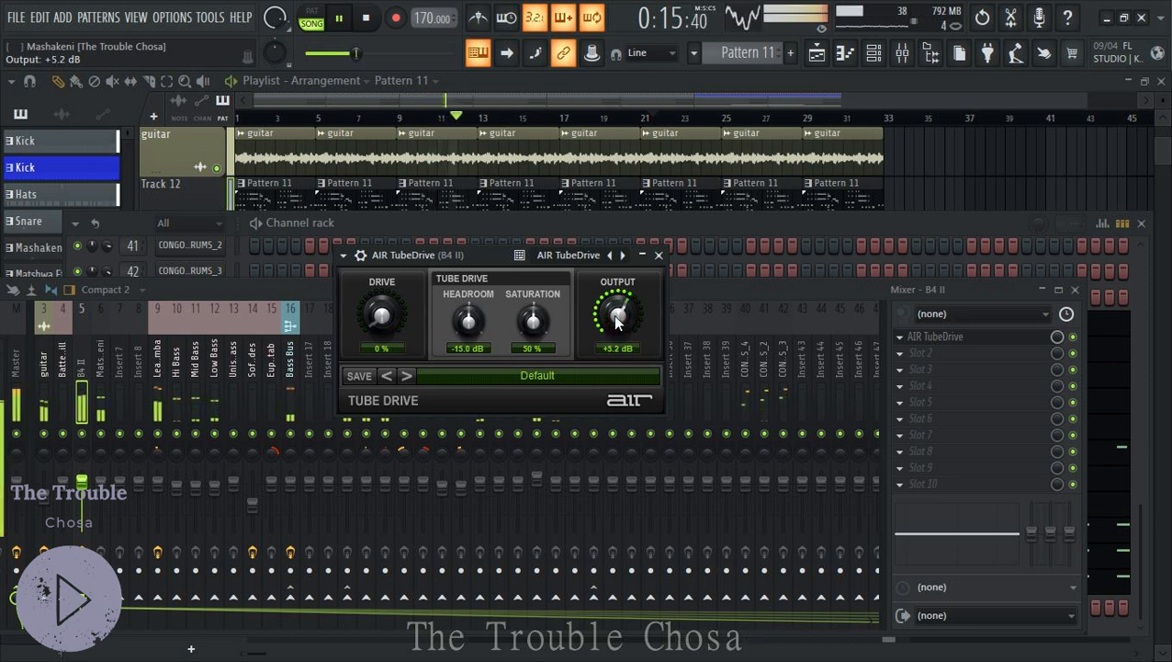
{"action": "double_click", "coordinate": [614, 317]}
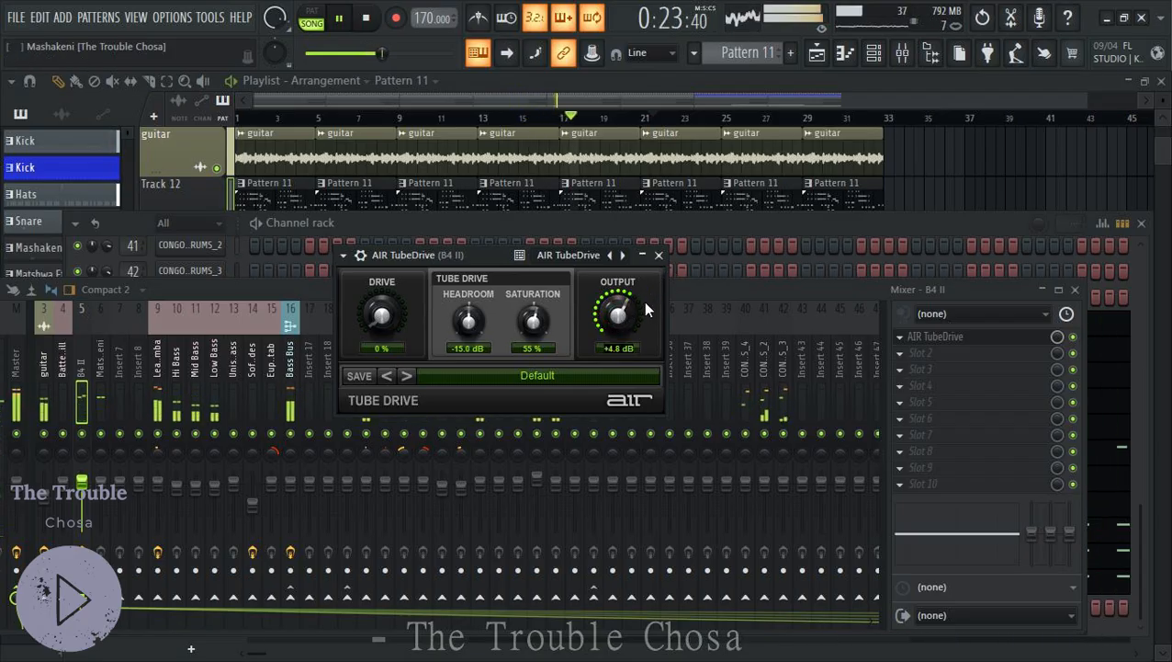
{"action": "left_click", "coordinate": [659, 256]}
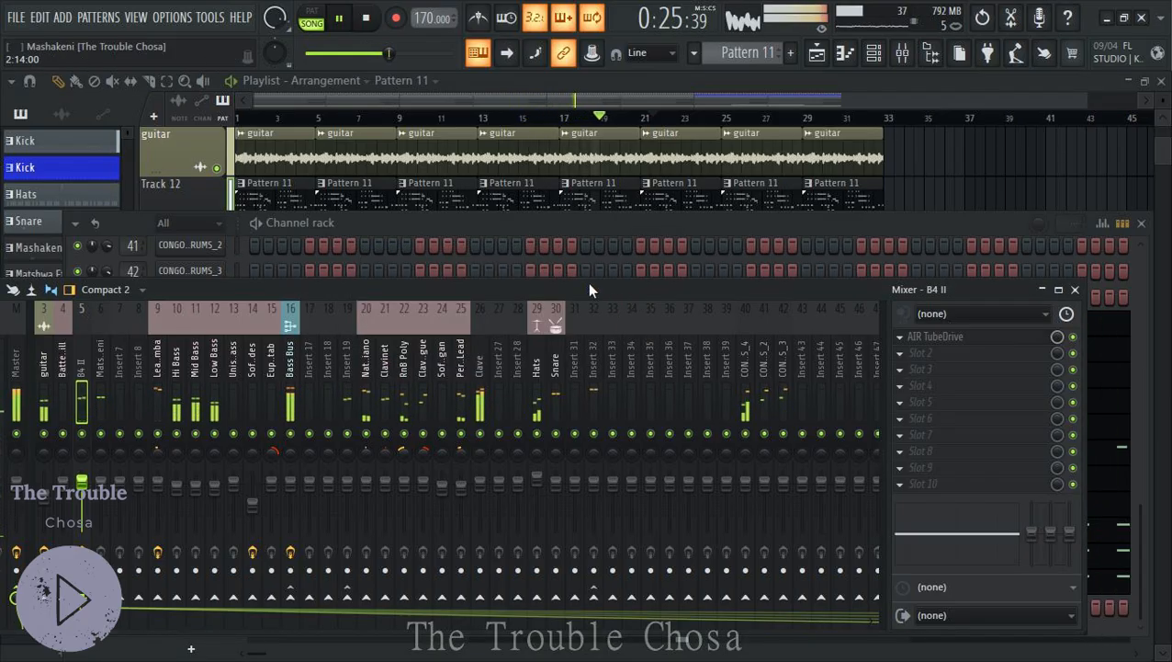
Bring back the mixer and channel rack, and open the Je t'aime channel's B4 II organ in a lower window position
{"action": "left_click", "coordinate": [908, 99]}
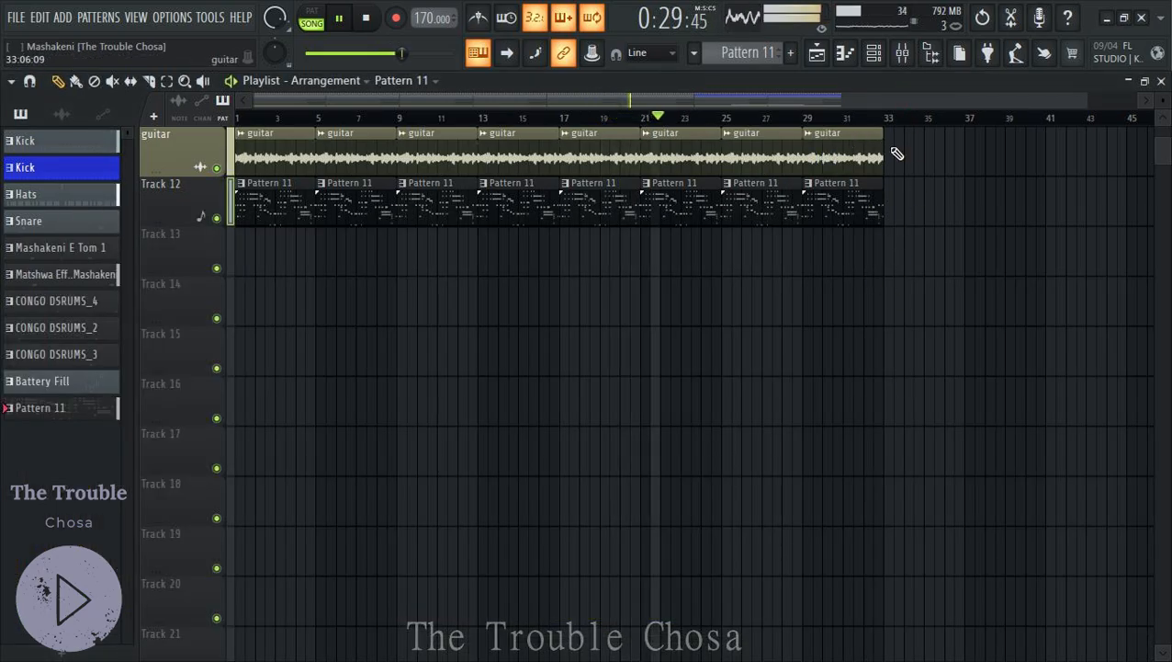
{"action": "left_click", "coordinate": [902, 52]}
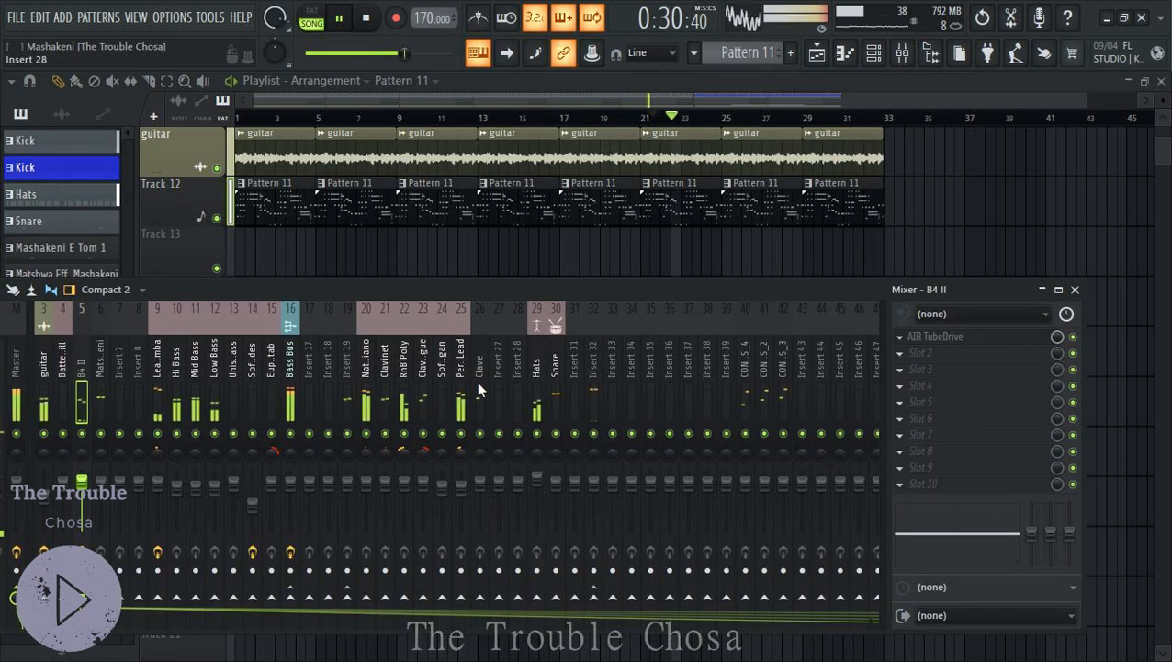
{"action": "left_click", "coordinate": [875, 54]}
{"action": "left_click", "coordinate": [195, 482]}
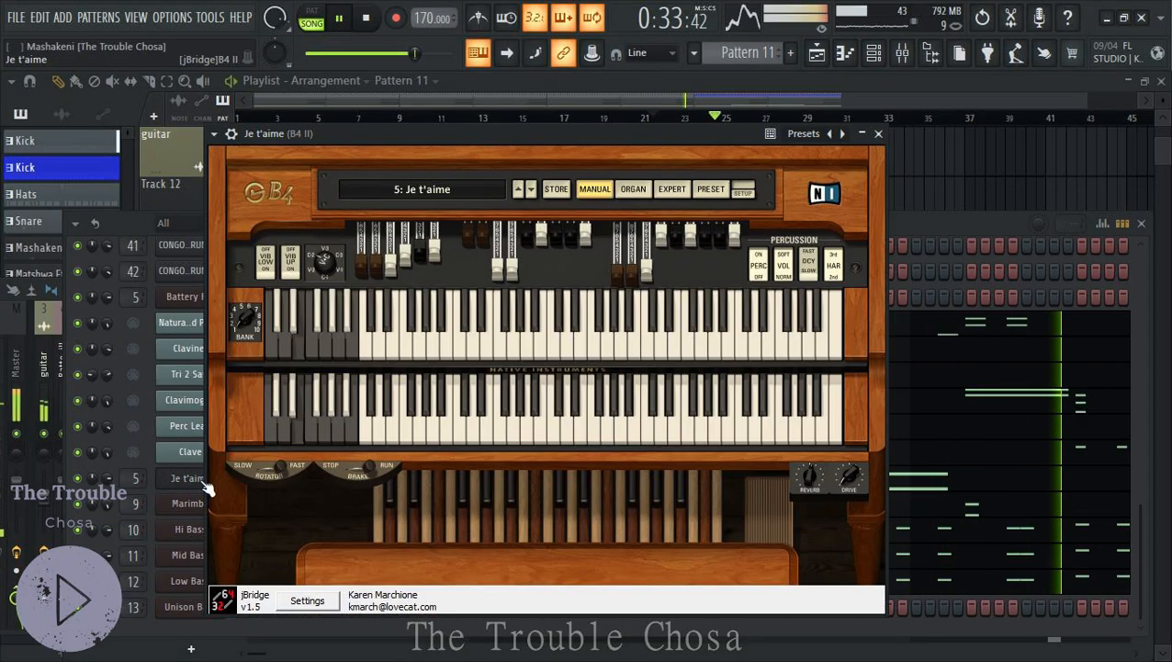
{"action": "left_click_drag", "start_coordinate": [401, 137], "coordinate": [411, 222]}
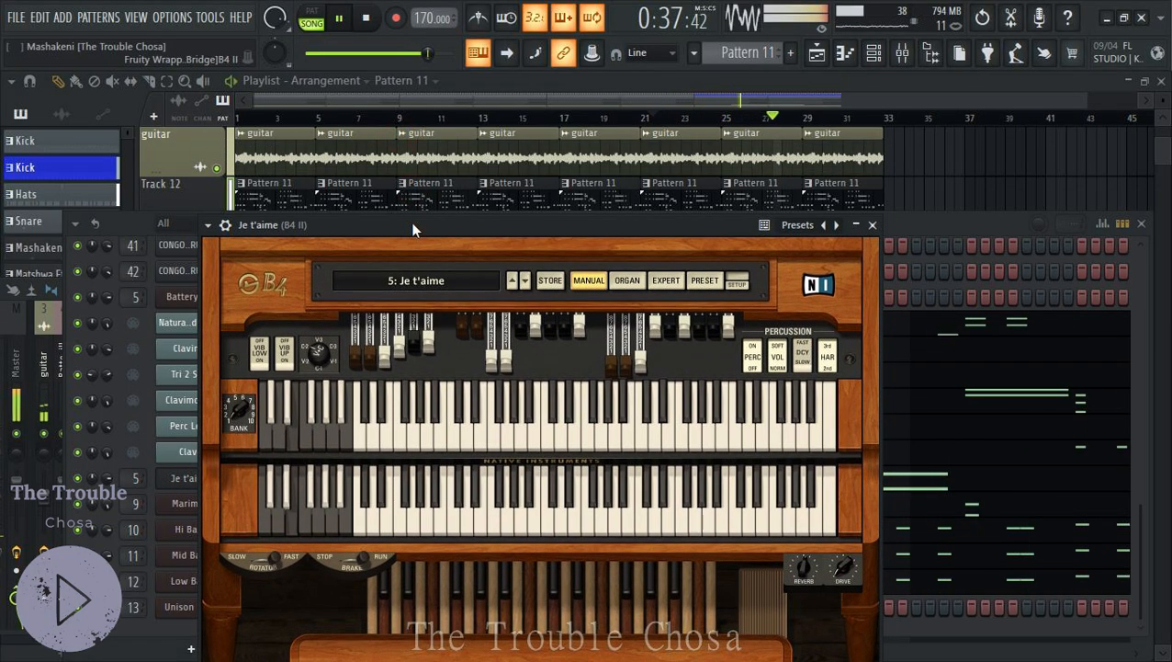
Try the B4 II organ's rotator speed at slow and return it to fast
{"action": "left_click_drag", "start_coordinate": [274, 557], "coordinate": [225, 567]}
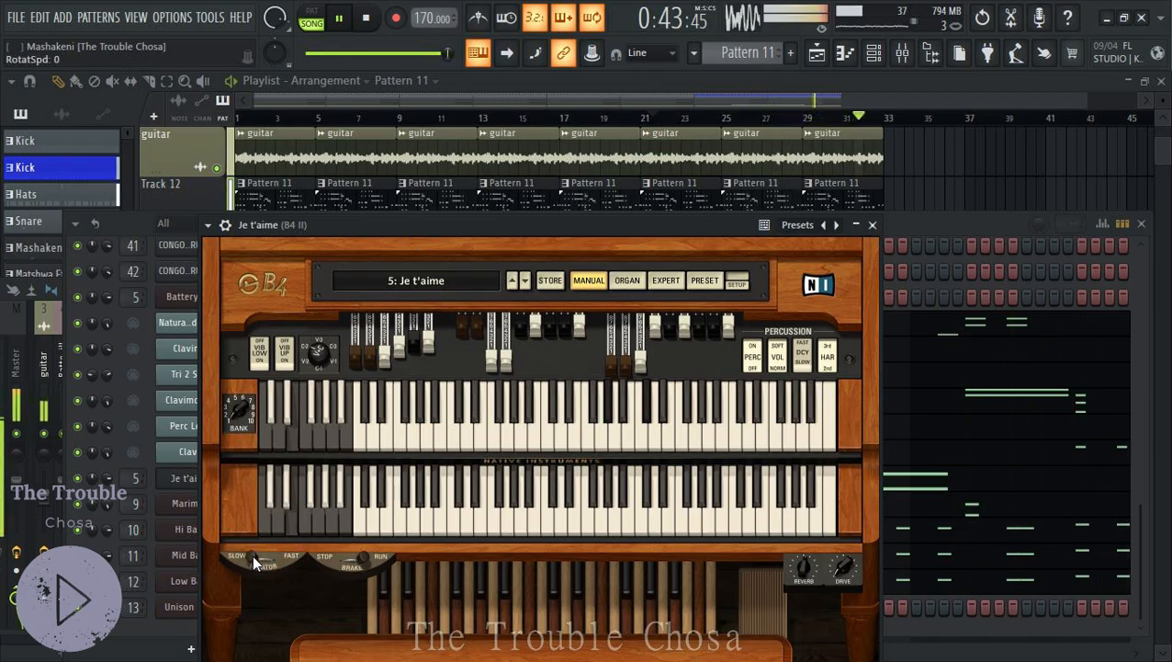
{"action": "left_click_drag", "start_coordinate": [252, 554], "coordinate": [315, 550]}
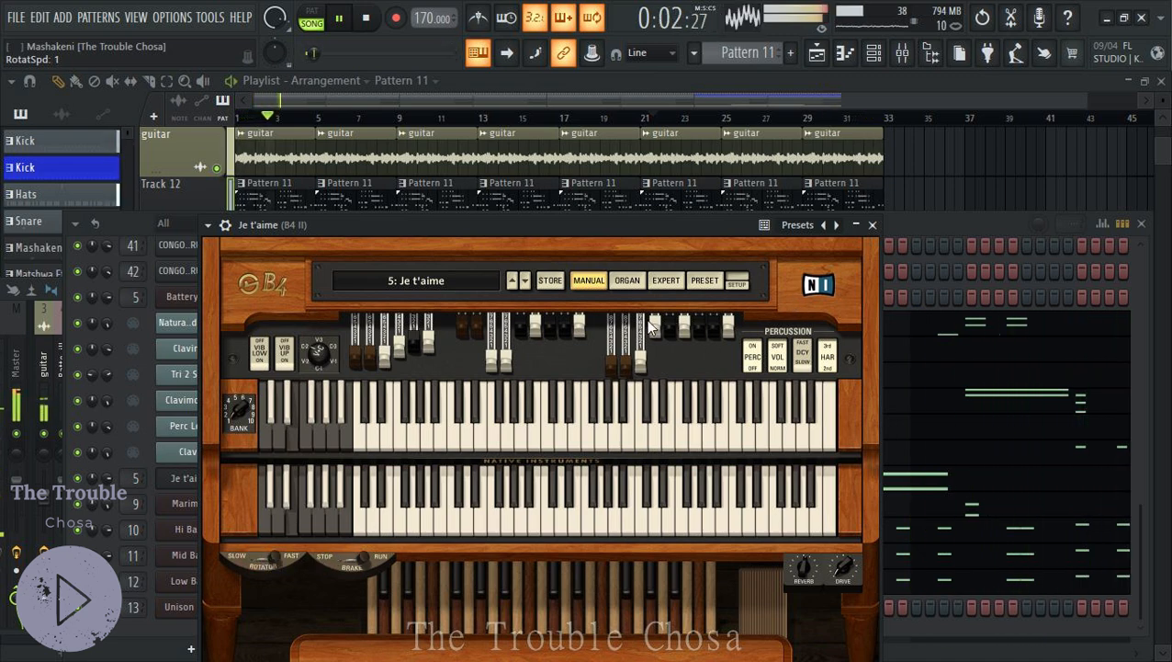
Increase the reverb size in the B4 II organ's expert settings
{"action": "left_click", "coordinate": [669, 281]}
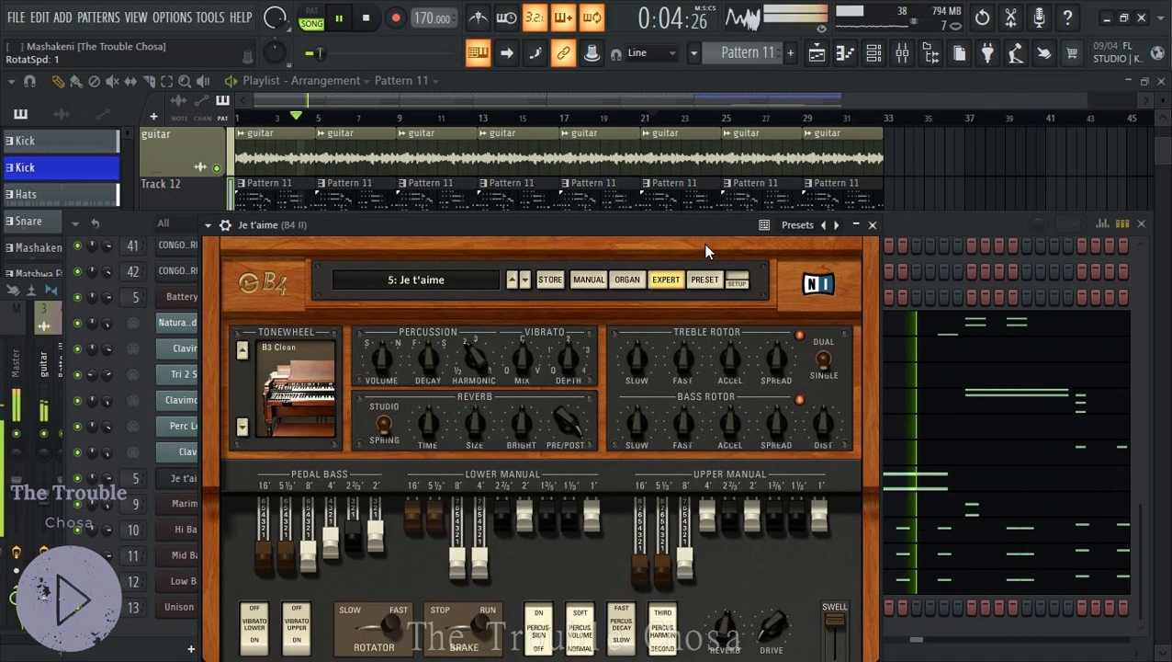
{"action": "mouse_move", "coordinate": [690, 217]}
{"action": "left_mouse_down"}
{"action": "mouse_move", "coordinate": [689, 191]}
{"action": "mouse_move", "coordinate": [688, 210]}
{"action": "left_mouse_up"}
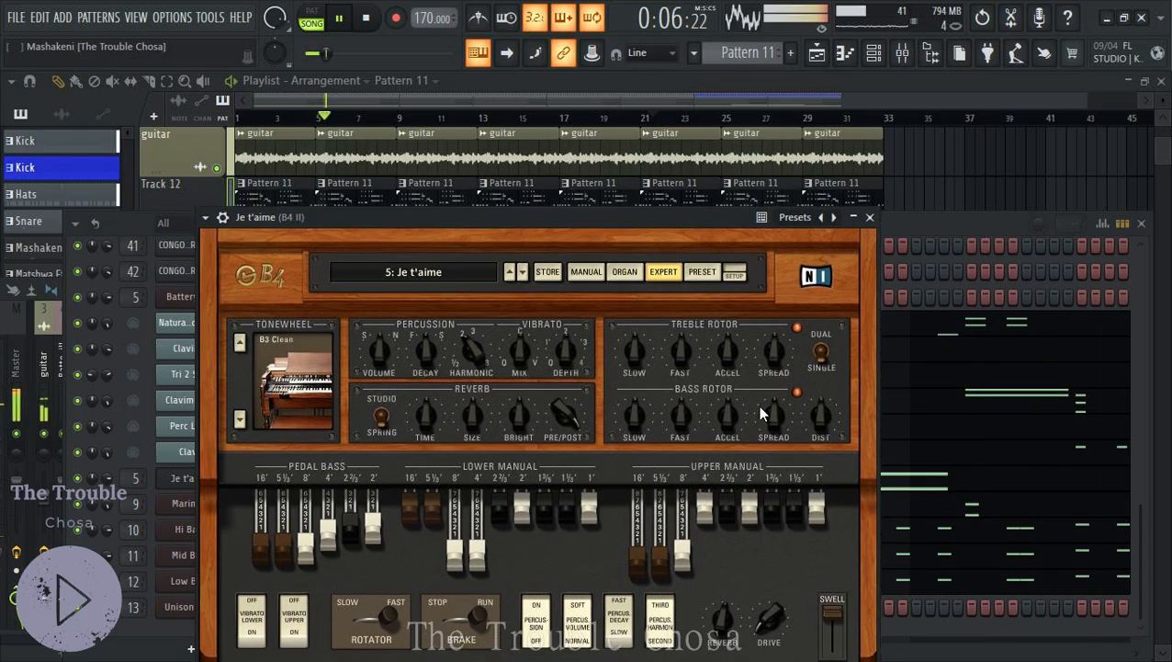
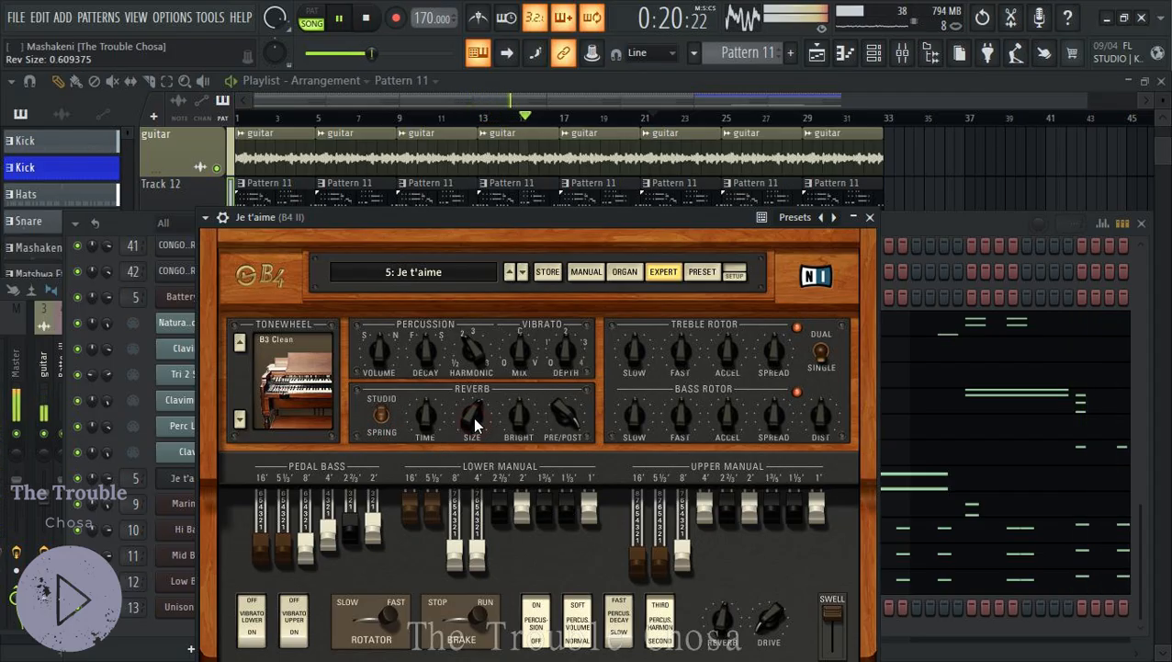
{"action": "left_click_drag", "start_coordinate": [476, 382], "coordinate": [477, 379]}
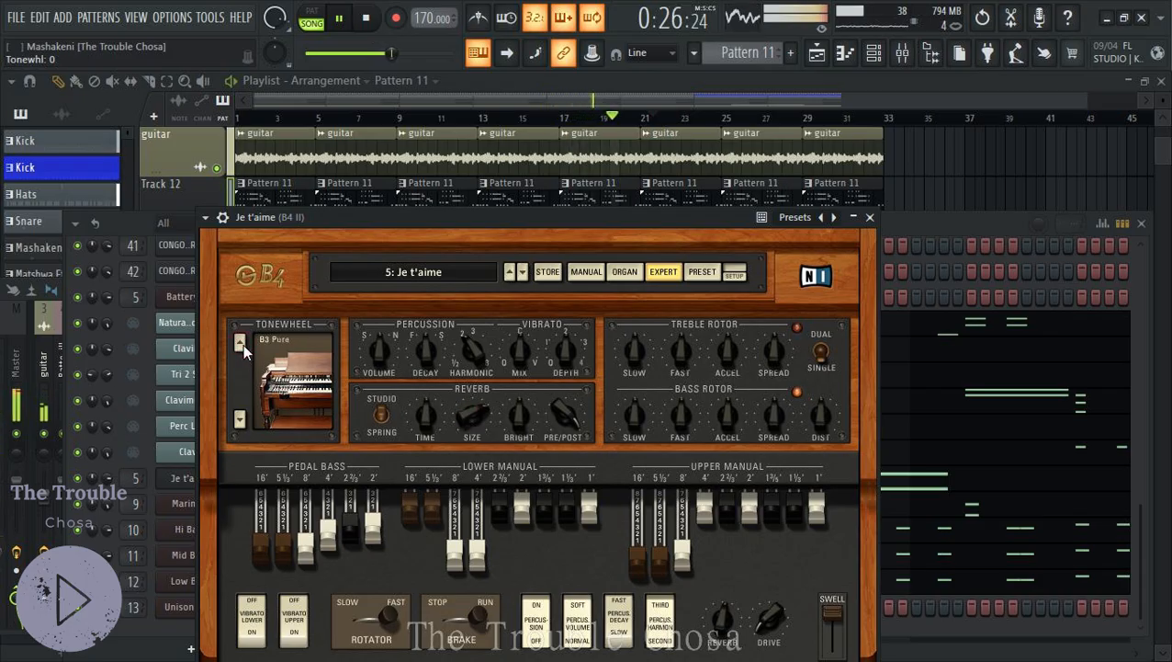
Return the organ's tonewheel set to B3 Clean, close the organ, and save the project
{"action": "left_click", "coordinate": [241, 420]}
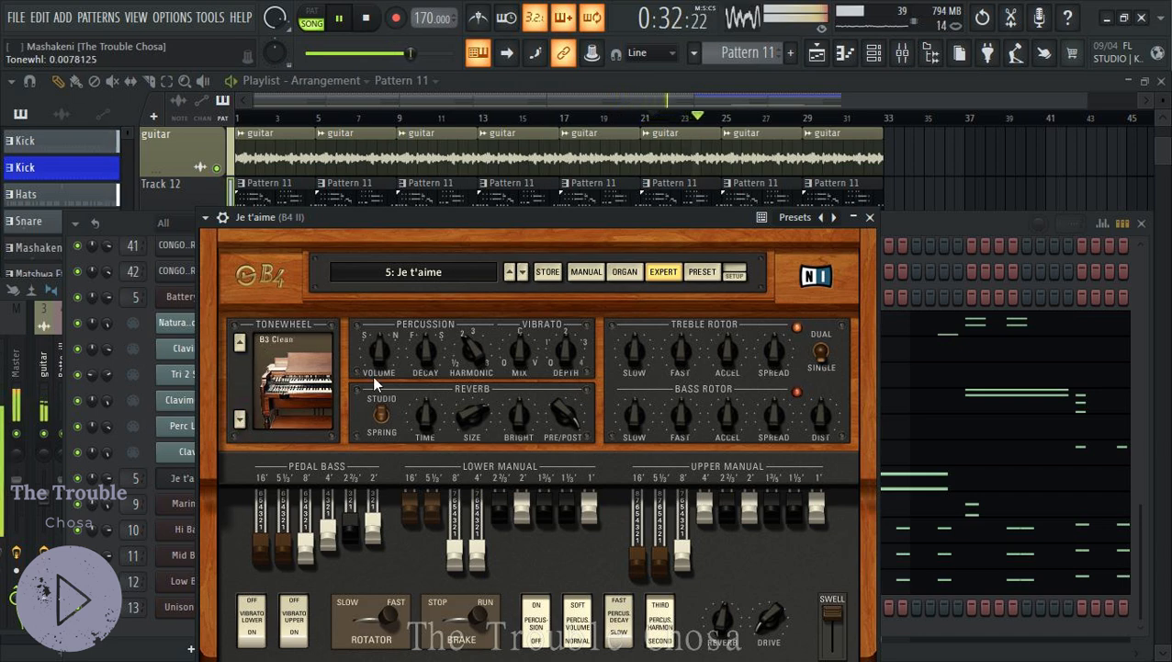
{"action": "left_click", "coordinate": [869, 217]}
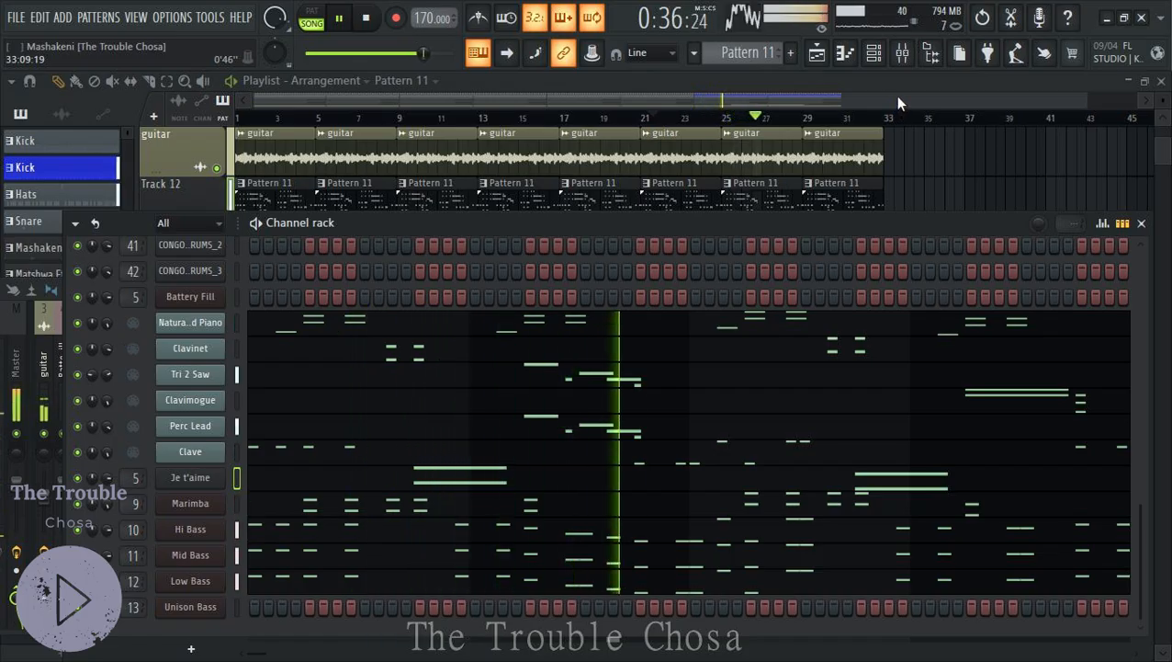
{"action": "key", "text": "ctrl+s"}
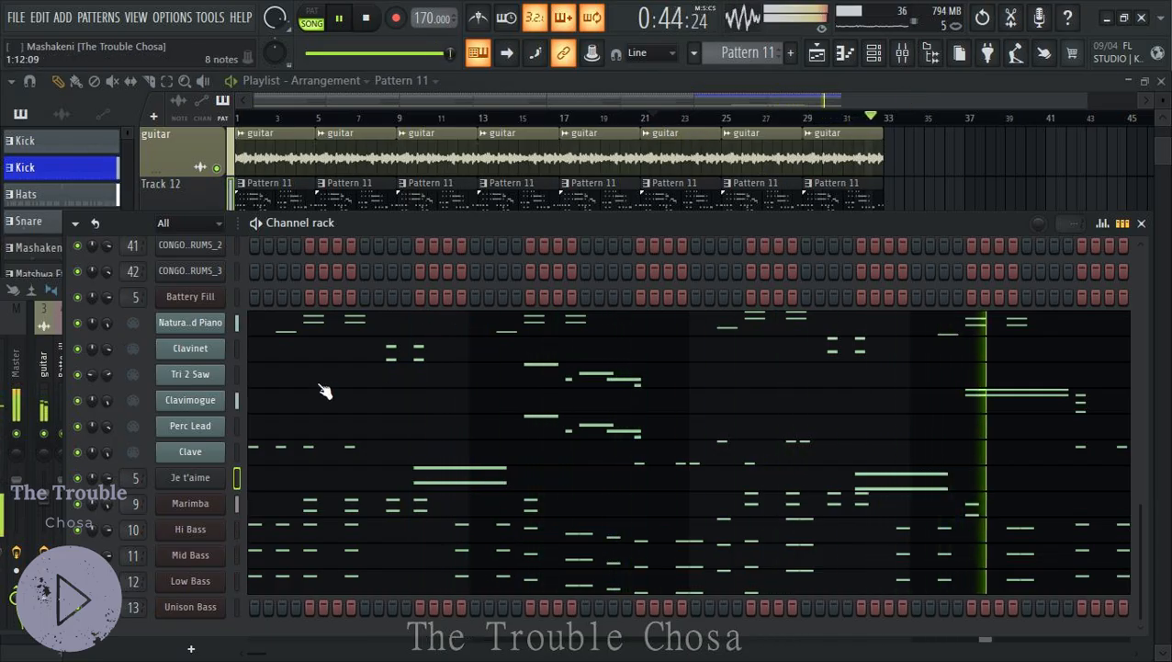
Open the Unison Bass channel's Polysix synth, look over its preset settings, and close it
{"action": "right_click", "coordinate": [201, 608]}
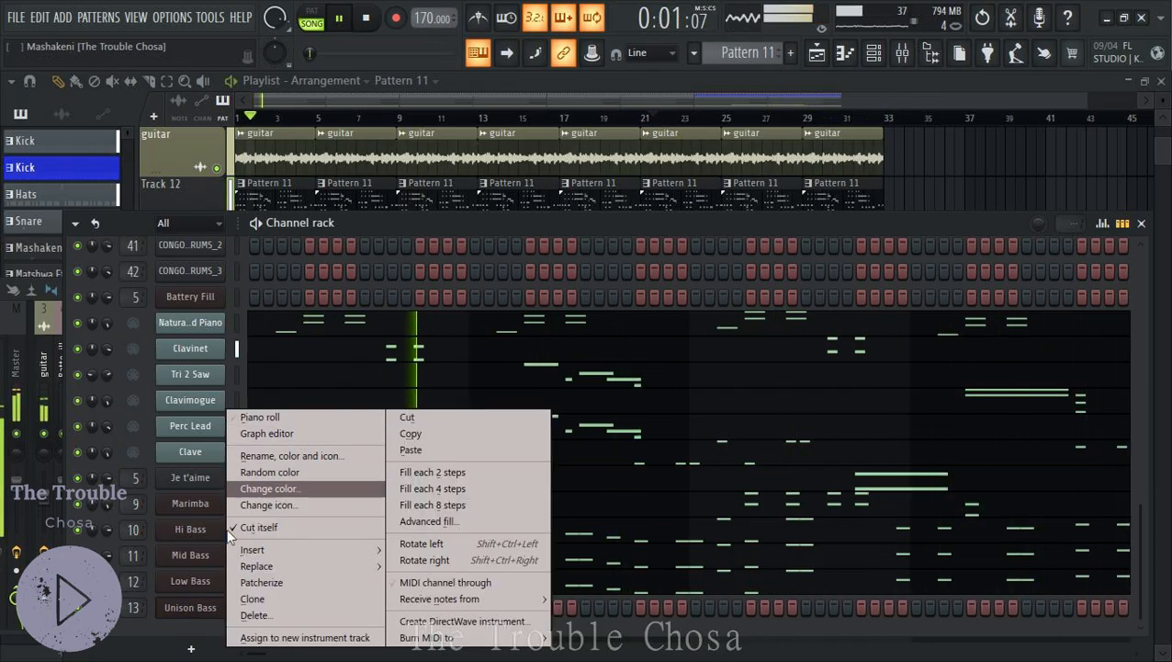
{"action": "left_click", "coordinate": [162, 644]}
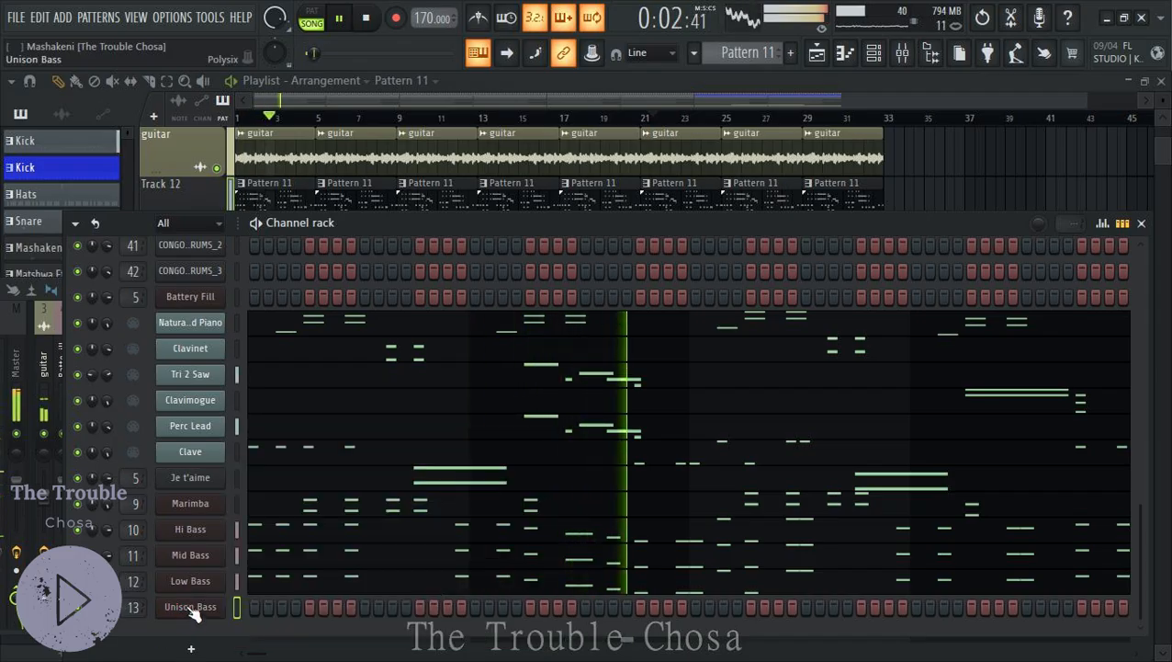
{"action": "left_click", "coordinate": [191, 611]}
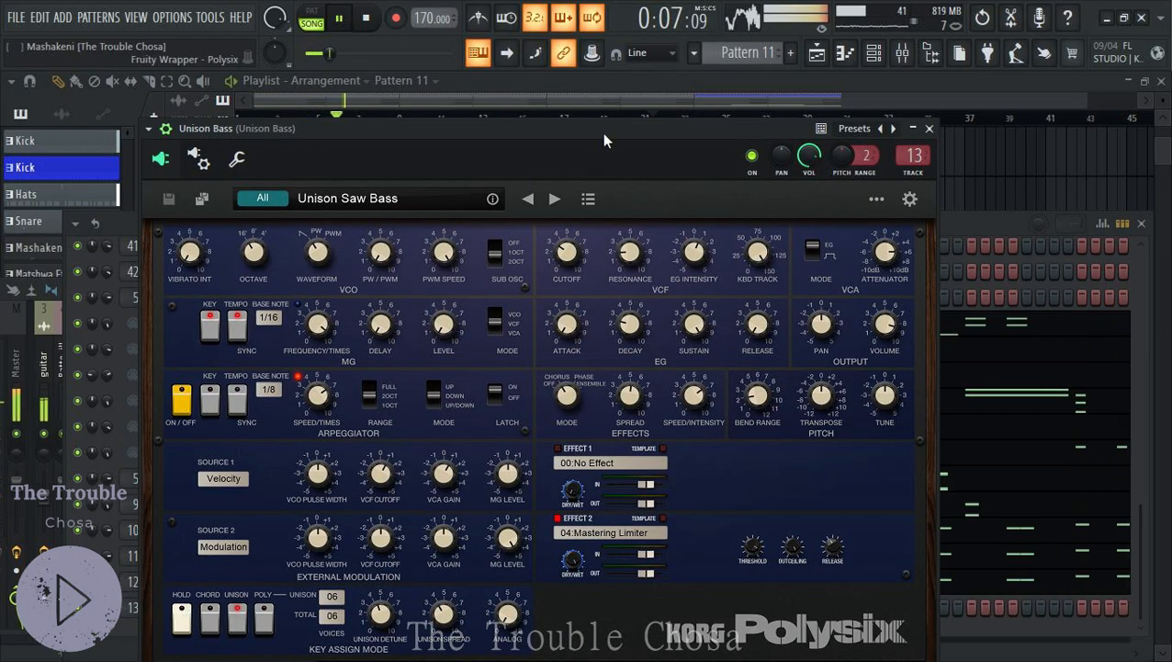
{"action": "left_click_drag", "start_coordinate": [604, 135], "coordinate": [606, 99]}
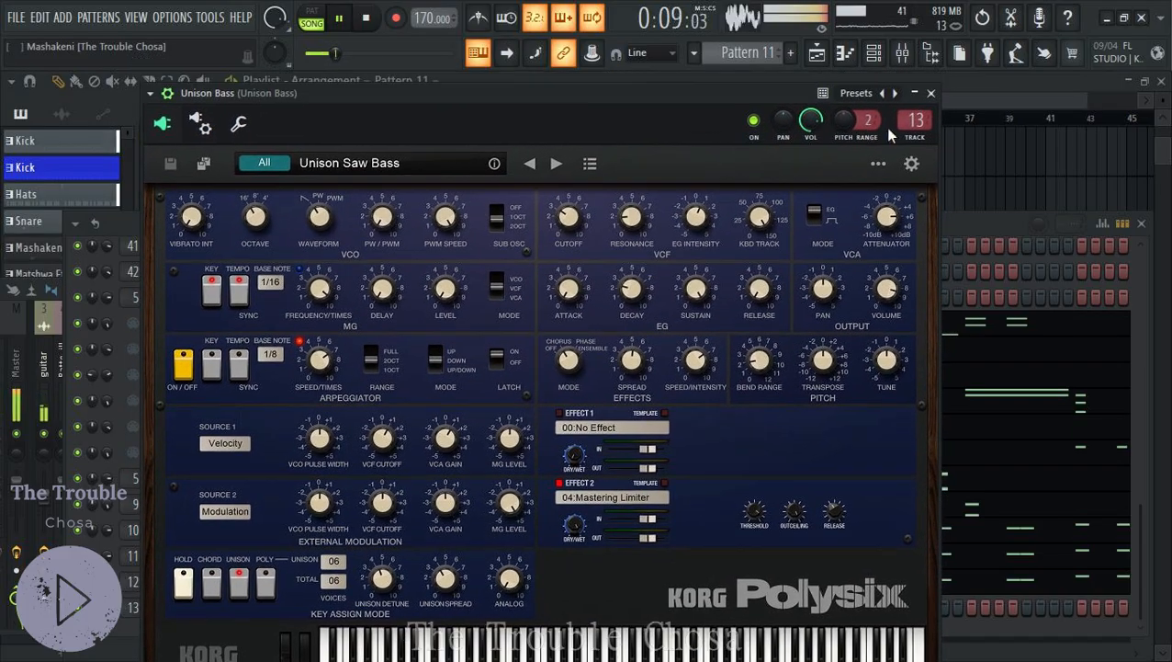
{"action": "left_click", "coordinate": [931, 94]}
In Unison Bass's piano roll, add a C#4 note about one bar long starting on beat 4 of bar 3
{"action": "right_click", "coordinate": [190, 608]}
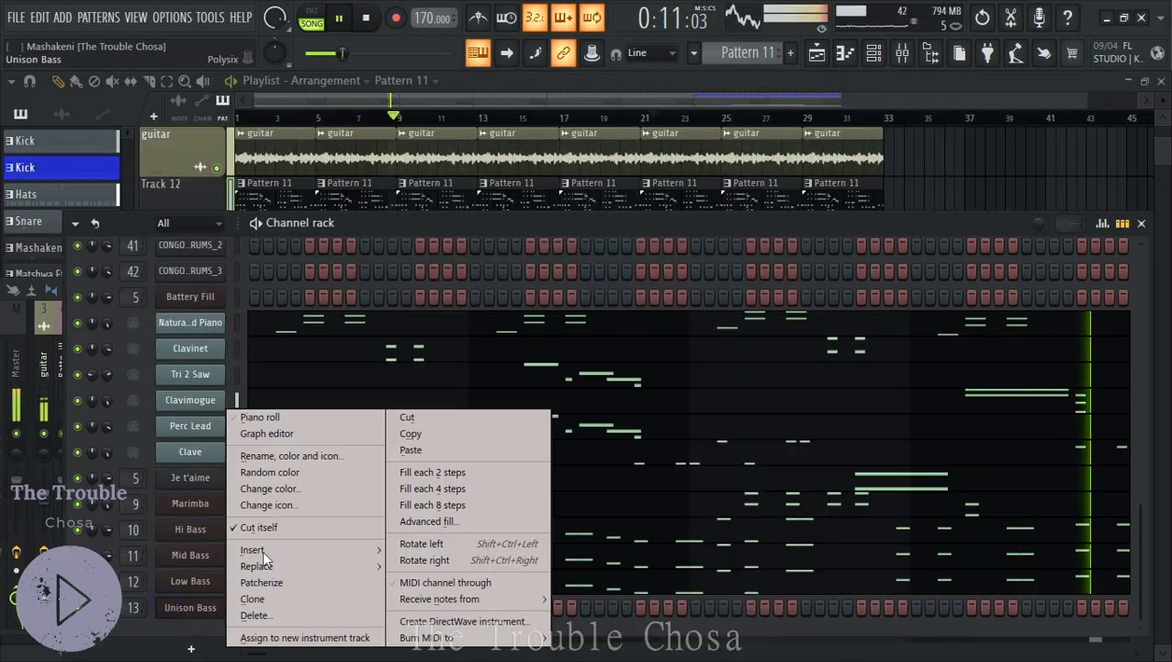
{"action": "left_click", "coordinate": [283, 416]}
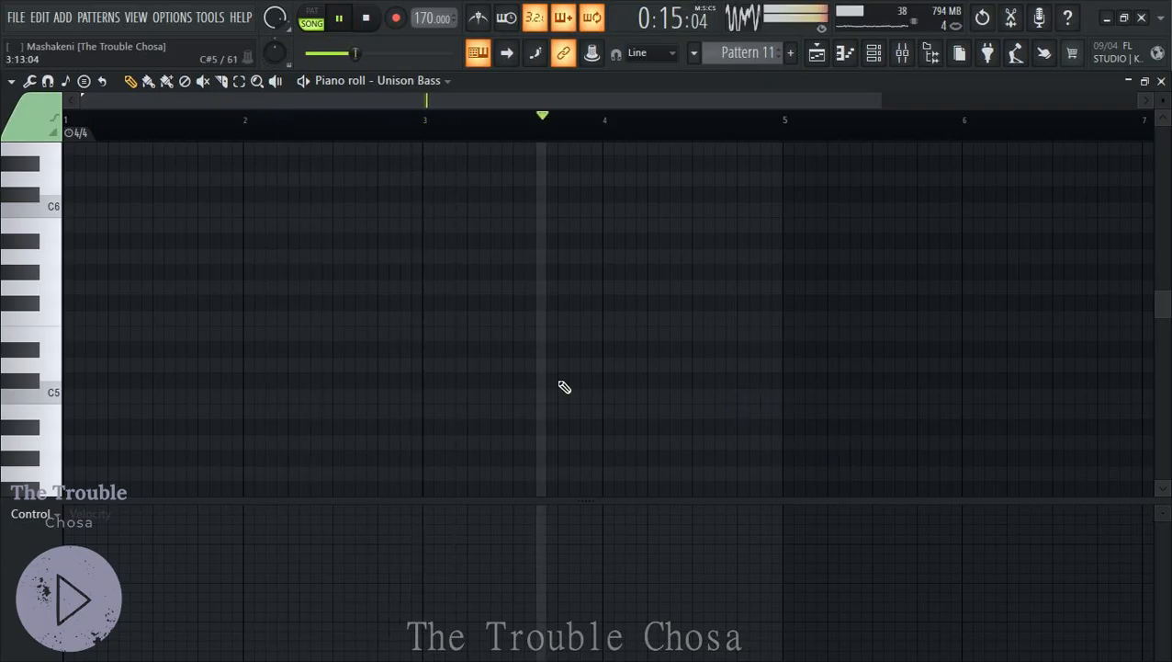
{"action": "scroll", "coordinate": [564, 387], "scroll_direction": "down", "scroll_amount": 3}
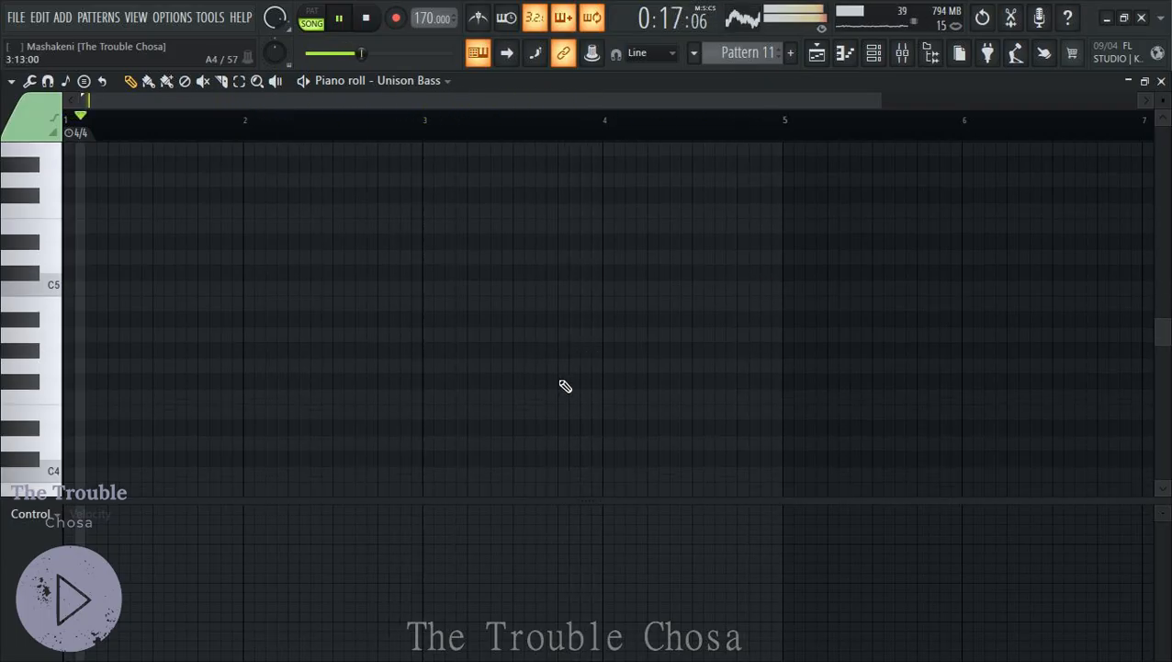
{"action": "left_click", "coordinate": [559, 428]}
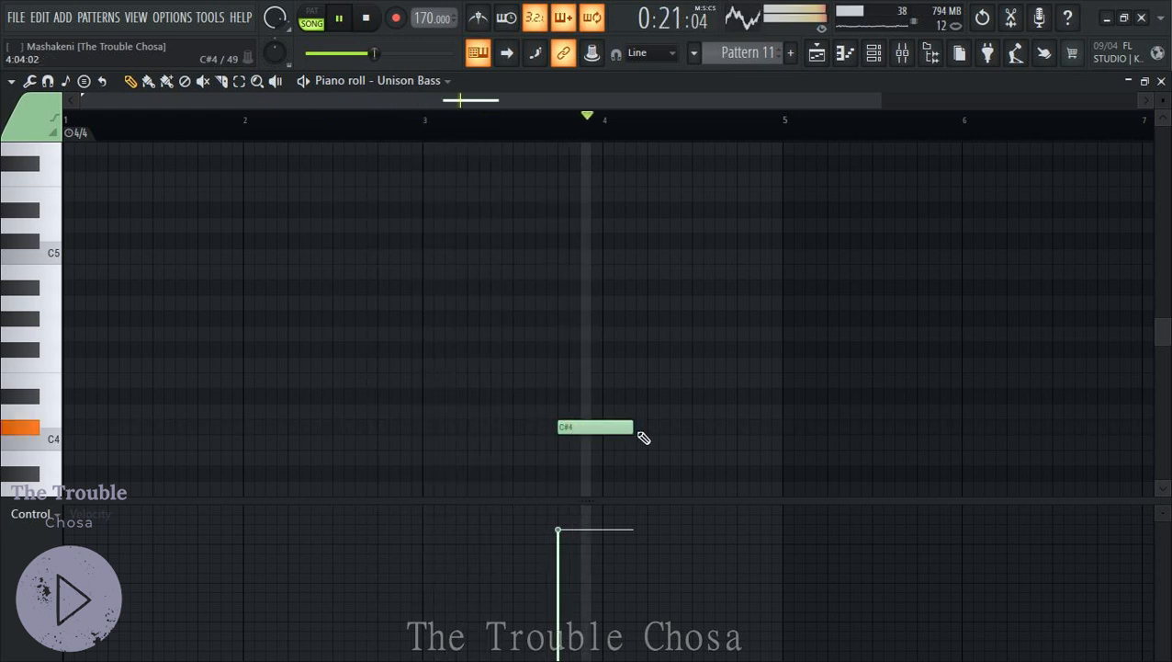
{"action": "left_click_drag", "start_coordinate": [633, 429], "coordinate": [741, 434]}
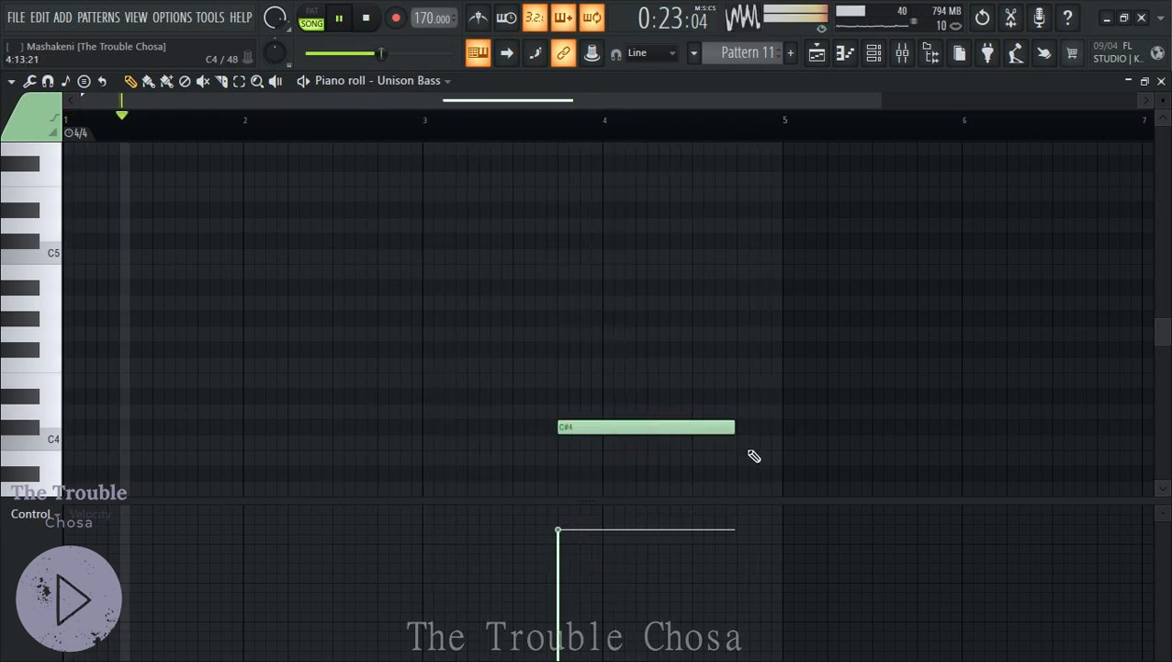
Add two short D#4 notes in the last beat of bar 4 for Unison Bass, and close the piano roll
{"action": "left_click", "coordinate": [738, 395]}
{"action": "left_click_drag", "start_coordinate": [913, 396], "coordinate": [739, 396]}
{"action": "left_click", "coordinate": [777, 395]}
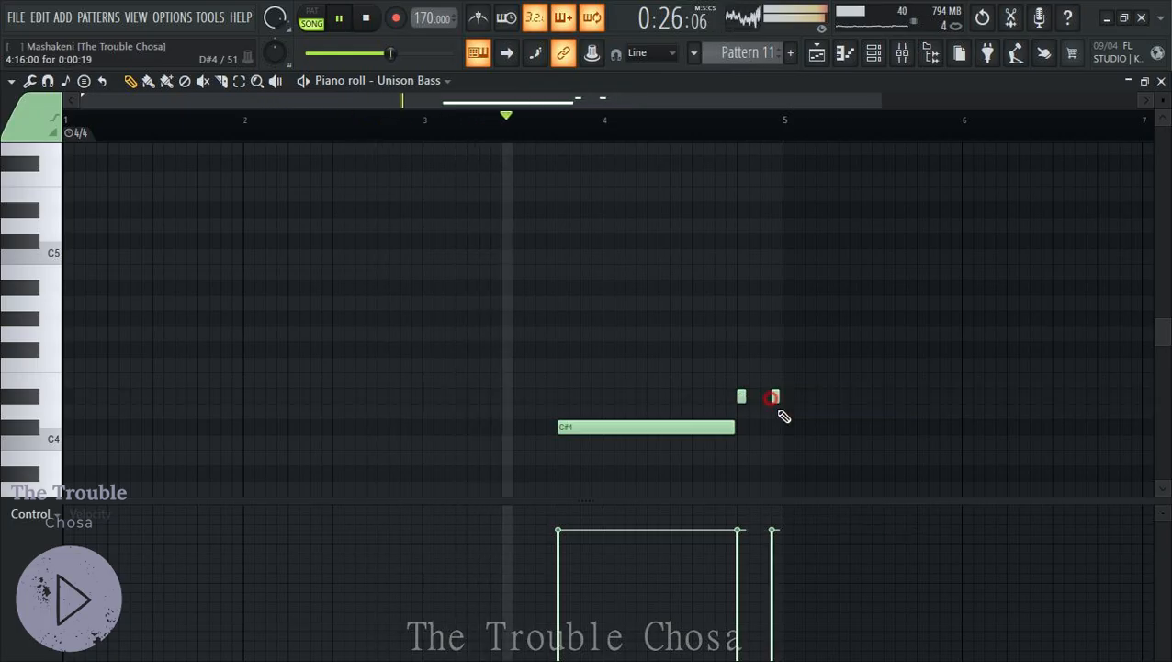
{"action": "left_click", "coordinate": [1161, 81]}
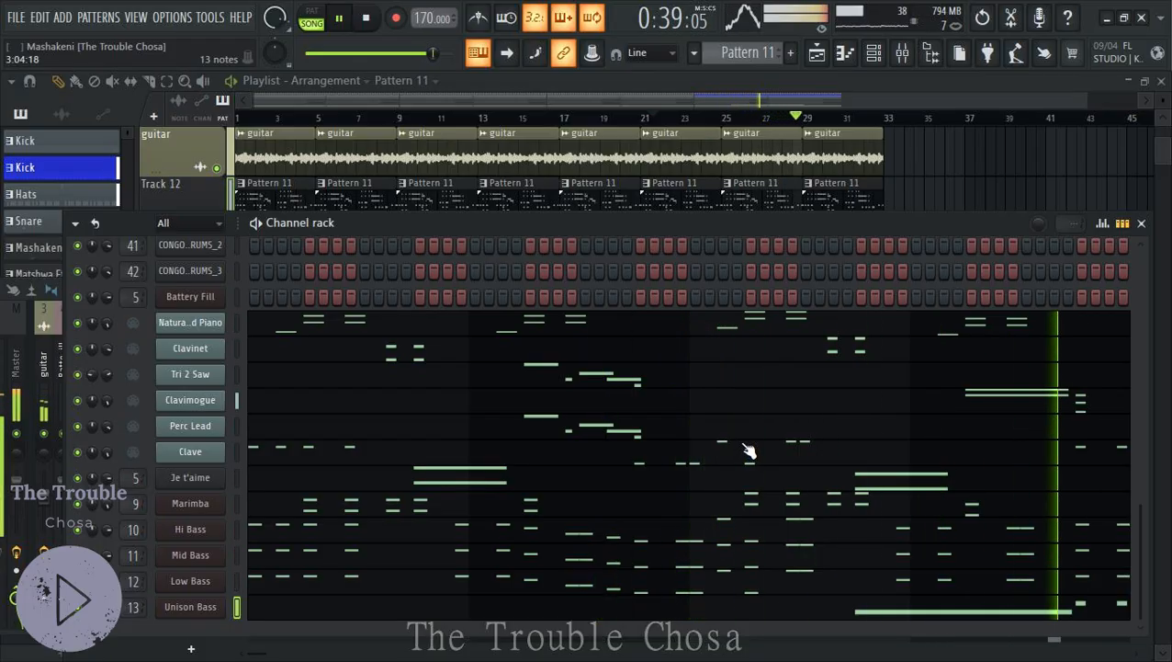
Hide the channel rack and split Pattern 11 by channel from the playlist's pattern list
{"action": "key", "text": "alt+Tab"}
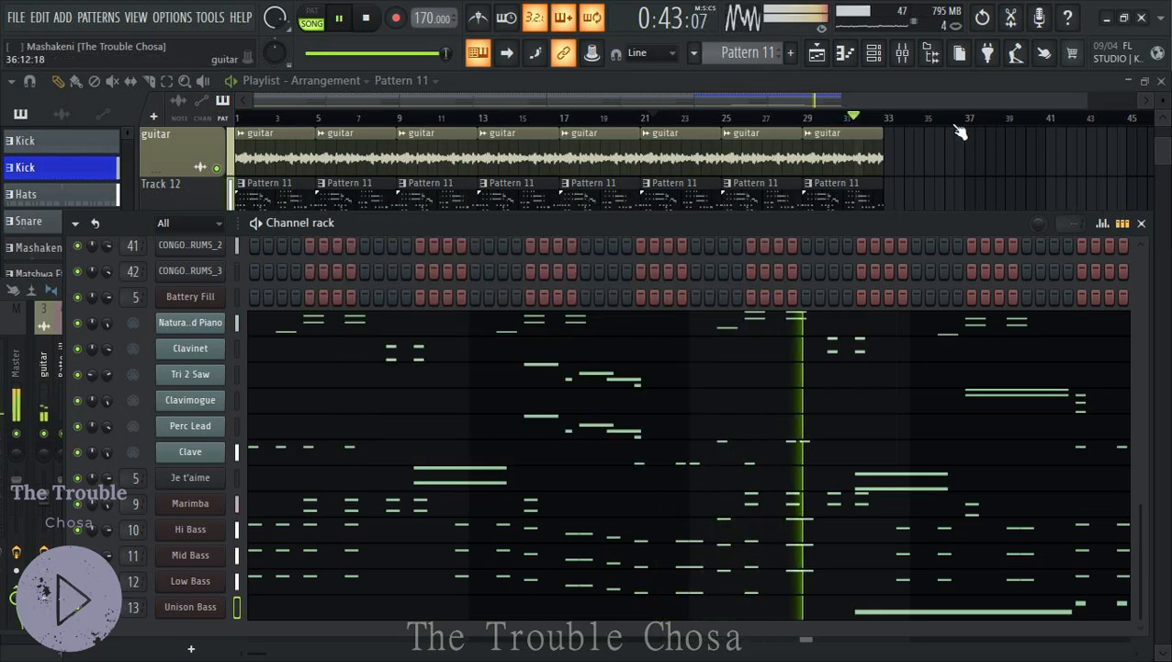
{"action": "key", "text": "F6"}
{"action": "scroll", "coordinate": [948, 277], "scroll_direction": "up", "scroll_amount": 8}
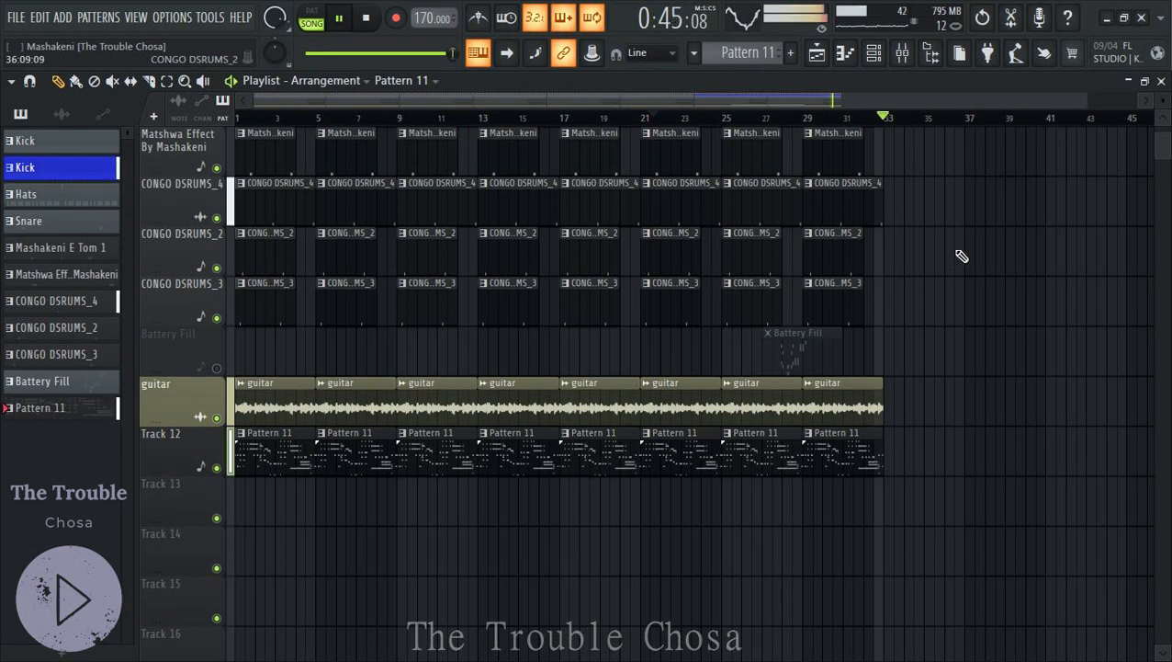
{"action": "scroll", "coordinate": [946, 228], "scroll_direction": "down", "scroll_amount": 5}
{"action": "scroll", "coordinate": [941, 226], "scroll_direction": "down", "scroll_amount": 1}
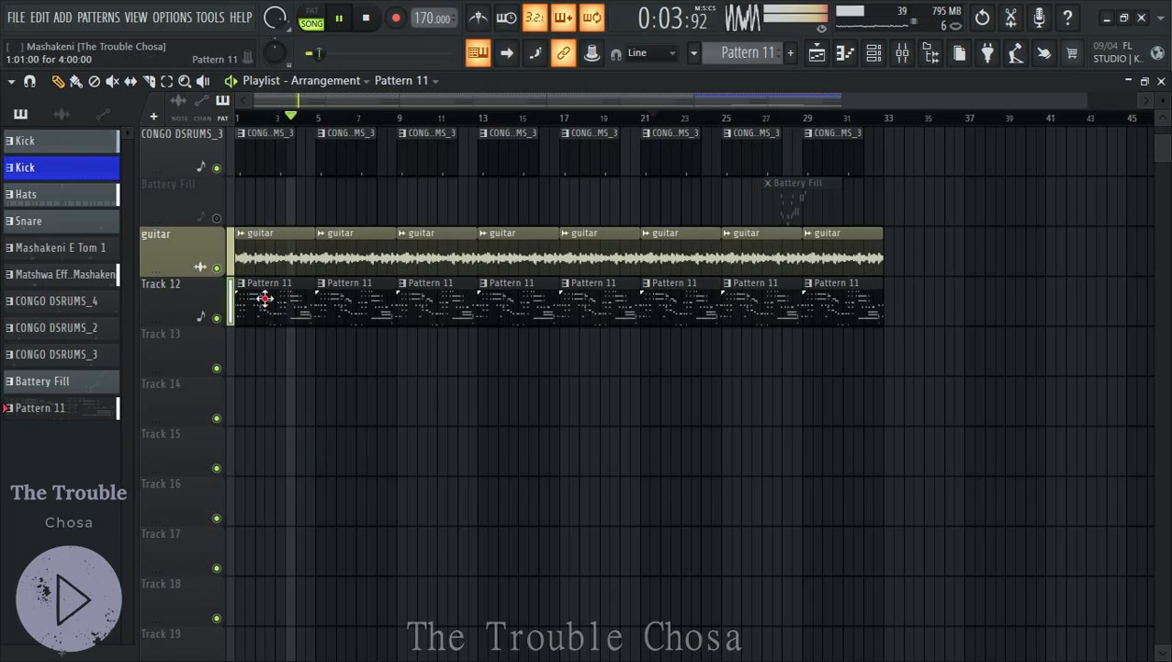
{"action": "right_click", "coordinate": [64, 409]}
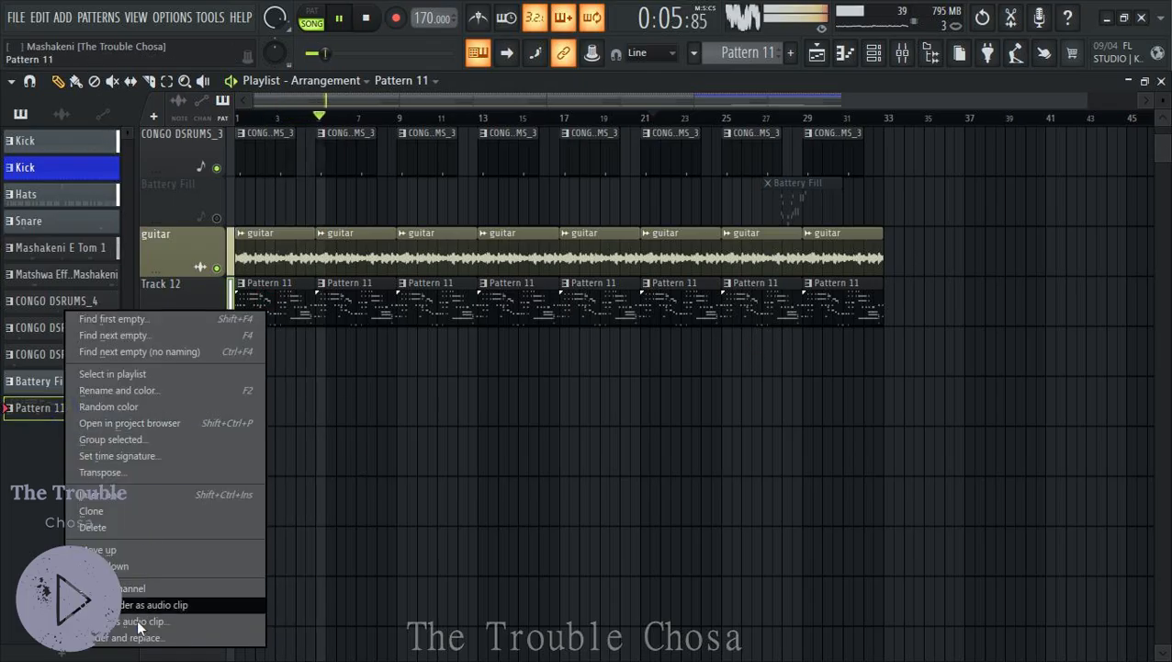
{"action": "left_click", "coordinate": [146, 590]}
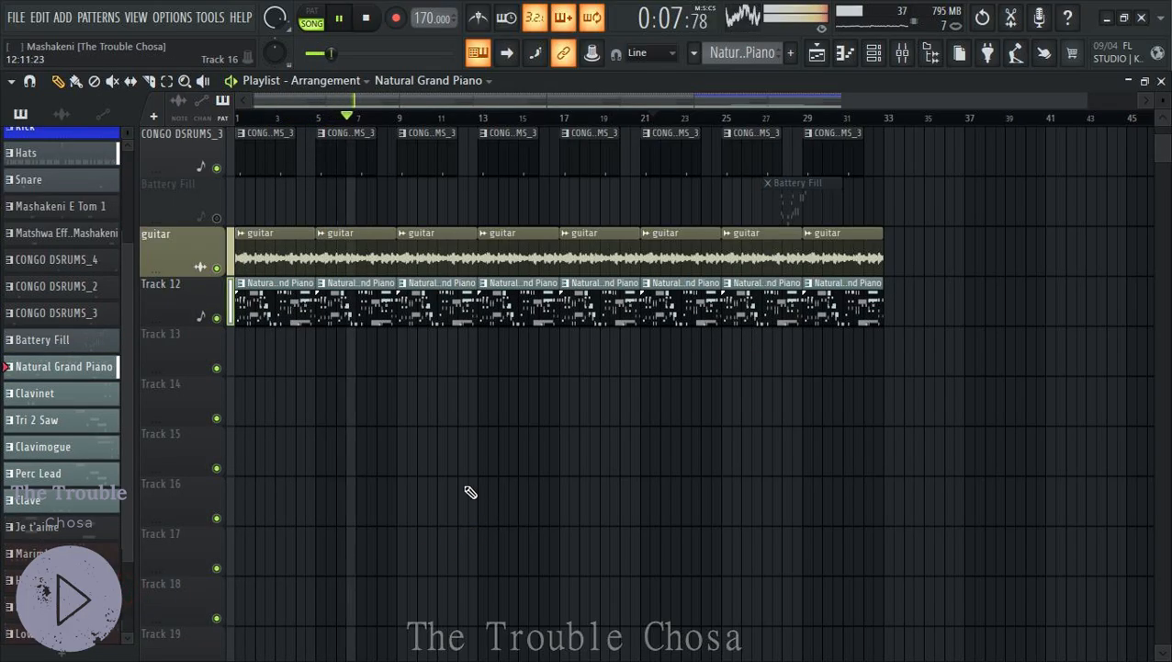
Select the patterns from Natural Grand Piano through Unison Bass and place them at bar 1 from Track 13 downward
{"action": "left_click", "coordinate": [64, 368]}
{"action": "scroll", "coordinate": [78, 376], "scroll_direction": "down", "scroll_amount": 1}
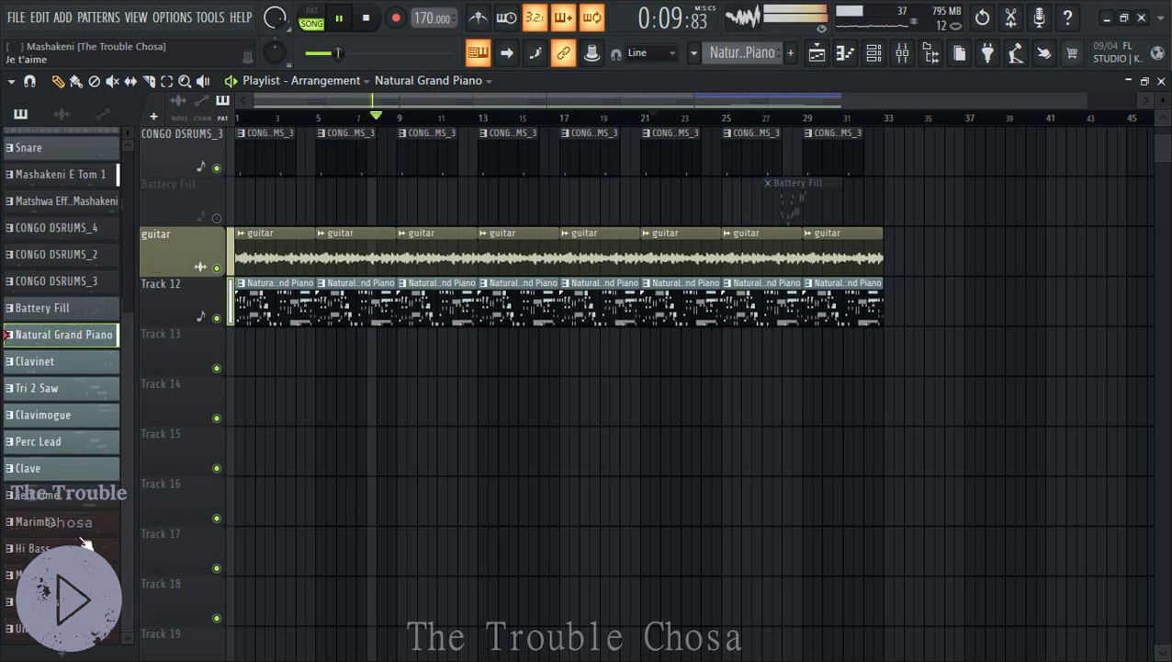
{"action": "left_click", "coordinate": [56, 628], "text": "shift"}
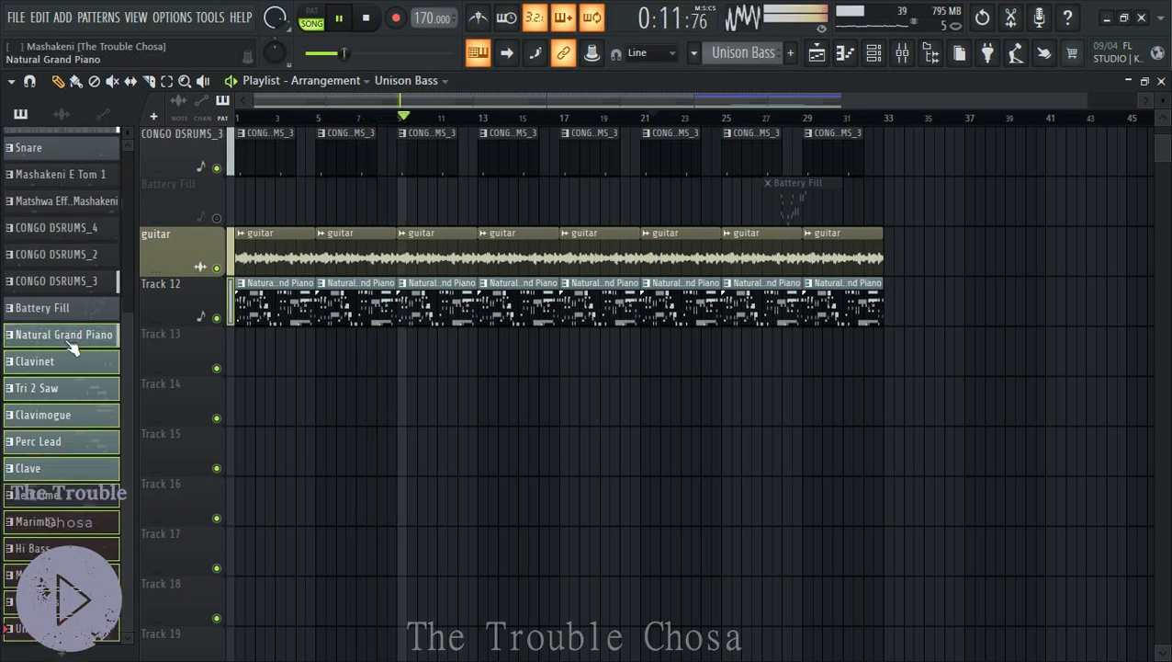
{"action": "left_click_drag", "start_coordinate": [78, 340], "coordinate": [232, 361]}
{"action": "left_click_drag", "start_coordinate": [237, 363], "coordinate": [236, 360]}
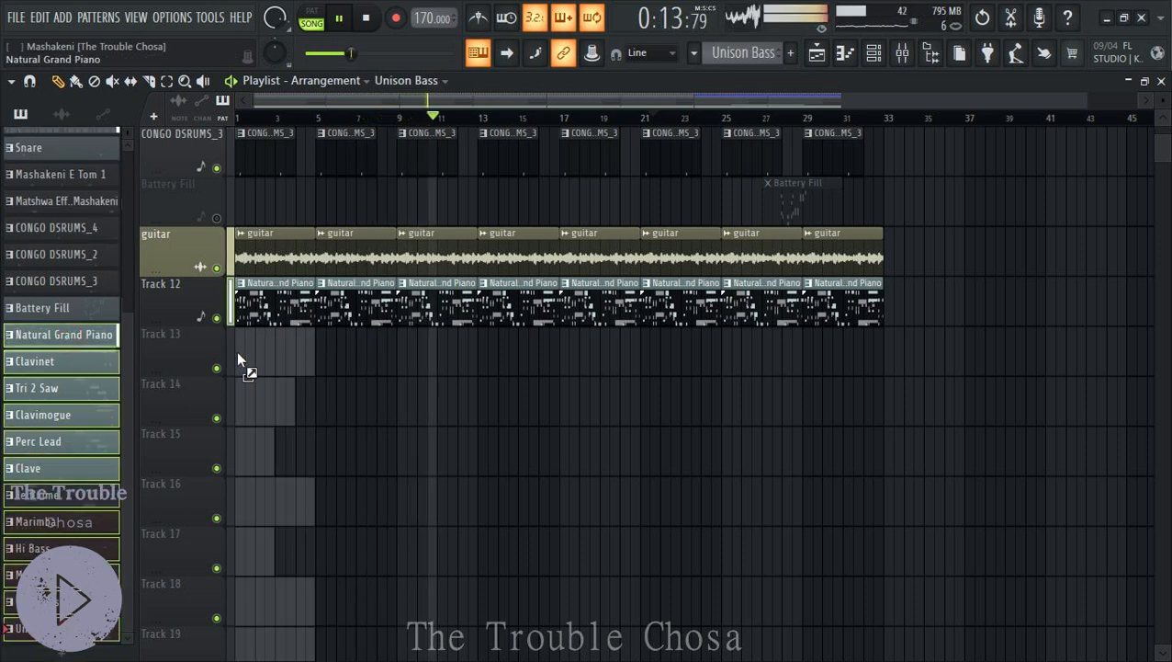
Repeat the newly placed pattern clips seven times along their tracks so they fill the arrangement up to bar 33
{"action": "key", "text": "ctrl+b"}
{"action": "key", "text": "ctrl+b"}
{"action": "key", "text": "ctrl+b"}
{"action": "key", "text": "ctrl+b"}
{"action": "key", "text": "ctrl+b"}
{"action": "key", "text": "ctrl+b"}
{"action": "key", "text": "ctrl+b"}
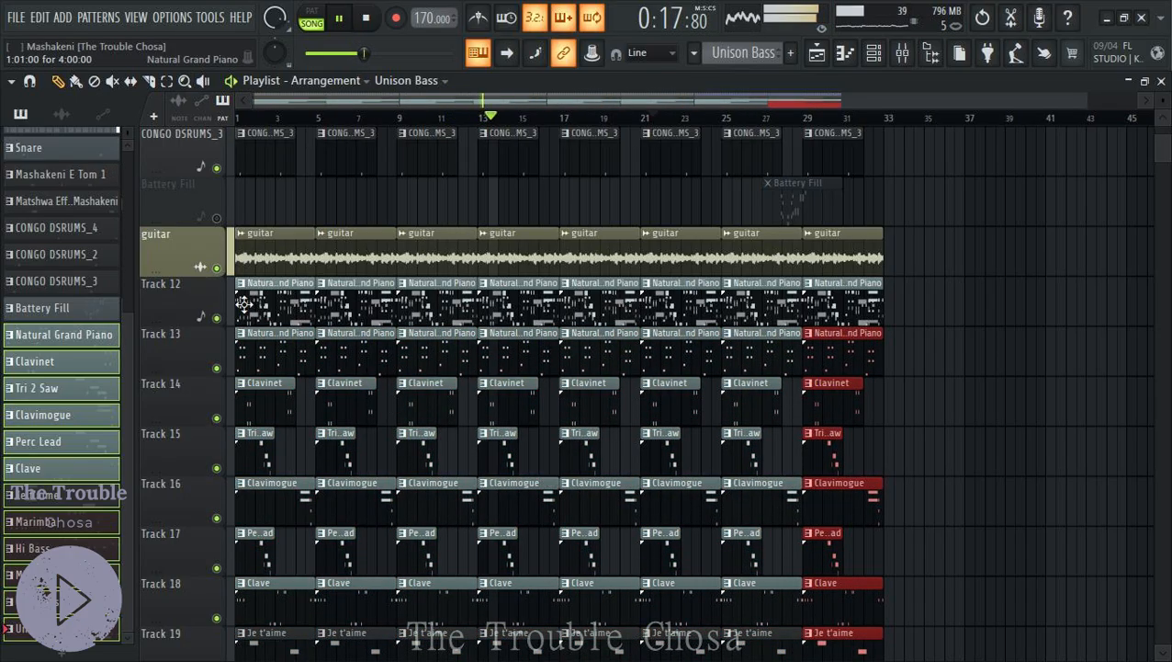
Delete Track 12 with its Natural Grand Piano clips, directly below the guitar track
{"action": "right_click", "coordinate": [172, 315]}
{"action": "left_click", "coordinate": [201, 595]}
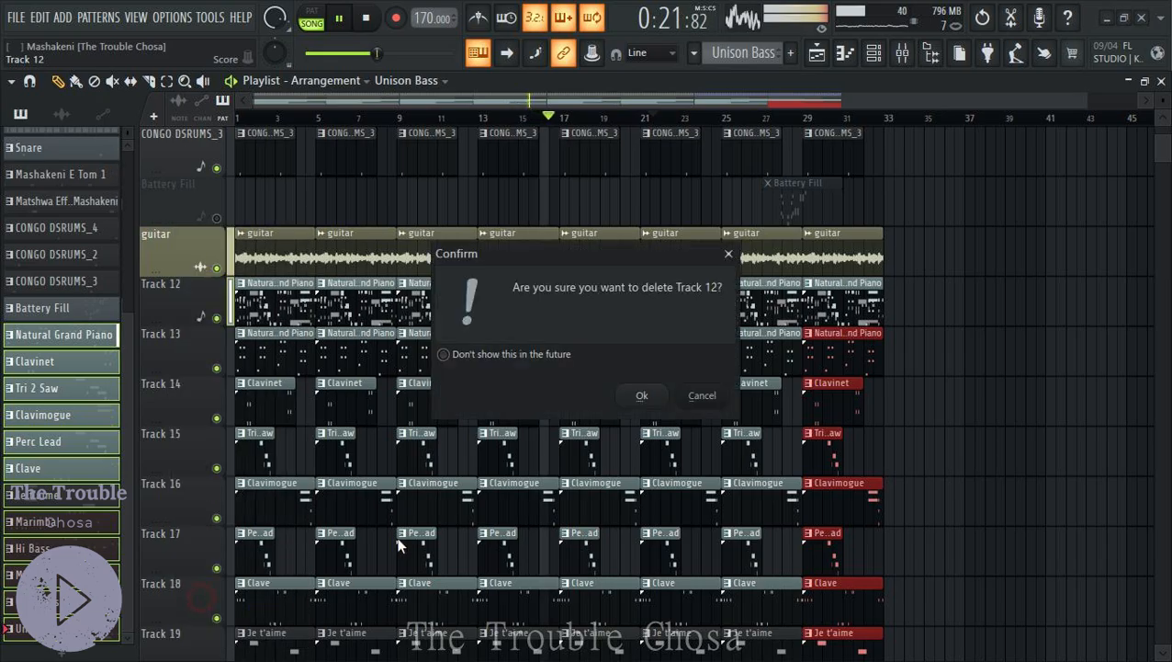
{"action": "left_click", "coordinate": [640, 396]}
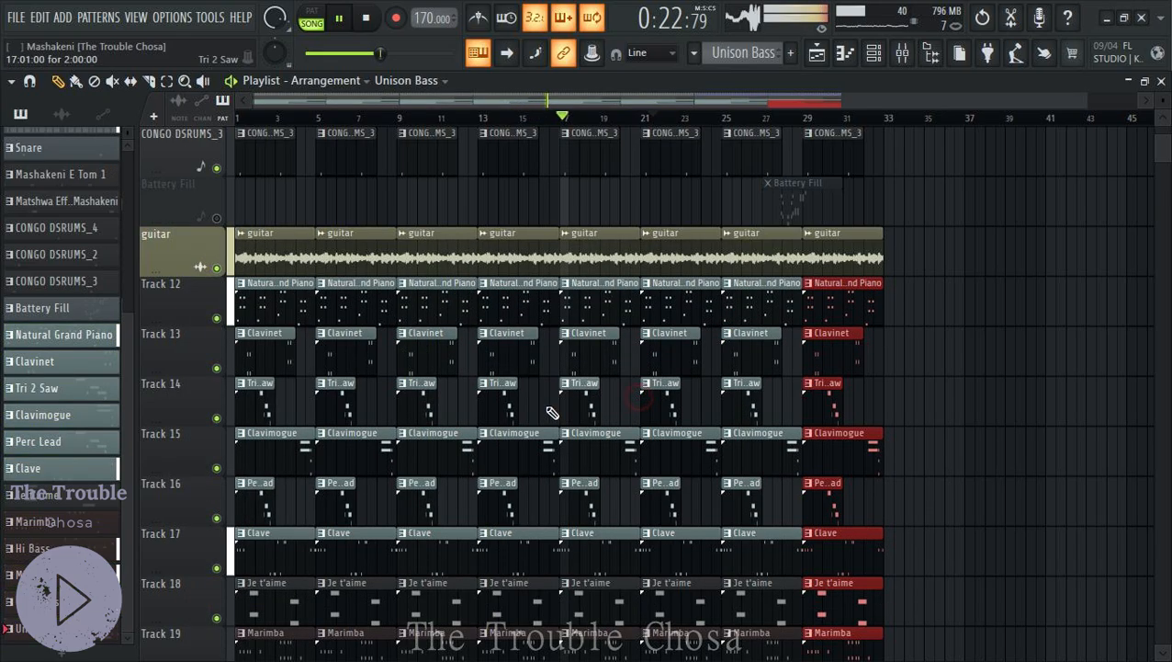
Mute the guitar track and clear the selection of the last repeated clips
{"action": "left_click", "coordinate": [218, 270]}
{"action": "scroll", "coordinate": [1133, 466], "scroll_direction": "down", "scroll_amount": 3}
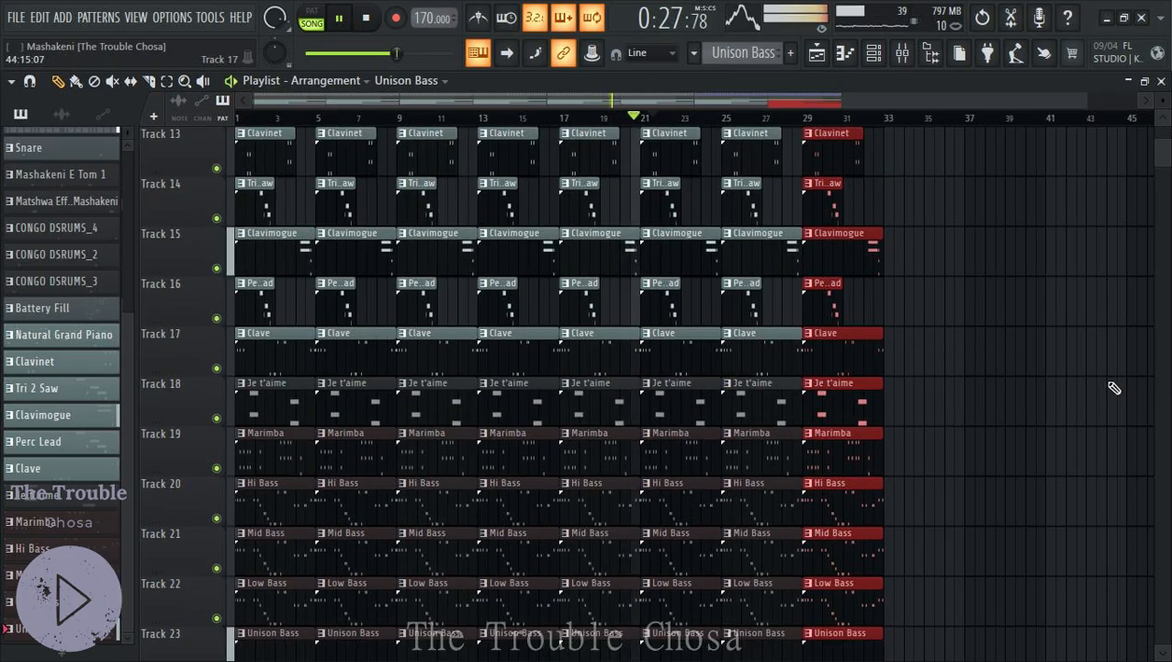
{"action": "scroll", "coordinate": [1049, 379], "scroll_direction": "up", "scroll_amount": 2}
{"action": "scroll", "coordinate": [1059, 366], "scroll_direction": "down", "scroll_amount": 2}
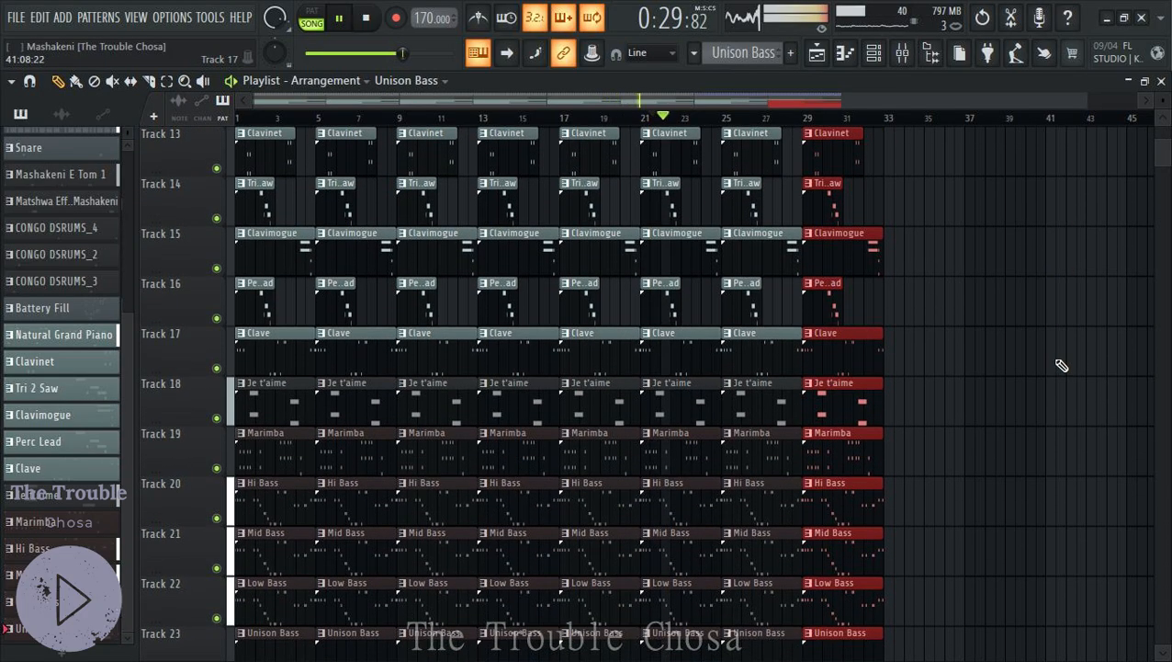
{"action": "scroll", "coordinate": [1055, 363], "scroll_direction": "up", "scroll_amount": 1}
{"action": "left_click", "coordinate": [995, 349]}
{"action": "scroll", "coordinate": [996, 348], "scroll_direction": "down", "scroll_amount": 2}
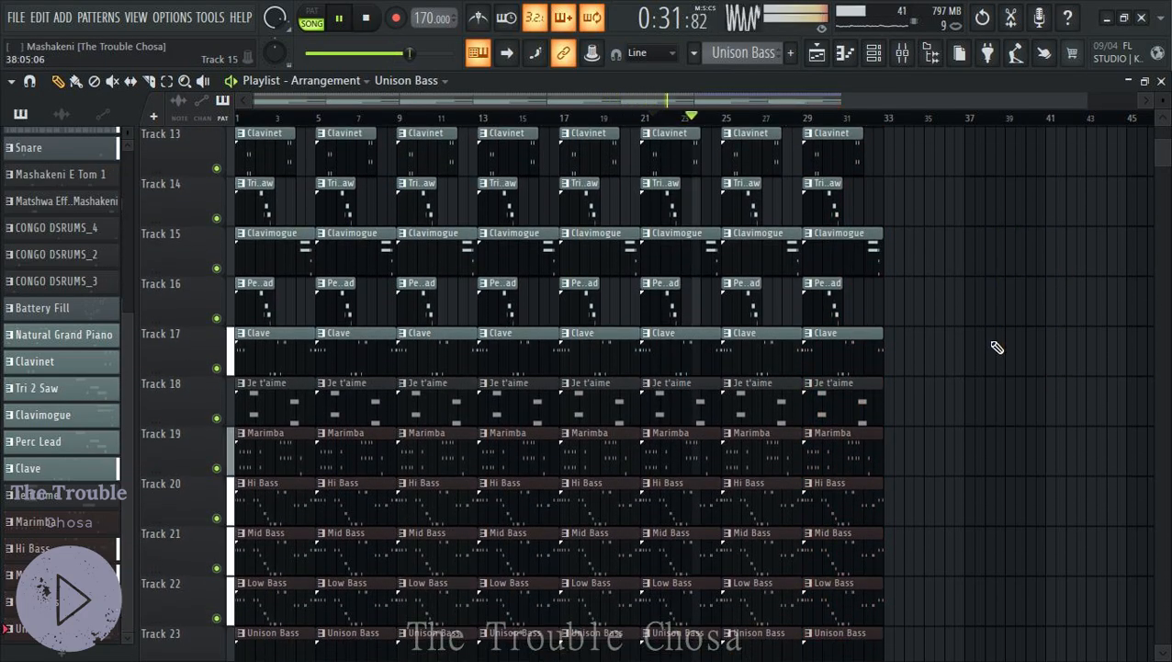
{"action": "scroll", "coordinate": [996, 346], "scroll_direction": "down", "scroll_amount": 6}
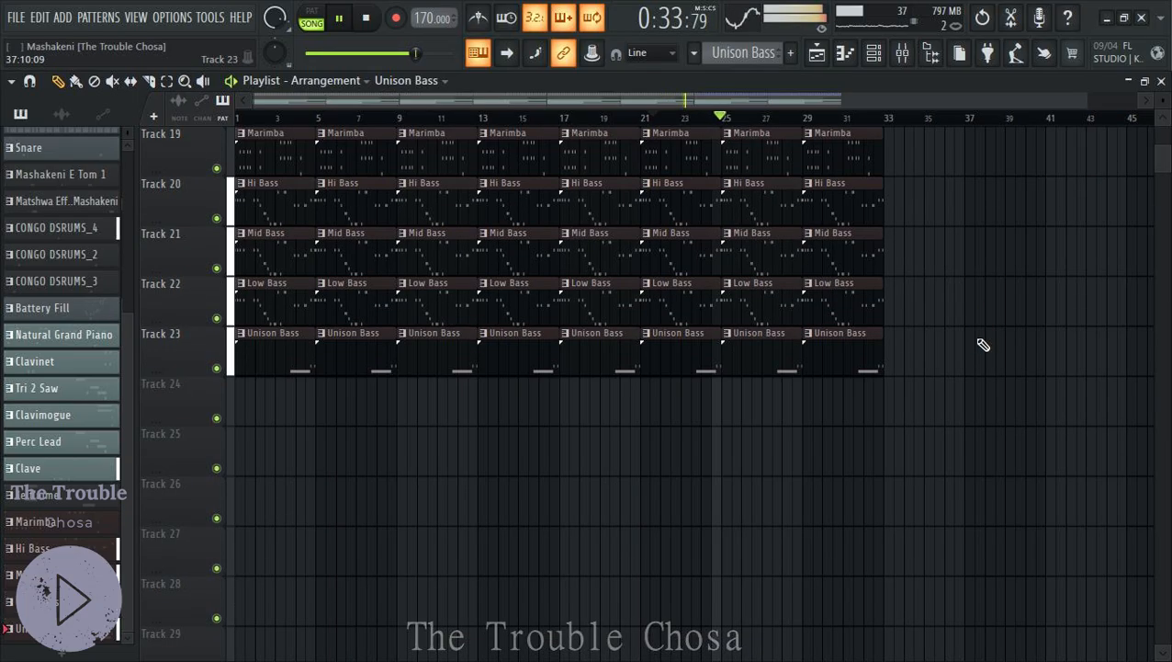
Remove every second Unison Bass clip on Track 23, at bars 5, 13, 21 and 29
{"action": "key", "text": "space"}
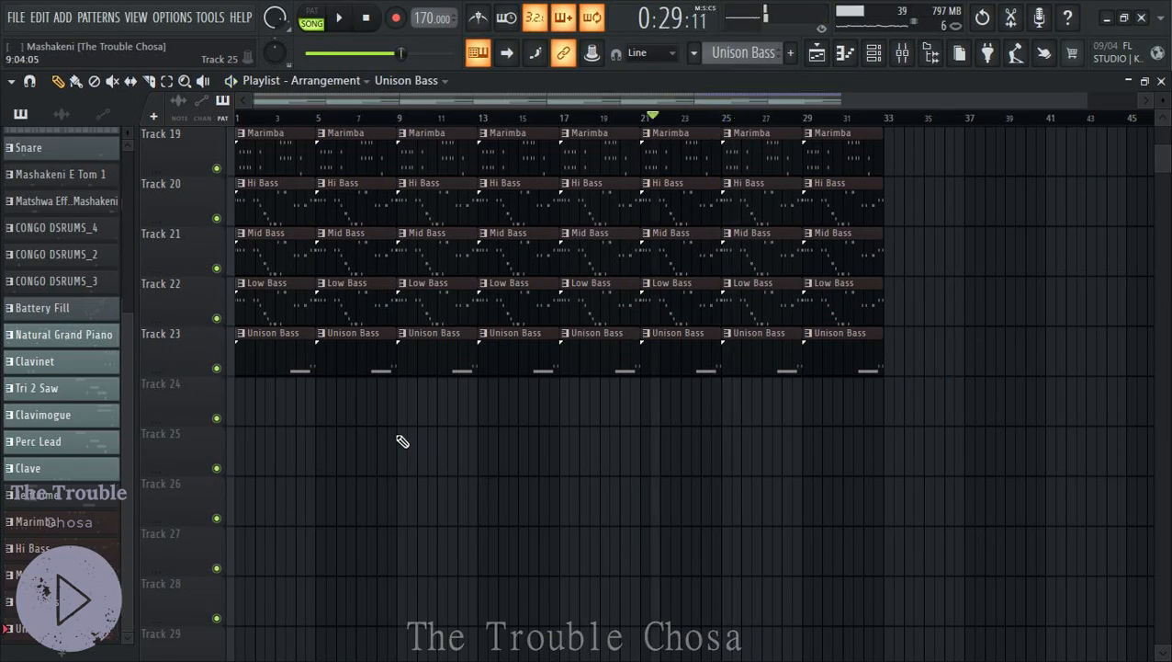
{"action": "right_click", "coordinate": [376, 371]}
{"action": "right_click", "coordinate": [516, 354]}
{"action": "key", "text": "space"}
{"action": "right_click", "coordinate": [680, 361]}
{"action": "right_click", "coordinate": [843, 367]}
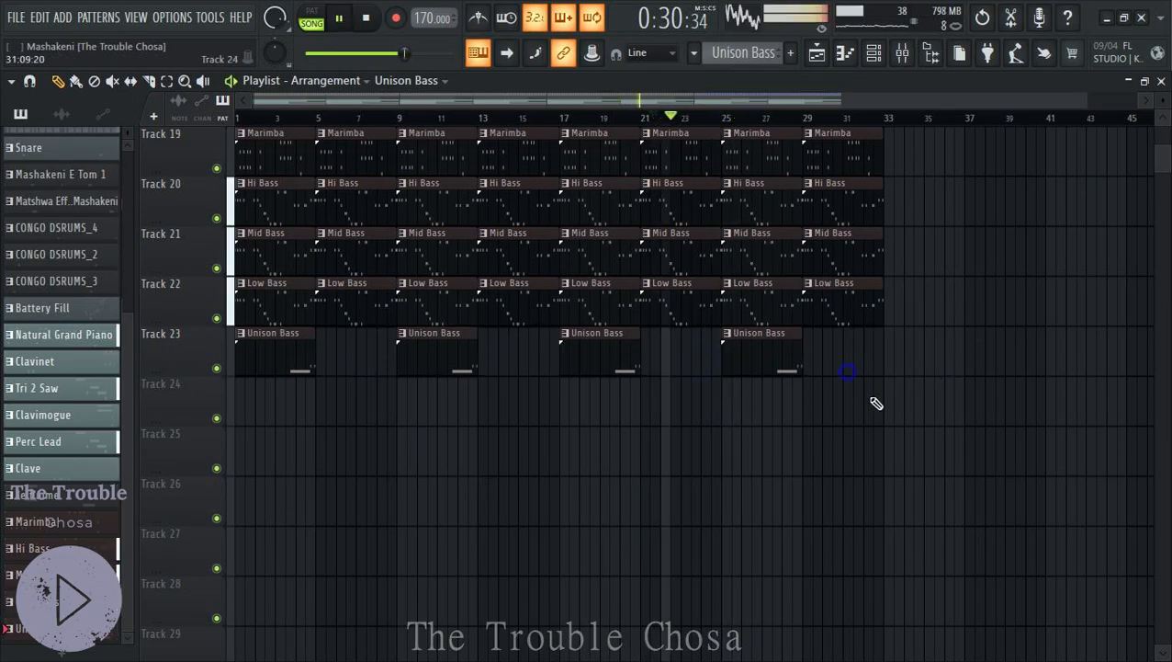
Remove the Tri 2 Saw clips at bars 1, 9, 17 and 25 and the Perc Lead clips at bars 5, 13, 21 and 29
{"action": "scroll", "coordinate": [1018, 418], "scroll_direction": "up", "scroll_amount": 1}
{"action": "scroll", "coordinate": [1018, 418], "scroll_direction": "up", "scroll_amount": 5}
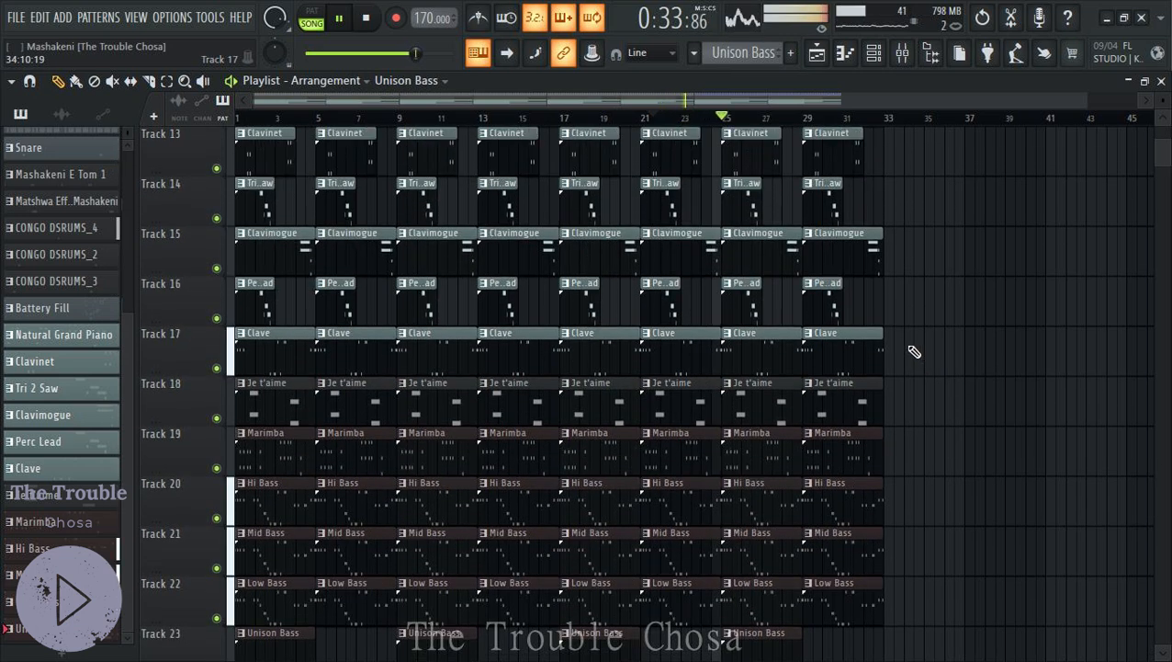
{"action": "right_click", "coordinate": [746, 212]}
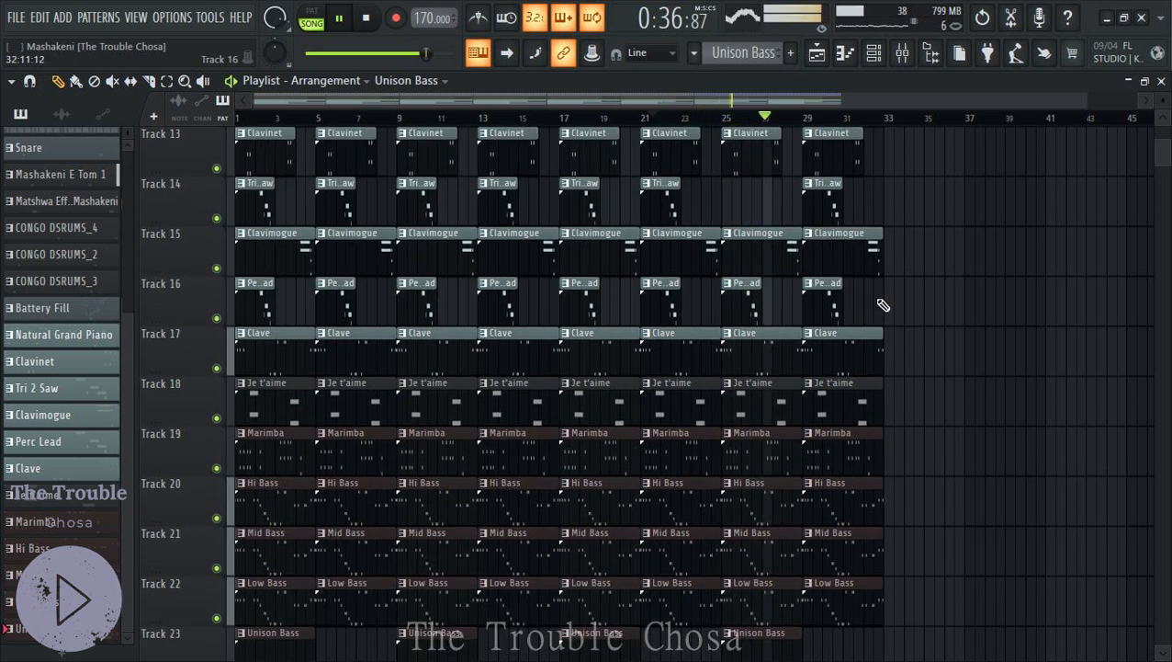
{"action": "key", "text": "space"}
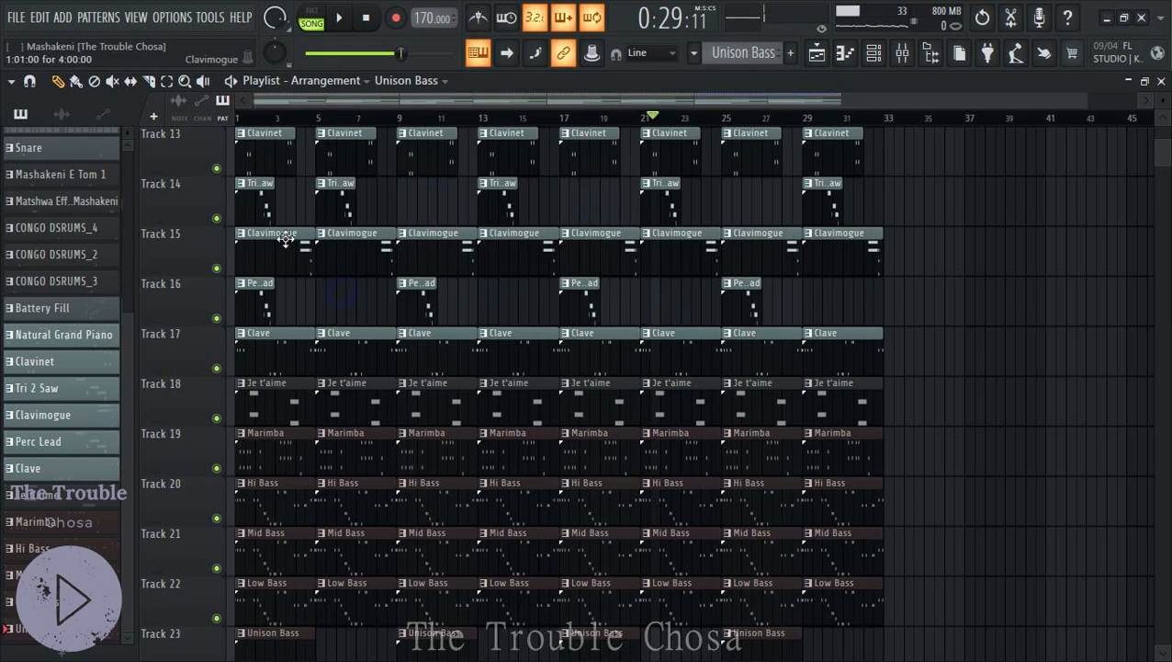
{"action": "scroll", "coordinate": [1089, 277], "scroll_direction": "up", "scroll_amount": 2}
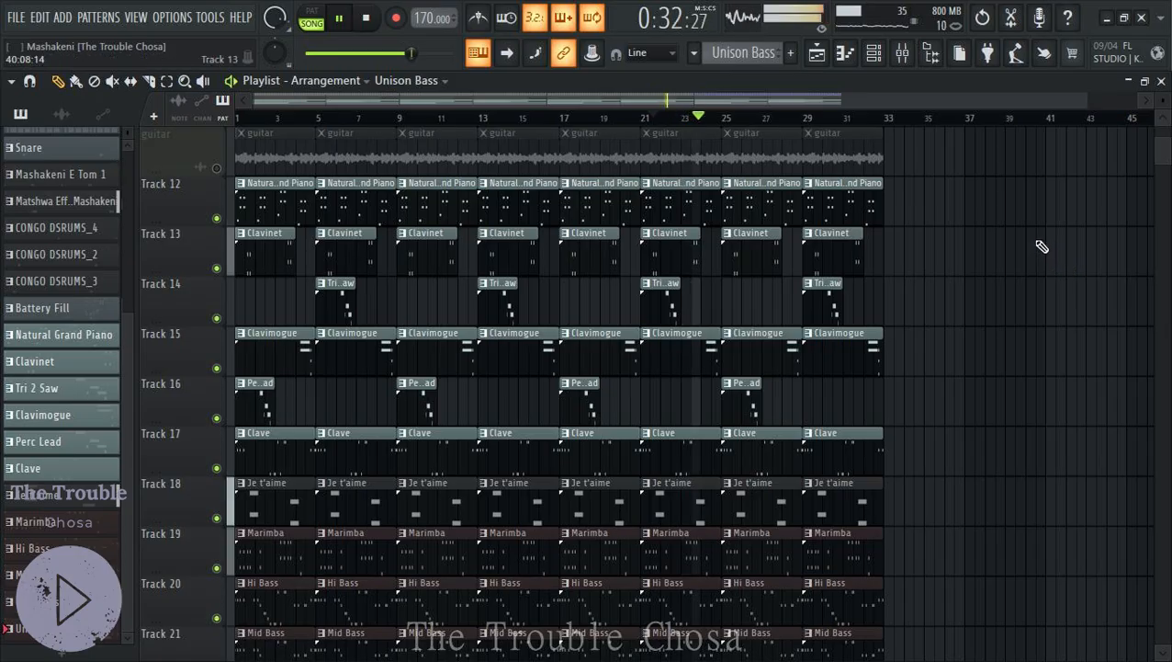
Unmute the Battery Fill track and take a quick look at its pattern in the piano roll
{"action": "scroll", "coordinate": [1038, 246], "scroll_direction": "up", "scroll_amount": 3}
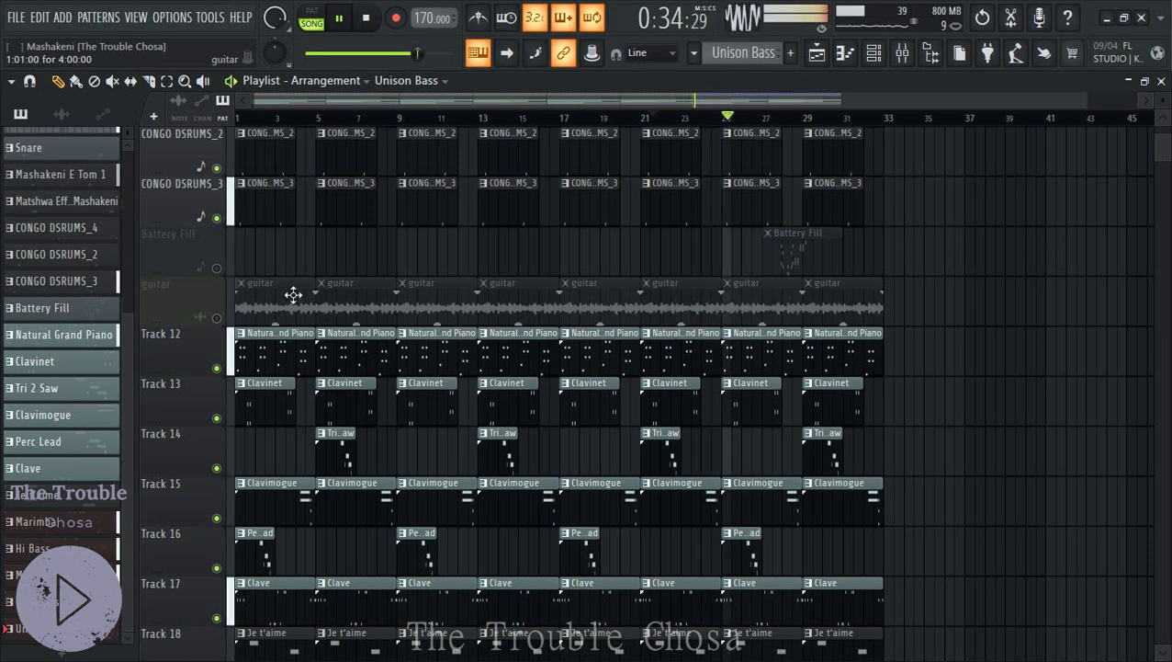
{"action": "left_click", "coordinate": [218, 270]}
{"action": "double_click", "coordinate": [794, 262]}
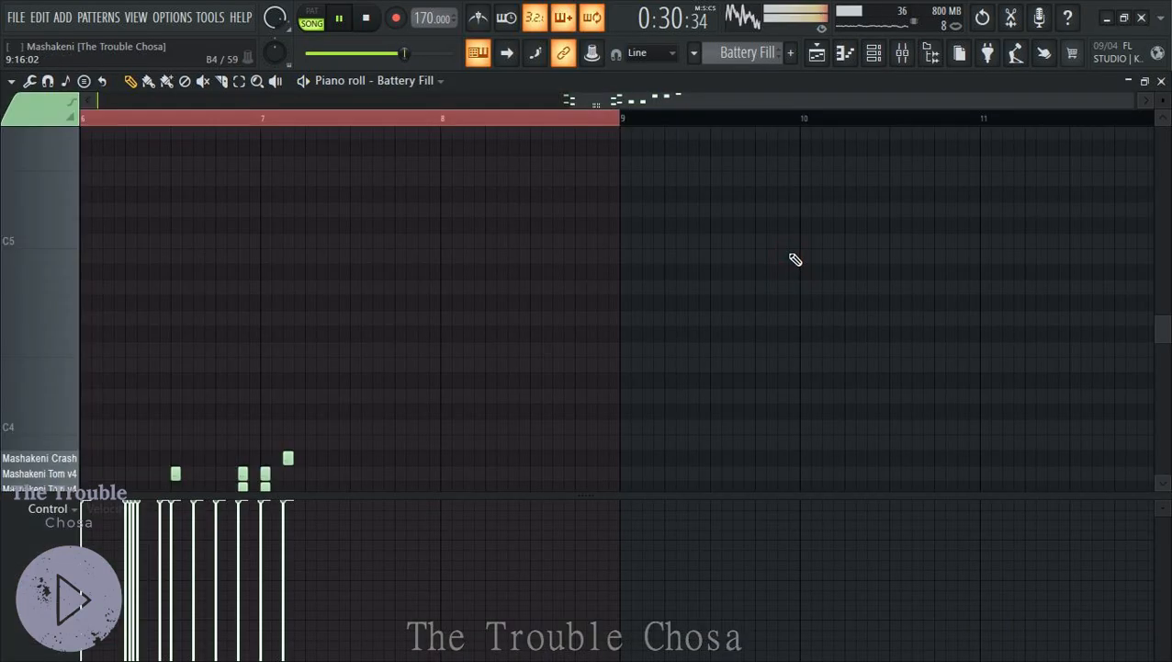
{"action": "left_click", "coordinate": [1161, 81]}
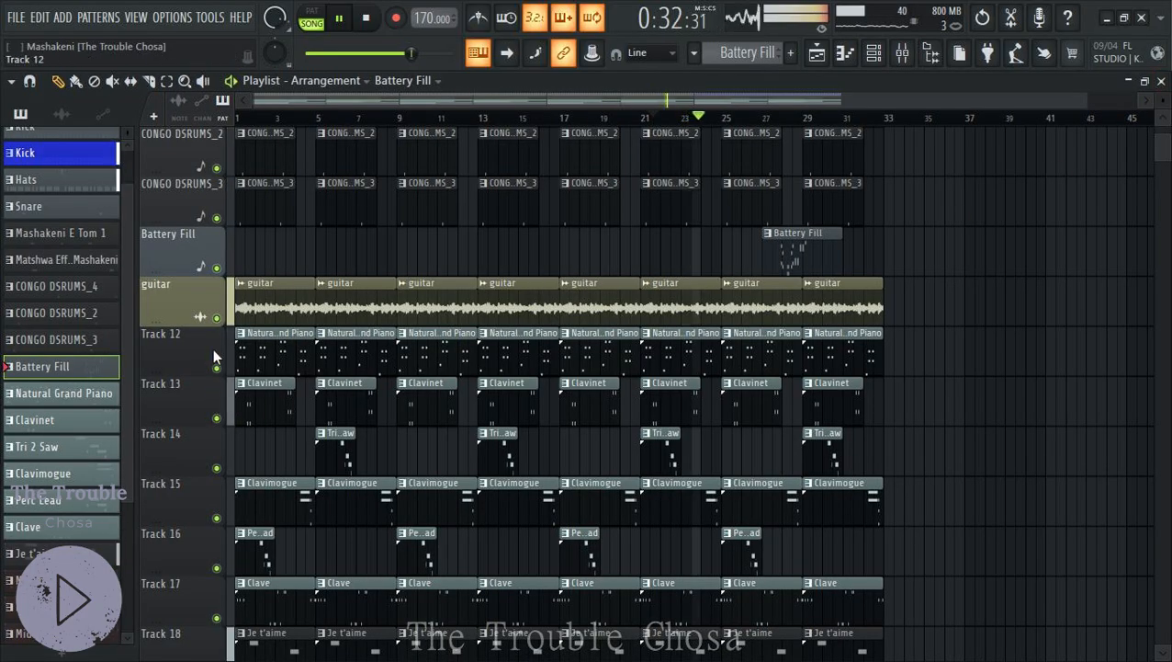
Examine the tom and crash notes of the Battery Fill pattern in the piano roll during playback, then return to the playlist
{"action": "double_click", "coordinate": [786, 250]}
{"action": "scroll", "coordinate": [221, 122], "scroll_direction": "up", "scroll_amount": 5}
{"action": "scroll", "coordinate": [426, 216], "scroll_direction": "down", "scroll_amount": 4}
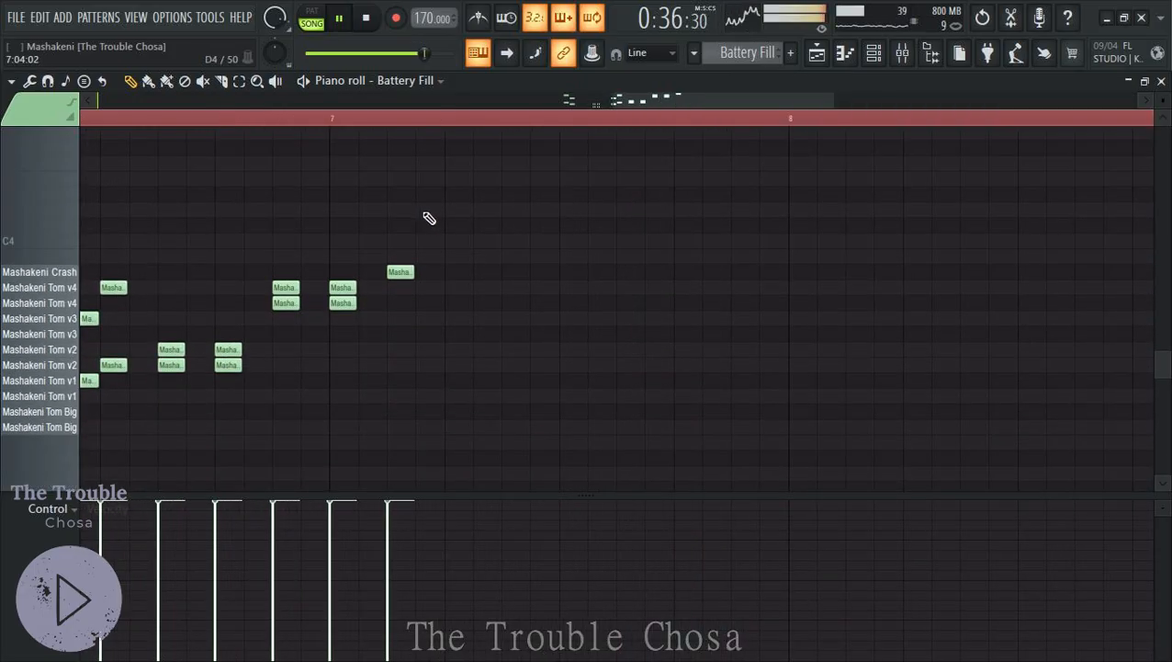
{"action": "scroll", "coordinate": [318, 127], "scroll_direction": "down", "scroll_amount": 4}
{"action": "scroll", "coordinate": [124, 124], "scroll_direction": "down", "scroll_amount": 4}
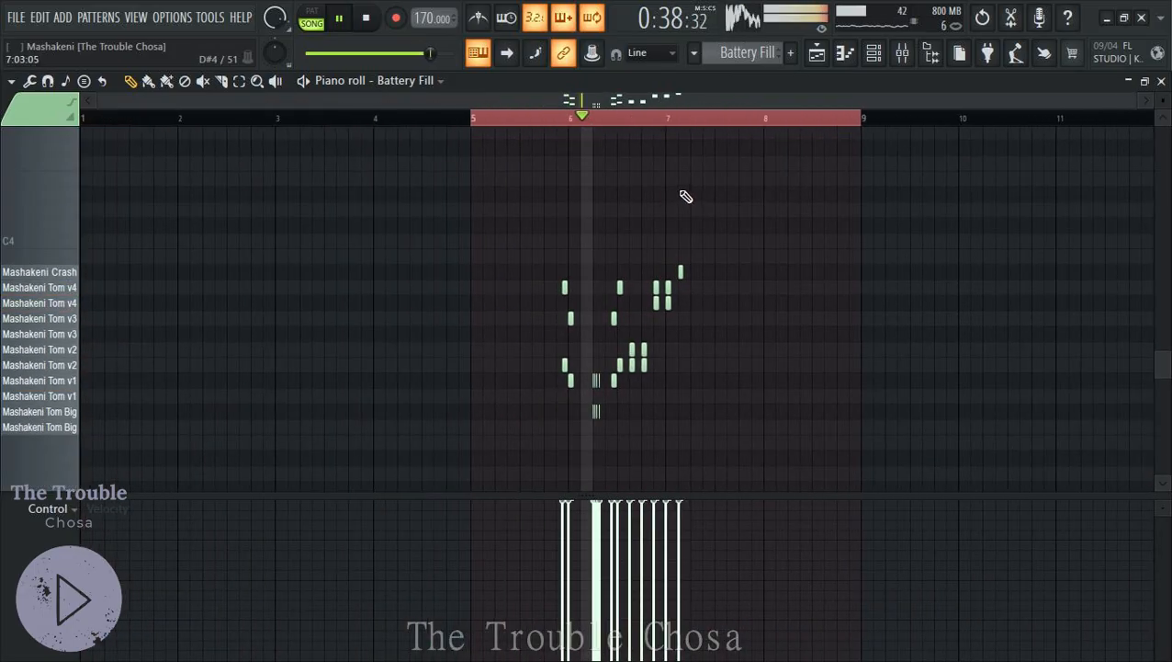
{"action": "scroll", "coordinate": [715, 127], "scroll_direction": "up", "scroll_amount": 4}
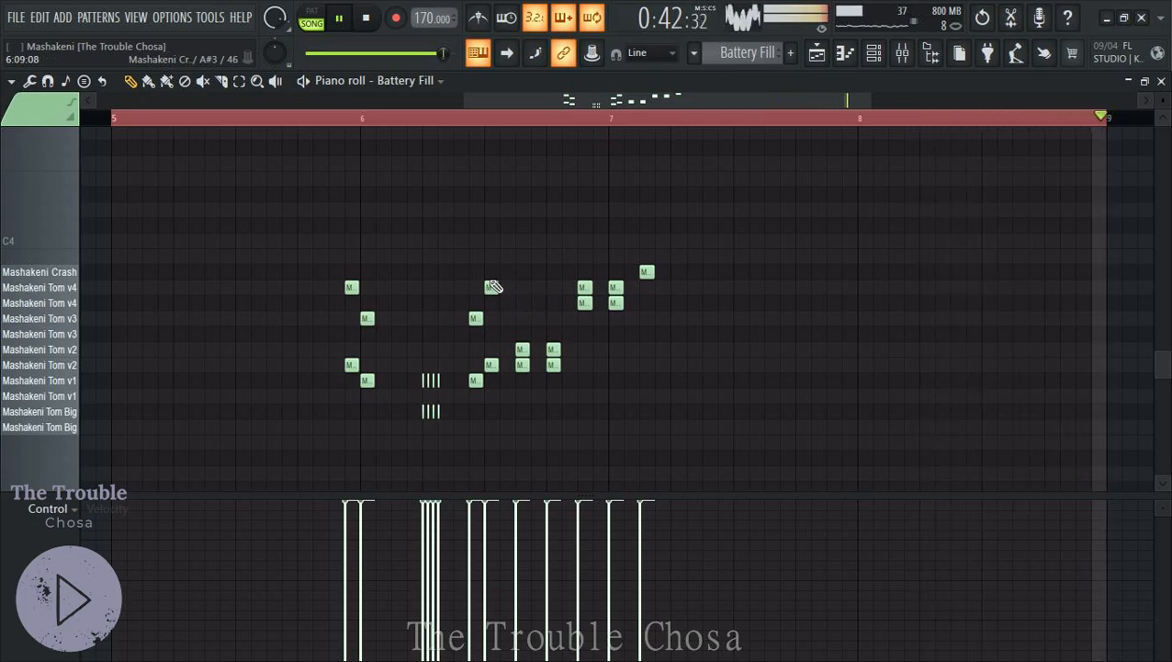
{"action": "left_click", "coordinate": [317, 121]}
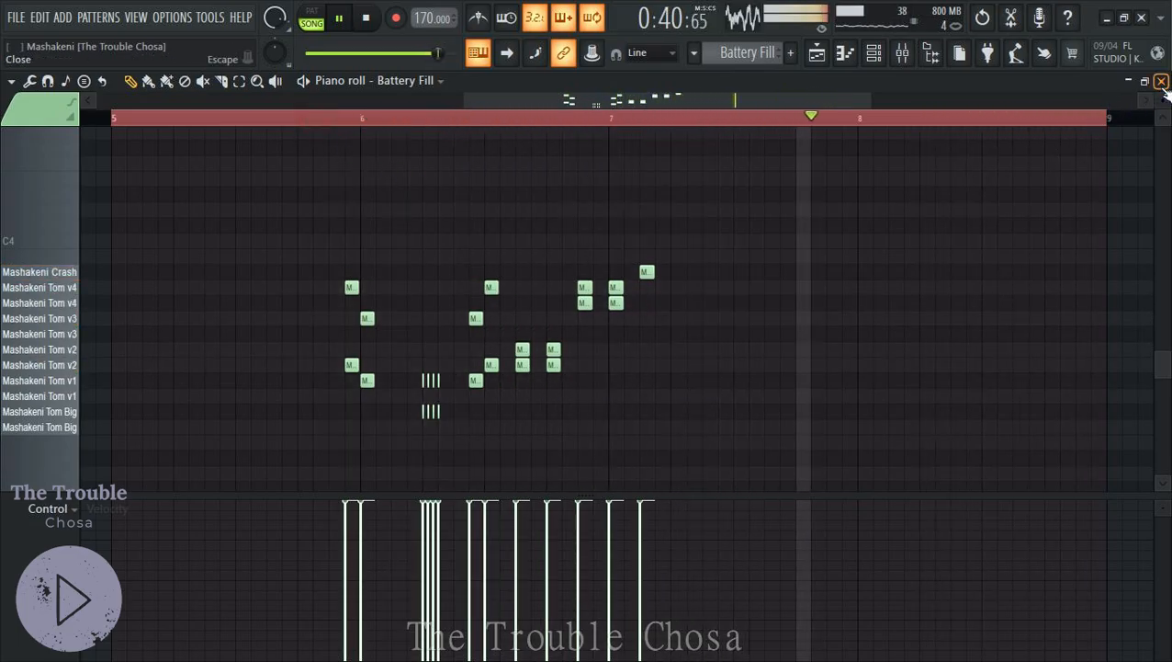
{"action": "key", "text": "F5"}
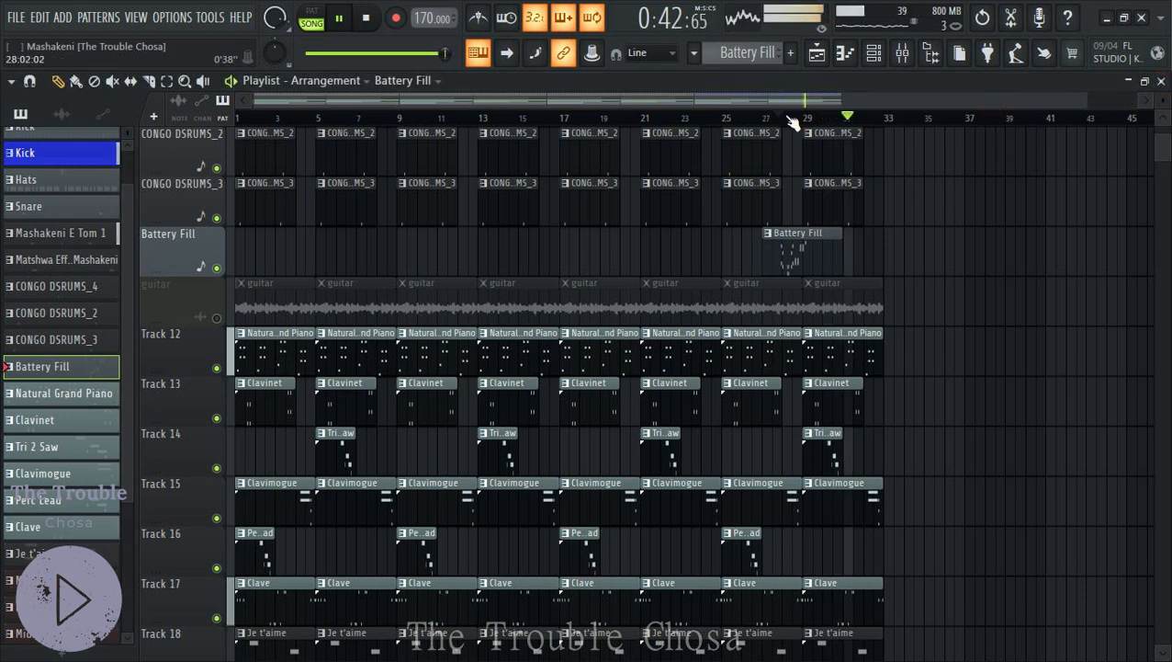
Place a second Battery Fill clip at bar 11 on the Battery Fill track
{"action": "scroll", "coordinate": [792, 118], "scroll_direction": "up", "scroll_amount": 3}
{"action": "scroll", "coordinate": [792, 118], "scroll_direction": "down", "scroll_amount": 3}
{"action": "scroll", "coordinate": [950, 386], "scroll_direction": "down", "scroll_amount": 3}
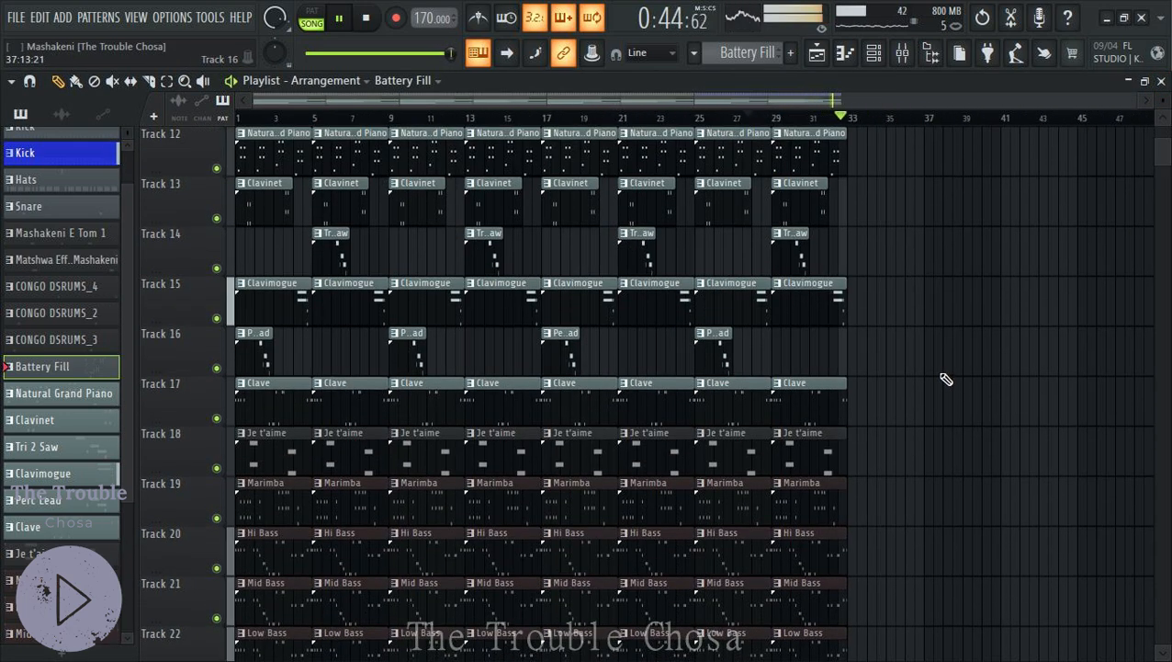
{"action": "scroll", "coordinate": [949, 385], "scroll_direction": "down", "scroll_amount": 4}
{"action": "scroll", "coordinate": [947, 380], "scroll_direction": "up", "scroll_amount": 6}
{"action": "scroll", "coordinate": [946, 377], "scroll_direction": "up", "scroll_amount": 5}
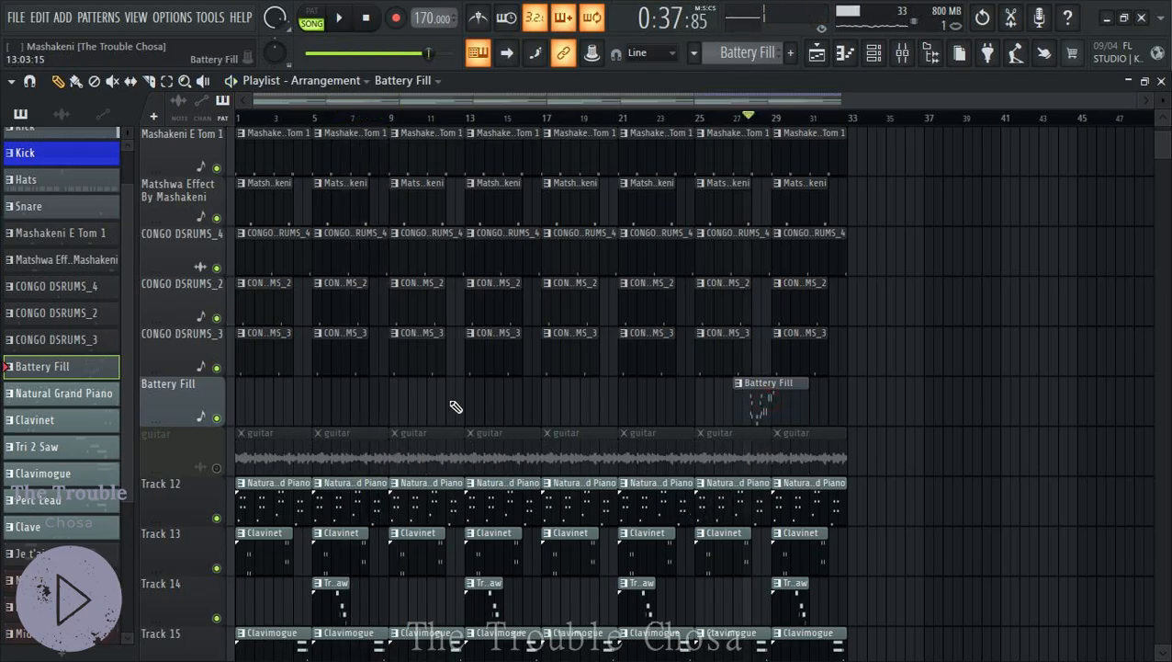
{"action": "left_click", "coordinate": [455, 406]}
{"action": "key", "text": "space"}
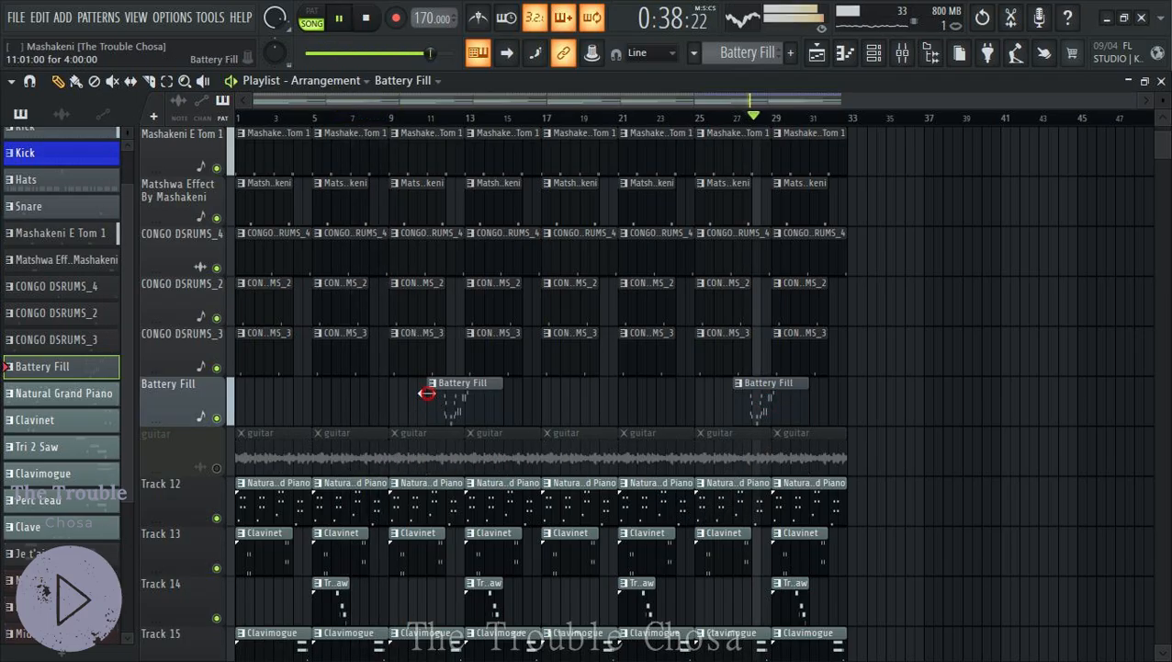
Remove the guitar clips between bars 13 and 29 and unmute the guitar track
{"action": "key", "text": "space"}
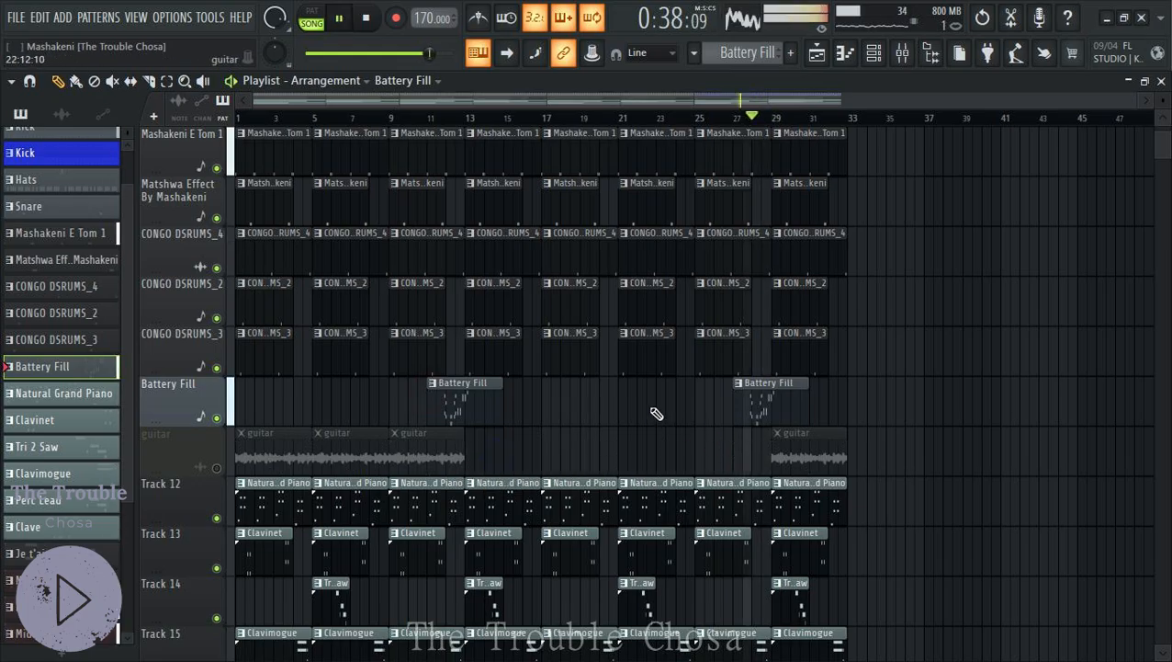
{"action": "key", "text": "space"}
{"action": "left_click", "coordinate": [218, 469]}
{"action": "key", "text": "space"}
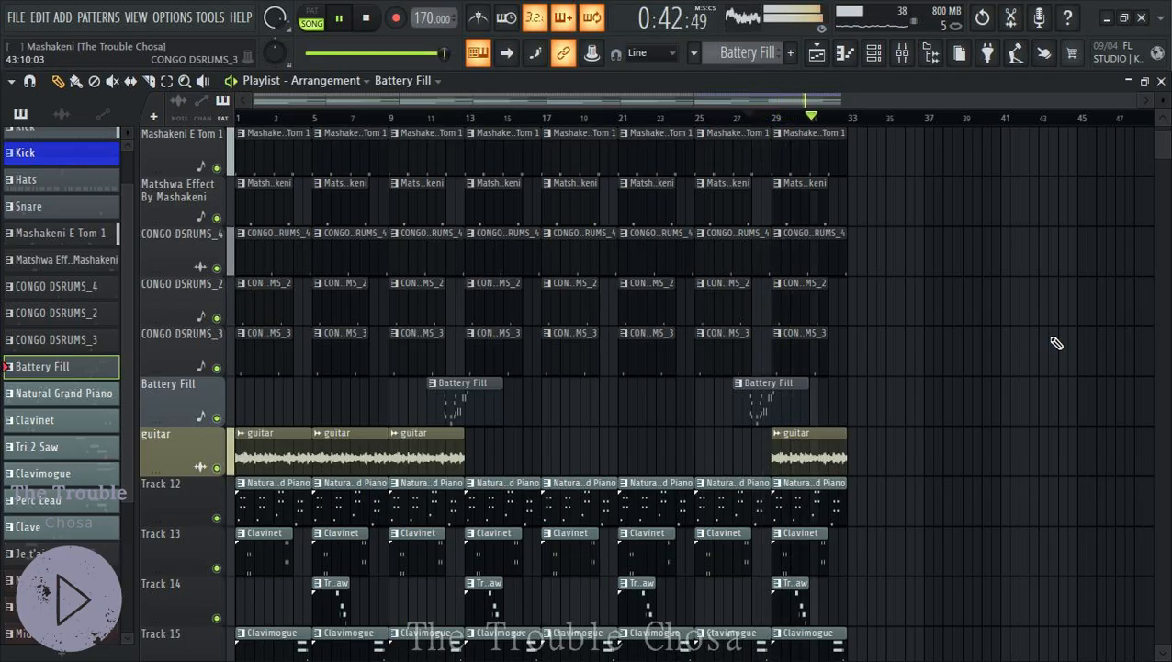
Automatically name and colour Track 12 and the instrument tracks below it after the clips they hold
{"action": "scroll", "coordinate": [1057, 343], "scroll_direction": "down", "scroll_amount": 4}
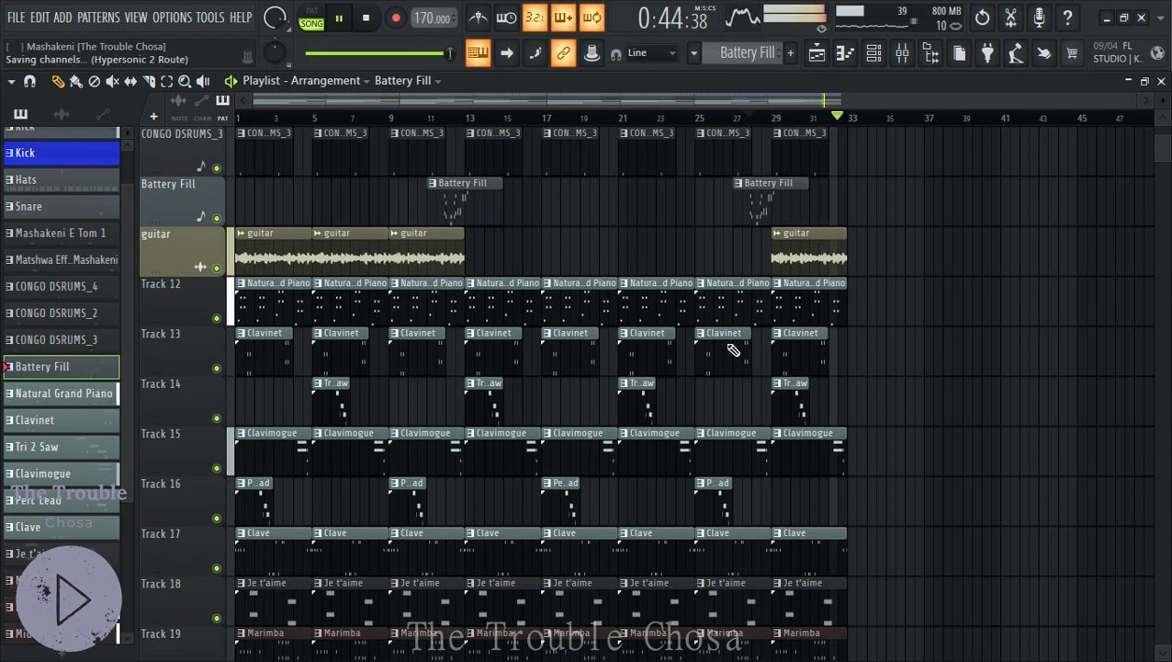
{"action": "right_click", "coordinate": [188, 317]}
{"action": "left_click", "coordinate": [230, 292]}
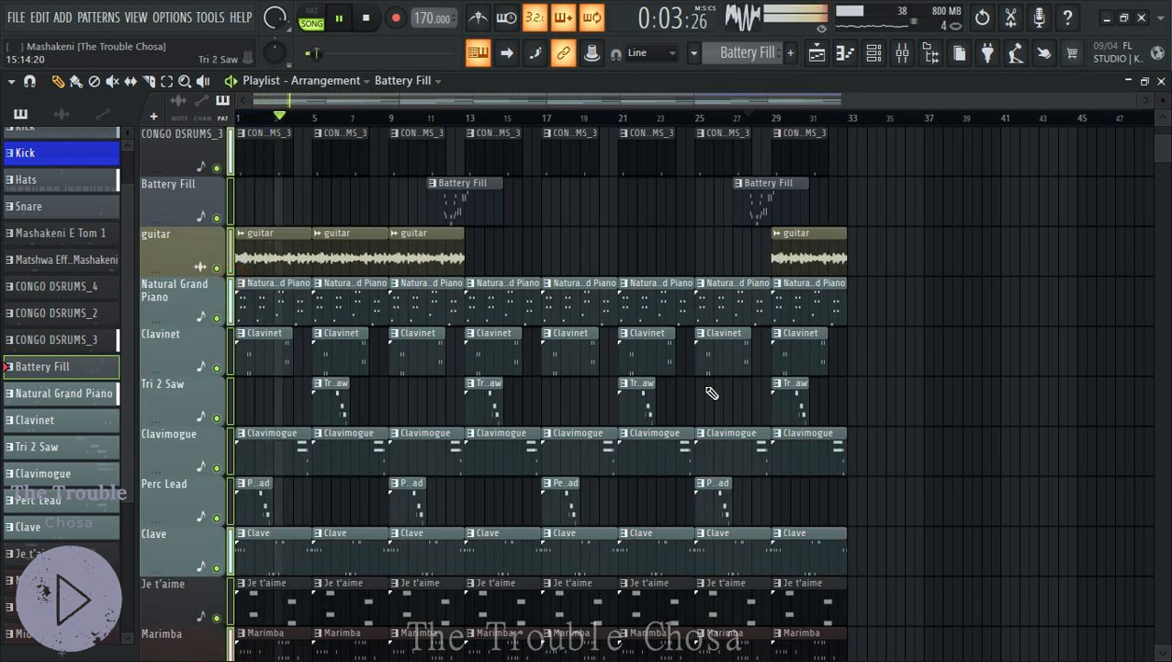
Review the whole arrangement during playback, from the Kick track down to the bass tracks
{"action": "scroll", "coordinate": [977, 419], "scroll_direction": "down", "scroll_amount": 6}
{"action": "scroll", "coordinate": [976, 419], "scroll_direction": "up", "scroll_amount": 12}
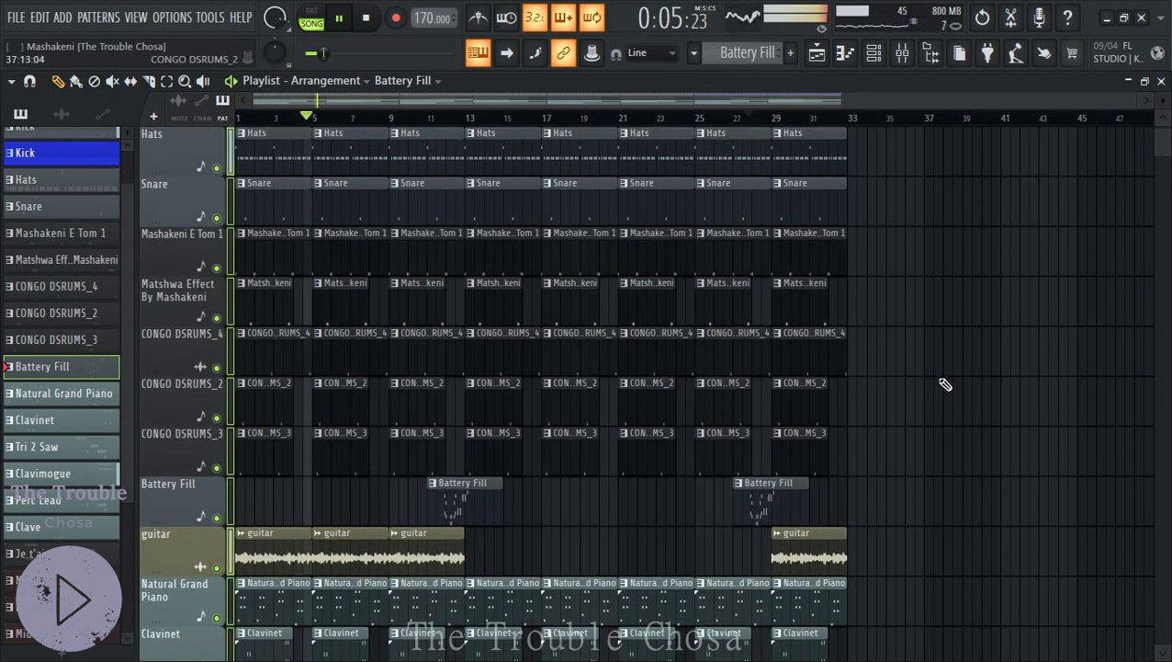
{"action": "scroll", "coordinate": [945, 383], "scroll_direction": "down", "scroll_amount": 2}
{"action": "scroll", "coordinate": [946, 381], "scroll_direction": "up", "scroll_amount": 1}
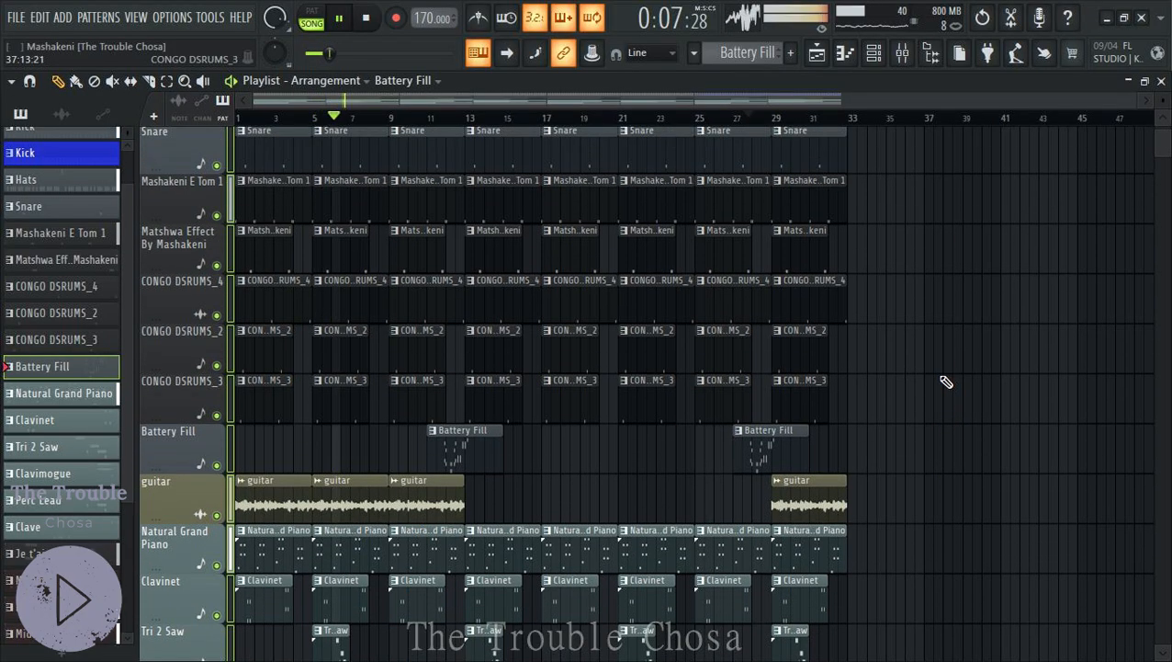
{"action": "scroll", "coordinate": [946, 382], "scroll_direction": "down", "scroll_amount": 8}
{"action": "scroll", "coordinate": [947, 381], "scroll_direction": "up", "scroll_amount": 1}
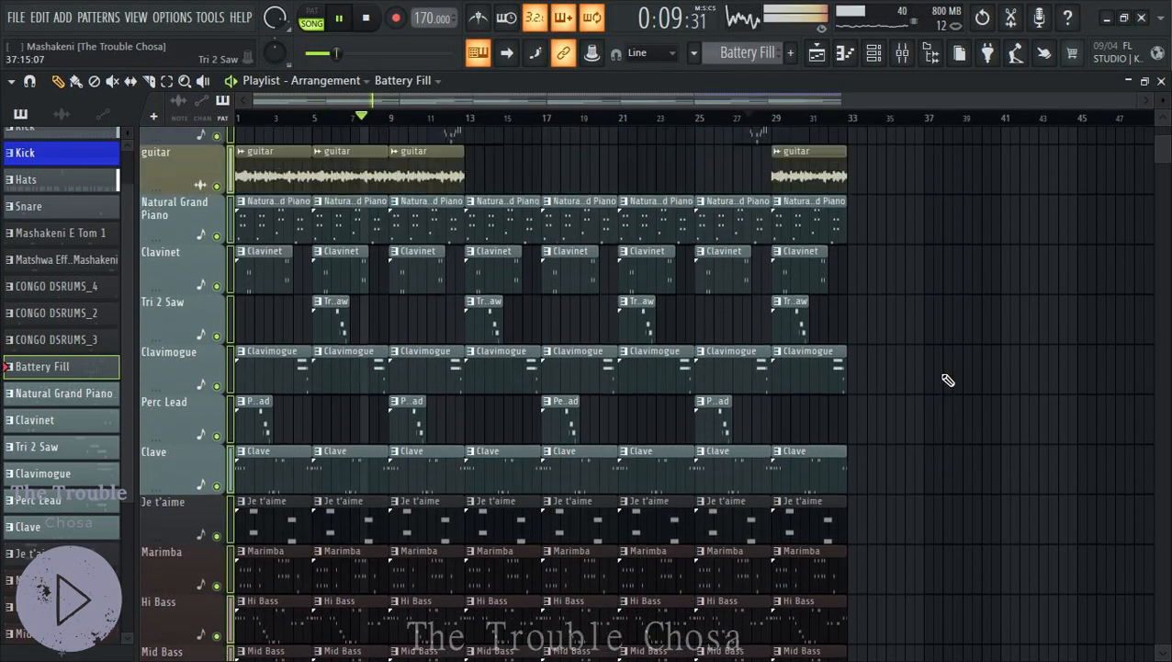
{"action": "scroll", "coordinate": [947, 380], "scroll_direction": "up", "scroll_amount": 1}
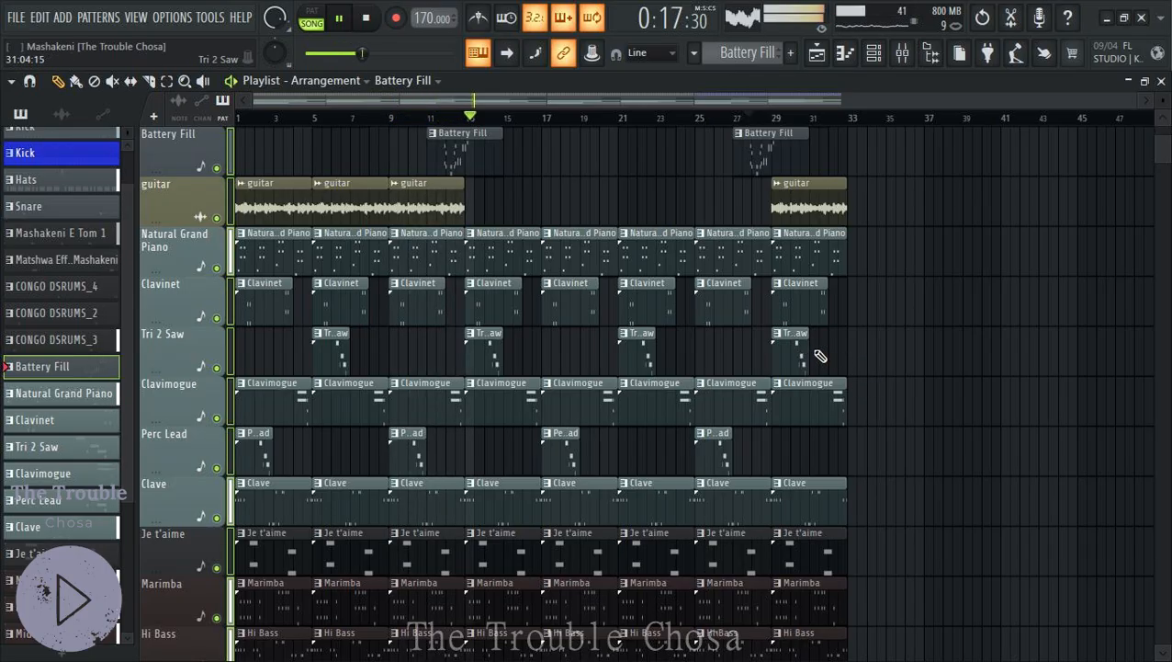
{"action": "scroll", "coordinate": [817, 349], "scroll_direction": "up", "scroll_amount": 3}
{"action": "scroll", "coordinate": [818, 347], "scroll_direction": "up", "scroll_amount": 5}
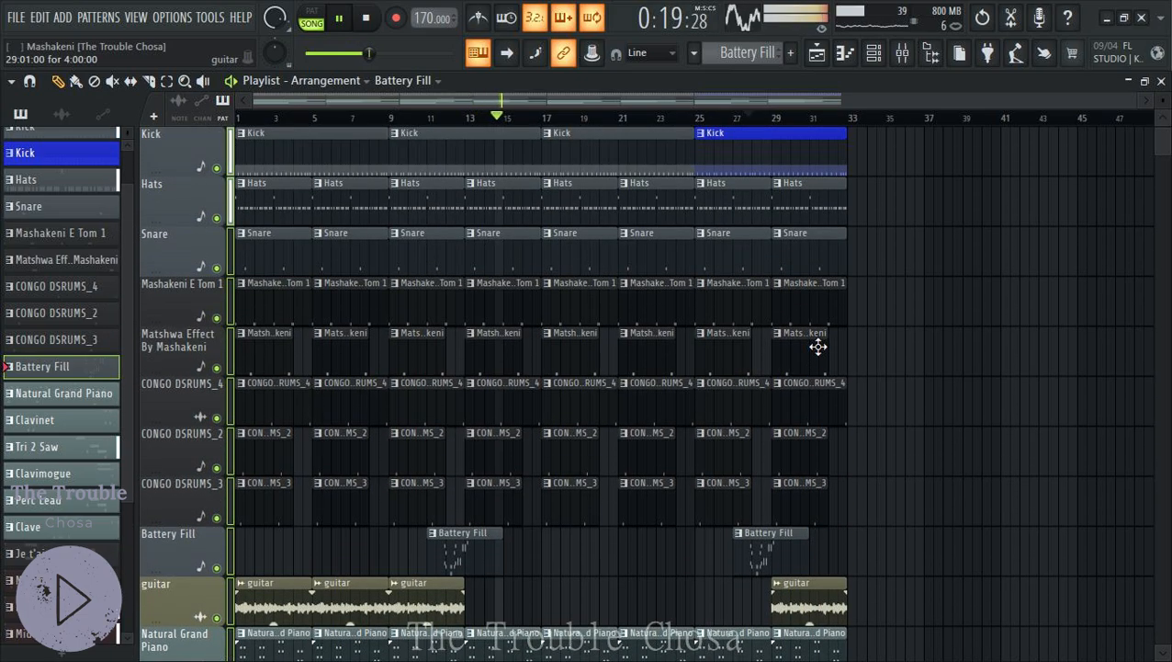
Save the project and select all clips in the playlist
{"action": "key", "text": "ctrl+s"}
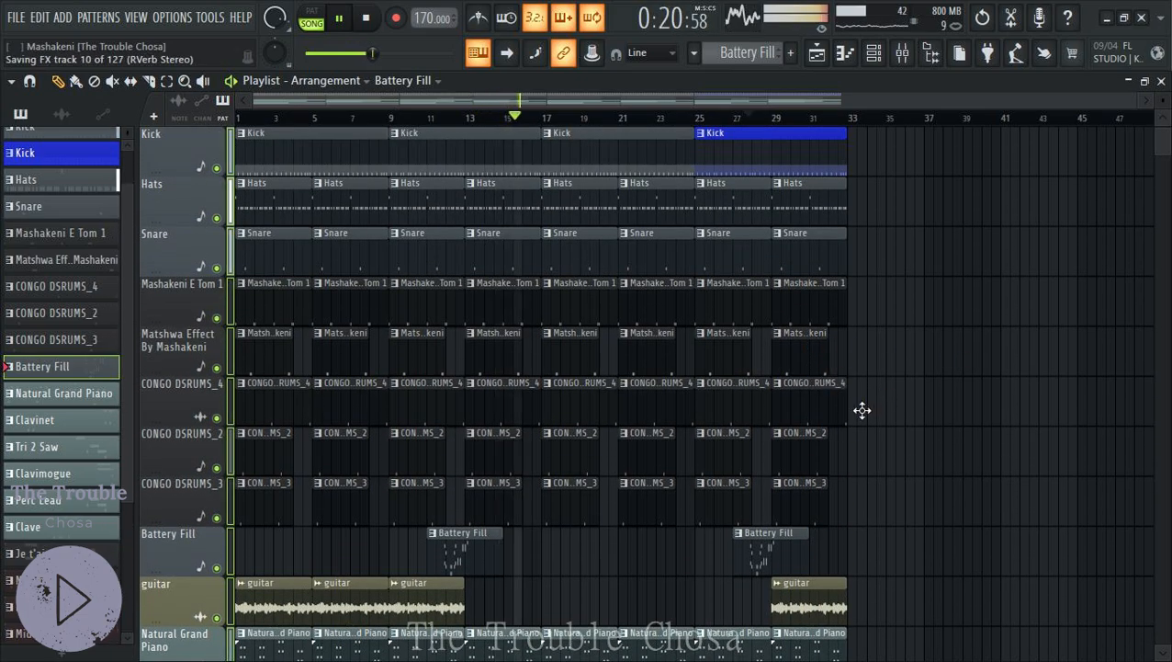
{"action": "key", "text": "ctrl+a"}
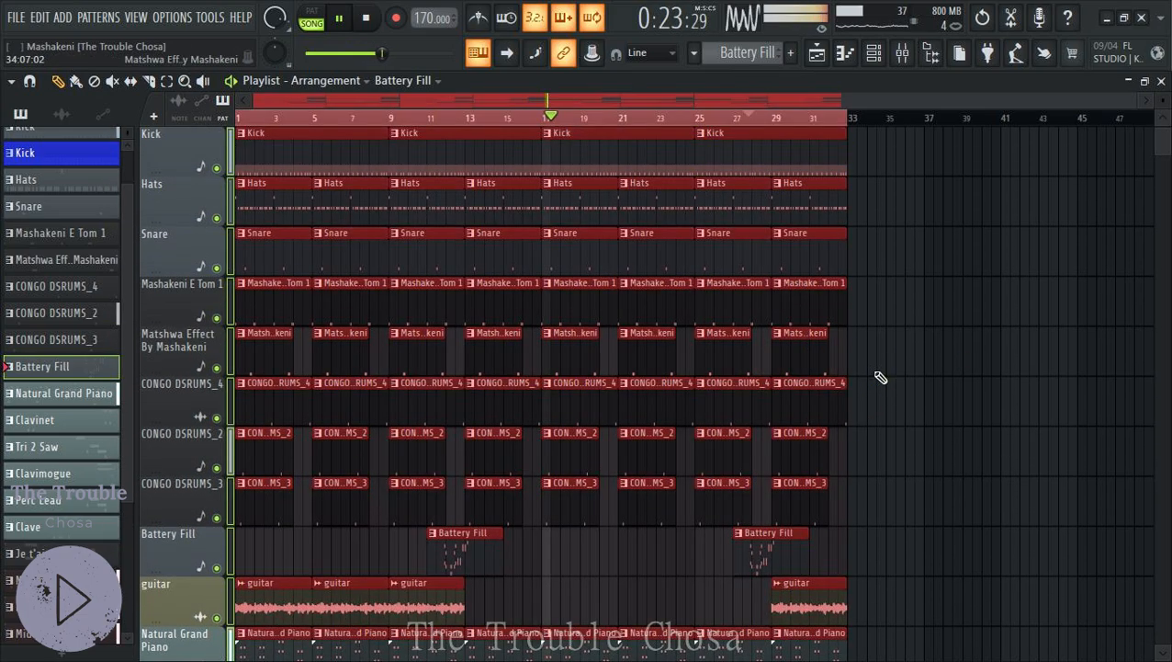
Duplicate the selected 32-bar section into bars 33 to 65 and add a Battery Fill clip at bar 51
{"action": "key", "text": "ctrl+b"}
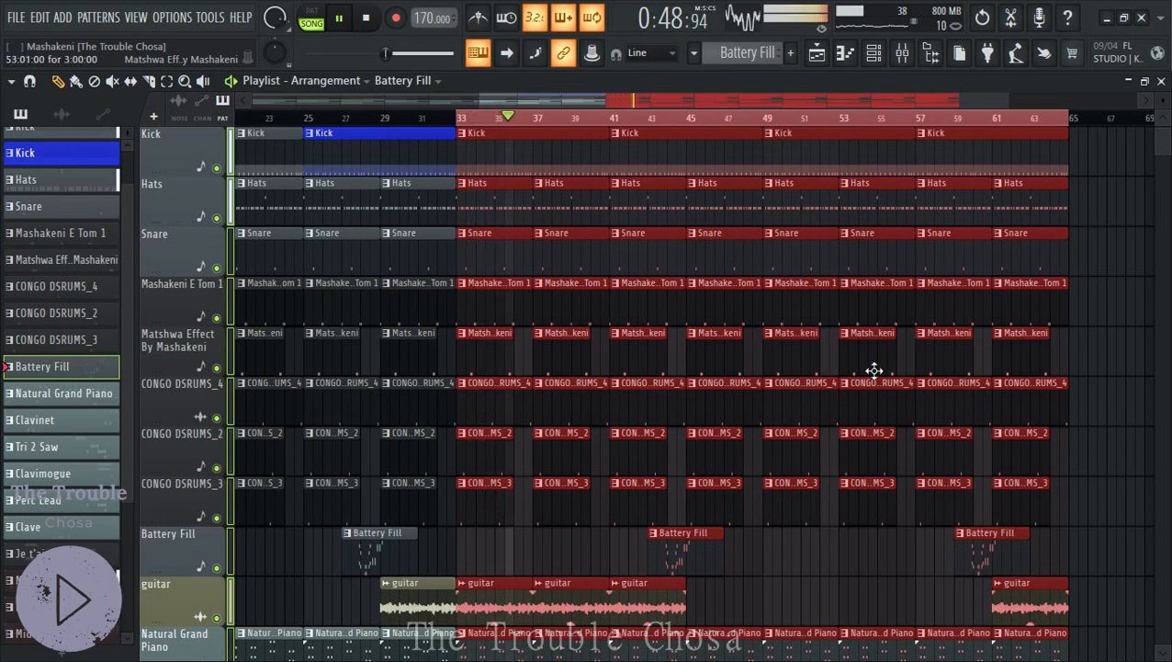
{"action": "scroll", "coordinate": [874, 370], "scroll_direction": "down", "scroll_amount": 5}
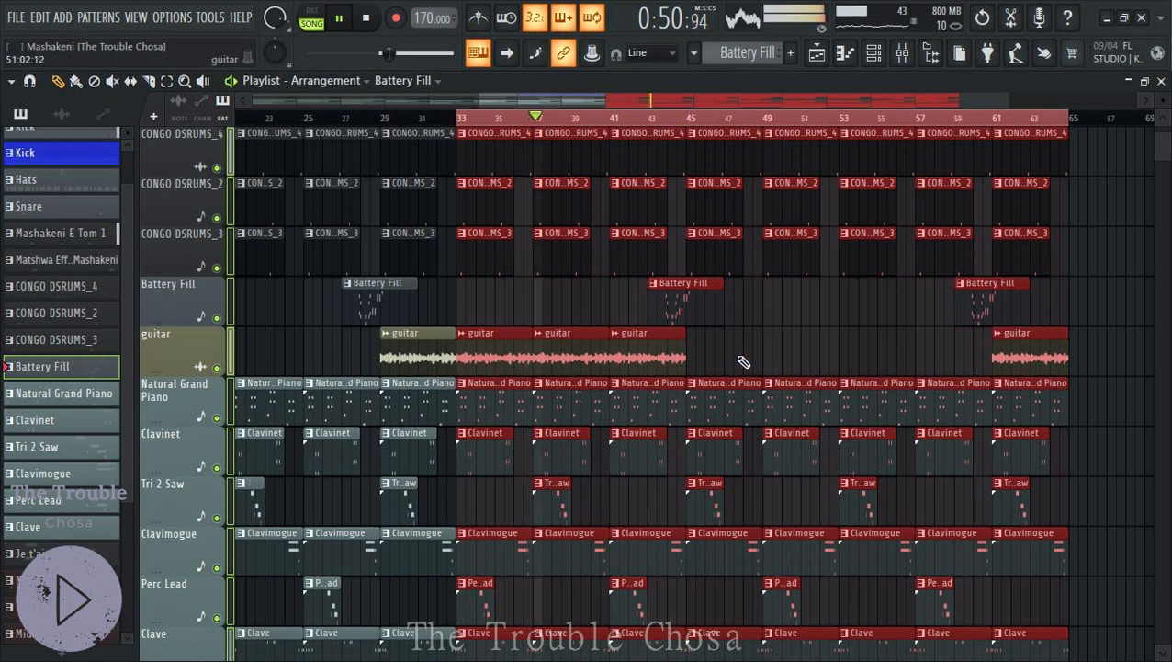
{"action": "scroll", "coordinate": [806, 129], "scroll_direction": "up", "scroll_amount": 3}
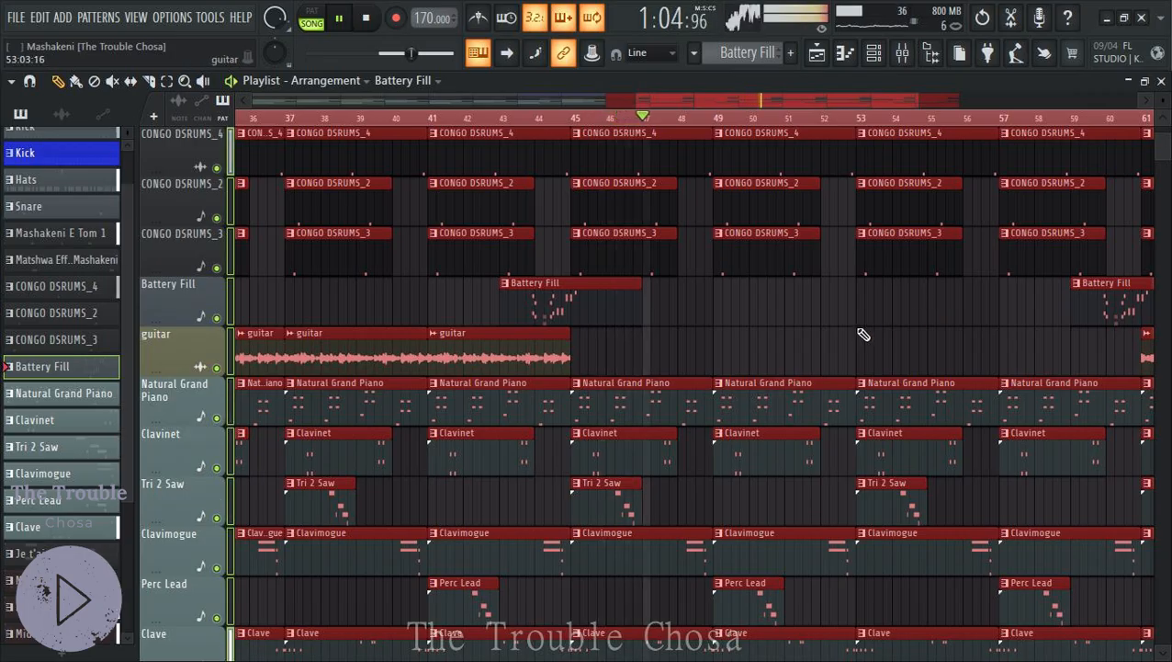
{"action": "left_click", "coordinate": [781, 306]}
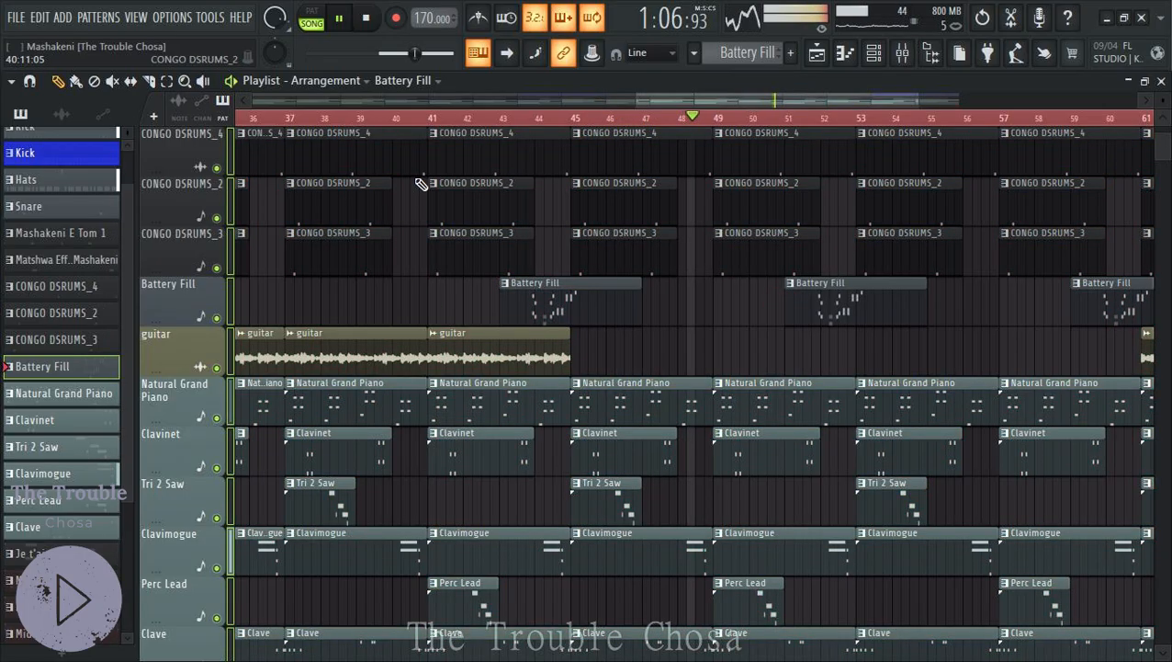
Play from bar 41, delete the Mid Bass clip at bar 49 and trim the starts of the Low Bass and Hi Bass clips there to 49:13
{"action": "left_click", "coordinate": [450, 118]}
{"action": "scroll", "coordinate": [673, 313], "scroll_direction": "down", "scroll_amount": 5}
{"action": "scroll", "coordinate": [672, 312], "scroll_direction": "down", "scroll_amount": 2}
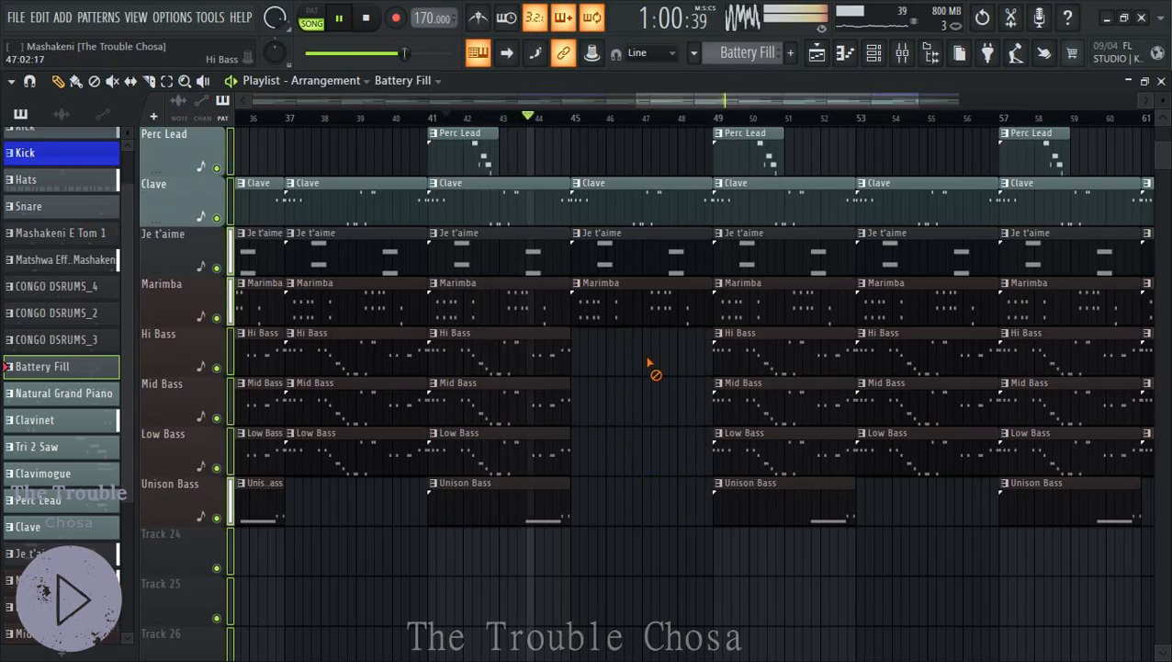
{"action": "scroll", "coordinate": [680, 408], "scroll_direction": "up", "scroll_amount": 5}
{"action": "scroll", "coordinate": [892, 444], "scroll_direction": "down", "scroll_amount": 5}
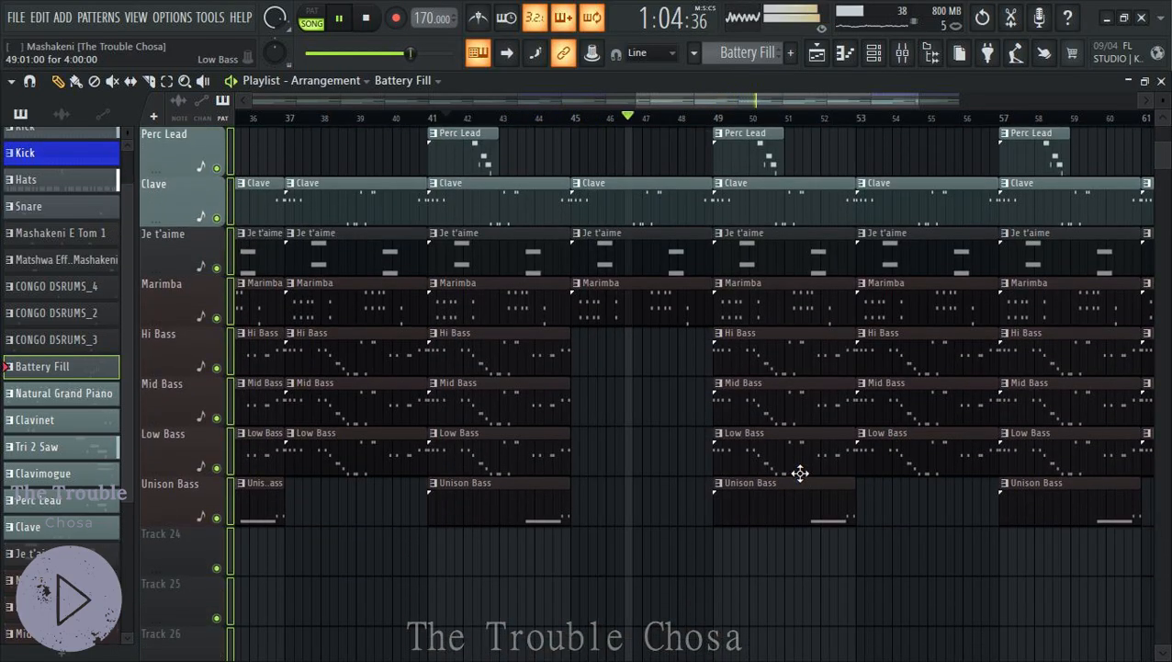
{"action": "right_click", "coordinate": [790, 414]}
{"action": "key", "text": "space"}
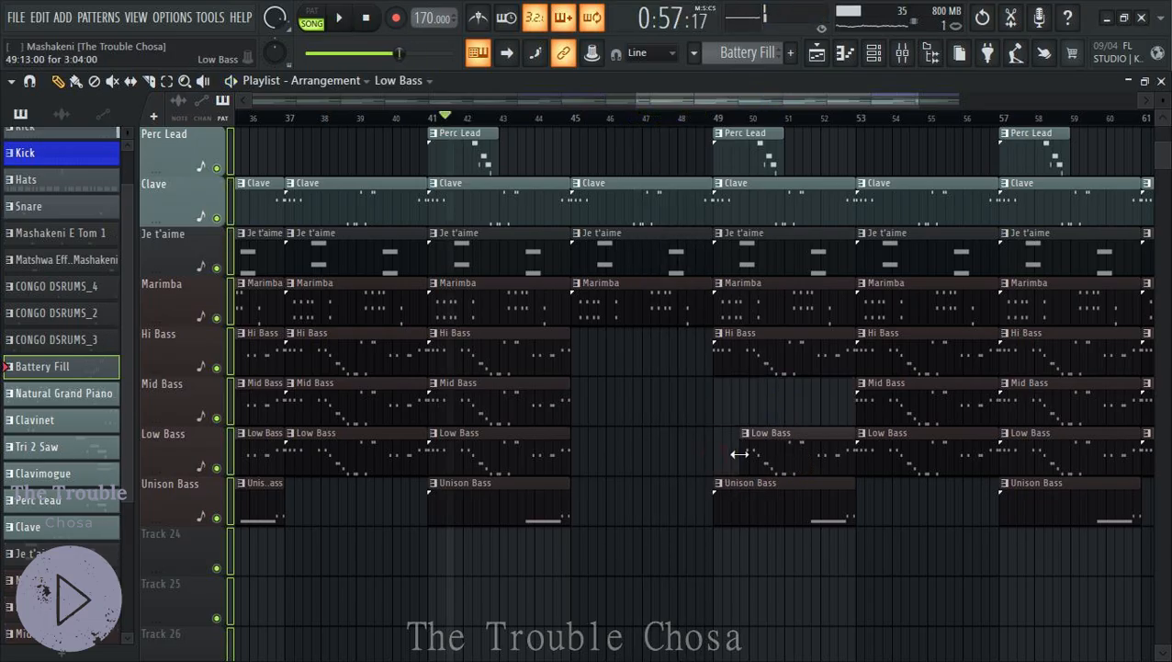
{"action": "left_click_drag", "start_coordinate": [715, 359], "coordinate": [740, 367]}
Save the project and remove the Natural Grand Piano clips at bars 45 and 49
{"action": "scroll", "coordinate": [757, 412], "scroll_direction": "up", "scroll_amount": 5}
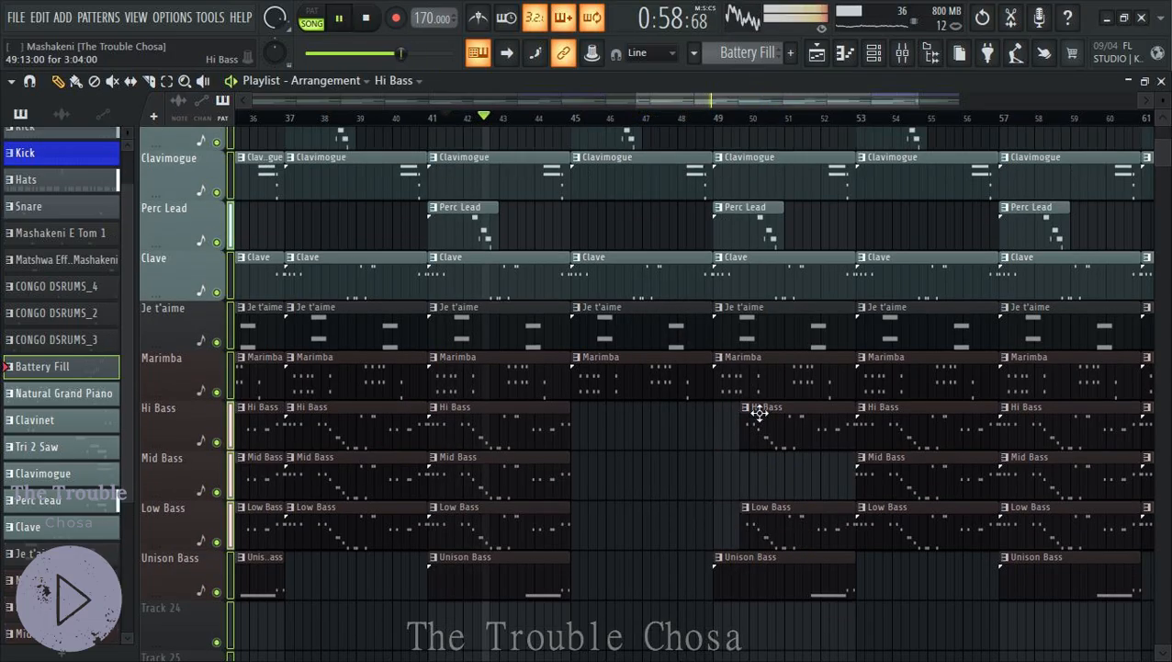
{"action": "scroll", "coordinate": [759, 414], "scroll_direction": "up", "scroll_amount": 7}
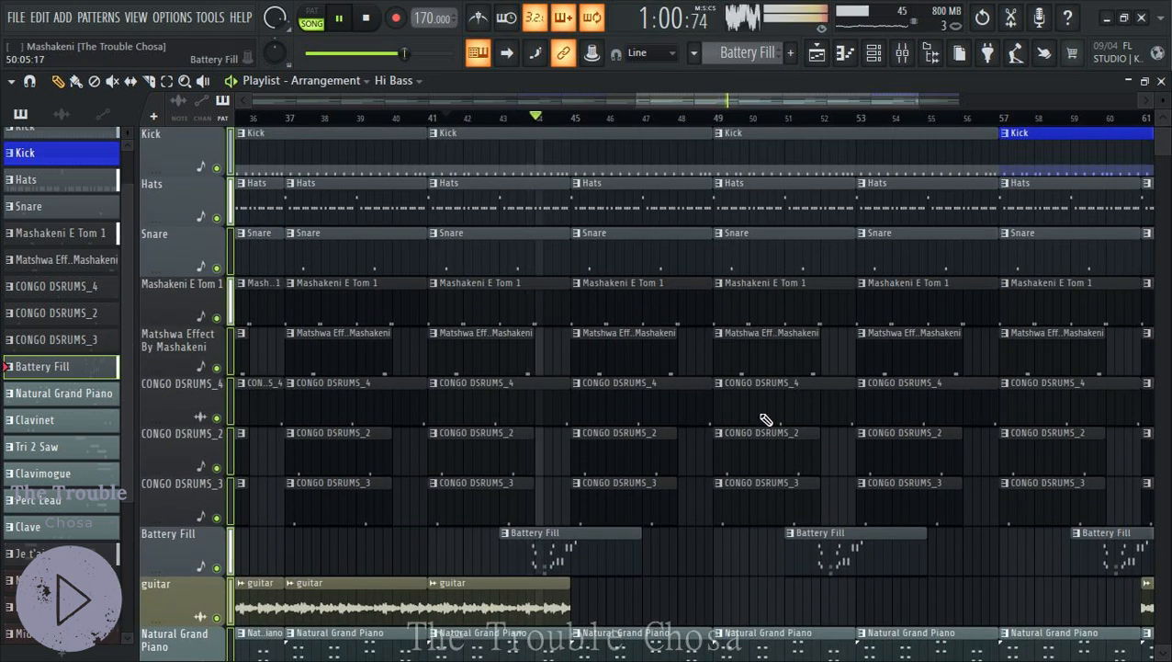
{"action": "scroll", "coordinate": [763, 415], "scroll_direction": "up", "scroll_amount": 1}
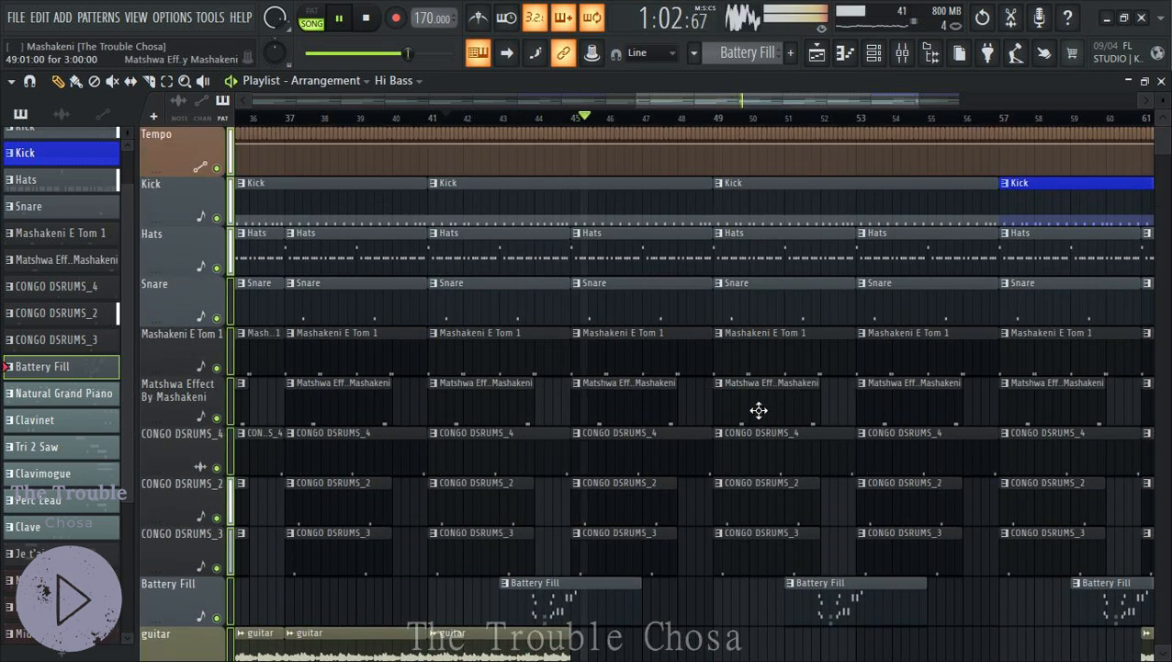
{"action": "key", "text": "ctrl+s"}
{"action": "scroll", "coordinate": [757, 409], "scroll_direction": "down", "scroll_amount": 4}
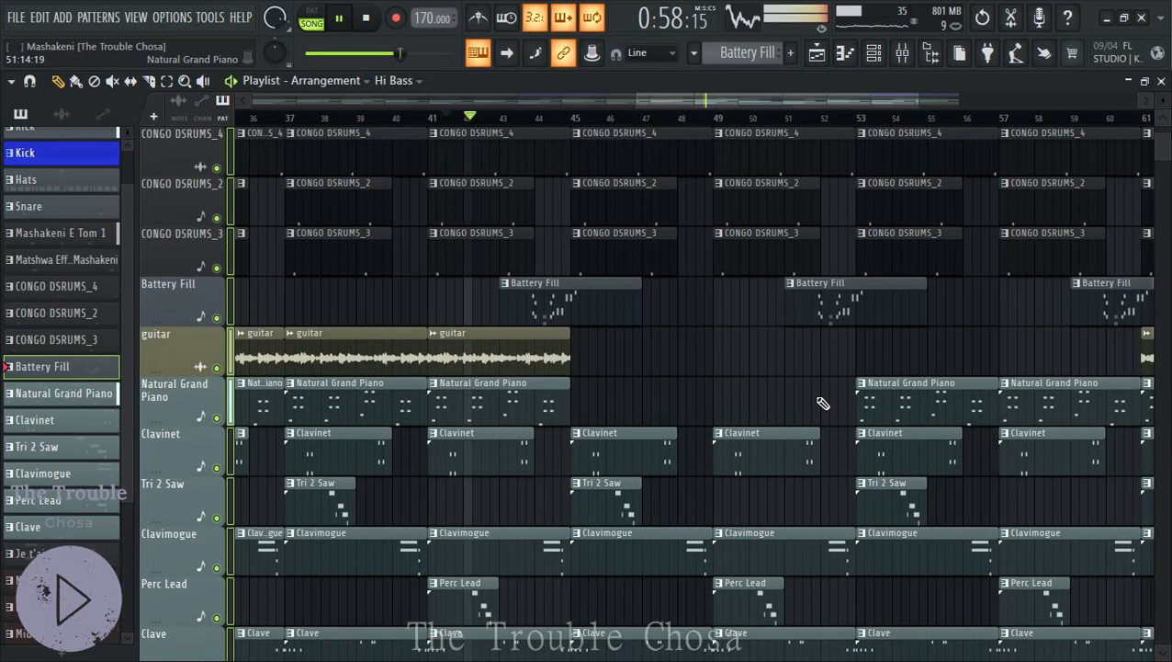
Delete the Tri 2 Saw clip at bar 45 and the Perc Lead clip at bar 49, and clear the Clave track from about bar 46 to 56
{"action": "scroll", "coordinate": [814, 397], "scroll_direction": "down", "scroll_amount": 5}
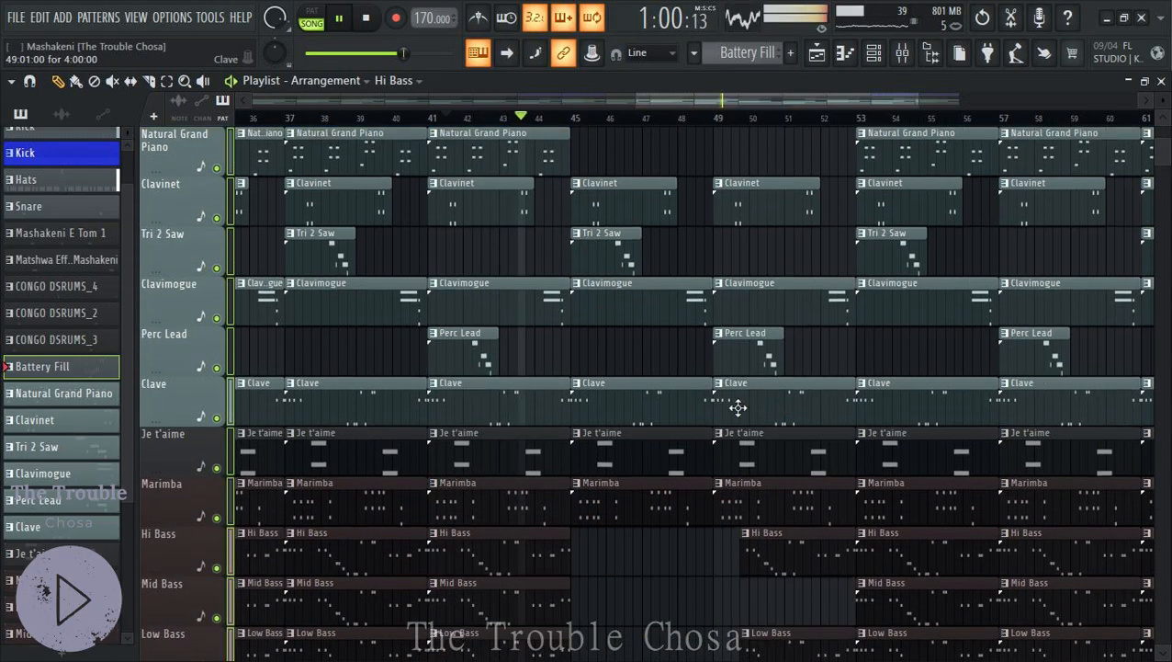
{"action": "right_click", "coordinate": [606, 255]}
{"action": "right_click", "coordinate": [750, 369]}
{"action": "scroll", "coordinate": [753, 377], "scroll_direction": "down", "scroll_amount": 2}
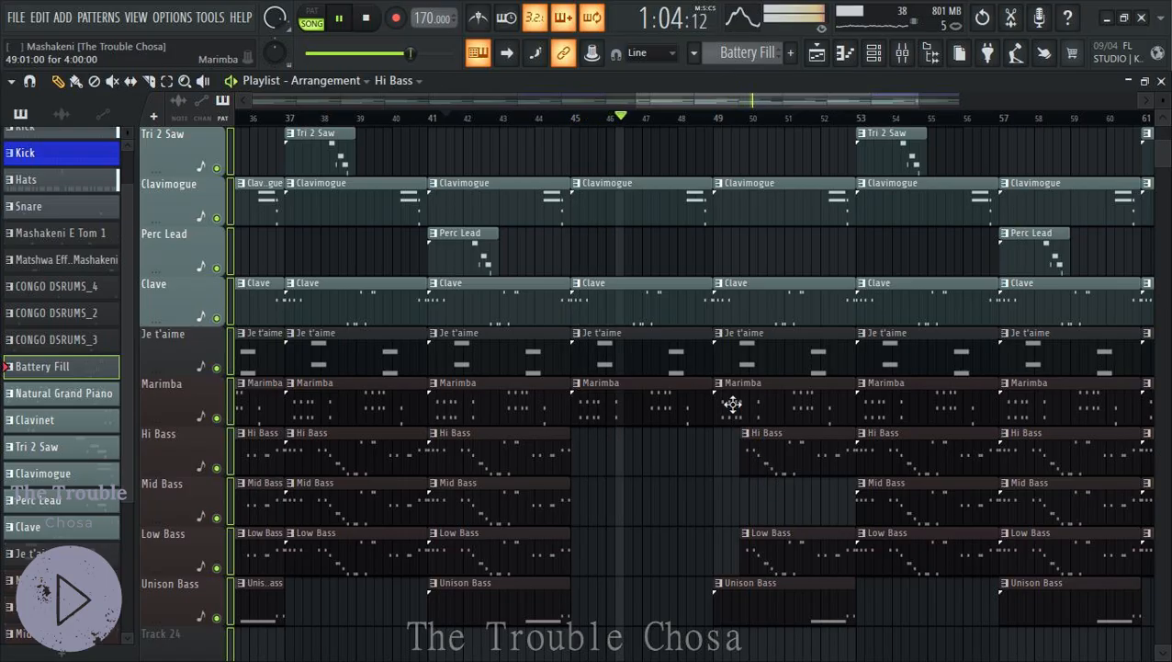
{"action": "left_click_drag", "start_coordinate": [597, 301], "coordinate": [992, 301]}
{"action": "key", "text": "space"}
{"action": "key", "text": "space"}
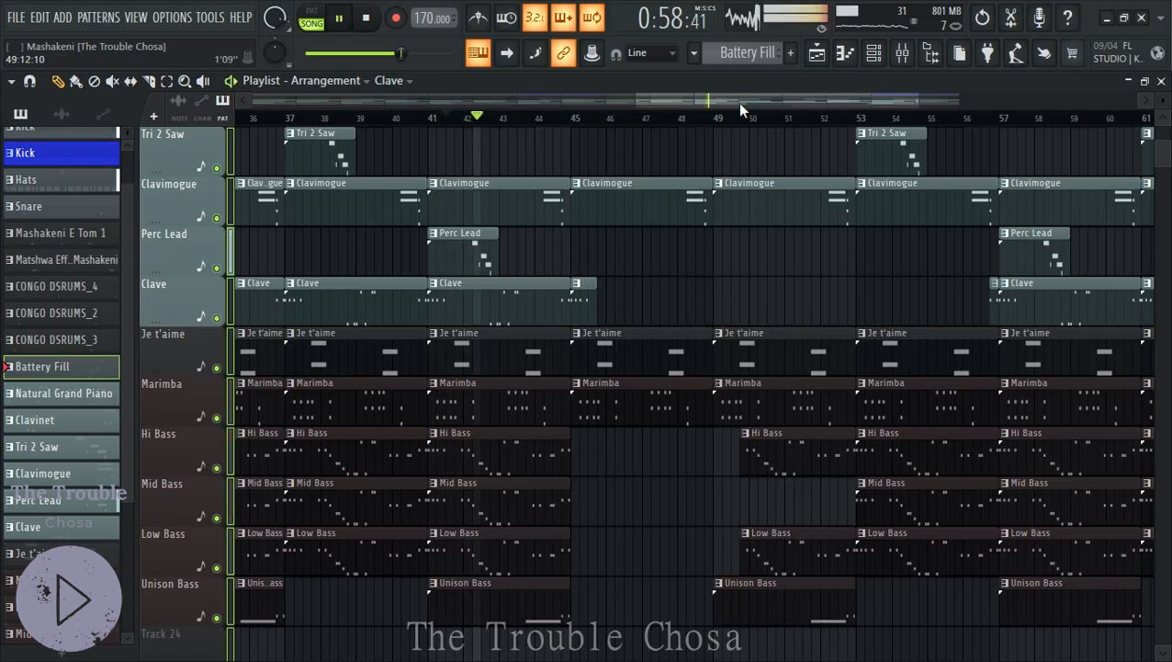
Trim the start of the Battery Fill clip at bar 59 to about bar 61 and save the project
{"action": "scroll", "coordinate": [751, 120], "scroll_direction": "down", "scroll_amount": 3}
{"action": "scroll", "coordinate": [752, 122], "scroll_direction": "down", "scroll_amount": 3}
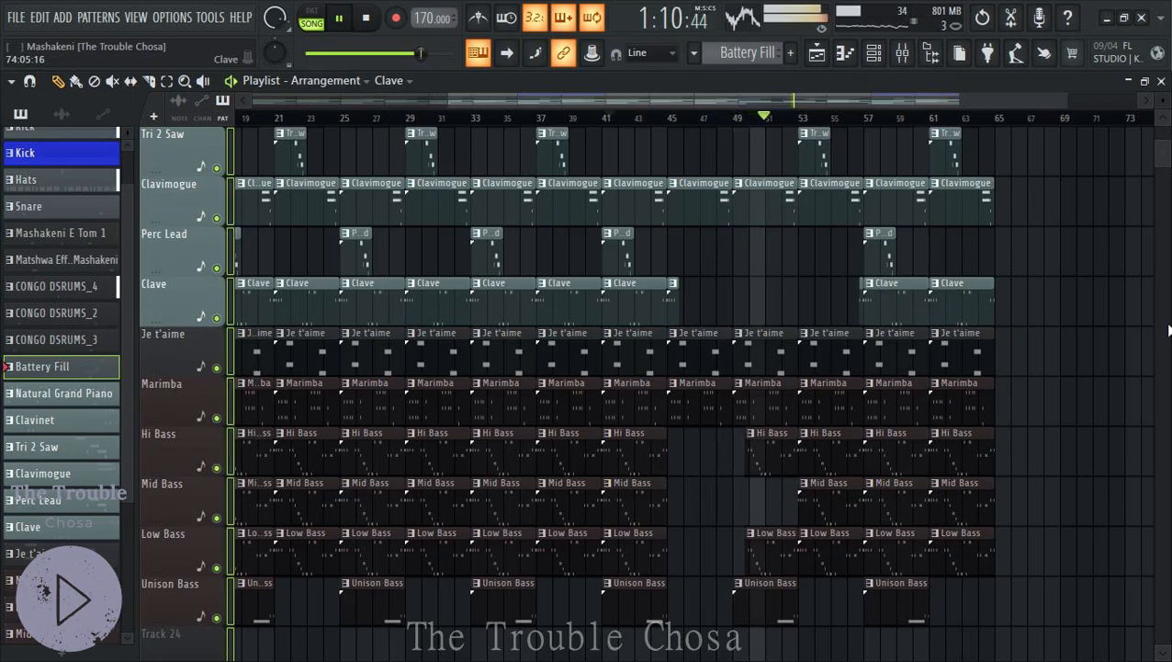
{"action": "scroll", "coordinate": [950, 119], "scroll_direction": "up", "scroll_amount": 2}
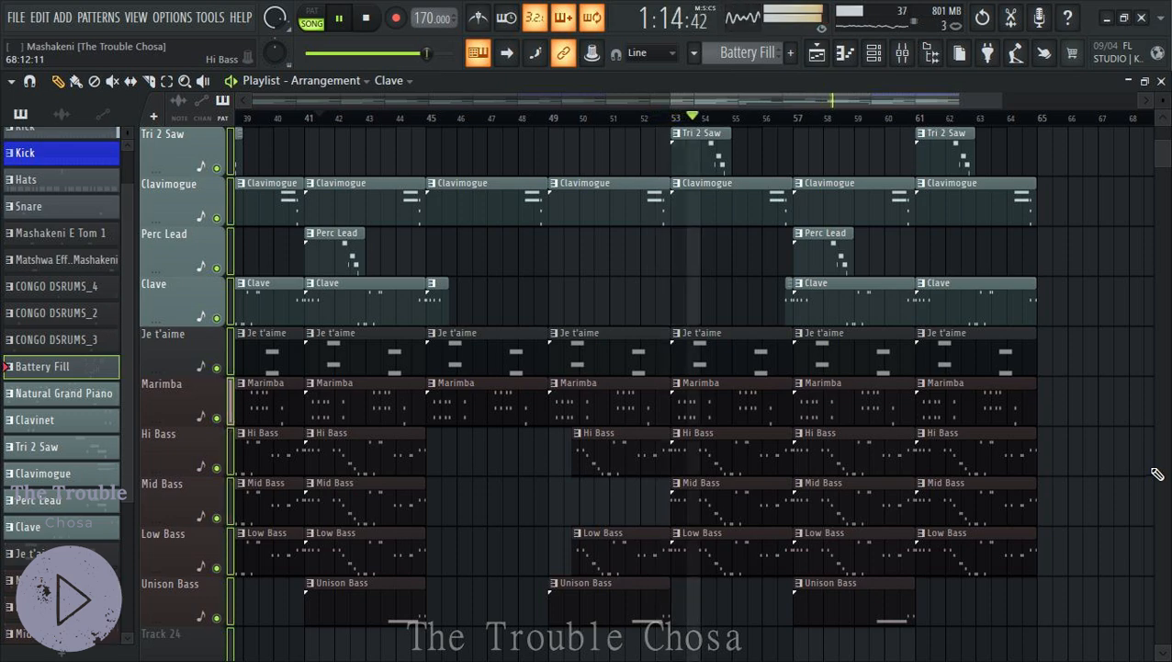
{"action": "scroll", "coordinate": [1156, 474], "scroll_direction": "up", "scroll_amount": 5}
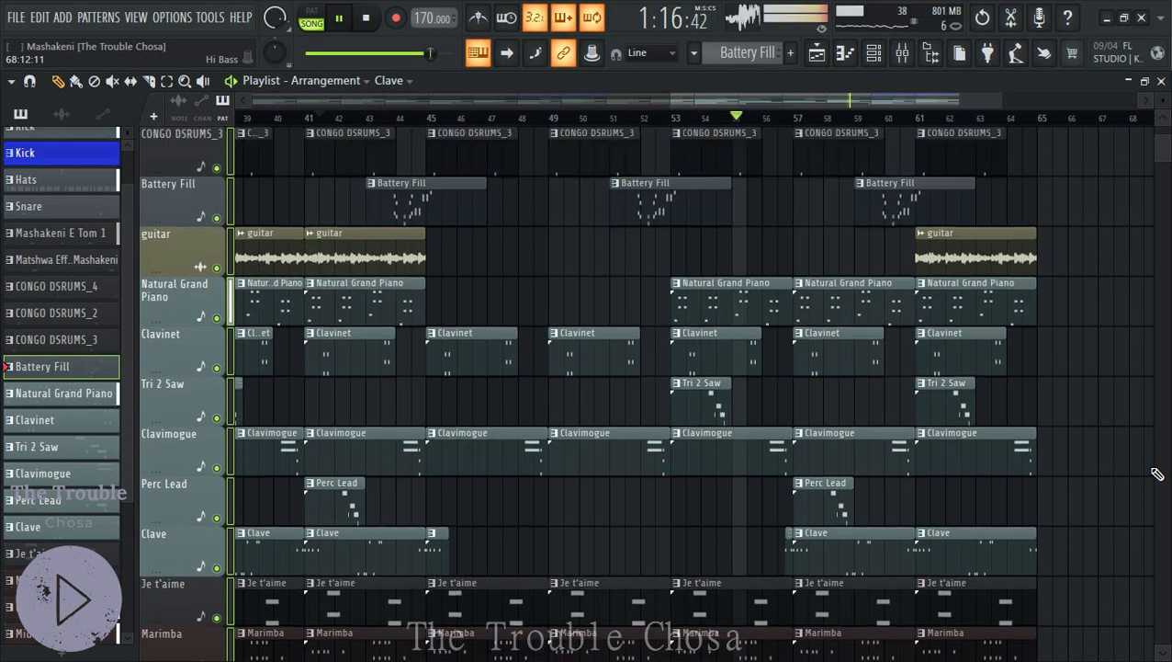
{"action": "scroll", "coordinate": [1157, 474], "scroll_direction": "down", "scroll_amount": 1}
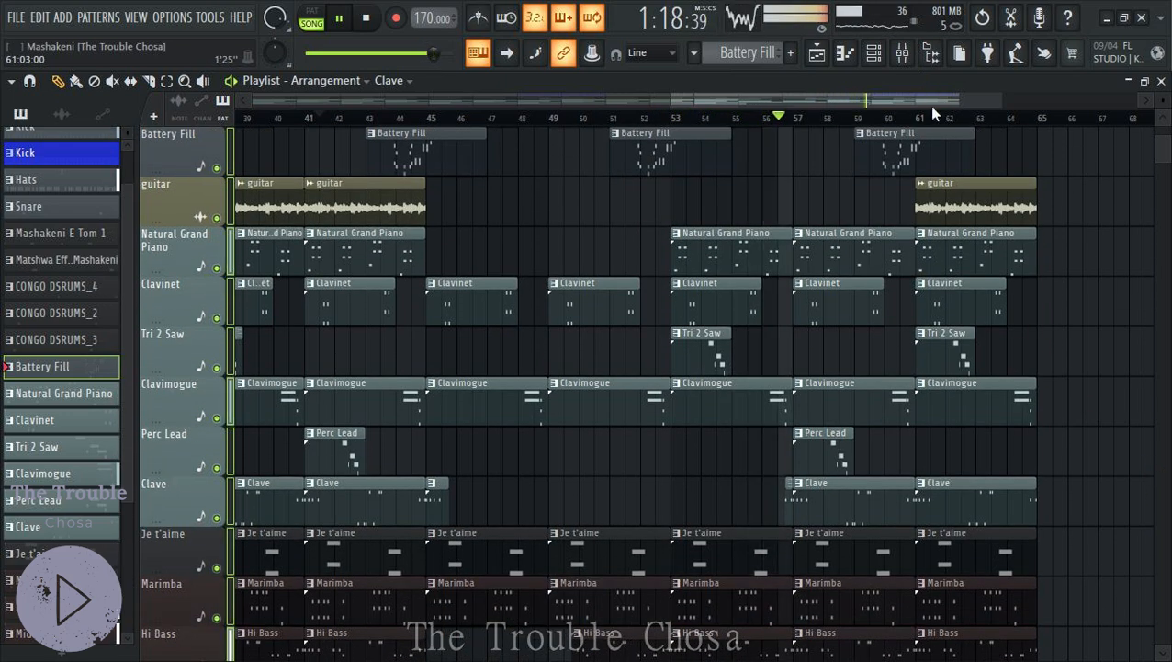
{"action": "scroll", "coordinate": [939, 117], "scroll_direction": "up", "scroll_amount": 3}
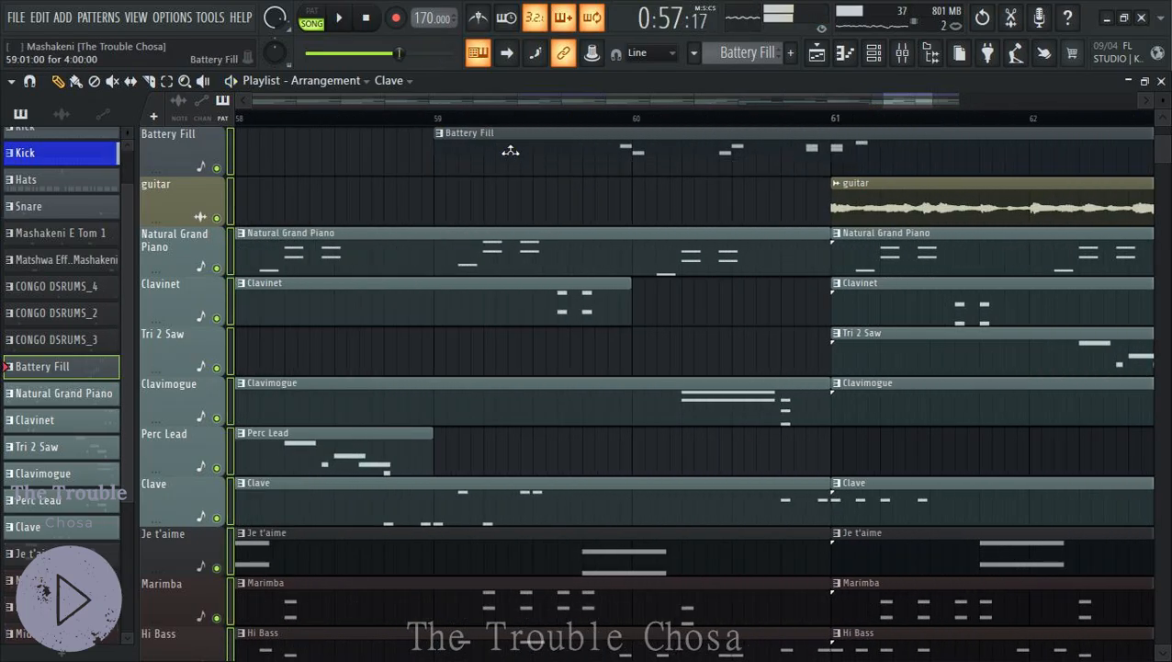
{"action": "scroll", "coordinate": [841, 124], "scroll_direction": "down", "scroll_amount": 5}
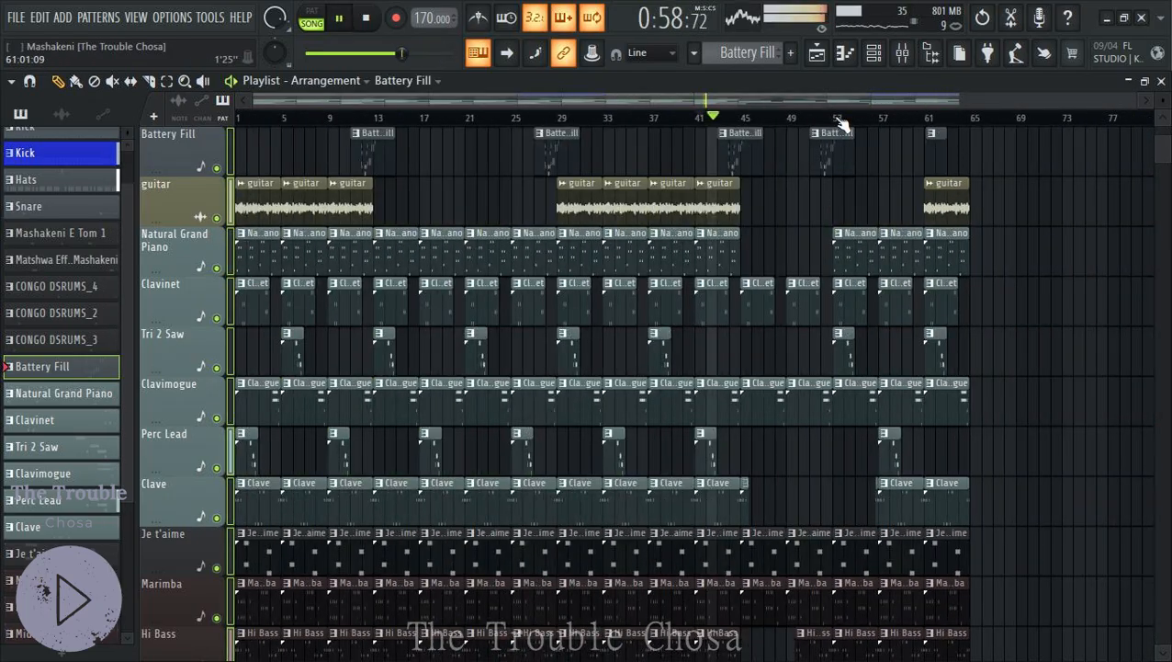
{"action": "scroll", "coordinate": [1033, 406], "scroll_direction": "down", "scroll_amount": 5}
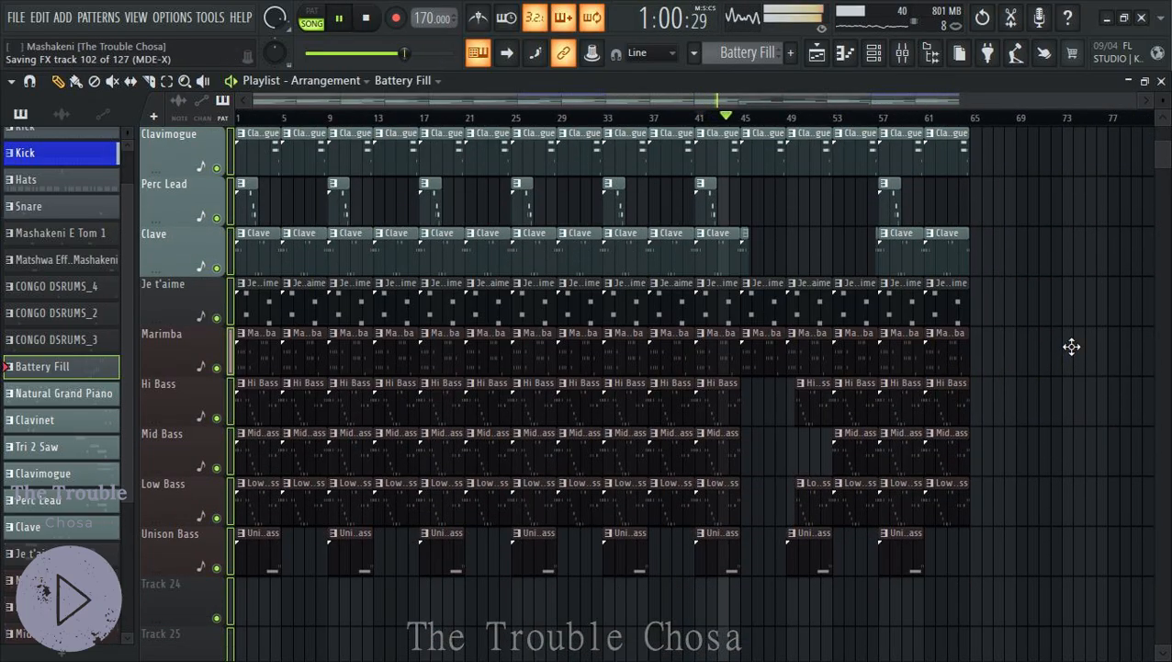
Insert two empty tracks above the Battery Fill track and move Battery Fill back up directly below CONGO DSRUMS_3
{"action": "scroll", "coordinate": [998, 124], "scroll_direction": "up", "scroll_amount": 4}
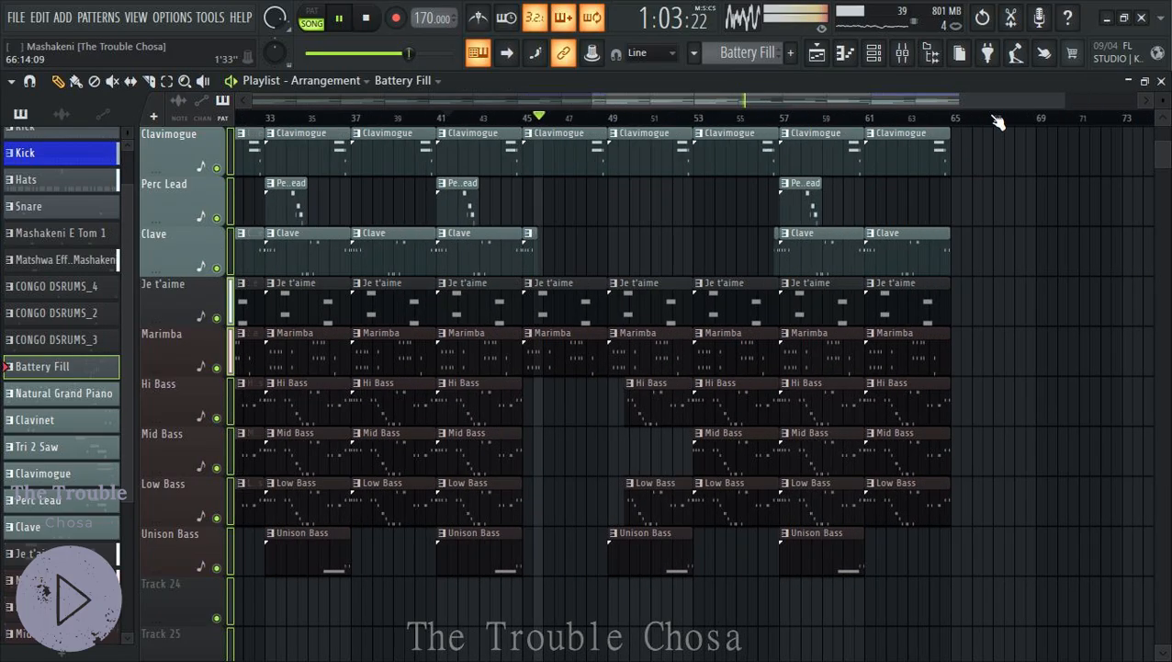
{"action": "scroll", "coordinate": [1039, 372], "scroll_direction": "up", "scroll_amount": 5}
{"action": "scroll", "coordinate": [1116, 372], "scroll_direction": "up", "scroll_amount": 9}
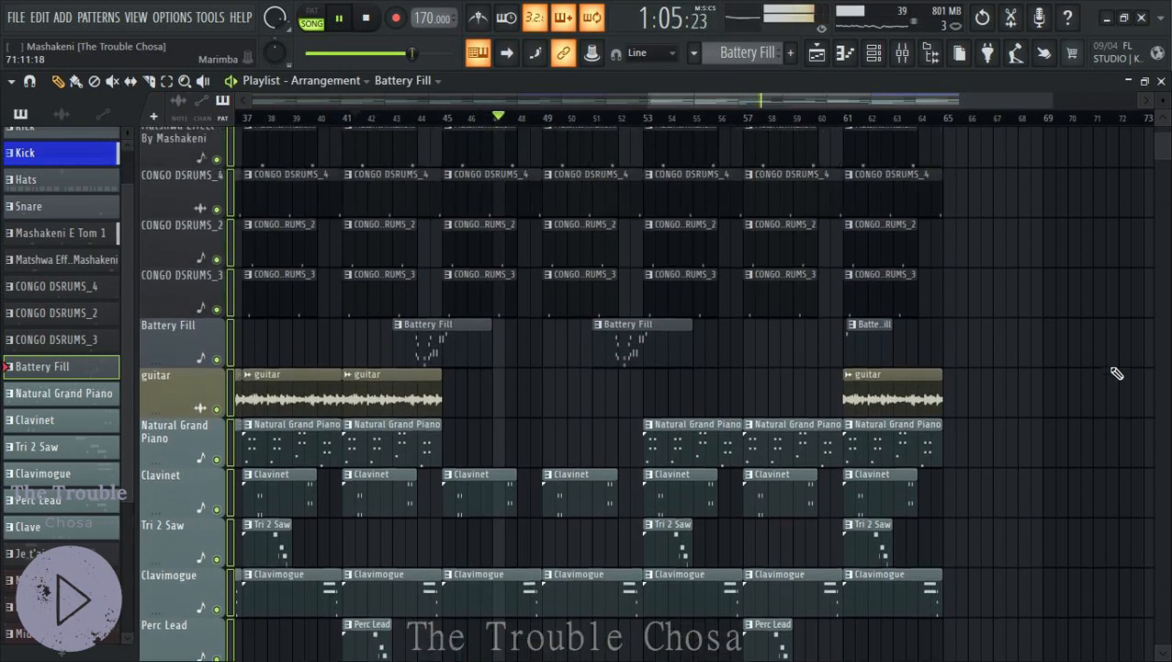
{"action": "scroll", "coordinate": [1116, 372], "scroll_direction": "down", "scroll_amount": 4}
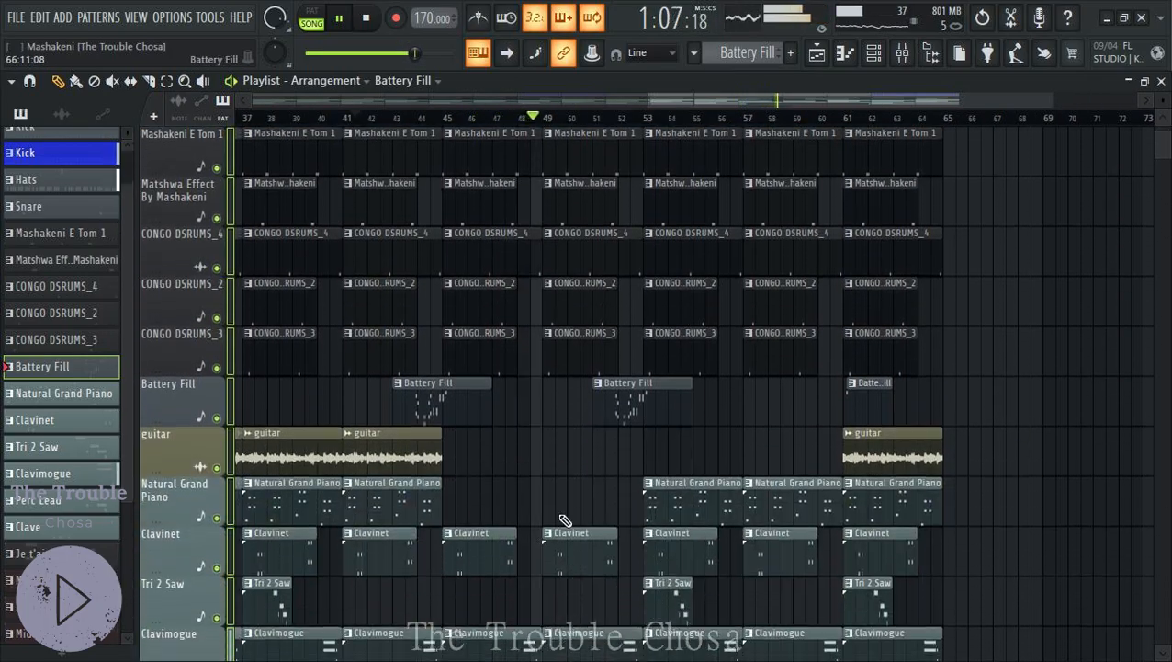
{"action": "right_click", "coordinate": [179, 399]}
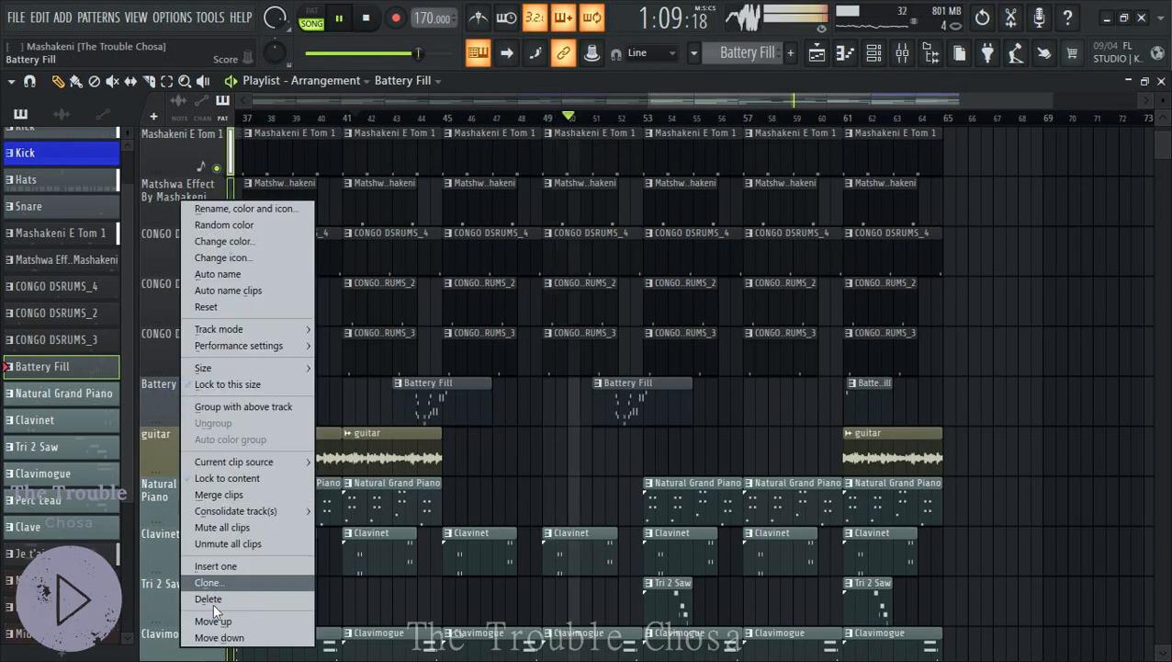
{"action": "left_click", "coordinate": [218, 566]}
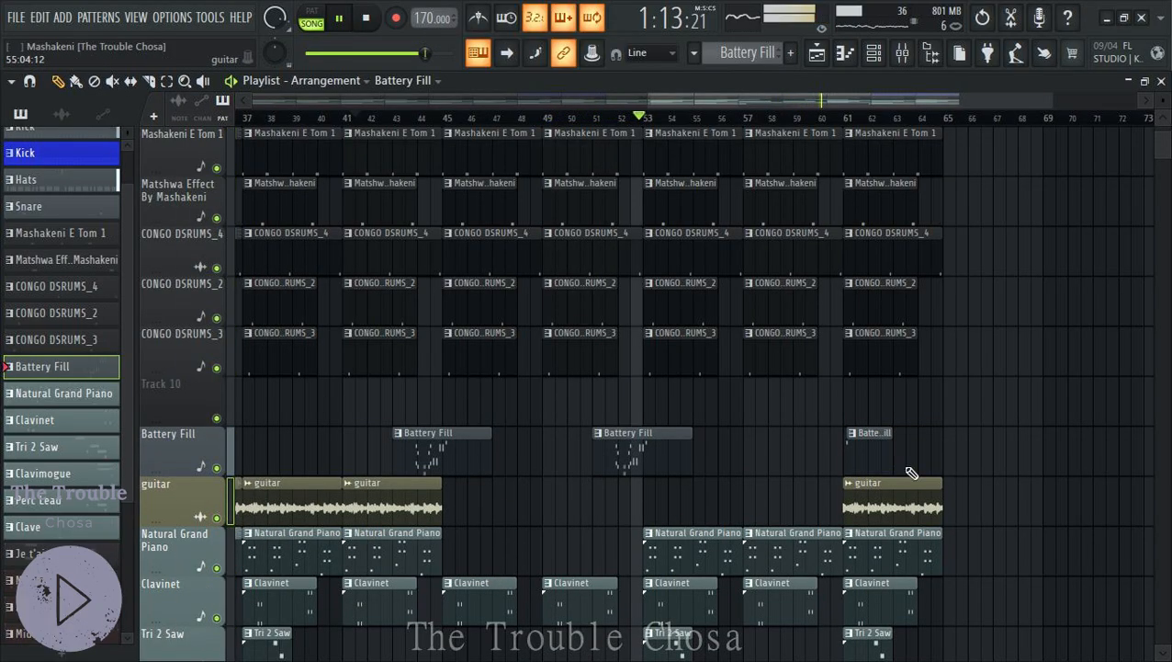
{"action": "scroll", "coordinate": [181, 552], "scroll_direction": "up", "scroll_amount": 3}
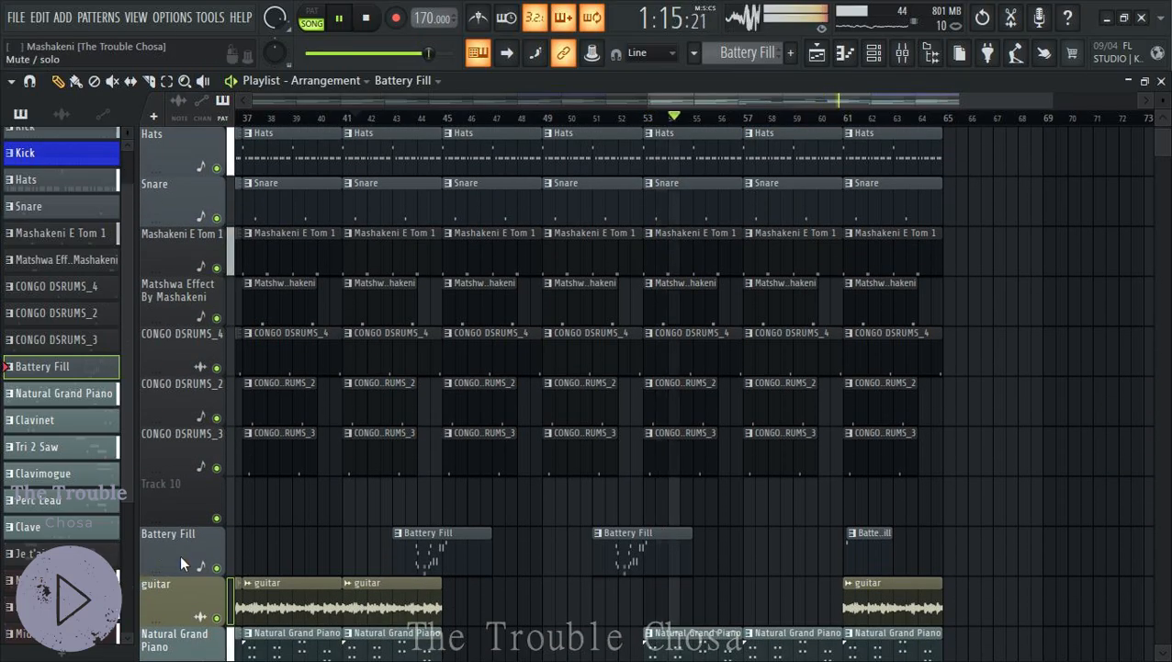
{"action": "right_click", "coordinate": [181, 563]}
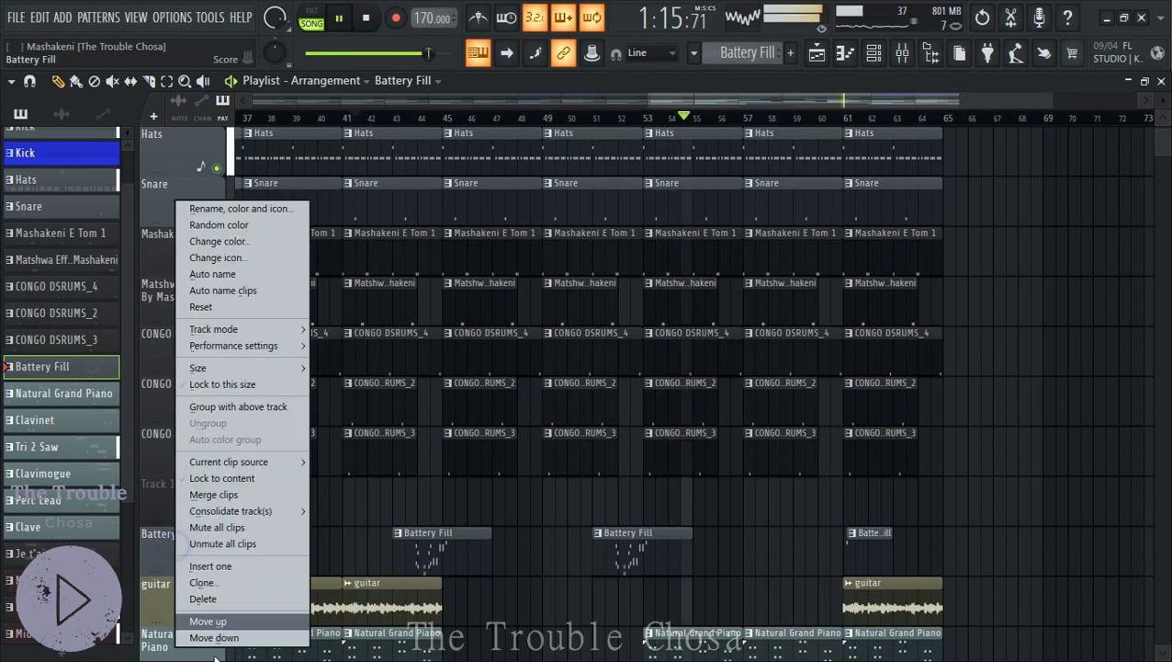
{"action": "left_click", "coordinate": [219, 566]}
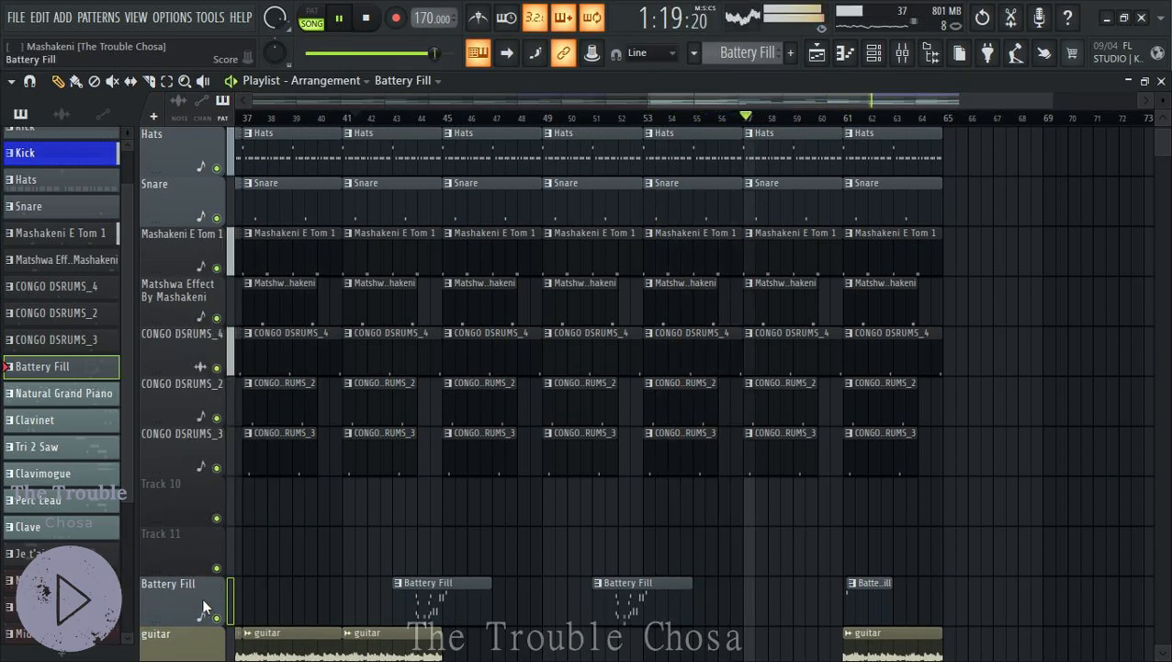
{"action": "left_click_drag", "start_coordinate": [207, 596], "coordinate": [205, 497]}
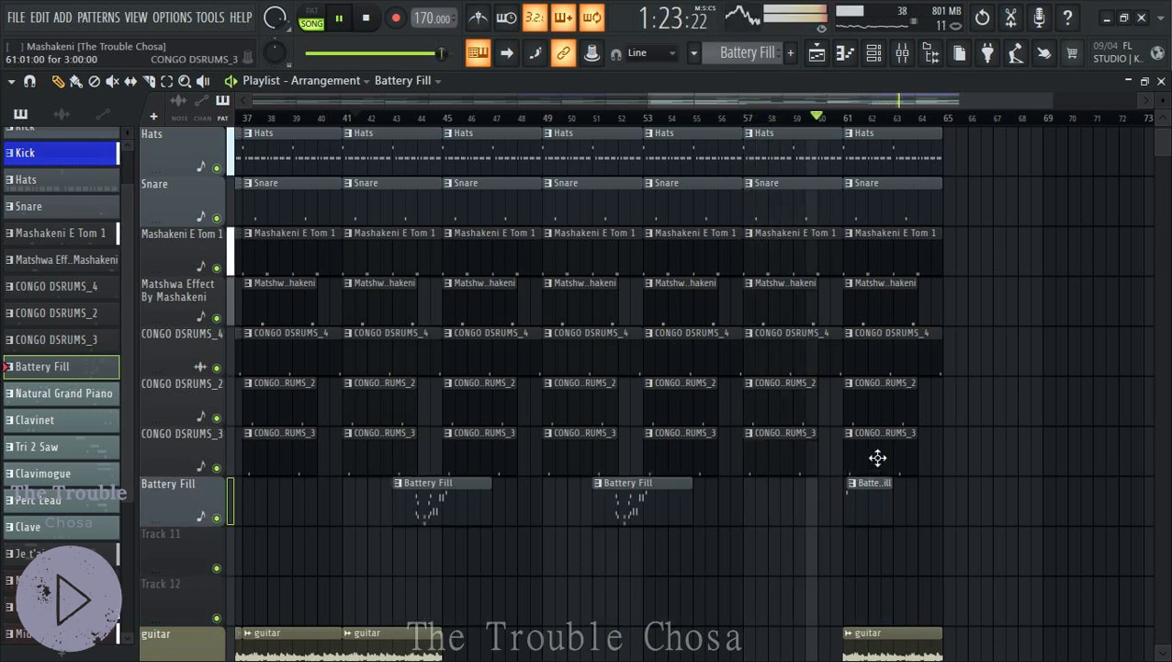
Replay from about bar 44 and make the Kick clip at bar 49 a unique pattern
{"action": "scroll", "coordinate": [877, 457], "scroll_direction": "up", "scroll_amount": 2}
{"action": "scroll", "coordinate": [869, 450], "scroll_direction": "down", "scroll_amount": 14}
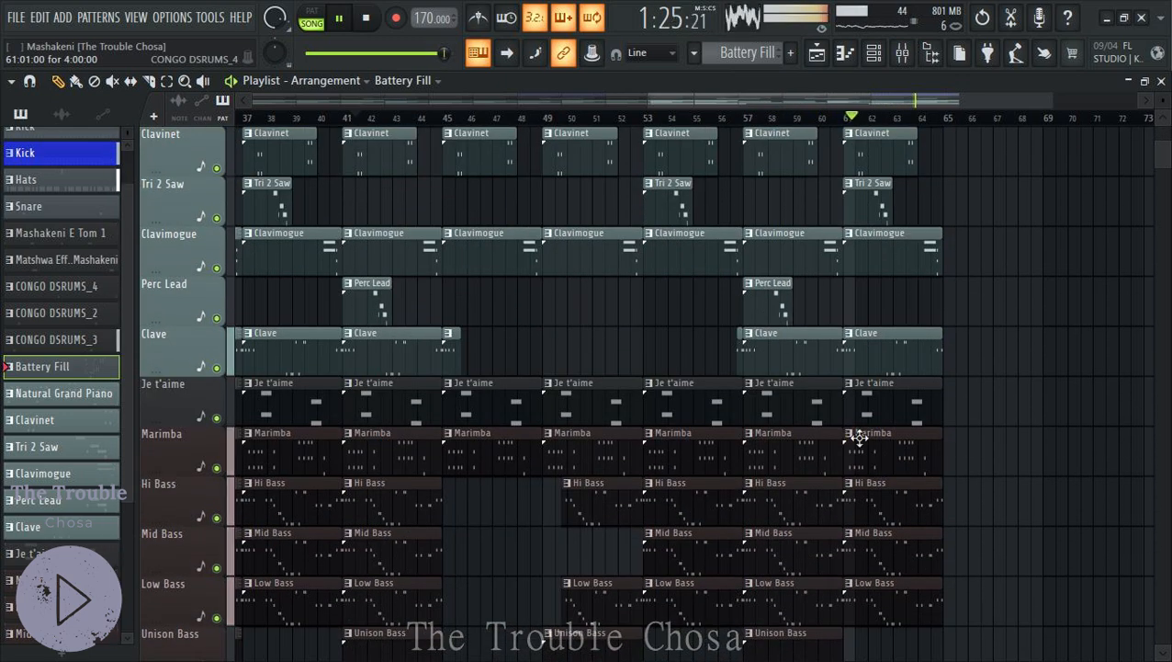
{"action": "left_click", "coordinate": [434, 117]}
{"action": "scroll", "coordinate": [808, 473], "scroll_direction": "up", "scroll_amount": 6}
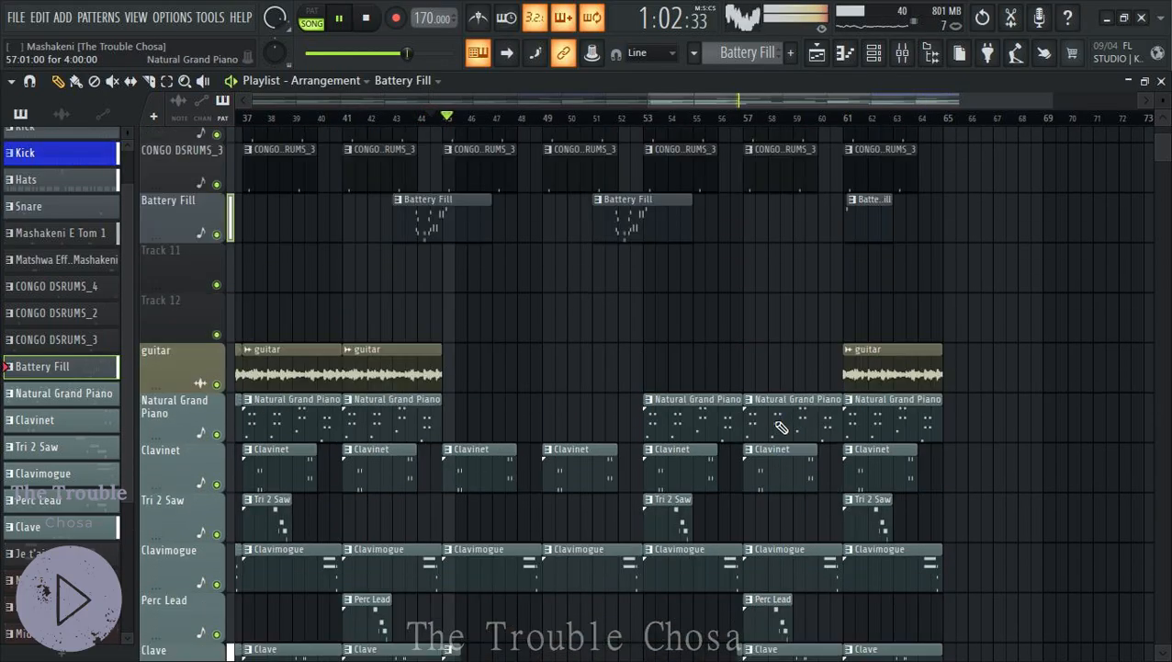
{"action": "scroll", "coordinate": [664, 322], "scroll_direction": "up", "scroll_amount": 8}
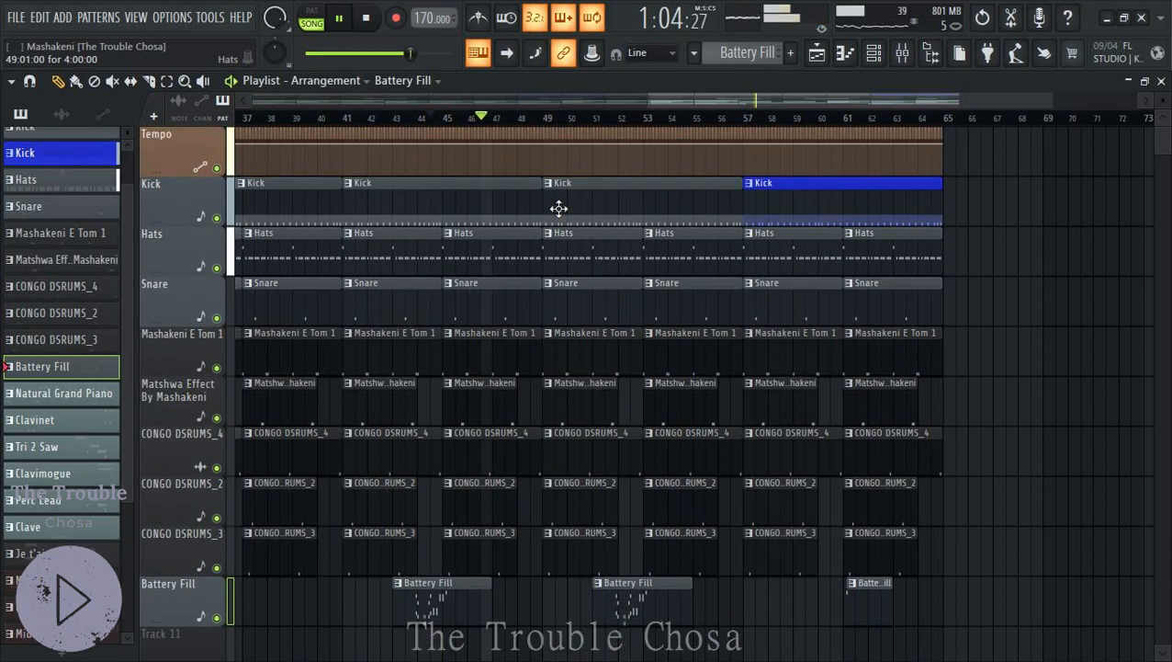
{"action": "right_click", "coordinate": [547, 190]}
{"action": "left_click", "coordinate": [597, 343]}
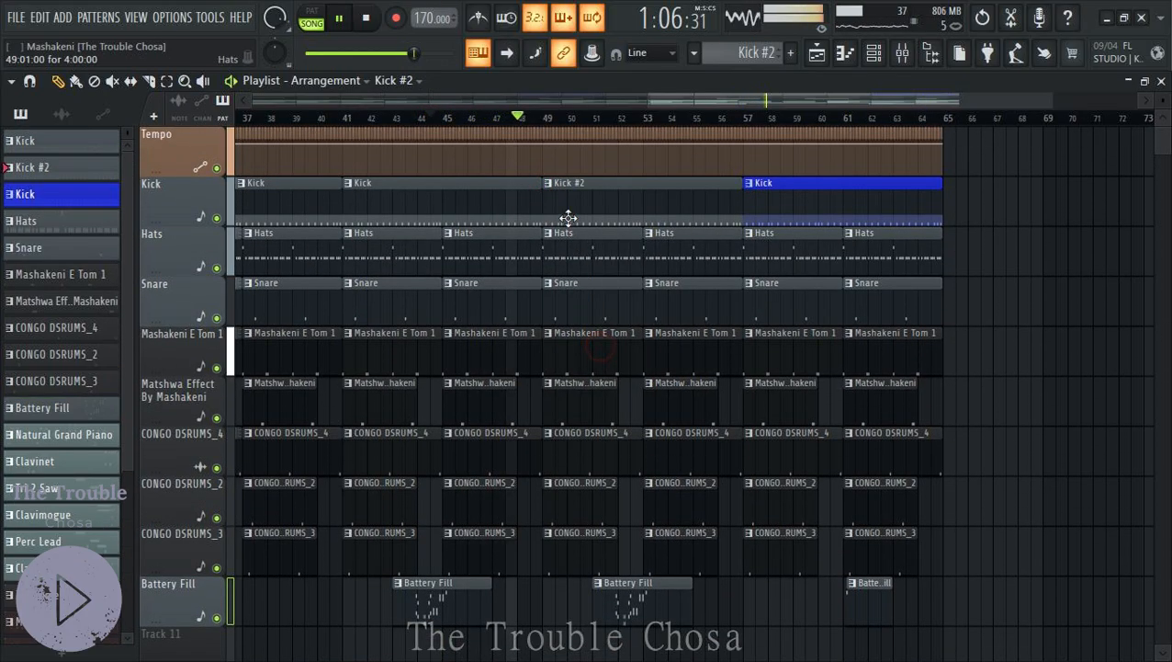
Open the Kick #2 pattern's notes, thin bar 1 to two C5 hits and fill bar 2 with extra hits
{"action": "double_click", "coordinate": [552, 213]}
{"action": "scroll", "coordinate": [421, 105], "scroll_direction": "down", "scroll_amount": 2}
{"action": "left_click_drag", "start_coordinate": [410, 102], "coordinate": [4, 177]}
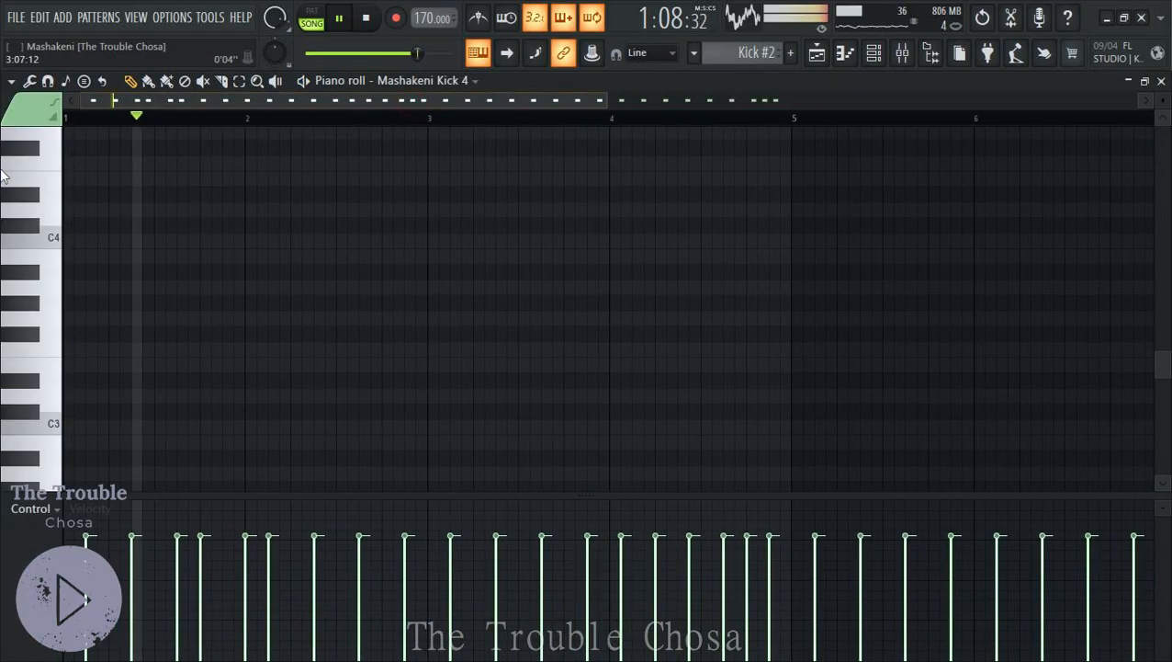
{"action": "scroll", "coordinate": [243, 329], "scroll_direction": "up", "scroll_amount": 5}
{"action": "key", "text": "space"}
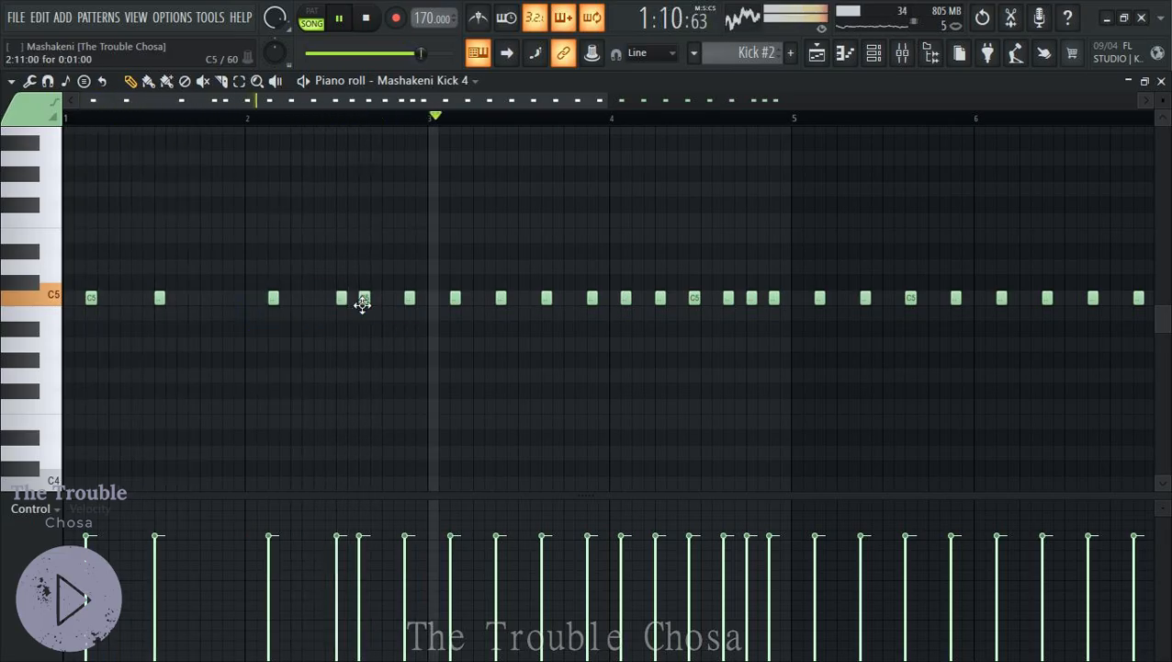
{"action": "key", "text": "space"}
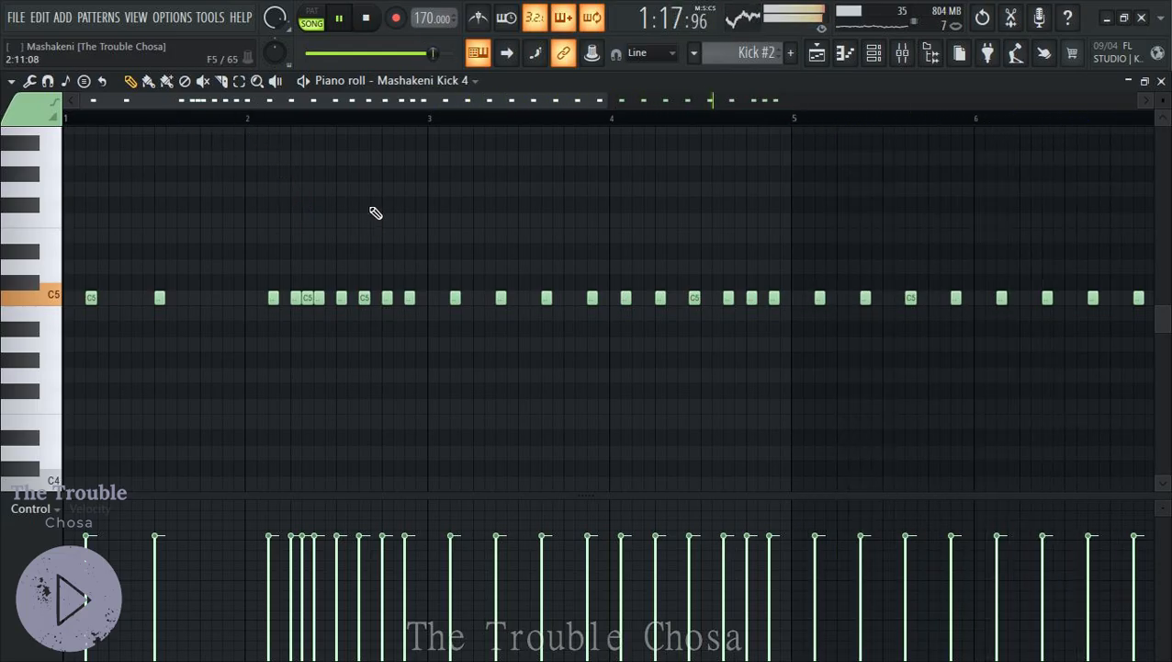
{"action": "scroll", "coordinate": [418, 131], "scroll_direction": "down", "scroll_amount": 1}
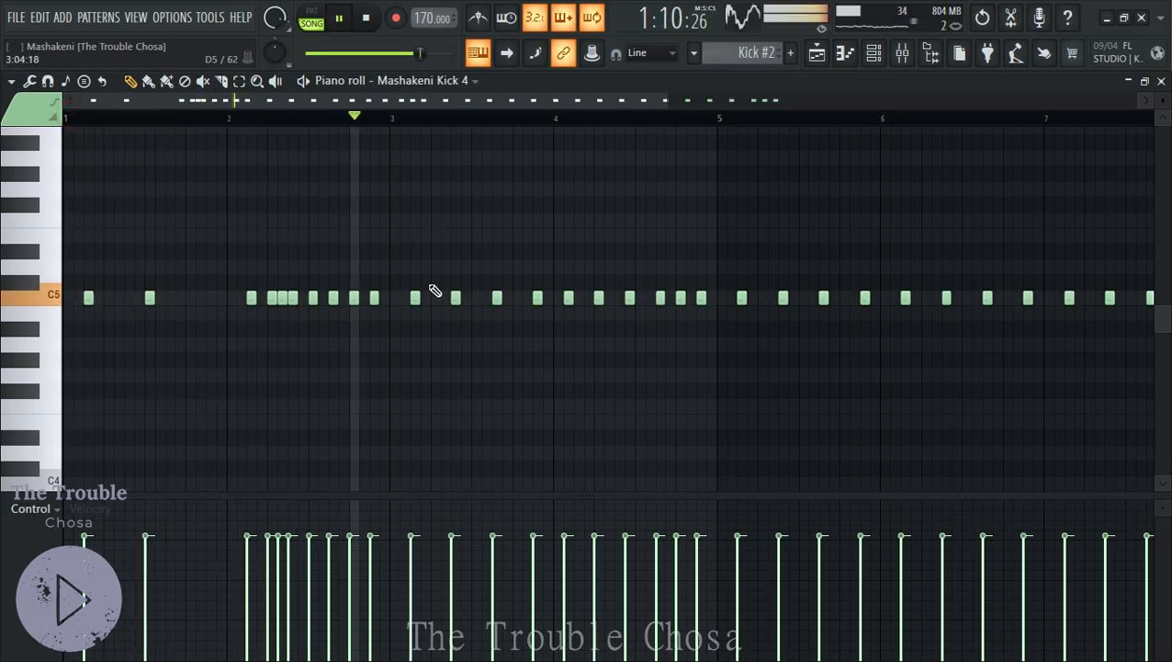
Add extra C5 kick hits in the second half of bar 3 of the Kick #2 pattern and replay it
{"action": "key", "text": "space"}
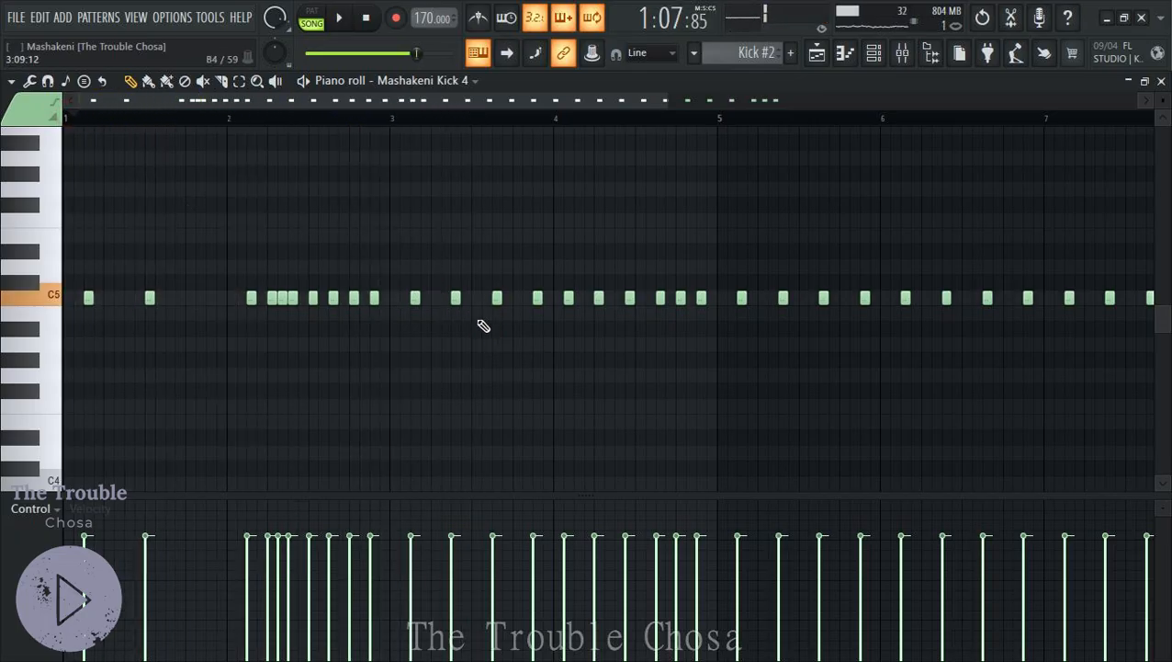
{"action": "key", "text": "space"}
{"action": "left_click", "coordinate": [517, 298]}
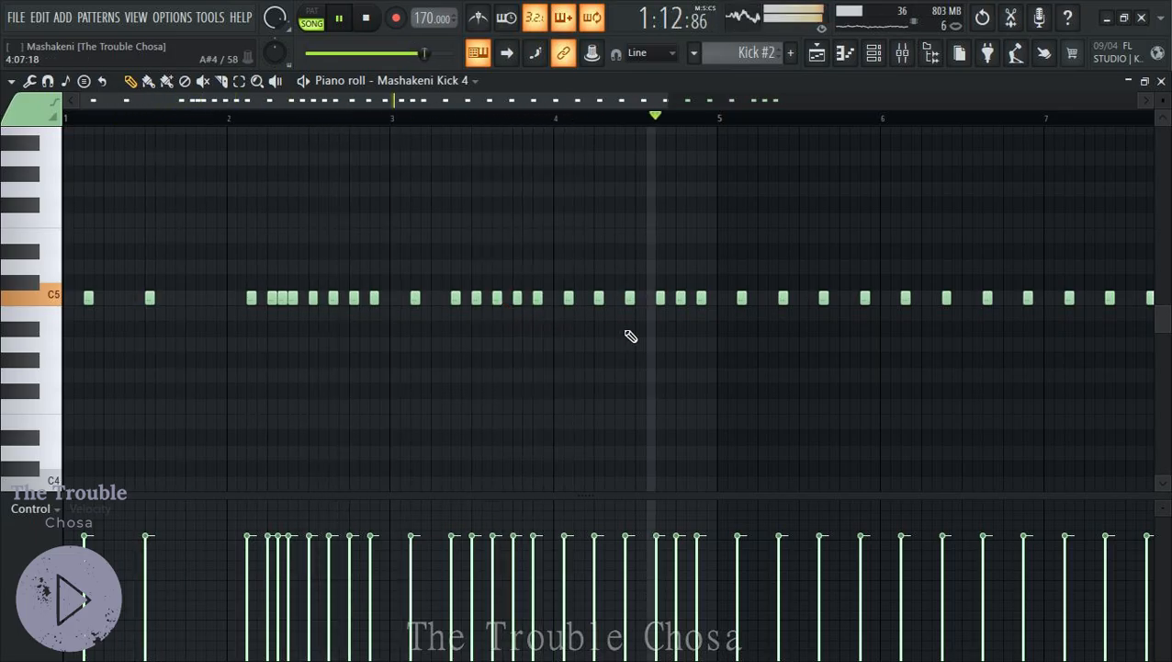
{"action": "key", "text": "space"}
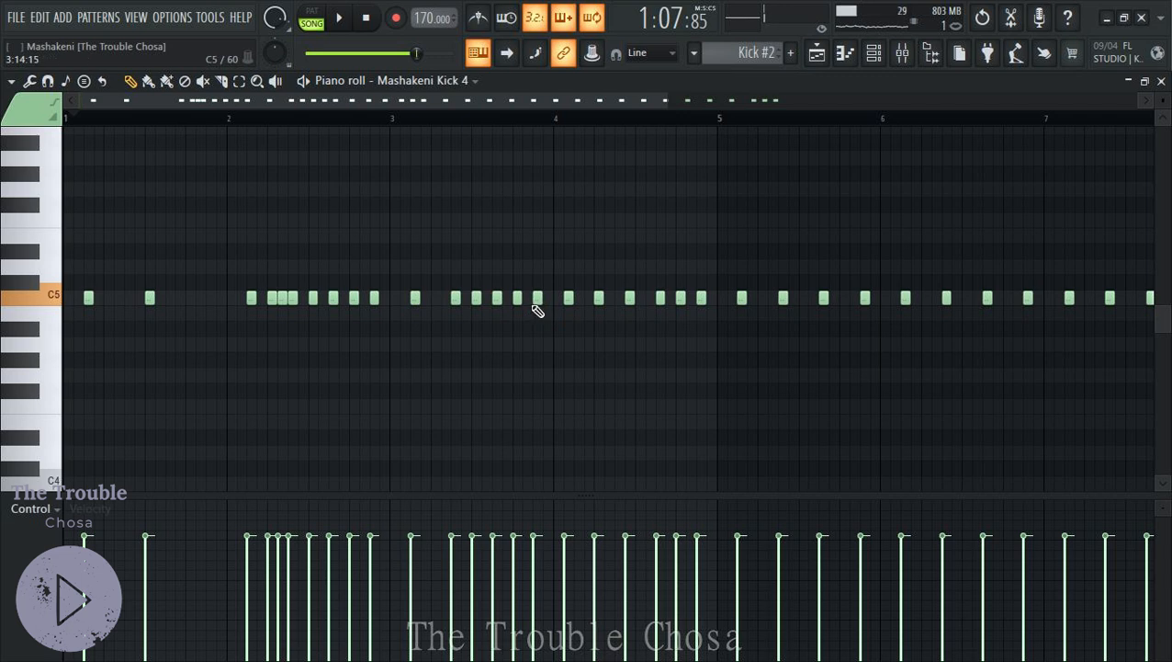
Replace the last two kick hits of bar 3 with one longer C5 note and select it
{"action": "key", "text": "space"}
{"action": "left_click_drag", "start_coordinate": [520, 298], "coordinate": [505, 358]}
{"action": "left_click", "coordinate": [238, 82]}
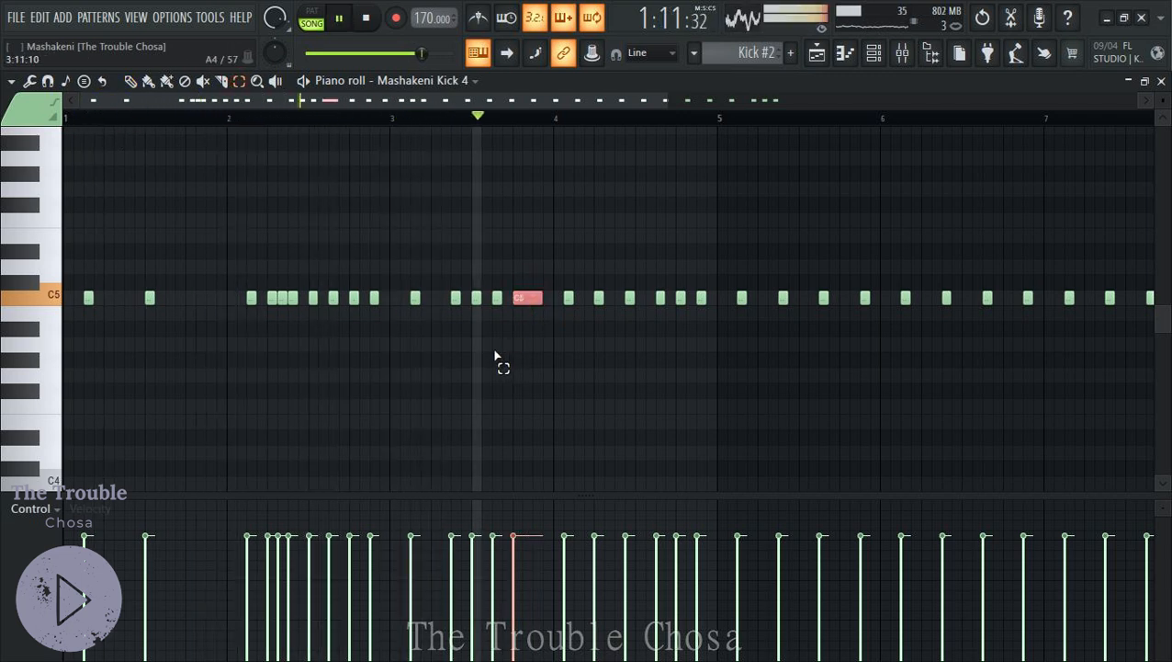
{"action": "key", "text": "alt+u"}
{"action": "key", "text": "ctrl+k"}
{"action": "key", "text": "space"}
{"action": "left_click_drag", "start_coordinate": [646, 204], "coordinate": [923, 214]}
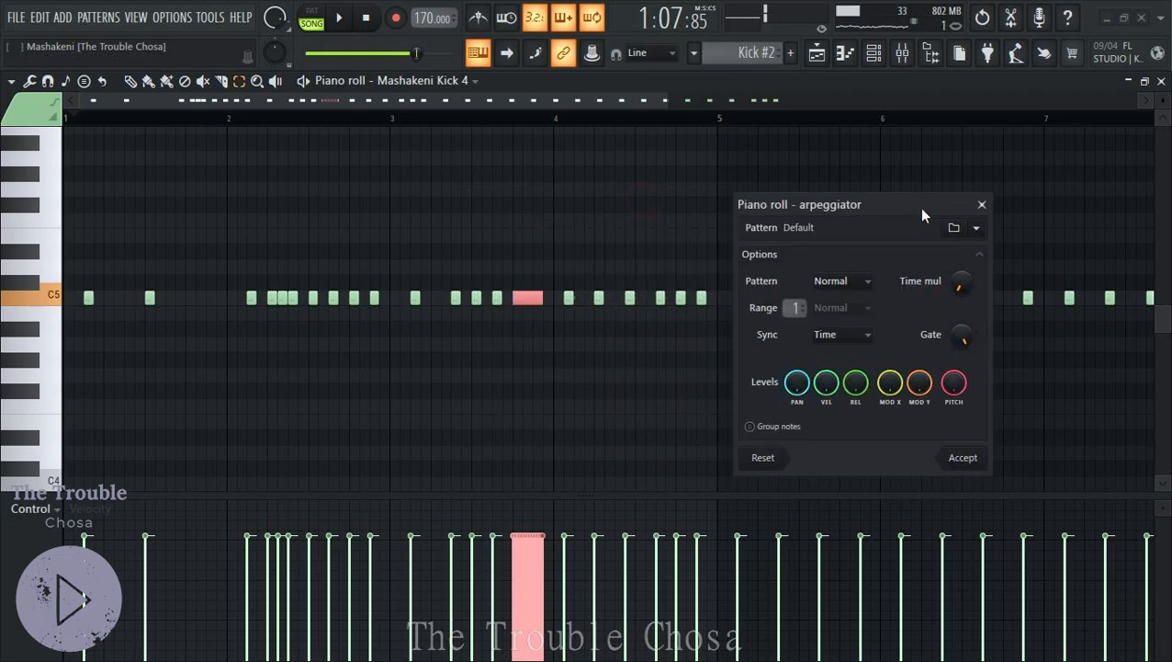
{"action": "left_click_drag", "start_coordinate": [960, 281], "coordinate": [962, 295]}
{"action": "key", "text": "space"}
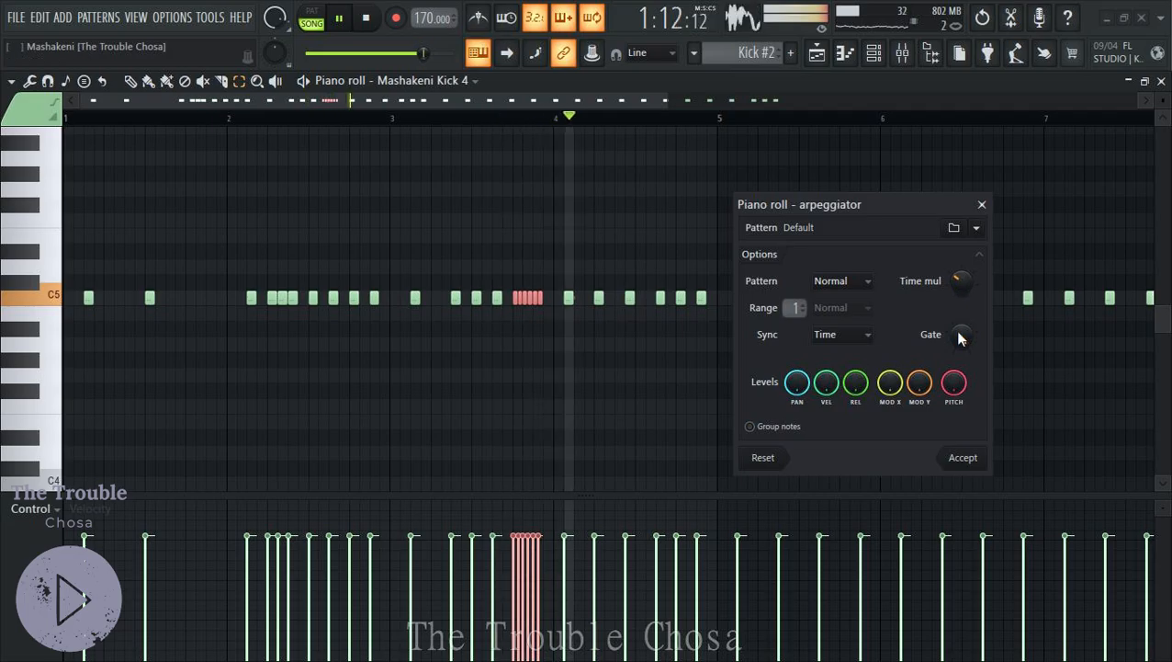
{"action": "key", "text": "space"}
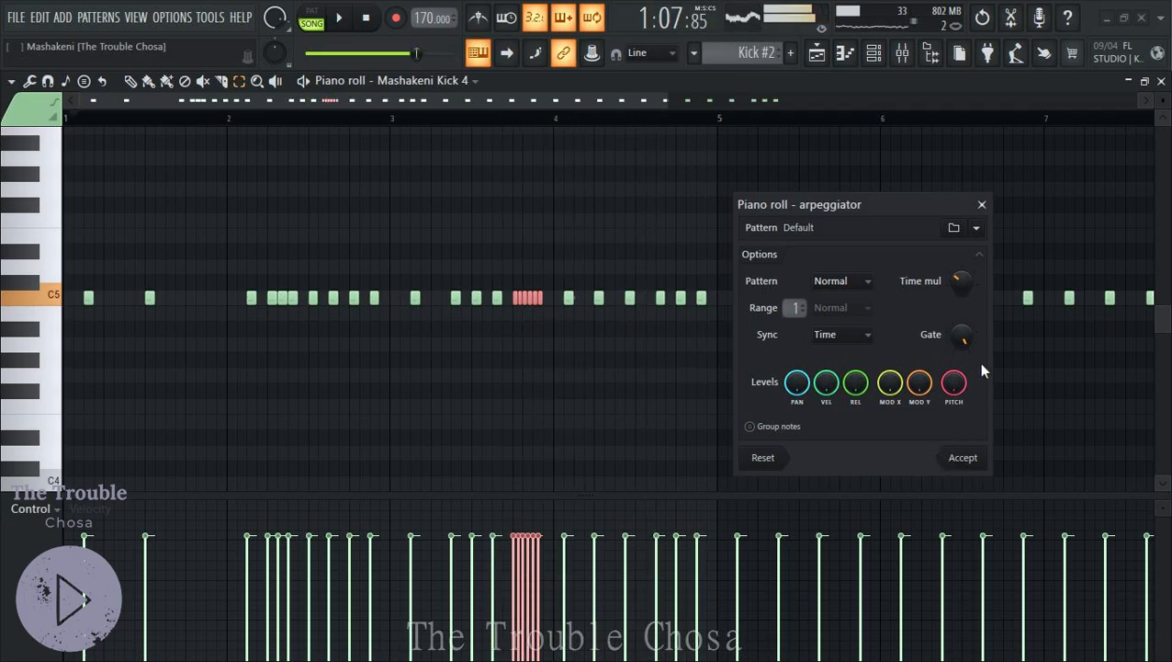
{"action": "left_click", "coordinate": [983, 205]}
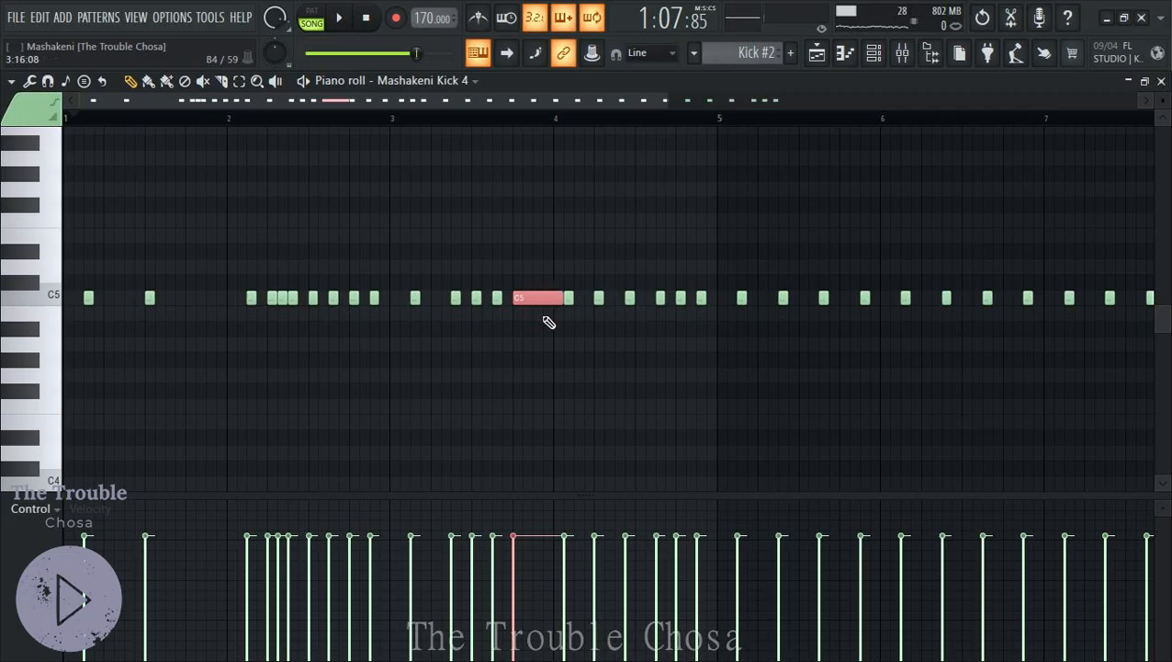
Extend the long C5 note to the first hit of bar 4 and arpeggiate it into a rapid roll with a shortened time multiplier
{"action": "key", "text": "alt+a"}
{"action": "key", "text": "space"}
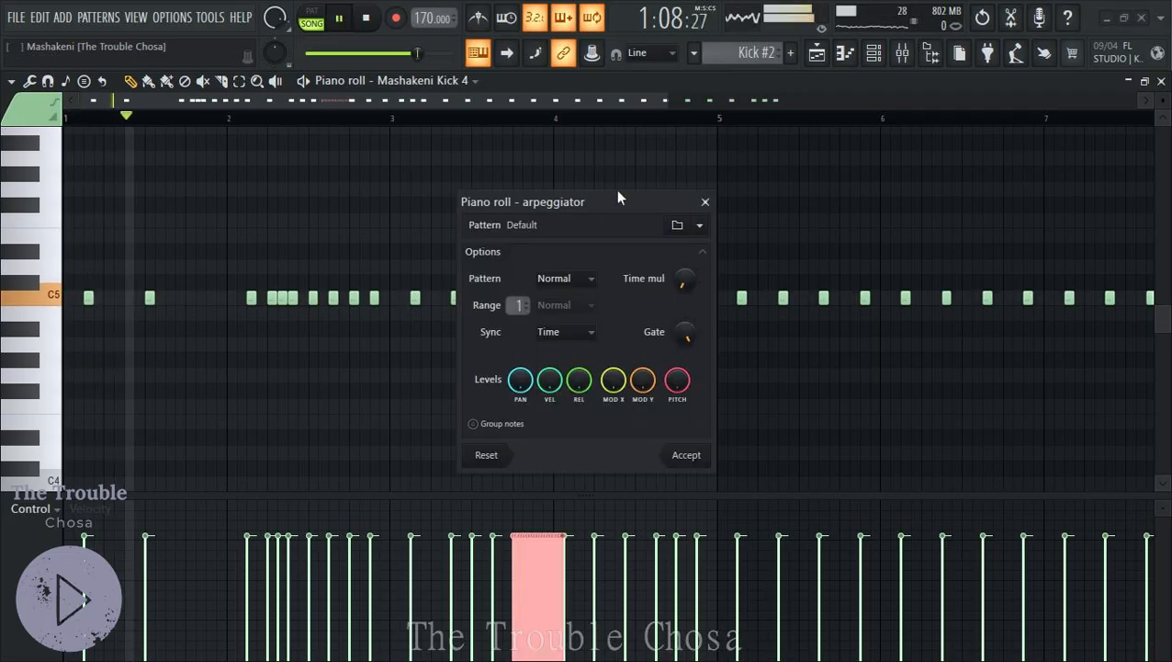
{"action": "left_click_drag", "start_coordinate": [617, 193], "coordinate": [1023, 269]}
{"action": "left_click_drag", "start_coordinate": [1096, 364], "coordinate": [1096, 345]}
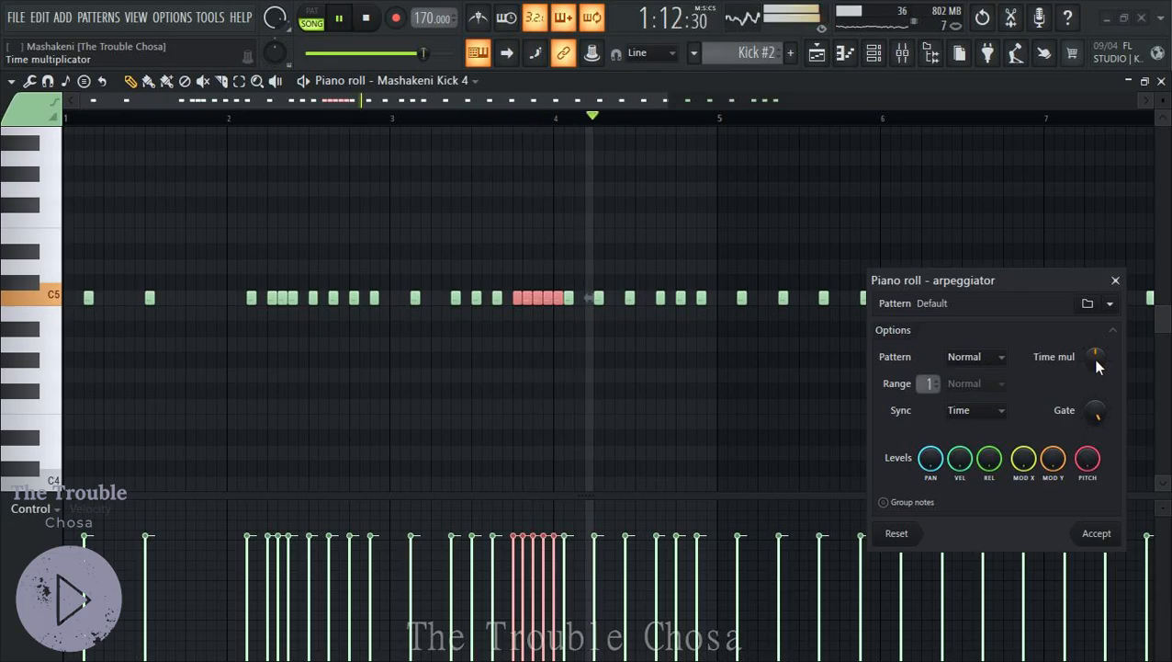
{"action": "key", "text": "space"}
{"action": "left_click_drag", "start_coordinate": [1096, 356], "coordinate": [1107, 390]}
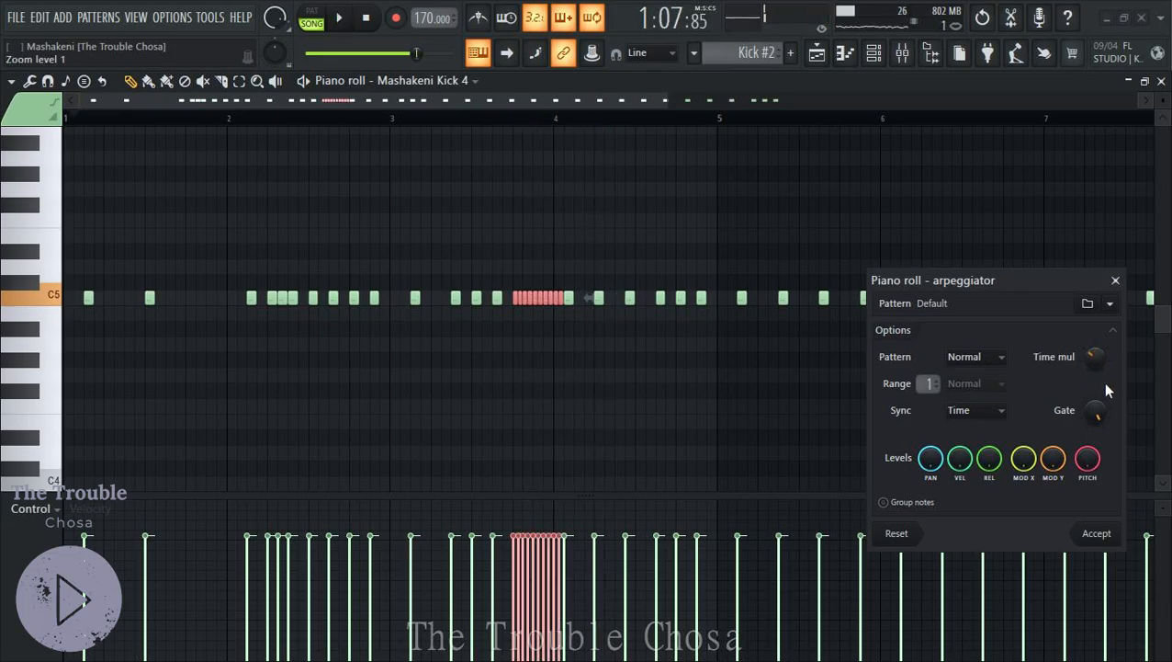
{"action": "left_click", "coordinate": [1097, 533]}
Ramp the velocities of the kick roll's notes steadily upward toward bar 4 while the pattern plays
{"action": "key", "text": "space"}
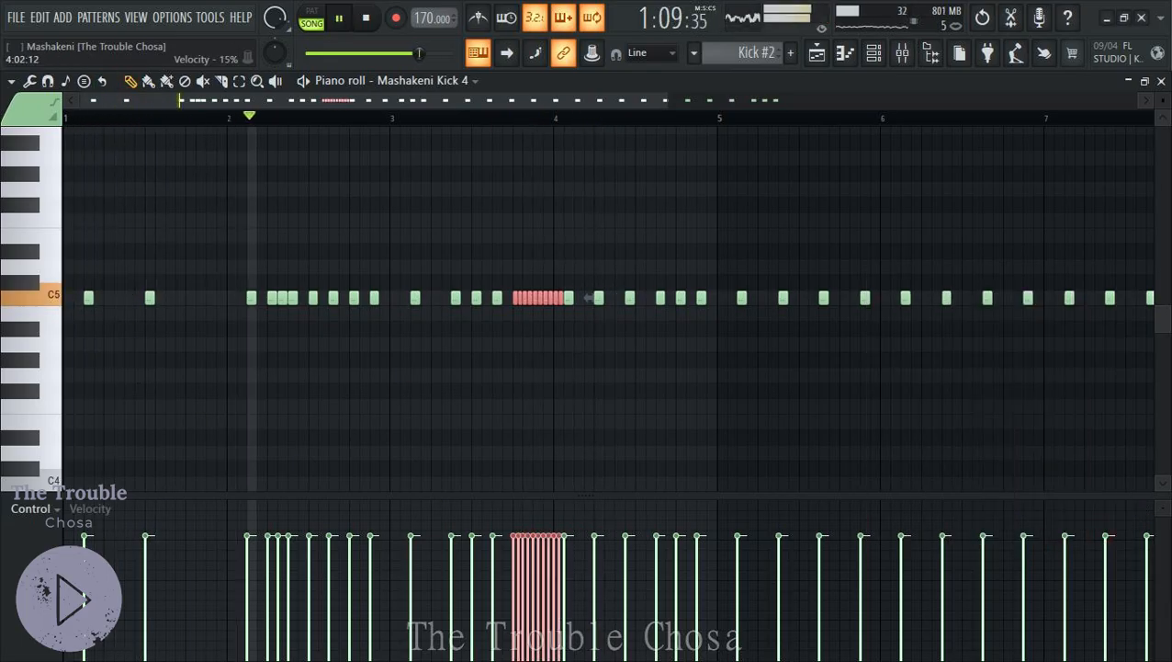
{"action": "left_click_drag", "start_coordinate": [511, 602], "coordinate": [561, 544]}
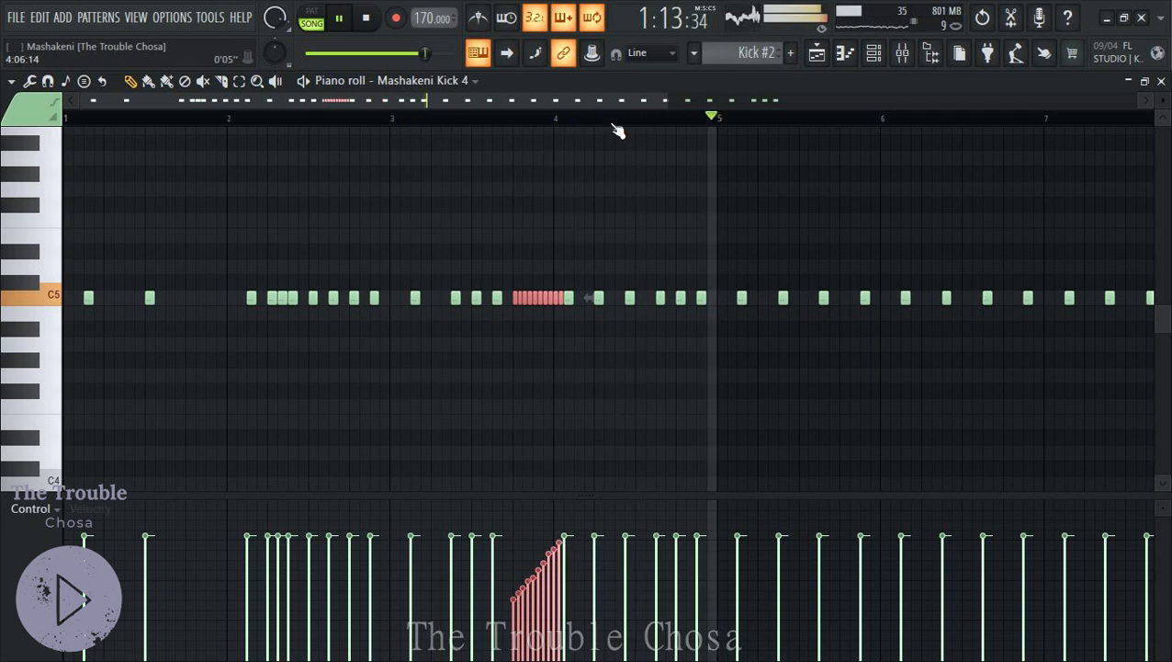
{"action": "scroll", "coordinate": [620, 123], "scroll_direction": "down", "scroll_amount": 3}
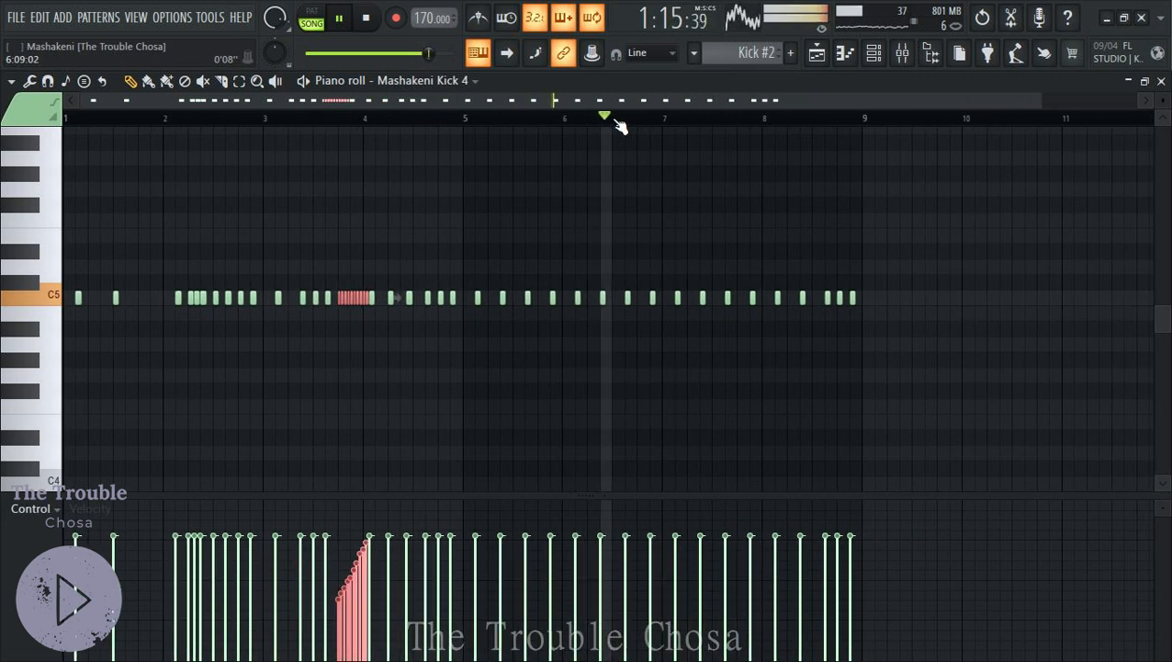
{"action": "scroll", "coordinate": [620, 123], "scroll_direction": "up", "scroll_amount": 3}
{"action": "scroll", "coordinate": [620, 123], "scroll_direction": "down", "scroll_amount": 3}
Return to the playlist, rename the Kick #2 pattern as Kick and color it Sea Green #28765B
{"action": "key", "text": "F5"}
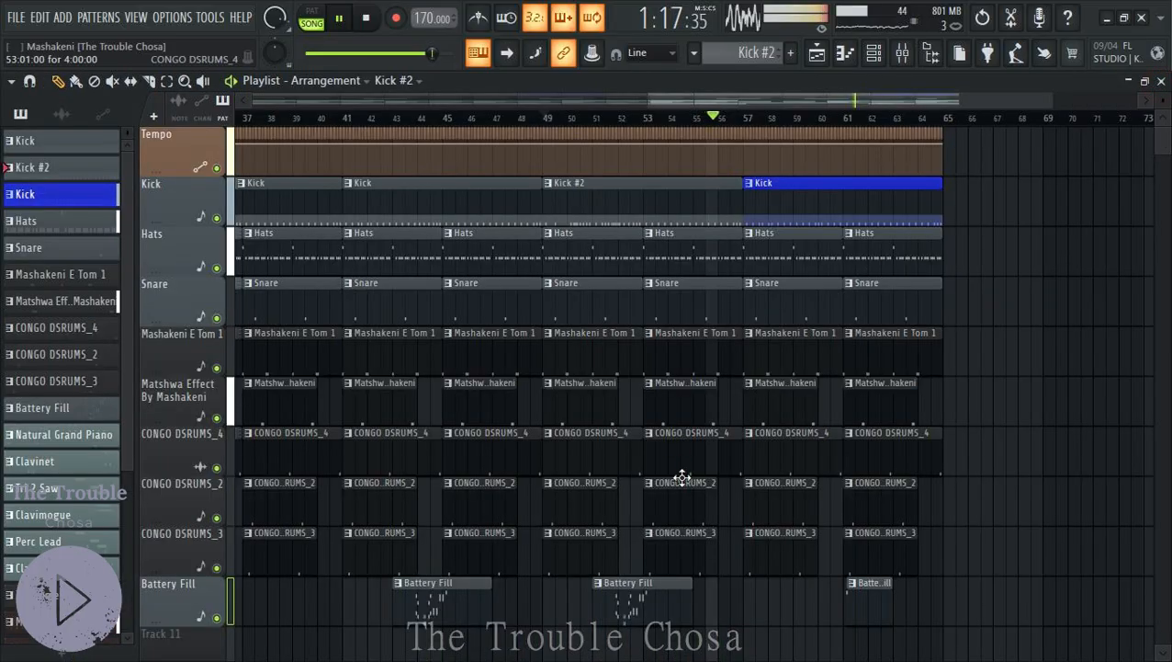
{"action": "right_click", "coordinate": [551, 192]}
{"action": "left_click", "coordinate": [588, 260]}
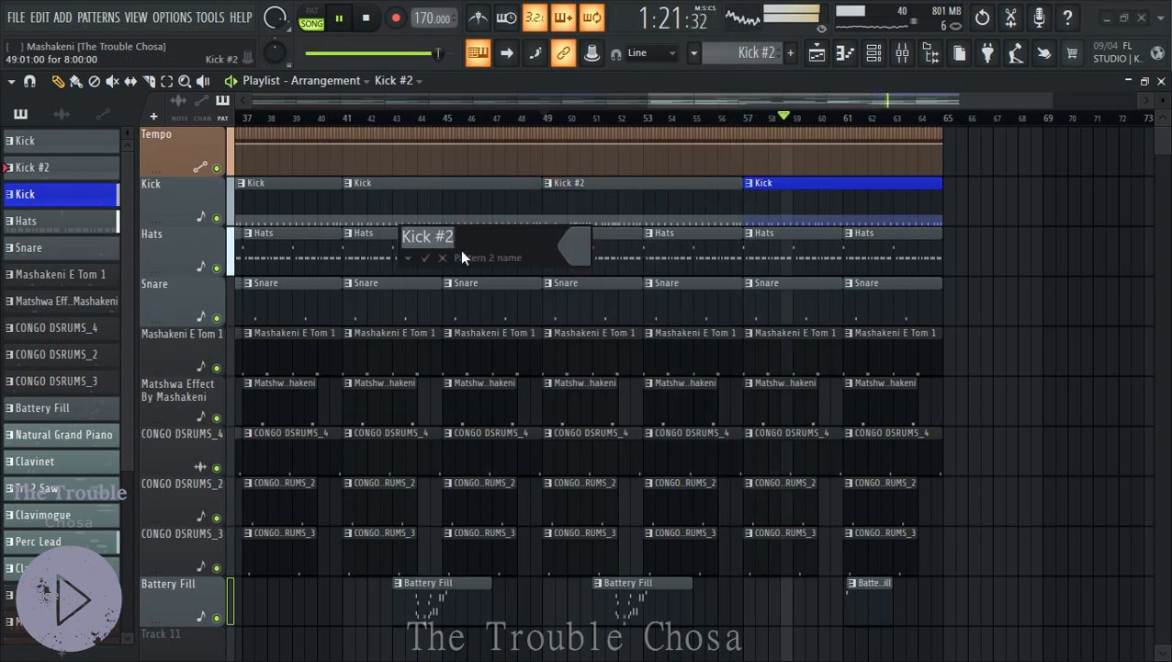
{"action": "key", "text": "End"}
{"action": "key", "text": "BackSpace"}
{"action": "key", "text": "BackSpace"}
{"action": "key", "text": "BackSpace"}
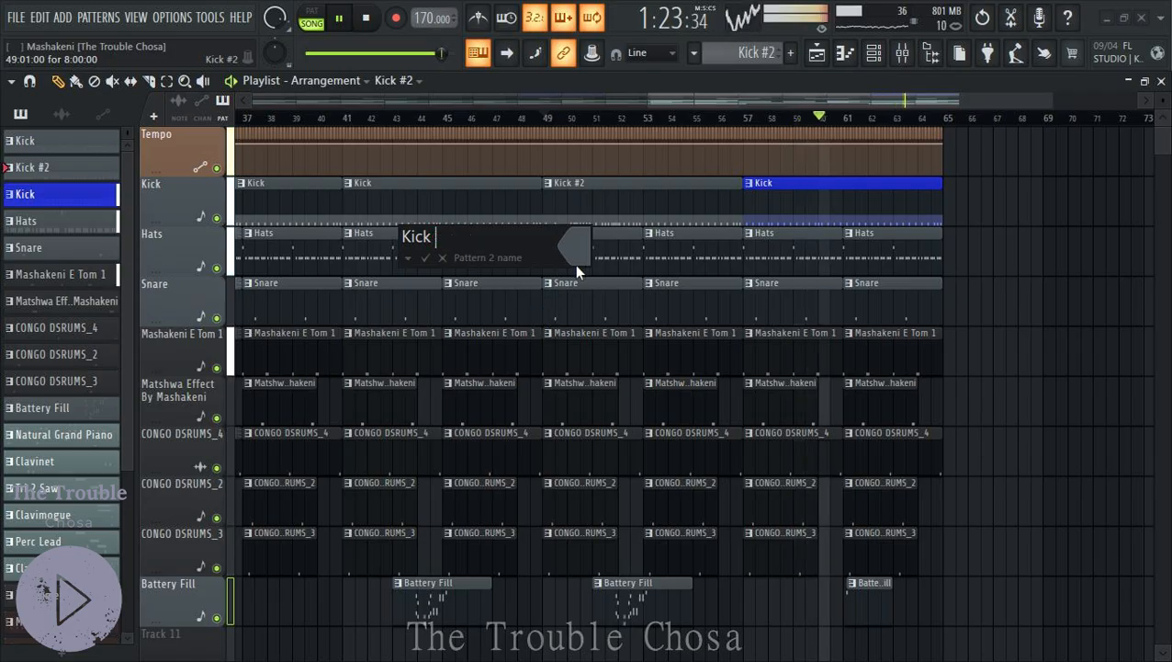
{"action": "key", "text": "Return"}
{"action": "left_click", "coordinate": [743, 419]}
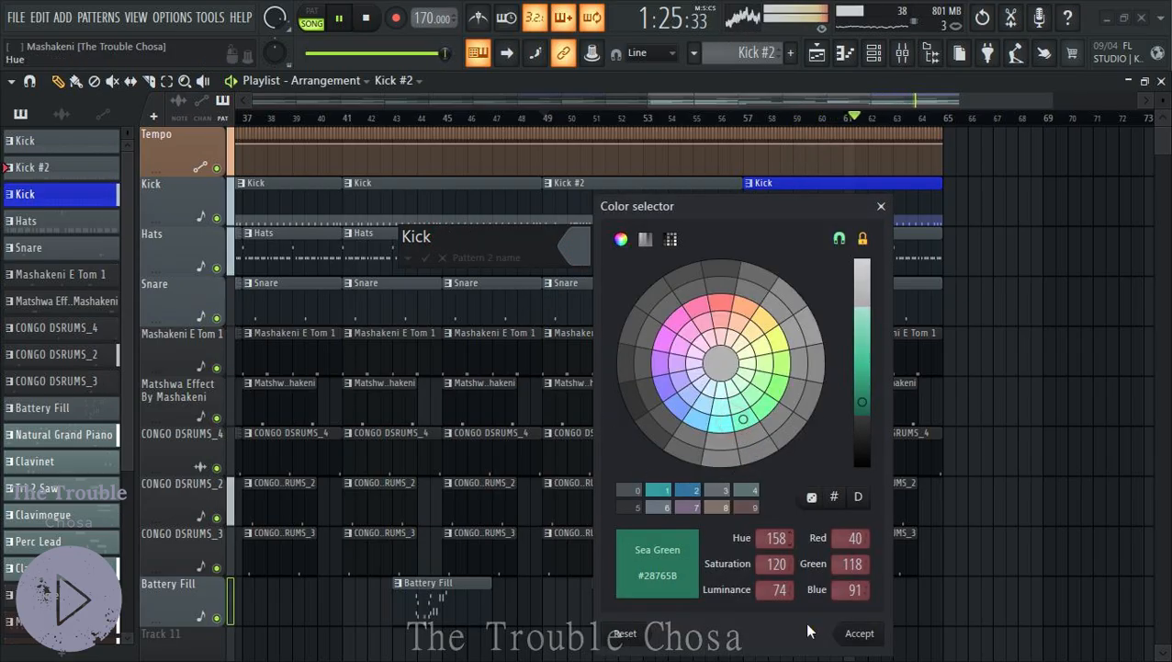
{"action": "left_click", "coordinate": [865, 634]}
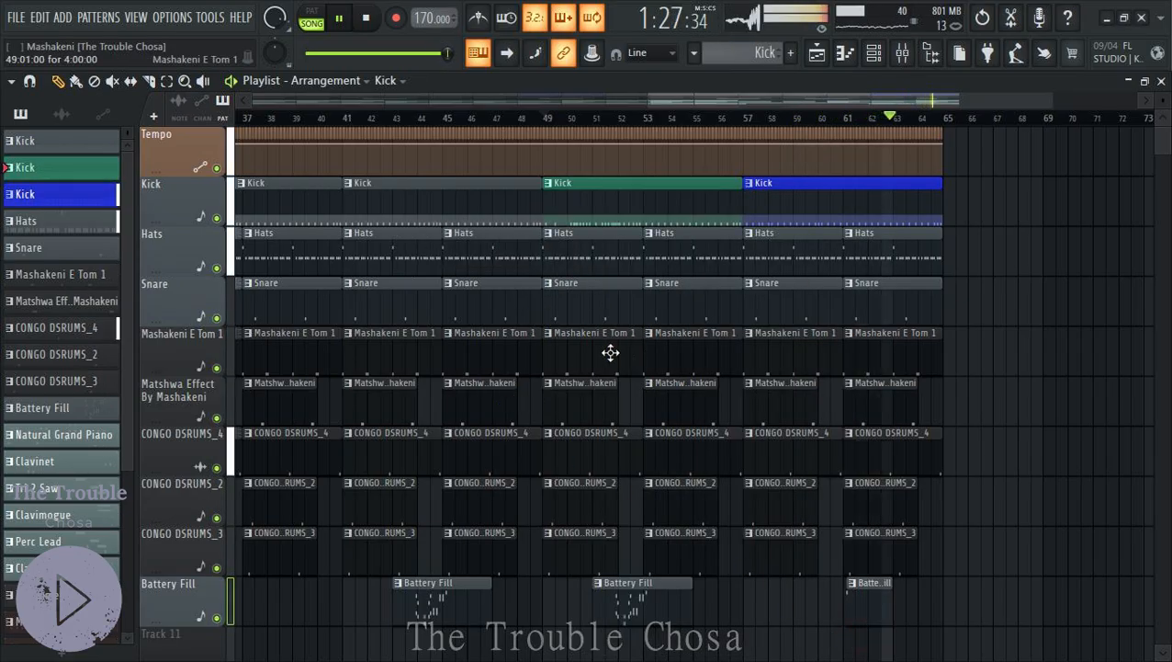
Using the Battery Fill clip from bar 61, place two slices trimmed to one step on the Battery Fill track, matching bar 49's two kick hits
{"action": "scroll", "coordinate": [593, 118], "scroll_direction": "up", "scroll_amount": 4}
{"action": "scroll", "coordinate": [663, 334], "scroll_direction": "down", "scroll_amount": 2}
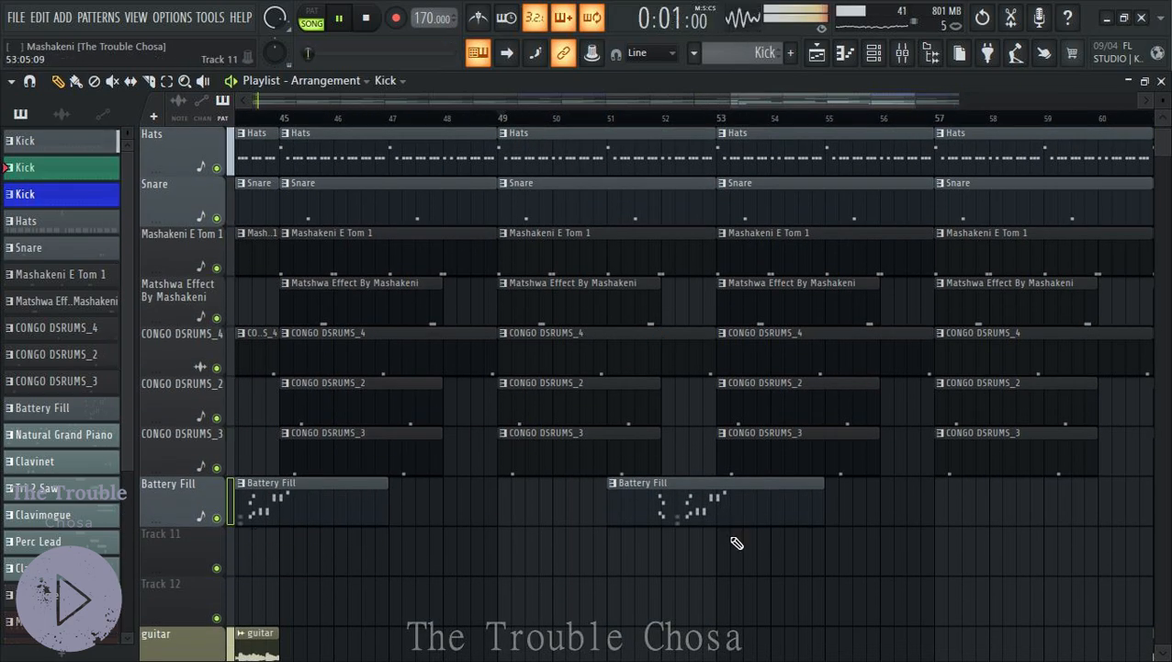
{"action": "scroll", "coordinate": [805, 126], "scroll_direction": "down", "scroll_amount": 2}
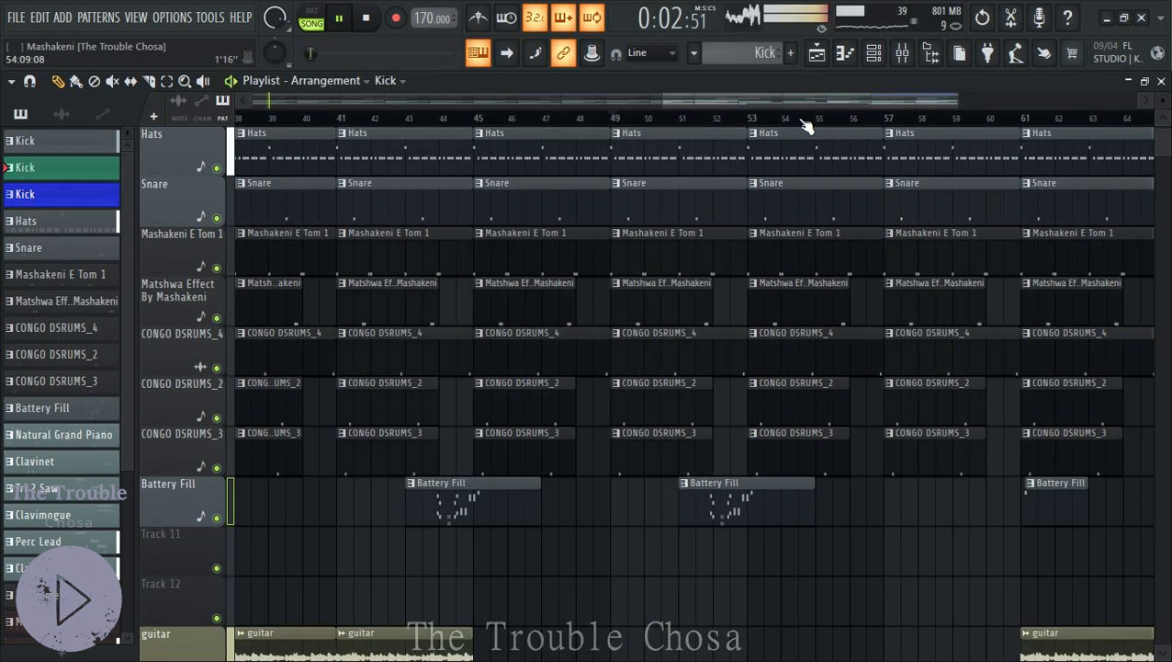
{"action": "left_click", "coordinate": [1054, 494]}
{"action": "scroll", "coordinate": [756, 118], "scroll_direction": "up", "scroll_amount": 3}
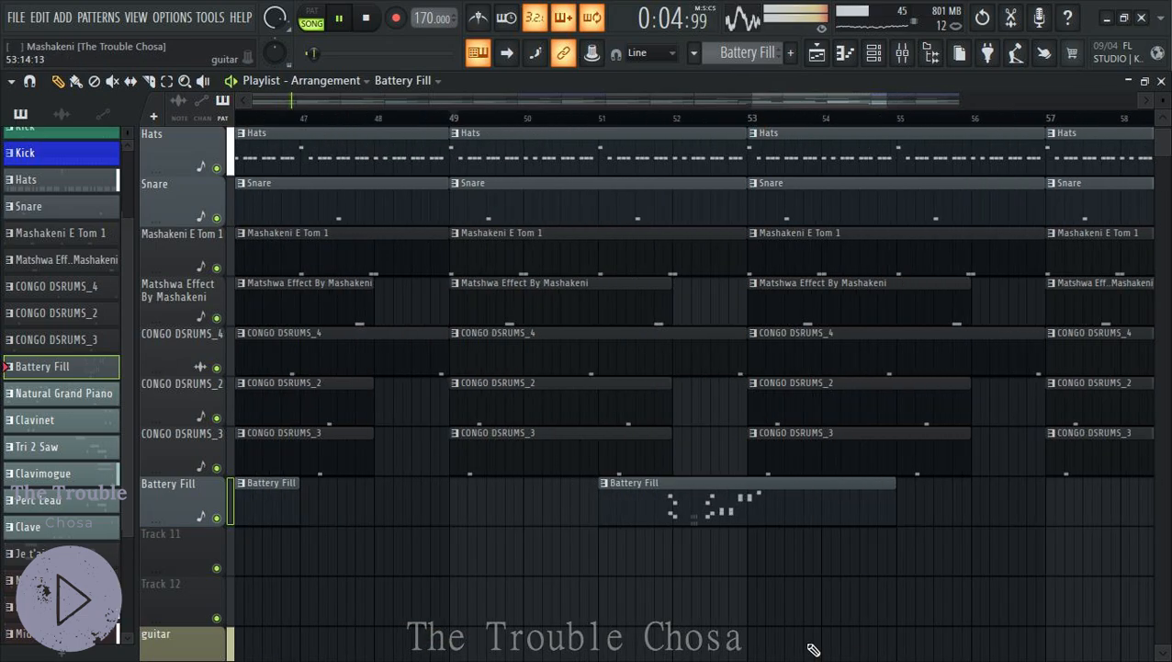
{"action": "scroll", "coordinate": [651, 514], "scroll_direction": "up", "scroll_amount": 2}
{"action": "scroll", "coordinate": [478, 120], "scroll_direction": "up", "scroll_amount": 3}
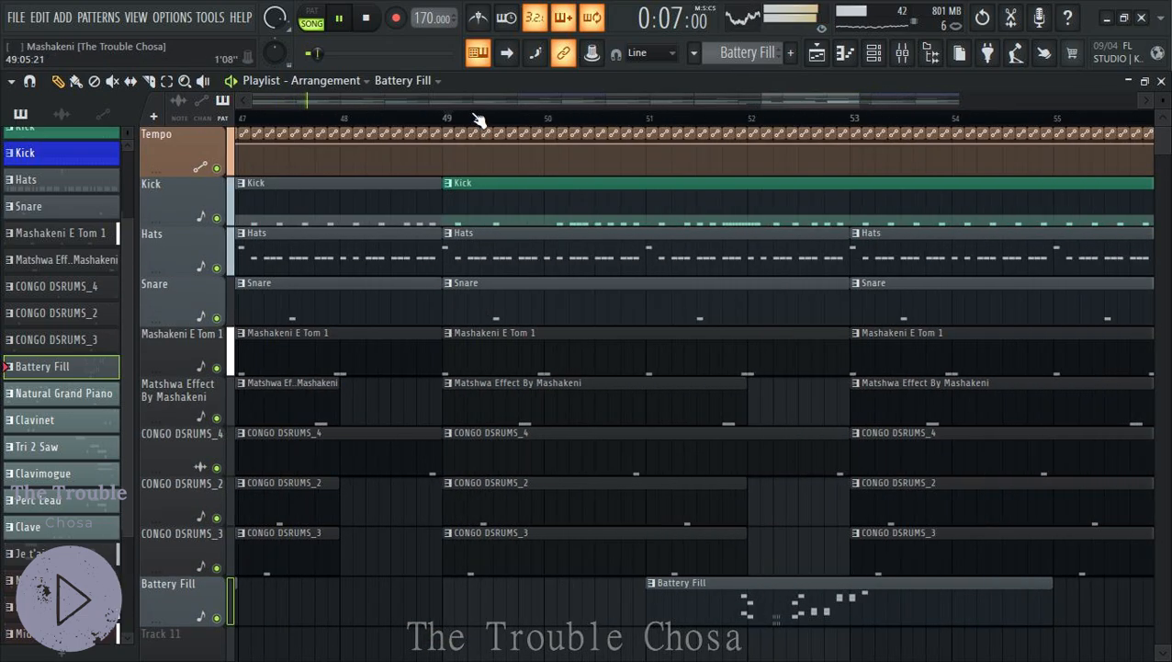
{"action": "scroll", "coordinate": [643, 592], "scroll_direction": "down", "scroll_amount": 3}
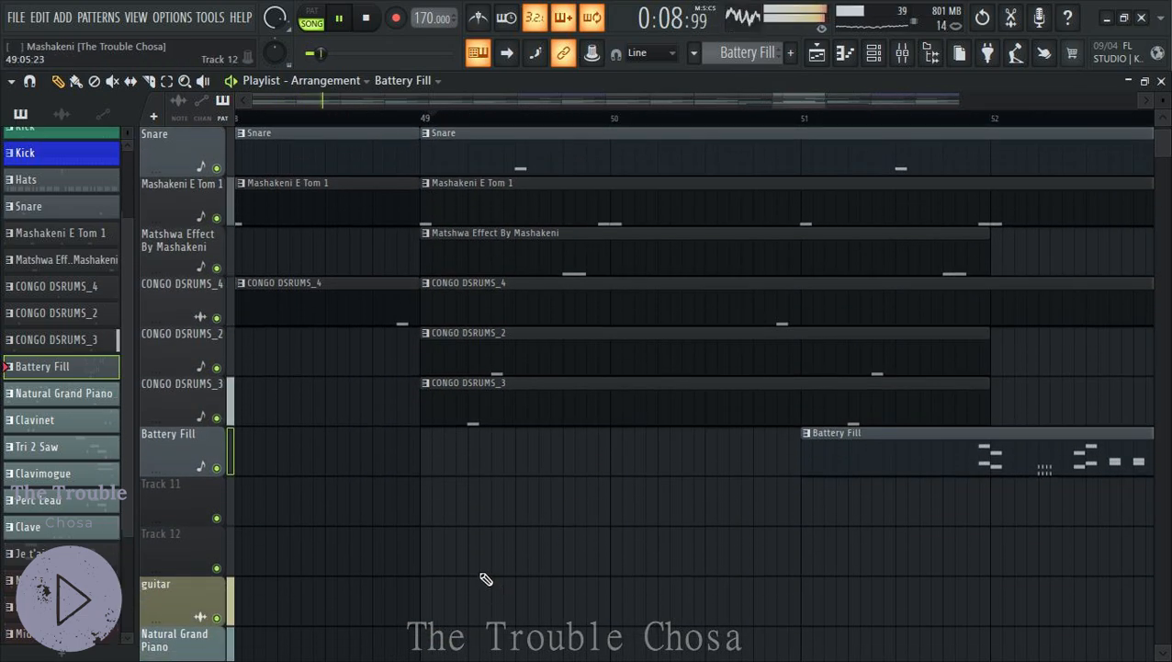
{"action": "left_click", "coordinate": [446, 448]}
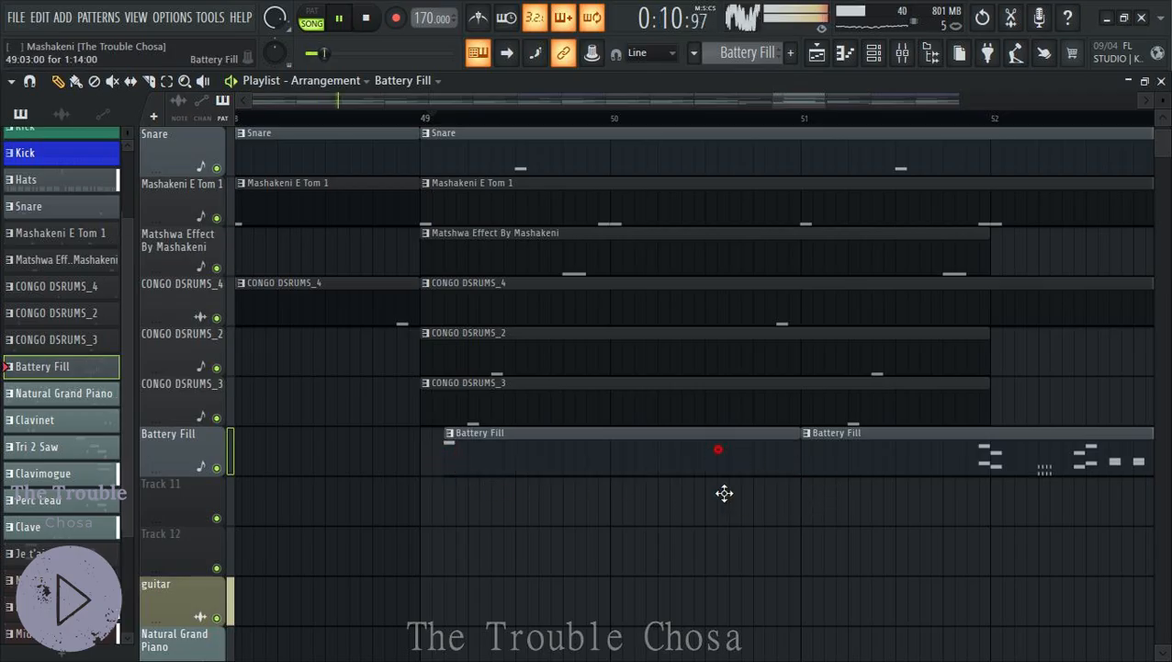
{"action": "left_click_drag", "start_coordinate": [726, 457], "coordinate": [327, 575]}
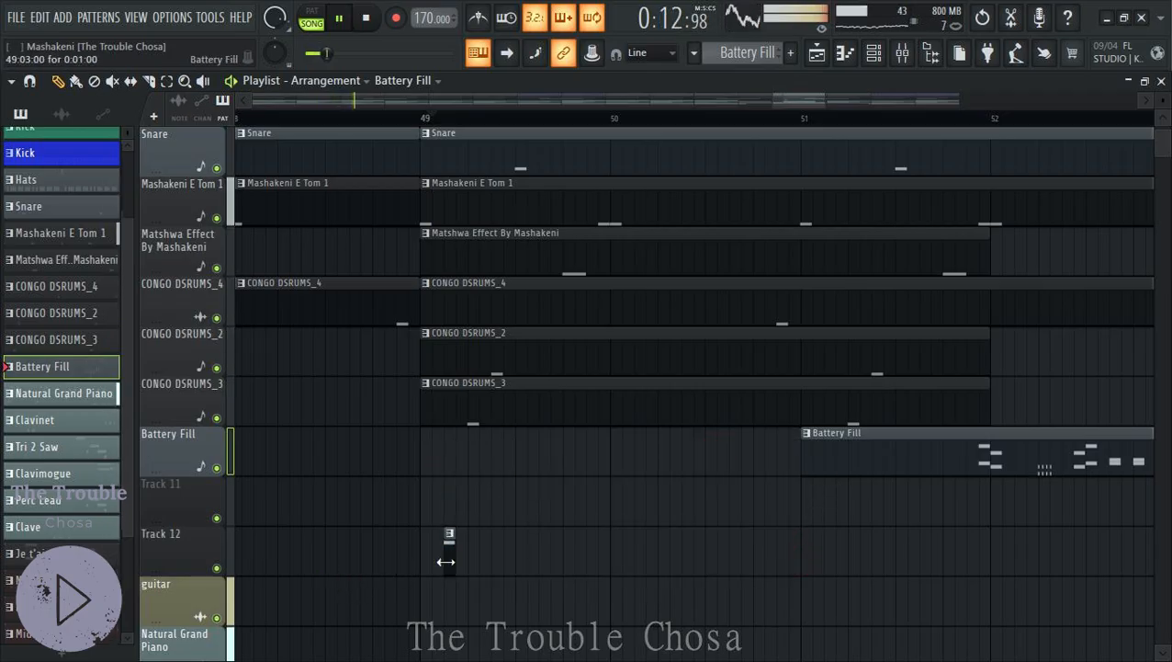
{"action": "left_click", "coordinate": [517, 455]}
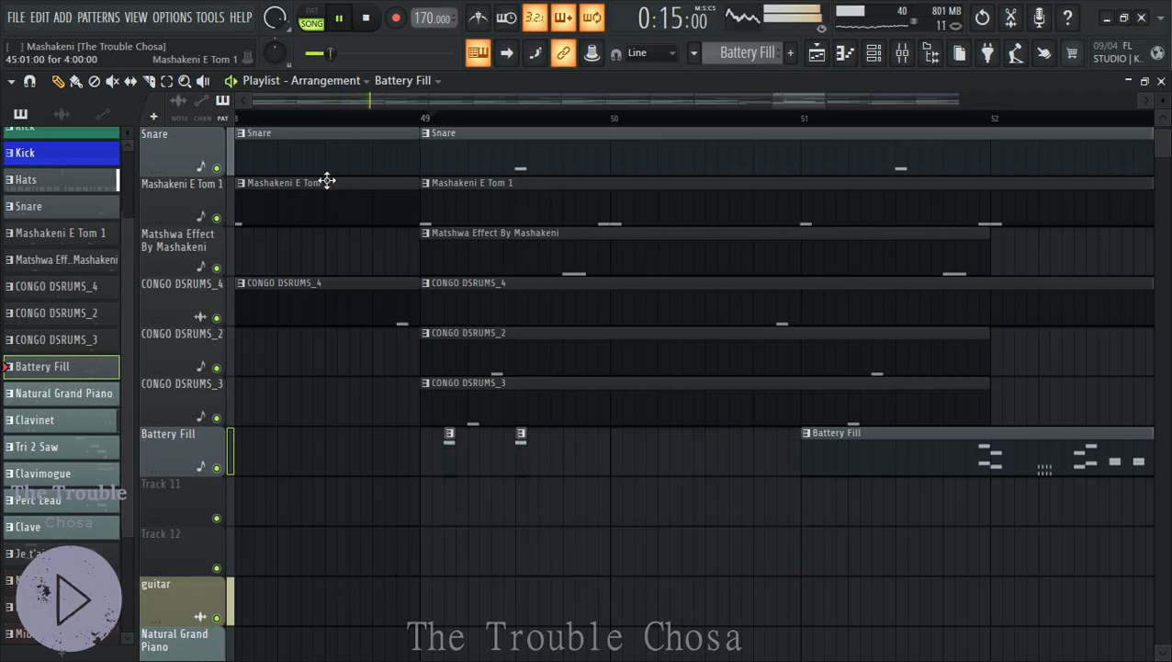
Replay the arrangement from the middle of bar 48 and check the drum clips from bar 49 onward
{"action": "left_click", "coordinate": [338, 121]}
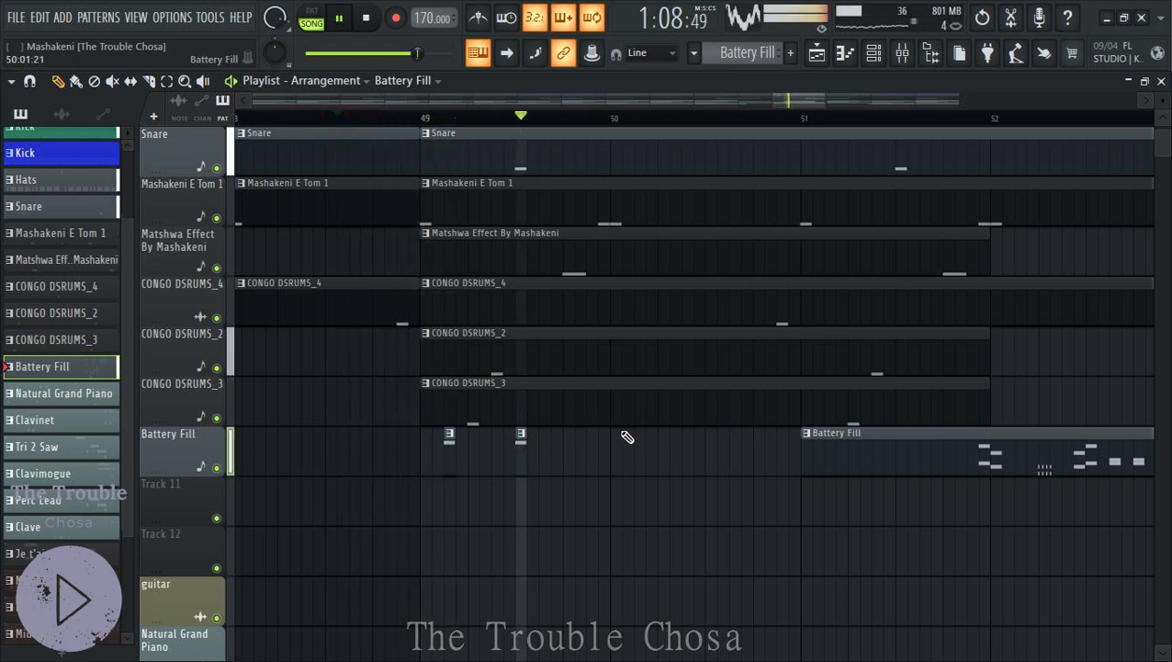
{"action": "scroll", "coordinate": [506, 393], "scroll_direction": "up", "scroll_amount": 3}
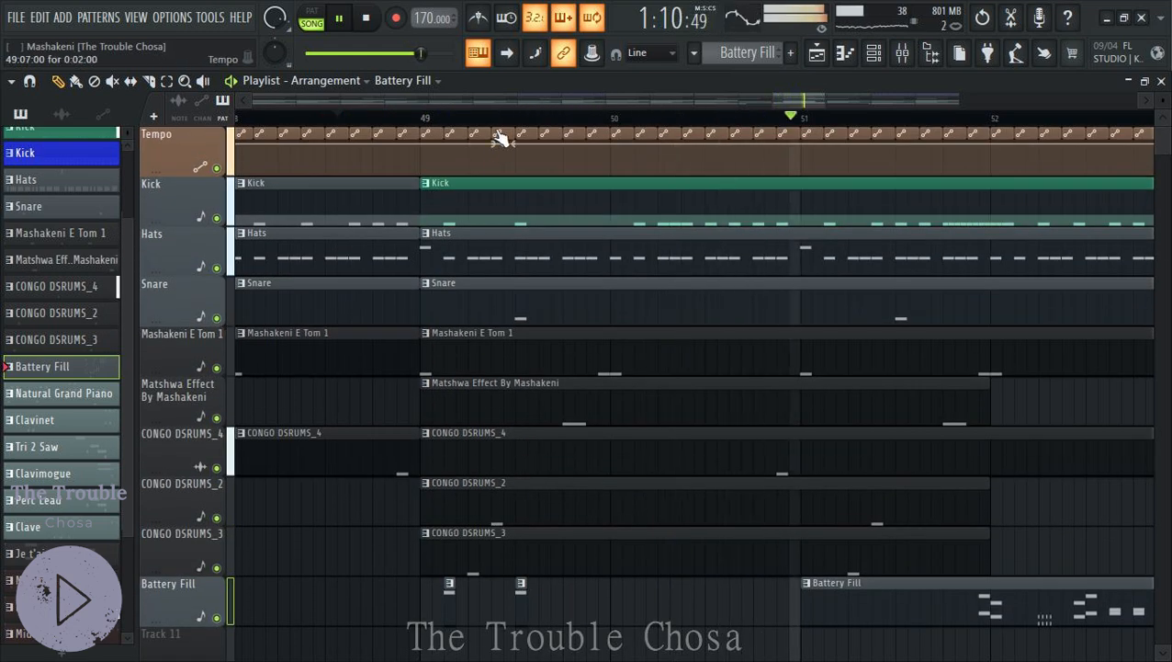
{"action": "scroll", "coordinate": [515, 124], "scroll_direction": "down", "scroll_amount": 5}
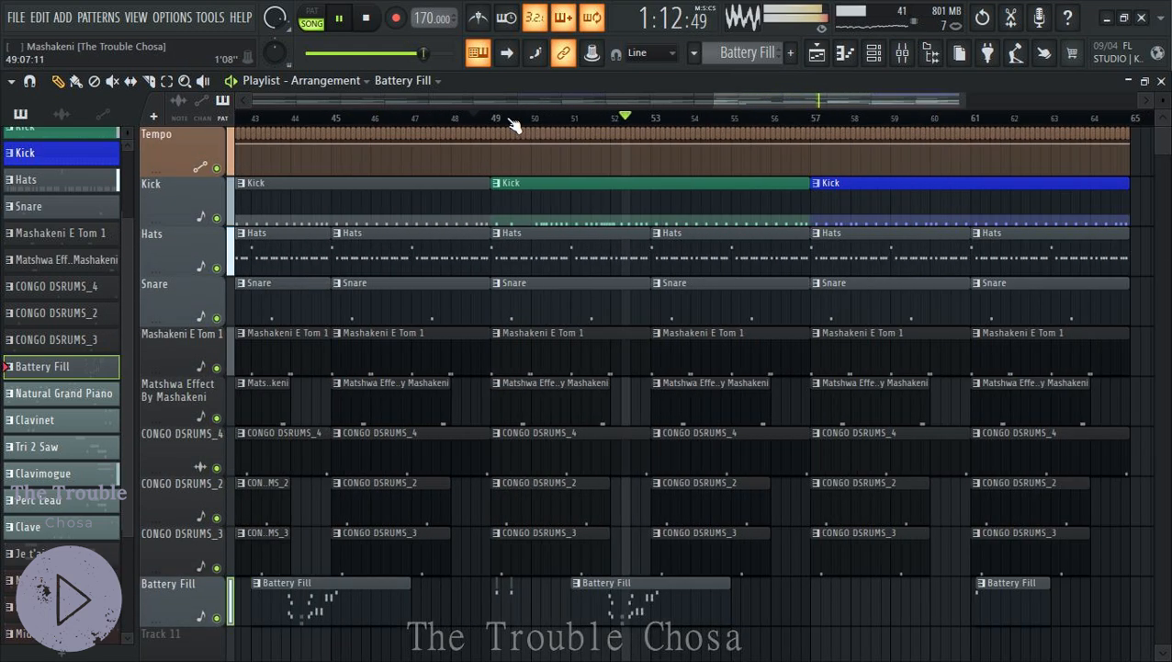
{"action": "scroll", "coordinate": [515, 124], "scroll_direction": "down", "scroll_amount": 2}
{"action": "scroll", "coordinate": [795, 584], "scroll_direction": "down", "scroll_amount": 2}
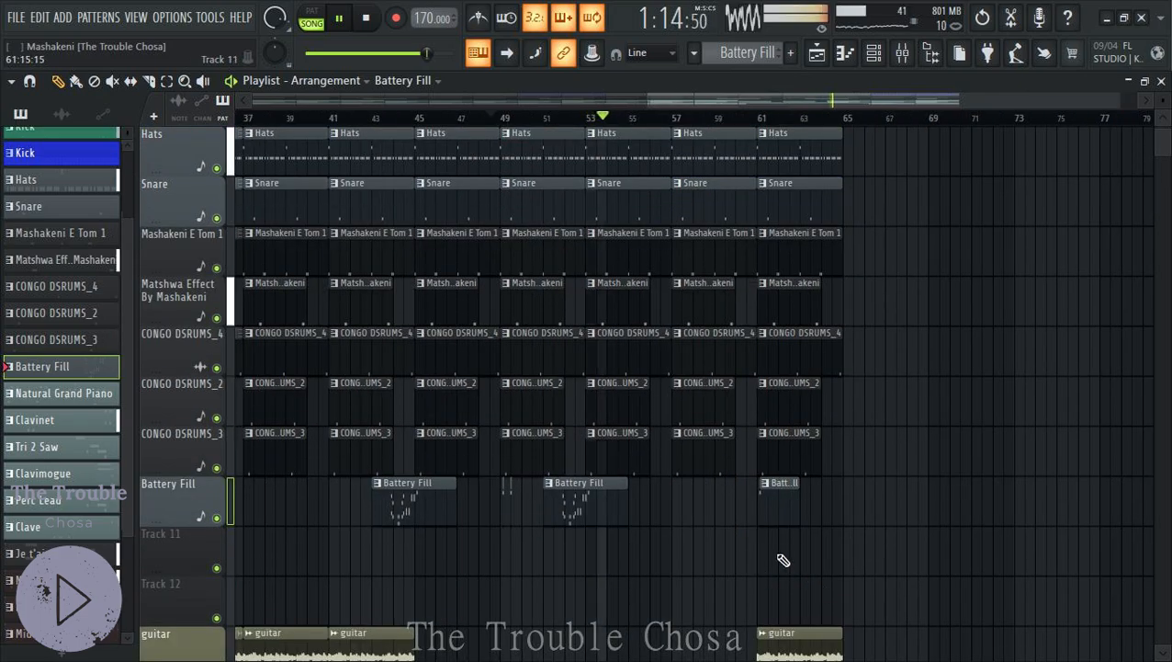
Audition the Matshwa Effect, REWINDMED and rewindmed samples in the Bemuda Kits folder of the sample browser
{"action": "scroll", "coordinate": [908, 521], "scroll_direction": "down", "scroll_amount": 4}
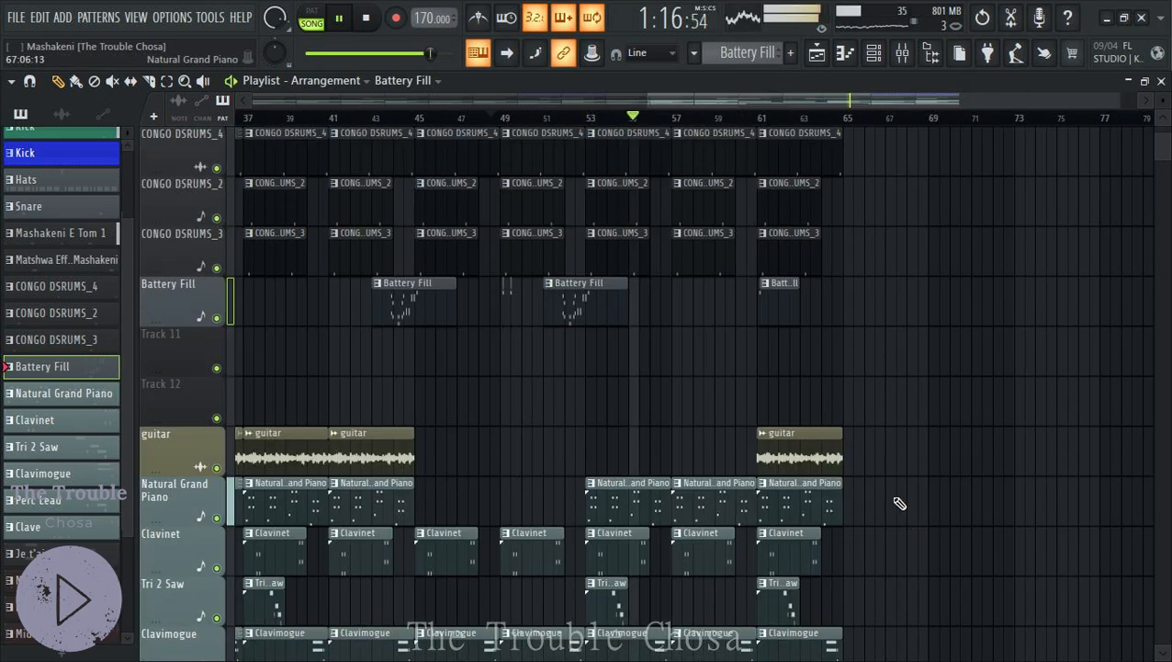
{"action": "left_click", "coordinate": [932, 57]}
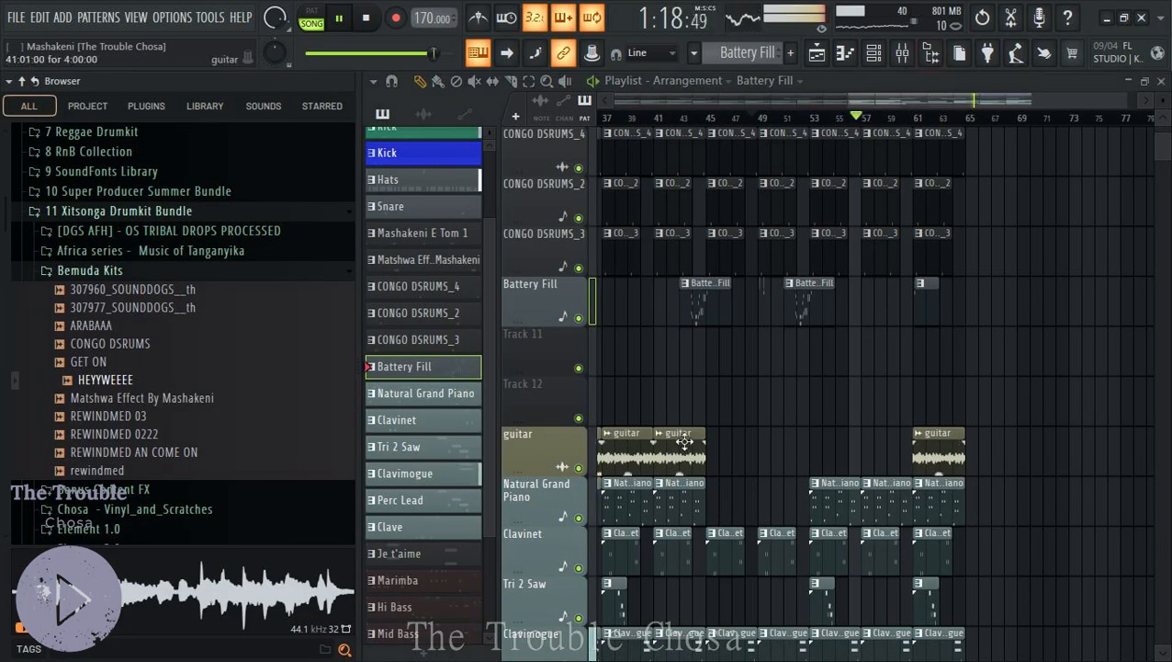
{"action": "left_click", "coordinate": [156, 401]}
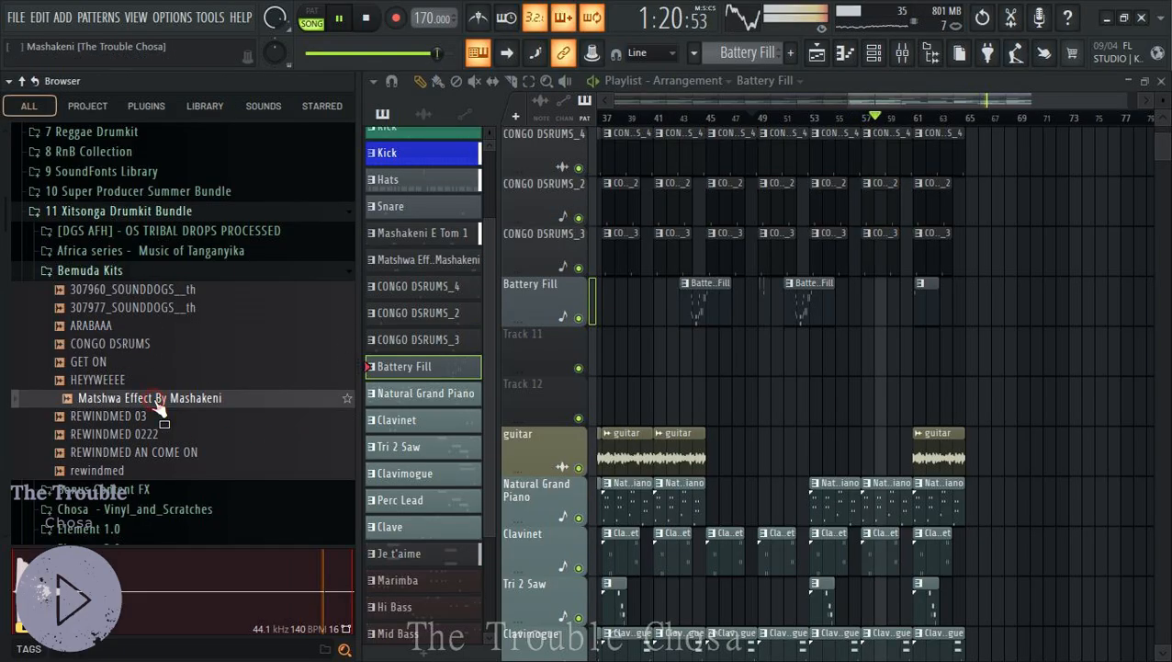
{"action": "key", "text": "space"}
{"action": "left_click", "coordinate": [151, 418]}
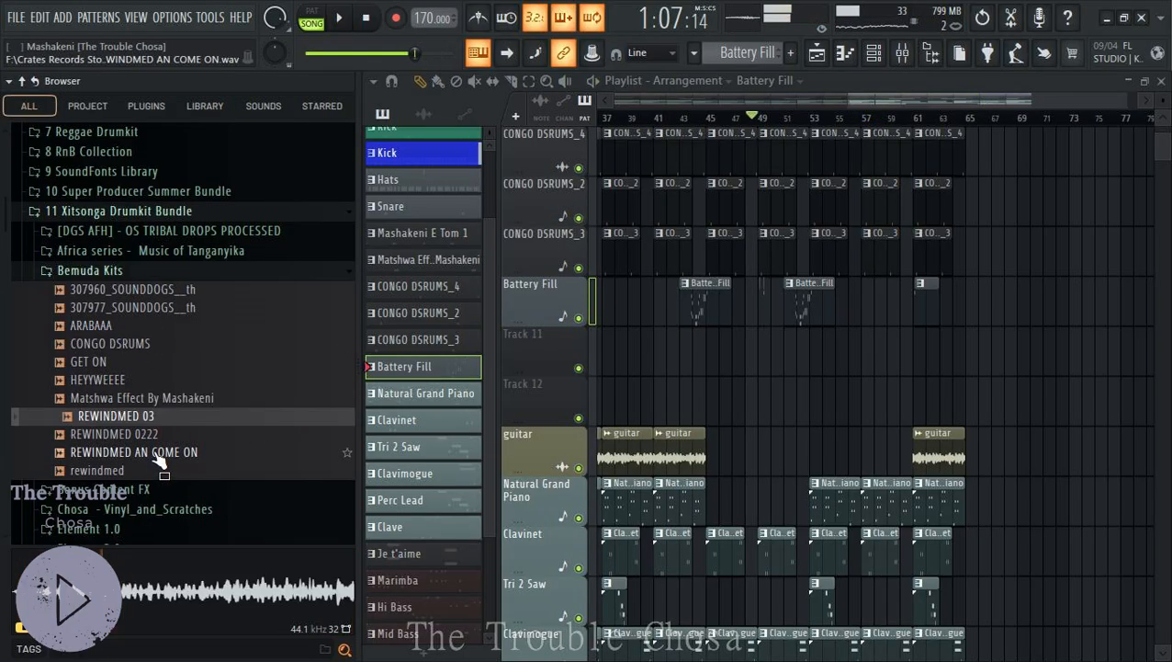
{"action": "left_click", "coordinate": [154, 437]}
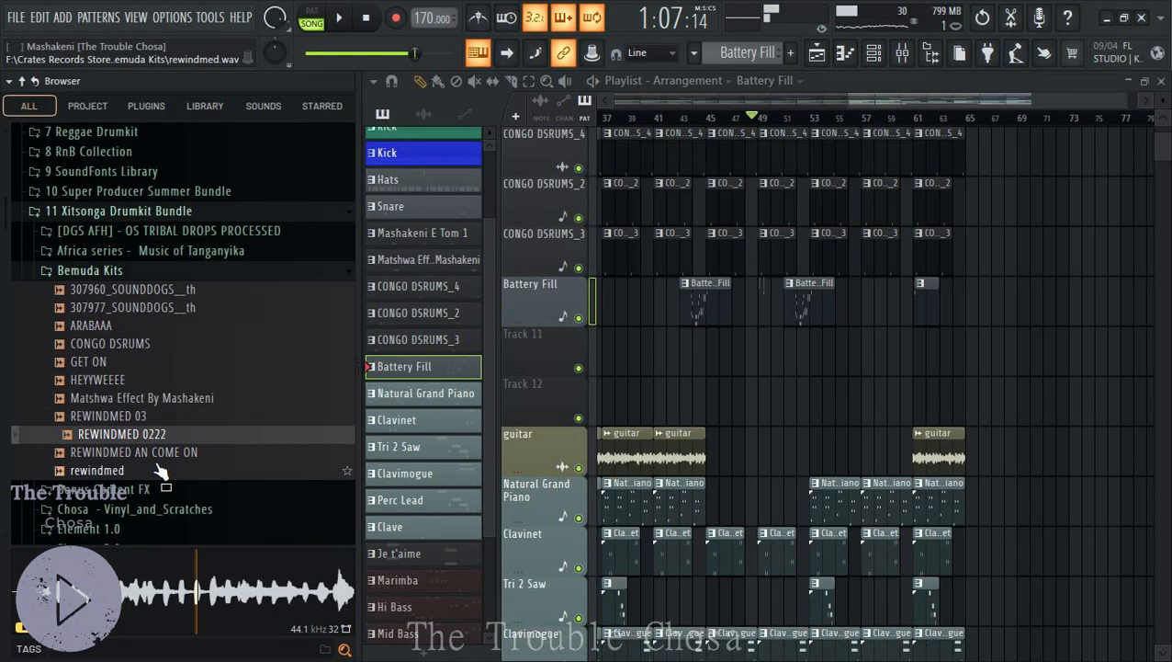
{"action": "left_click", "coordinate": [154, 456]}
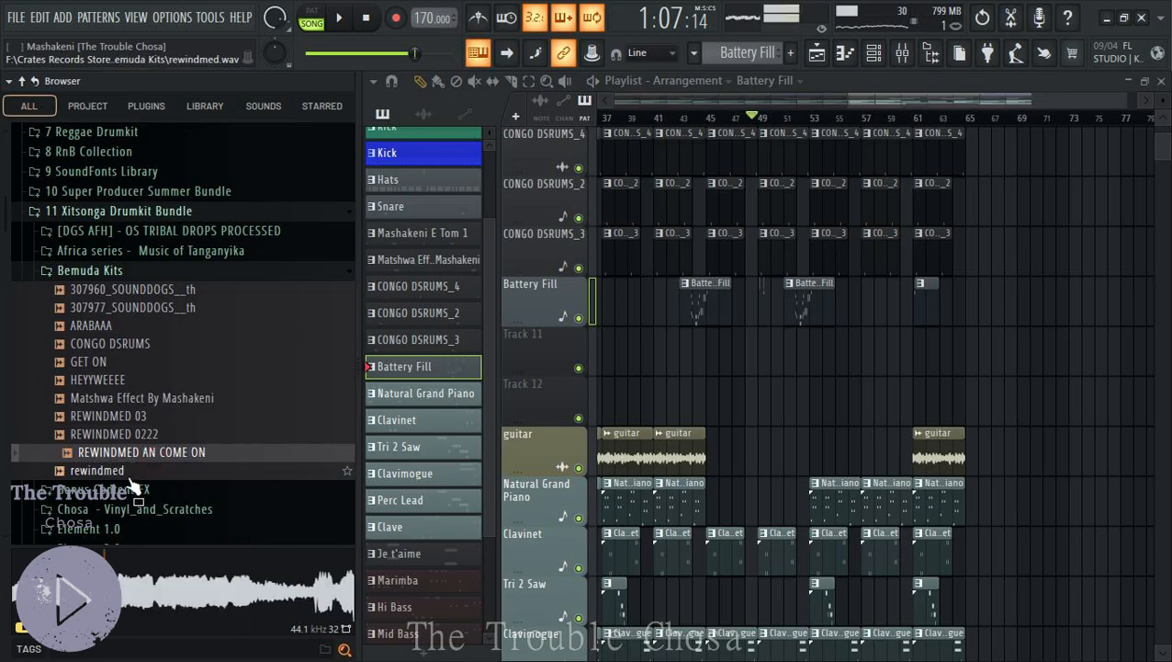
{"action": "left_click", "coordinate": [101, 470]}
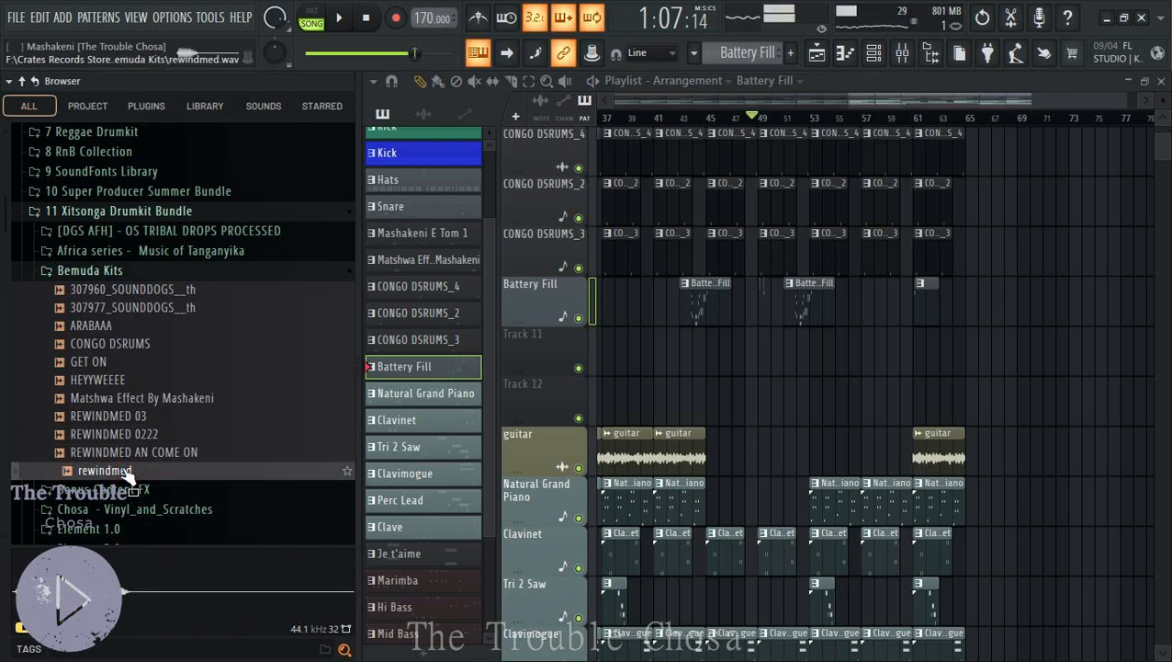
{"action": "left_click", "coordinate": [128, 437]}
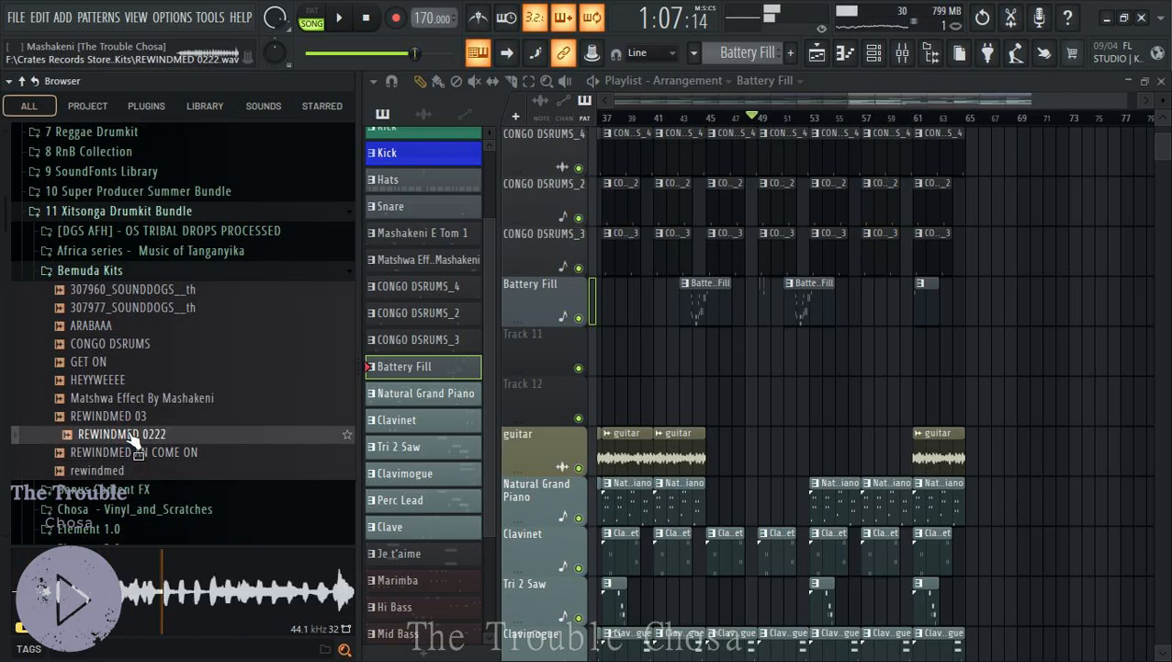
Add REWINDMED 0222 as an audio clip on Track 11, route it to mixer track 7 and set that insert's volume to about 80%
{"action": "left_click_drag", "start_coordinate": [136, 443], "coordinate": [544, 367]}
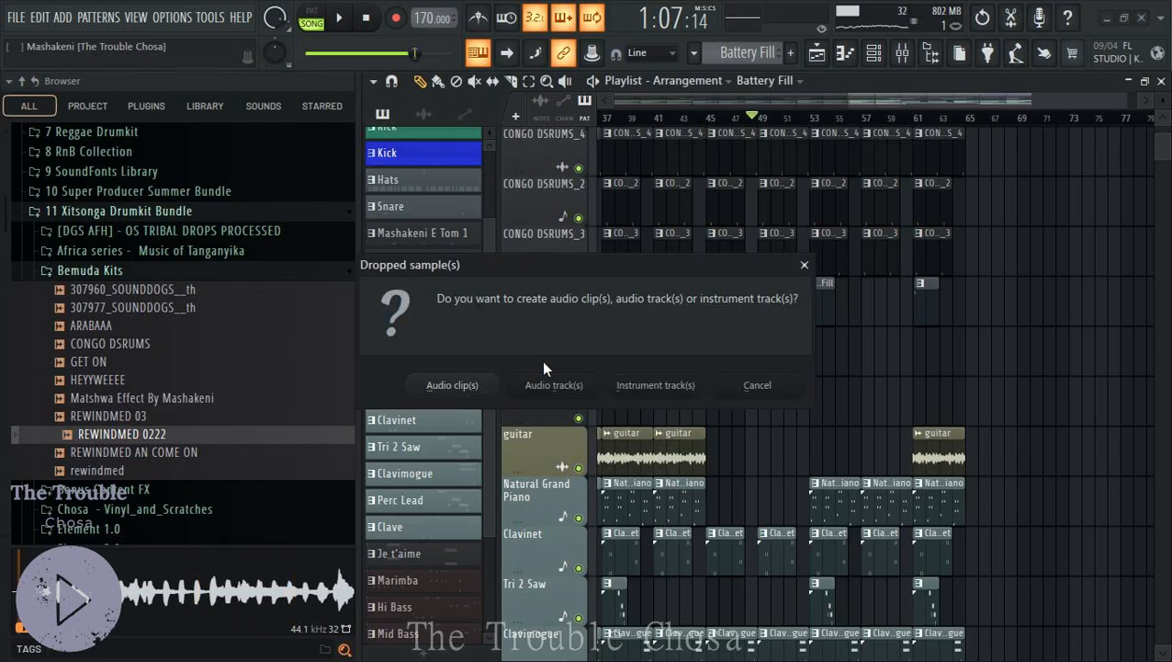
{"action": "left_click", "coordinate": [453, 385]}
{"action": "double_click", "coordinate": [616, 353]}
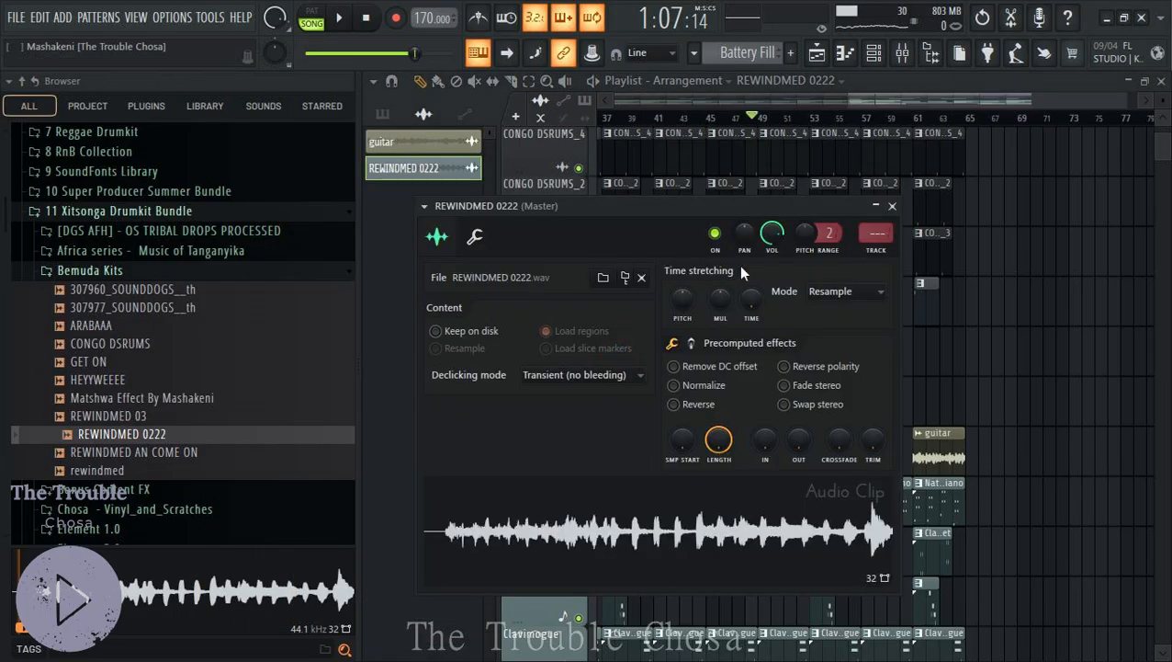
{"action": "left_click", "coordinate": [886, 251]}
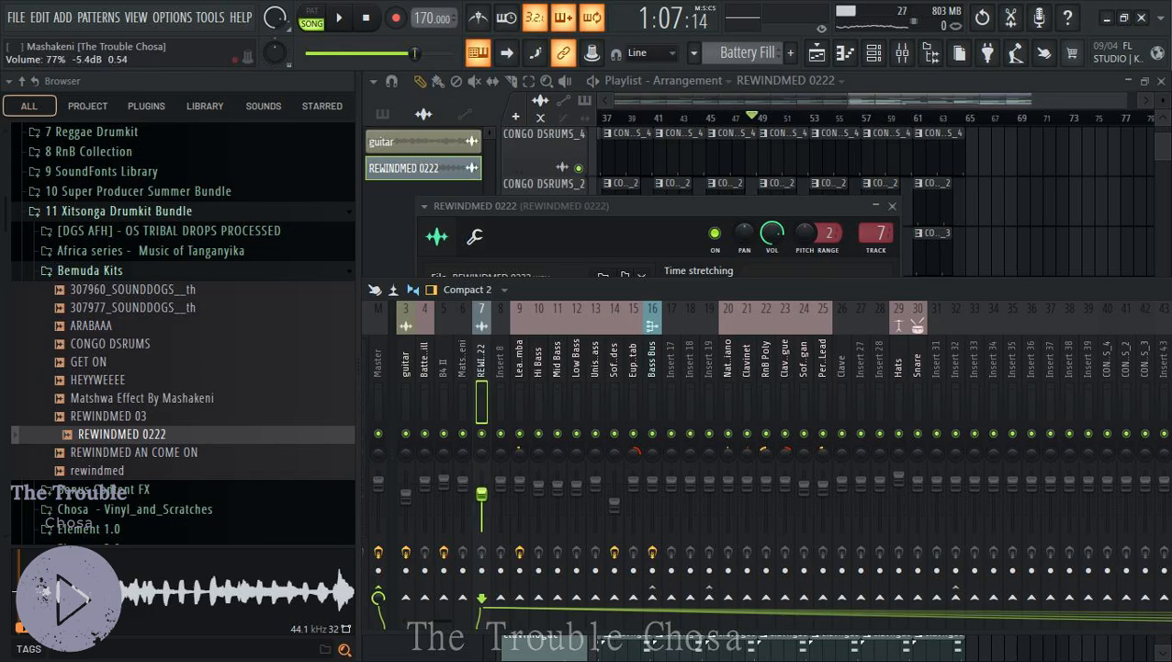
{"action": "left_click_drag", "start_coordinate": [481, 493], "coordinate": [481, 489]}
Remove the REWINDMED 0222 clip from bar 37, place it at bar 49 and play the break to hear it
{"action": "key", "text": "space"}
{"action": "left_click", "coordinate": [1059, 82]}
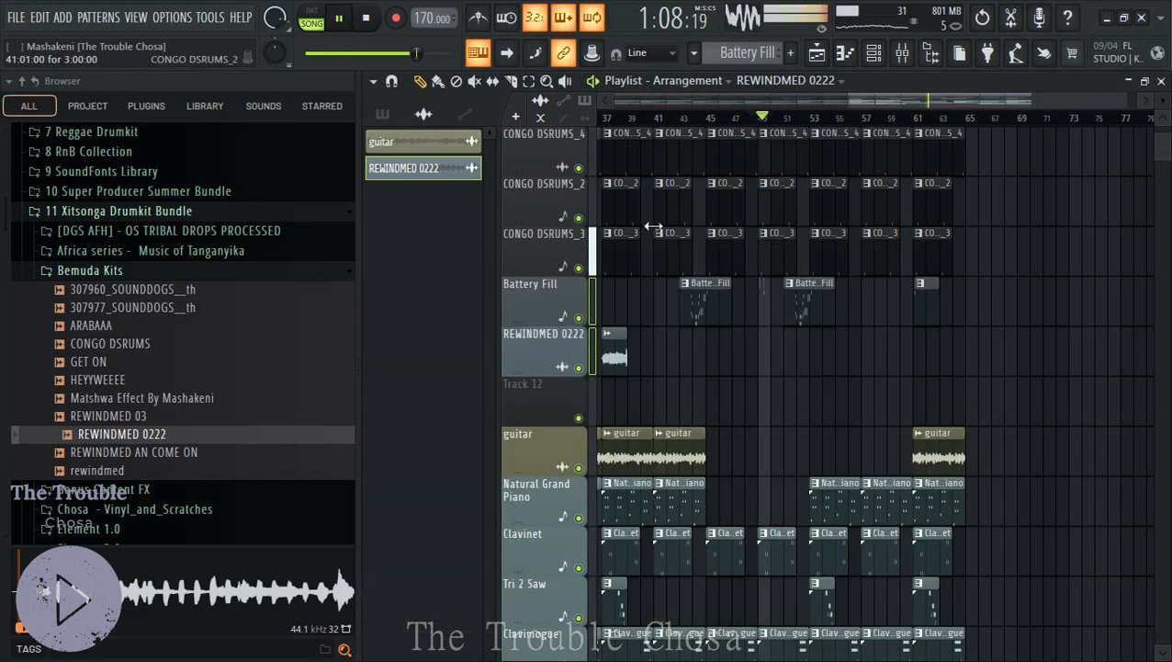
{"action": "key", "text": "space"}
{"action": "right_click", "coordinate": [615, 360]}
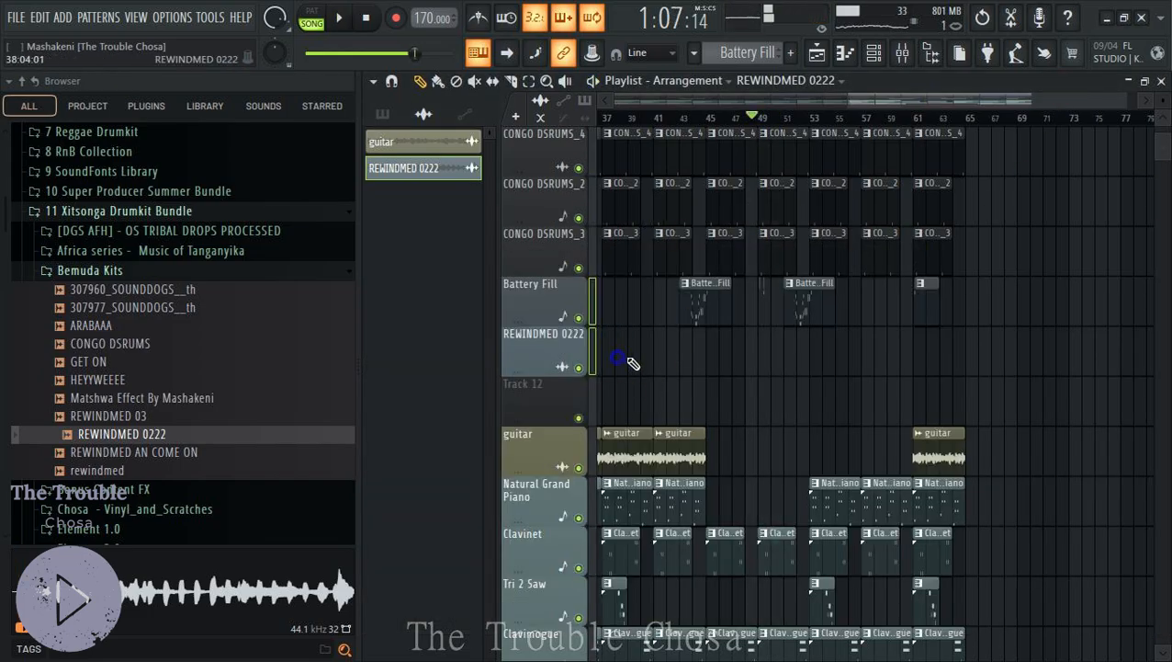
{"action": "key", "text": "space"}
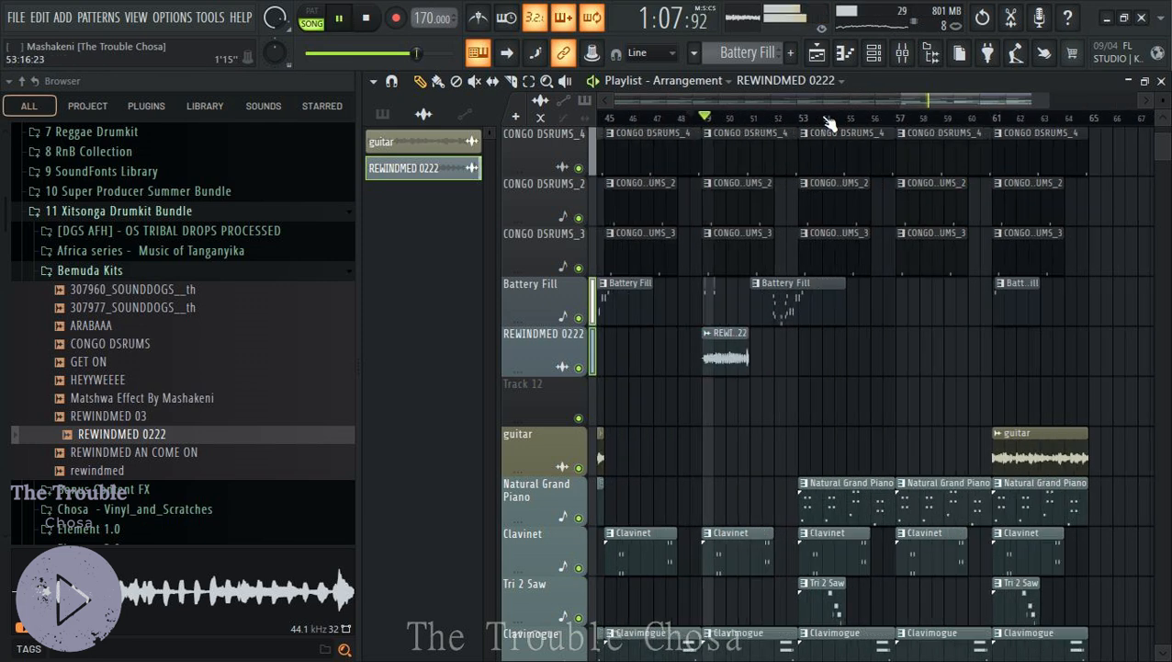
{"action": "scroll", "coordinate": [765, 277], "scroll_direction": "up", "scroll_amount": 3}
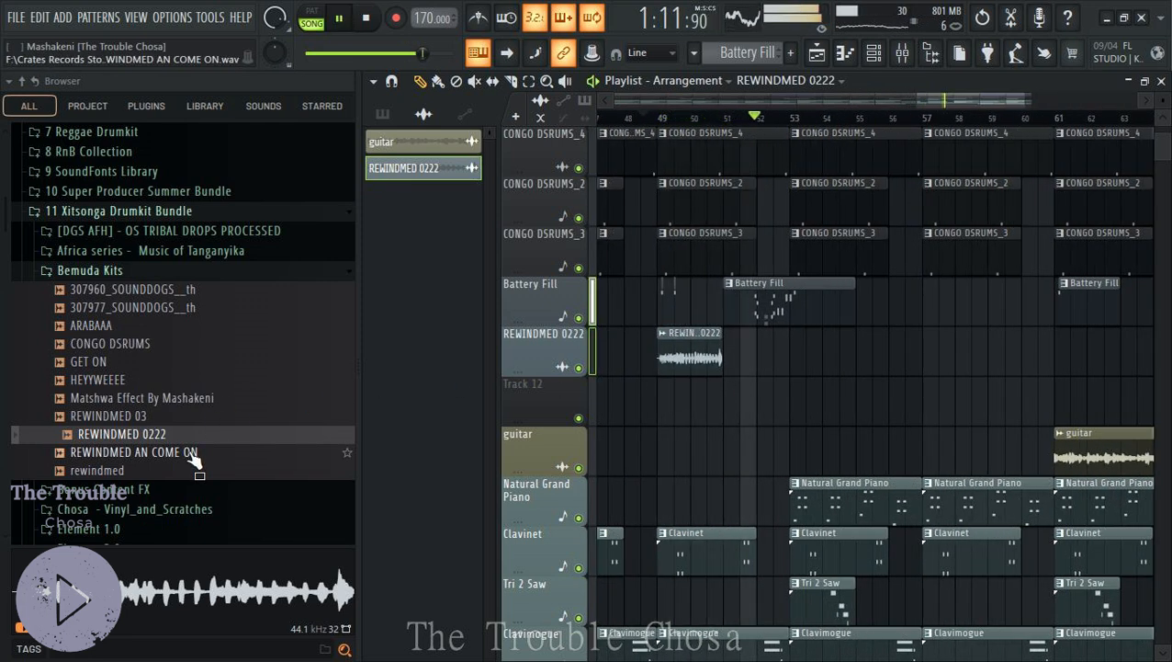
{"action": "key", "text": "space"}
Audition REWINDMED 03, add it as an audio clip on Track 12 and move it to follow the REWINDMED 0222 clip around bar 51
{"action": "left_click", "coordinate": [130, 417]}
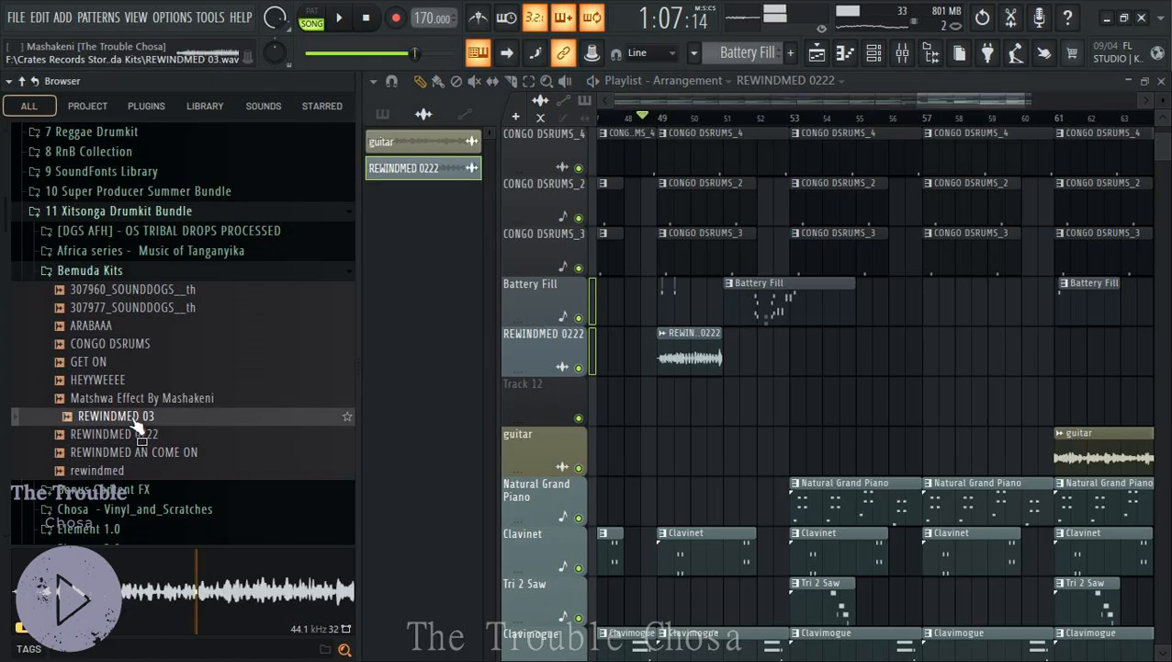
{"action": "left_click_drag", "start_coordinate": [135, 426], "coordinate": [430, 468]}
{"action": "left_click_drag", "start_coordinate": [90, 432], "coordinate": [513, 394]}
{"action": "left_click", "coordinate": [116, 436]}
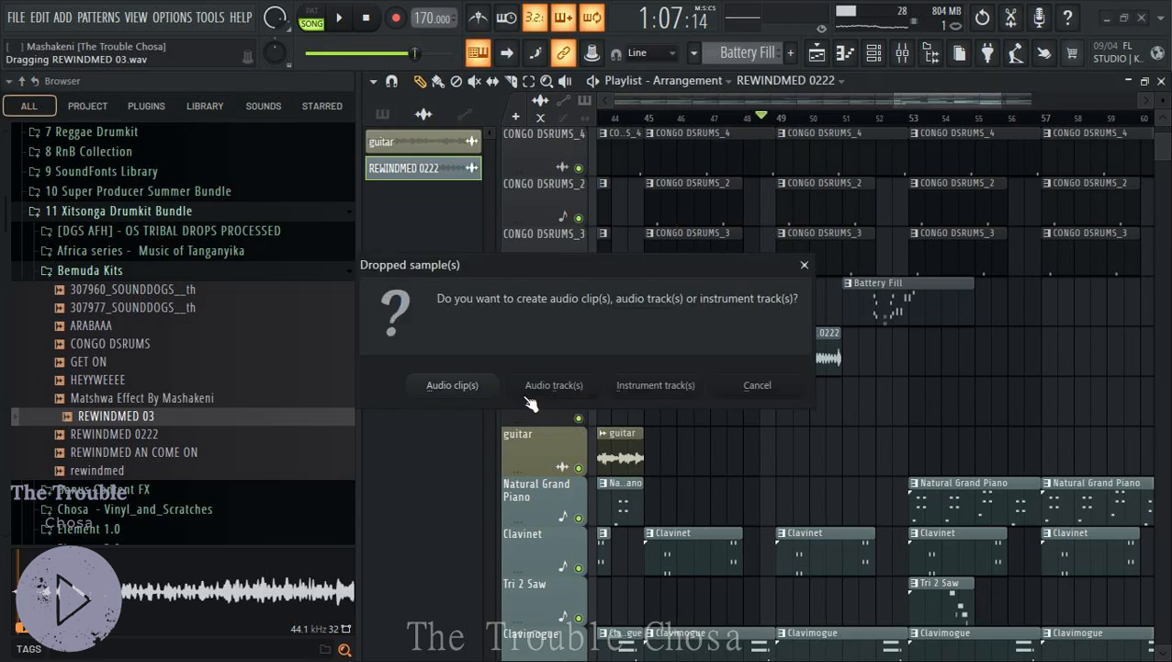
{"action": "left_click", "coordinate": [457, 388]}
{"action": "left_click_drag", "start_coordinate": [634, 402], "coordinate": [863, 409]}
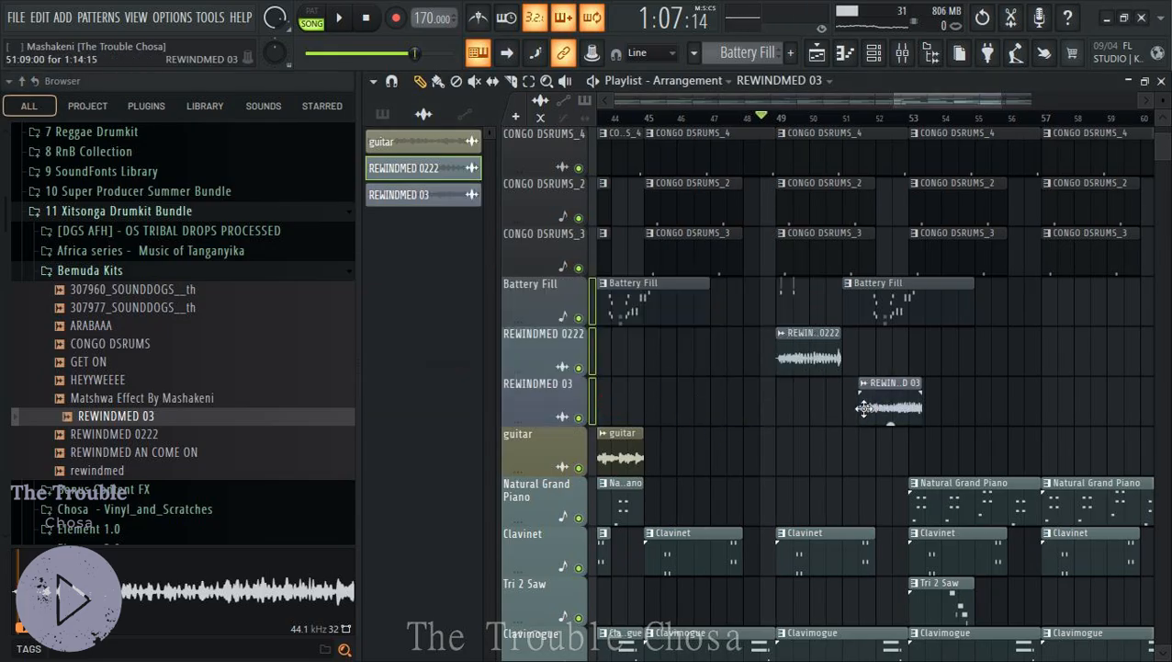
Route the REWINDMED 03 clip to mixer track 8 and copy the REWINDMED 0222 insert's volume to its insert
{"action": "double_click", "coordinate": [861, 409]}
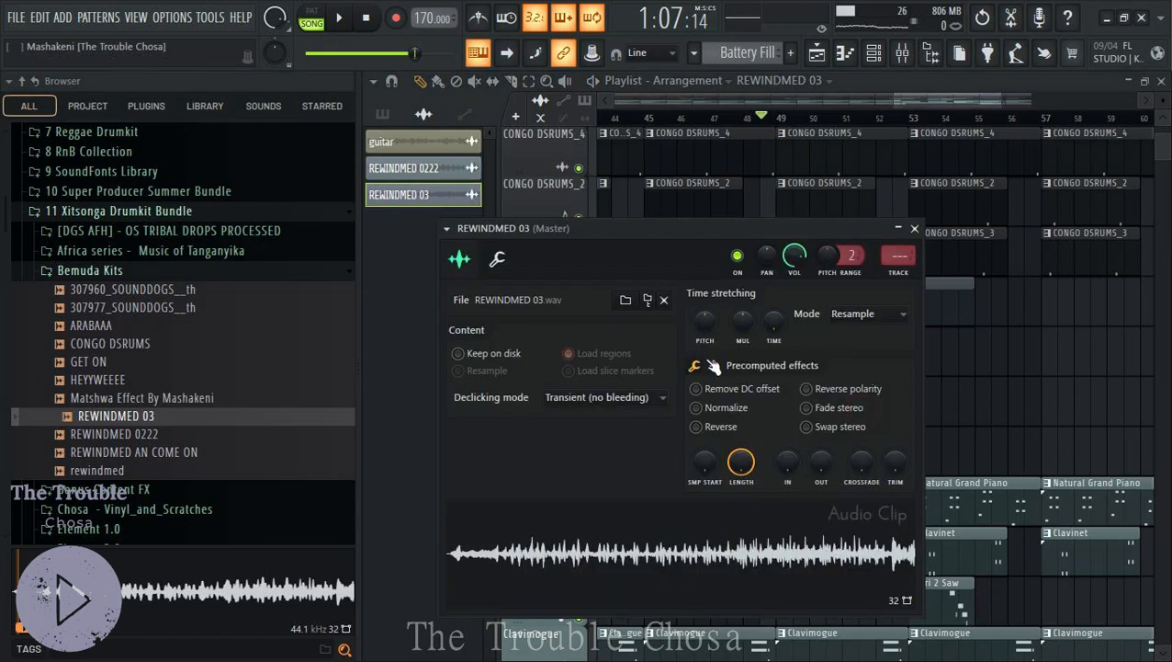
{"action": "left_click", "coordinate": [899, 274]}
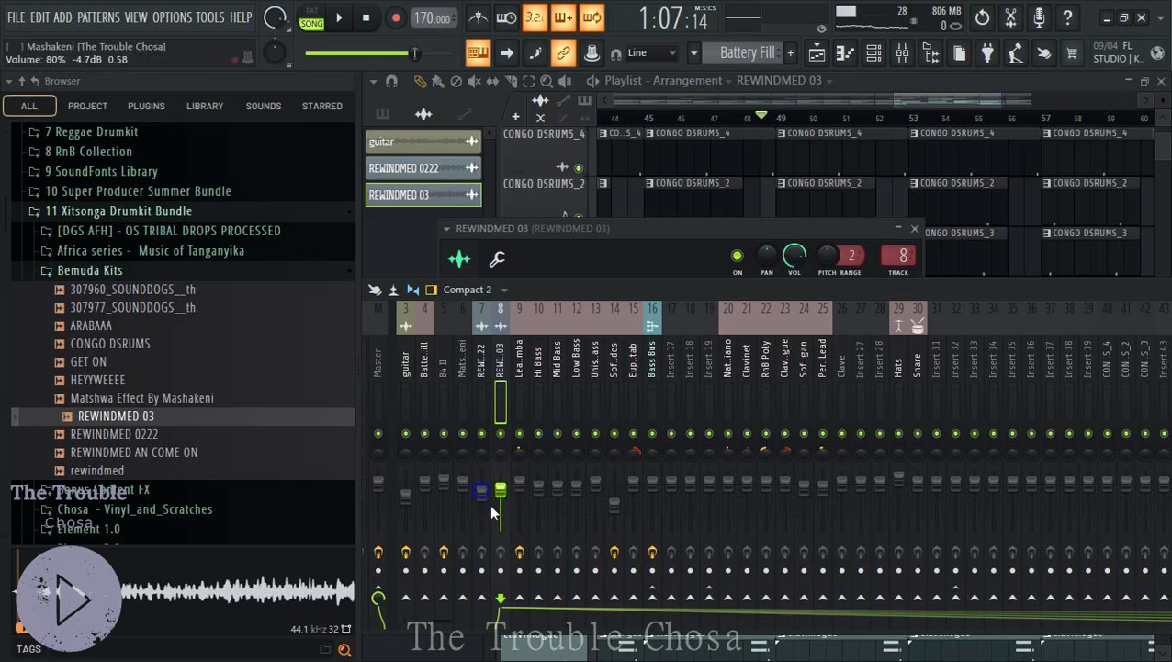
{"action": "right_click", "coordinate": [493, 505]}
{"action": "left_click", "coordinate": [520, 589]}
{"action": "right_click", "coordinate": [504, 501]}
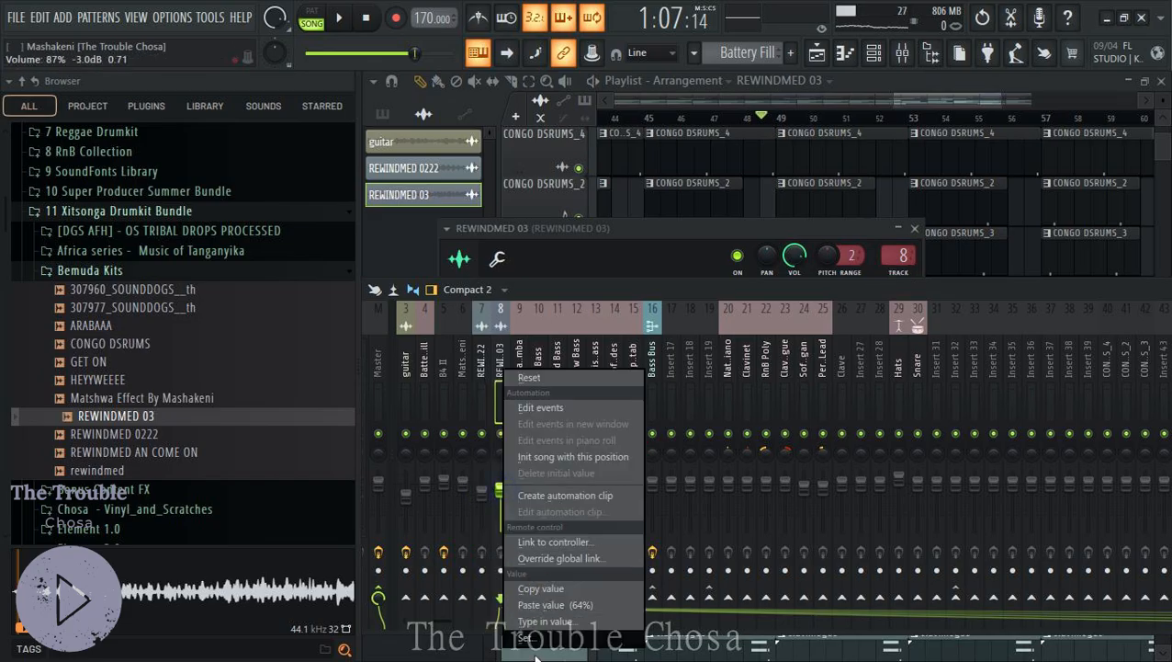
{"action": "left_click", "coordinate": [1055, 92]}
Play the break with the new vocal clips, replay from about bar 39 and review all tracks down to the basses
{"action": "key", "text": "space"}
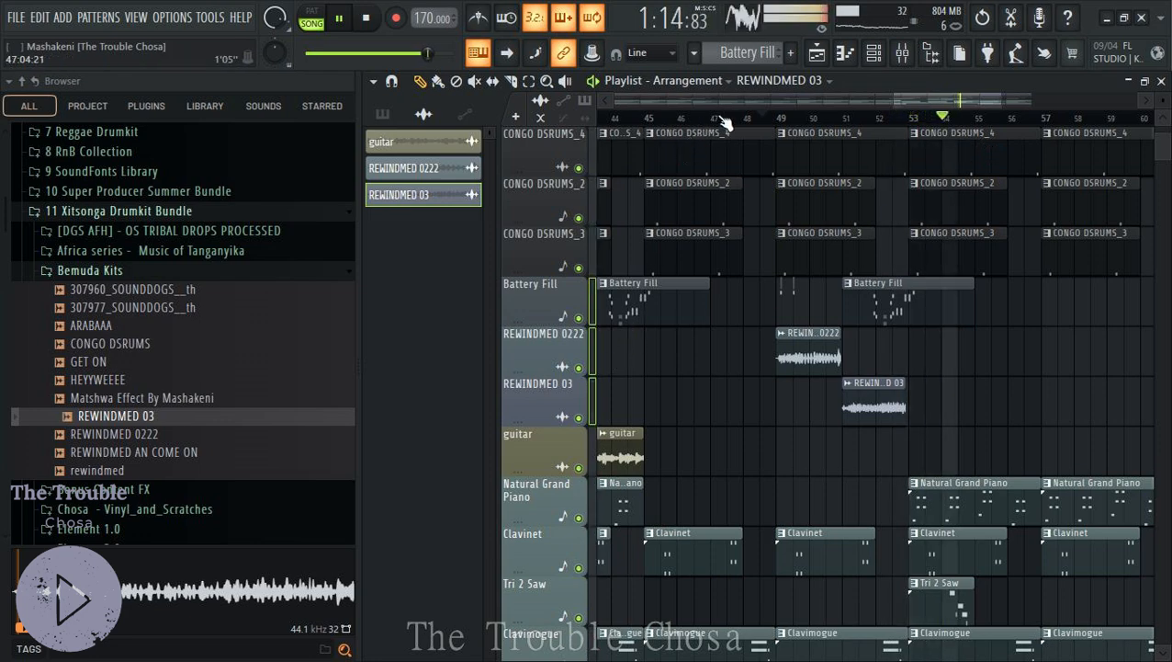
{"action": "scroll", "coordinate": [726, 123], "scroll_direction": "down", "scroll_amount": 3}
{"action": "scroll", "coordinate": [725, 121], "scroll_direction": "down", "scroll_amount": 1}
{"action": "scroll", "coordinate": [1167, 390], "scroll_direction": "down", "scroll_amount": 3}
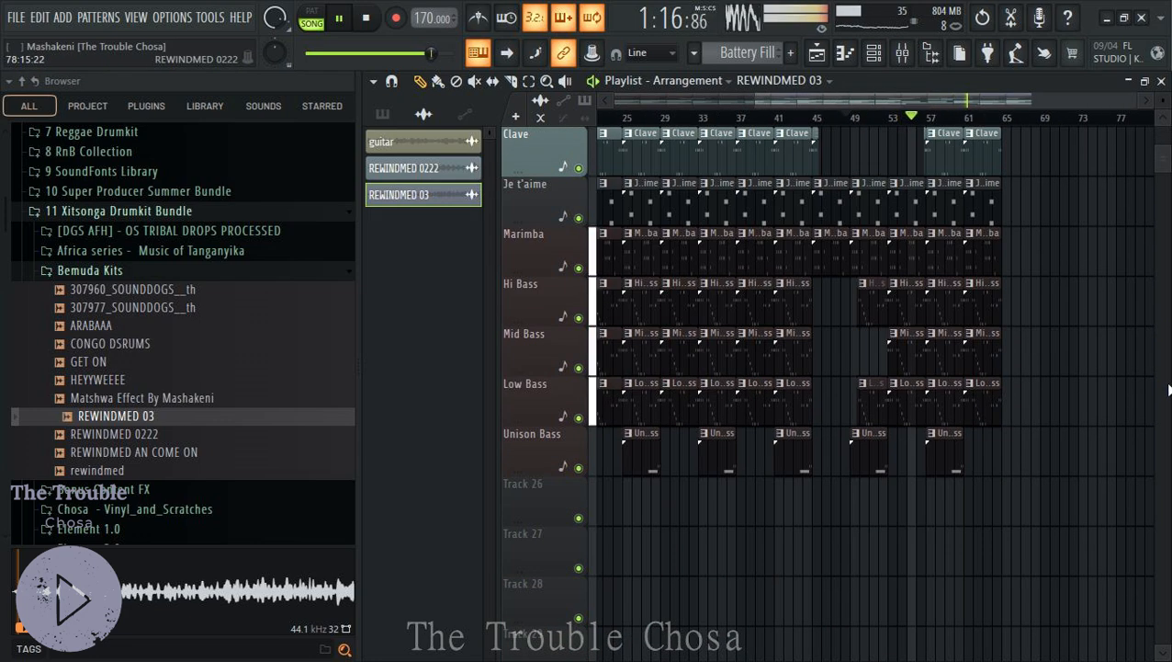
{"action": "scroll", "coordinate": [1167, 391], "scroll_direction": "up", "scroll_amount": 4}
{"action": "key", "text": "space"}
{"action": "left_click", "coordinate": [759, 119]}
{"action": "key", "text": "space"}
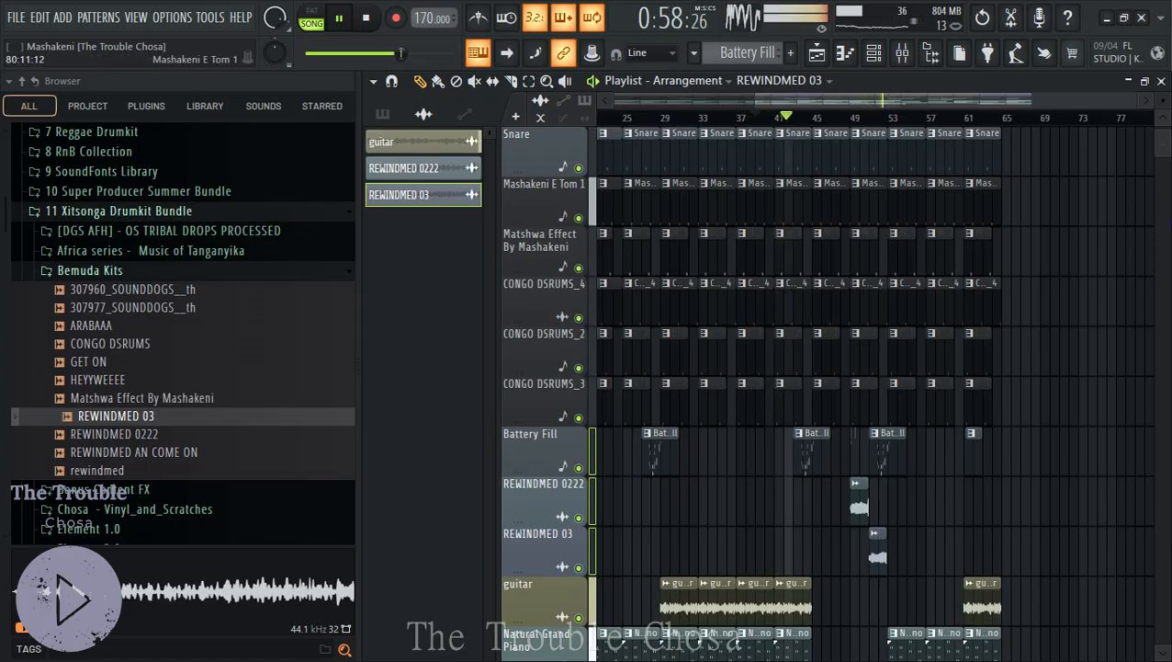
{"action": "scroll", "coordinate": [1057, 275], "scroll_direction": "down", "scroll_amount": 4}
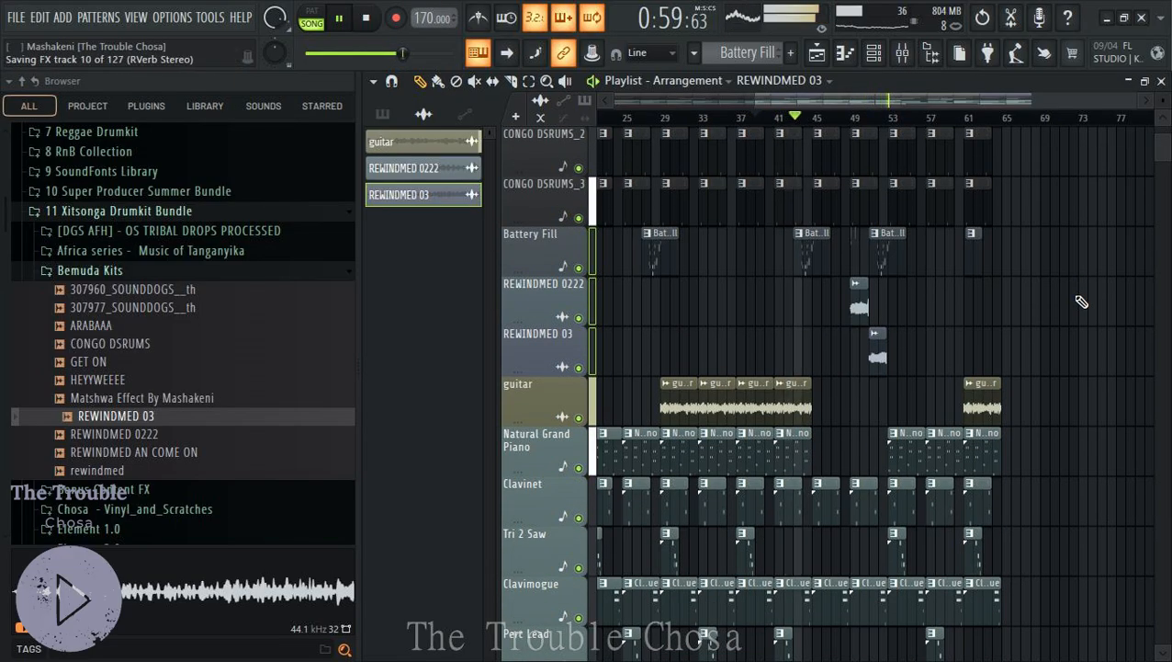
Save the project while the arrangement keeps playing
{"action": "key", "text": "alt+Tab"}
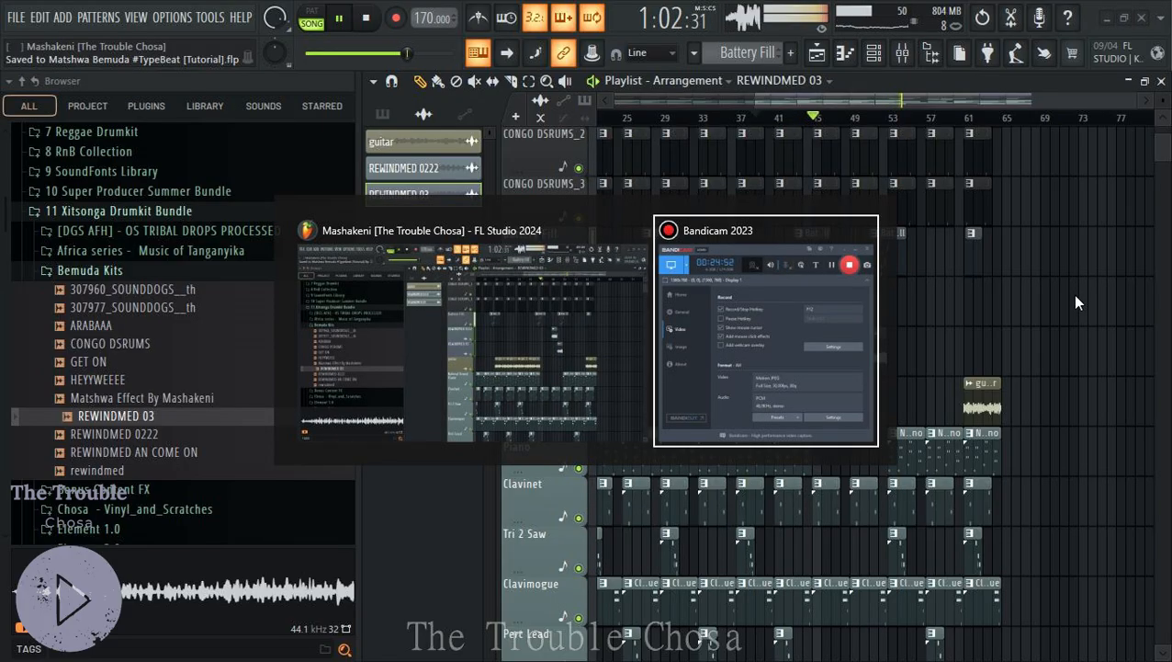
{"action": "scroll", "coordinate": [1077, 301], "scroll_direction": "down", "scroll_amount": 5}
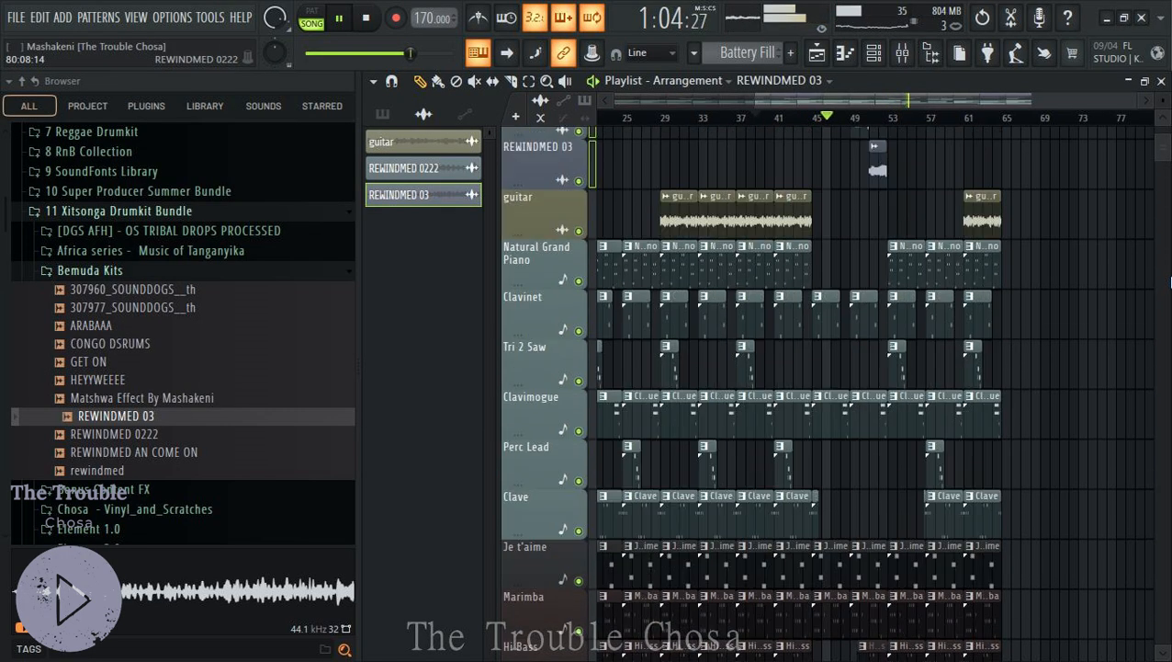
{"action": "scroll", "coordinate": [1170, 282], "scroll_direction": "up", "scroll_amount": 10}
{"action": "key", "text": "ctrl+s"}
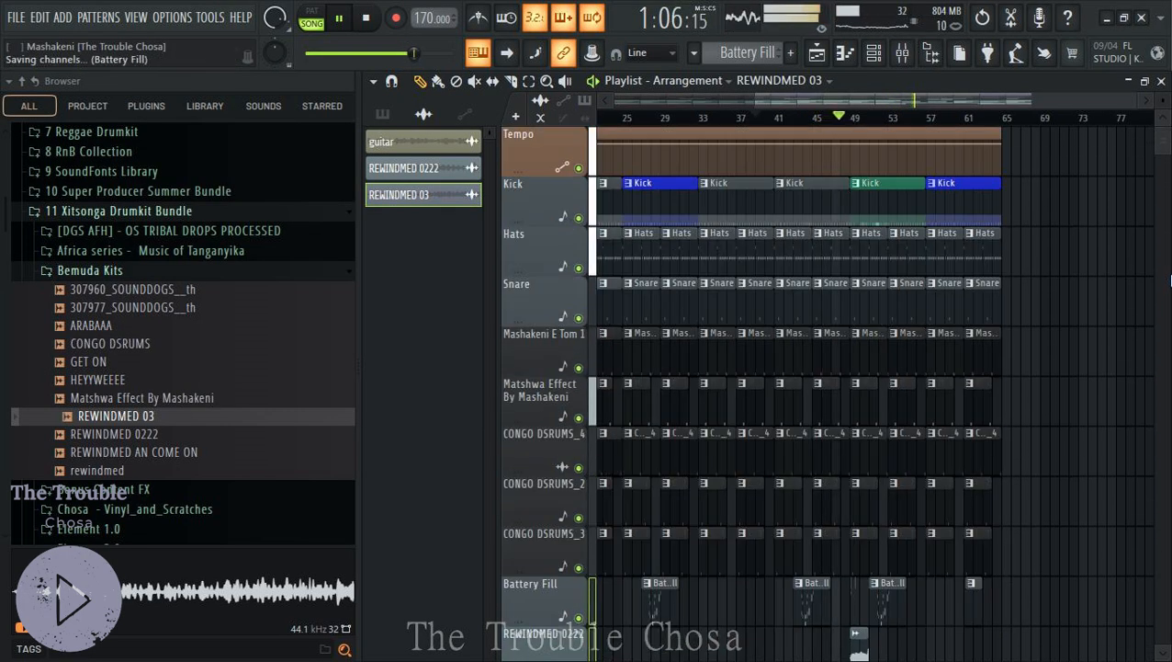
Select every clip in the playlist and duplicate the whole 64-bar arrangement from bar 65 onward
{"action": "scroll", "coordinate": [1056, 229], "scroll_direction": "down", "scroll_amount": 3}
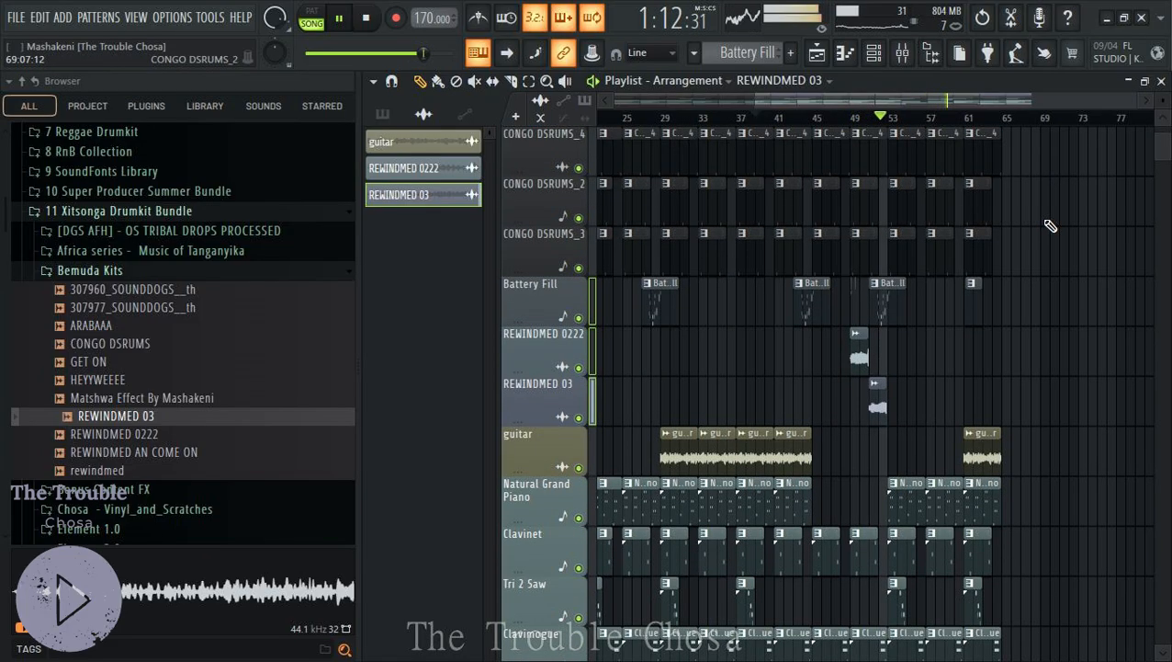
{"action": "scroll", "coordinate": [1130, 259], "scroll_direction": "down", "scroll_amount": 10}
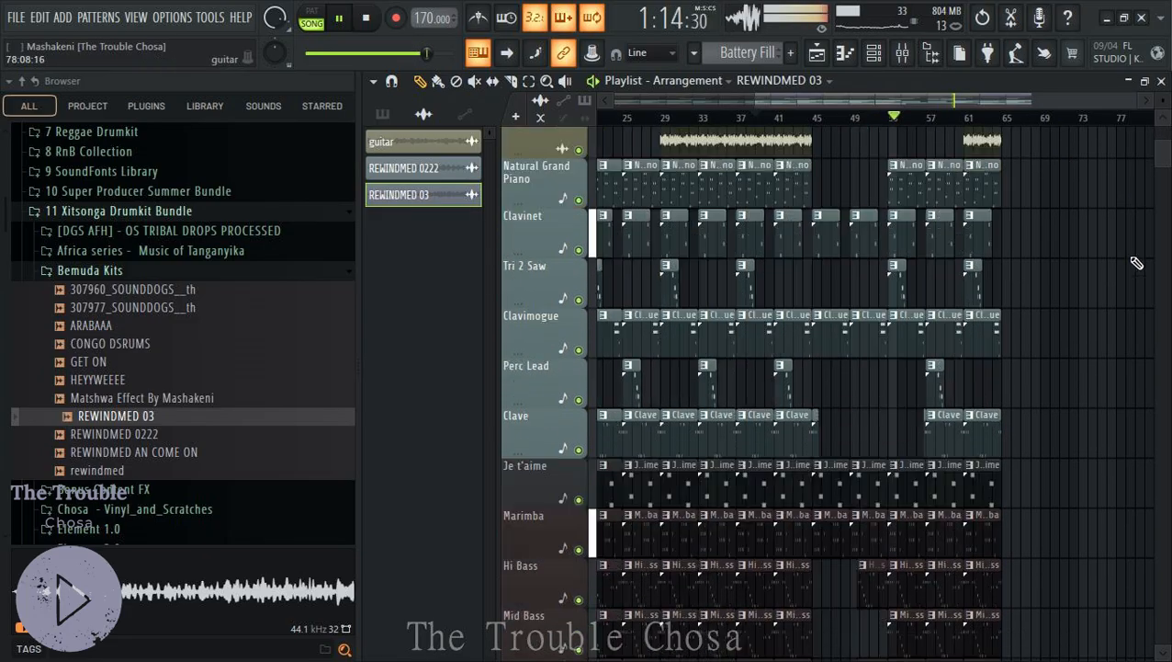
{"action": "scroll", "coordinate": [1130, 276], "scroll_direction": "up", "scroll_amount": 17}
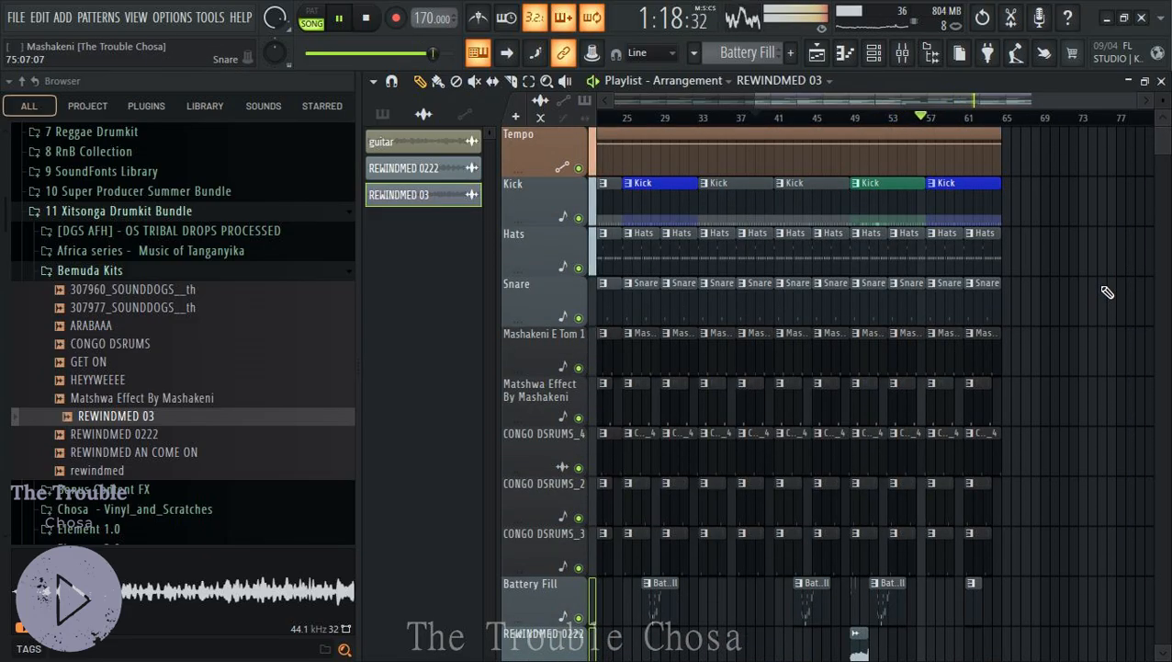
{"action": "key", "text": "ctrl+a"}
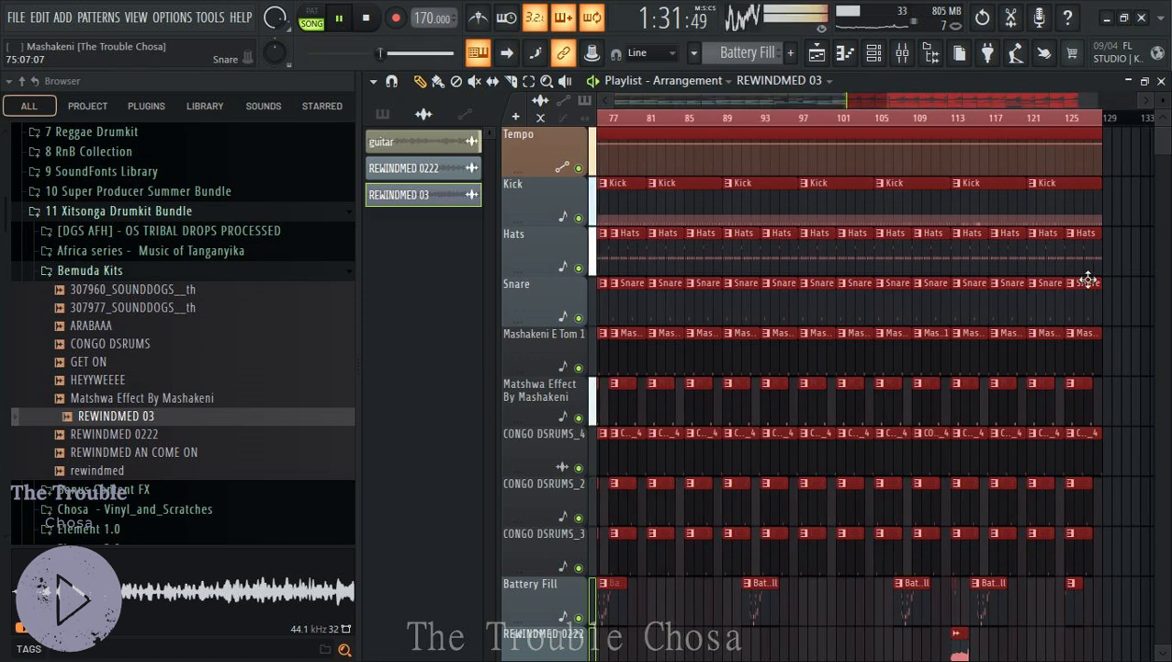
{"action": "scroll", "coordinate": [1074, 124], "scroll_direction": "down", "scroll_amount": 4}
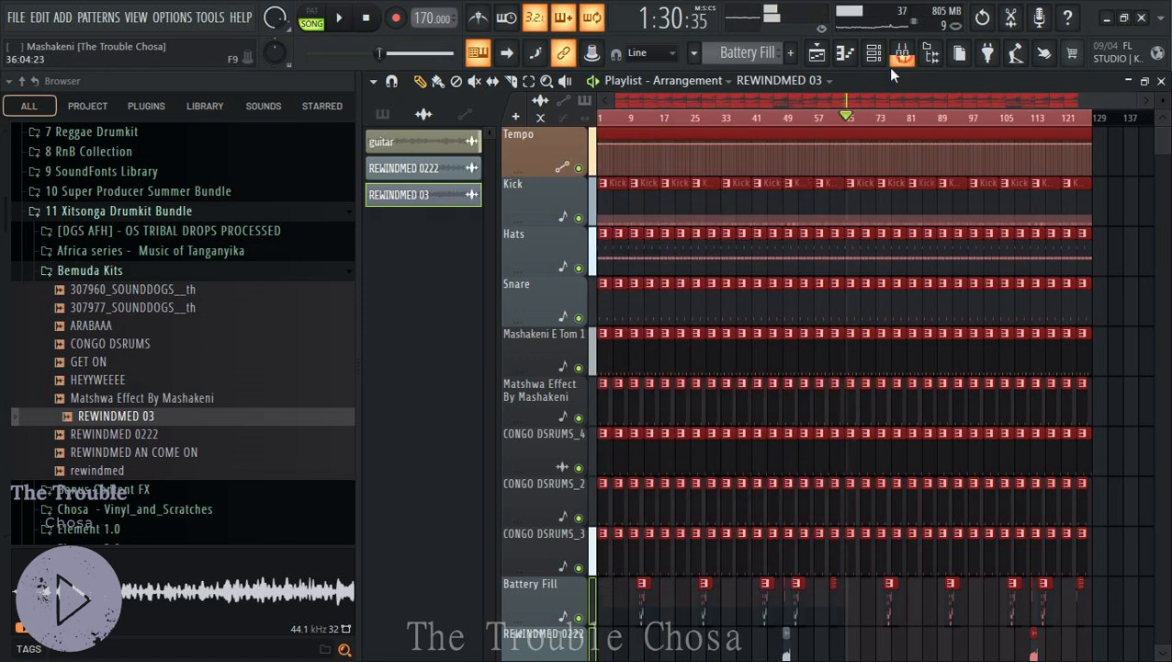
Create an automation clip for the Master track's volume in the mixer
{"action": "key", "text": "F9"}
{"action": "left_click", "coordinate": [380, 369]}
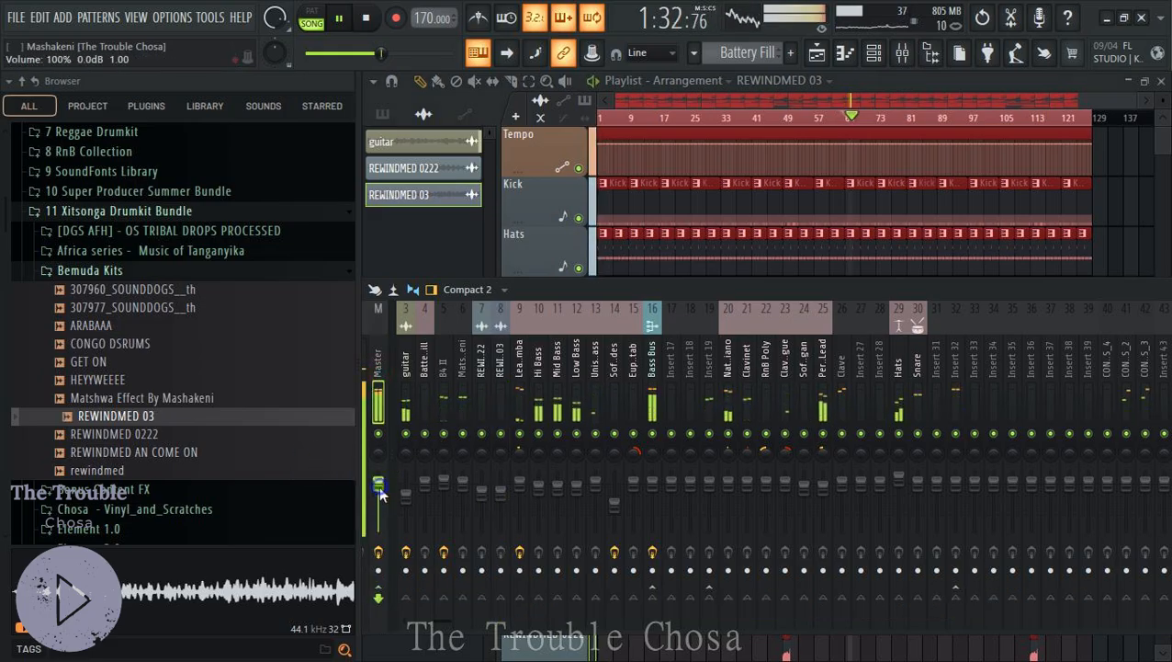
{"action": "right_click", "coordinate": [378, 486]}
{"action": "left_click", "coordinate": [431, 499]}
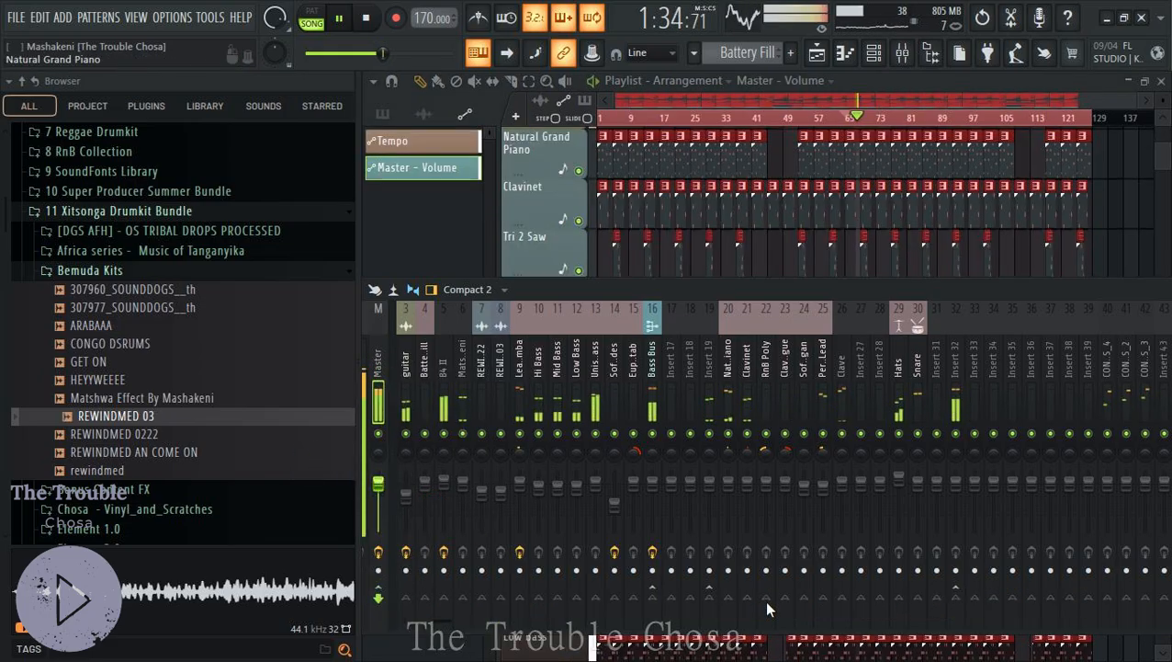
Hide the mixer and the browser so the playlist fills the workspace
{"action": "scroll", "coordinate": [768, 634], "scroll_direction": "down", "scroll_amount": 3}
{"action": "left_click", "coordinate": [1103, 103]}
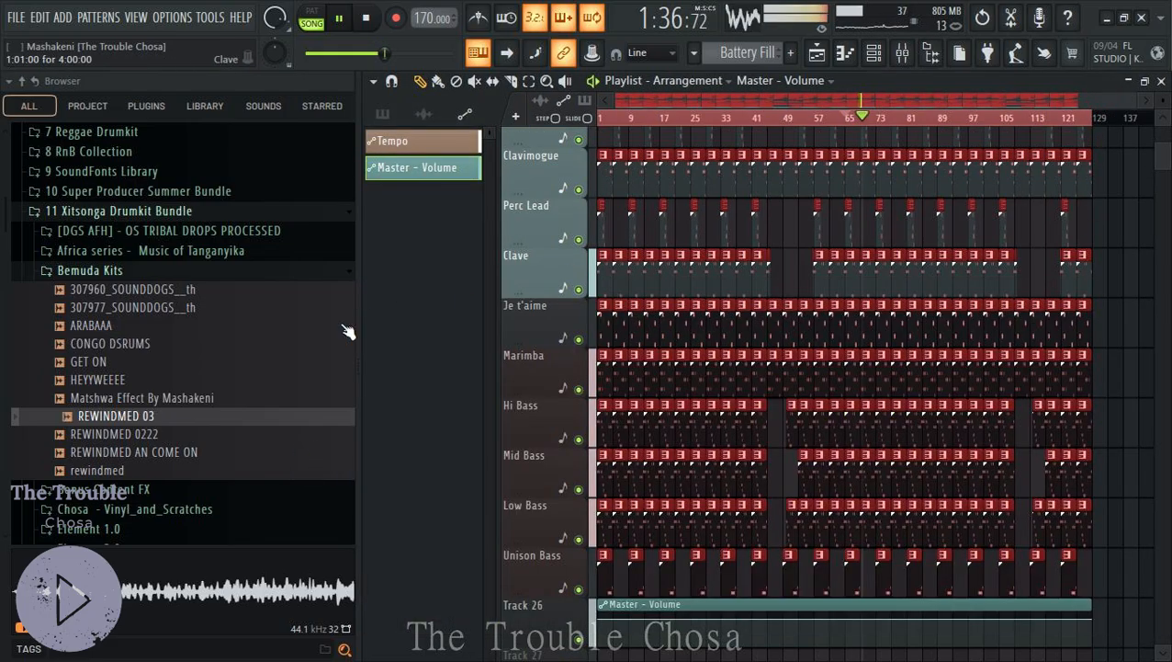
{"action": "left_click", "coordinate": [930, 55]}
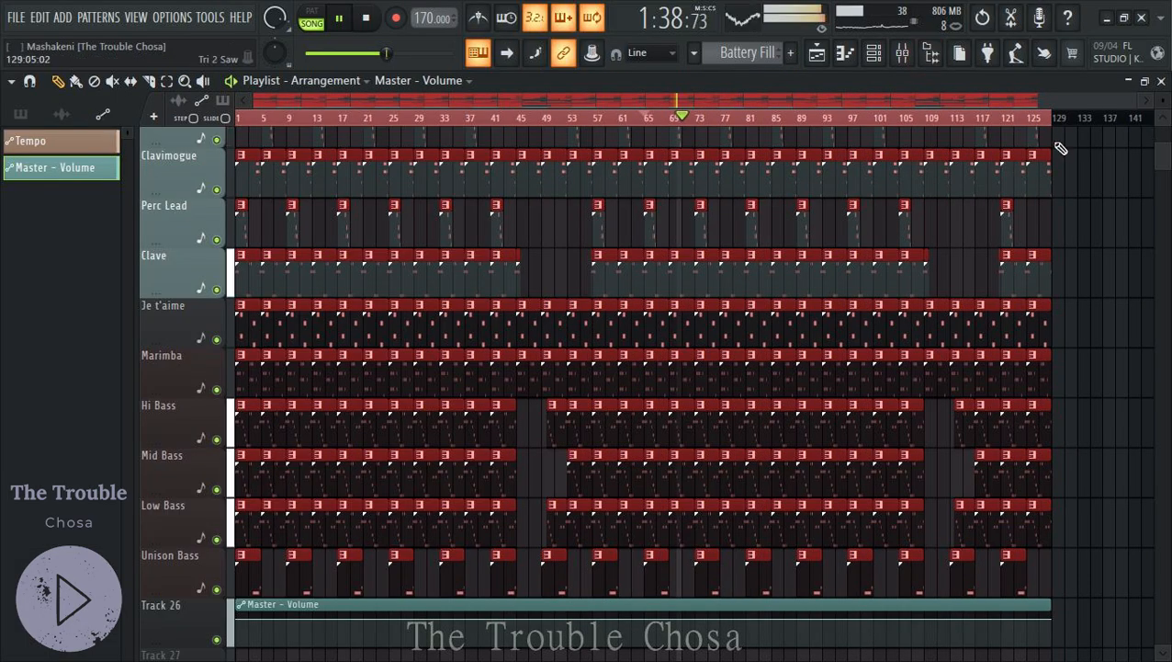
Fade the Master volume automation from bar 125 down to zero at bar 129 and extend its clip to bar 130
{"action": "scroll", "coordinate": [1085, 120], "scroll_direction": "up", "scroll_amount": 5}
{"action": "scroll", "coordinate": [1086, 124], "scroll_direction": "down", "scroll_amount": 1}
{"action": "scroll", "coordinate": [1073, 350], "scroll_direction": "down", "scroll_amount": 5}
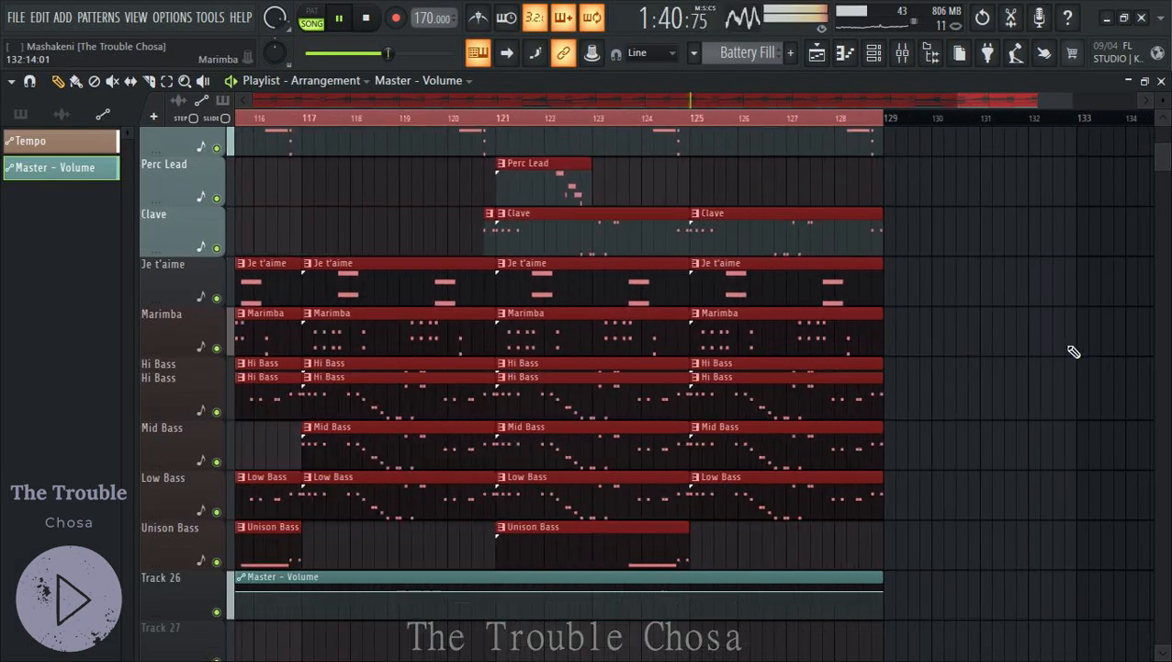
{"action": "left_click_drag", "start_coordinate": [1163, 100], "coordinate": [1163, 81]}
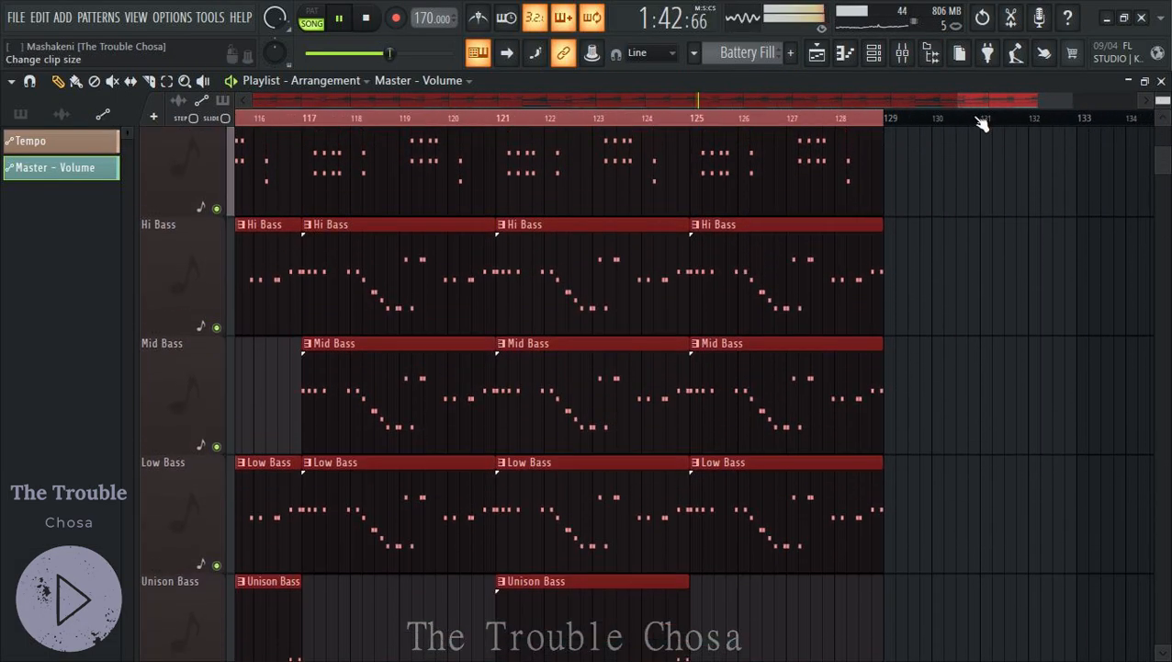
{"action": "scroll", "coordinate": [861, 129], "scroll_direction": "up", "scroll_amount": 3}
{"action": "scroll", "coordinate": [1010, 373], "scroll_direction": "down", "scroll_amount": 5}
{"action": "scroll", "coordinate": [1010, 372], "scroll_direction": "up", "scroll_amount": 2}
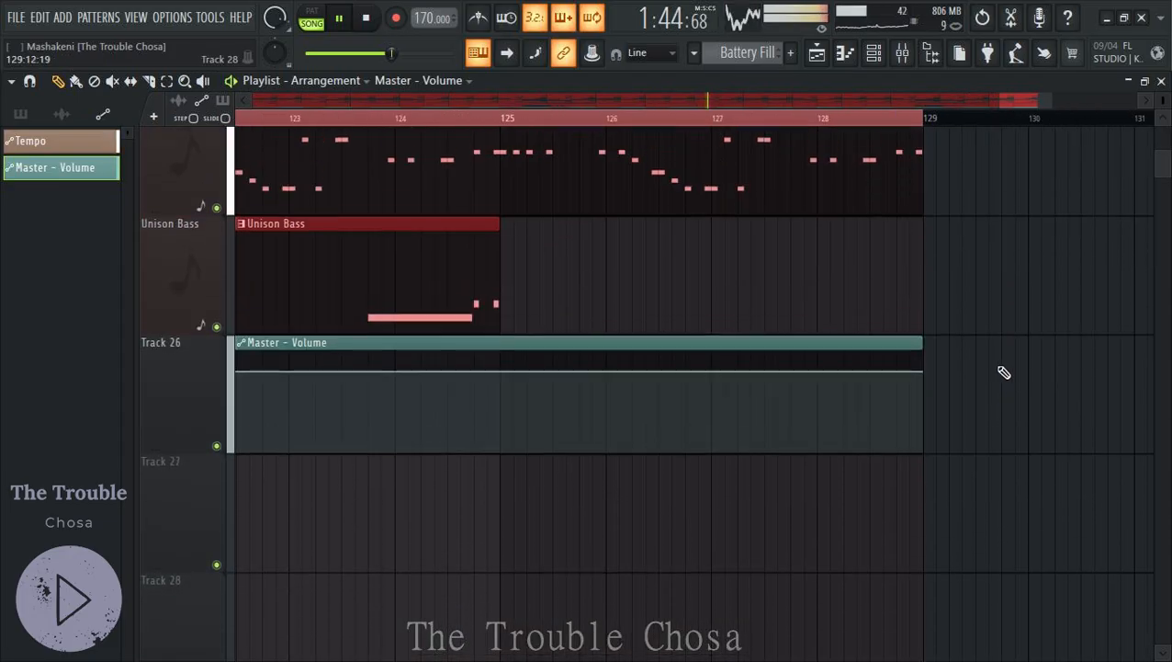
{"action": "right_click", "coordinate": [502, 372]}
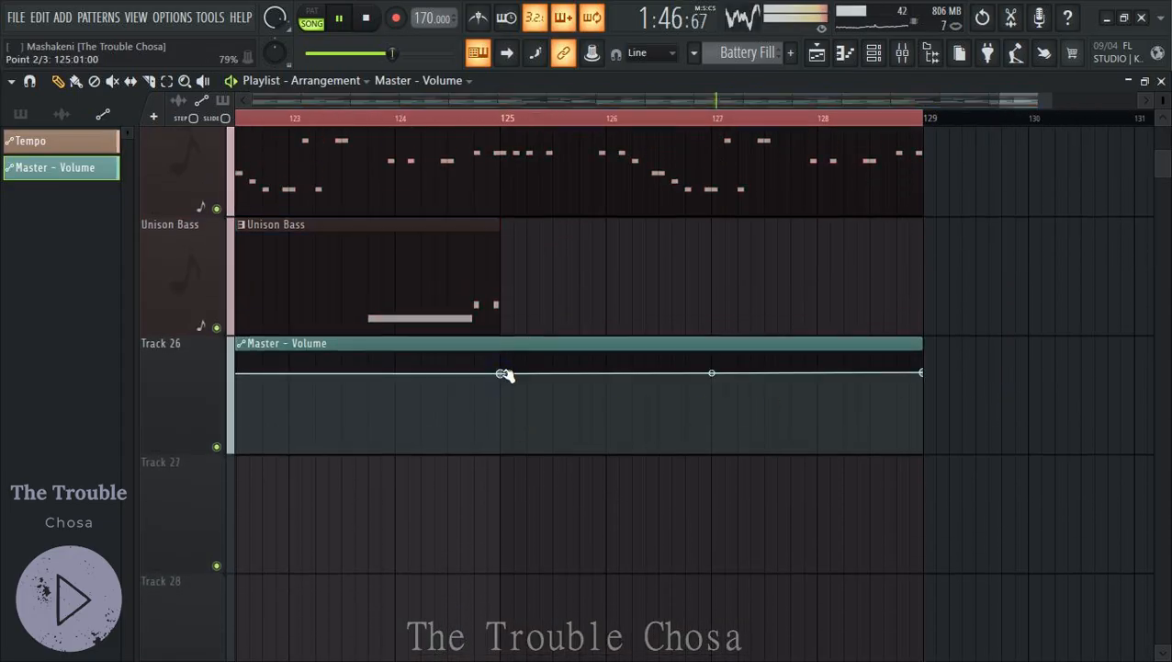
{"action": "right_click", "coordinate": [821, 382]}
{"action": "left_click_drag", "start_coordinate": [821, 381], "coordinate": [932, 462]}
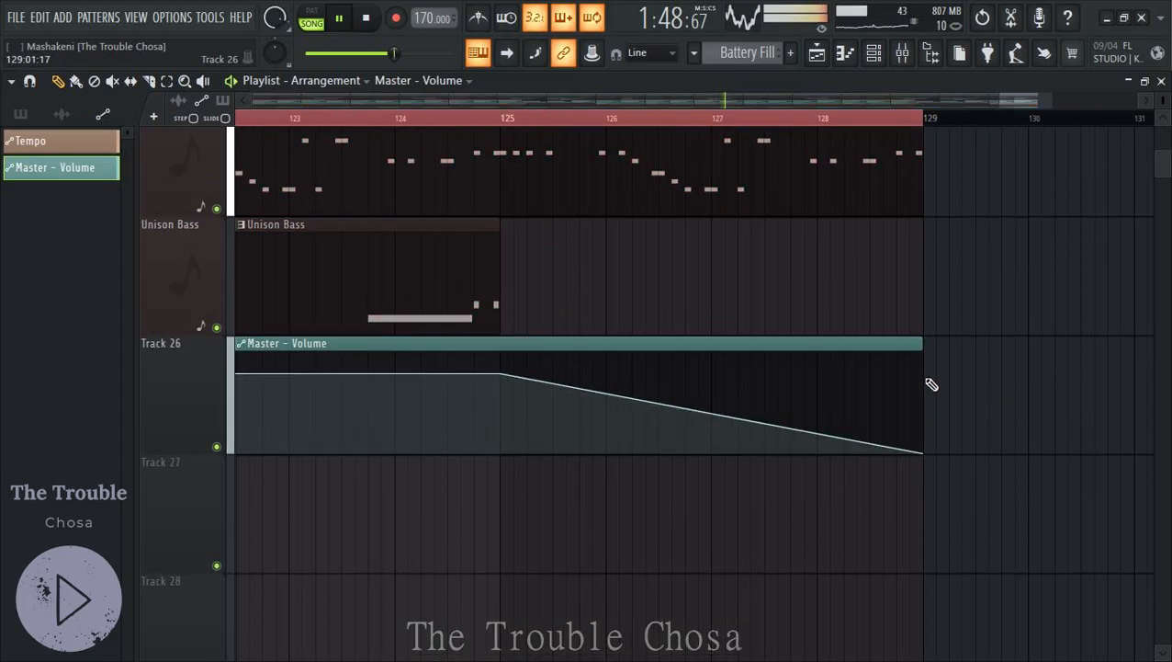
{"action": "left_click_drag", "start_coordinate": [924, 375], "coordinate": [1026, 467]}
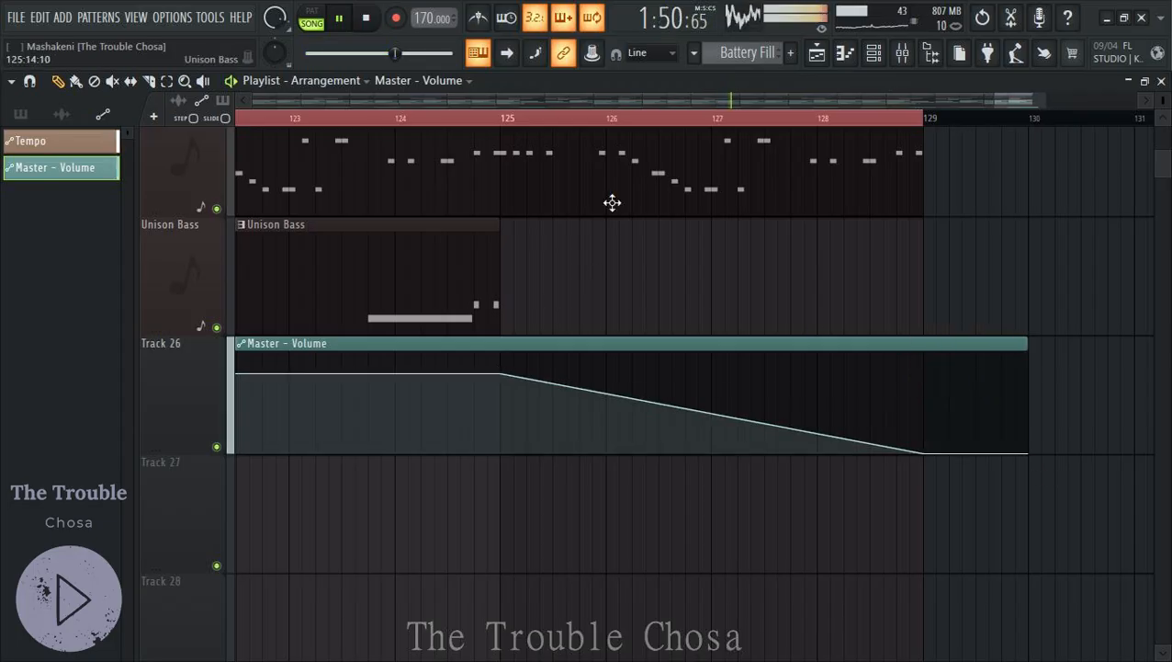
Name and colour Track 26 after its Master - Volume automation clip
{"action": "scroll", "coordinate": [656, 123], "scroll_direction": "down", "scroll_amount": 5}
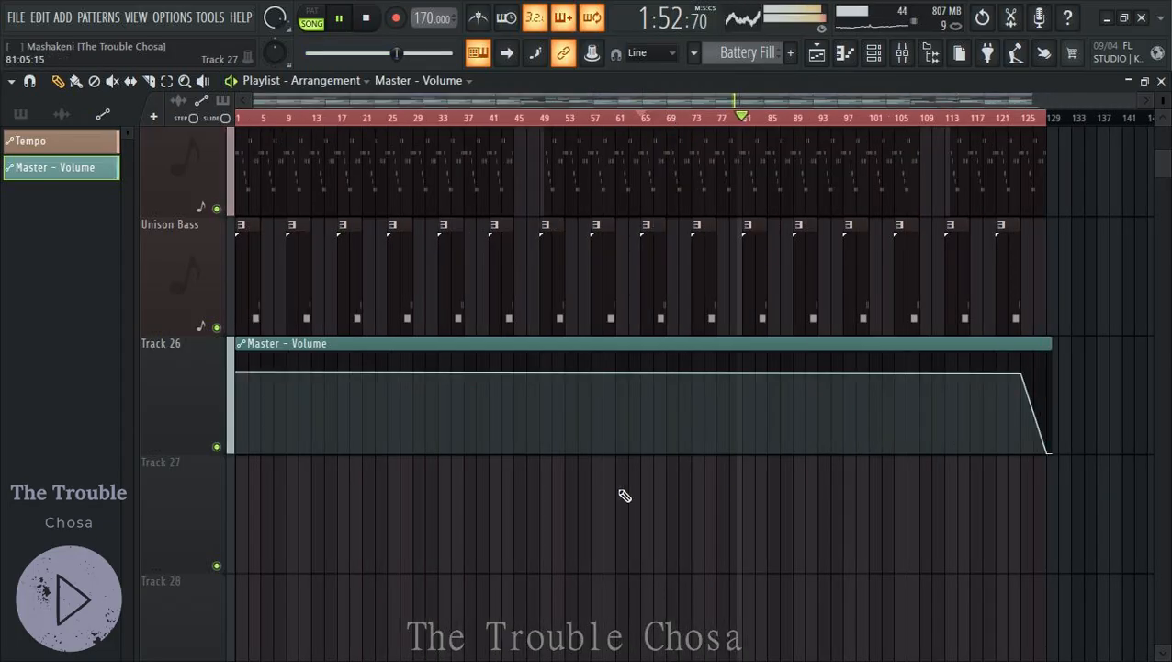
{"action": "right_click", "coordinate": [207, 393]}
{"action": "left_click", "coordinate": [252, 271]}
Reduce the height of the playlist tracks and save the project
{"action": "scroll", "coordinate": [457, 497], "scroll_direction": "up", "scroll_amount": 20}
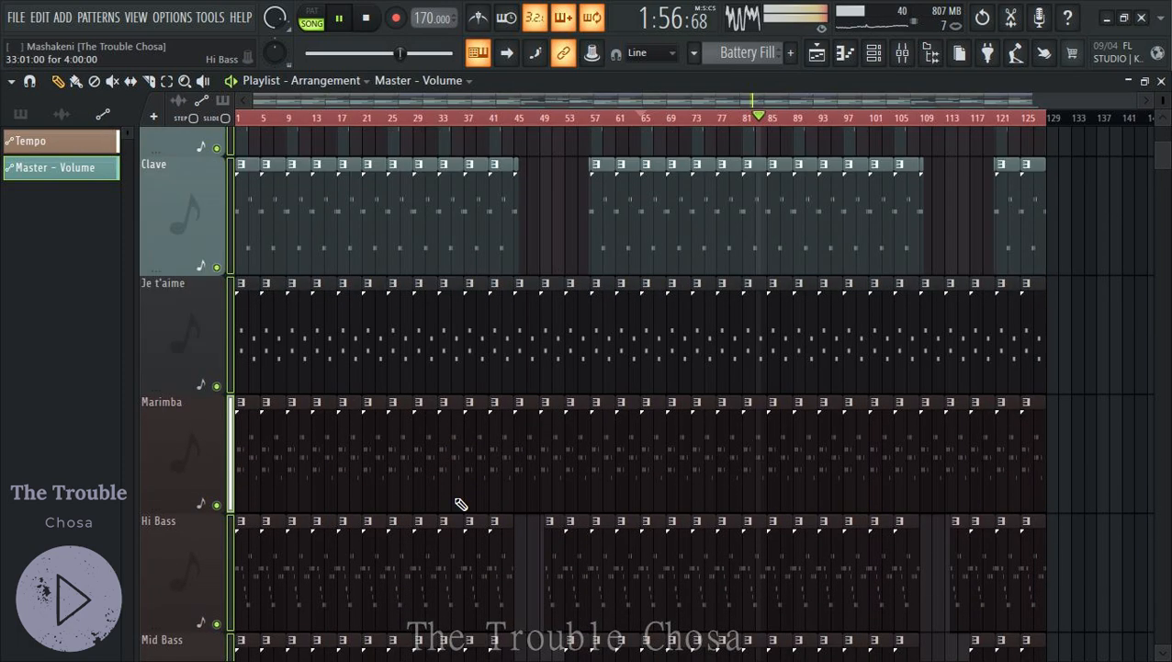
{"action": "scroll", "coordinate": [454, 490], "scroll_direction": "up", "scroll_amount": 2}
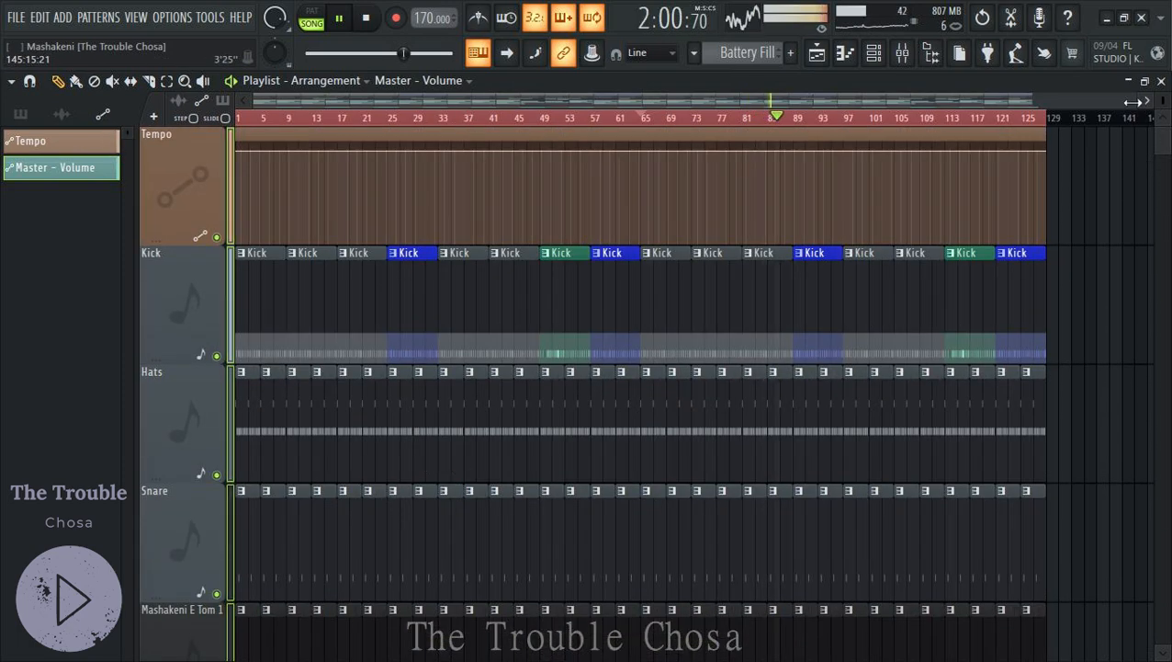
{"action": "mouse_move", "coordinate": [1162, 101]}
{"action": "left_mouse_down"}
{"action": "mouse_move", "coordinate": [1162, 143]}
{"action": "mouse_move", "coordinate": [1162, 110]}
{"action": "left_mouse_up"}
{"action": "scroll", "coordinate": [1098, 227], "scroll_direction": "down", "scroll_amount": 10}
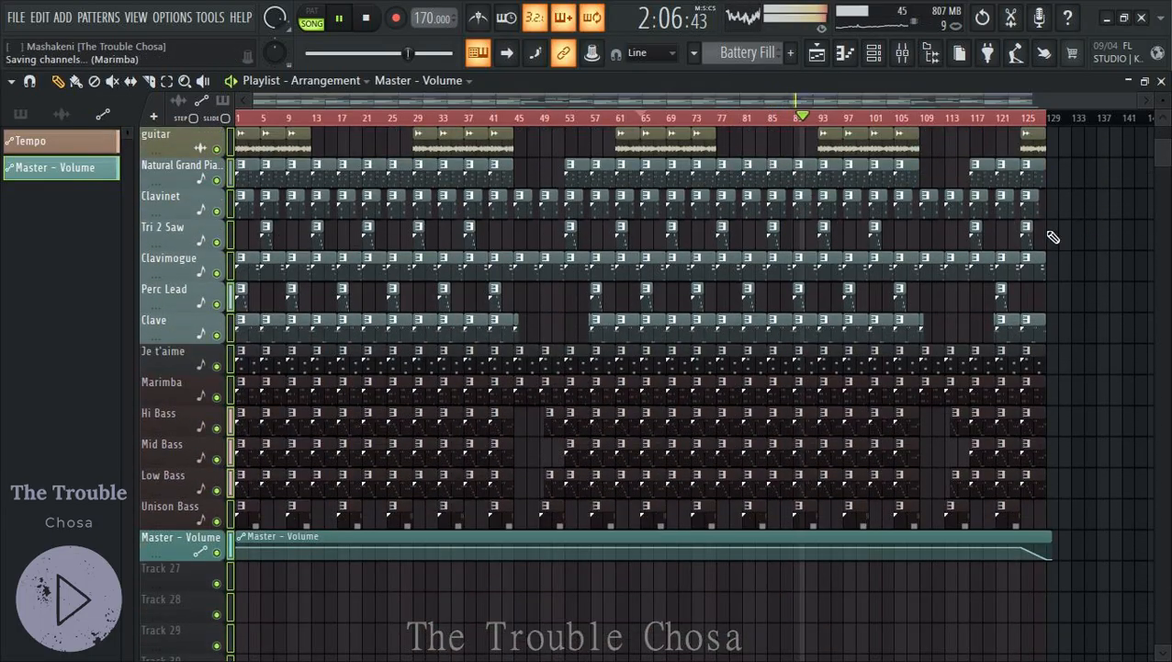
Clear the time selection and restart playback from bar 1
{"action": "scroll", "coordinate": [284, 114], "scroll_direction": "up", "scroll_amount": 3}
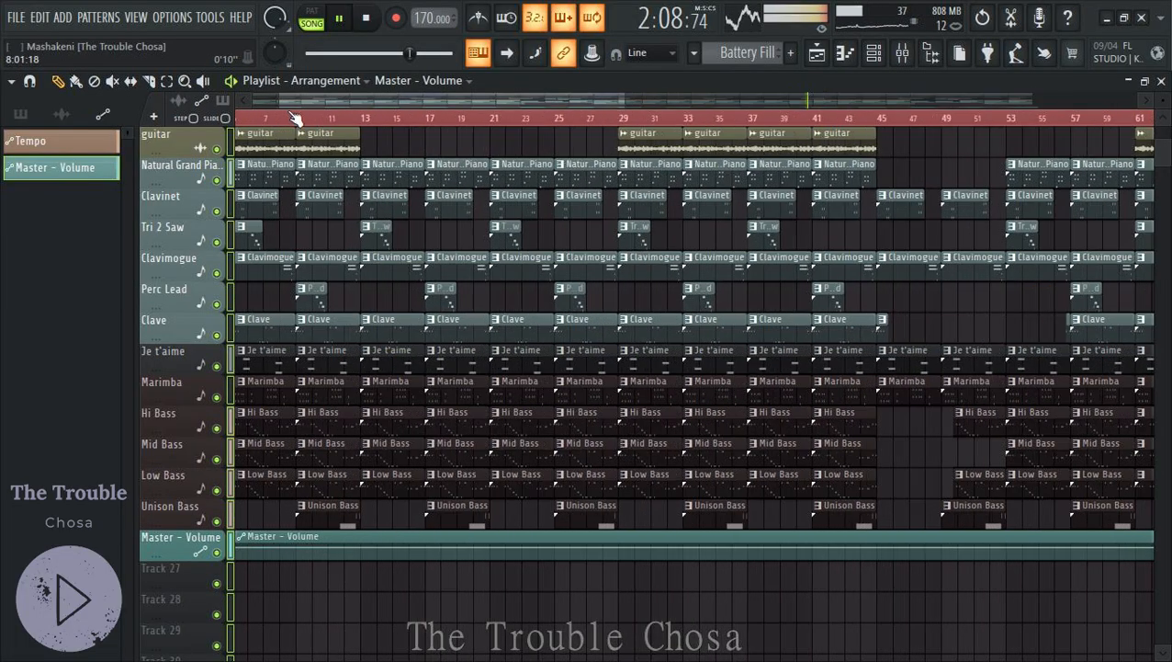
{"action": "left_click_drag", "start_coordinate": [246, 121], "coordinate": [17, 288]}
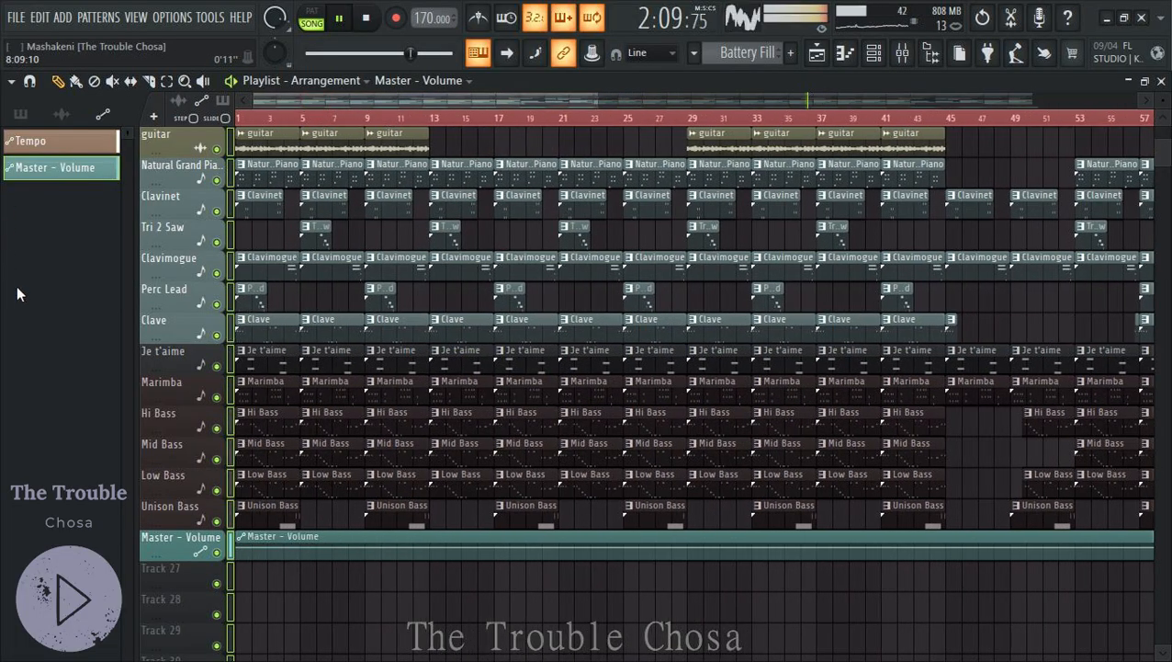
{"action": "left_click", "coordinate": [242, 119]}
{"action": "scroll", "coordinate": [243, 120], "scroll_direction": "up", "scroll_amount": 2}
{"action": "scroll", "coordinate": [338, 369], "scroll_direction": "up", "scroll_amount": 1}
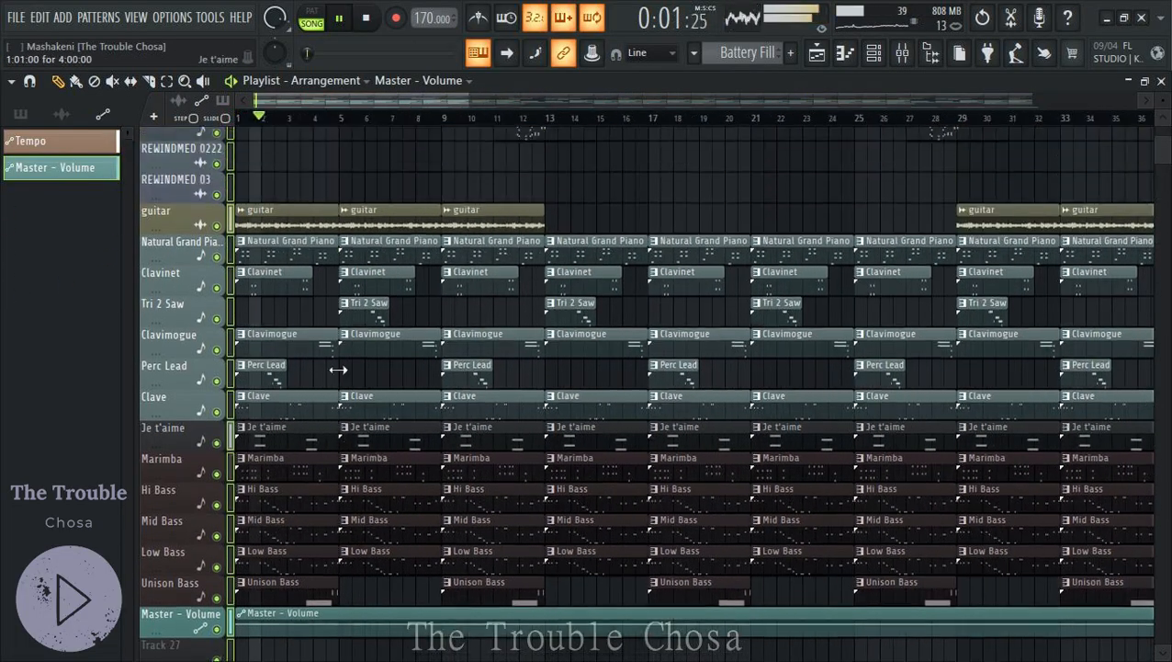
Stop playback and delete the guitar clips at bars 1, 5 and 9
{"action": "scroll", "coordinate": [508, 361], "scroll_direction": "up", "scroll_amount": 6}
{"action": "key", "text": "space"}
{"action": "right_click", "coordinate": [515, 360]}
{"action": "right_click", "coordinate": [391, 360]}
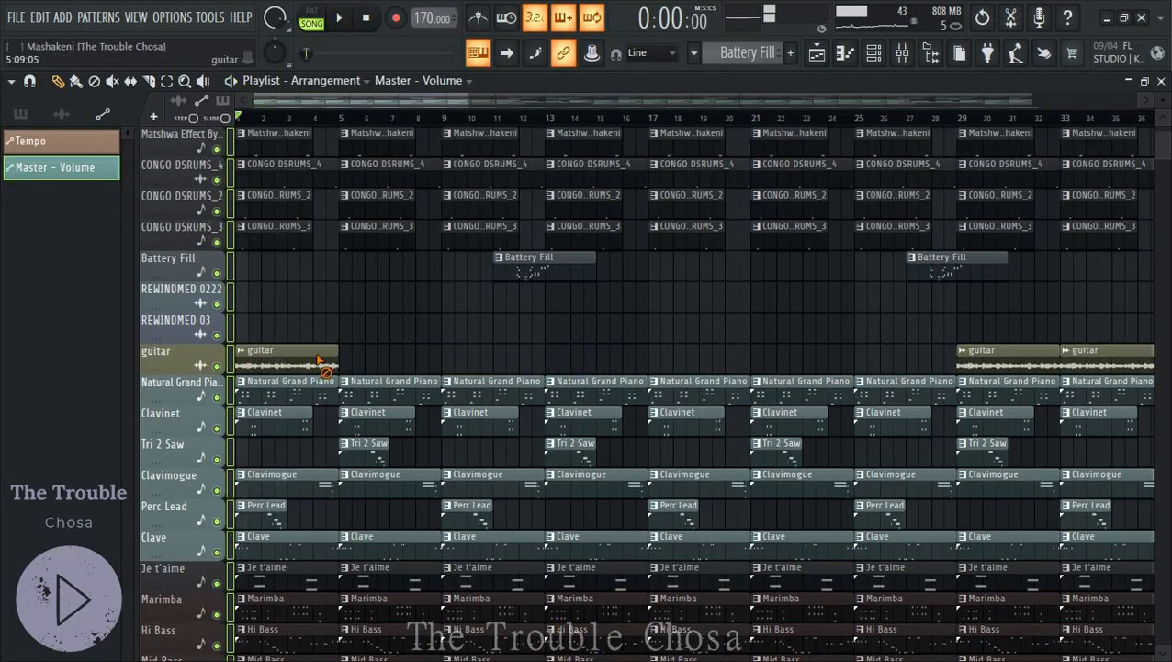
{"action": "right_click", "coordinate": [320, 361]}
Replay the intro and delete the Hi Bass, Mid Bass and Low Bass clips from bars 1 to 4
{"action": "key", "text": "space"}
{"action": "scroll", "coordinate": [348, 321], "scroll_direction": "up", "scroll_amount": 5}
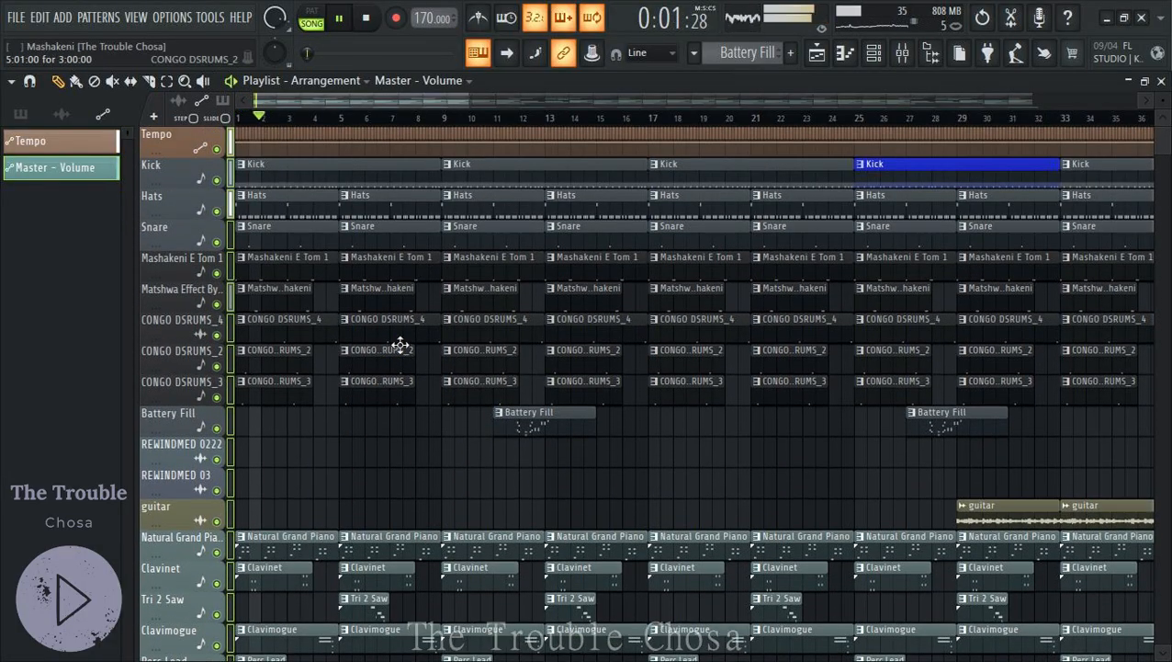
{"action": "scroll", "coordinate": [405, 340], "scroll_direction": "down", "scroll_amount": 8}
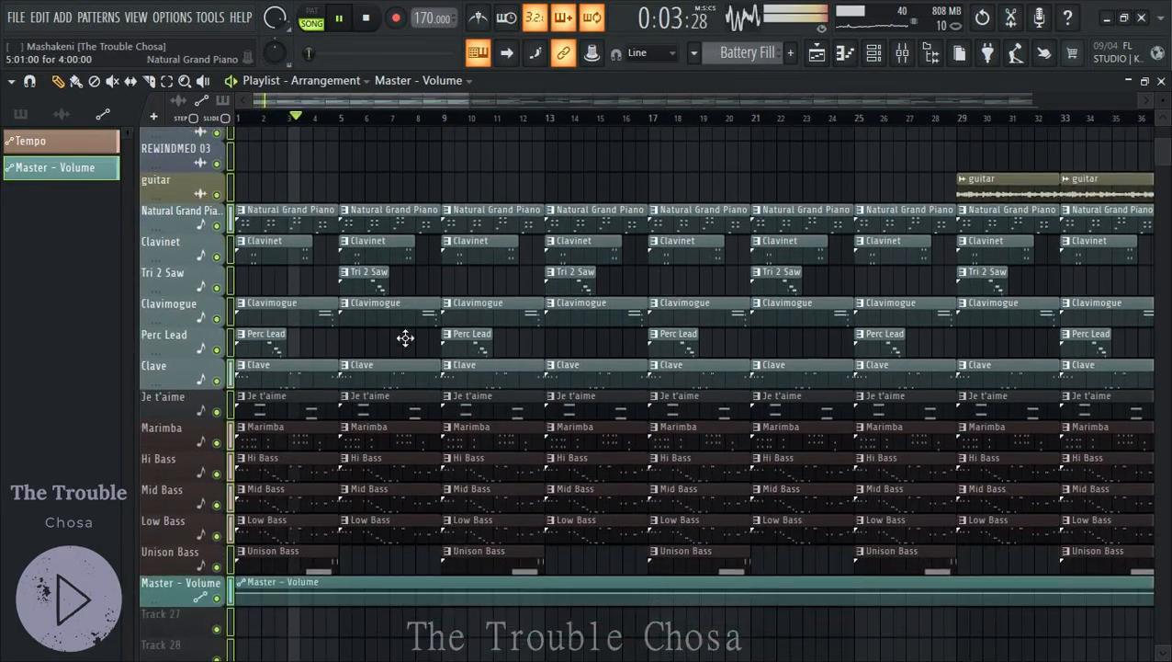
{"action": "scroll", "coordinate": [405, 339], "scroll_direction": "down", "scroll_amount": 1}
{"action": "key", "text": "space"}
{"action": "right_click", "coordinate": [291, 519]}
{"action": "right_click", "coordinate": [299, 483]}
{"action": "right_click", "coordinate": [294, 452]}
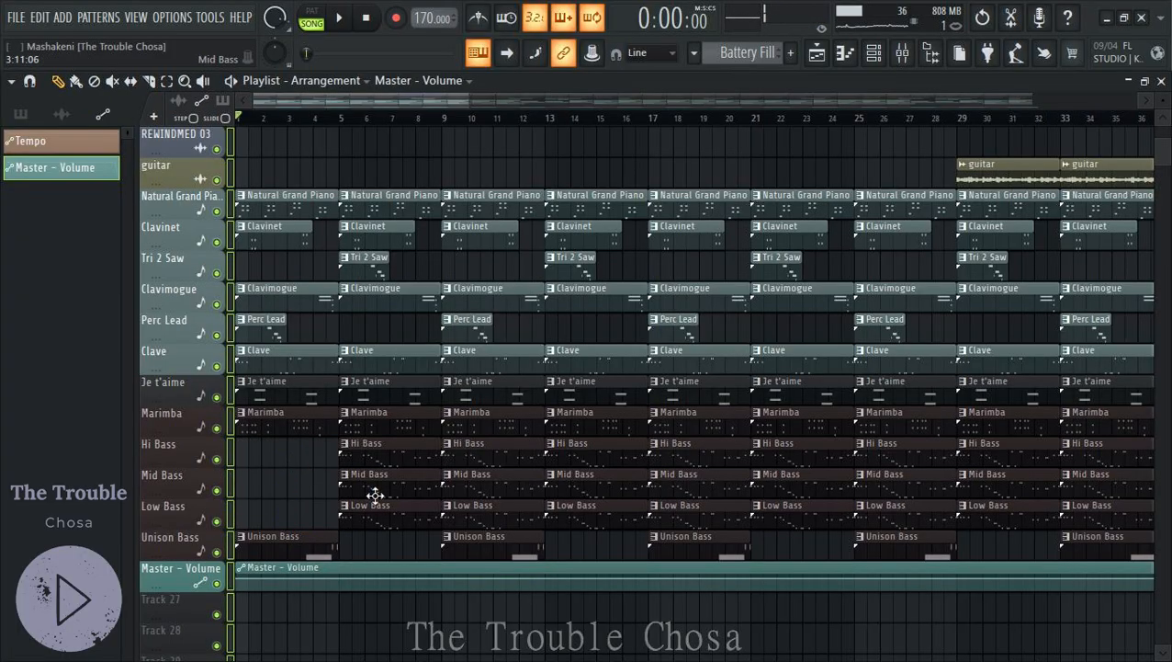
Replay the intro and place a copy of the Battery Fill pattern at bar 7
{"action": "key", "text": "space"}
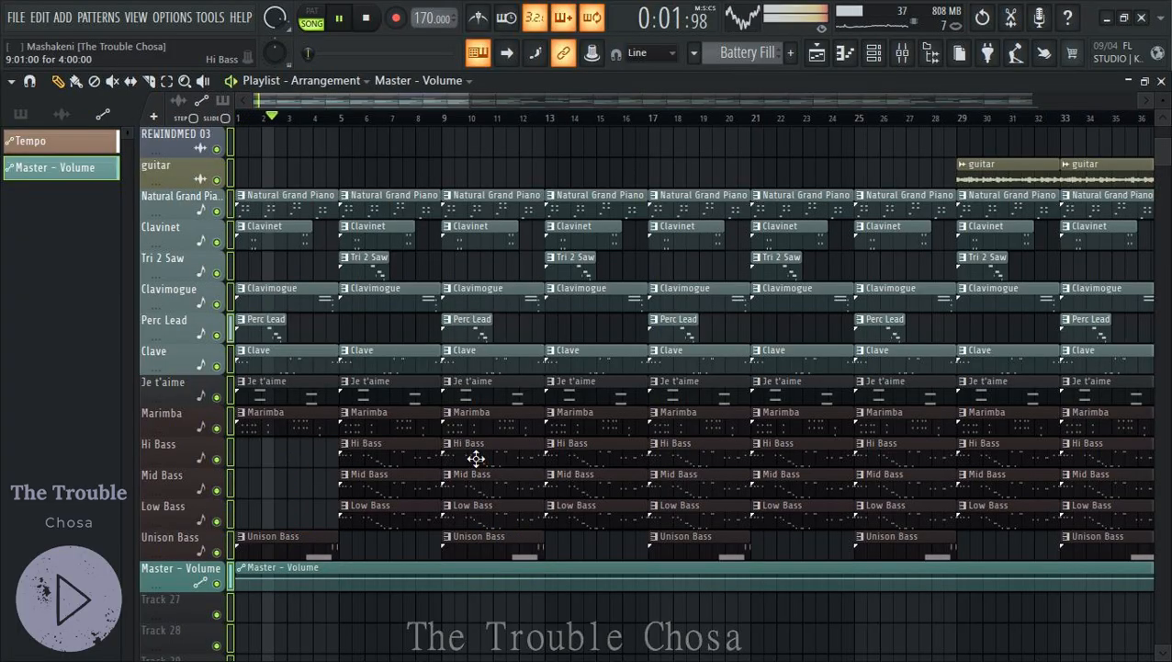
{"action": "scroll", "coordinate": [432, 437], "scroll_direction": "up", "scroll_amount": 5}
{"action": "scroll", "coordinate": [433, 418], "scroll_direction": "down", "scroll_amount": 3}
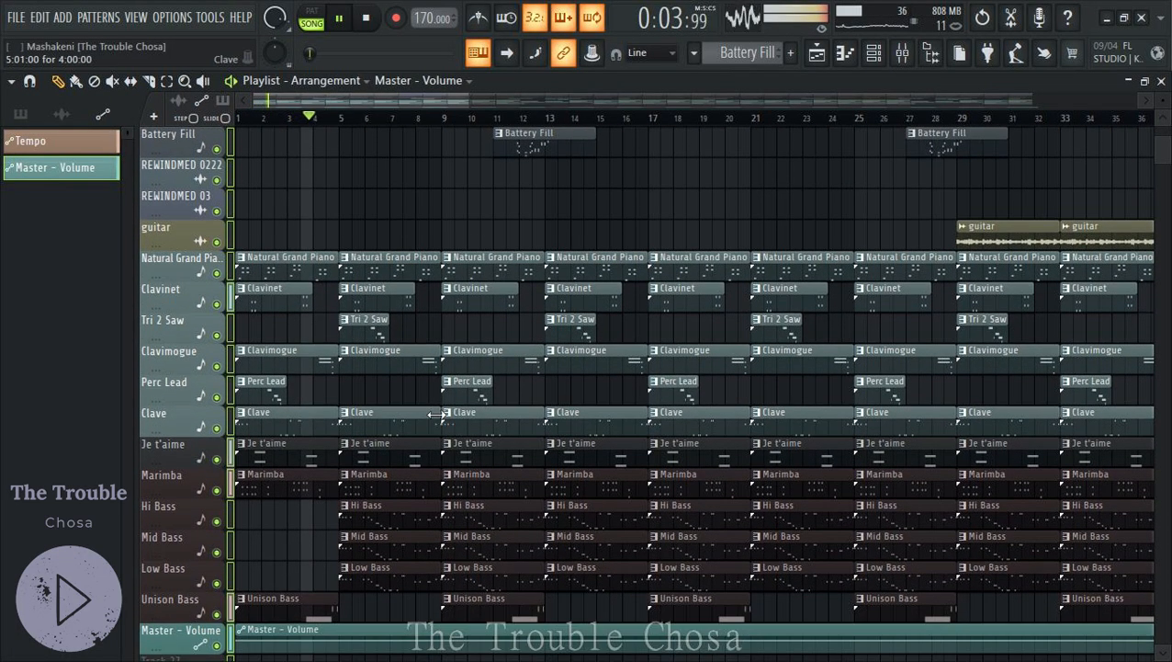
{"action": "key", "text": "space"}
{"action": "scroll", "coordinate": [515, 312], "scroll_direction": "up", "scroll_amount": 3}
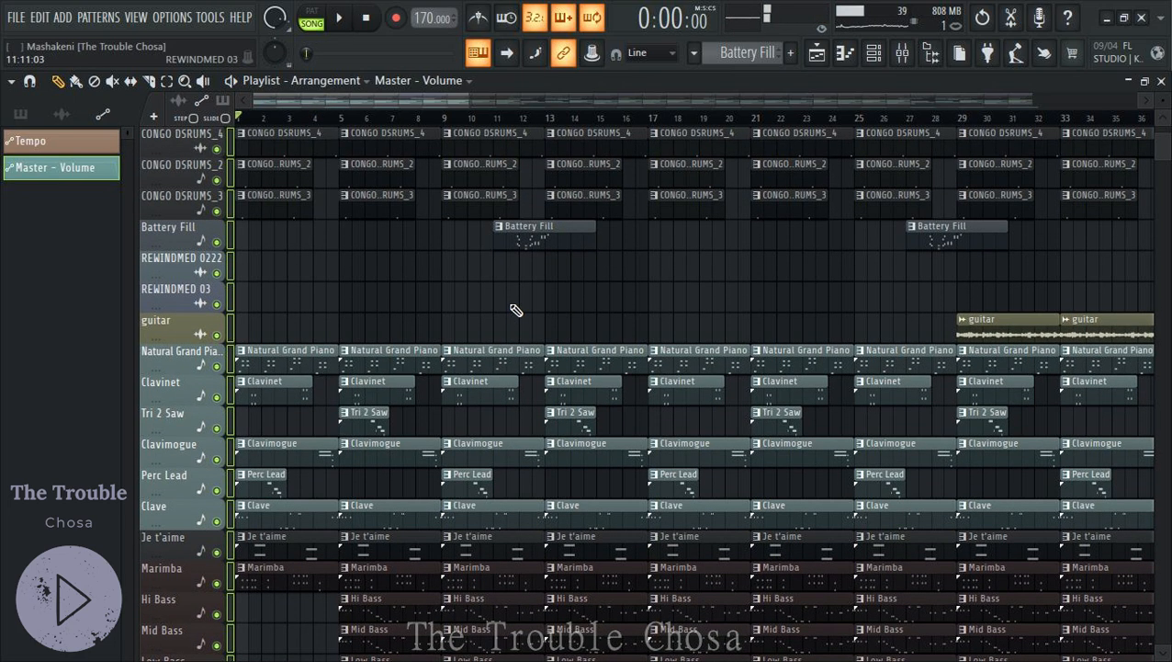
{"action": "left_click", "coordinate": [516, 235]}
{"action": "left_click", "coordinate": [392, 237]}
Delete the Mid Bass clip at bar 5 and trim the first Low Bass clip to start at bar 6
{"action": "key", "text": "space"}
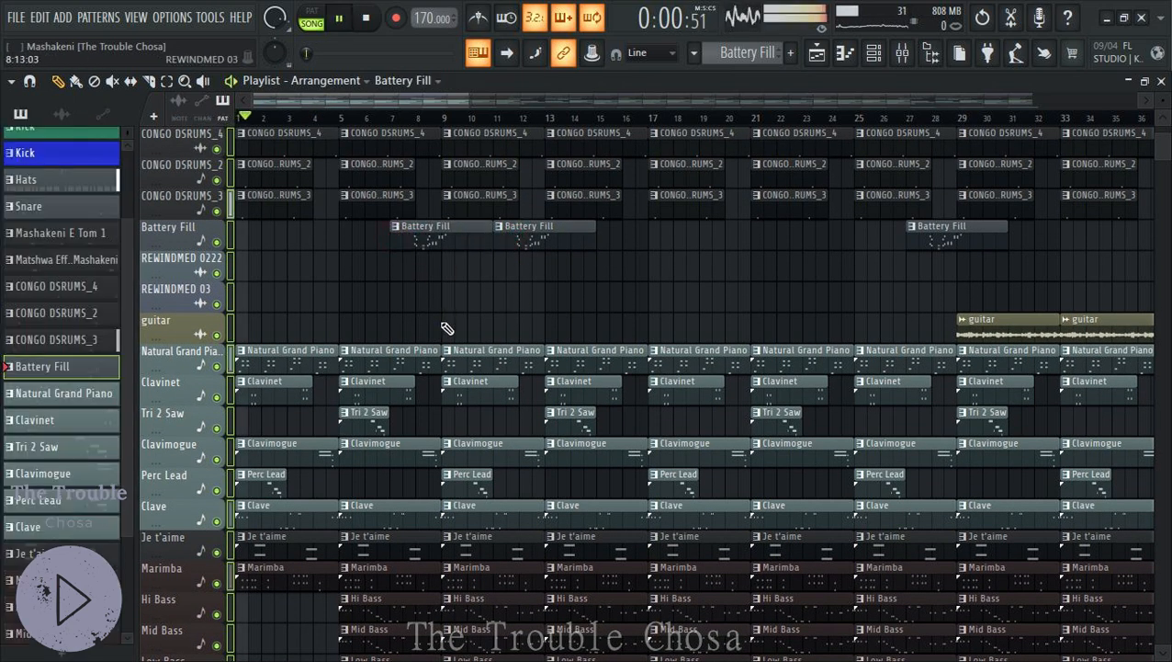
{"action": "scroll", "coordinate": [447, 328], "scroll_direction": "down", "scroll_amount": 4}
{"action": "right_click", "coordinate": [382, 525]}
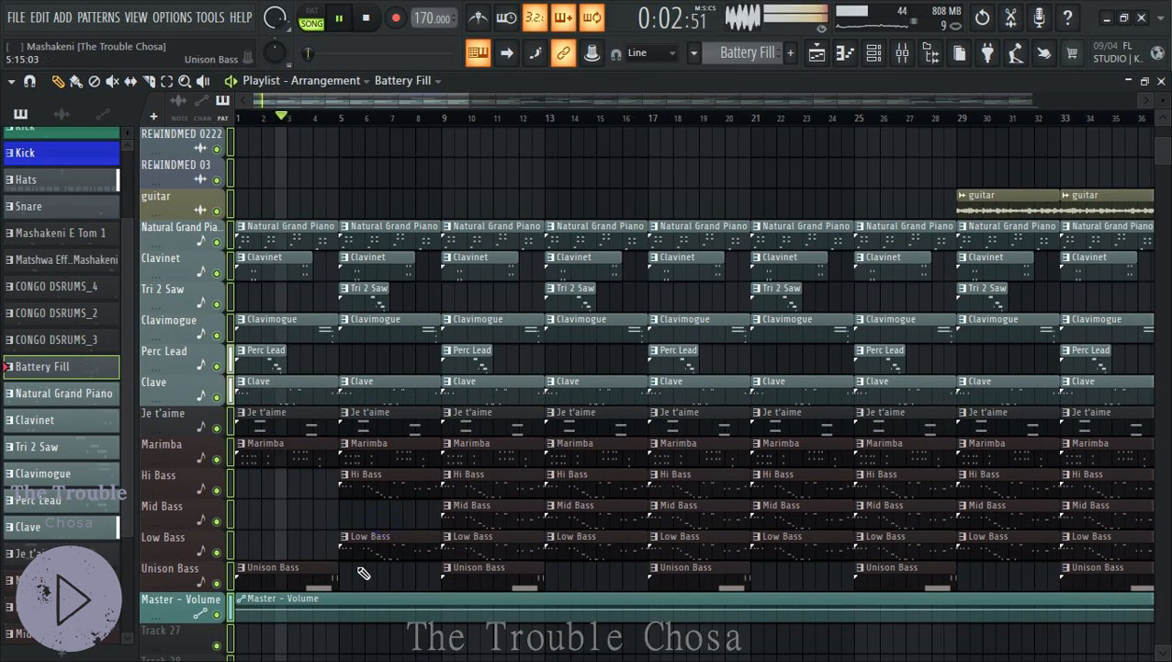
{"action": "left_click_drag", "start_coordinate": [341, 553], "coordinate": [368, 553]}
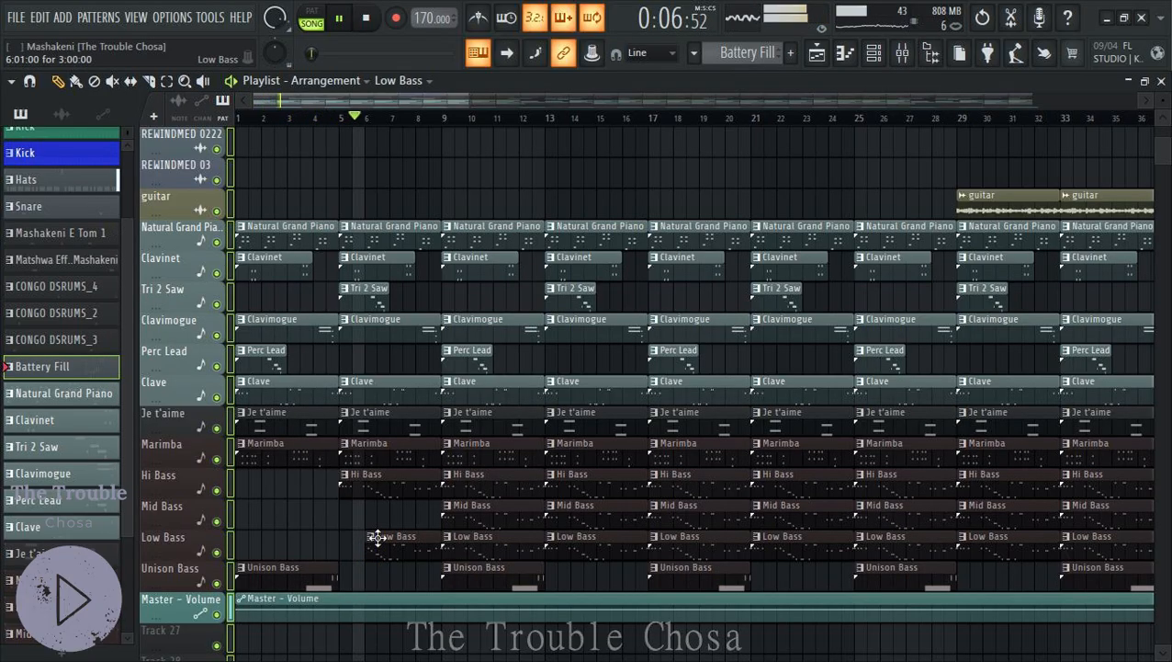
Remove the Tri 2 Saw clips at bars 5 and 13 and the Perc Lead clips at bars 1 and 9, restarting playback
{"action": "scroll", "coordinate": [382, 541], "scroll_direction": "down", "scroll_amount": 2}
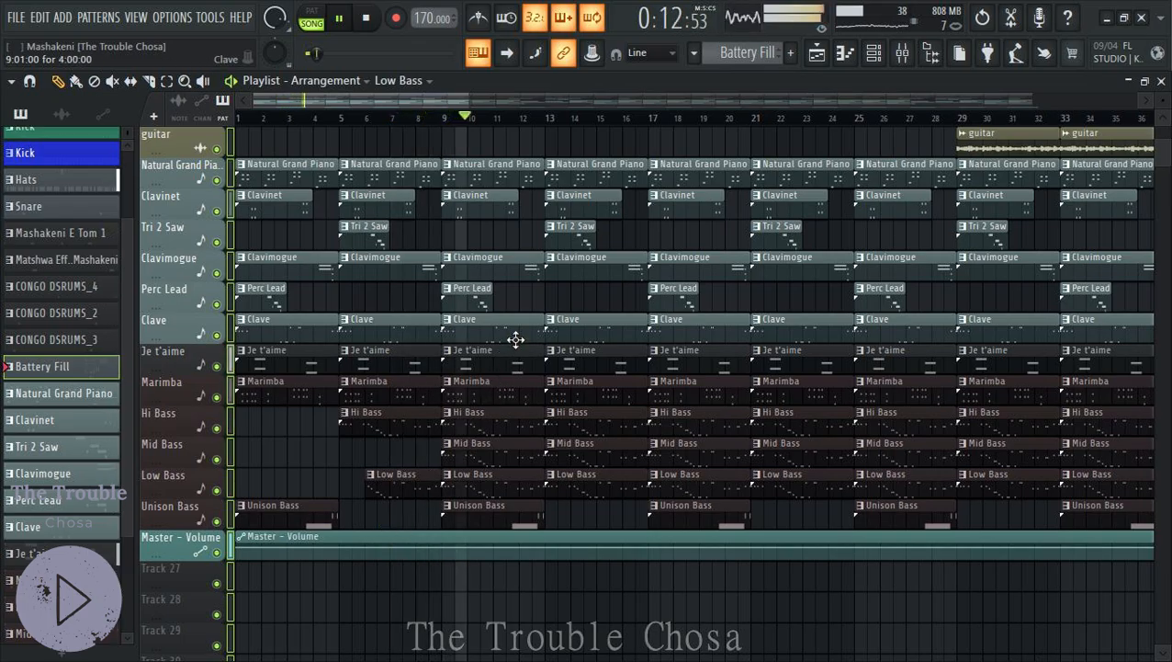
{"action": "key", "text": "space"}
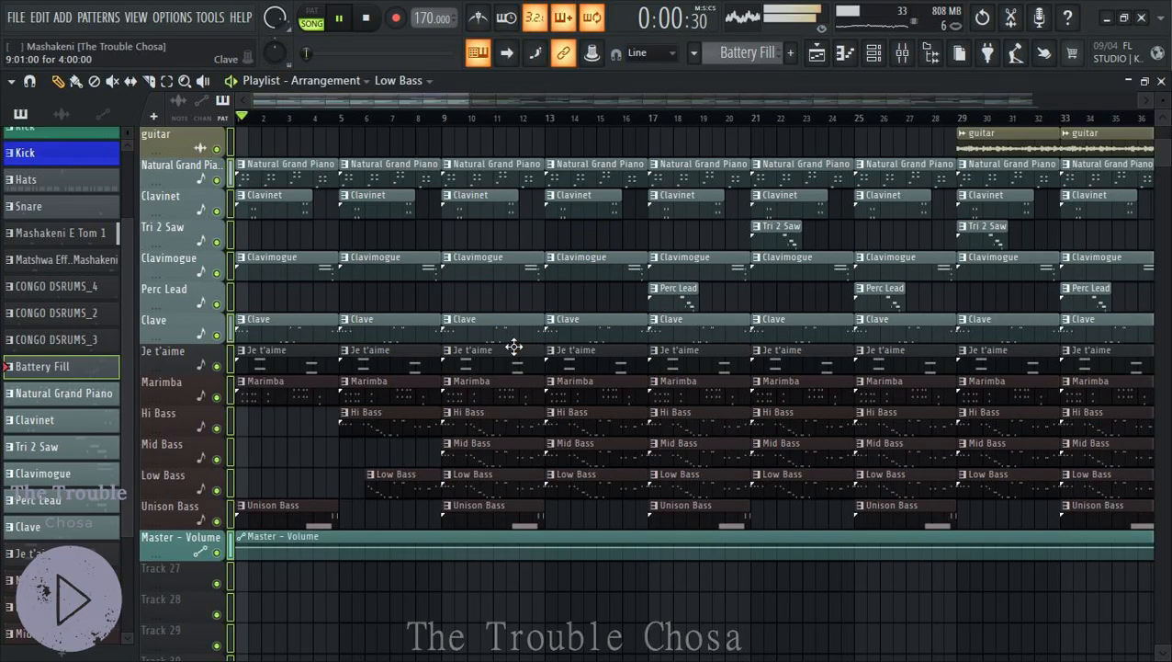
Save the project while the intro plays and review the tracks from the drums to the basses
{"action": "scroll", "coordinate": [513, 346], "scroll_direction": "up", "scroll_amount": 5}
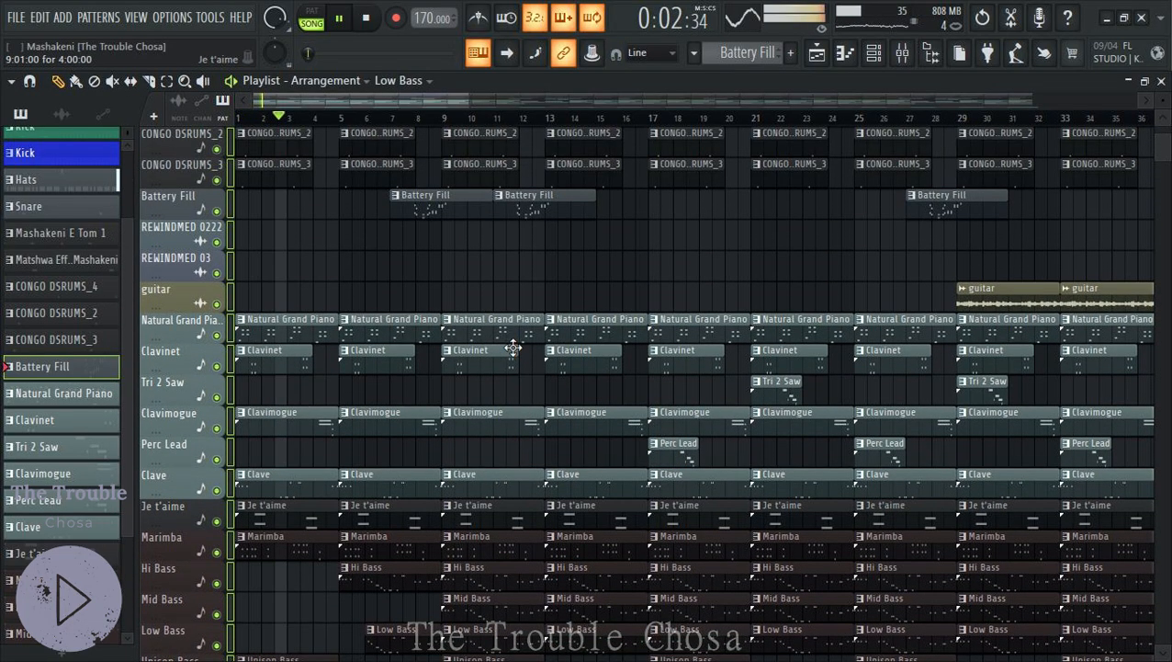
{"action": "scroll", "coordinate": [442, 333], "scroll_direction": "up", "scroll_amount": 6}
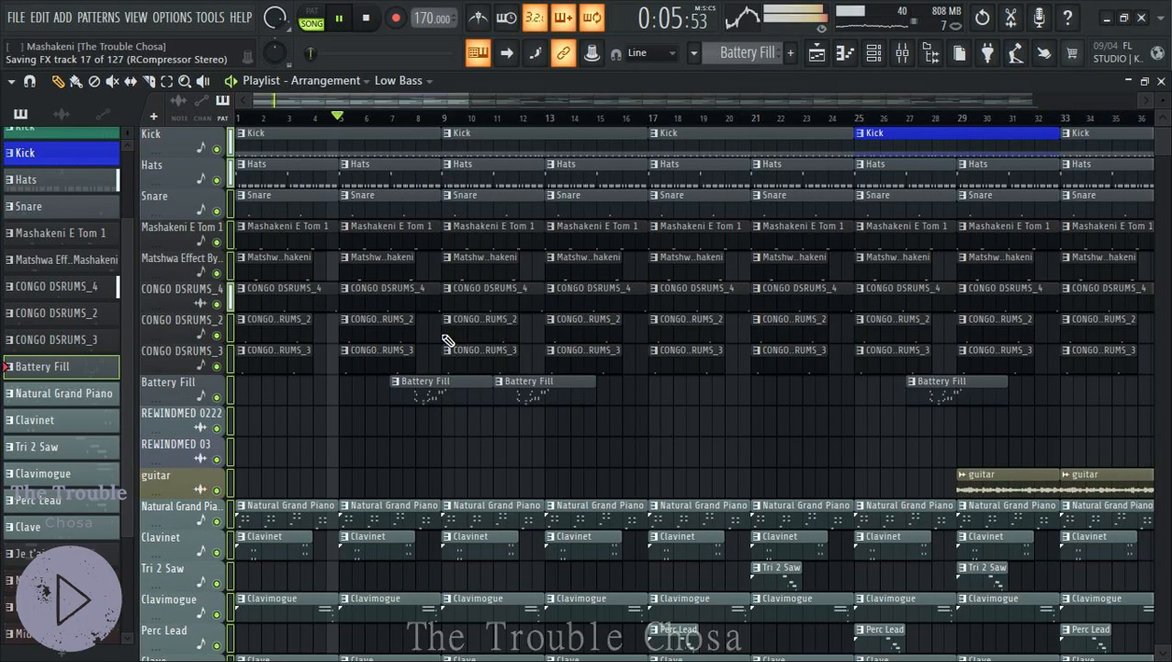
{"action": "scroll", "coordinate": [448, 338], "scroll_direction": "down", "scroll_amount": 10}
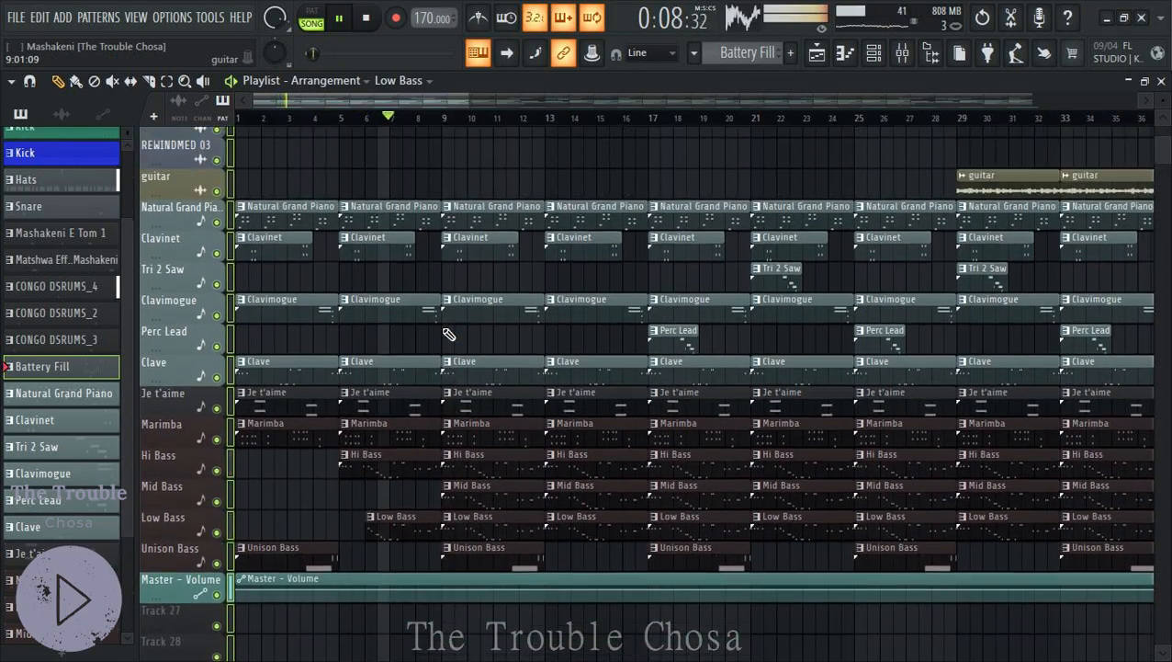
{"action": "scroll", "coordinate": [447, 333], "scroll_direction": "up", "scroll_amount": 3}
{"action": "scroll", "coordinate": [448, 333], "scroll_direction": "down", "scroll_amount": 1}
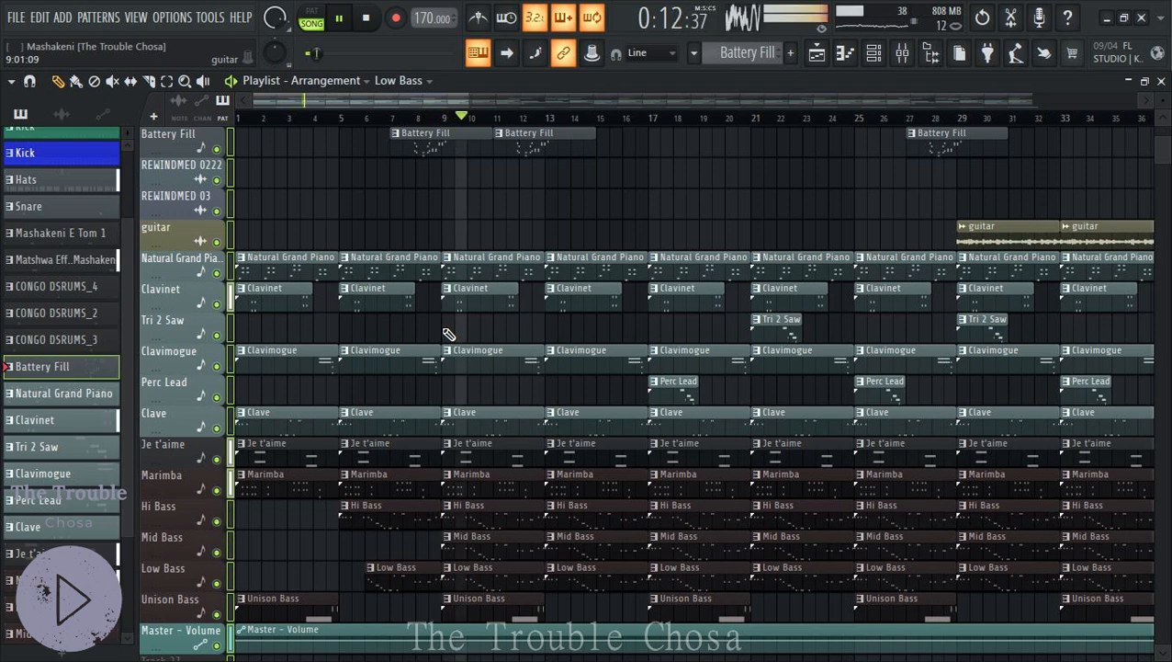
{"action": "scroll", "coordinate": [448, 333], "scroll_direction": "up", "scroll_amount": 3}
{"action": "scroll", "coordinate": [447, 333], "scroll_direction": "down", "scroll_amount": 6}
Clear the kick, hats, snare, tom, effect and congo clips from bars 1 to 4 so the drums enter at bar 5
{"action": "key", "text": "space"}
{"action": "scroll", "coordinate": [448, 334], "scroll_direction": "up", "scroll_amount": 3}
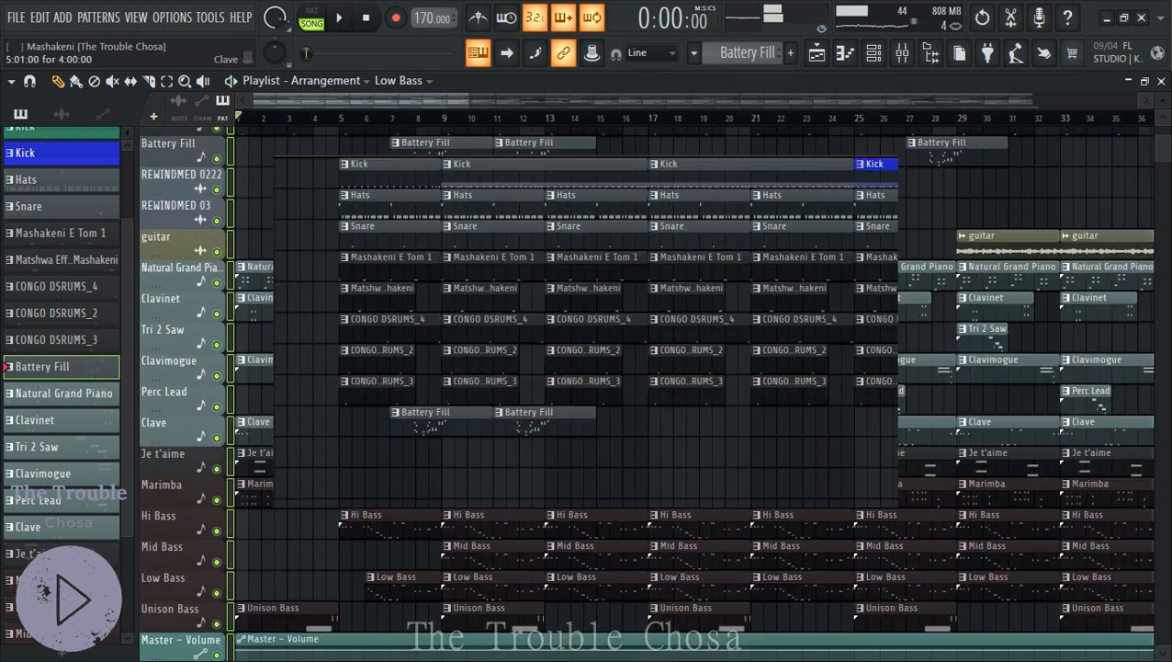
{"action": "key", "text": "space"}
{"action": "scroll", "coordinate": [250, 123], "scroll_direction": "up", "scroll_amount": 4}
{"action": "scroll", "coordinate": [258, 372], "scroll_direction": "down", "scroll_amount": 4}
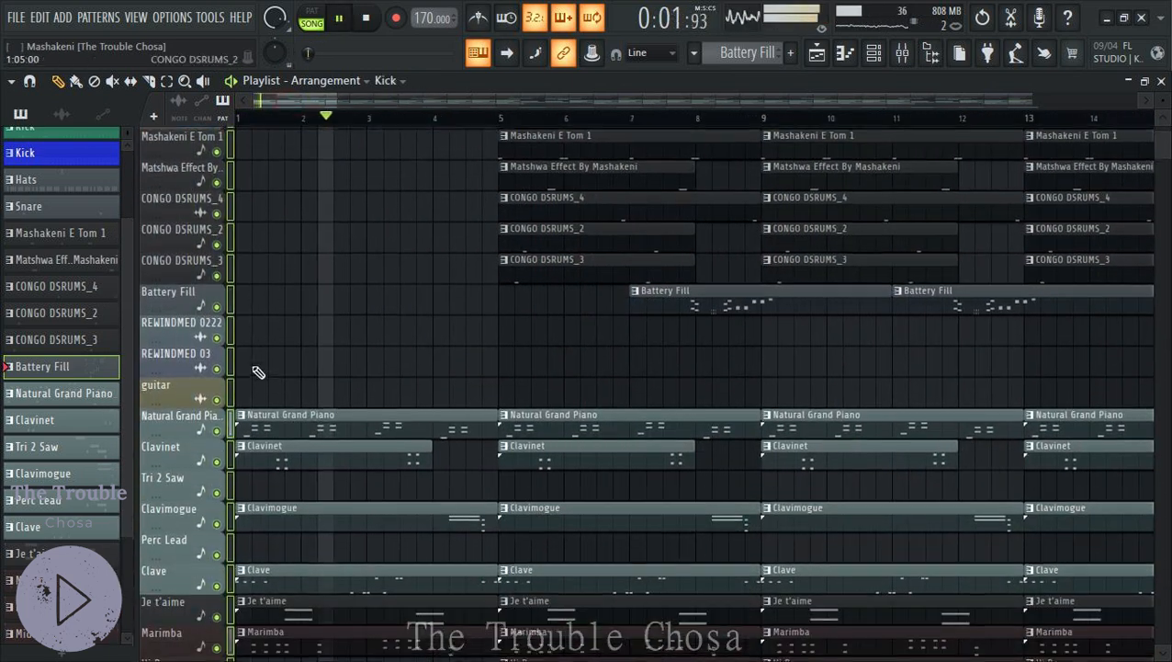
Delete the Natural Grand Piano clip from bars 1 to 4 and replay the intro
{"action": "key", "text": "space"}
{"action": "key", "text": "space"}
{"action": "scroll", "coordinate": [426, 401], "scroll_direction": "down", "scroll_amount": 4}
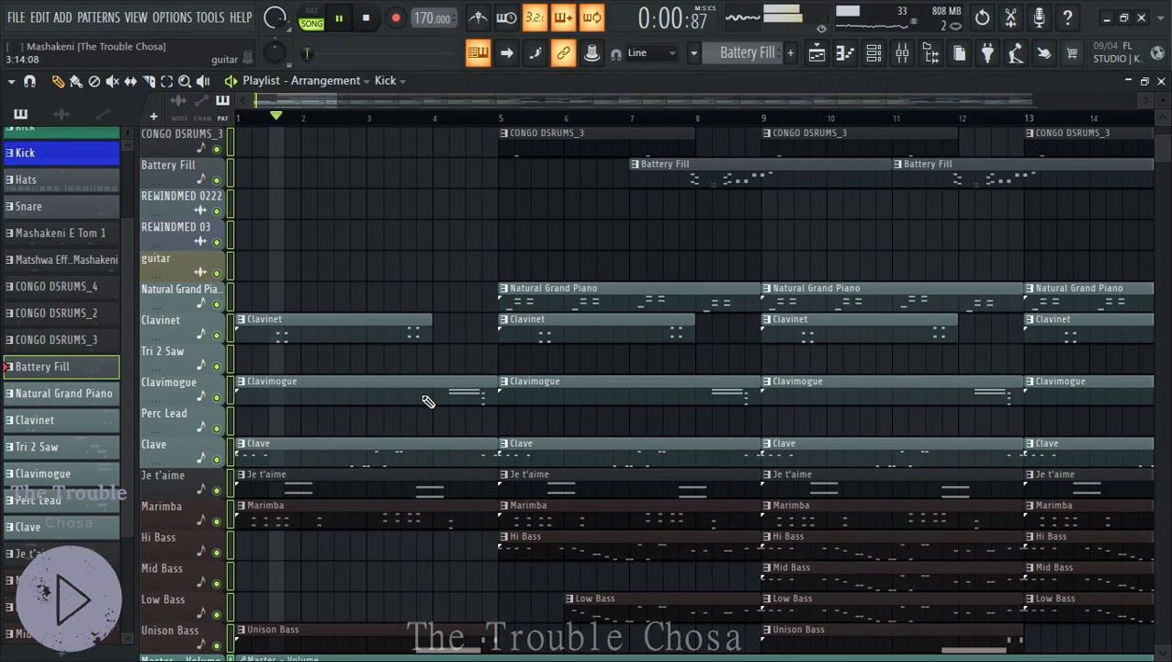
{"action": "scroll", "coordinate": [423, 396], "scroll_direction": "down", "scroll_amount": 2}
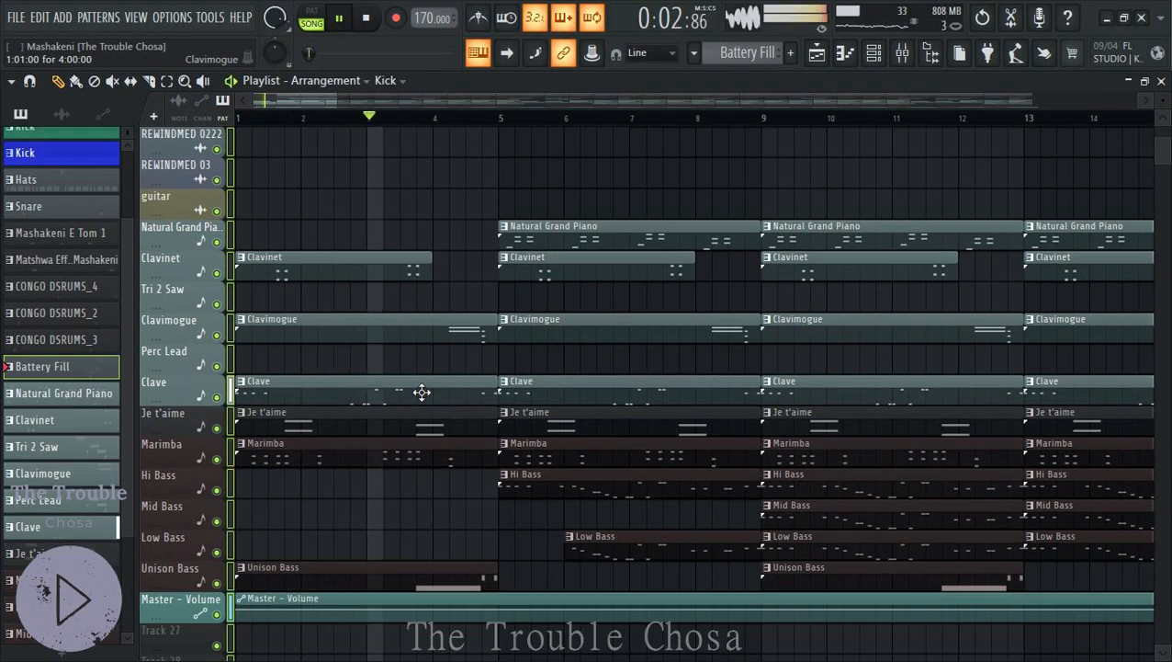
Stop playback and insert one empty track above the Battery Fill track, restarting the intro
{"action": "scroll", "coordinate": [422, 392], "scroll_direction": "up", "scroll_amount": 5}
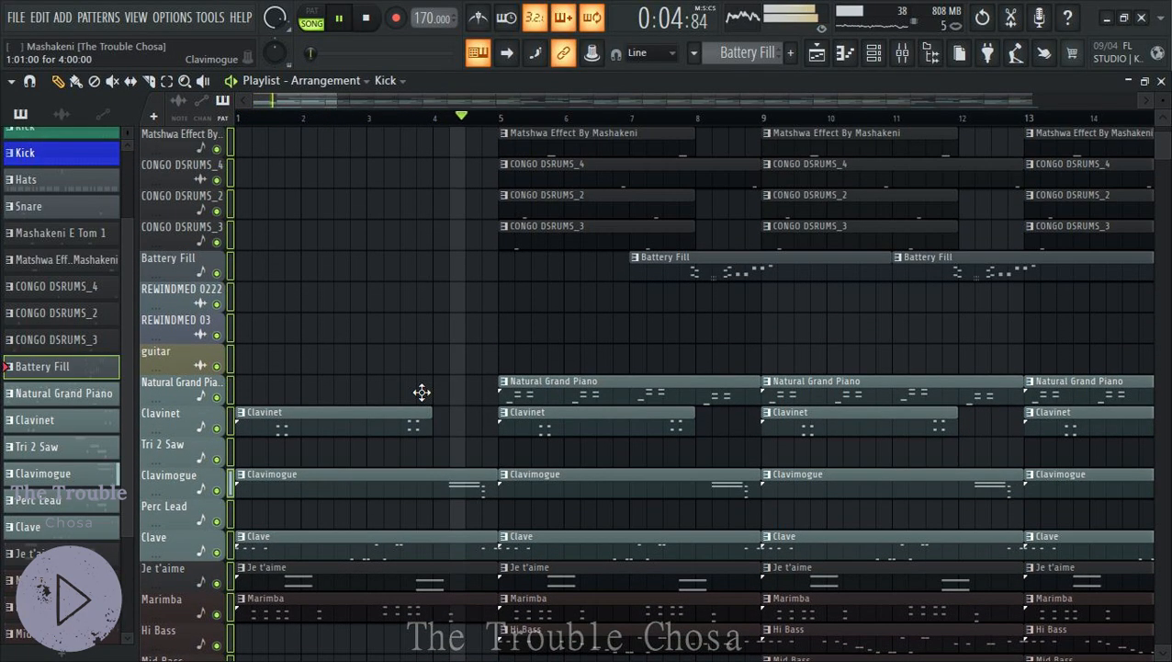
{"action": "key", "text": "space"}
{"action": "right_click", "coordinate": [160, 292]}
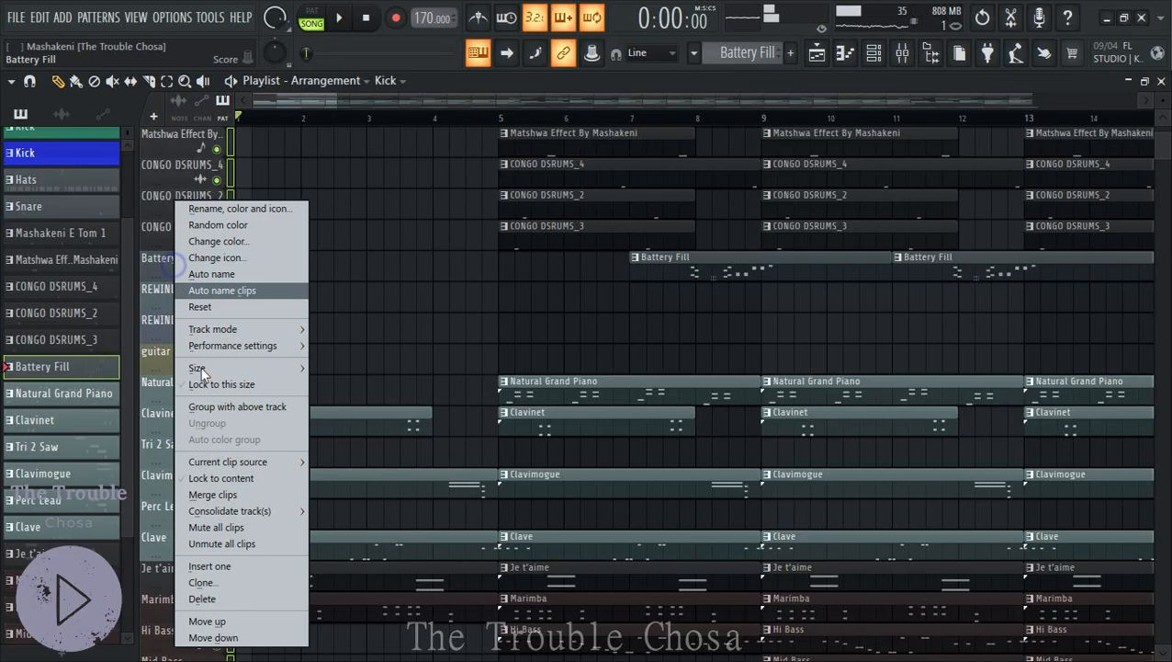
{"action": "left_click", "coordinate": [221, 567]}
{"action": "key", "text": "space"}
Stop playback, show the browser and audition the QLDF_Bonus_Dropper samples in the Bonus Content FX Droppers folder
{"action": "left_click", "coordinate": [931, 52]}
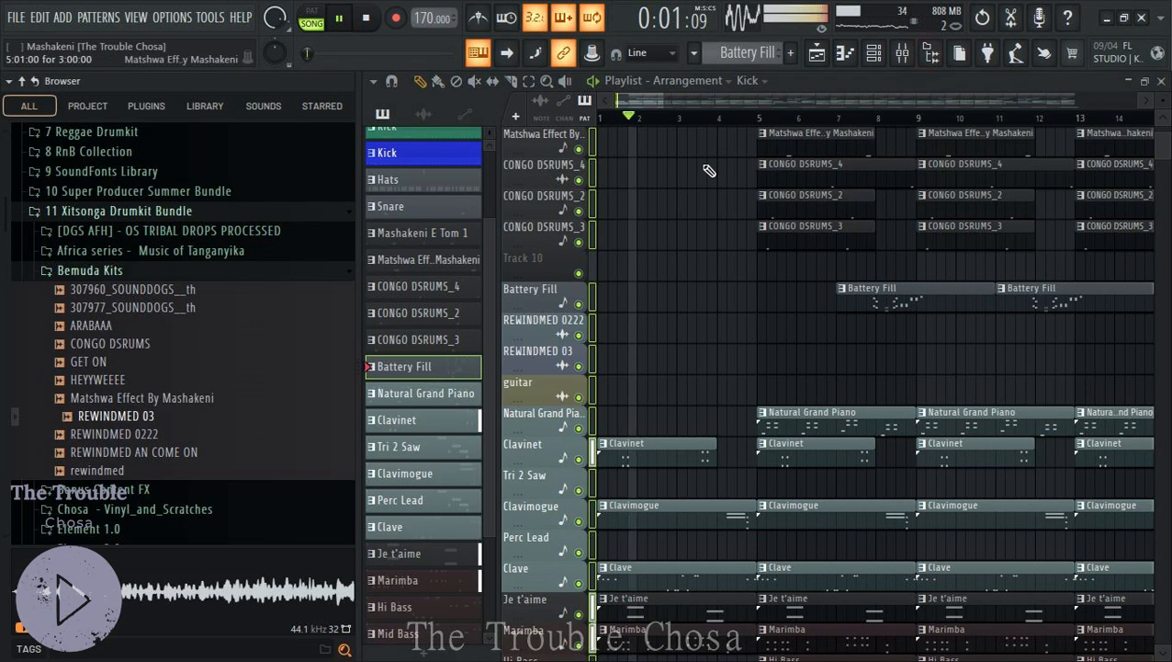
{"action": "key", "text": "space"}
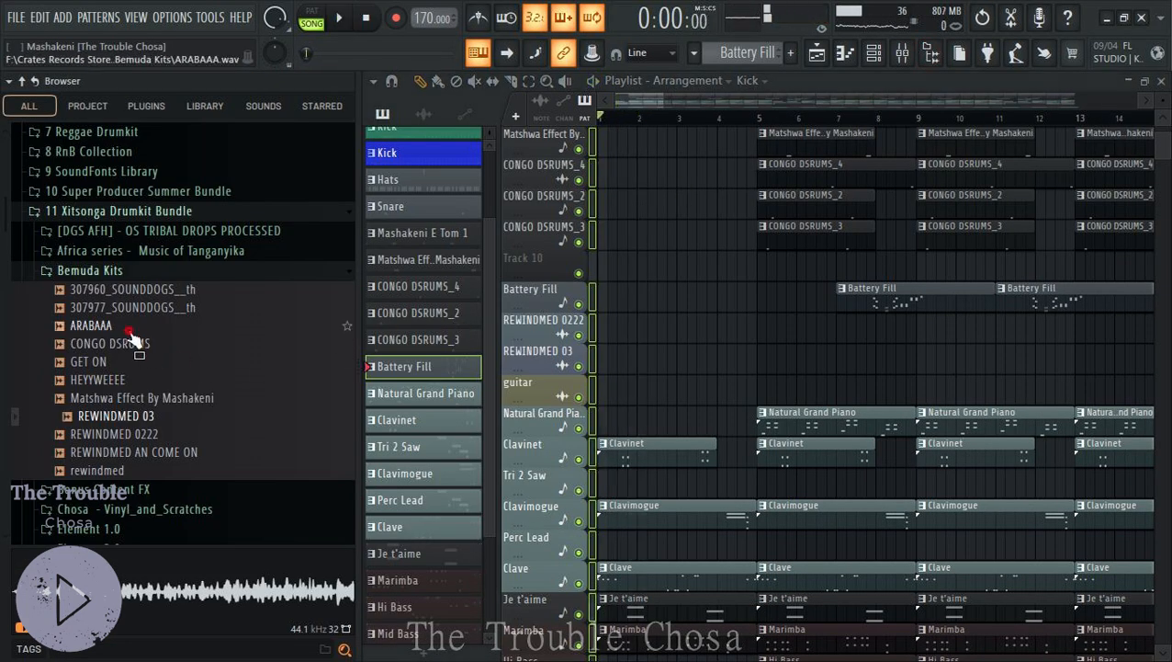
{"action": "left_click", "coordinate": [101, 489]}
{"action": "left_click", "coordinate": [92, 312]}
{"action": "left_click", "coordinate": [158, 385]}
{"action": "left_click", "coordinate": [157, 404]}
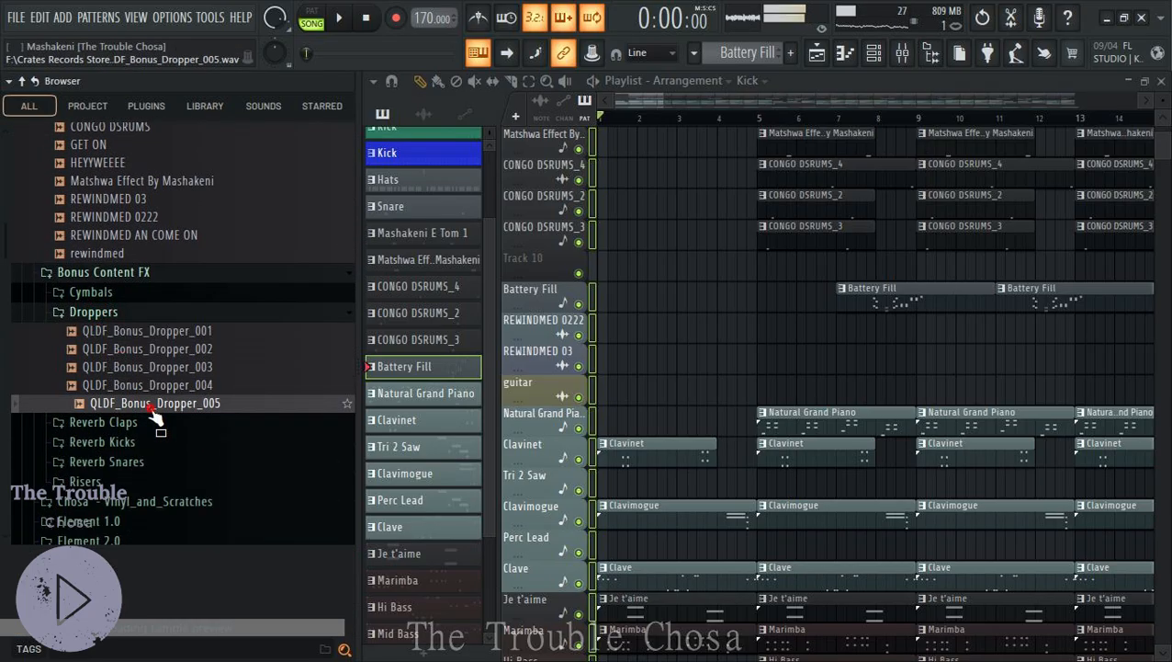
{"action": "left_click", "coordinate": [154, 368]}
{"action": "left_click", "coordinate": [159, 334]}
Audition QLDF_Bonus_VerbKick samples 001, 005 and 002 from Reverb Kicks and QLDF_Bonus_Riser samples 002 and 004 from Risers
{"action": "left_click", "coordinate": [136, 444]}
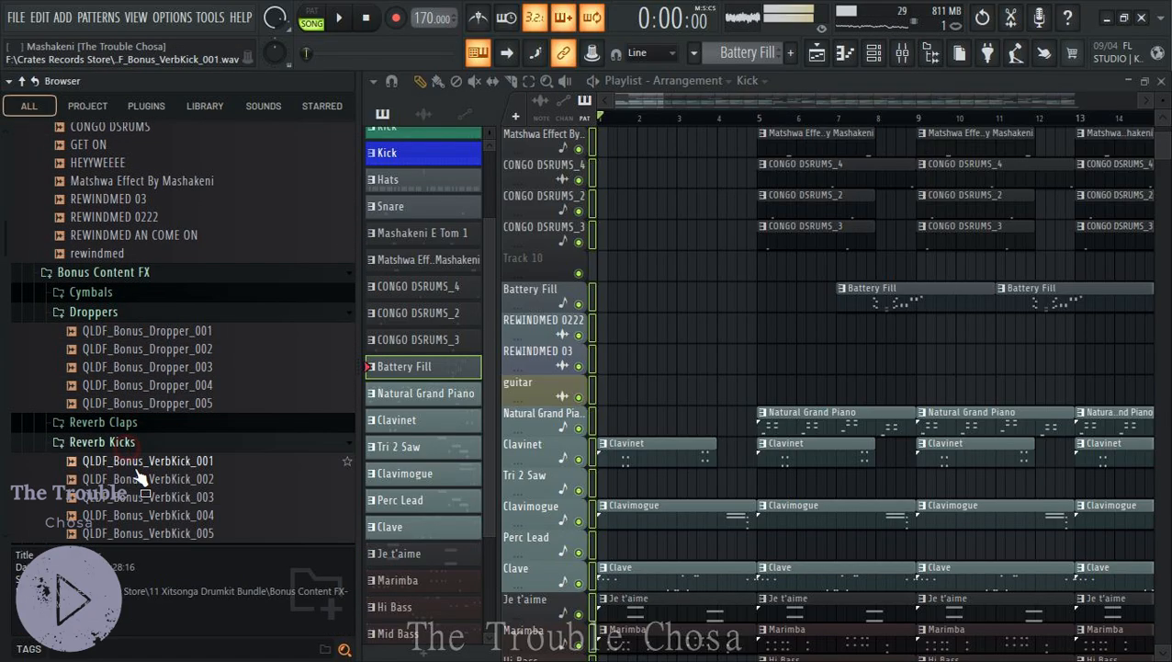
{"action": "left_click", "coordinate": [138, 463]}
{"action": "scroll", "coordinate": [168, 492], "scroll_direction": "down", "scroll_amount": 4}
{"action": "left_click", "coordinate": [156, 316]}
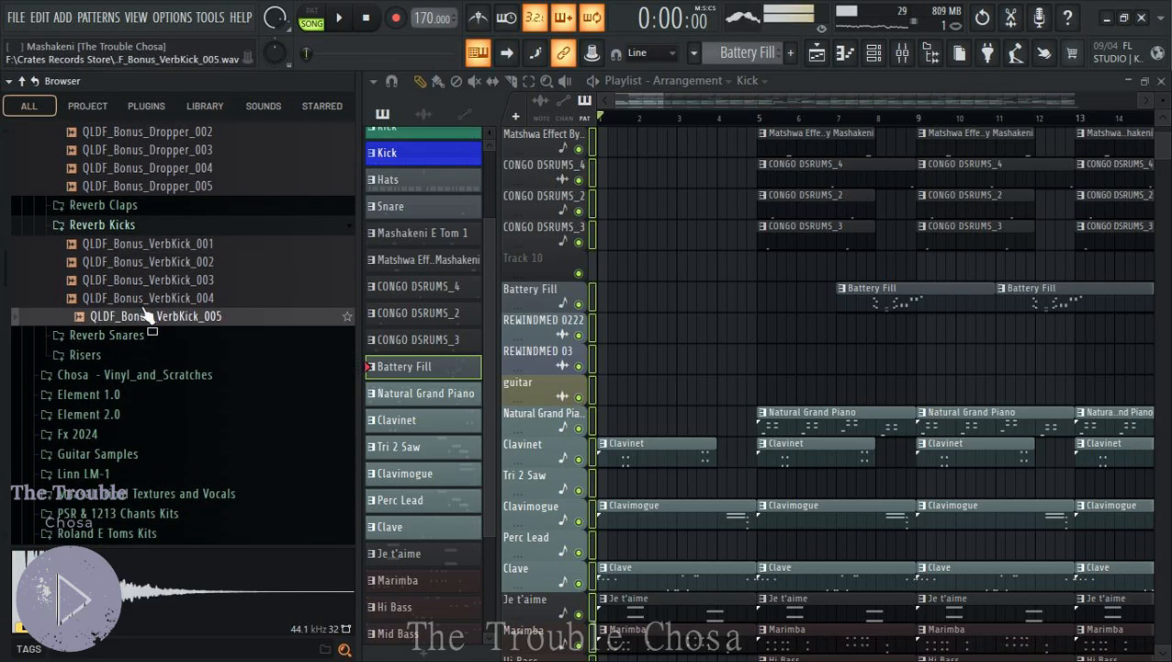
{"action": "left_click", "coordinate": [155, 263]}
{"action": "left_click", "coordinate": [85, 354]}
{"action": "left_click", "coordinate": [138, 391]}
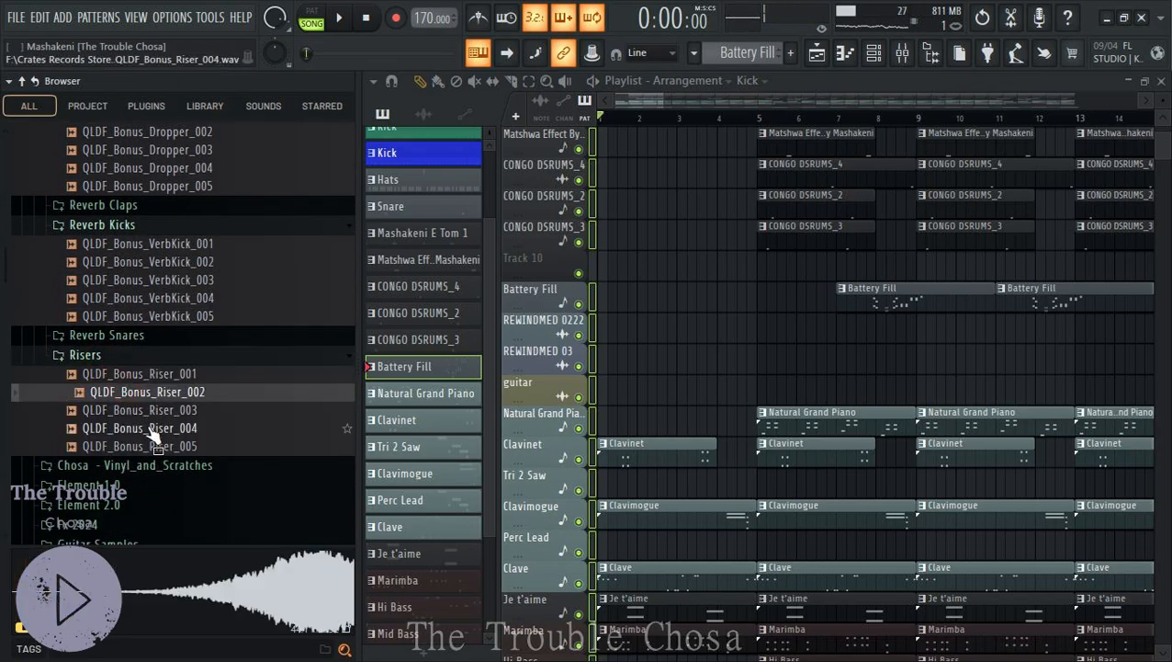
{"action": "left_click", "coordinate": [151, 428]}
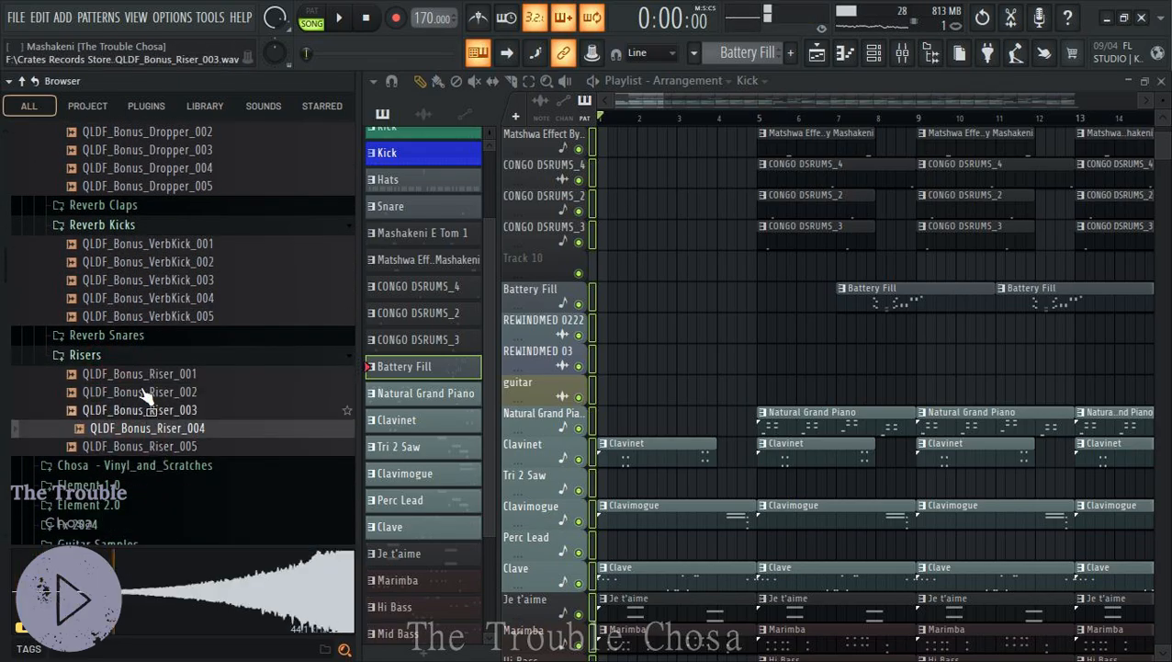
Audition the DGS_AFH Tribal-Drop samples from 01 to 15 in the OS TRIBAL DROPS PROCESSED folder
{"action": "scroll", "coordinate": [147, 395], "scroll_direction": "up", "scroll_amount": 6}
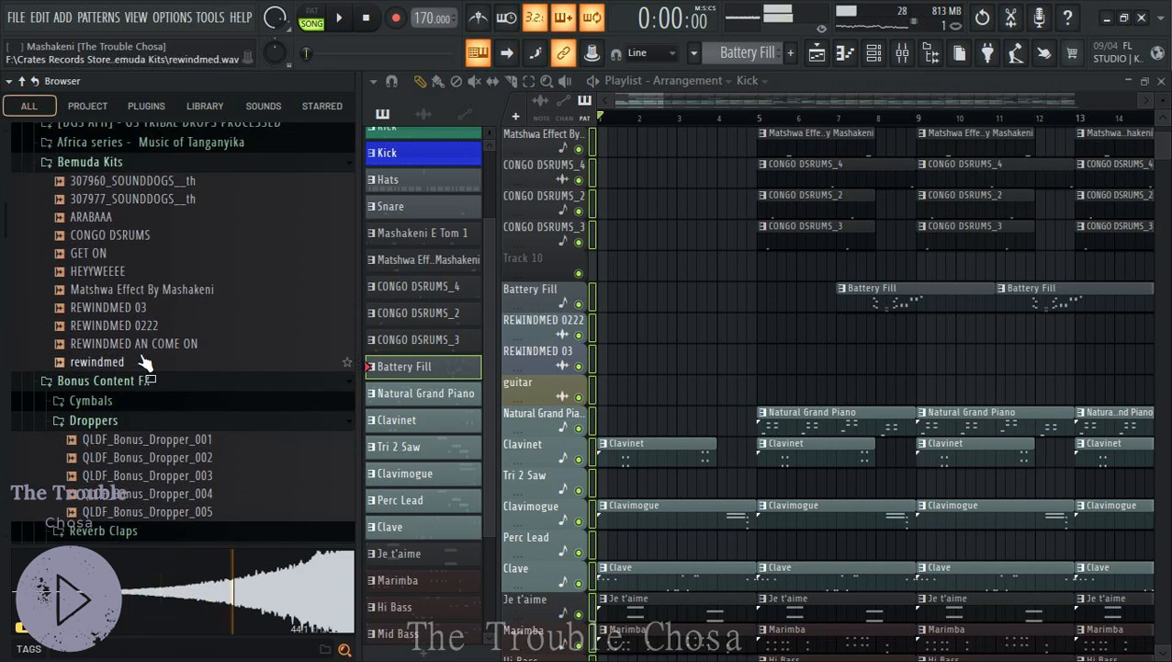
{"action": "scroll", "coordinate": [87, 484], "scroll_direction": "up", "scroll_amount": 6}
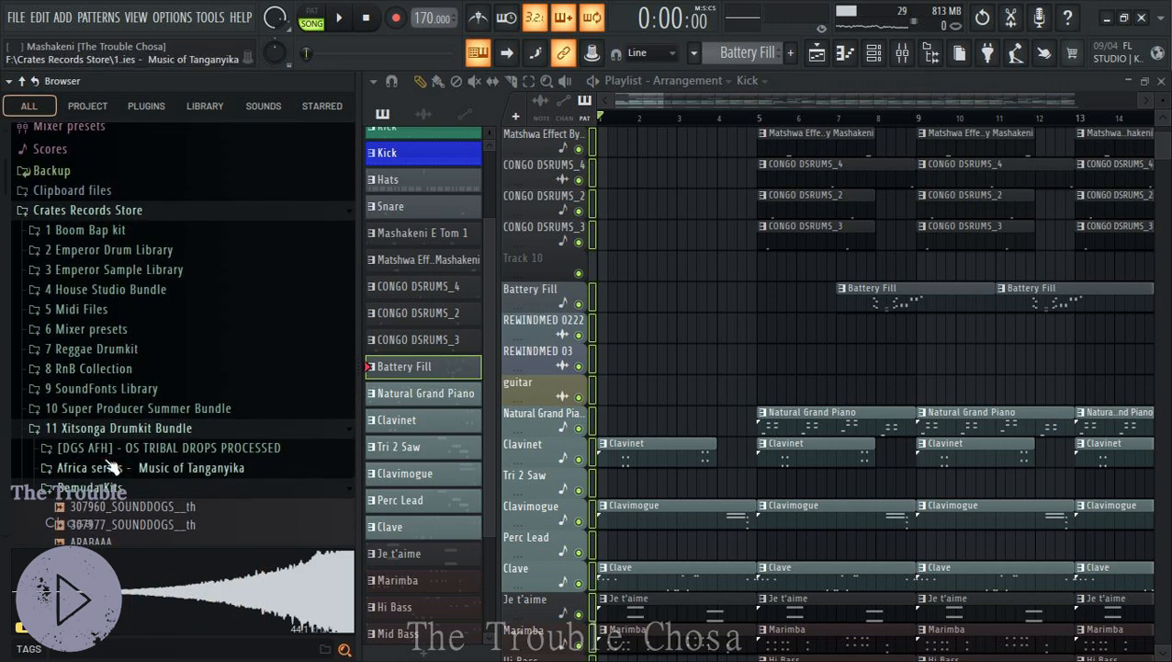
{"action": "left_click", "coordinate": [106, 450]}
{"action": "left_click", "coordinate": [124, 482]}
{"action": "scroll", "coordinate": [165, 452], "scroll_direction": "down", "scroll_amount": 4}
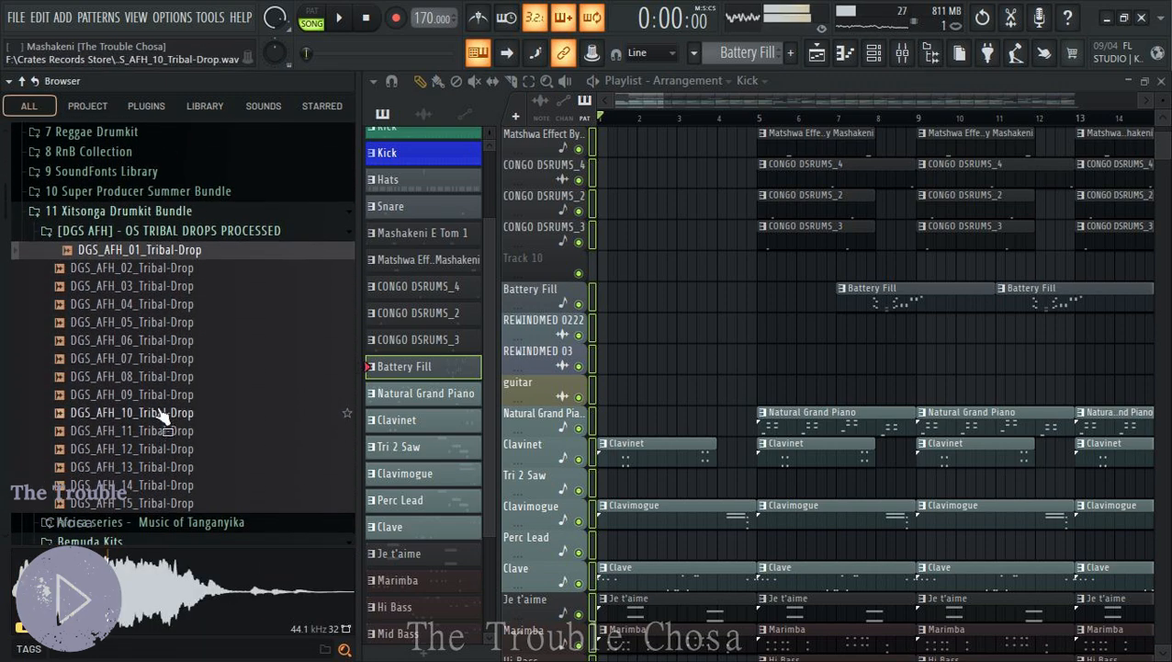
{"action": "key", "text": "Down"}
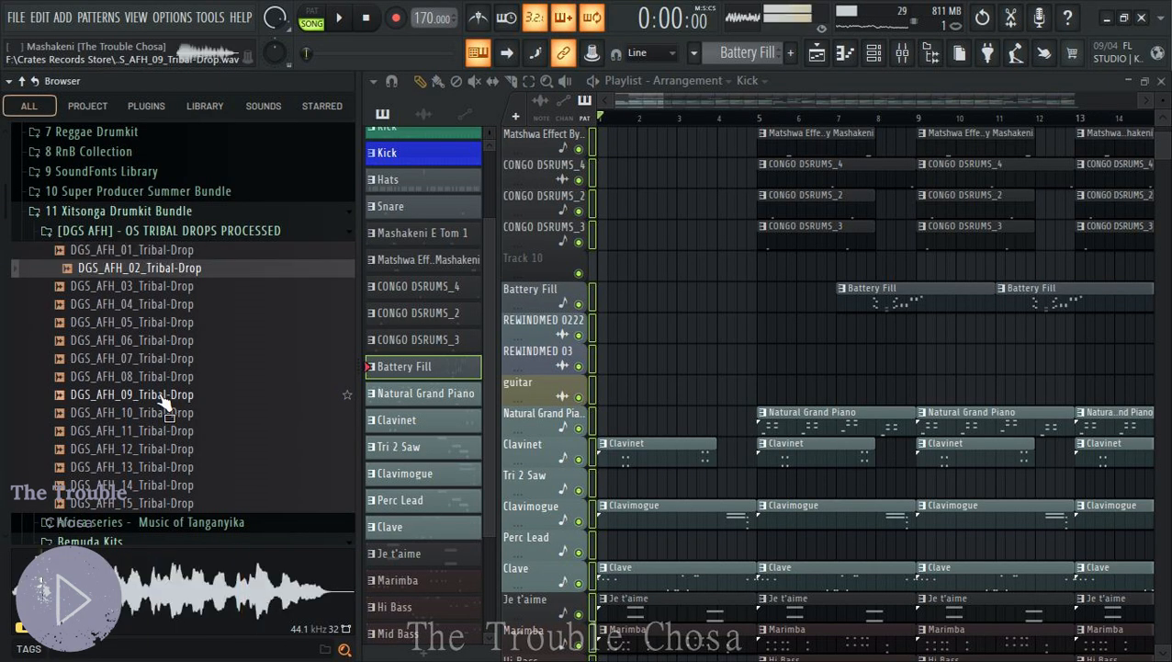
{"action": "key", "text": "Down"}
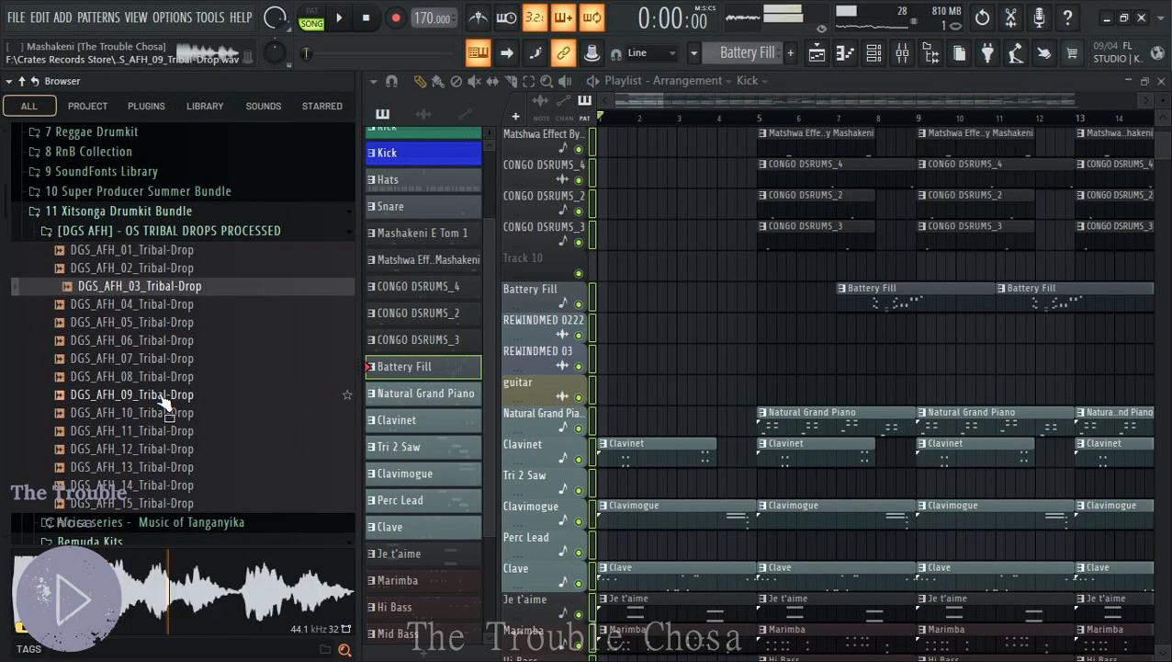
{"action": "key", "text": "Down"}
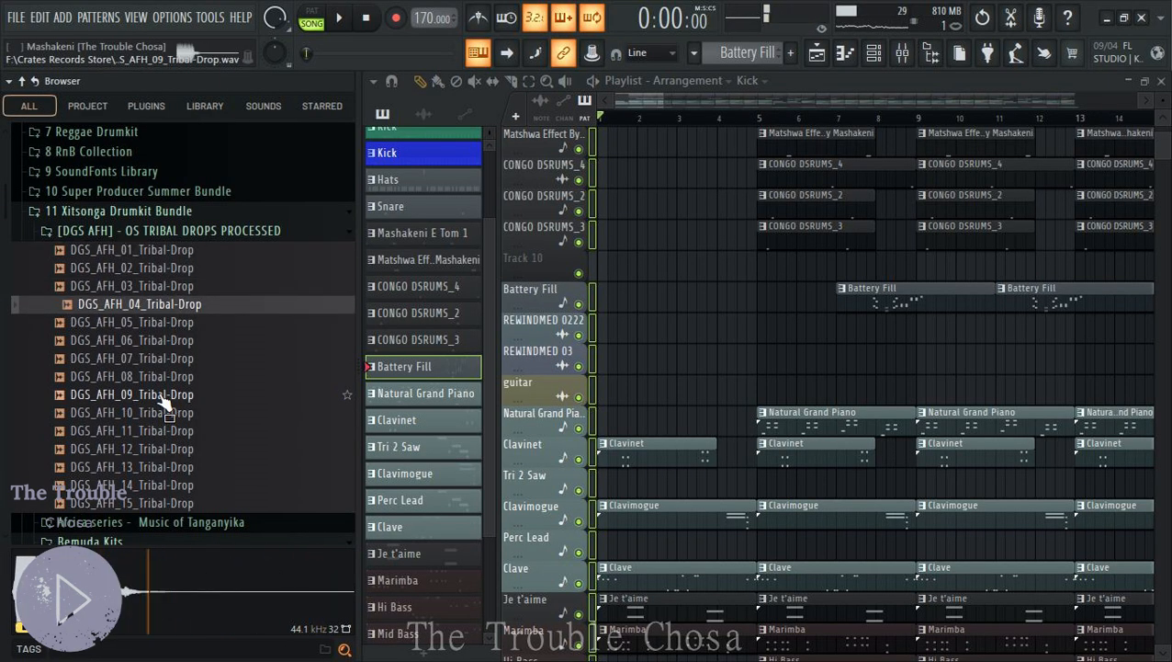
{"action": "key", "text": "Down"}
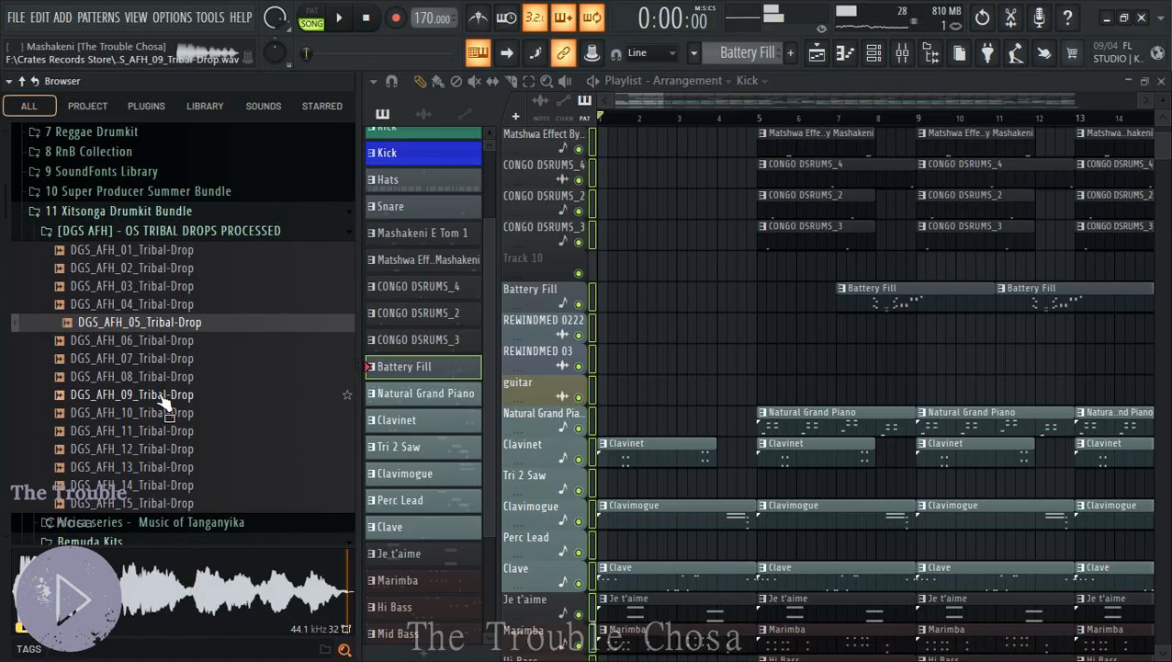
{"action": "key", "text": "Down"}
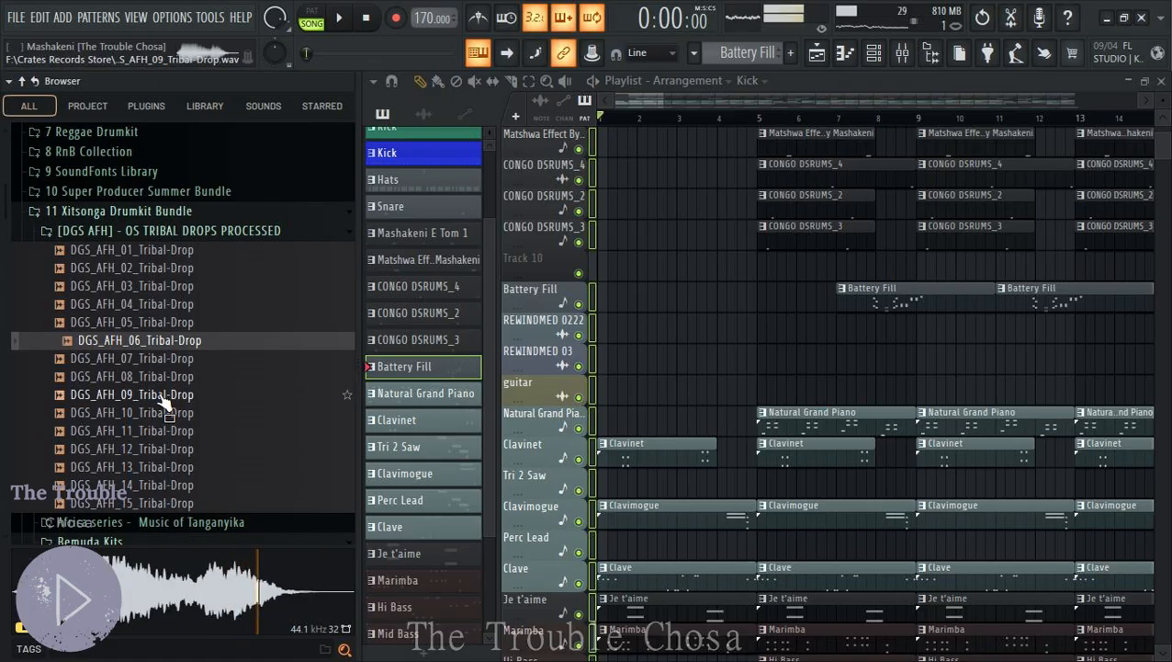
{"action": "key", "text": "Down"}
{"action": "key", "text": "Down"}
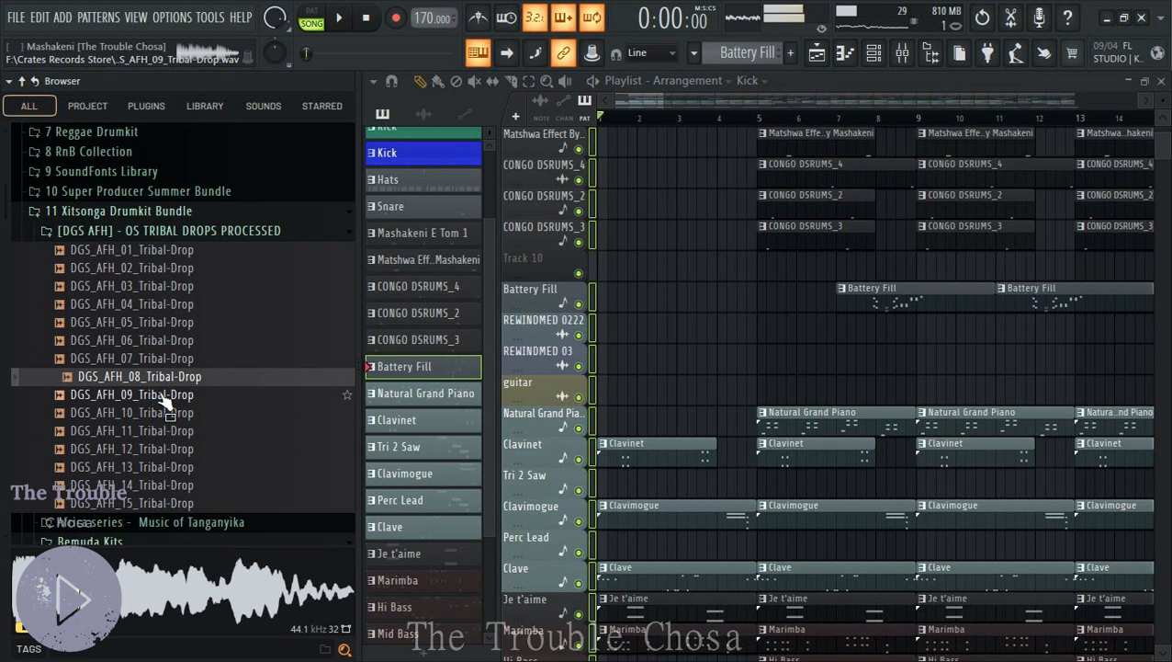
{"action": "key", "text": "Down"}
{"action": "key", "text": "Down"}
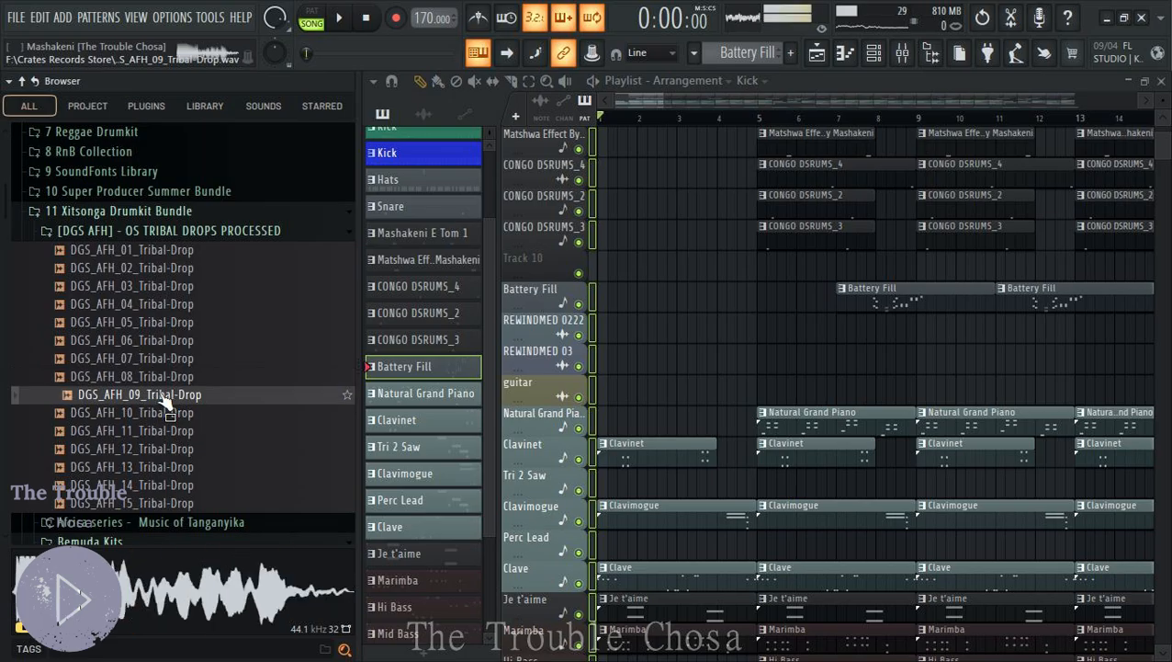
{"action": "key", "text": "Down"}
{"action": "key", "text": "Down"}
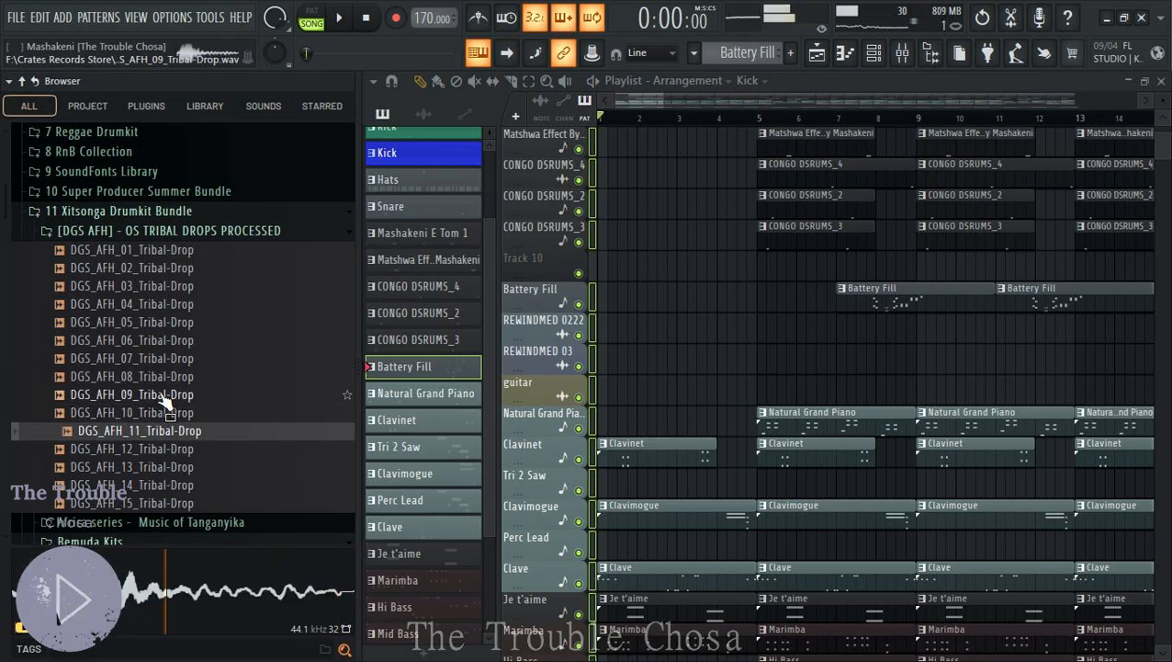
{"action": "key", "text": "Down"}
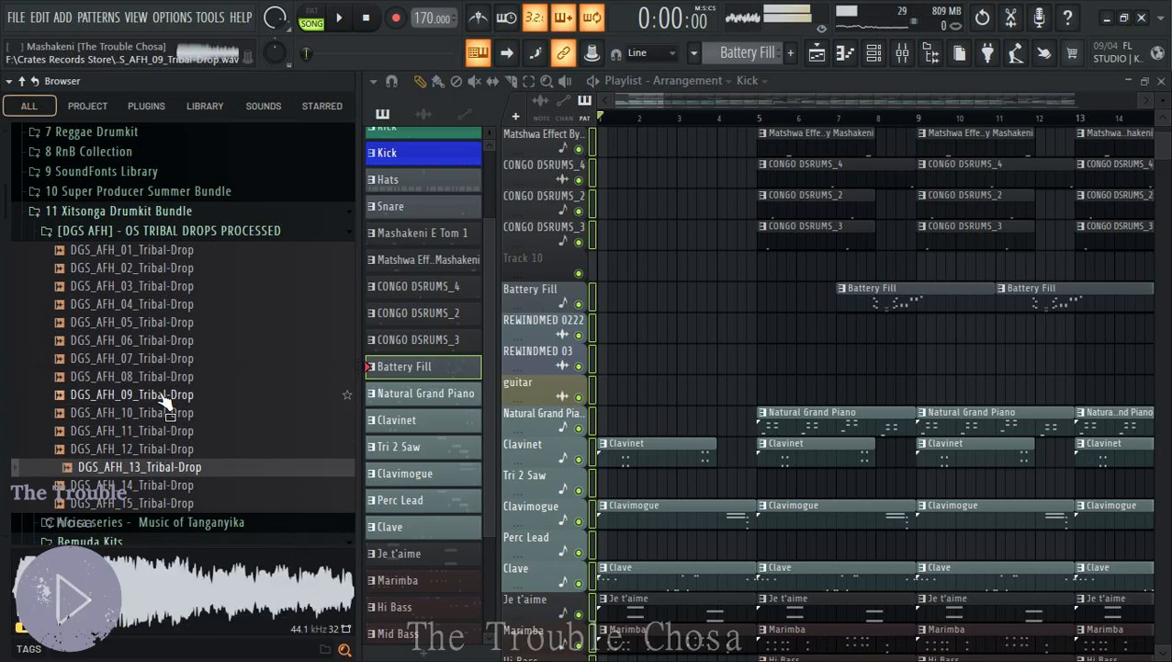
{"action": "key", "text": "Down"}
{"action": "key", "text": "Down"}
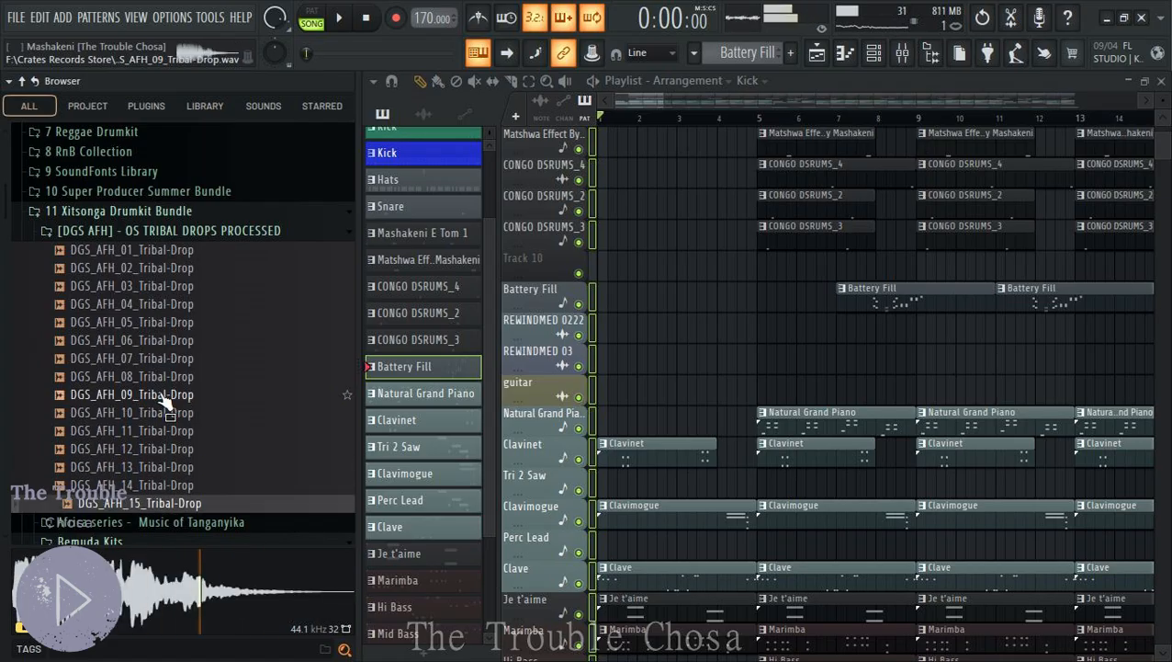
Audition the Tribal-Drop samples again in reverse order, from 14 back toward the start of the folder
{"action": "key", "text": "Up"}
{"action": "key", "text": "Up"}
{"action": "key", "text": "Up"}
{"action": "key", "text": "Up"}
{"action": "key", "text": "Up"}
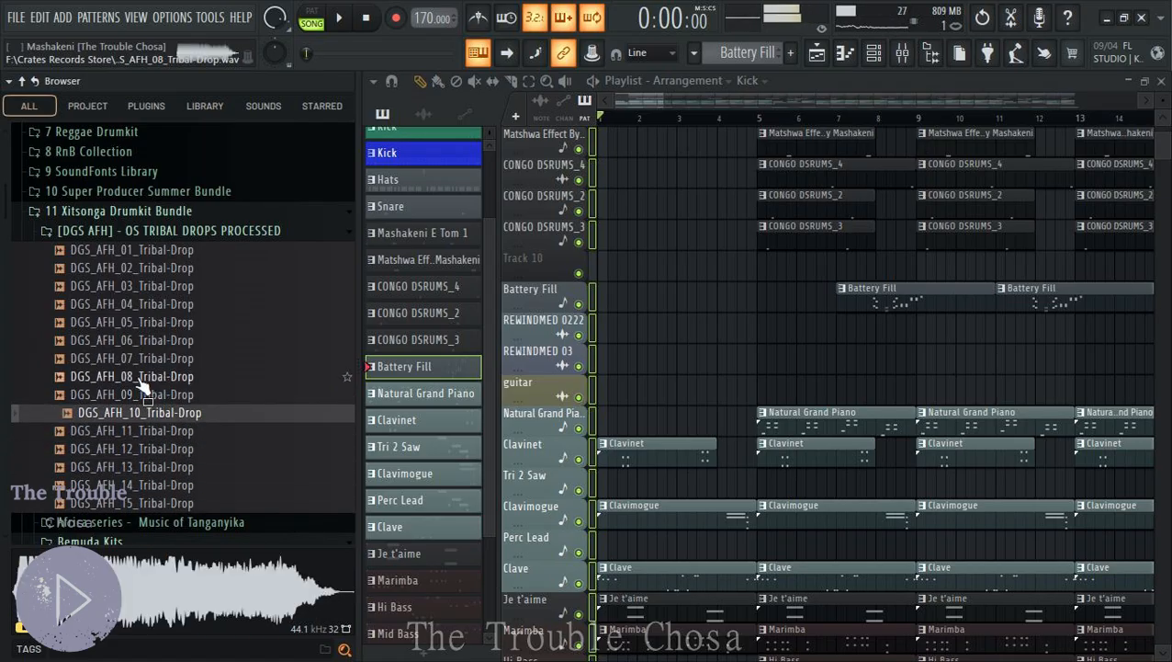
{"action": "key", "text": "Up"}
{"action": "key", "text": "Up"}
{"action": "key", "text": "Up"}
{"action": "key", "text": "Up"}
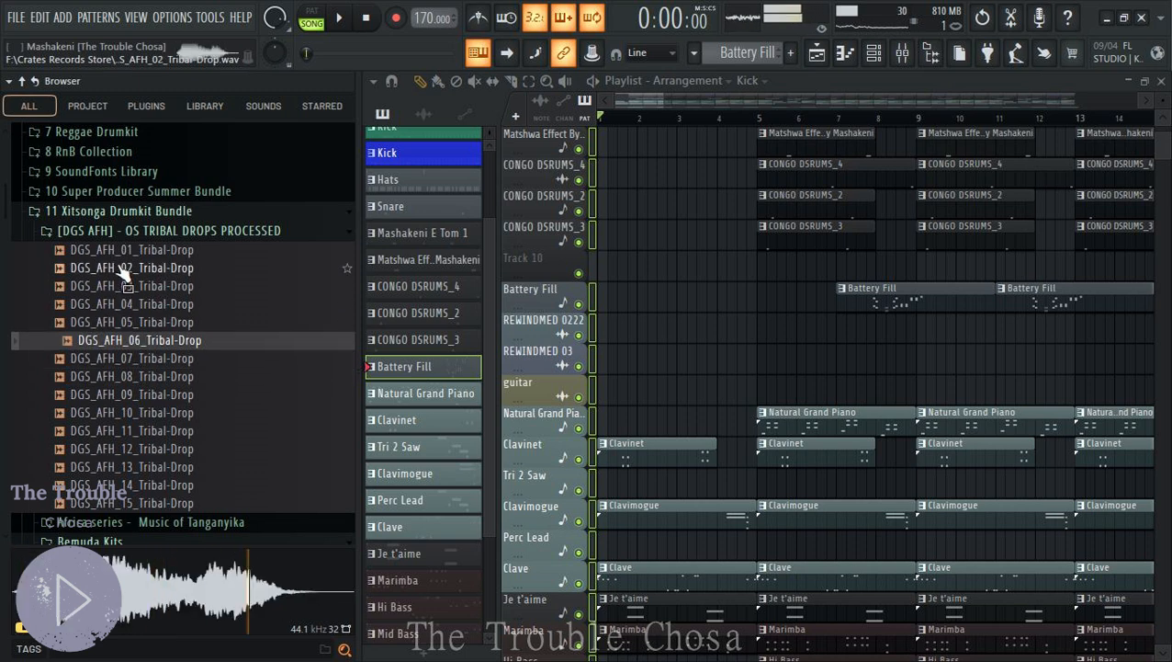
{"action": "key", "text": "Up"}
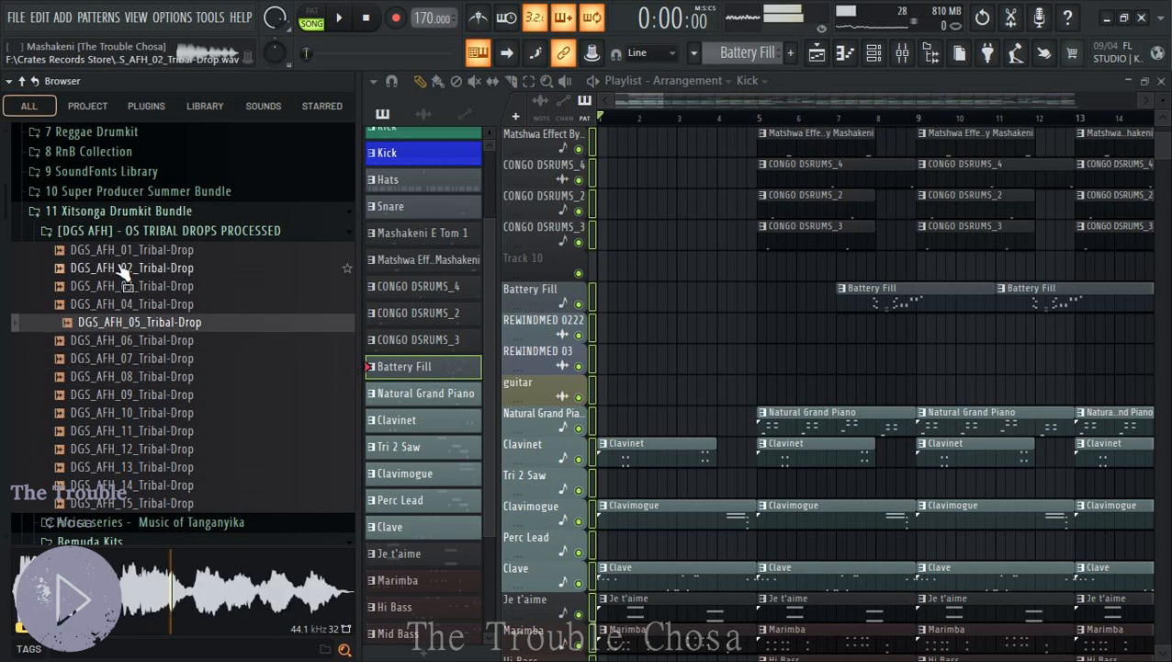
{"action": "key", "text": "Up"}
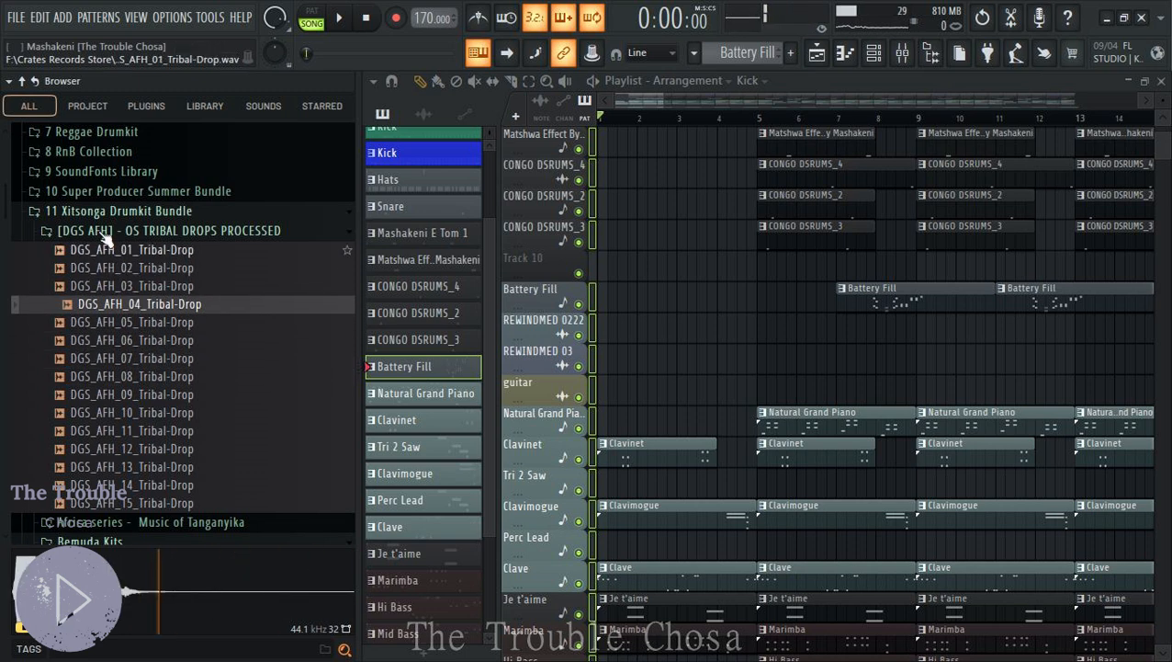
{"action": "key", "text": "Up"}
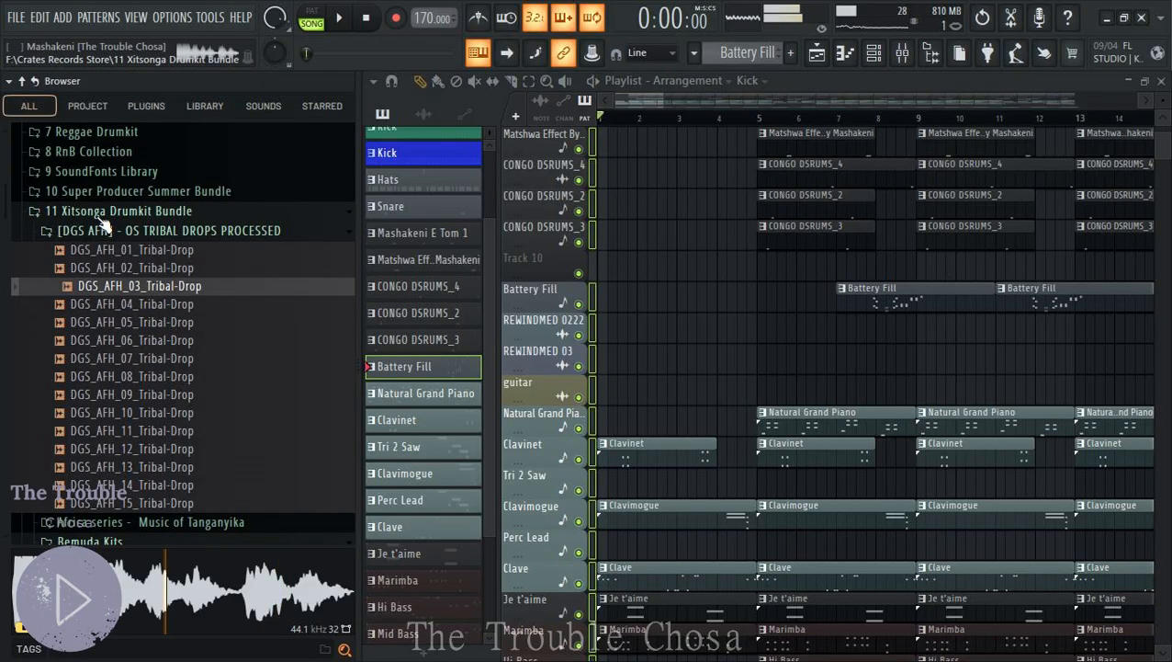
{"action": "key", "text": "Up"}
Collapse the 11 Xitsonga Drumkit Bundle and Crates Records Store folders and browse another sample folder
{"action": "left_click", "coordinate": [98, 216]}
{"action": "scroll", "coordinate": [111, 283], "scroll_direction": "up", "scroll_amount": 4}
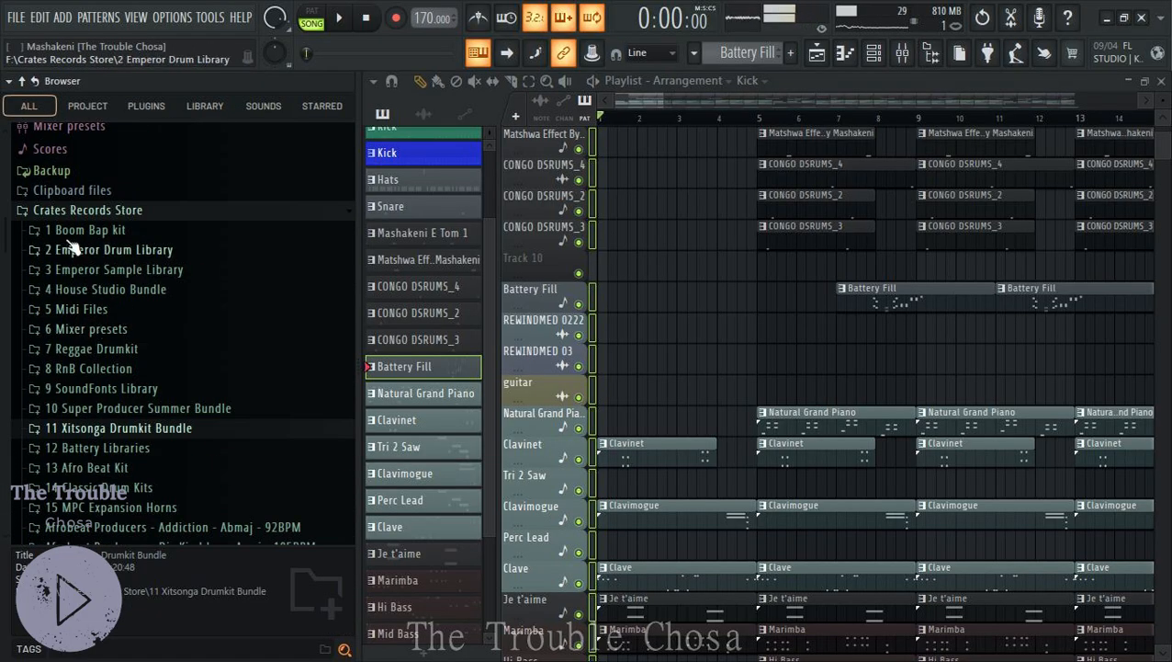
{"action": "left_click", "coordinate": [80, 216]}
{"action": "left_click", "coordinate": [92, 369]}
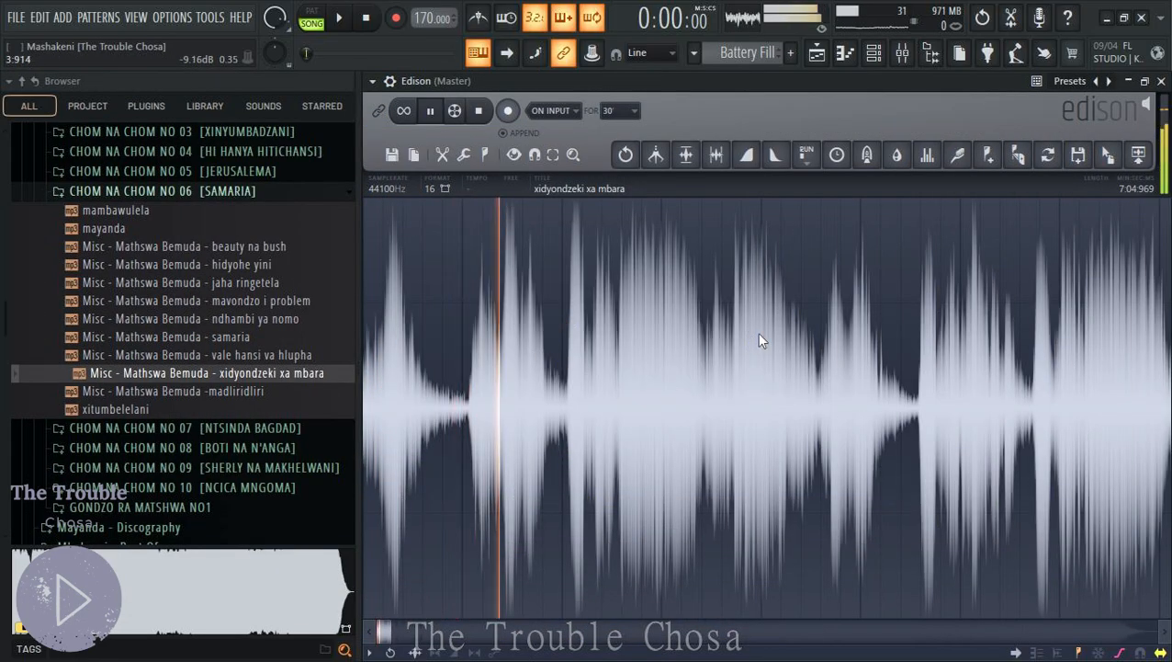
Hide the browser and listen to the xidyondzeki xa mbara recording in Edison, examining its waveform for a usable passage
{"action": "scroll", "coordinate": [939, 325], "scroll_direction": "up", "scroll_amount": 2}
{"action": "scroll", "coordinate": [827, 328], "scroll_direction": "down", "scroll_amount": 3}
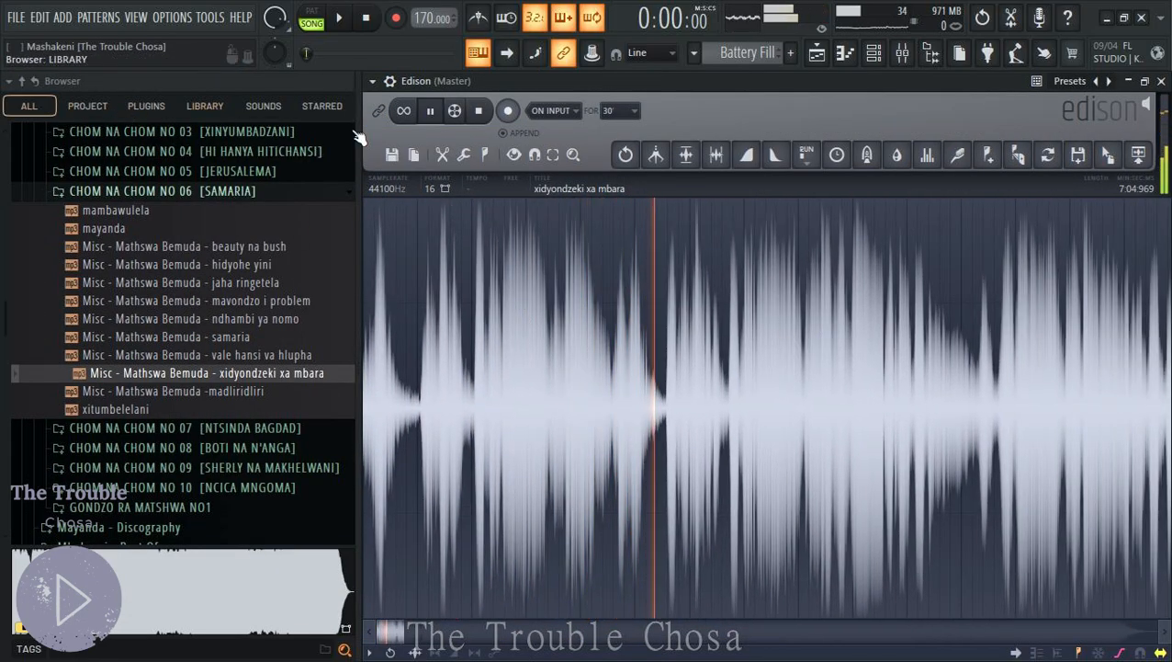
{"action": "left_click", "coordinate": [23, 81]}
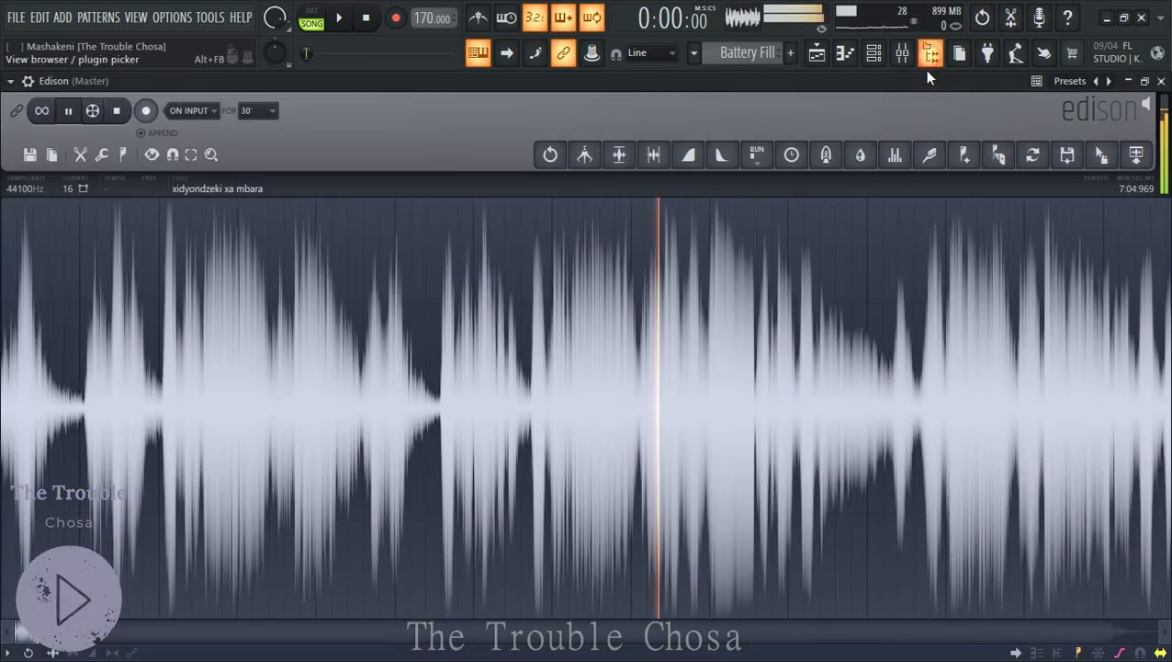
{"action": "left_click", "coordinate": [930, 52]}
{"action": "scroll", "coordinate": [666, 289], "scroll_direction": "down", "scroll_amount": 3}
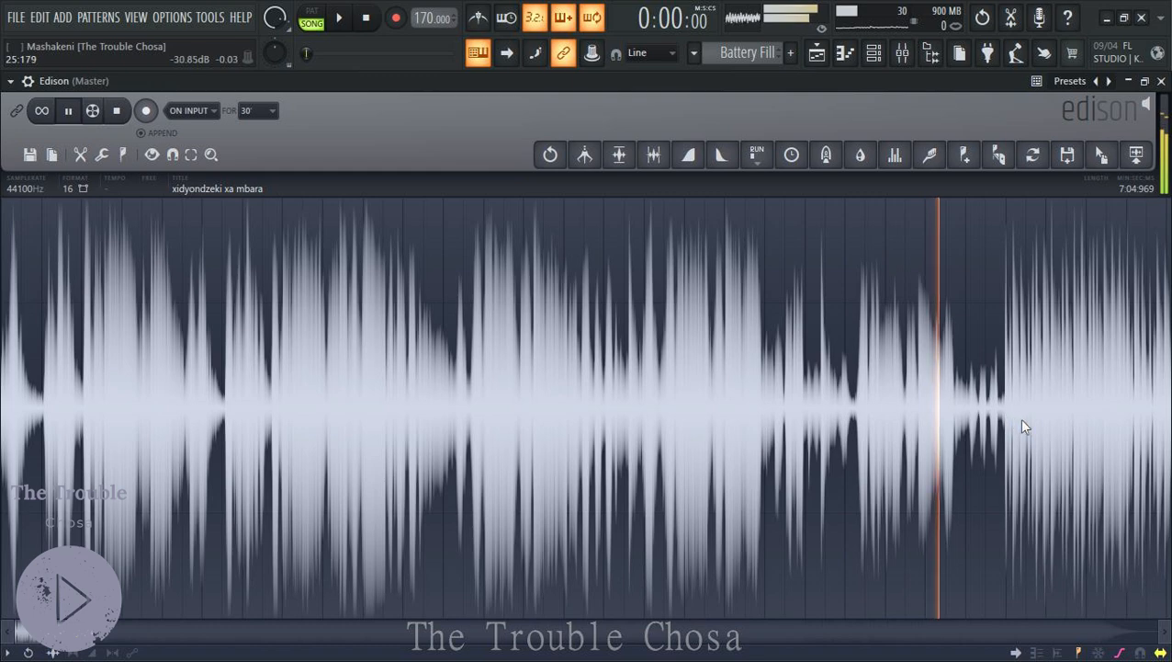
{"action": "key", "text": "space"}
Play the intro with the xidyondzeki xa mbara clip, check its mixer track, and trim the clip to about four bars
{"action": "key", "text": "space"}
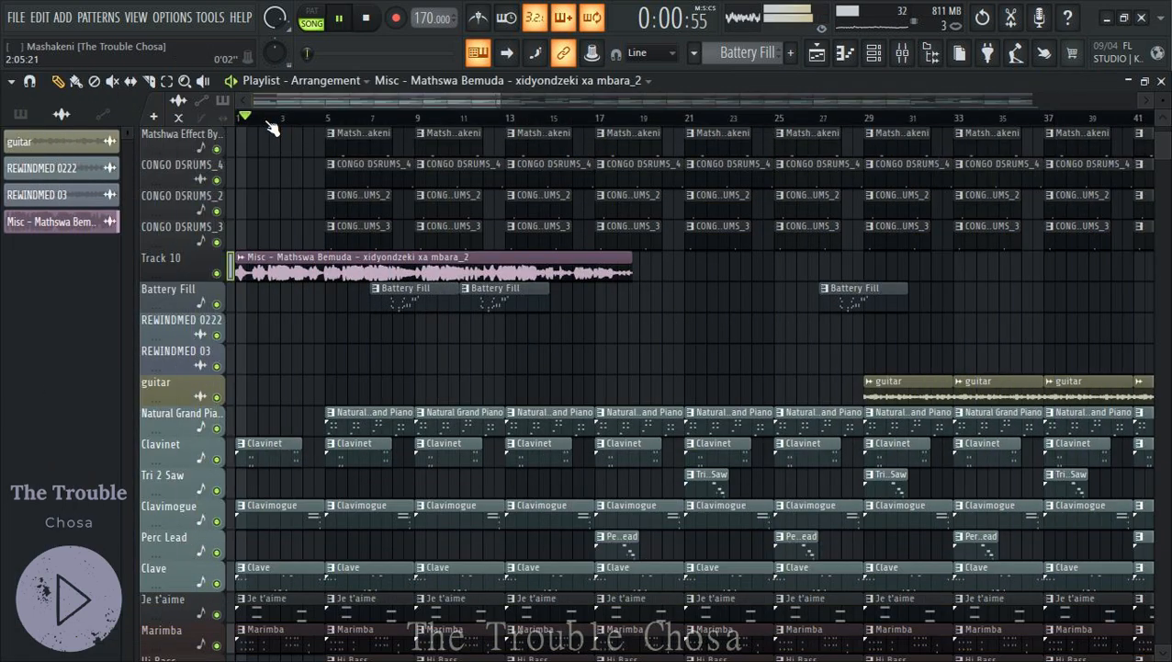
{"action": "left_click_drag", "start_coordinate": [291, 104], "coordinate": [219, 119]}
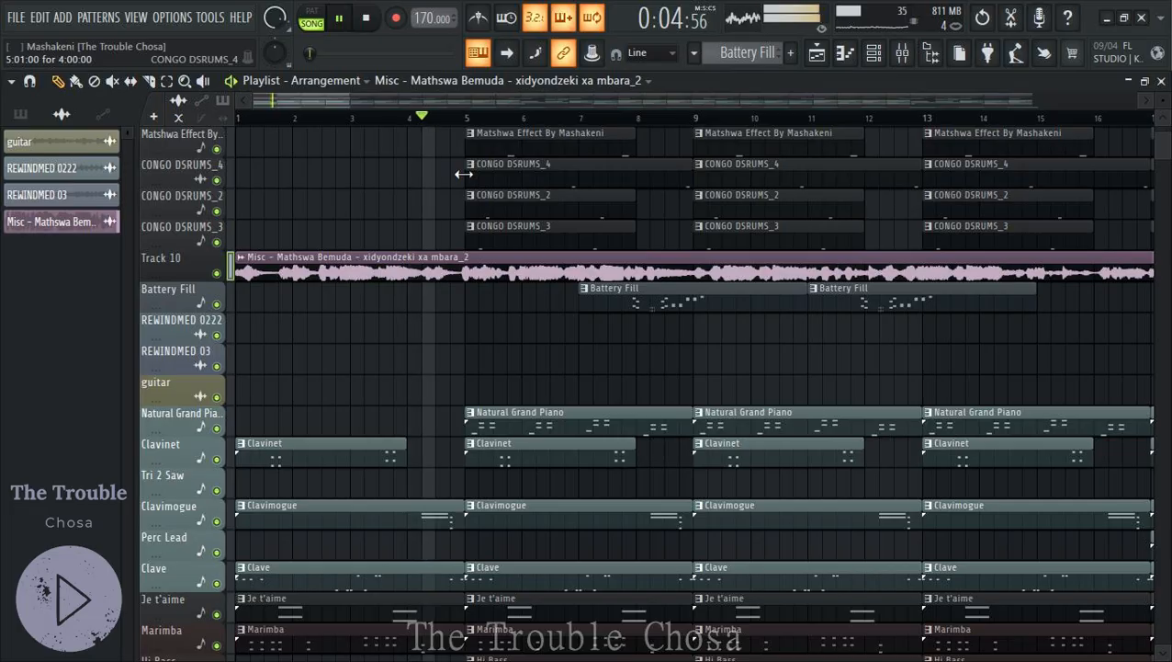
{"action": "key", "text": "F9"}
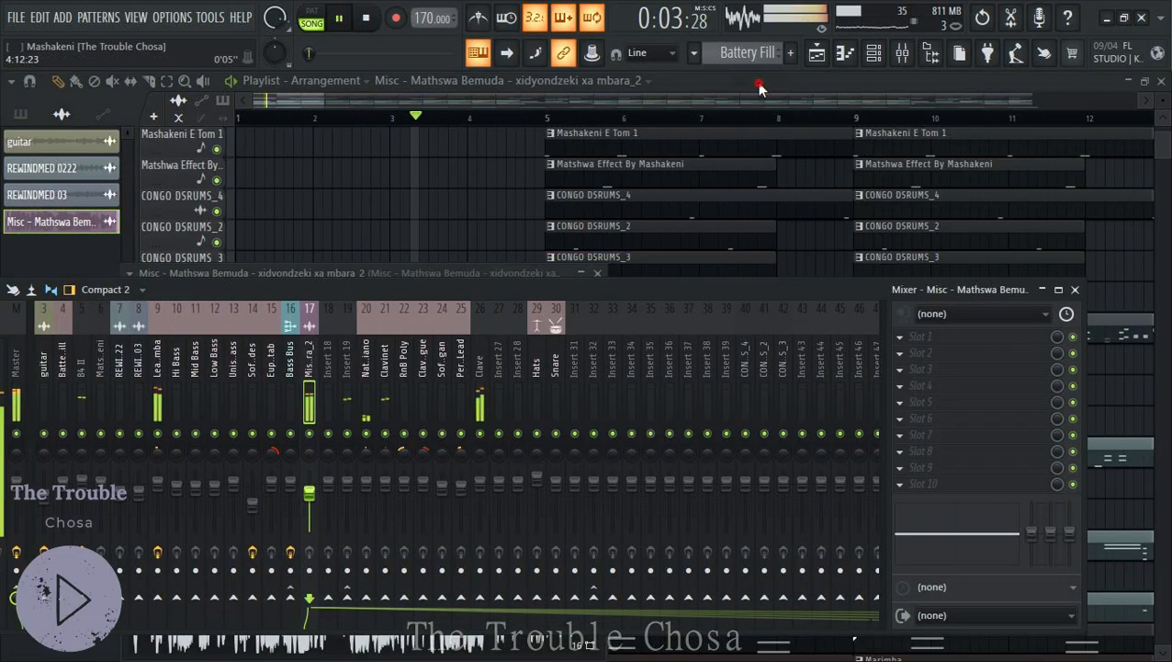
{"action": "key", "text": "F9"}
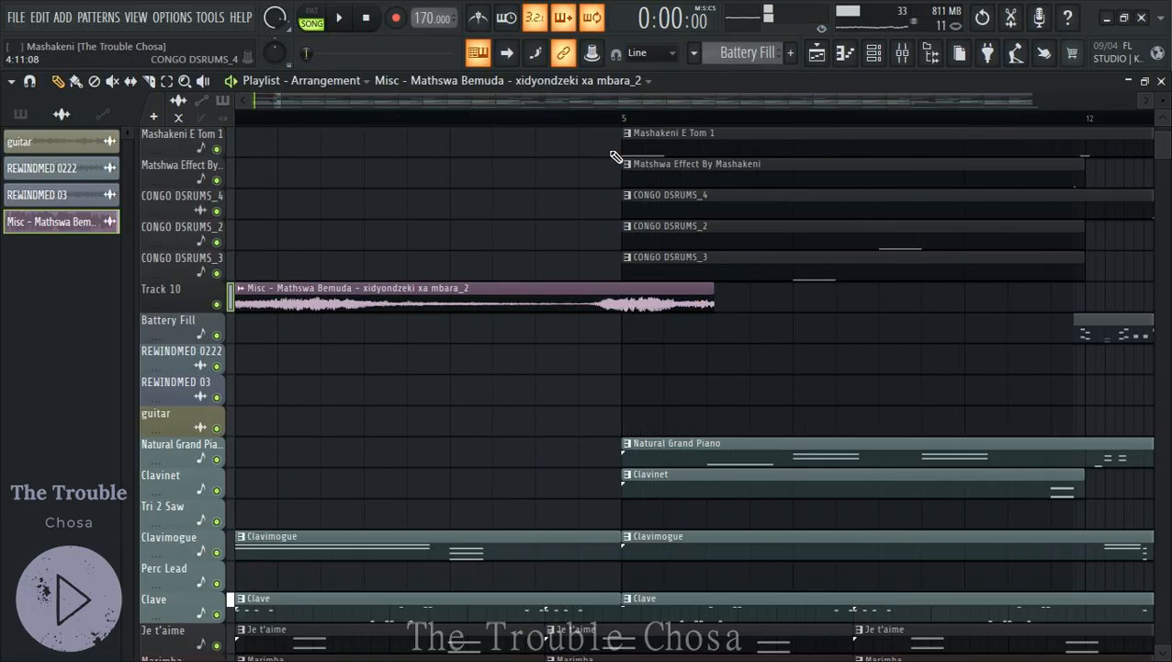
{"action": "key", "text": "space"}
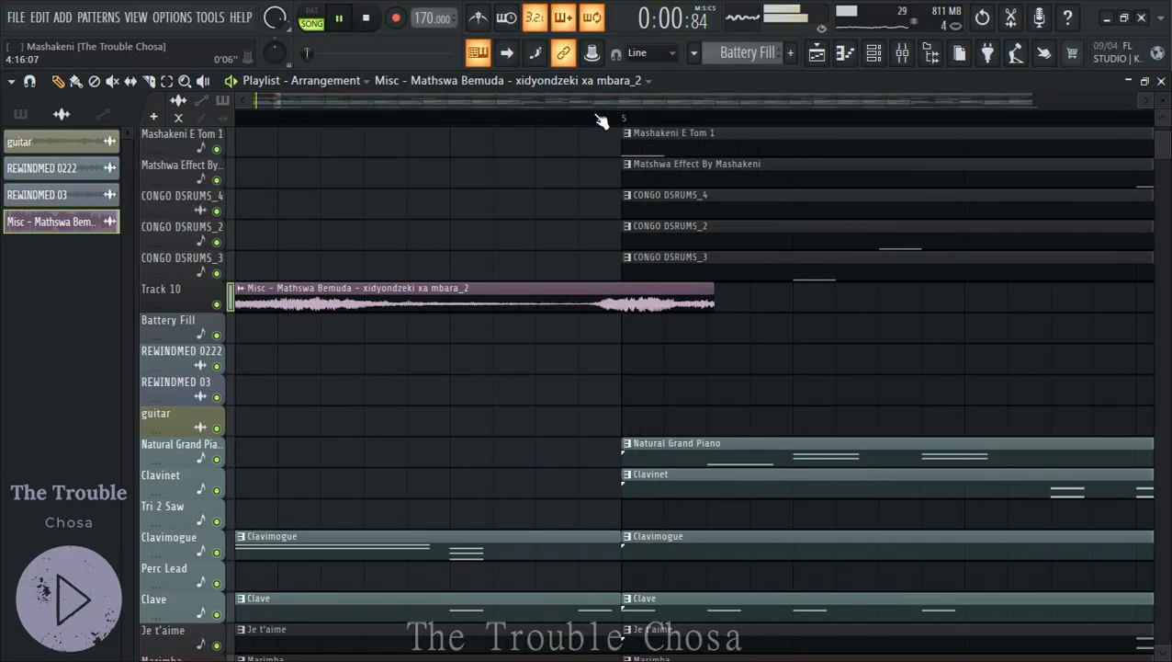
Insert an empty playlist track above Battery Fill and stop playback
{"action": "scroll", "coordinate": [606, 121], "scroll_direction": "down", "scroll_amount": 3}
{"action": "right_click", "coordinate": [201, 348]}
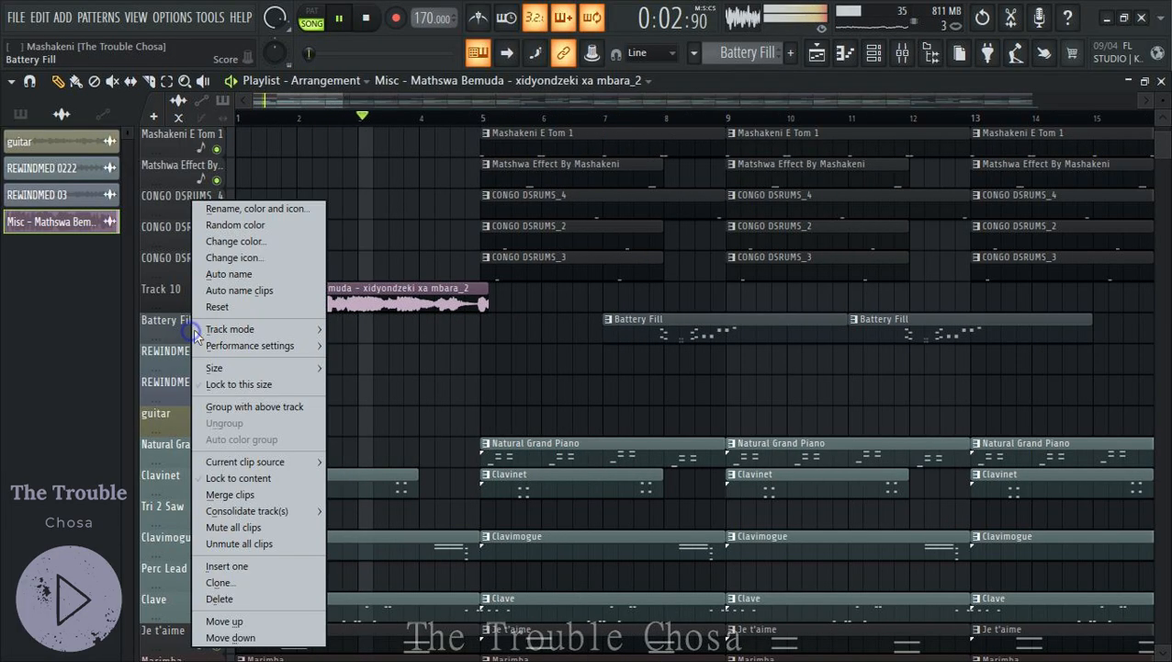
{"action": "left_click", "coordinate": [231, 571]}
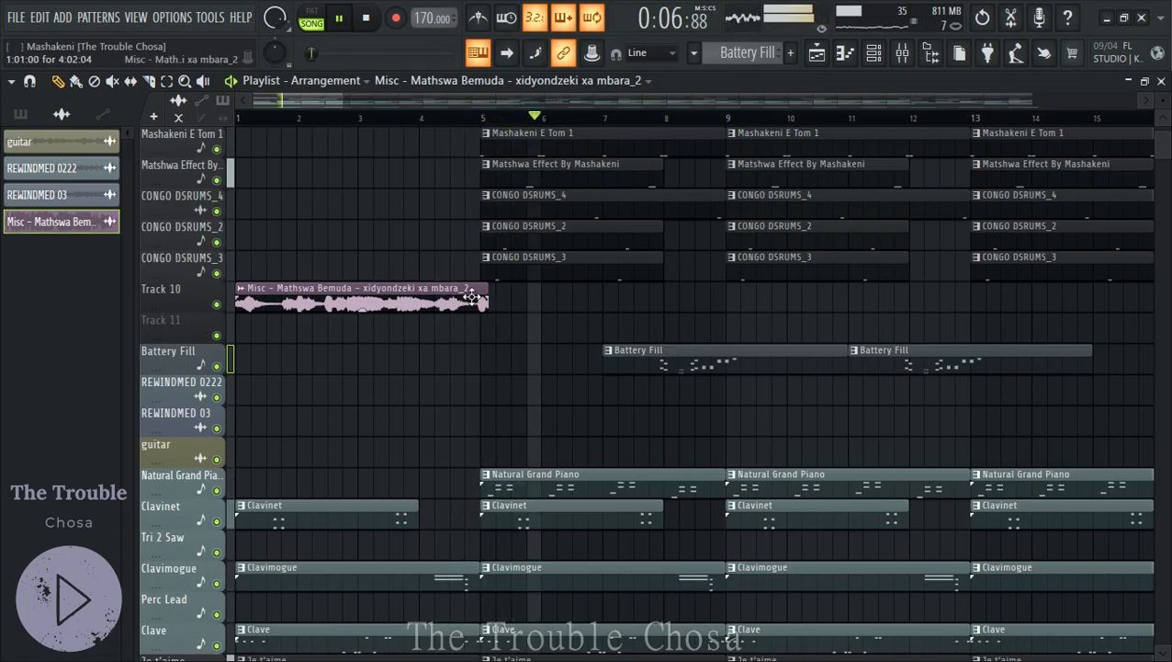
{"action": "key", "text": "space"}
Delete the empty Track 11, clear the Clavinet, Clavimogue, Clave, Je t'aime and Marimba clips from bars 1 to 4, and replay the intro
{"action": "right_click", "coordinate": [189, 337]}
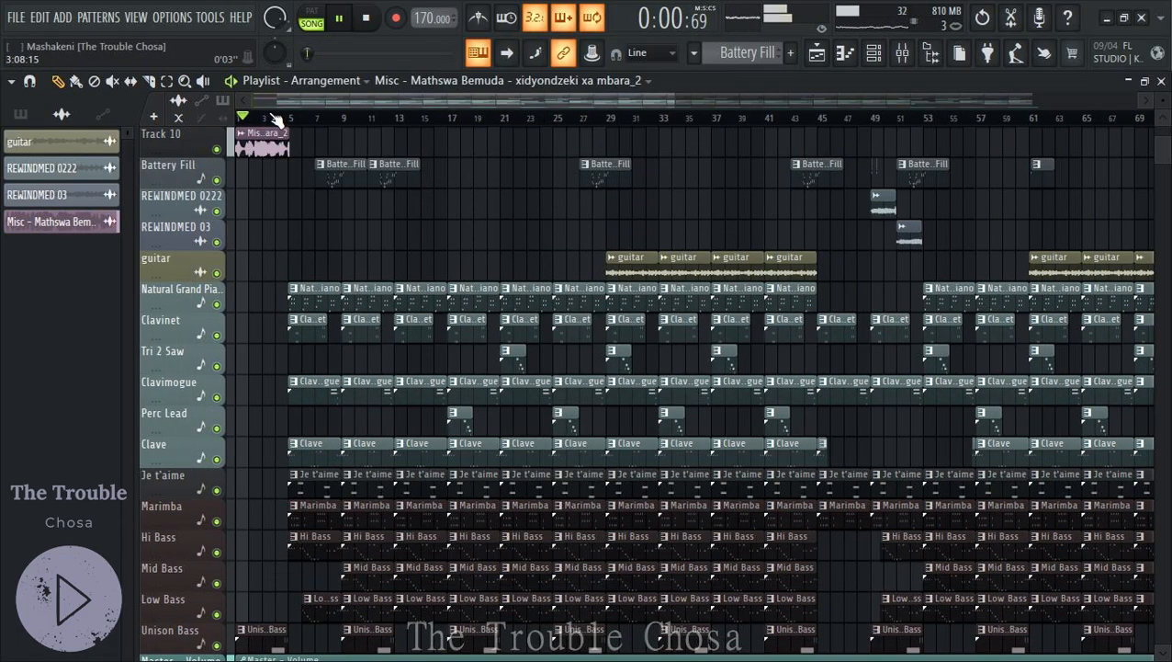
{"action": "scroll", "coordinate": [278, 119], "scroll_direction": "up", "scroll_amount": 5}
{"action": "left_click_drag", "start_coordinate": [299, 103], "coordinate": [3, 225]}
{"action": "scroll", "coordinate": [358, 436], "scroll_direction": "down", "scroll_amount": 3}
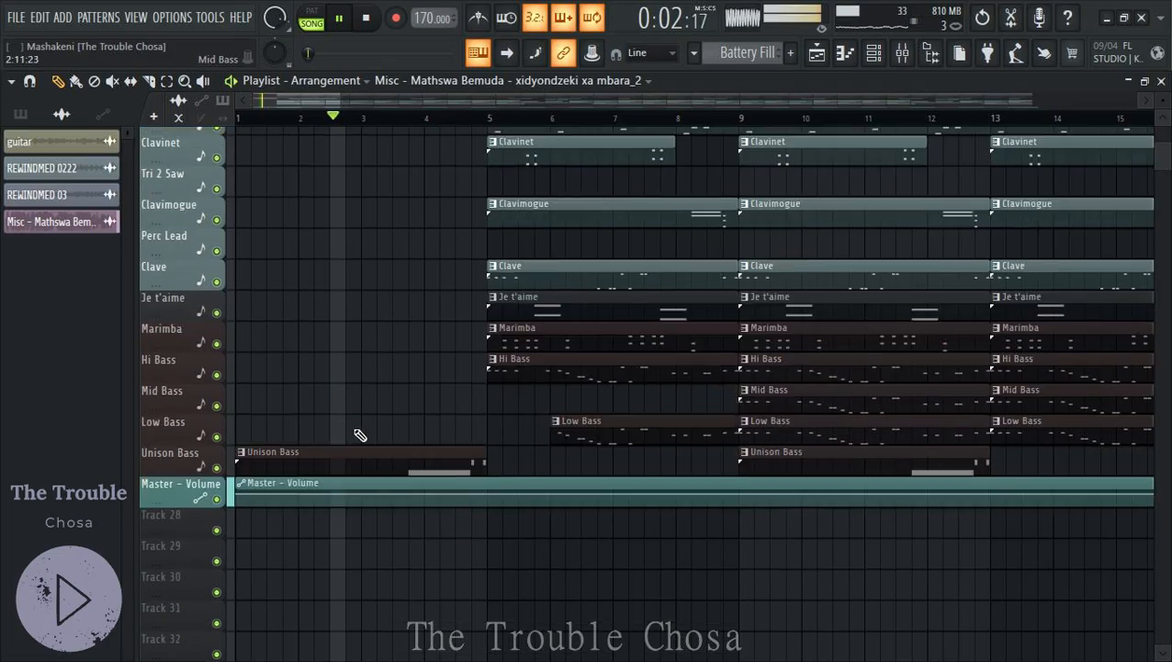
{"action": "scroll", "coordinate": [502, 497], "scroll_direction": "up", "scroll_amount": 6}
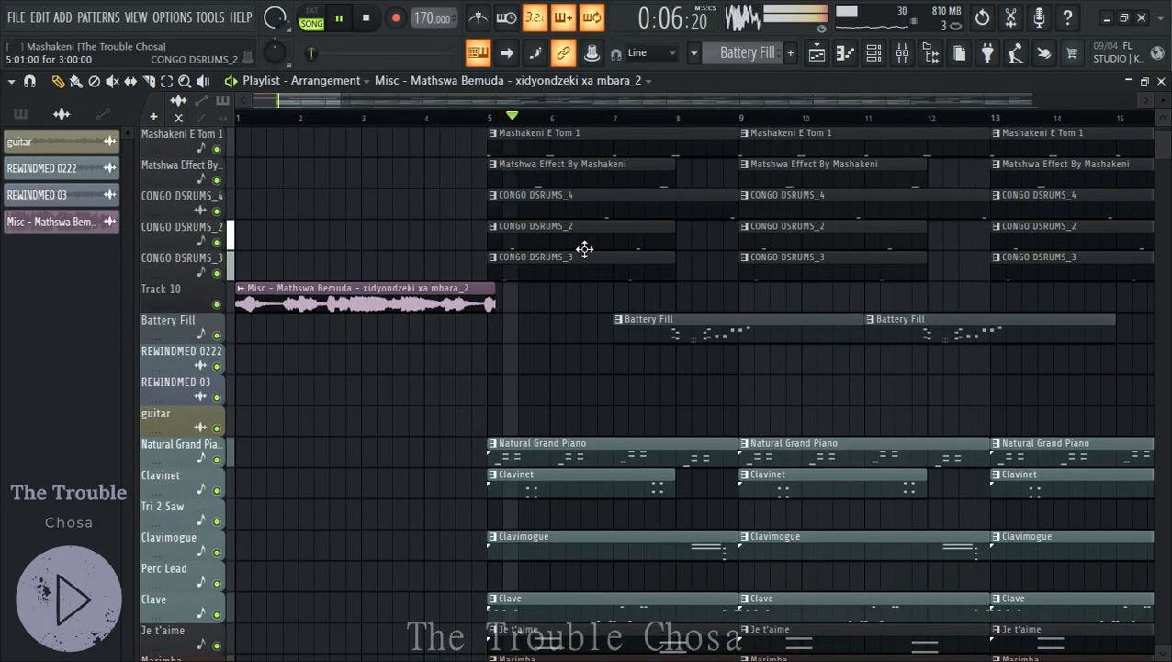
Auto name Track 10 after its xidyondzeki xa mbara clip and stop playback
{"action": "right_click", "coordinate": [184, 296]}
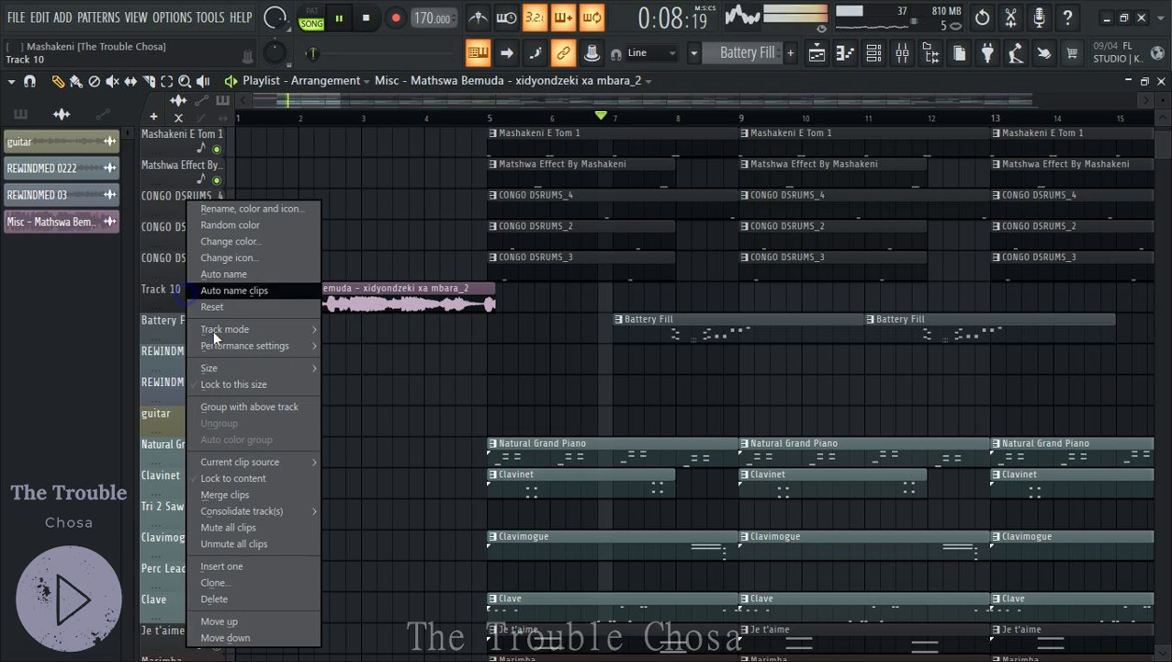
{"action": "left_click", "coordinate": [238, 272]}
{"action": "left_click", "coordinate": [368, 20]}
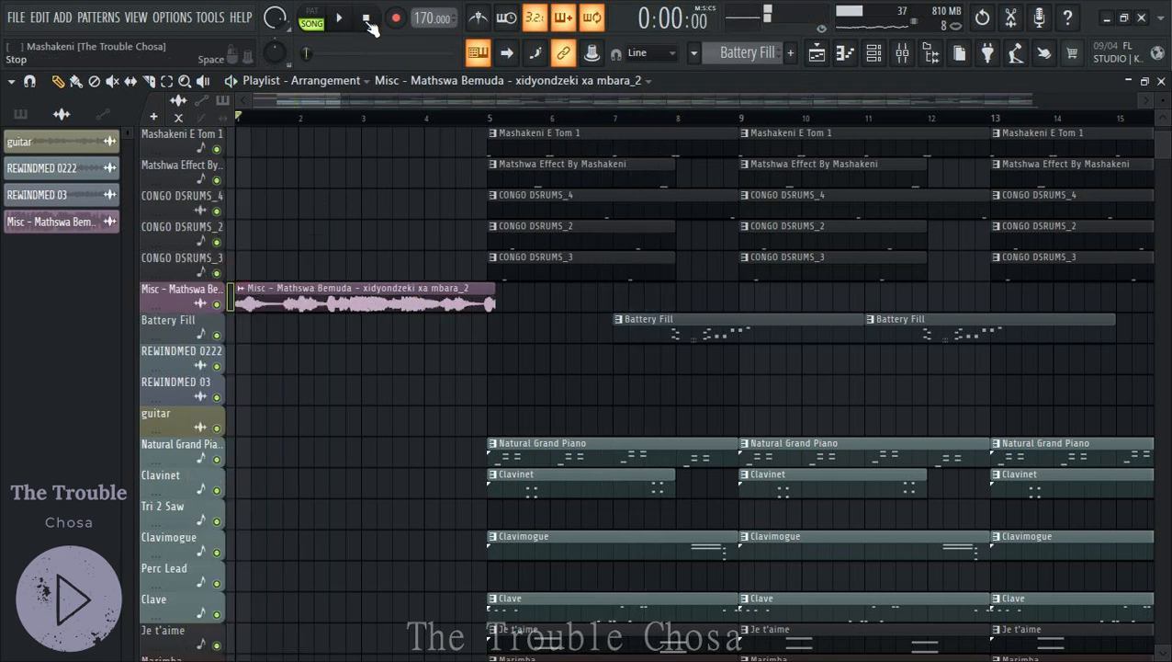
Play the full arrangement while reviewing every playlist track from Tempo to Master - Volume, and save the project
{"action": "scroll", "coordinate": [456, 121], "scroll_direction": "down", "scroll_amount": 5}
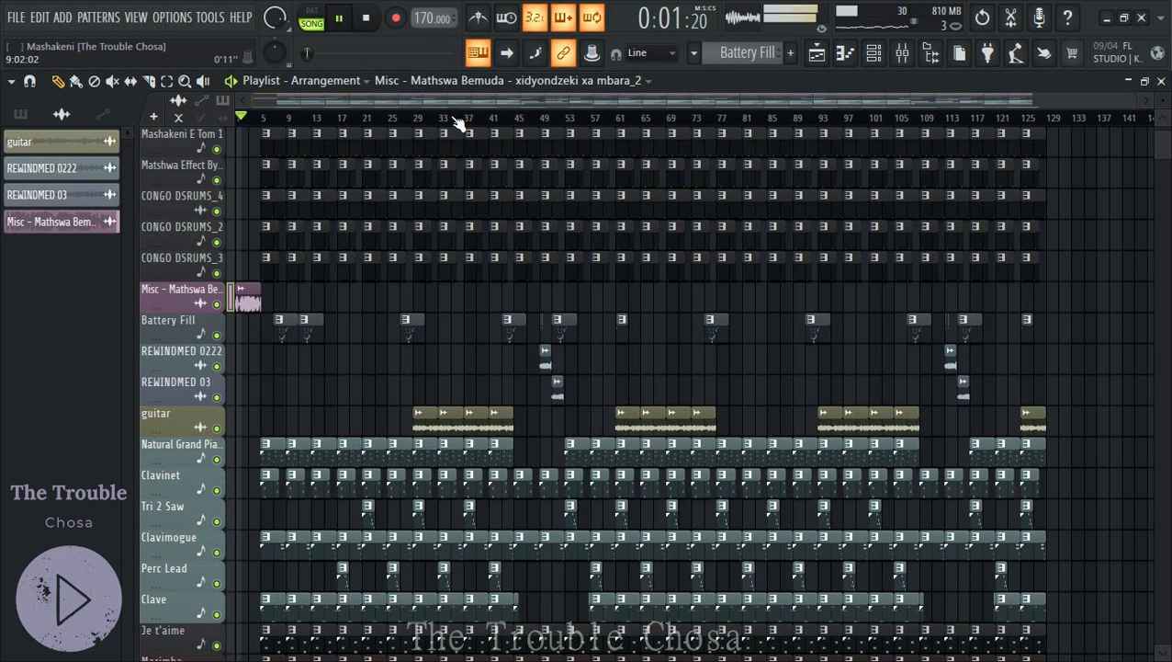
{"action": "scroll", "coordinate": [1102, 350], "scroll_direction": "down", "scroll_amount": 3}
{"action": "scroll", "coordinate": [1101, 351], "scroll_direction": "down", "scroll_amount": 5}
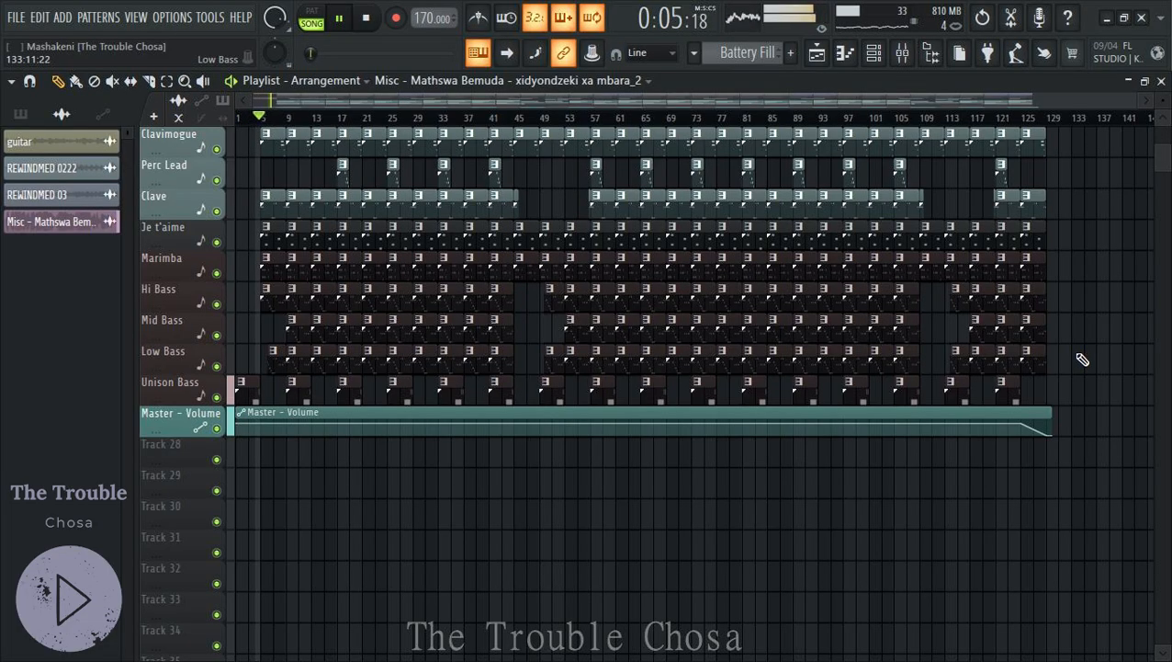
{"action": "scroll", "coordinate": [1082, 359], "scroll_direction": "up", "scroll_amount": 11}
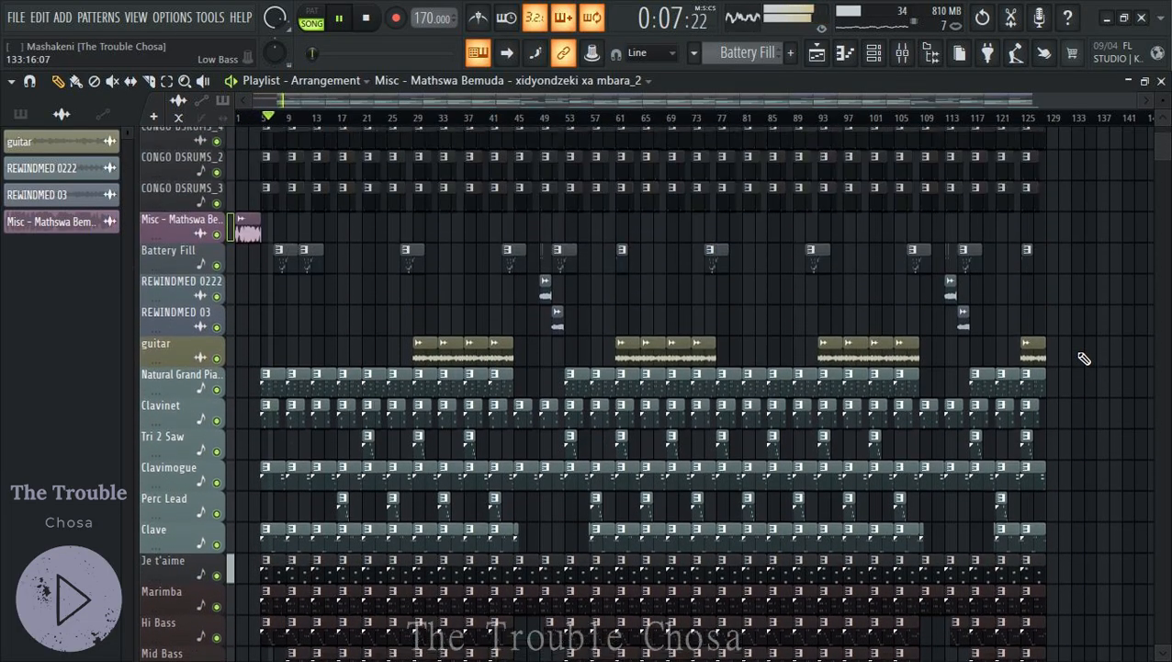
{"action": "scroll", "coordinate": [1083, 359], "scroll_direction": "down", "scroll_amount": 7}
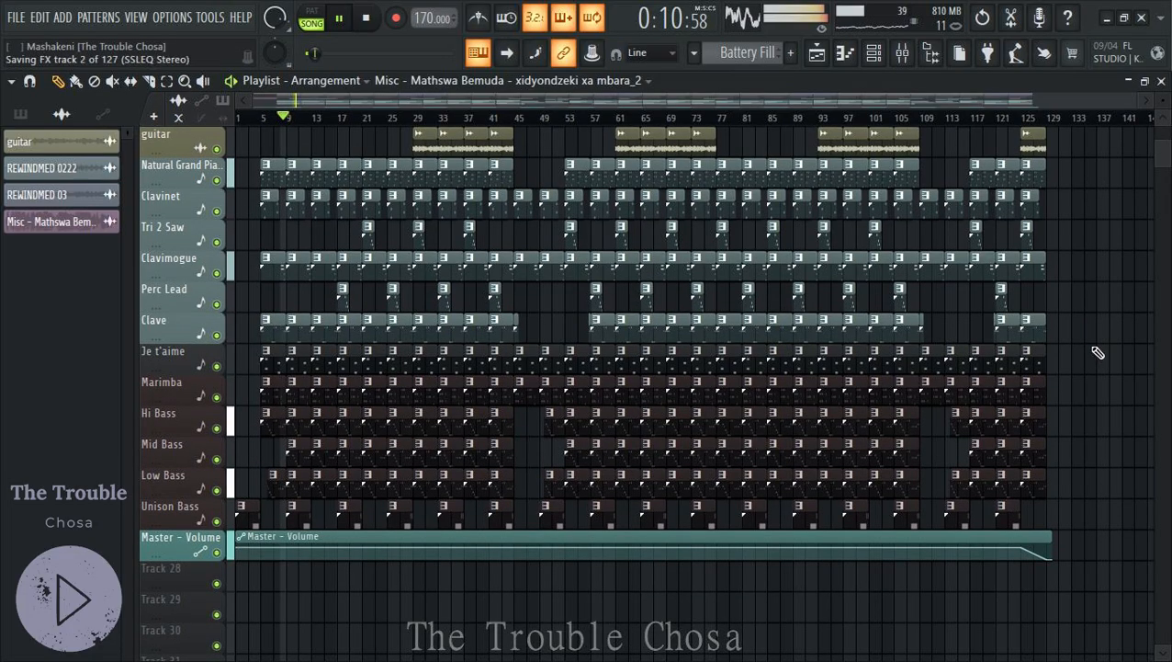
{"action": "scroll", "coordinate": [1097, 353], "scroll_direction": "up", "scroll_amount": 13}
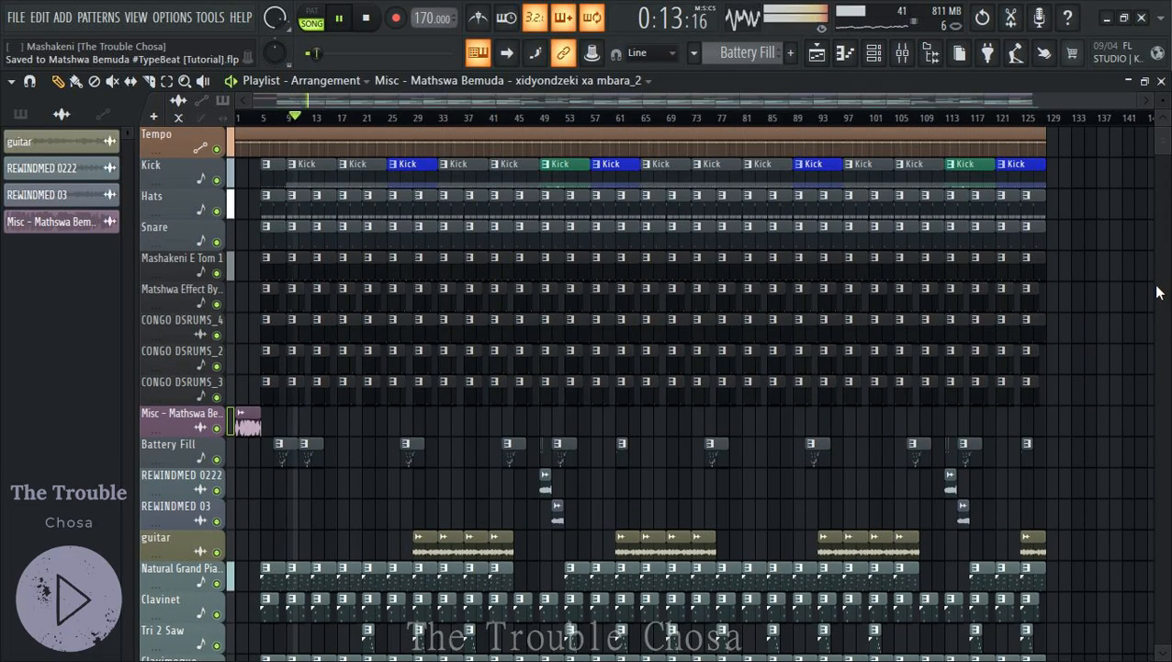
{"action": "scroll", "coordinate": [1157, 292], "scroll_direction": "down", "scroll_amount": 18}
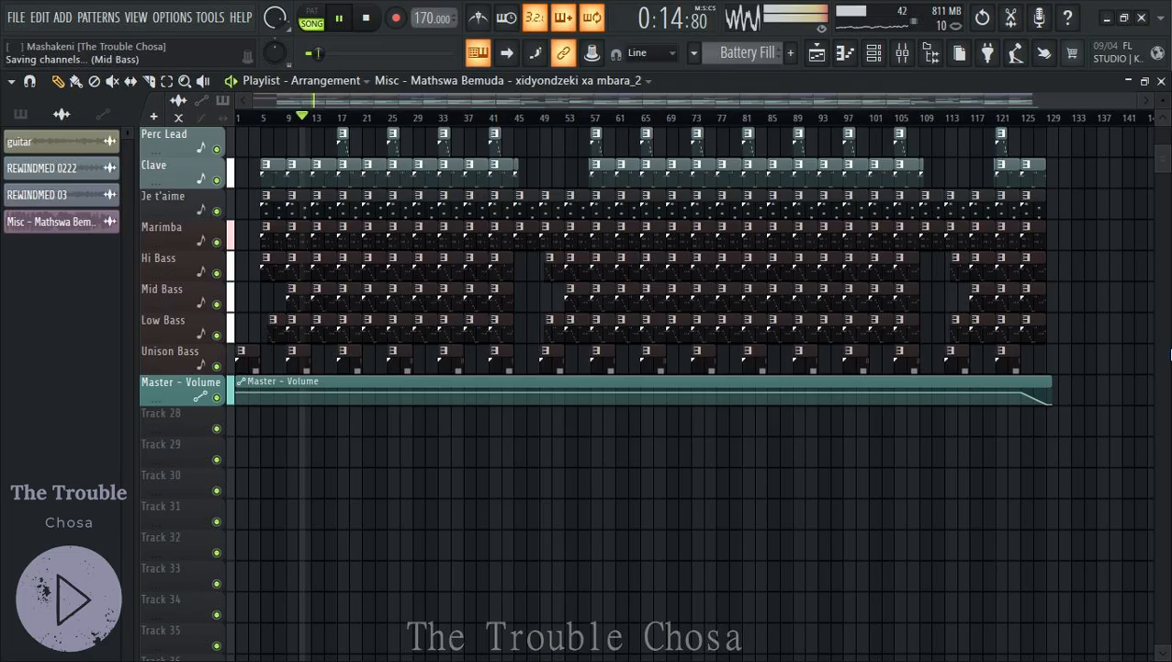
Examine the mixer's routing and effect slots, from the kick, snare and guitar tracks through Bass Bus to the ValhallaRoom and MDE-X Delay sends
{"action": "left_click", "coordinate": [902, 52]}
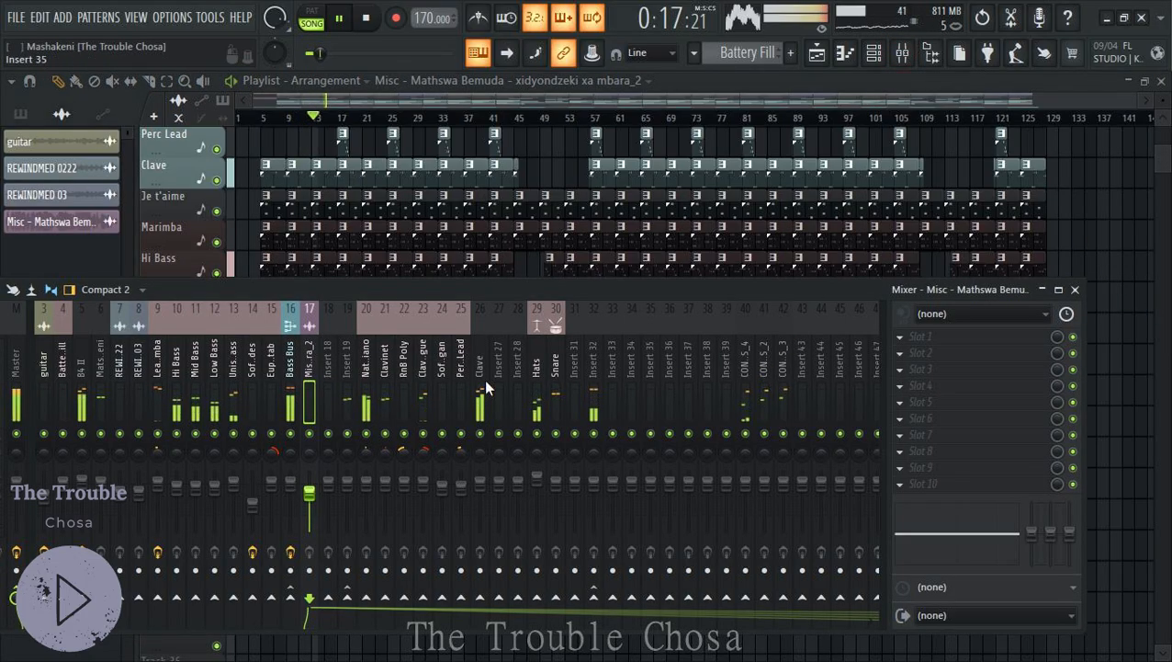
{"action": "left_click", "coordinate": [48, 350]}
{"action": "scroll", "coordinate": [48, 350], "scroll_direction": "left", "scroll_amount": 2}
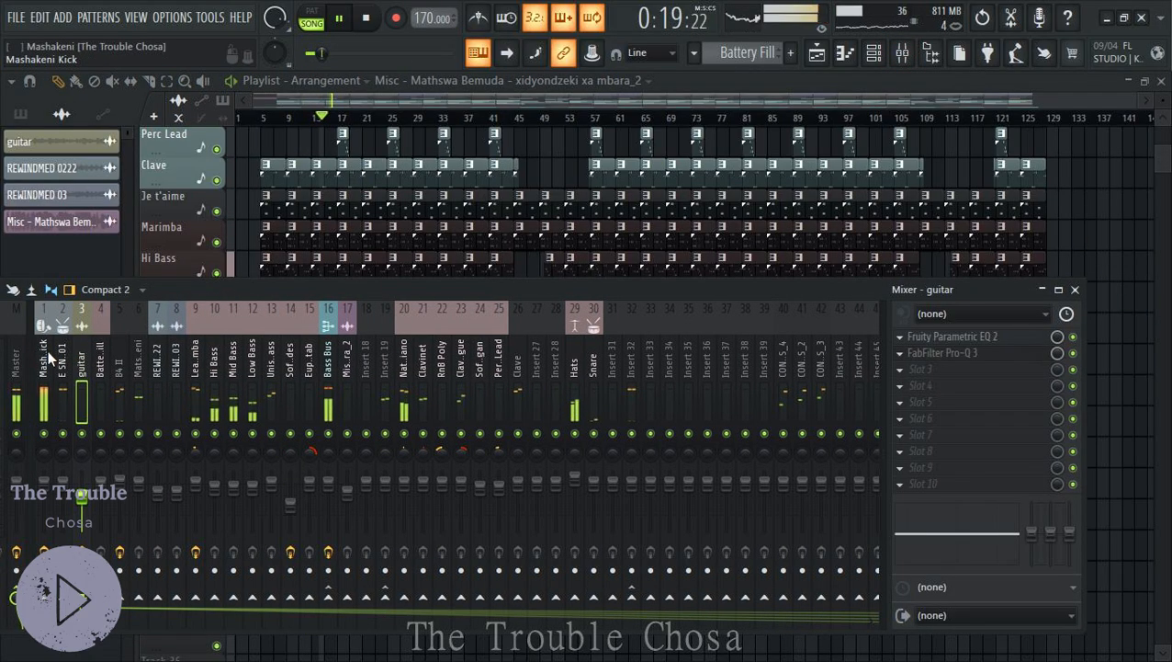
{"action": "left_click", "coordinate": [64, 369]}
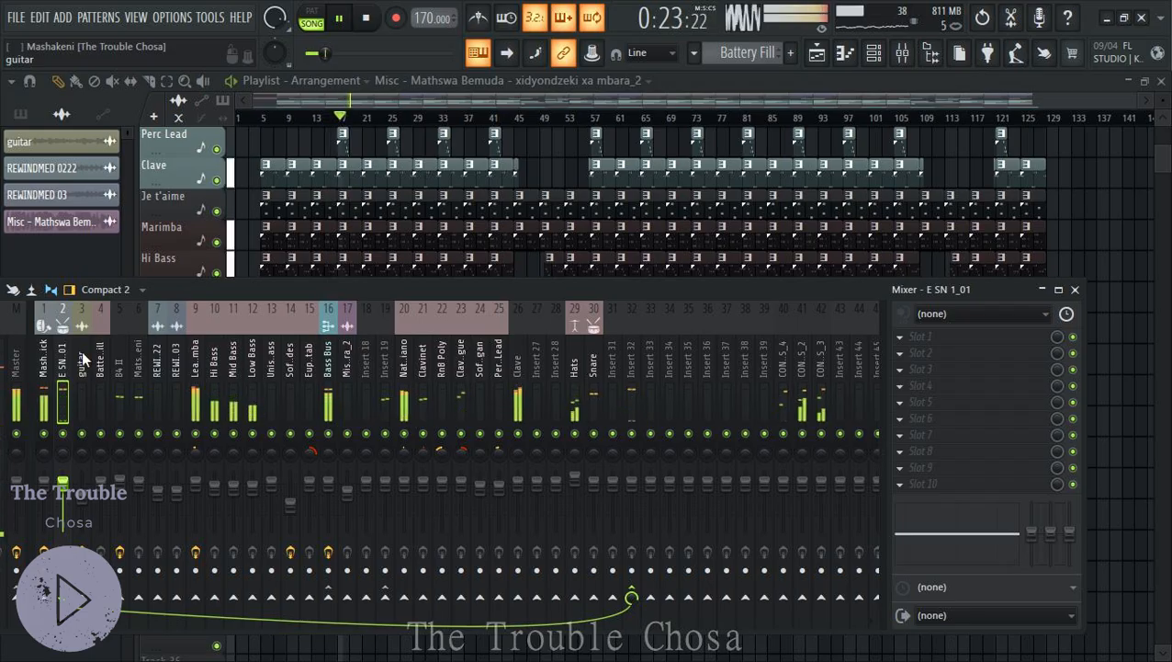
{"action": "scroll", "coordinate": [81, 356], "scroll_direction": "right", "scroll_amount": 8}
{"action": "scroll", "coordinate": [82, 357], "scroll_direction": "right", "scroll_amount": 1}
{"action": "left_click", "coordinate": [157, 363]}
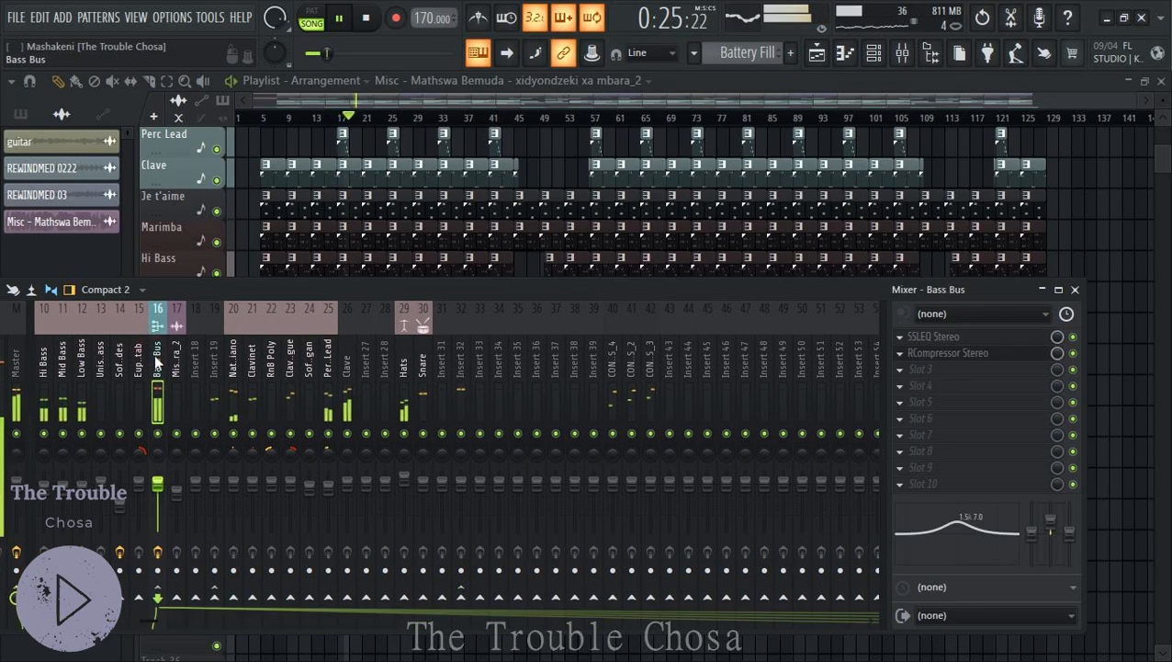
{"action": "scroll", "coordinate": [154, 359], "scroll_direction": "left", "scroll_amount": 9}
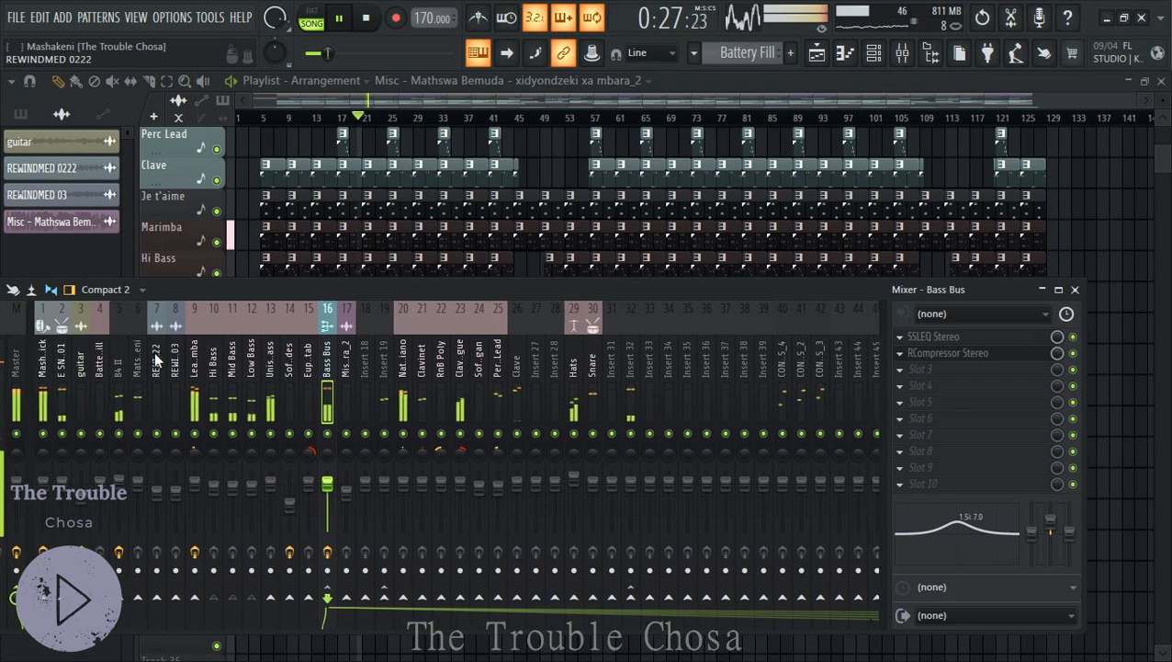
{"action": "scroll", "coordinate": [155, 358], "scroll_direction": "right", "scroll_amount": 20}
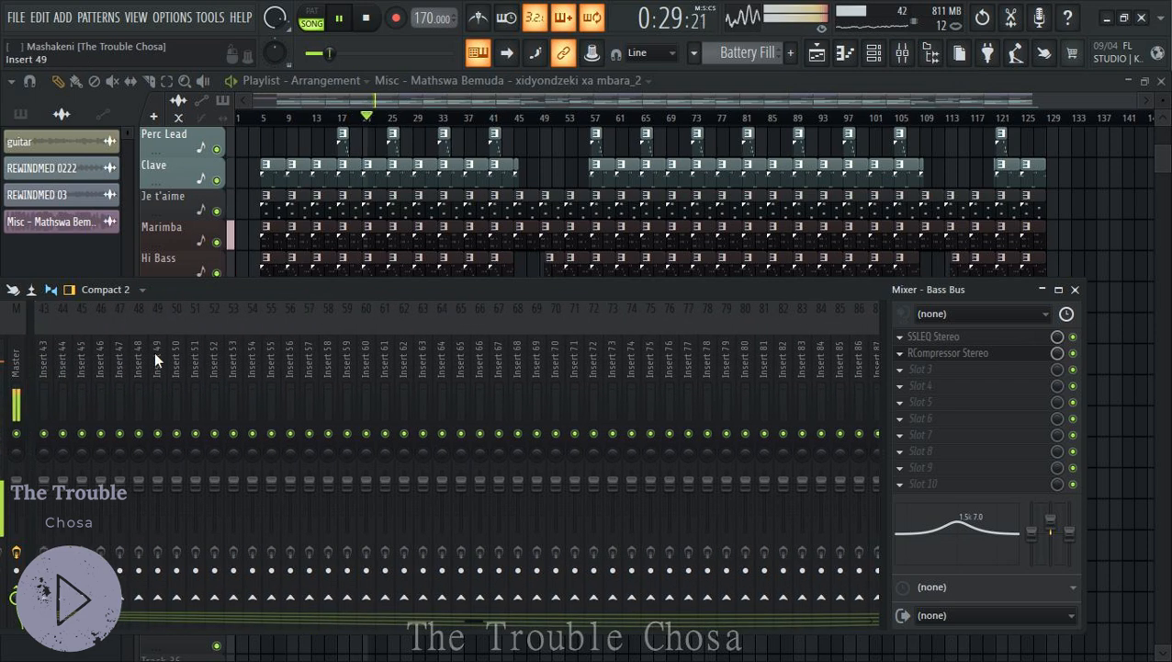
{"action": "scroll", "coordinate": [154, 351], "scroll_direction": "right", "scroll_amount": 1}
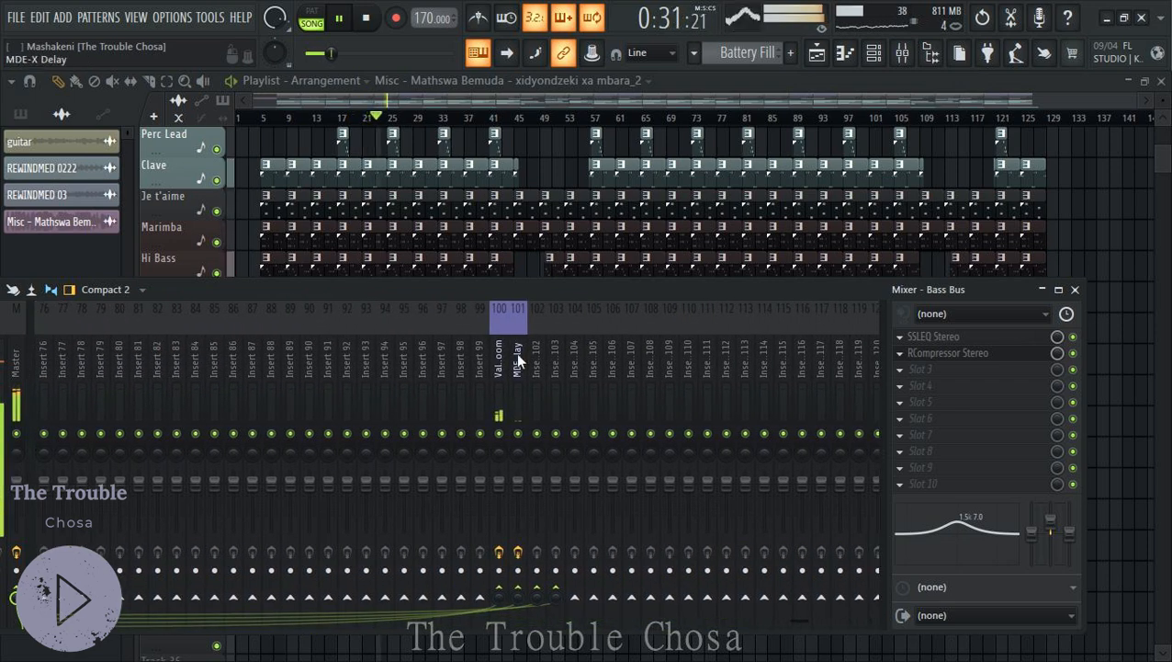
Add a separator in front of the ValhallaRoom mixer track
{"action": "right_click", "coordinate": [494, 329]}
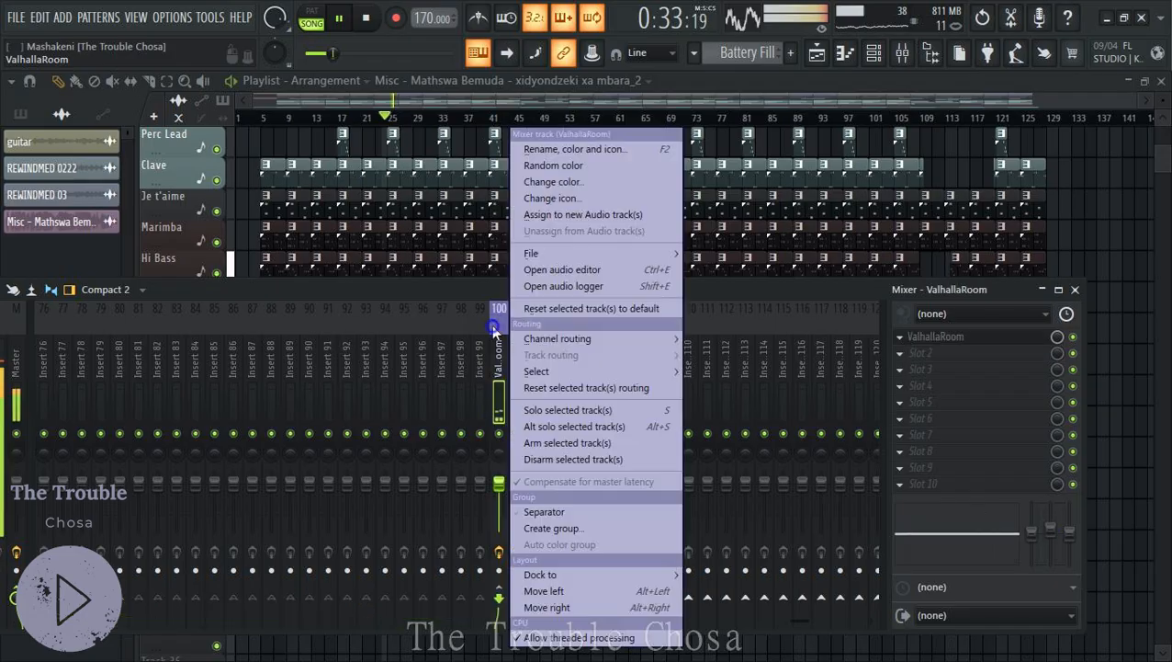
{"action": "left_click", "coordinate": [458, 328]}
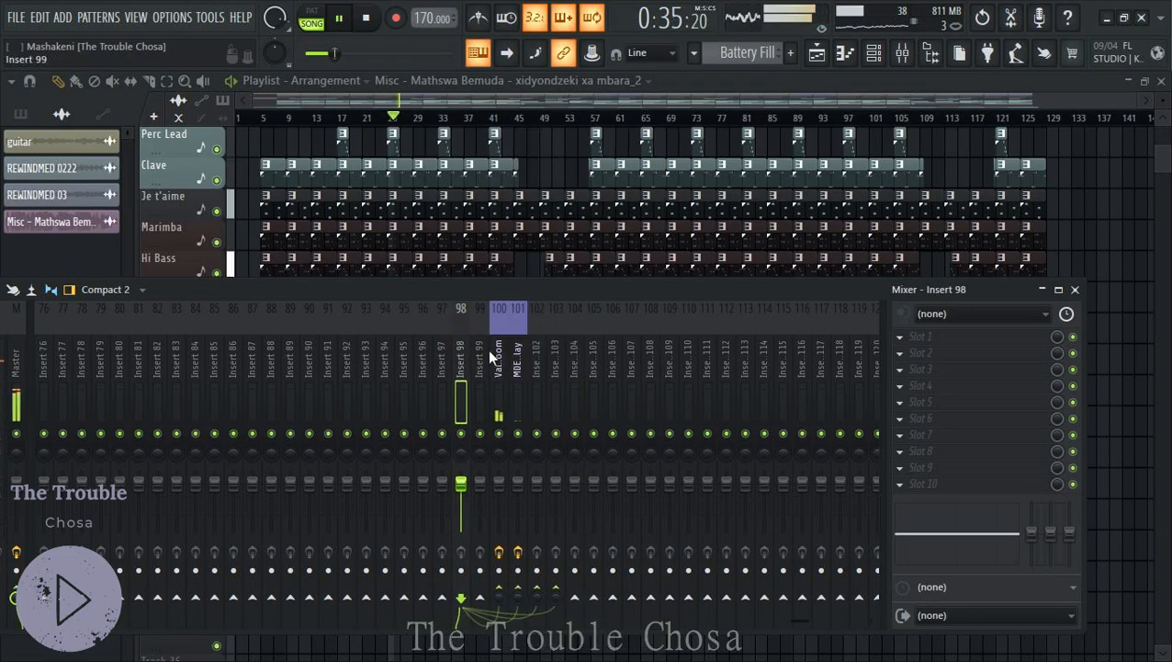
{"action": "right_click", "coordinate": [489, 350]}
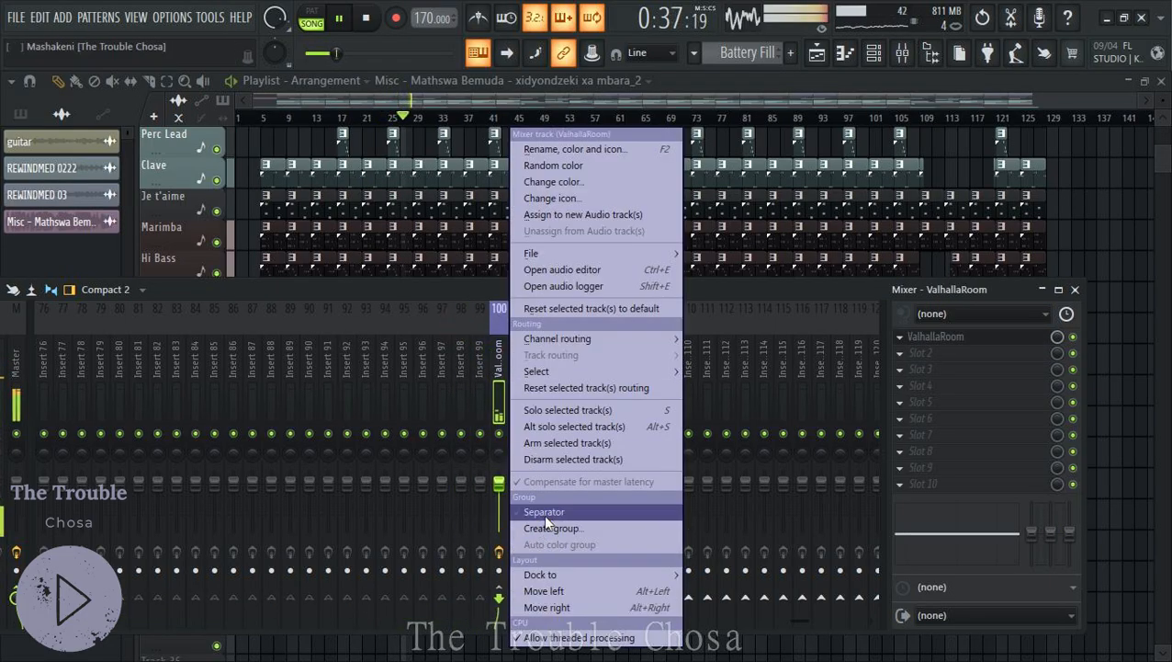
{"action": "left_click", "coordinate": [544, 513]}
{"action": "left_click", "coordinate": [530, 356]}
{"action": "right_click", "coordinate": [529, 351]}
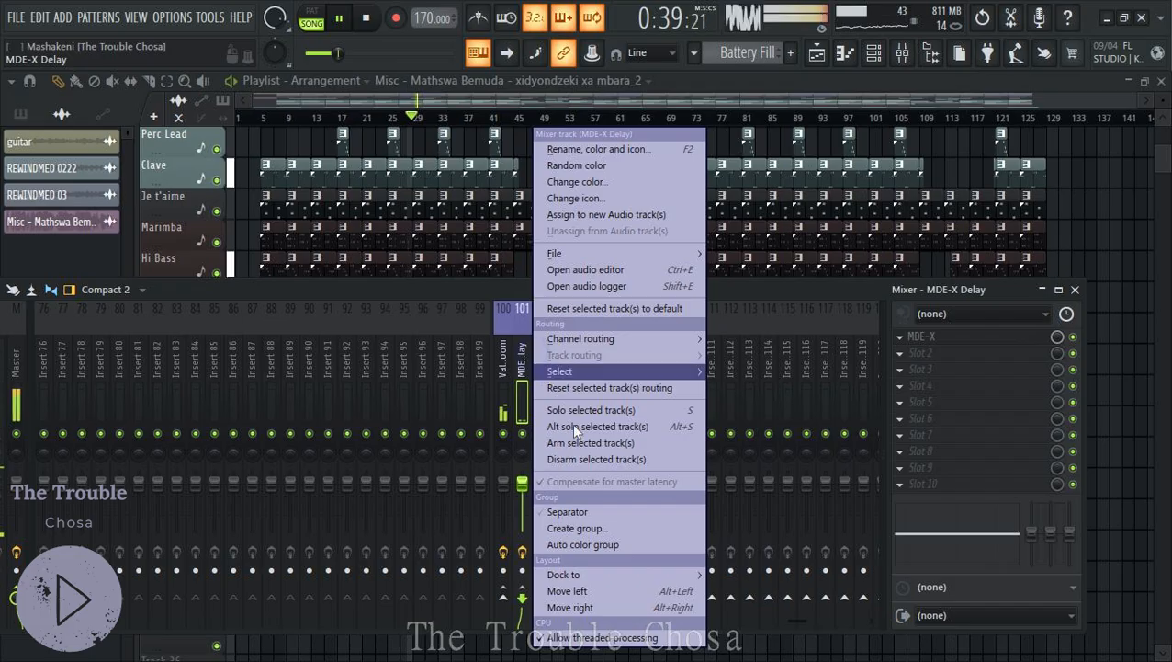
{"action": "left_click", "coordinate": [581, 502]}
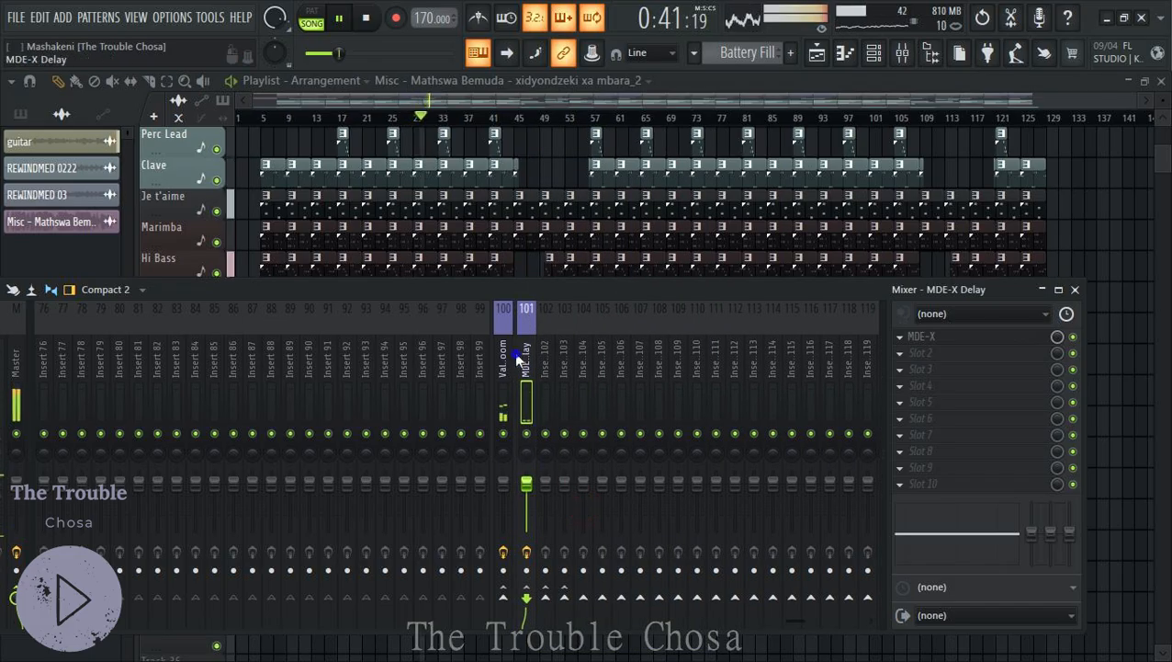
{"action": "right_click", "coordinate": [518, 357]}
{"action": "left_click", "coordinate": [583, 508]}
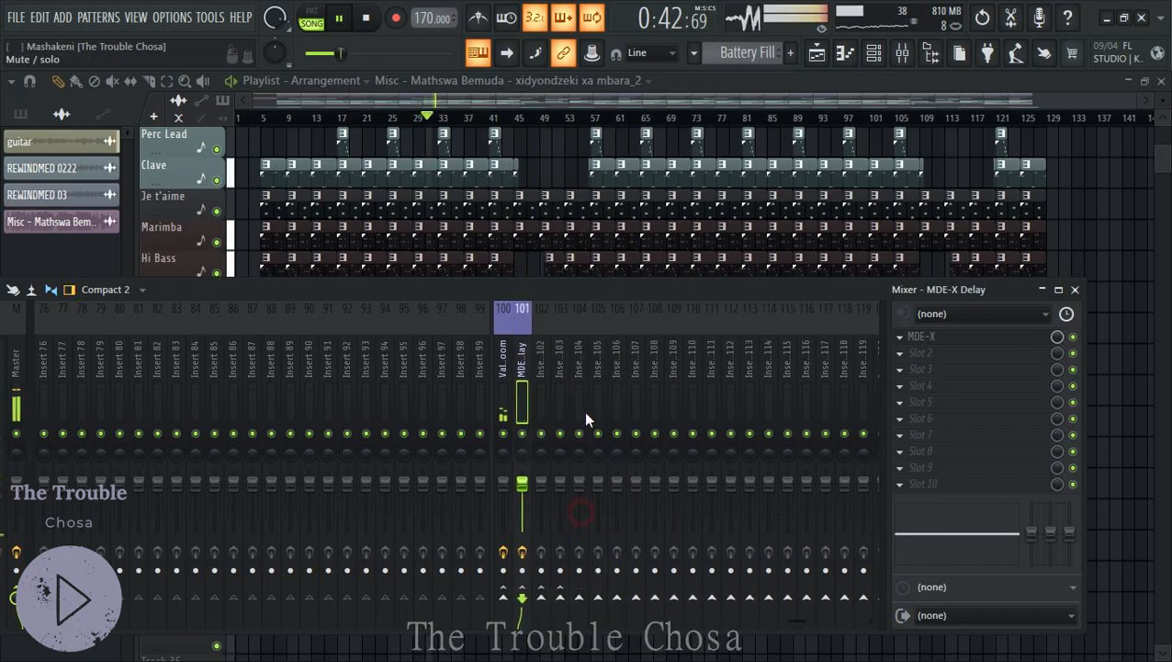
Add a separator in front of mixer Insert 102, closing off the two effect sends
{"action": "right_click", "coordinate": [542, 337]}
{"action": "left_click", "coordinate": [587, 512]}
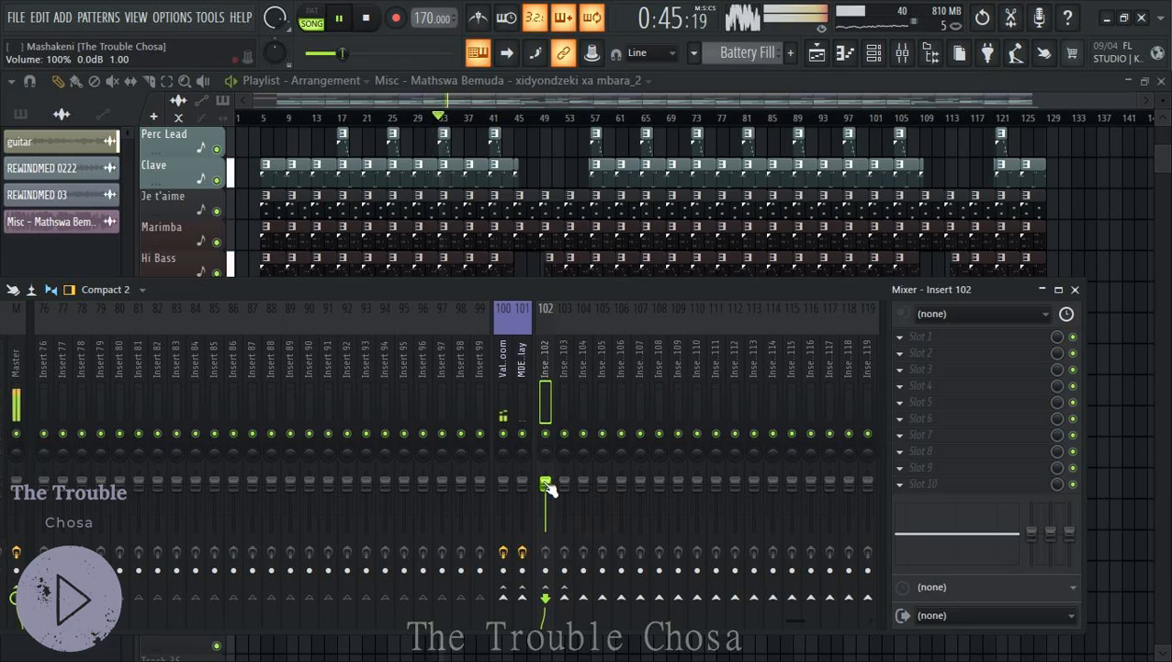
Open the ValhallaRoom reverb on mixer track 100, show its reverb controls and reposition its window to examine the settings
{"action": "left_click", "coordinate": [503, 368]}
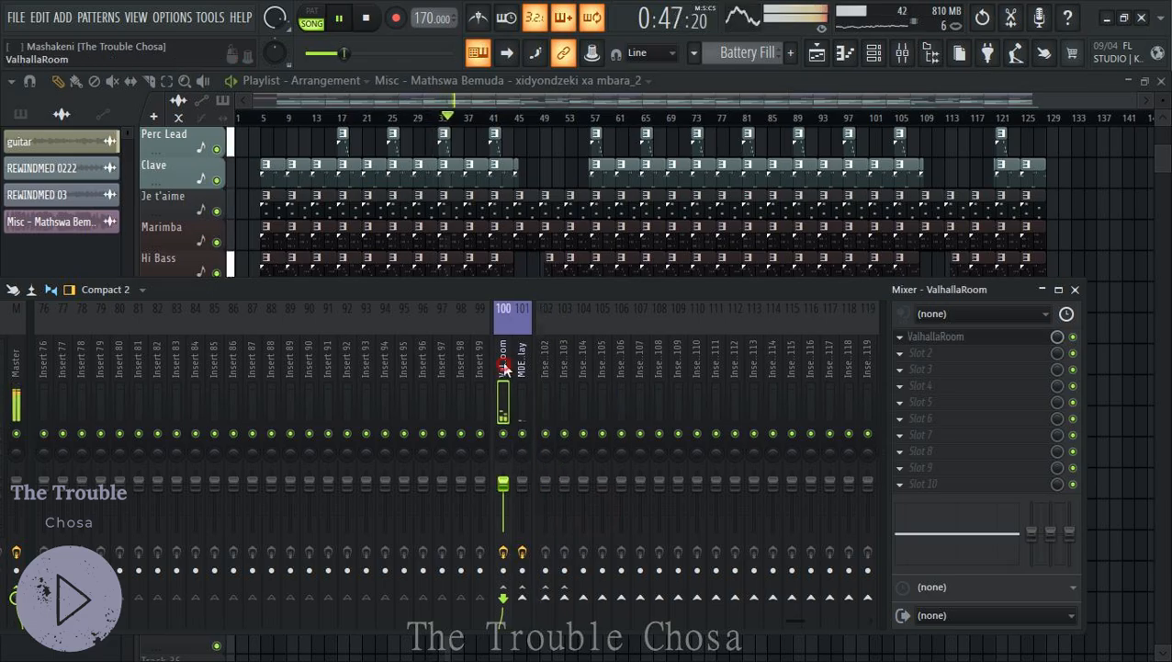
{"action": "left_click", "coordinate": [954, 344]}
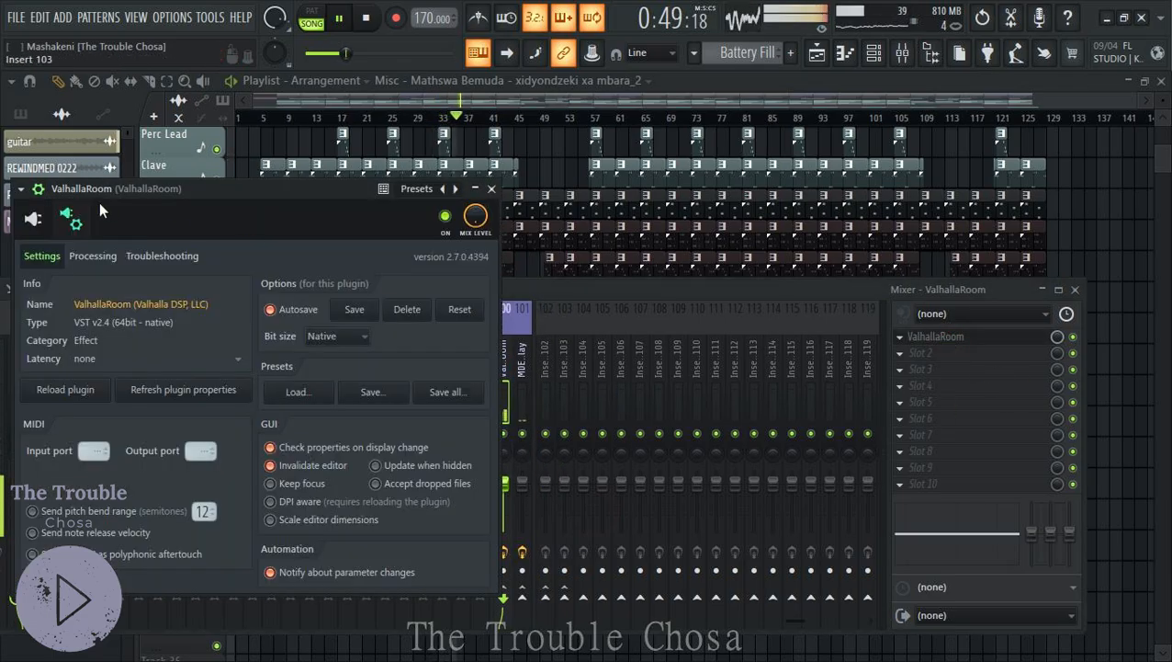
{"action": "left_click", "coordinate": [30, 223]}
{"action": "left_click_drag", "start_coordinate": [351, 198], "coordinate": [418, 166]}
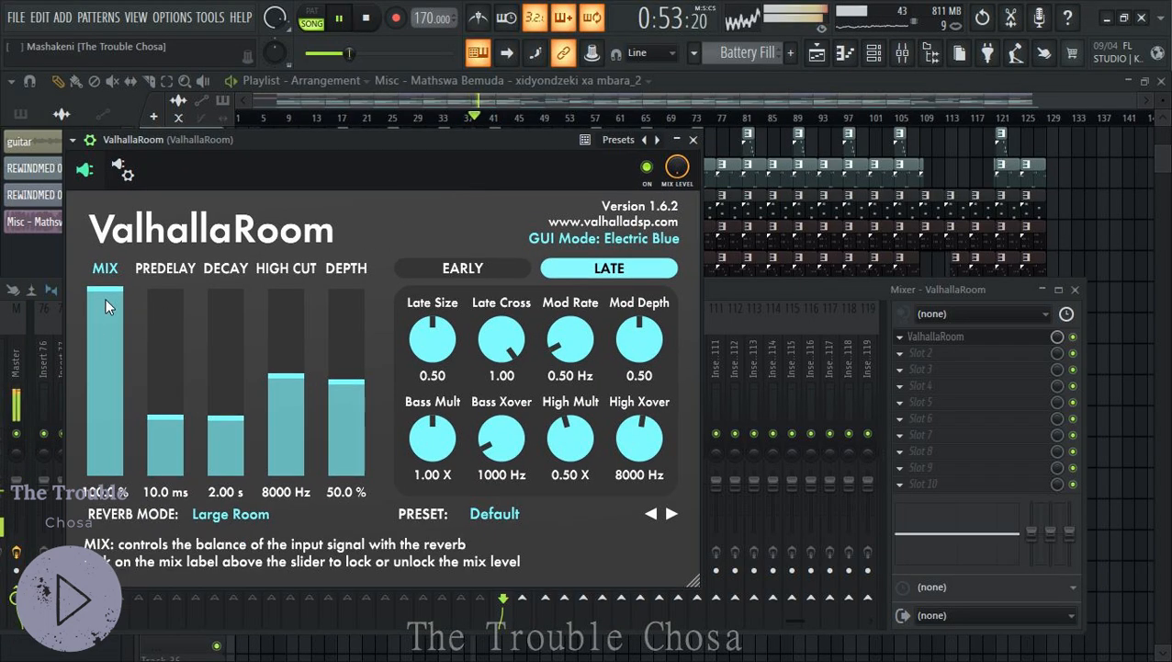
Check the ValhallaRoom mix slider, then close the reverb window and the mixer
{"action": "left_click_drag", "start_coordinate": [106, 298], "coordinate": [106, 487]}
{"action": "left_click_drag", "start_coordinate": [144, 294], "coordinate": [151, 283]}
{"action": "left_click", "coordinate": [694, 140]}
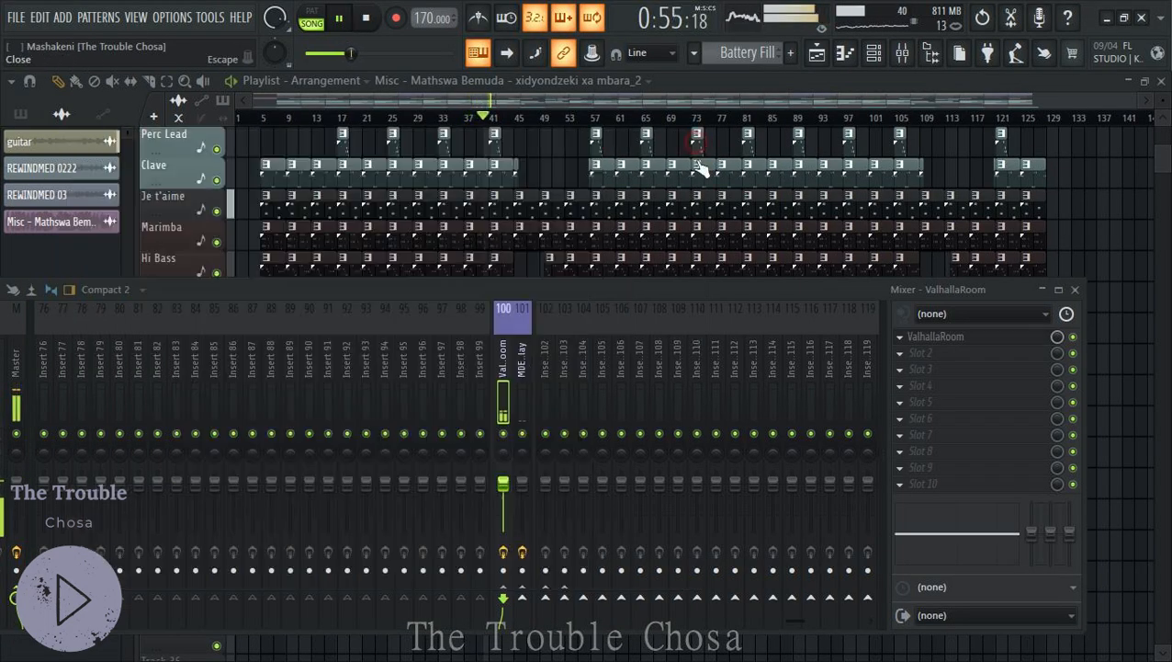
{"action": "key", "text": "F9"}
{"action": "scroll", "coordinate": [1091, 368], "scroll_direction": "up", "scroll_amount": 5}
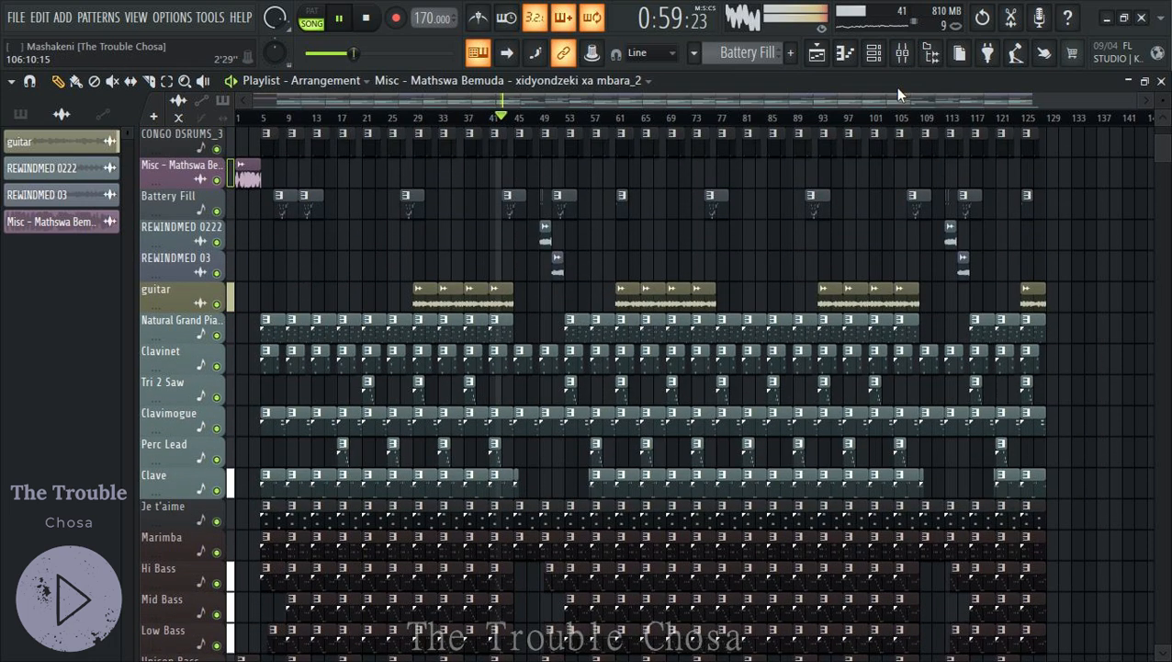
Reopen the mixer, examine the tracks from the two effect sends back to the kick, and close it
{"action": "left_click", "coordinate": [903, 52]}
{"action": "scroll", "coordinate": [117, 337], "scroll_direction": "up", "scroll_amount": 15}
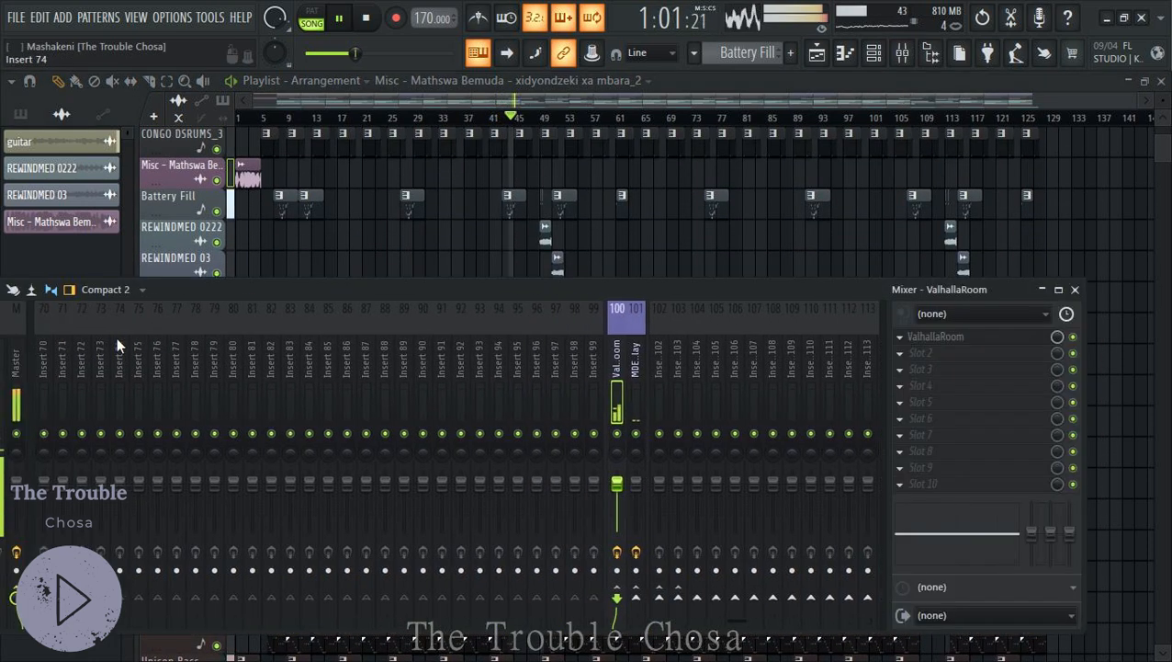
{"action": "scroll", "coordinate": [118, 339], "scroll_direction": "up", "scroll_amount": 5}
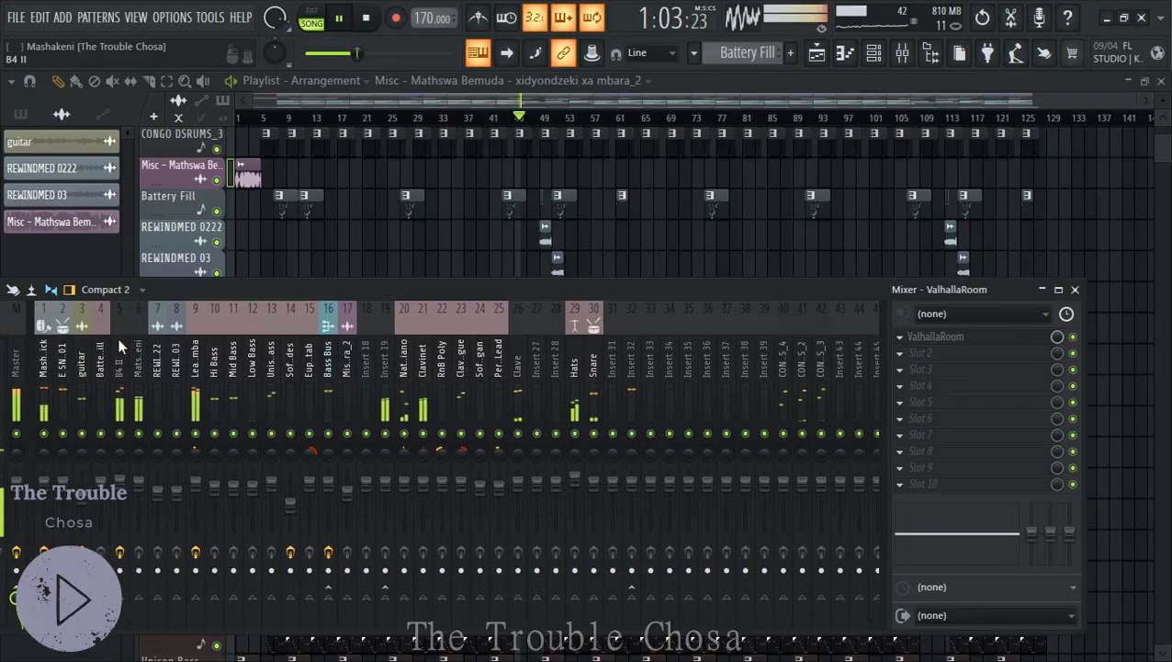
{"action": "scroll", "coordinate": [200, 353], "scroll_direction": "down", "scroll_amount": 8}
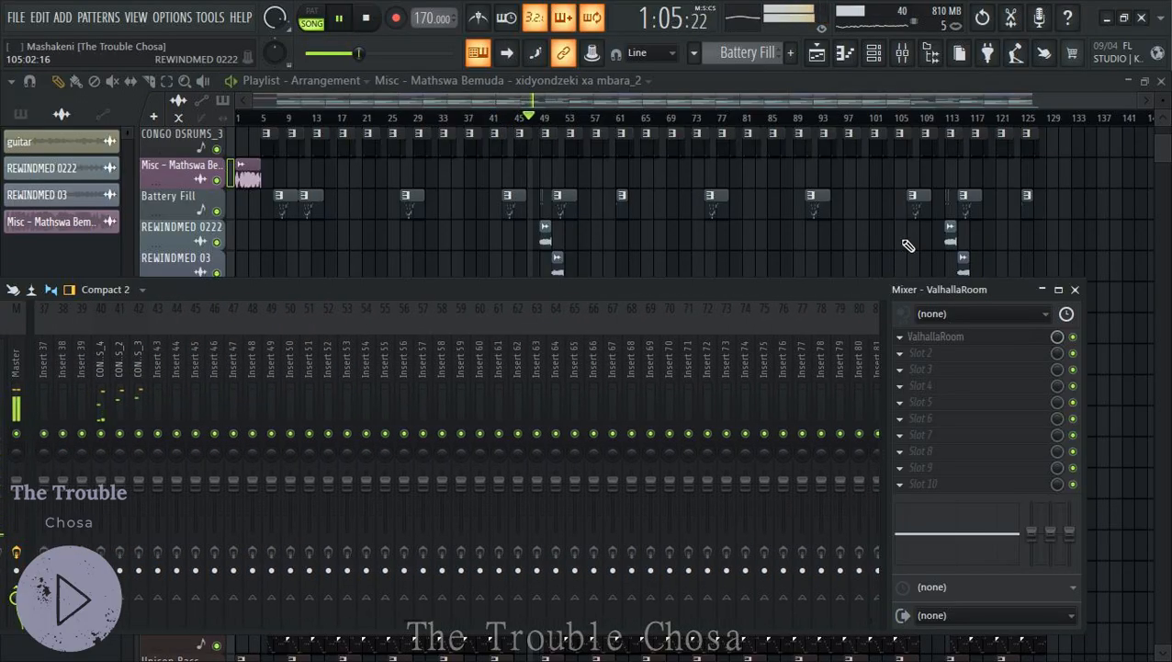
{"action": "left_click", "coordinate": [1075, 288]}
Review the playlist arrangement from the Hats track down to the Master - Volume automation clip
{"action": "scroll", "coordinate": [1120, 264], "scroll_direction": "down", "scroll_amount": 6}
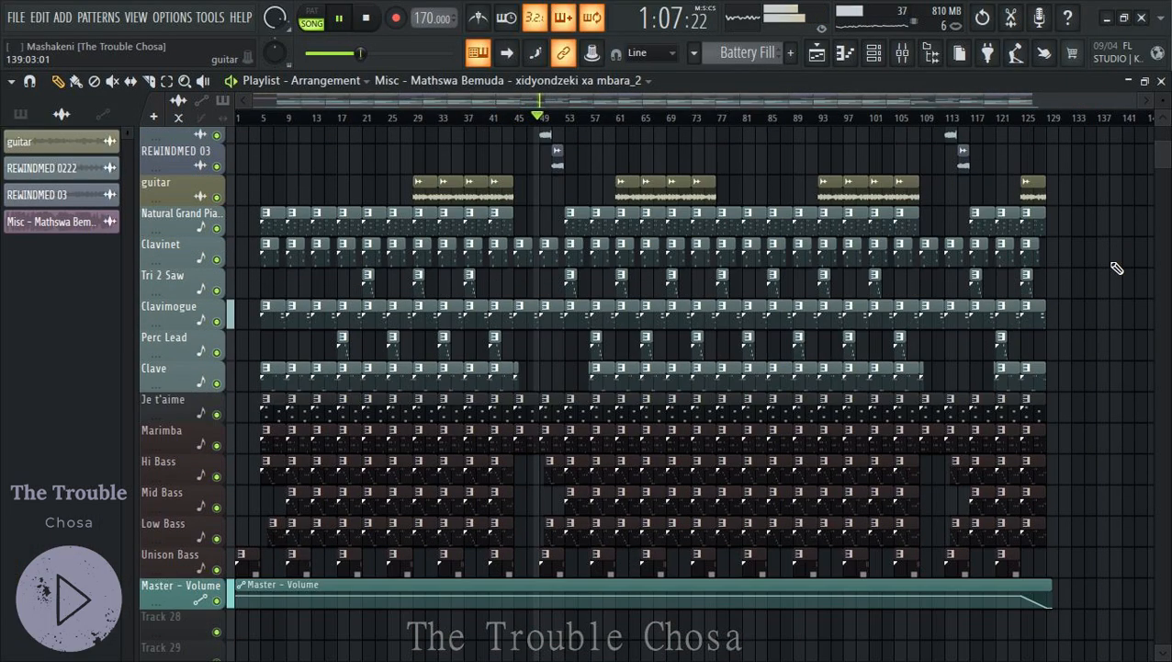
{"action": "scroll", "coordinate": [1135, 263], "scroll_direction": "up", "scroll_amount": 6}
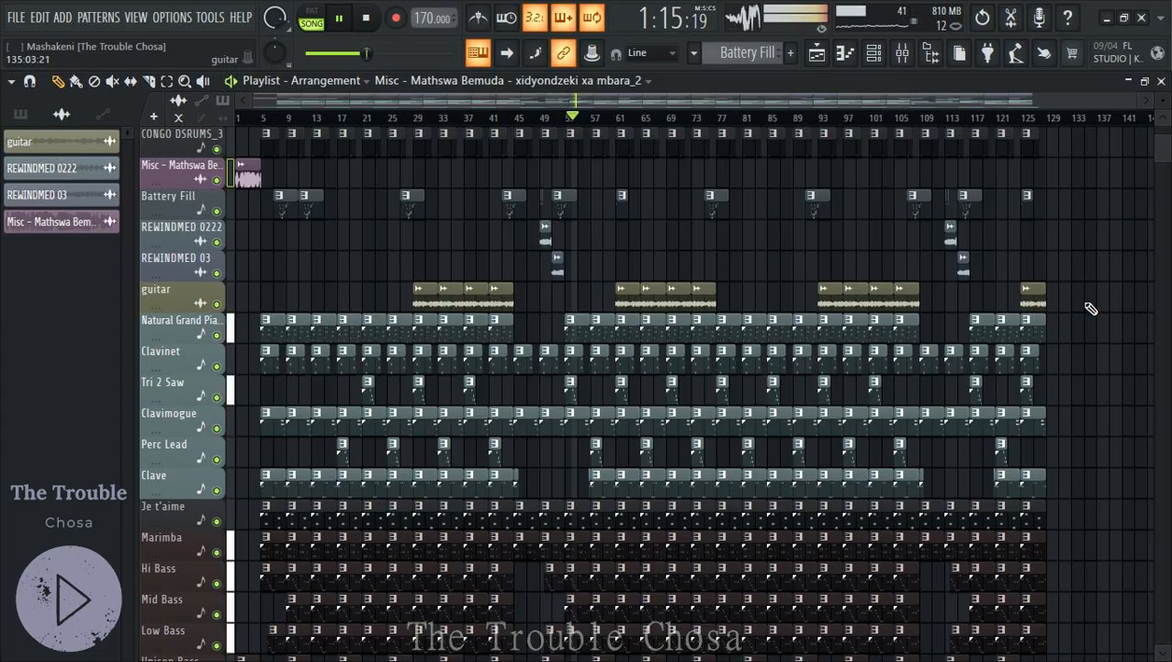
{"action": "scroll", "coordinate": [1121, 330], "scroll_direction": "down", "scroll_amount": 5}
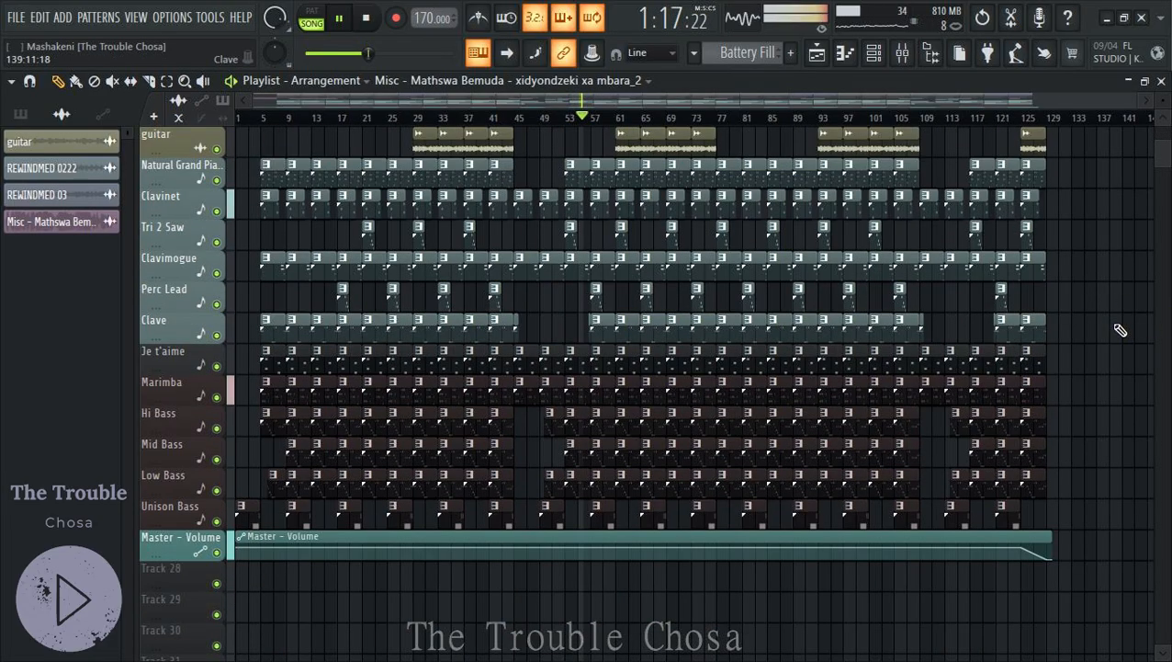
{"action": "scroll", "coordinate": [1120, 328], "scroll_direction": "up", "scroll_amount": 8}
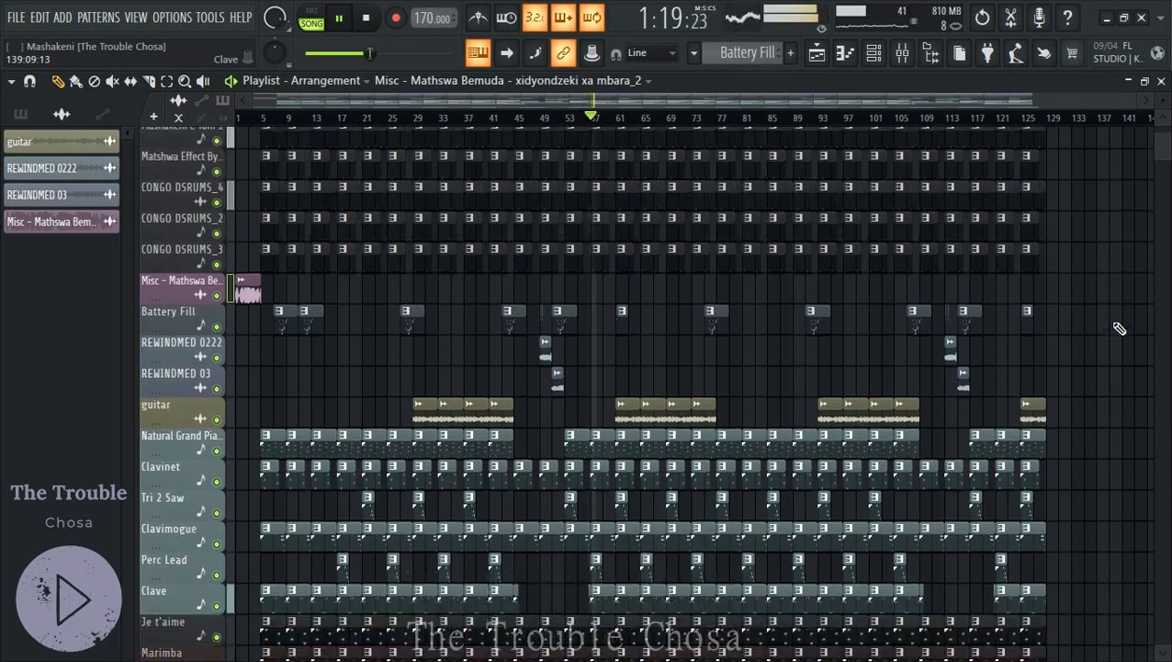
{"action": "scroll", "coordinate": [1120, 328], "scroll_direction": "down", "scroll_amount": 4}
{"action": "scroll", "coordinate": [537, 215], "scroll_direction": "up", "scroll_amount": 6}
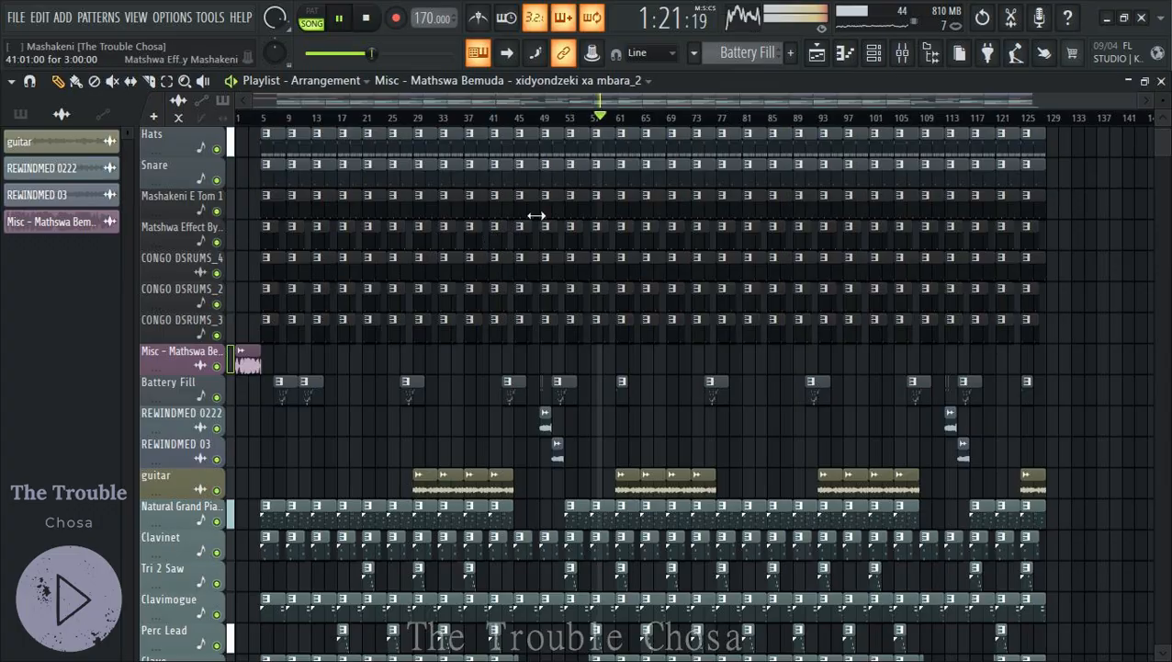
Open the guitar audio clip at bar 61 to check its time-stretching pitch setting, and close its settings window
{"action": "scroll", "coordinate": [643, 133], "scroll_direction": "up", "scroll_amount": 6}
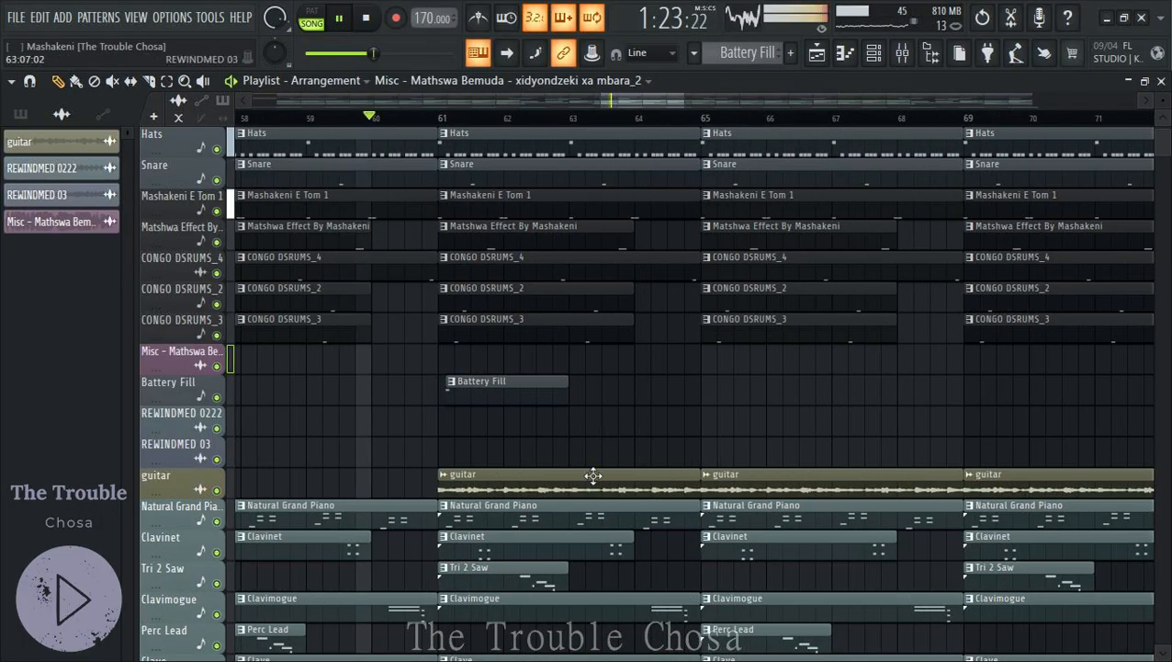
{"action": "double_click", "coordinate": [589, 490]}
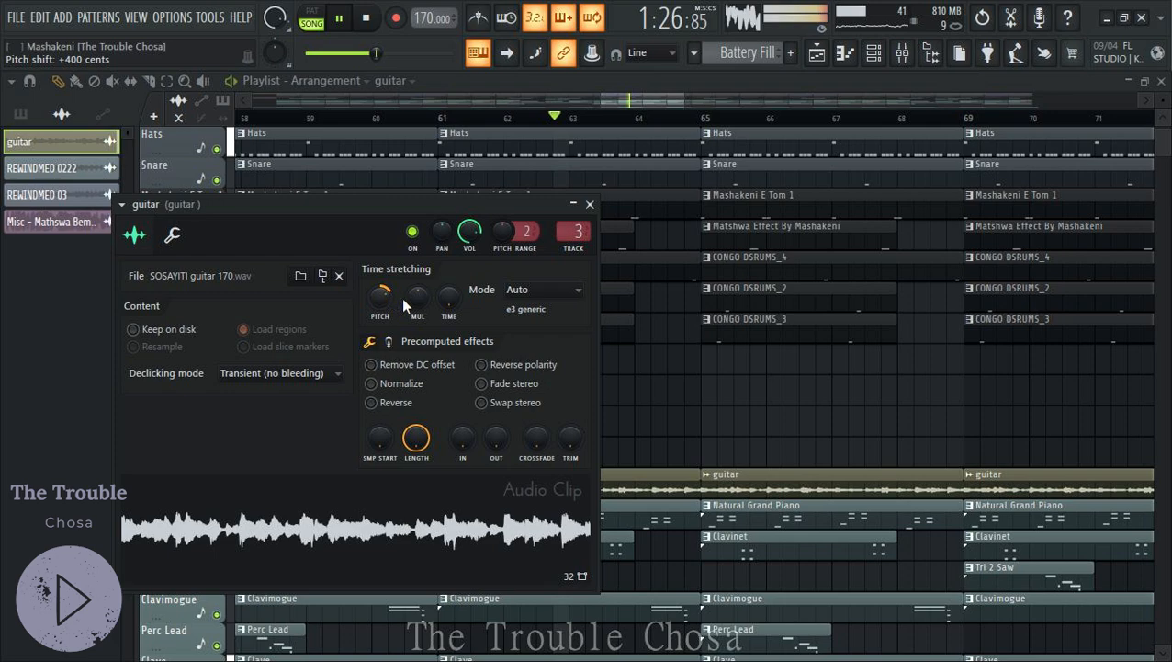
{"action": "left_click", "coordinate": [590, 204]}
{"action": "scroll", "coordinate": [608, 207], "scroll_direction": "down", "scroll_amount": 3}
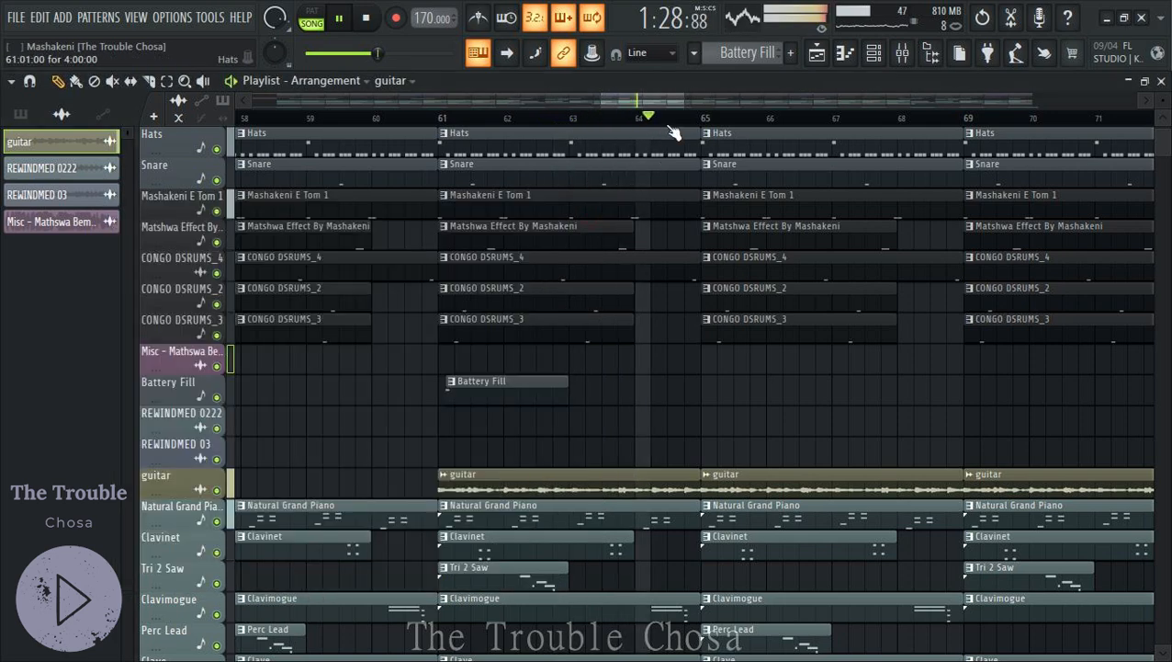
{"action": "scroll", "coordinate": [678, 123], "scroll_direction": "down", "scroll_amount": 5}
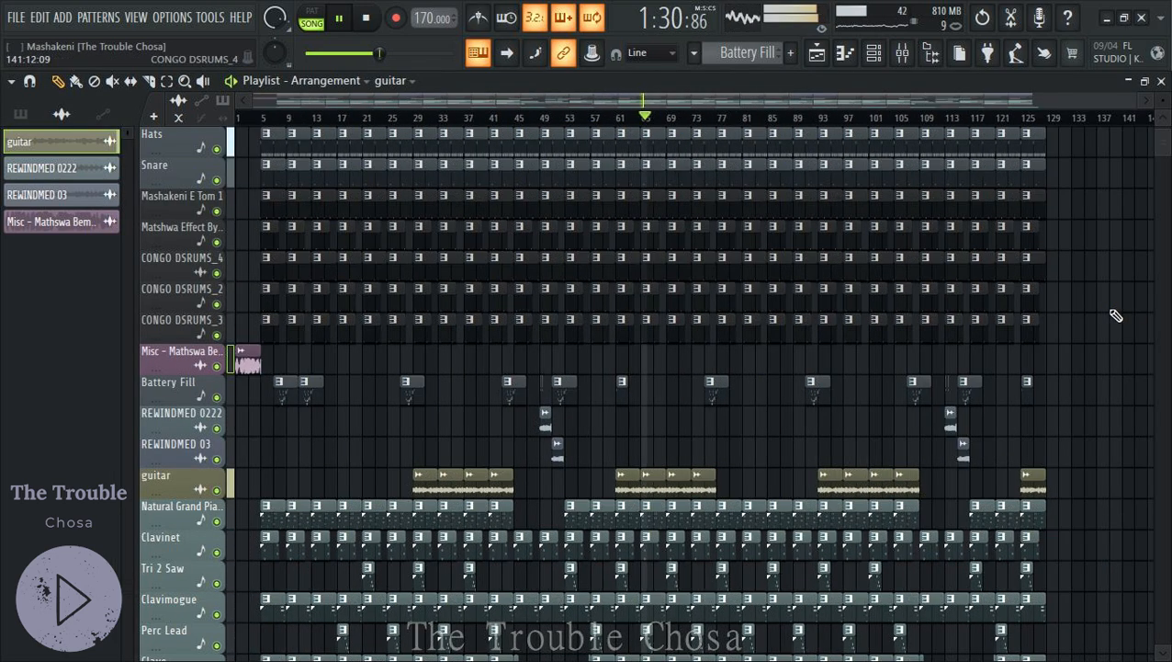
Save the project and shrink the playlist tracks to the minimum height to show the whole arrangement from the Tempo track down
{"action": "scroll", "coordinate": [1109, 316], "scroll_direction": "down", "scroll_amount": 2}
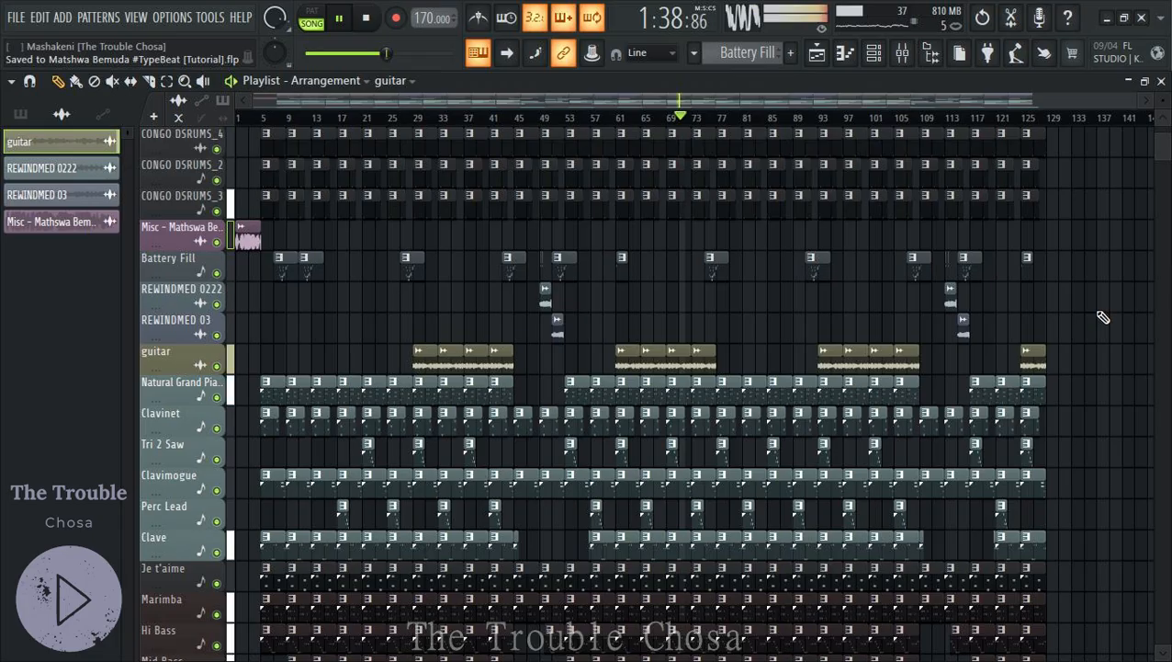
{"action": "scroll", "coordinate": [1109, 312], "scroll_direction": "down", "scroll_amount": 5}
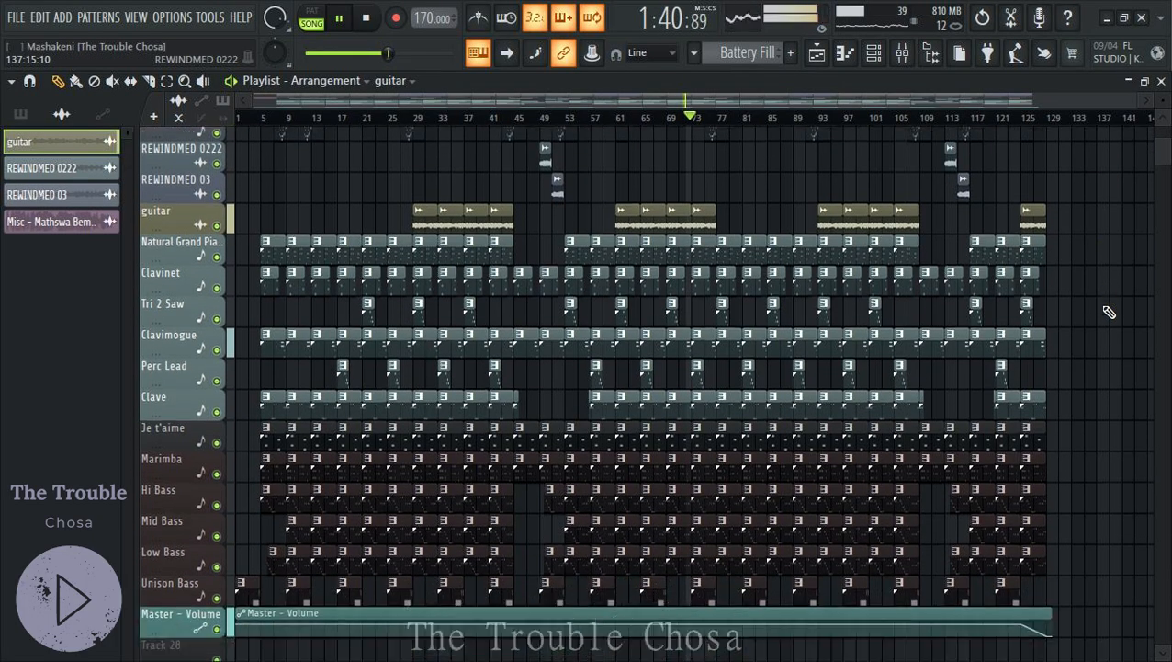
{"action": "left_click_drag", "start_coordinate": [1163, 99], "coordinate": [1164, 129]}
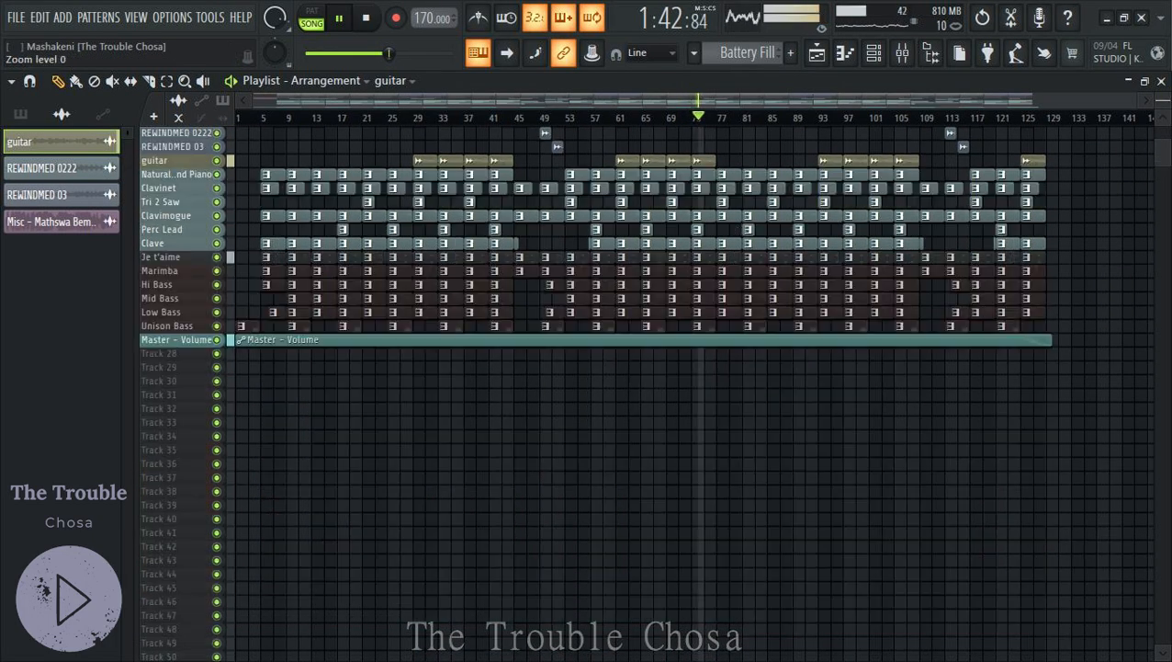
{"action": "scroll", "coordinate": [1138, 210], "scroll_direction": "up", "scroll_amount": 4}
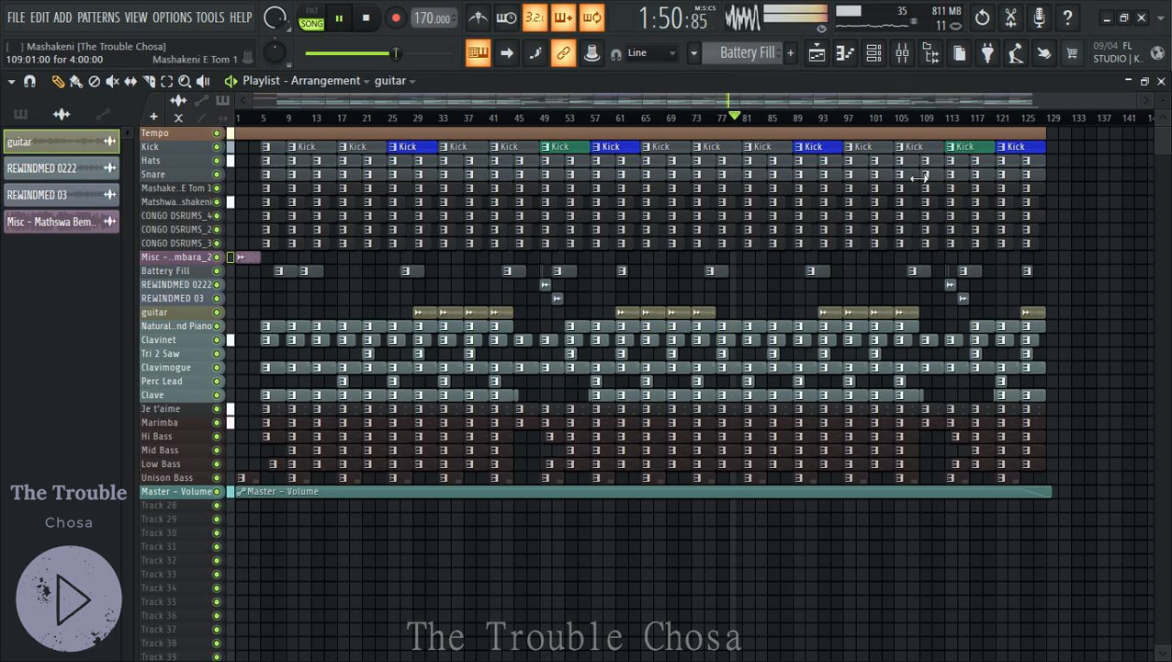
Open the mixer, reposition its window clear of the screen edge, and examine the instrument, bass and drum tracks
{"action": "left_click", "coordinate": [914, 60]}
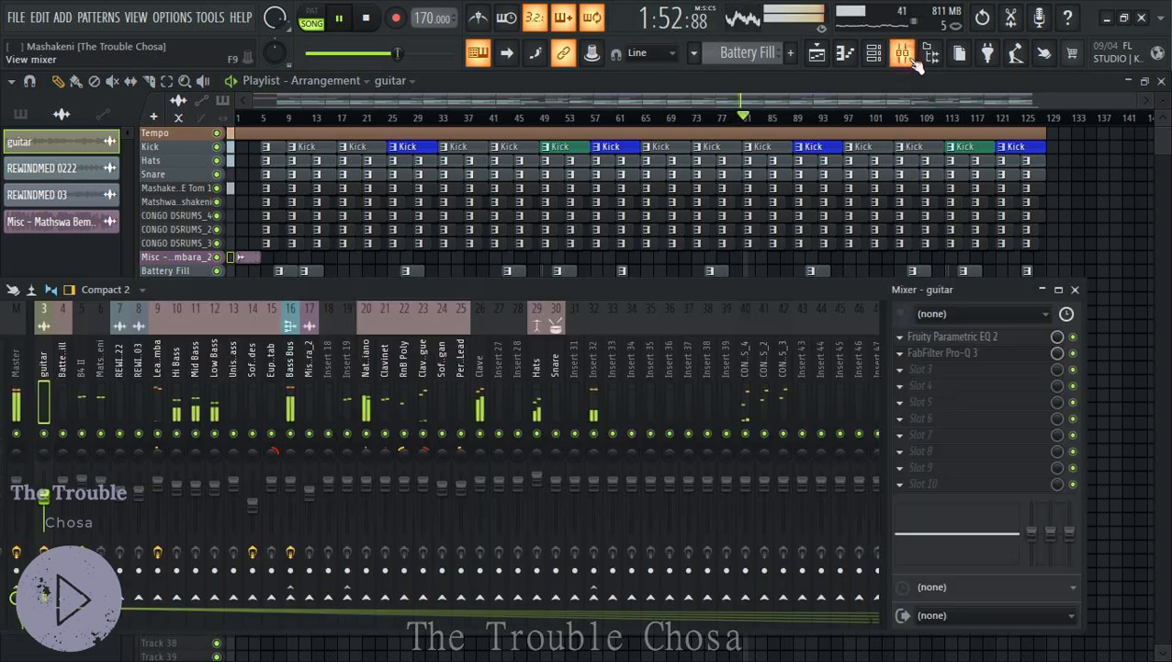
{"action": "left_click_drag", "start_coordinate": [771, 285], "coordinate": [837, 314]}
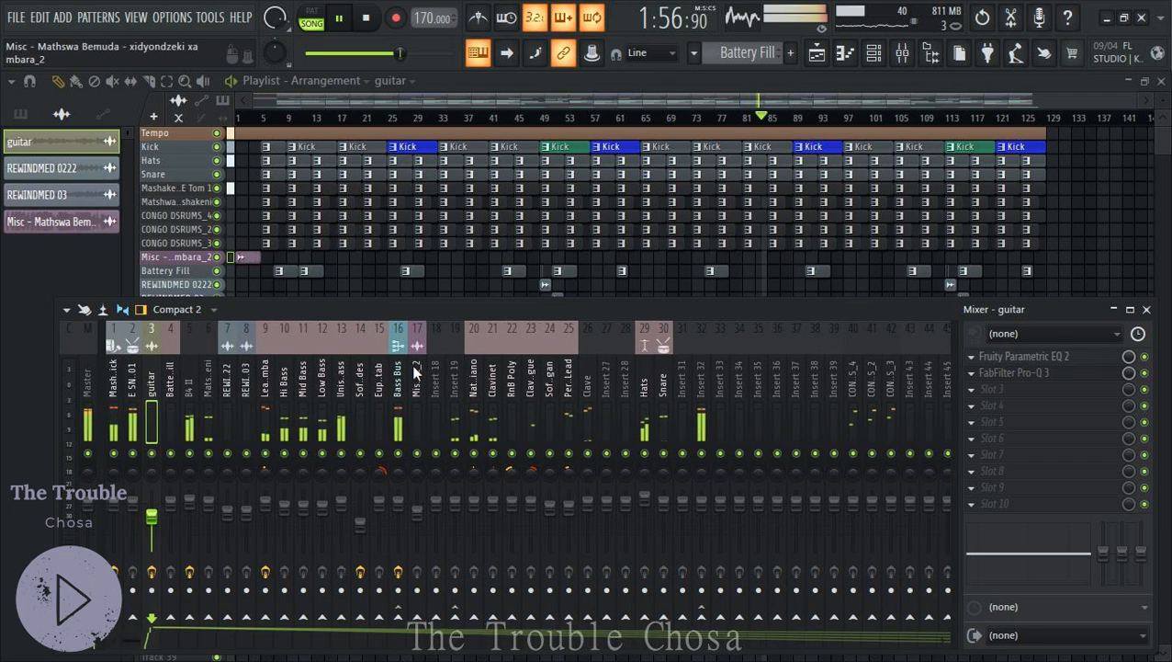
{"action": "scroll", "coordinate": [413, 367], "scroll_direction": "down", "scroll_amount": 6}
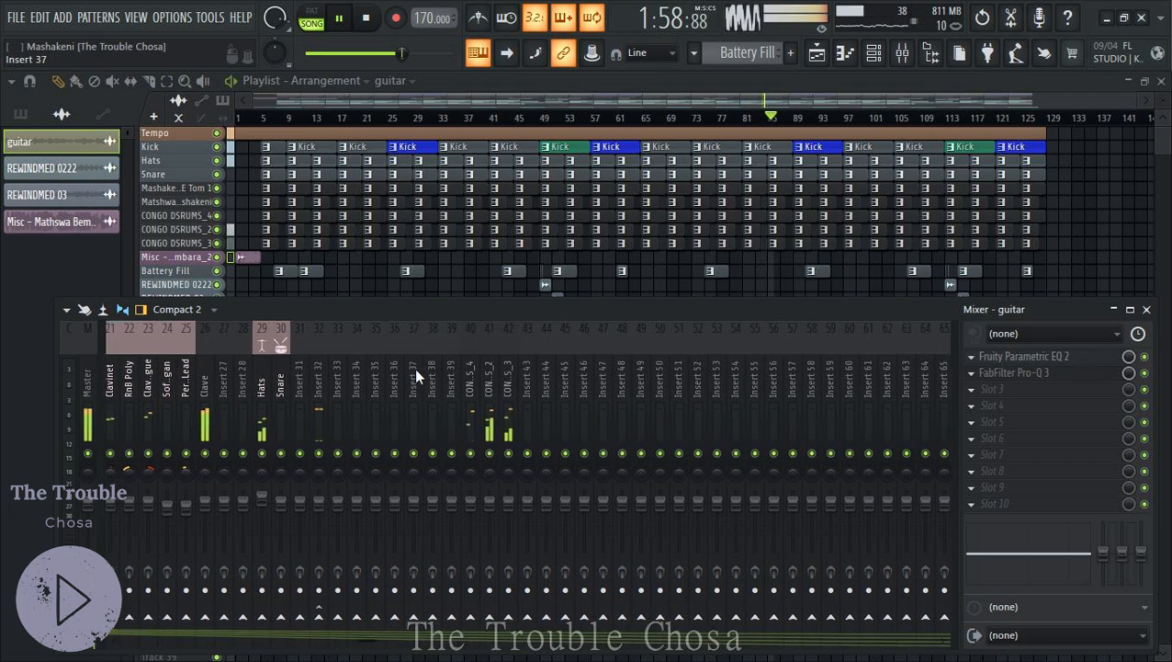
{"action": "scroll", "coordinate": [415, 368], "scroll_direction": "up", "scroll_amount": 6}
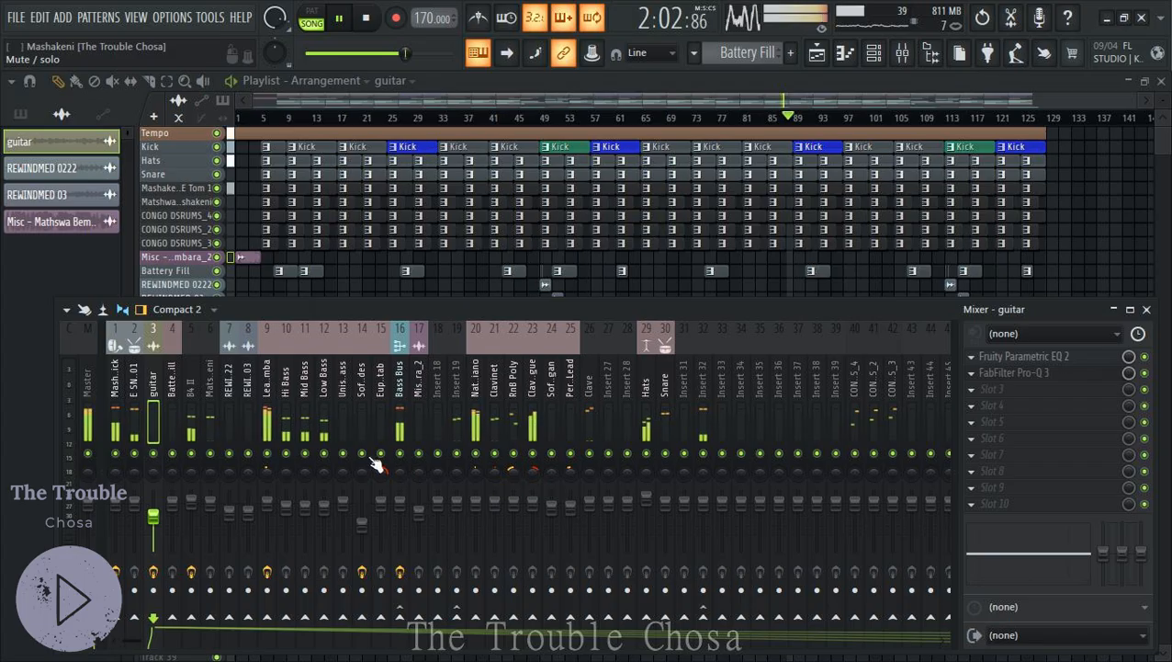
Examine the effect slots and routing of the Natural Grand Piano and Perc Lead mixer tracks through to the effect sends, and close the mixer
{"action": "left_click", "coordinate": [478, 384]}
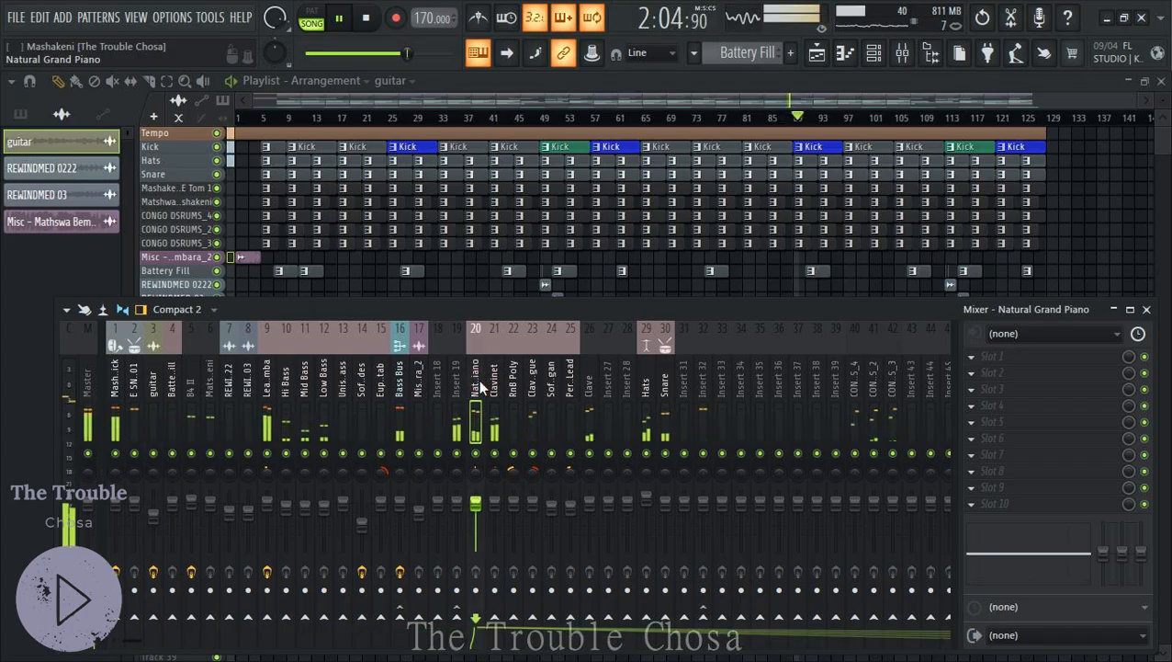
{"action": "scroll", "coordinate": [478, 384], "scroll_direction": "down", "scroll_amount": 1}
{"action": "scroll", "coordinate": [478, 380], "scroll_direction": "down", "scroll_amount": 3}
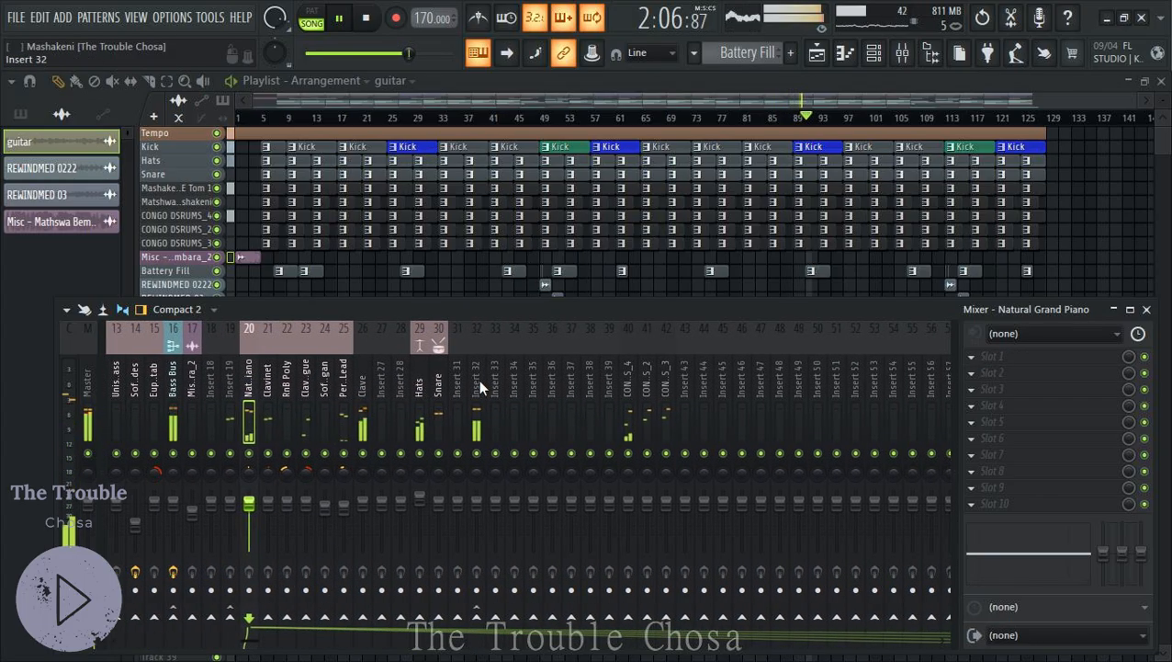
{"action": "left_click", "coordinate": [344, 373]}
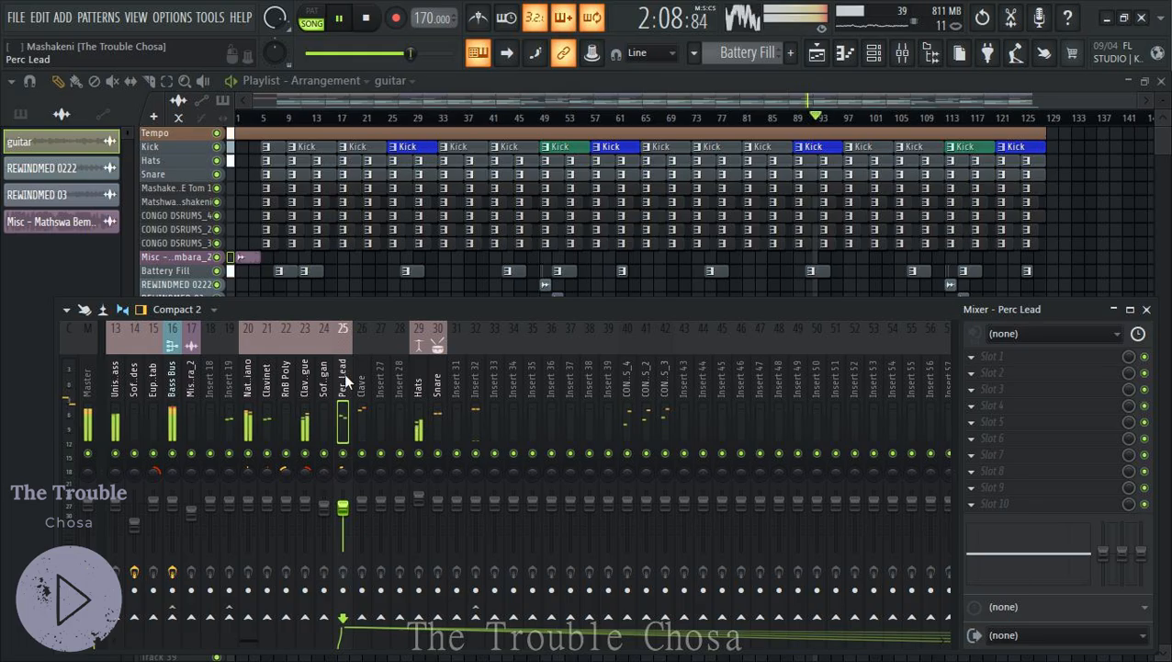
{"action": "scroll", "coordinate": [344, 373], "scroll_direction": "down", "scroll_amount": 10}
{"action": "scroll", "coordinate": [345, 373], "scroll_direction": "down", "scroll_amount": 8}
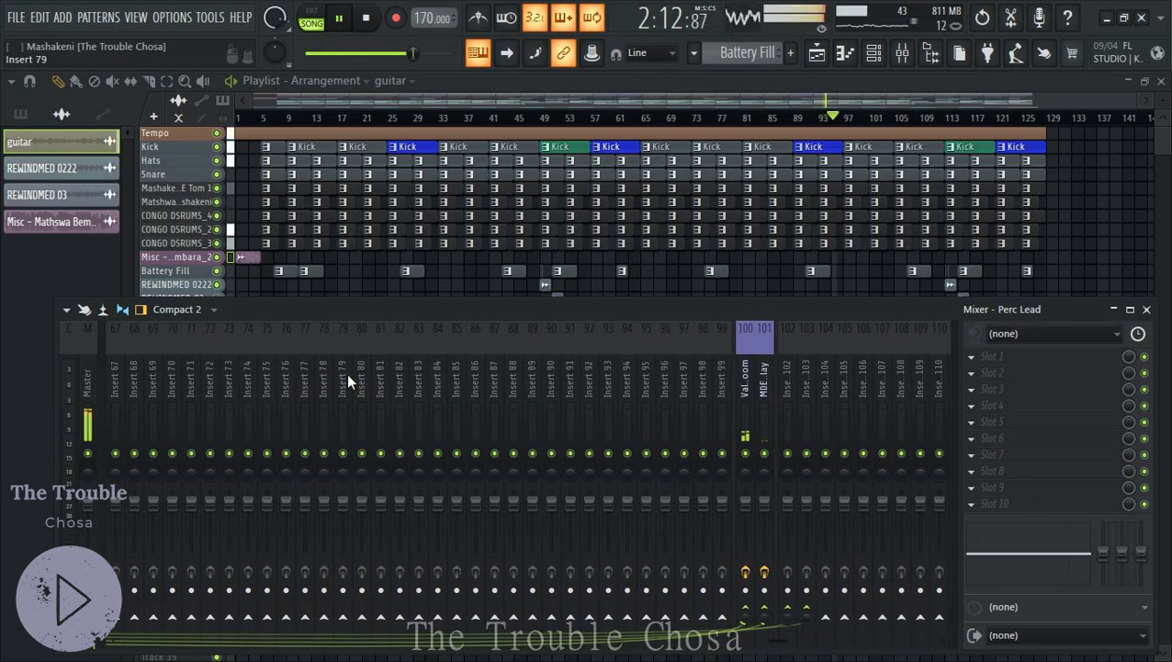
{"action": "scroll", "coordinate": [346, 373], "scroll_direction": "up", "scroll_amount": 16}
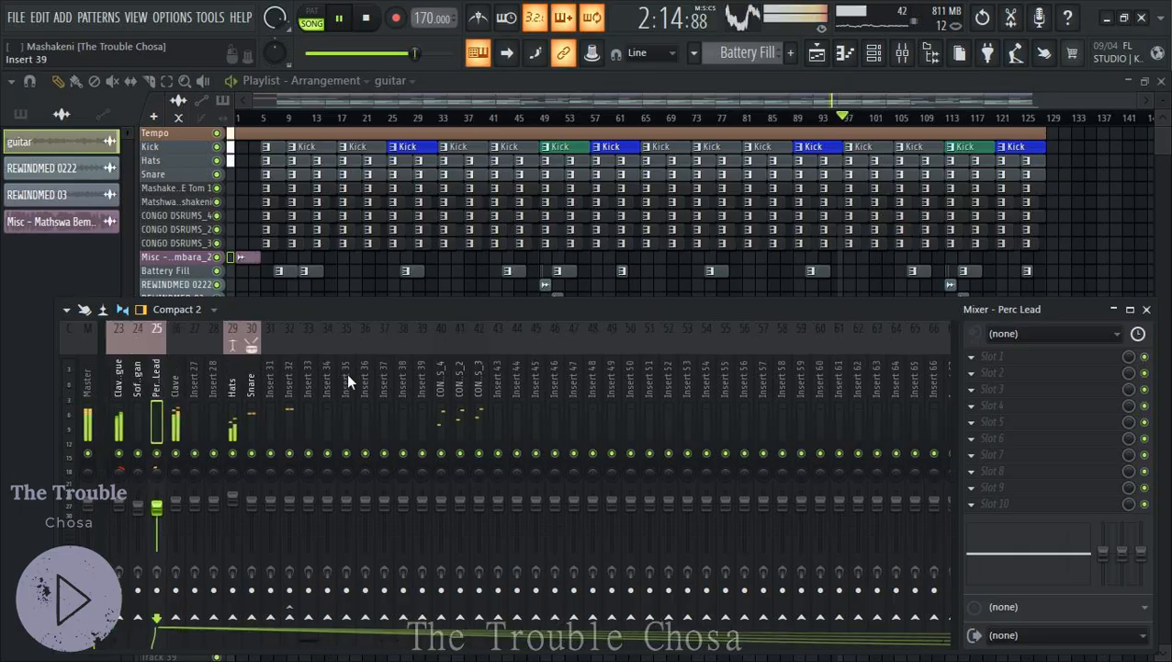
{"action": "left_click", "coordinate": [1076, 89]}
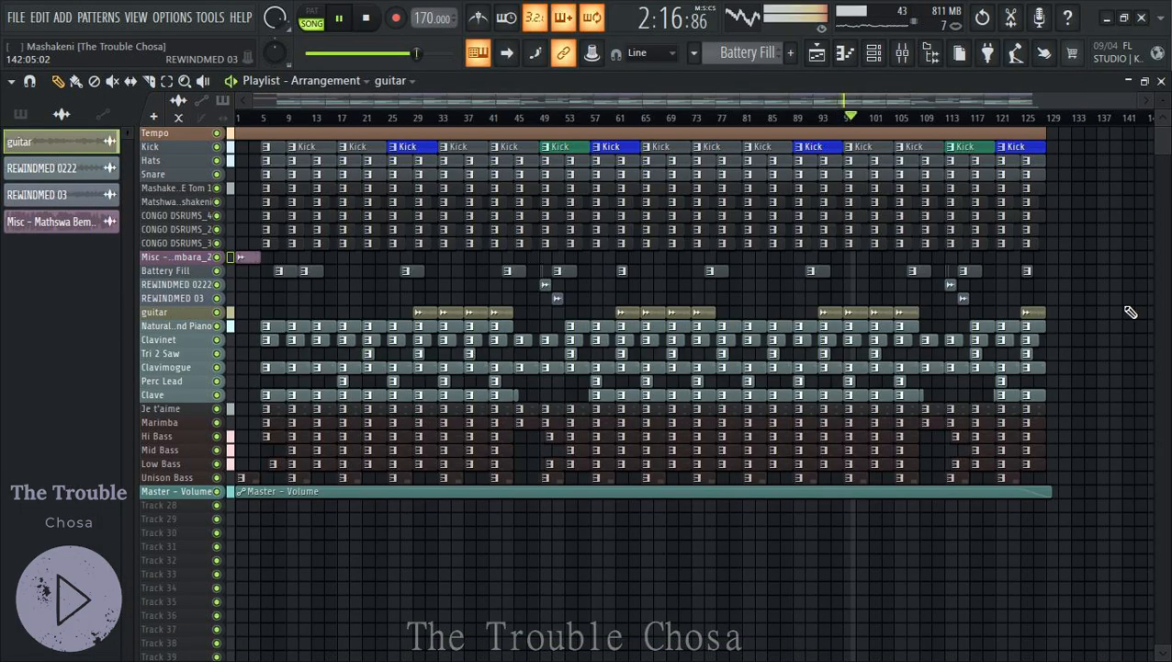